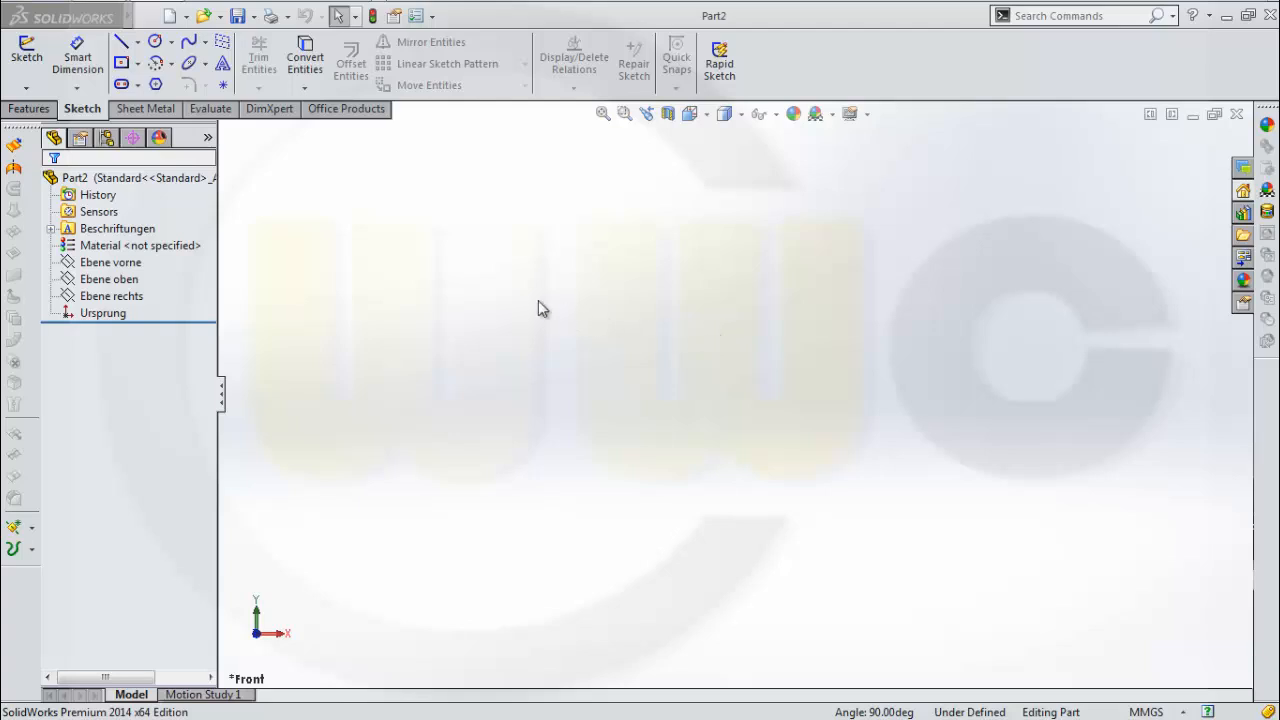
Show the three default planes Ebene vorne, Ebene oben and Ebene rechts in the graphics area
{"action": "left_click", "coordinate": [110, 262]}
{"action": "left_click", "coordinate": [105, 296], "text": "ctrl"}
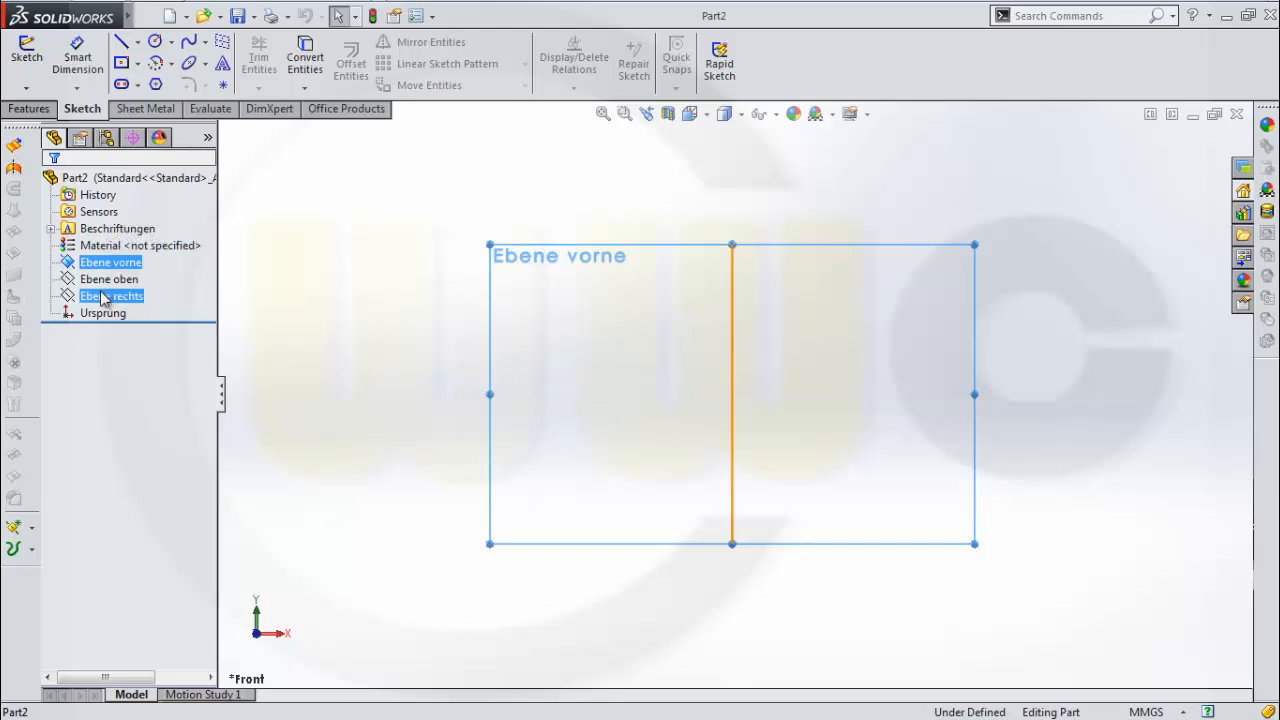
{"action": "left_click", "coordinate": [105, 279], "text": "ctrl"}
{"action": "right_click", "coordinate": [116, 264]}
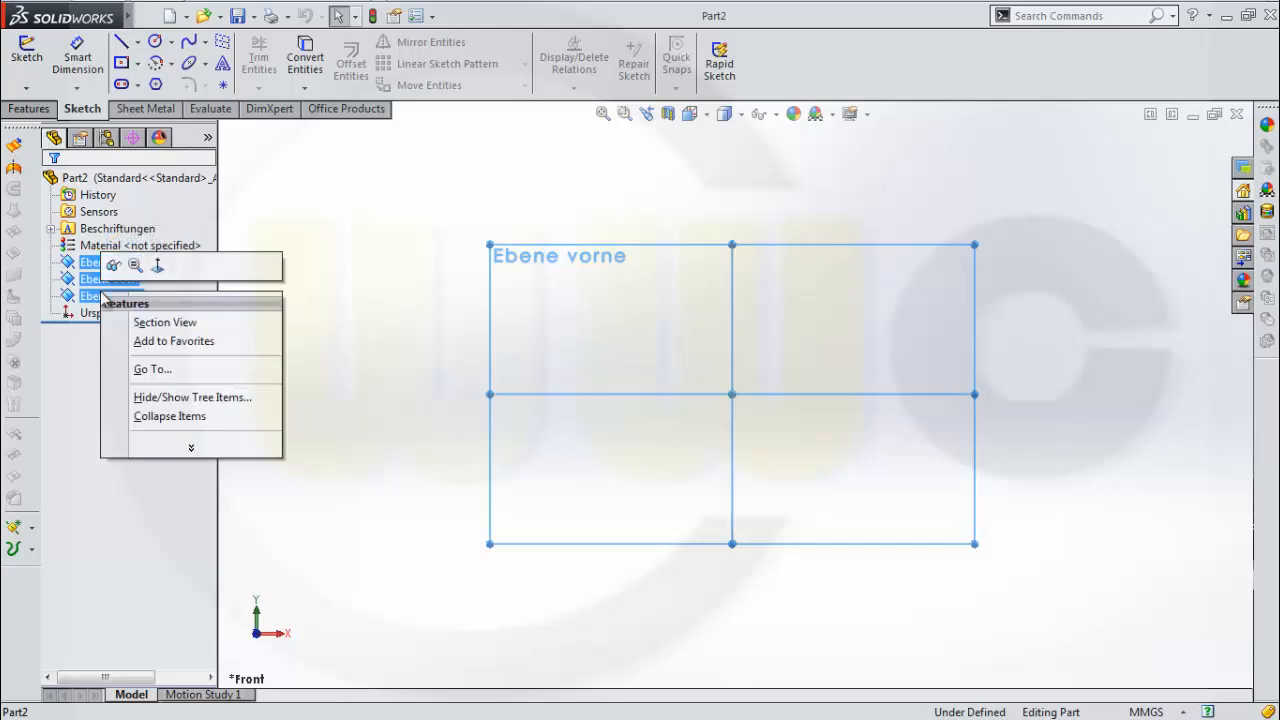
{"action": "left_click", "coordinate": [117, 264]}
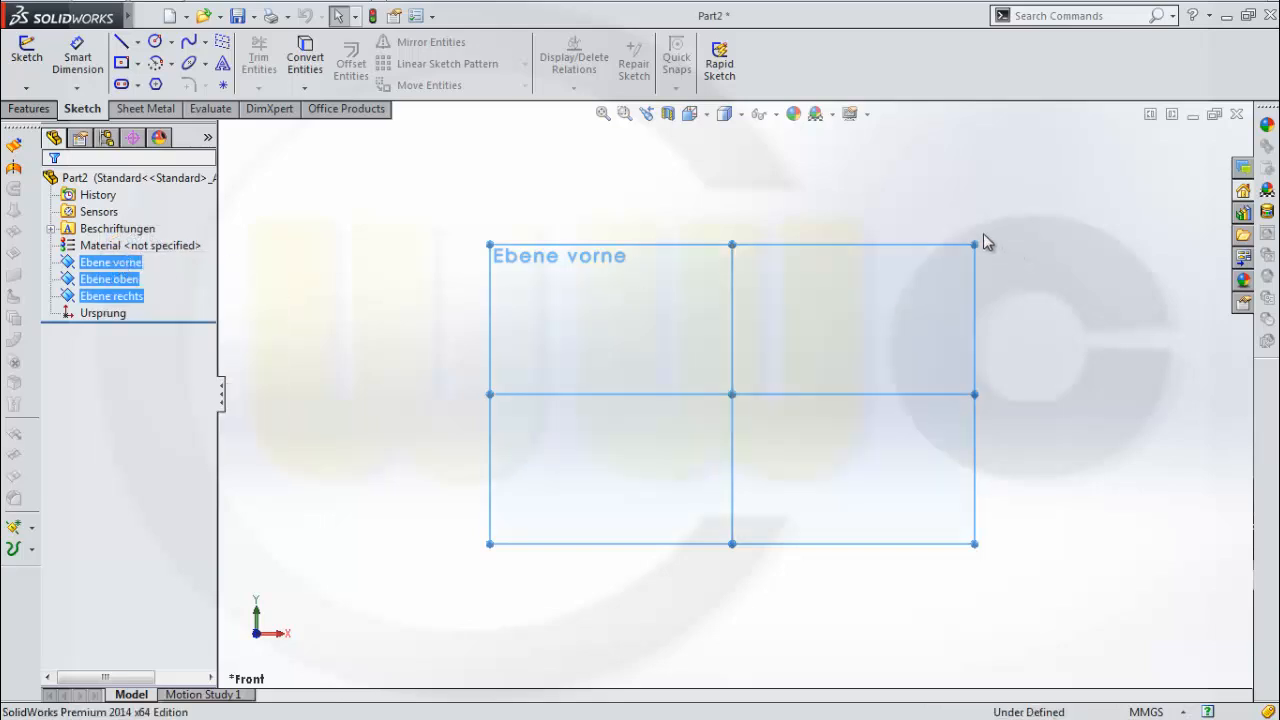
{"action": "left_click", "coordinate": [903, 232]}
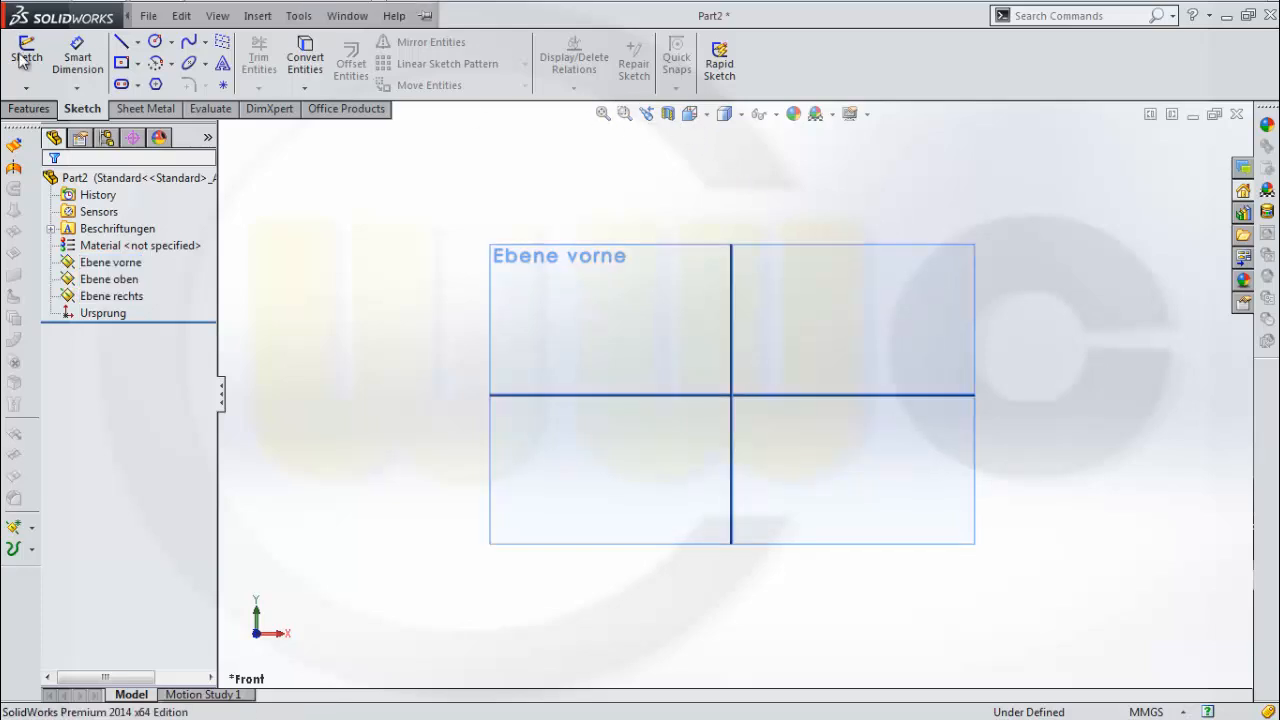
Create a reference plane offset 400 mm behind Ebene vorne
{"action": "left_click", "coordinate": [28, 109]}
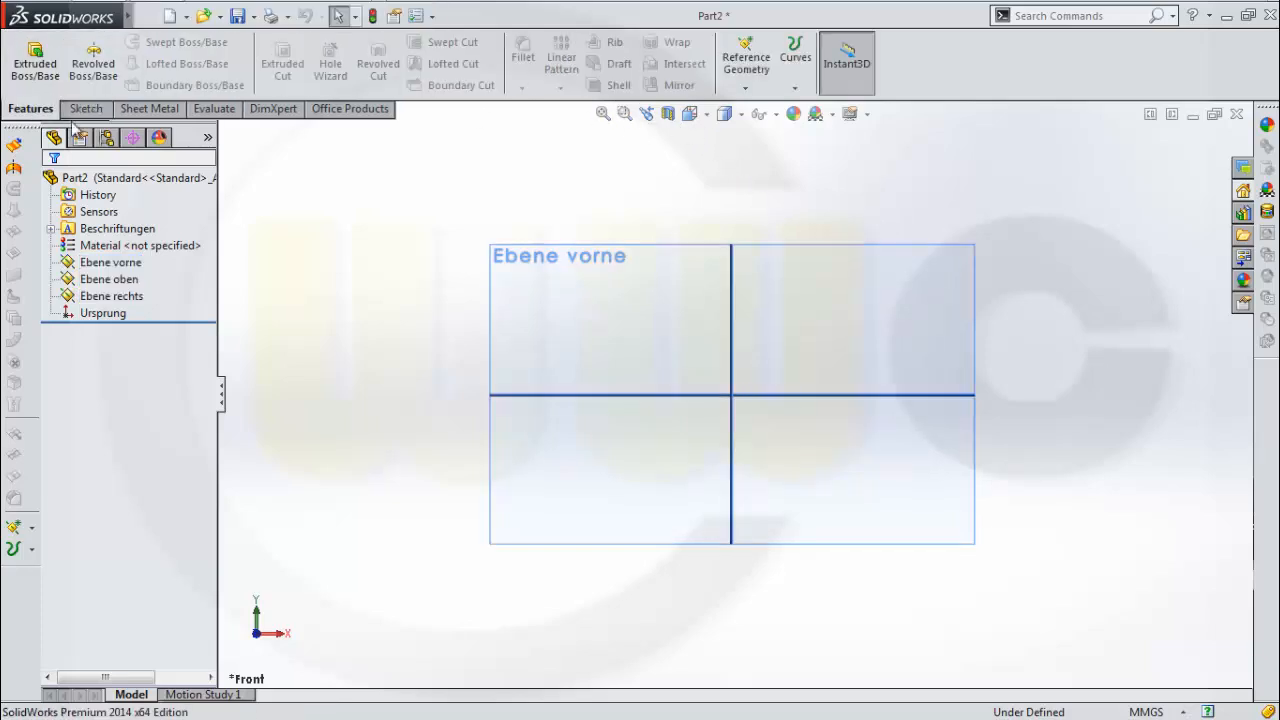
{"action": "left_click", "coordinate": [745, 88]}
{"action": "left_click", "coordinate": [766, 108]}
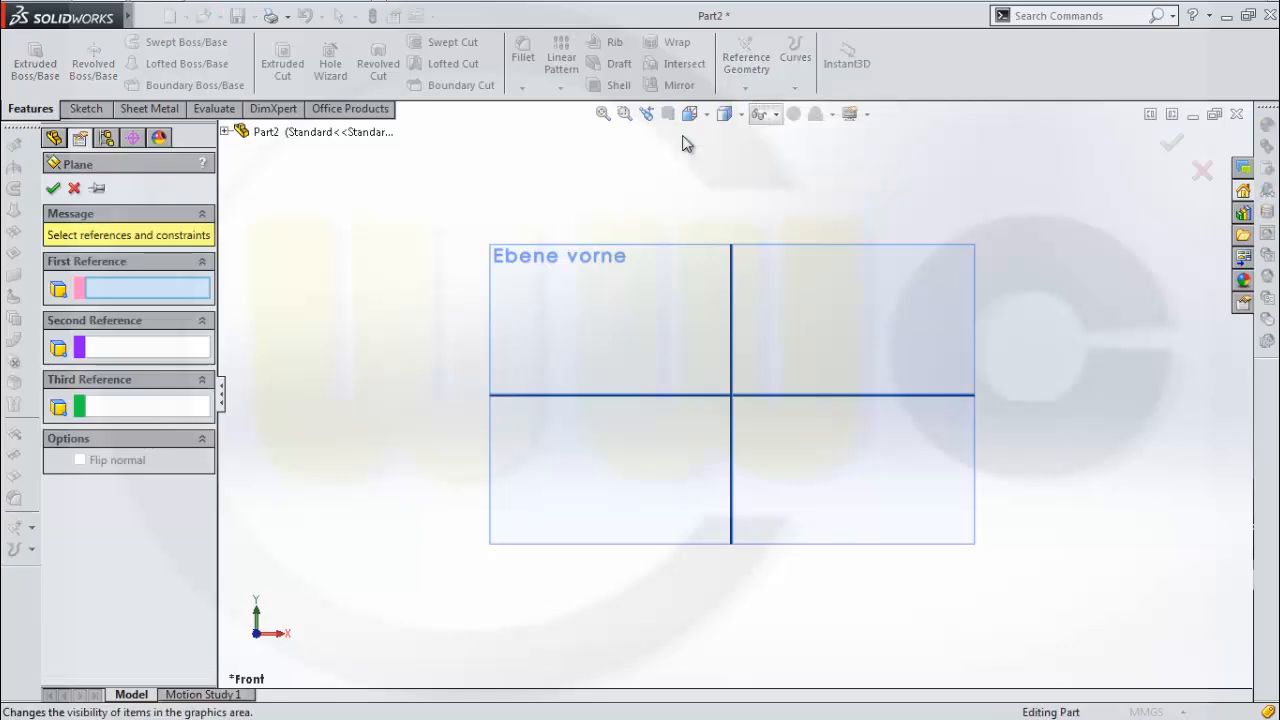
{"action": "left_click", "coordinate": [605, 256]}
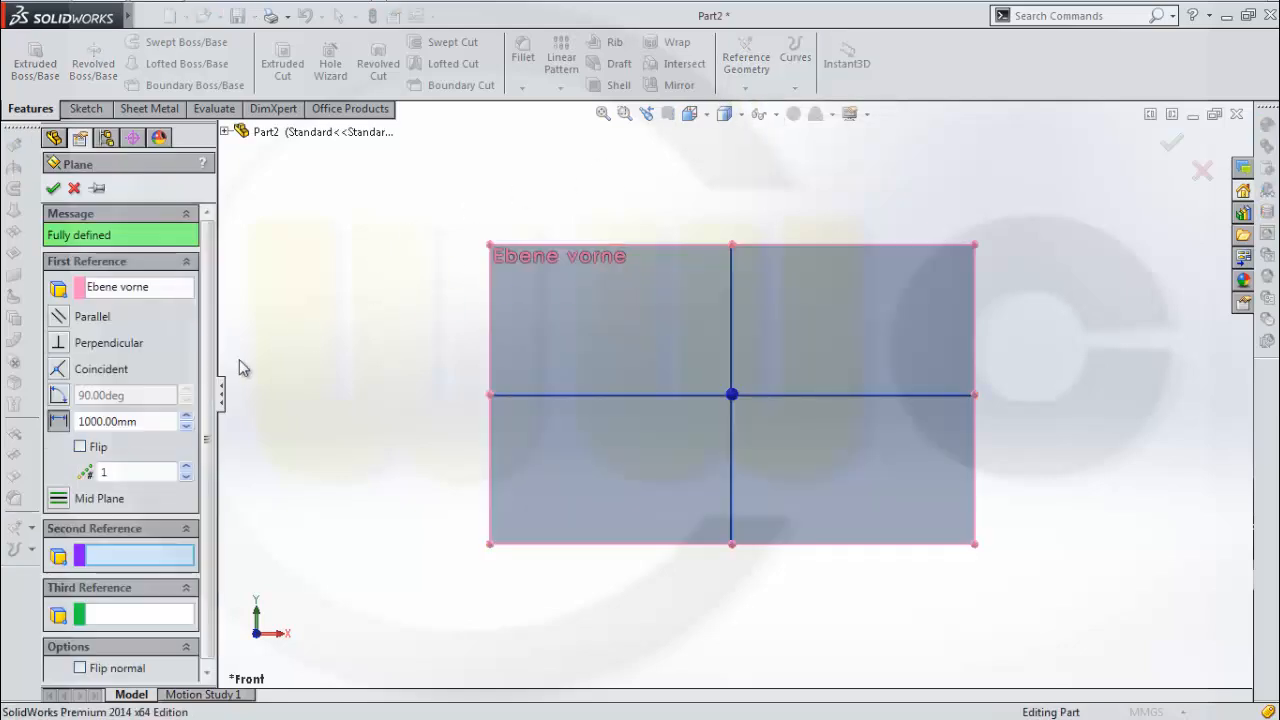
{"action": "left_click_drag", "start_coordinate": [137, 421], "coordinate": [4, 440]}
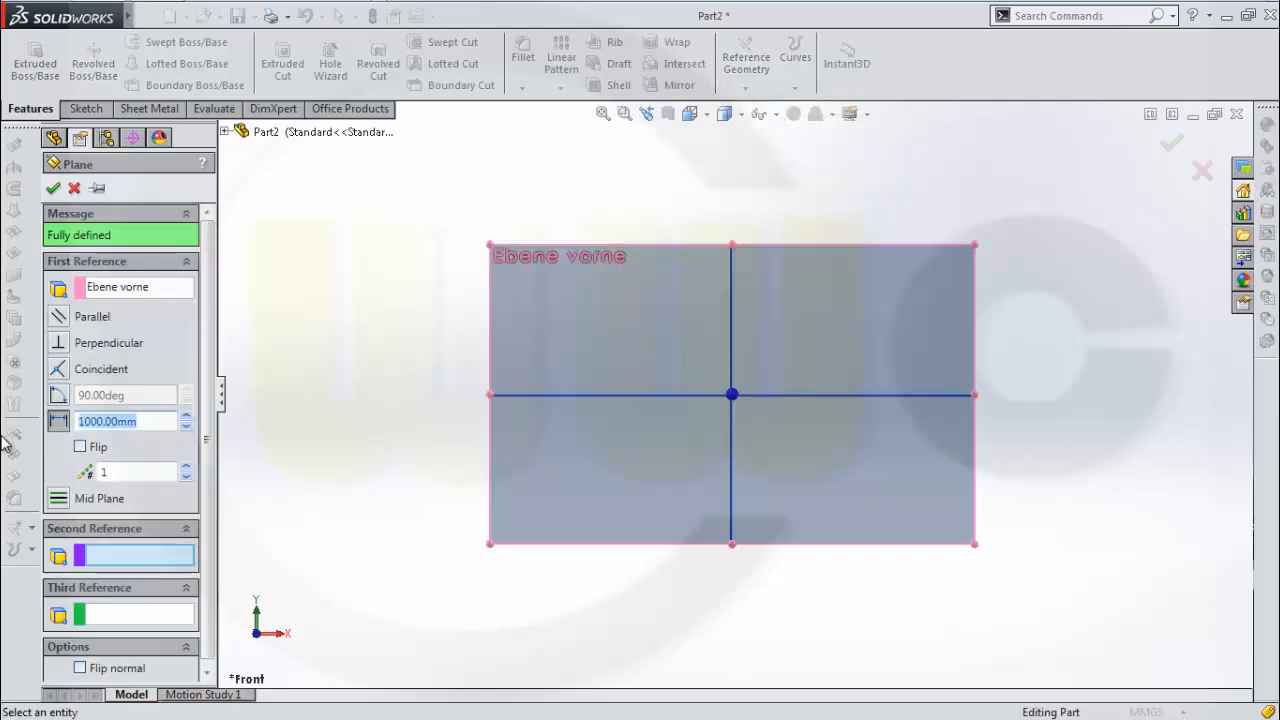
{"action": "type", "text": "40"}
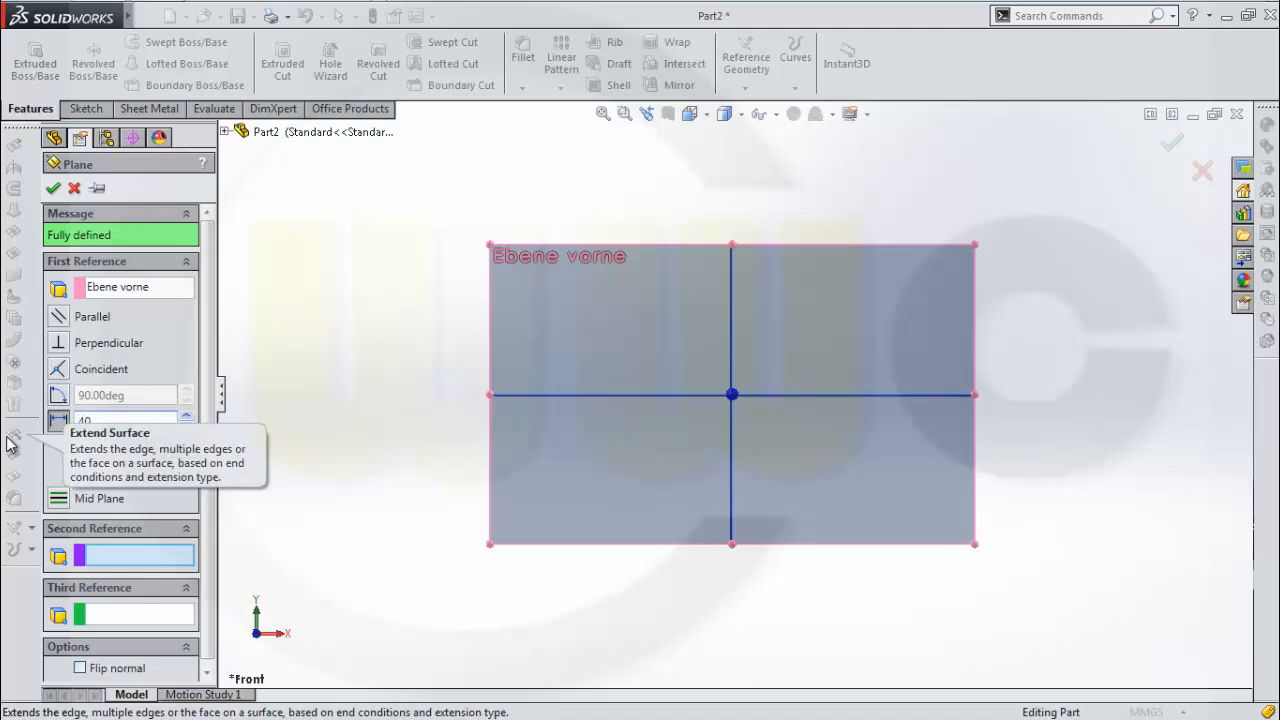
{"action": "type", "text": "0"}
{"action": "key", "text": "Return"}
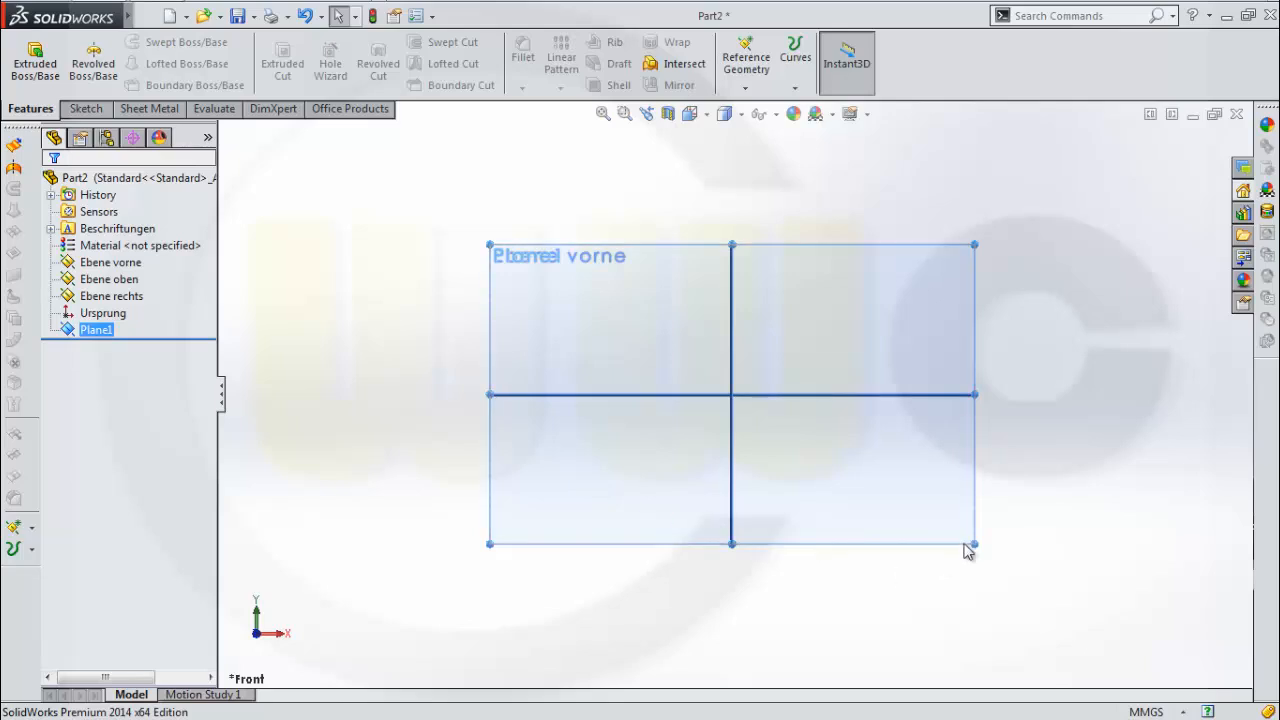
{"action": "middle_click_drag", "start_coordinate": [968, 548], "coordinate": [977, 505]}
{"action": "scroll", "coordinate": [979, 505], "scroll_direction": "up", "scroll_amount": 3}
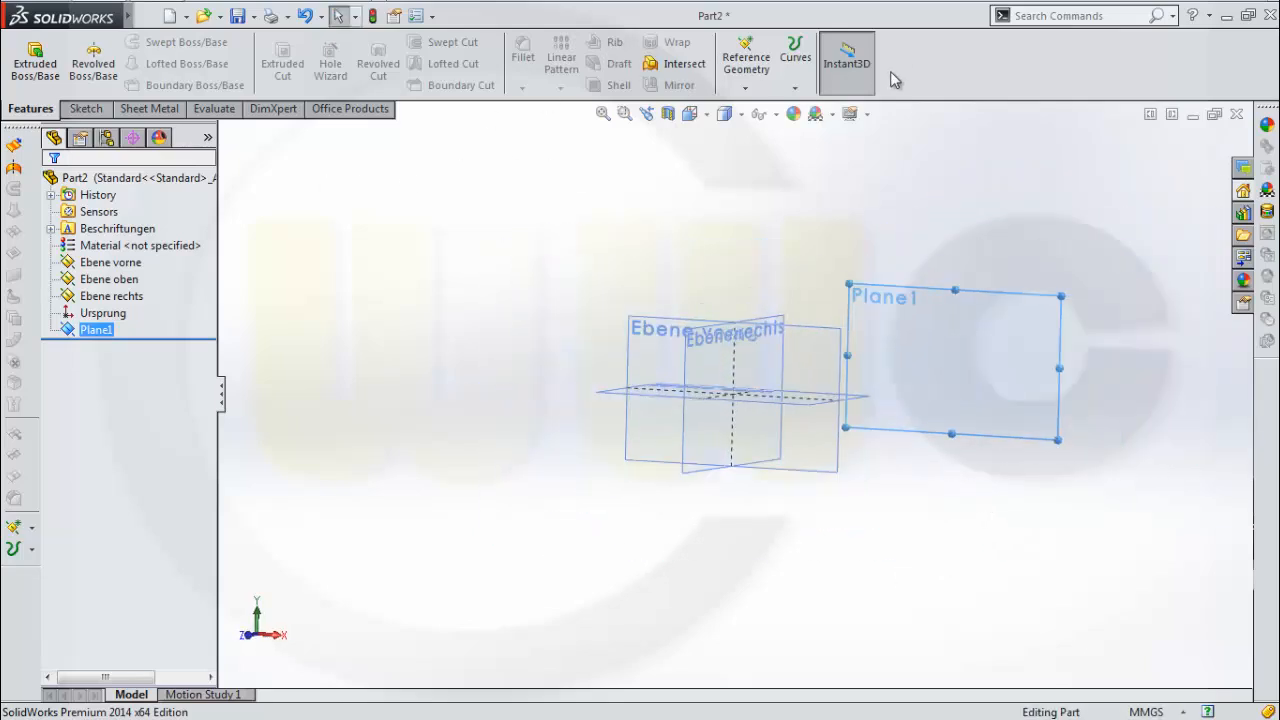
Create a second reference plane offset 800 mm from Ebene vorne, flipped to the same side as Plane1
{"action": "left_click", "coordinate": [745, 82]}
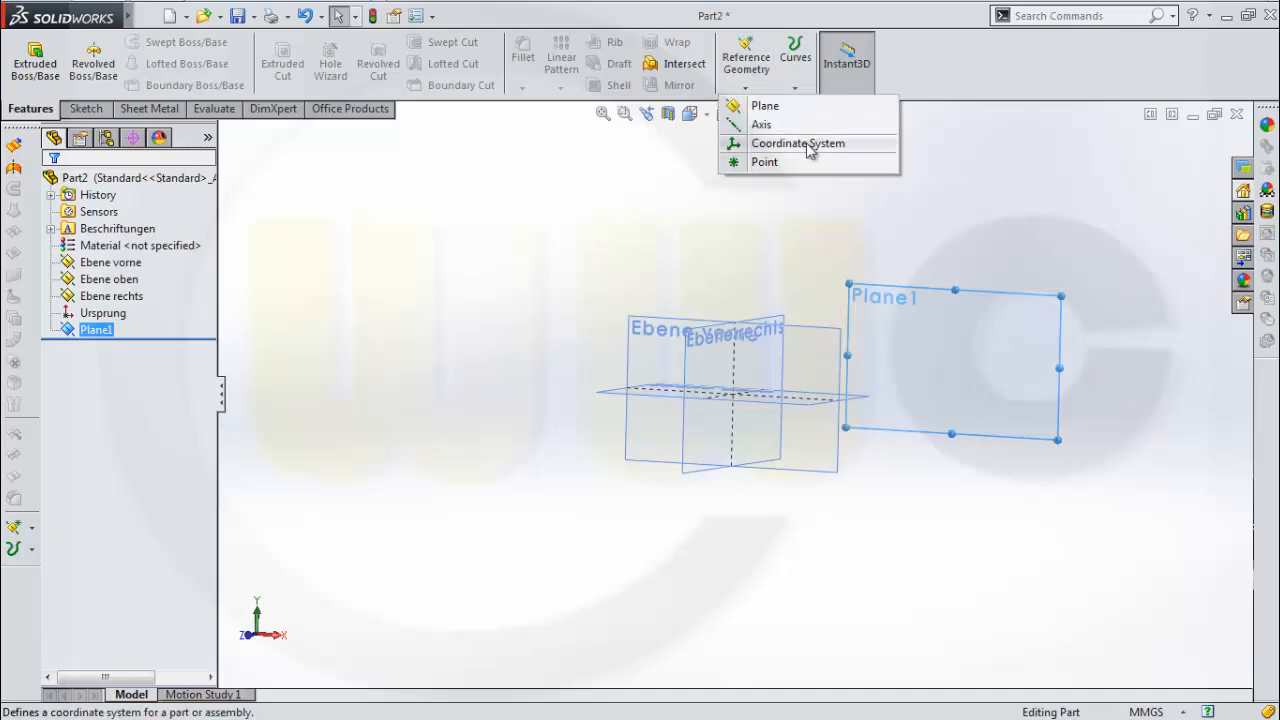
{"action": "left_click", "coordinate": [765, 106]}
{"action": "left_click", "coordinate": [139, 290]}
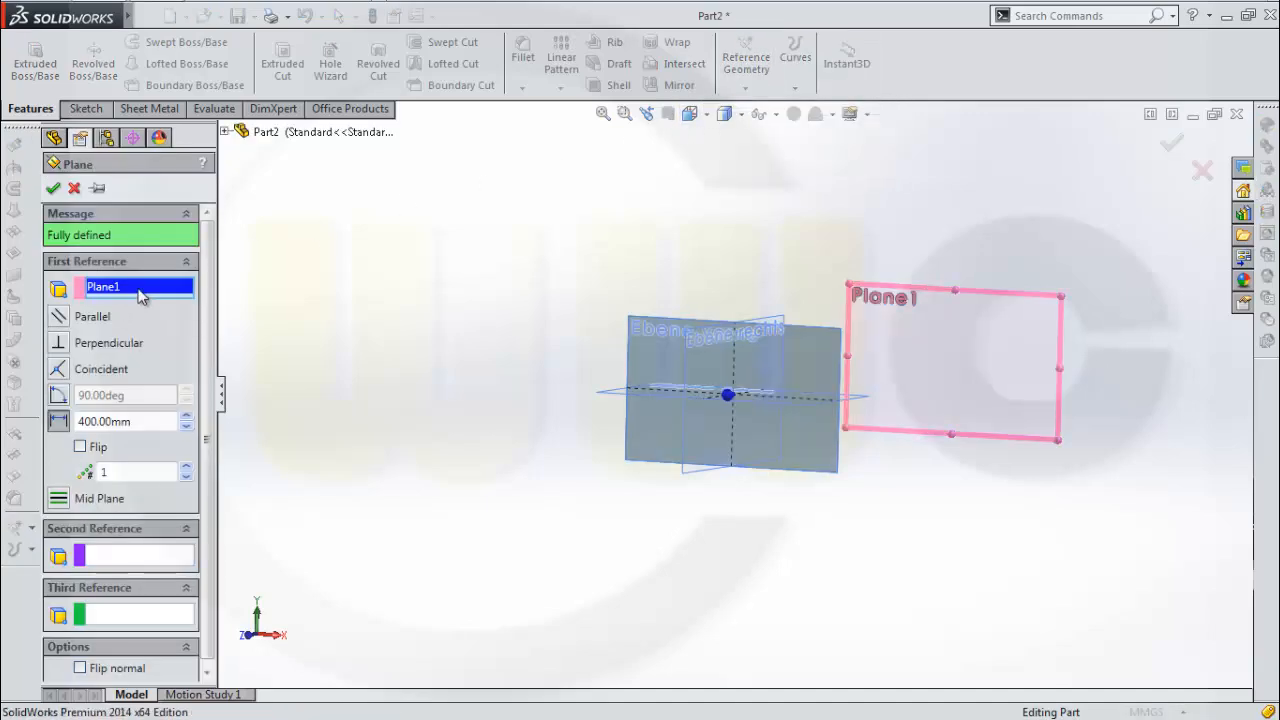
{"action": "right_click", "coordinate": [138, 290]}
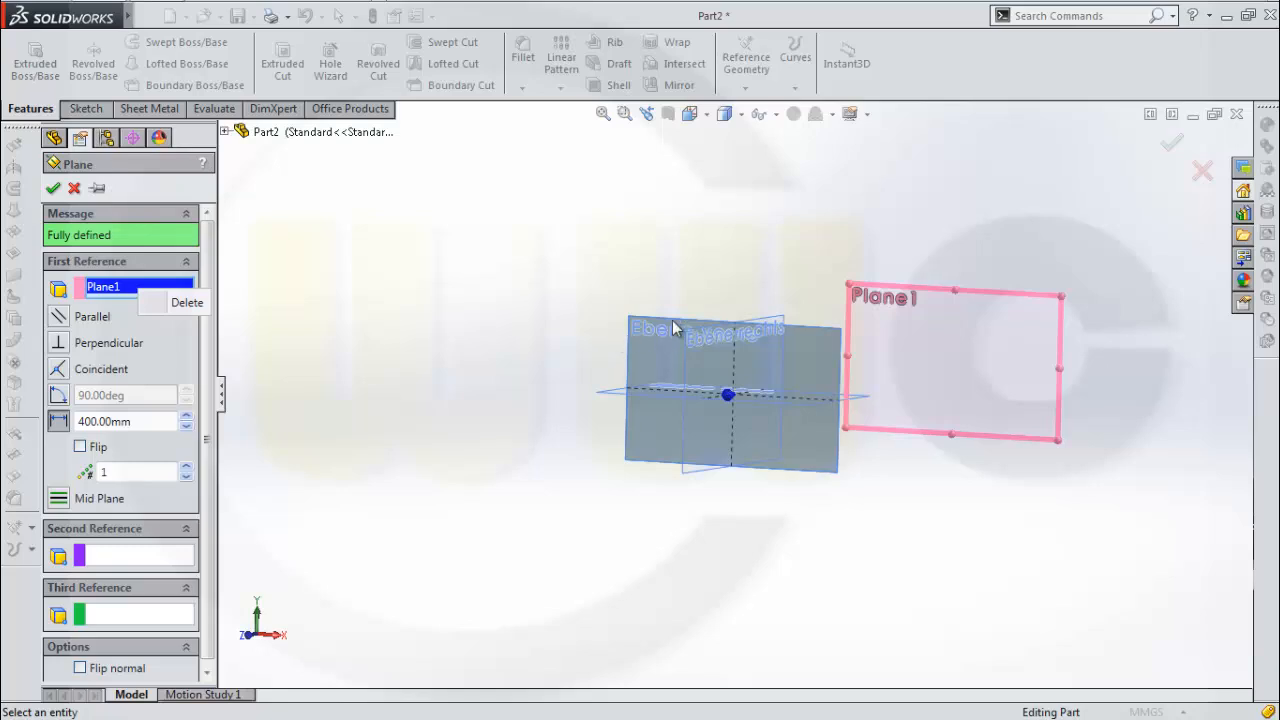
{"action": "left_click", "coordinate": [187, 302]}
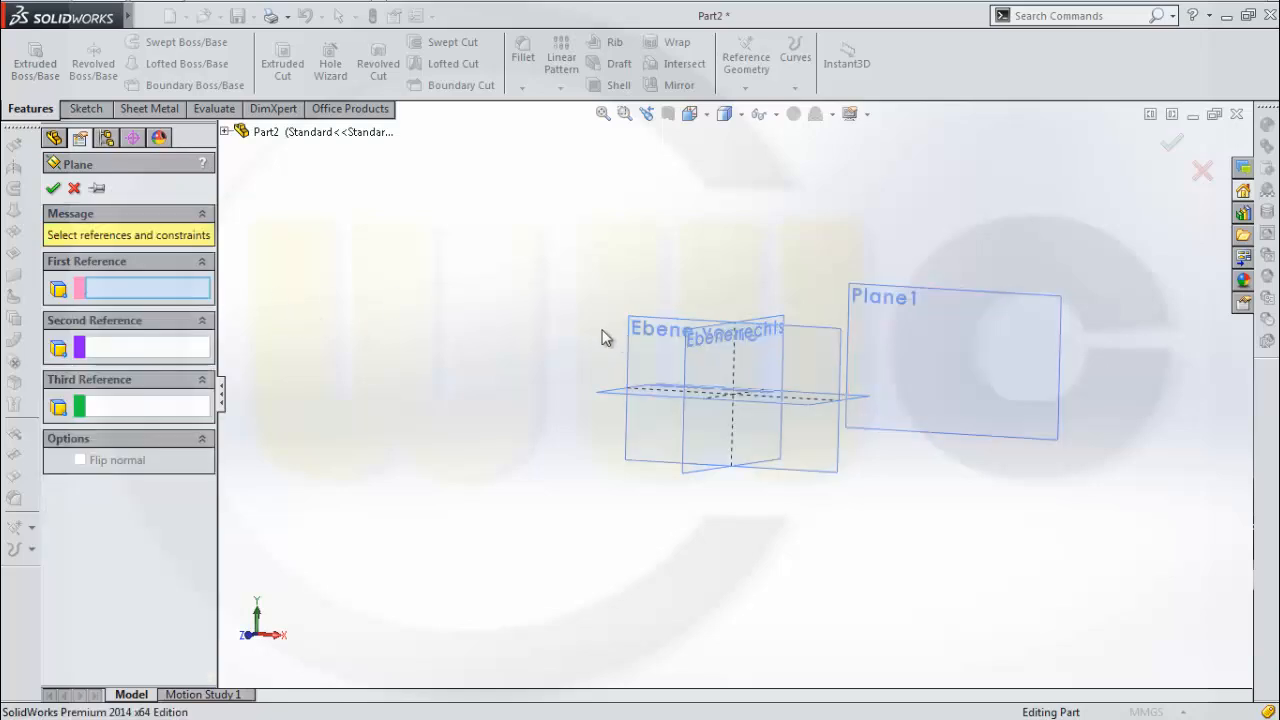
{"action": "left_click", "coordinate": [658, 331]}
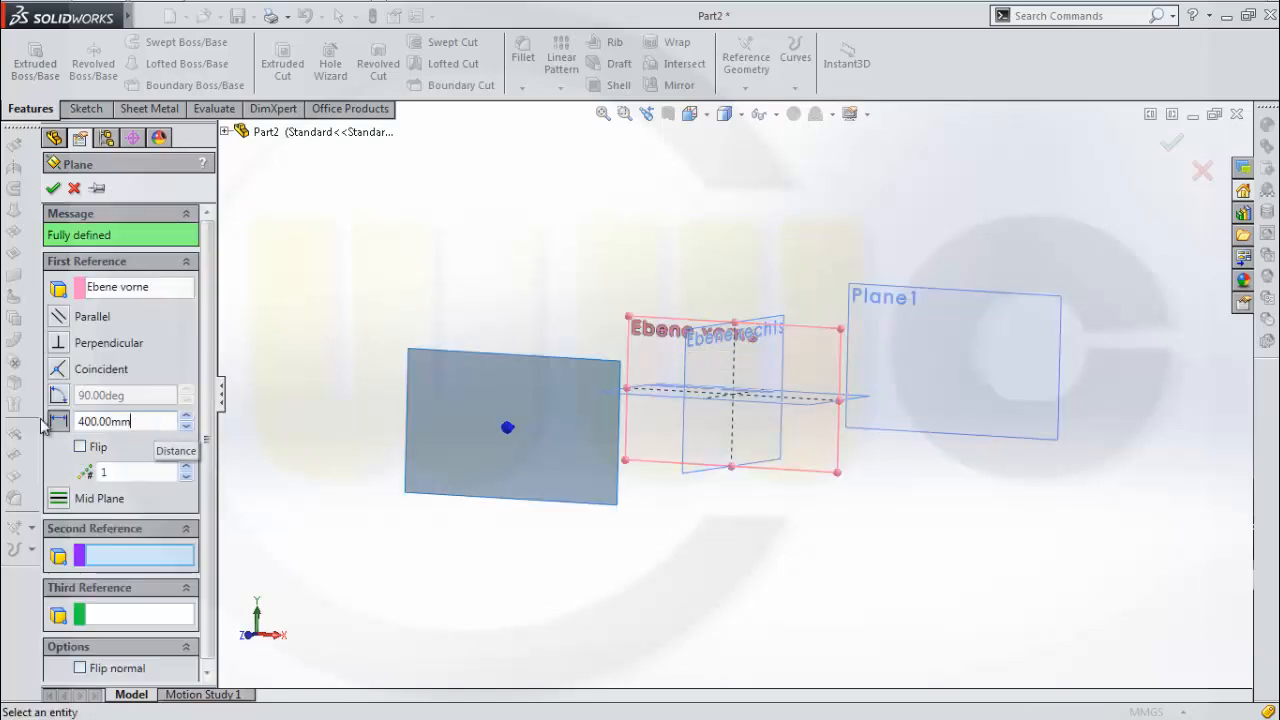
{"action": "left_click", "coordinate": [148, 427]}
{"action": "type", "text": "800"}
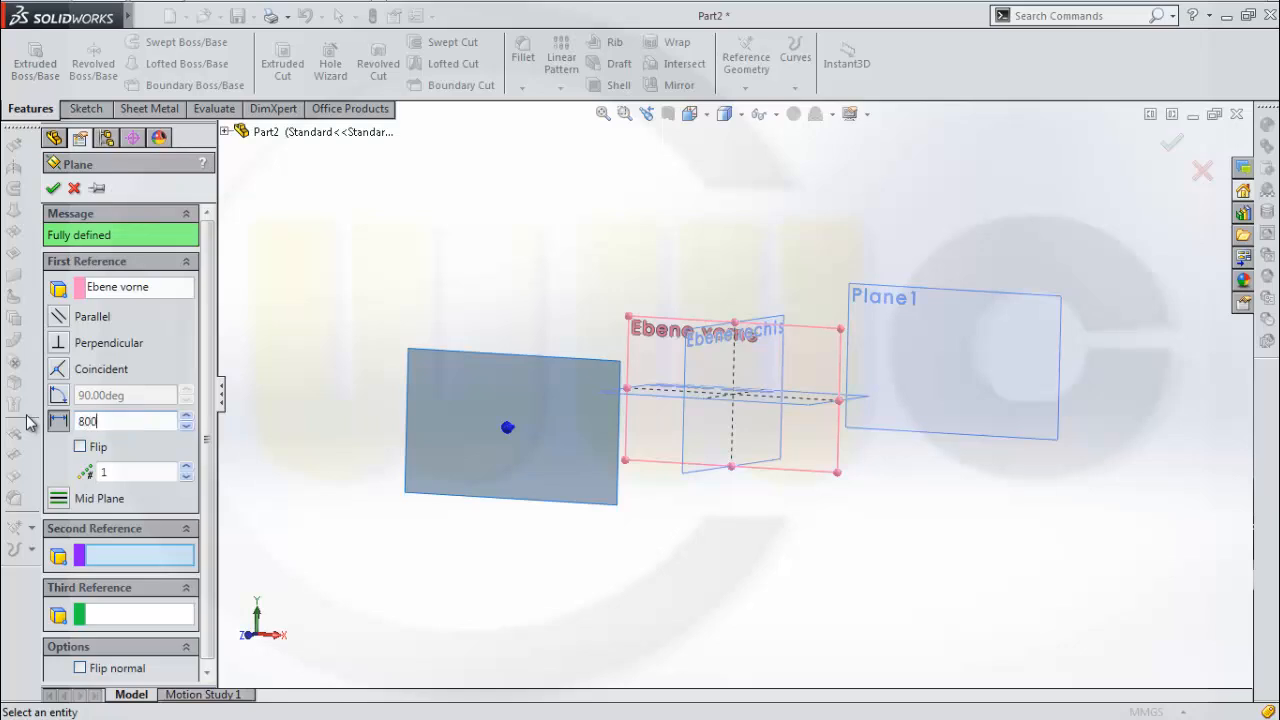
{"action": "key", "text": "Return"}
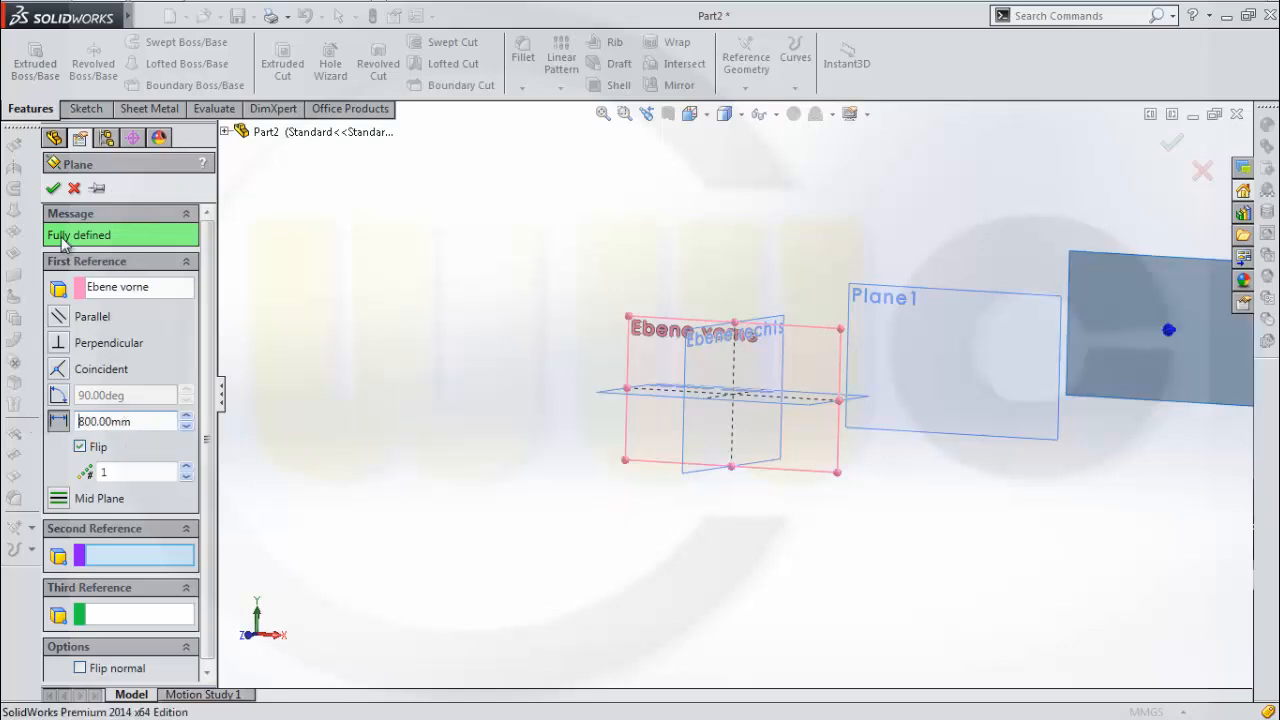
{"action": "left_click", "coordinate": [53, 188]}
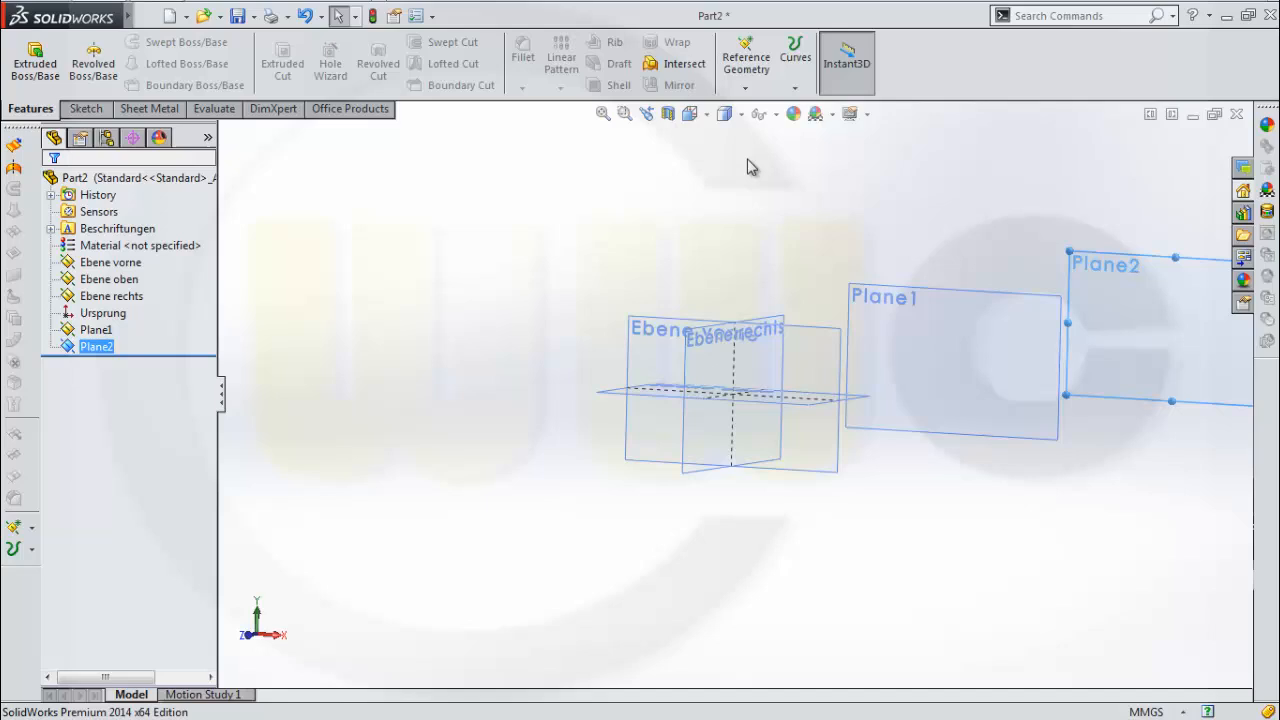
Create a third reference plane offset 1000 mm from Ebene vorne, flipped to the same side as Plane2
{"action": "left_click", "coordinate": [745, 88]}
{"action": "left_click", "coordinate": [762, 106]}
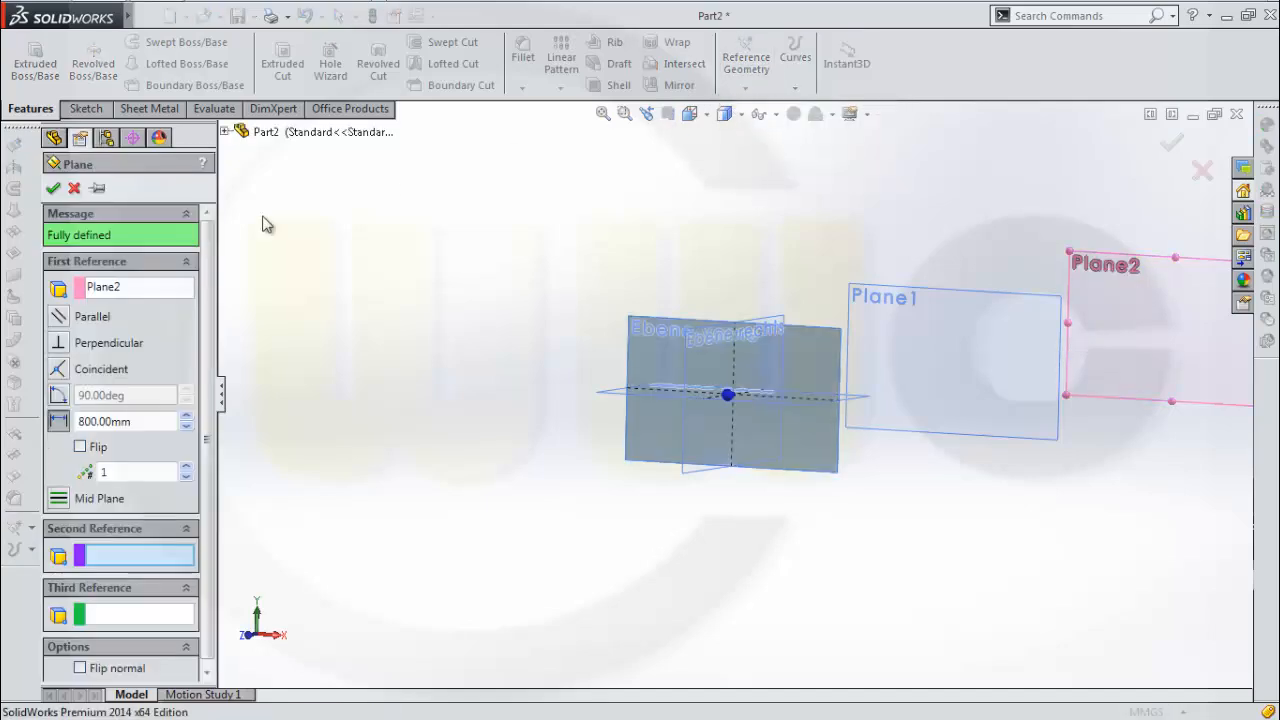
{"action": "left_click", "coordinate": [131, 288]}
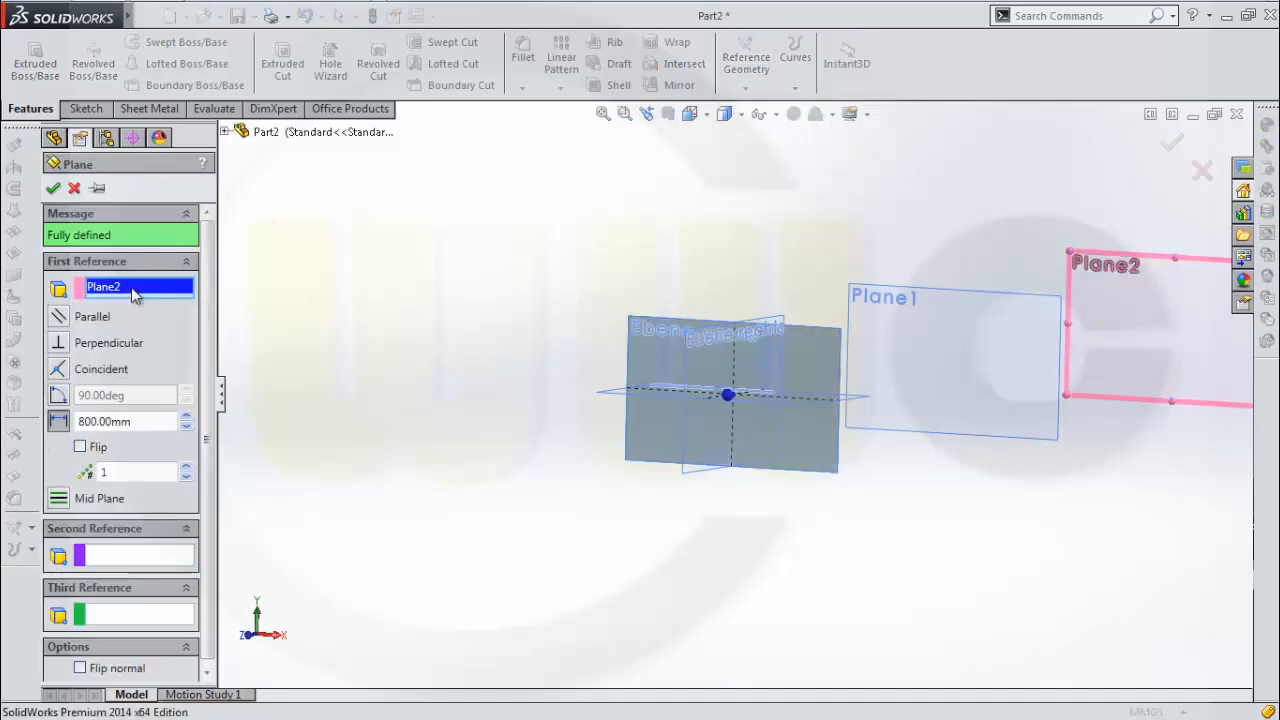
{"action": "right_click", "coordinate": [131, 287]}
{"action": "left_click", "coordinate": [180, 300]}
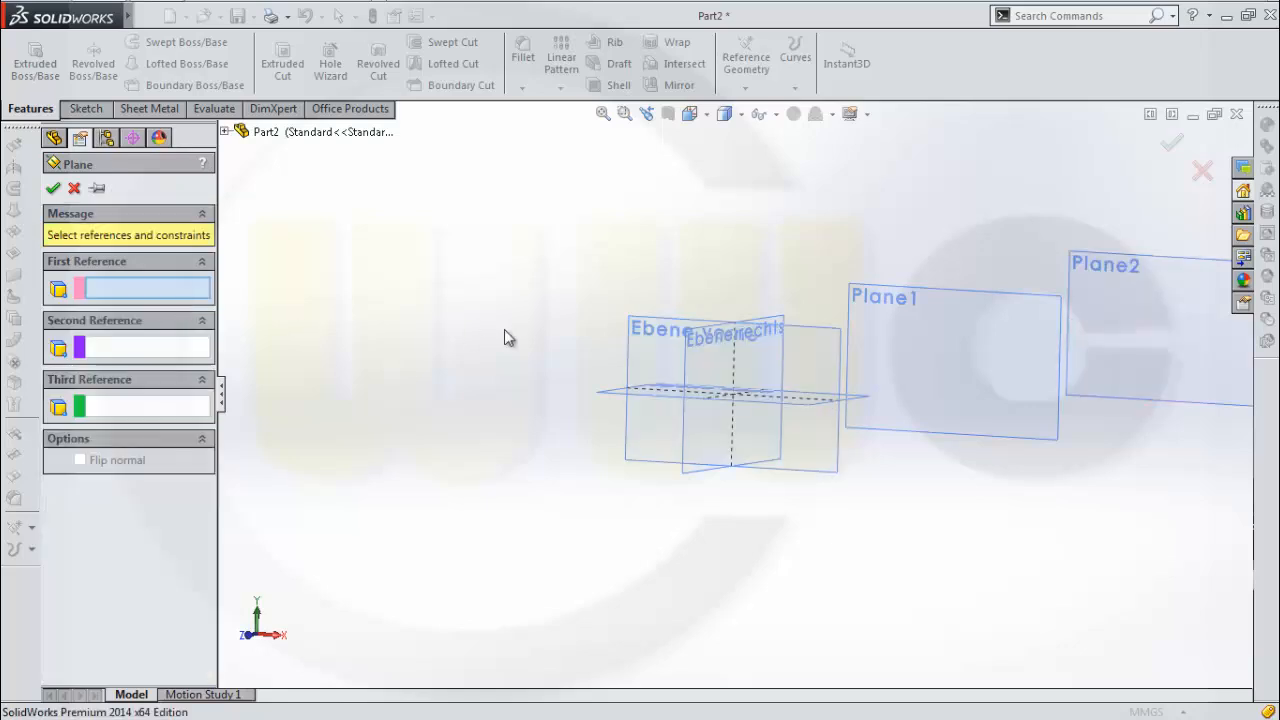
{"action": "left_click", "coordinate": [697, 334]}
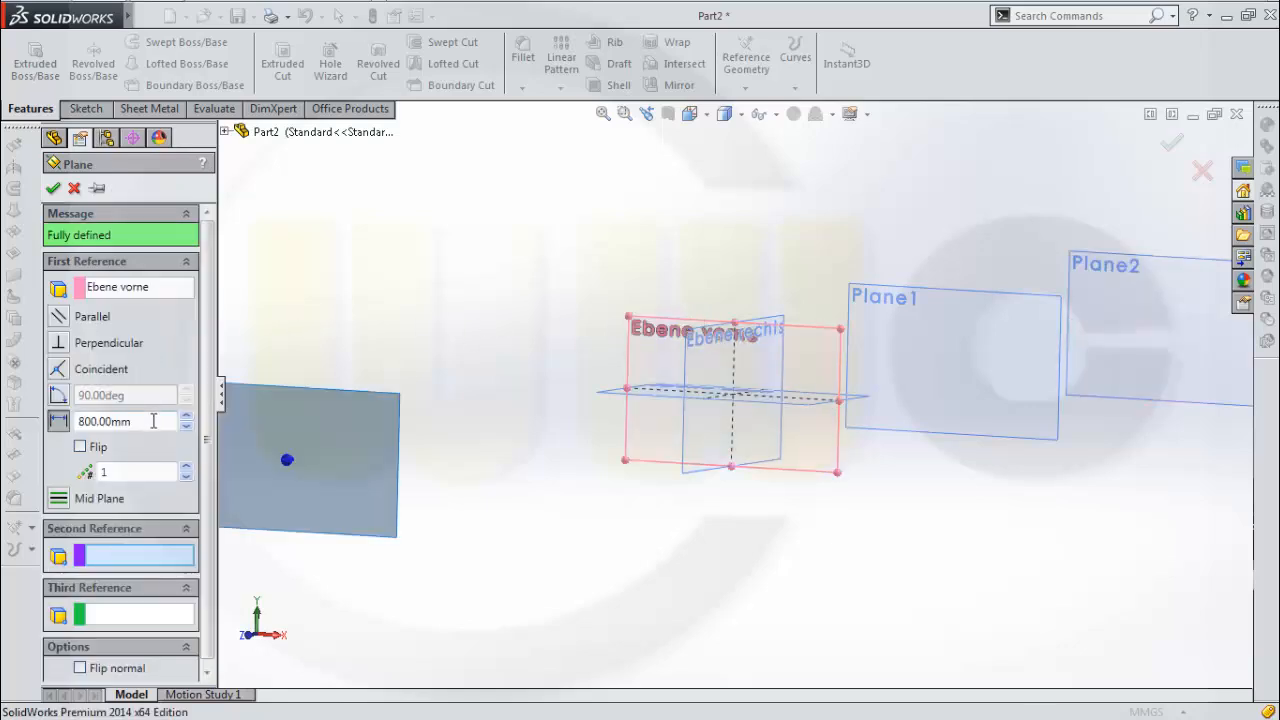
{"action": "left_click", "coordinate": [153, 421]}
{"action": "type", "text": "1000"}
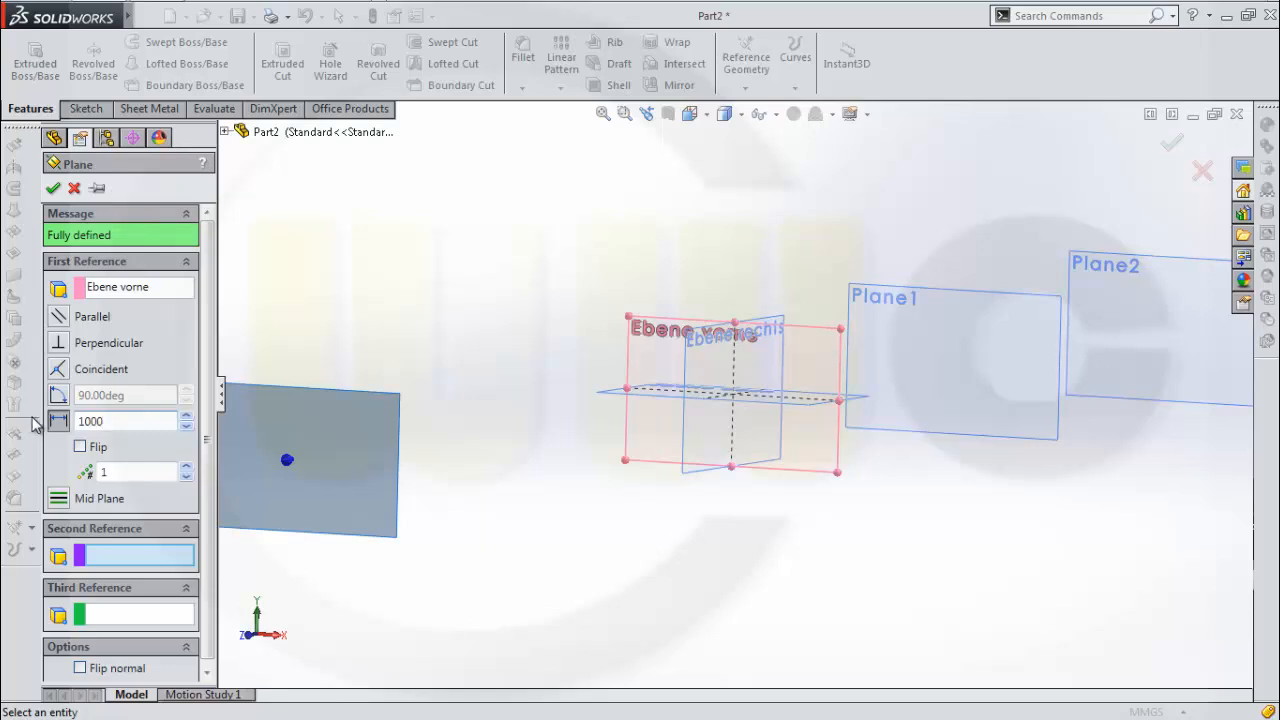
{"action": "key", "text": "Return"}
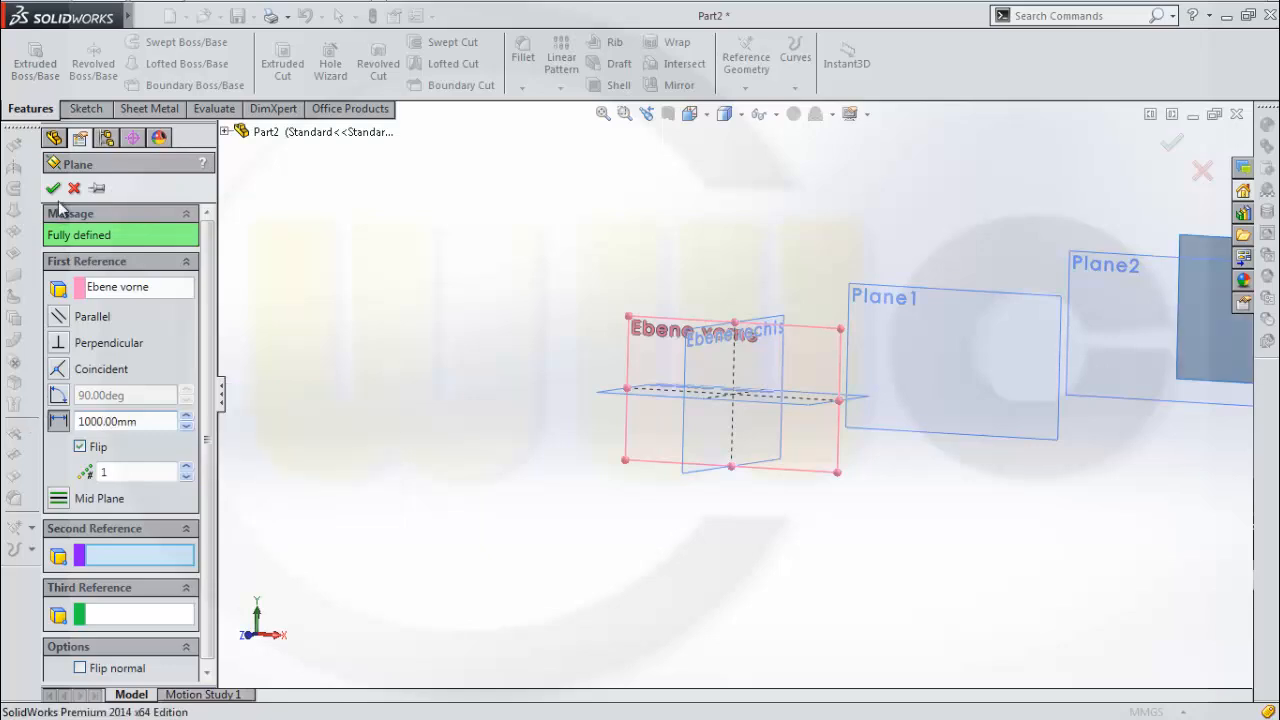
{"action": "left_click", "coordinate": [53, 188]}
{"action": "scroll", "coordinate": [1123, 360], "scroll_direction": "up", "scroll_amount": 3}
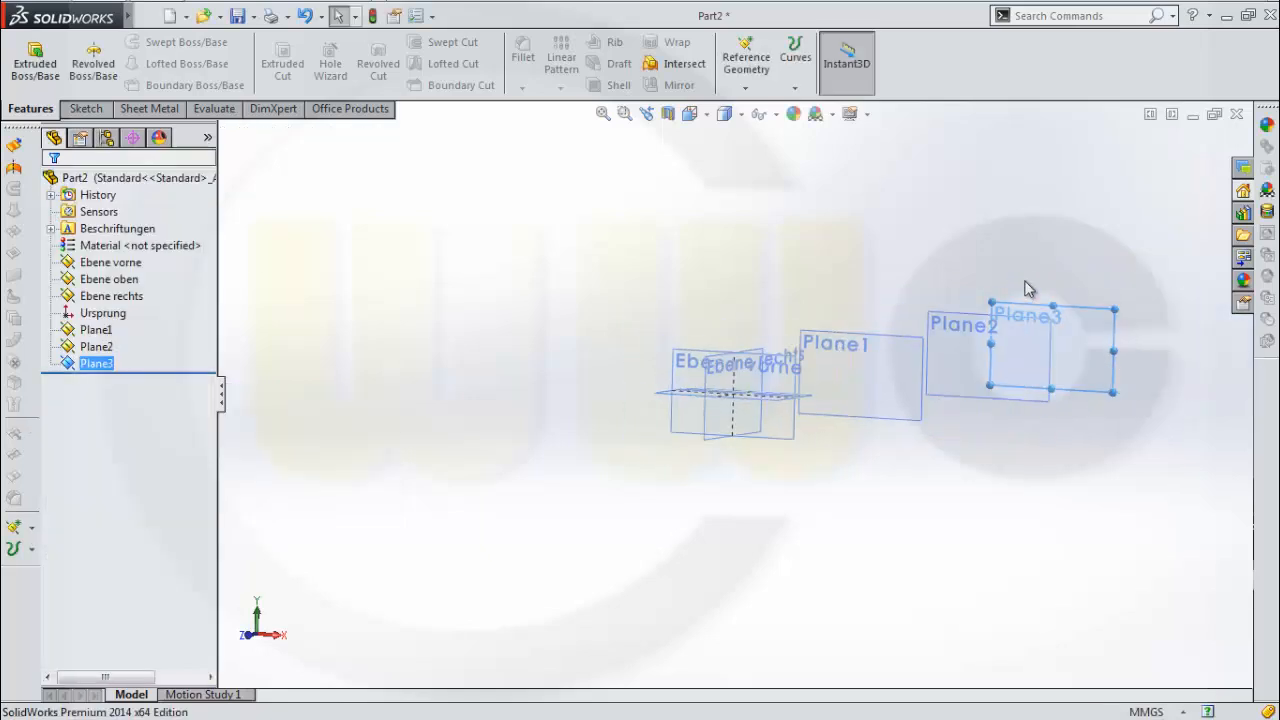
{"action": "middle_click_drag", "start_coordinate": [1027, 289], "coordinate": [975, 285]}
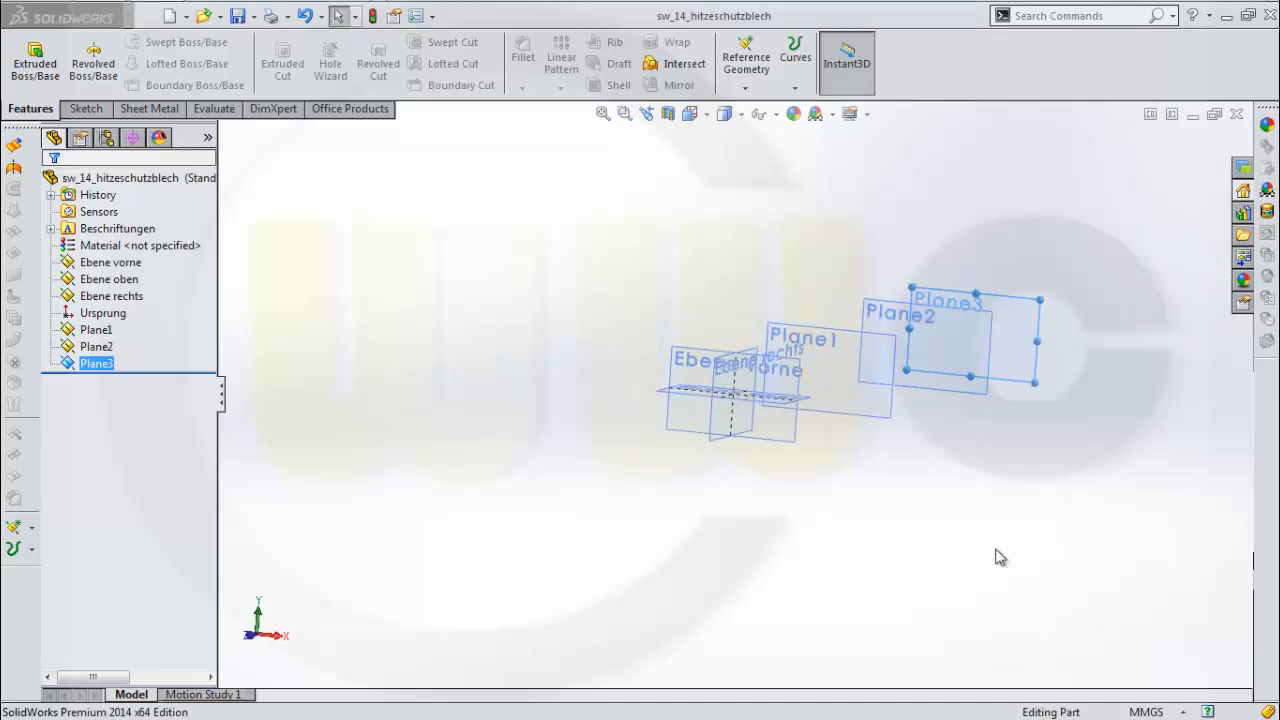
{"action": "left_click", "coordinate": [476, 327]}
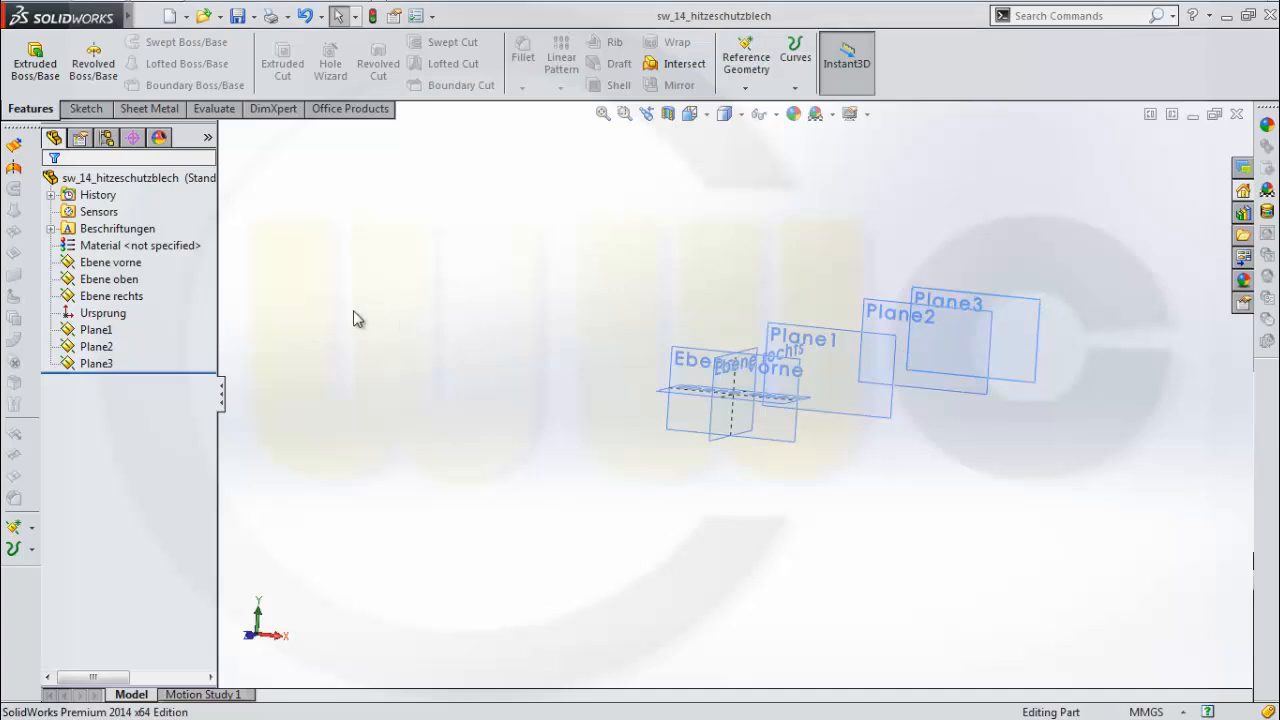
Sketch an open profile on Ebene vorne: a horizontal line about 51 mm long, two slanted lines forming a peak, and a second horizontal line
{"action": "left_click", "coordinate": [83, 109]}
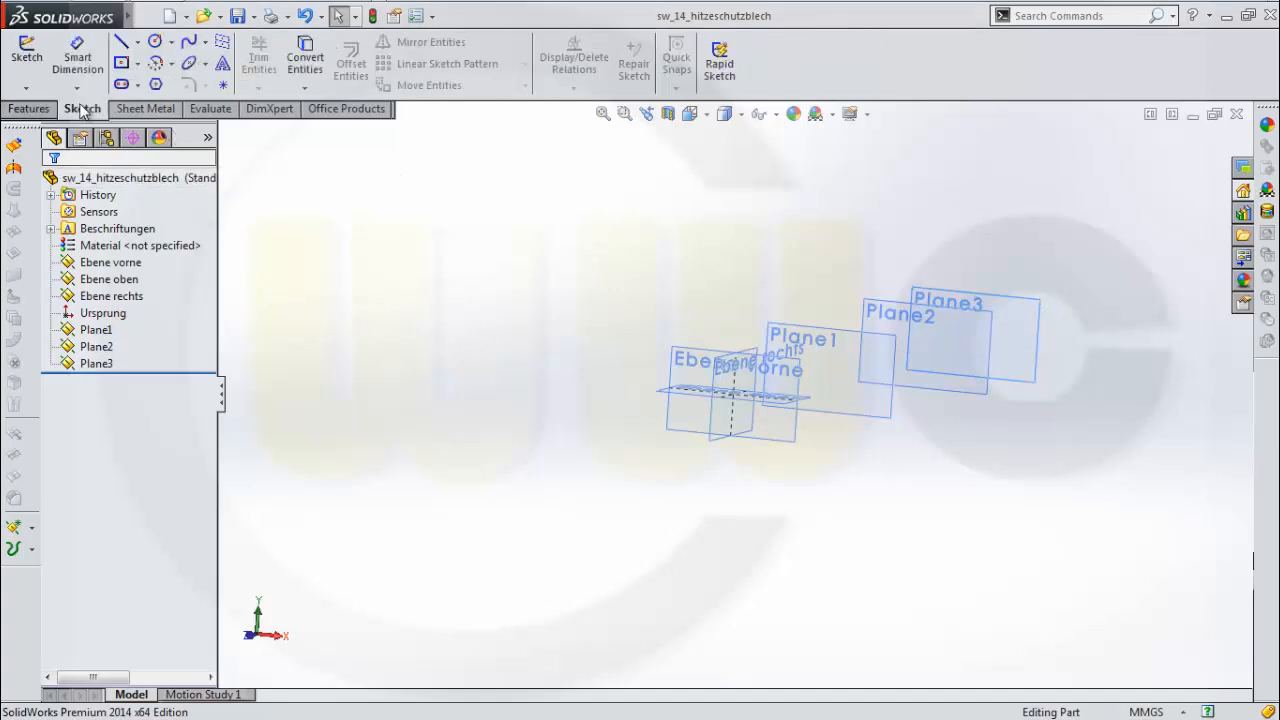
{"action": "left_click", "coordinate": [706, 358]}
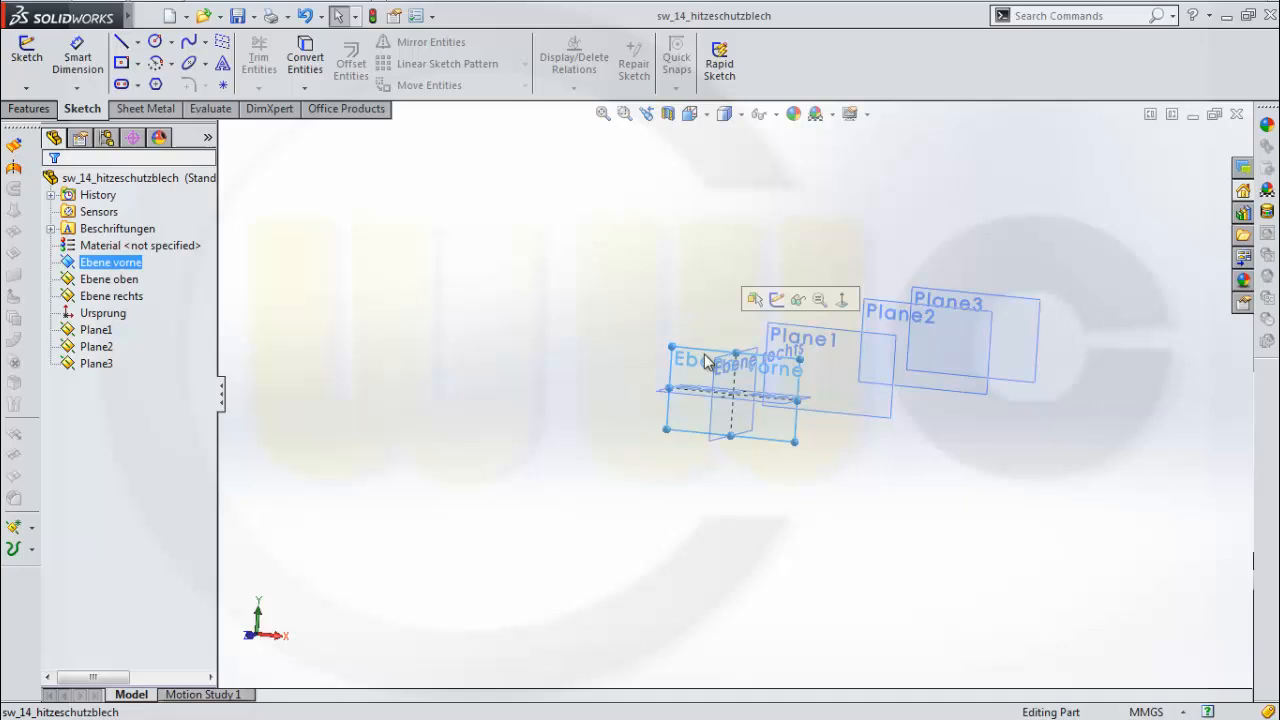
{"action": "left_click", "coordinate": [776, 299]}
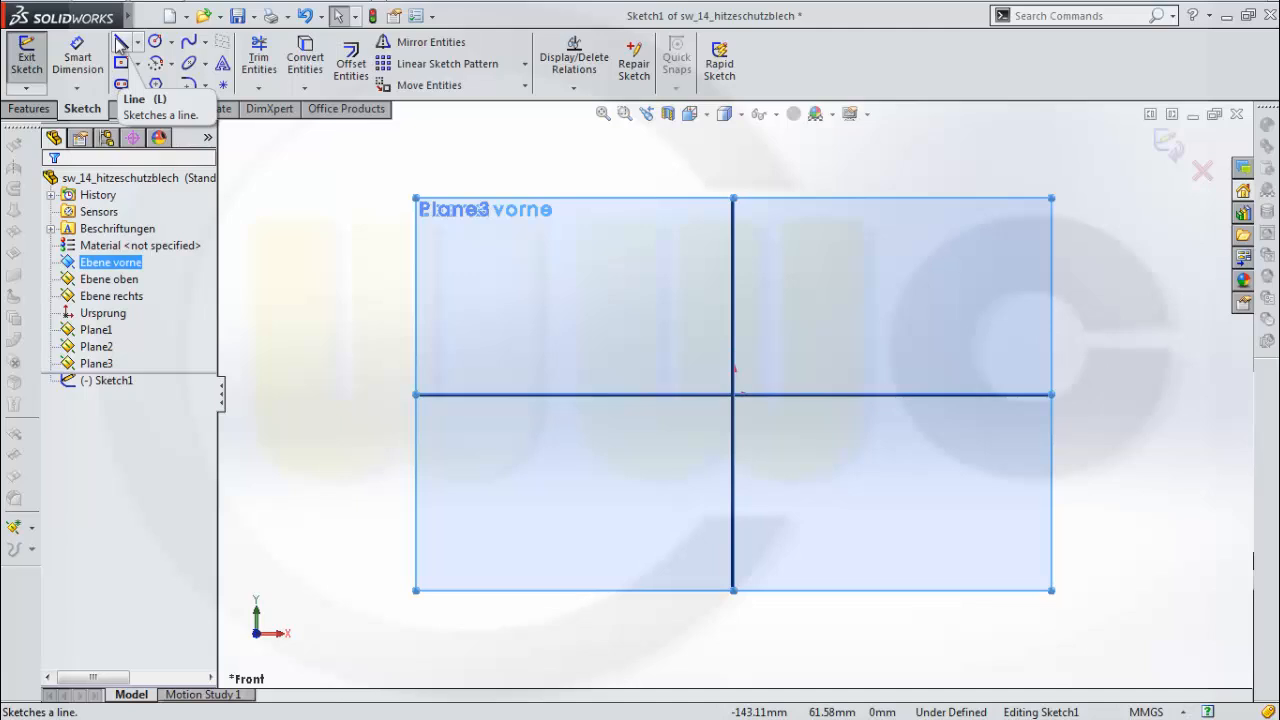
{"action": "left_click", "coordinate": [119, 42]}
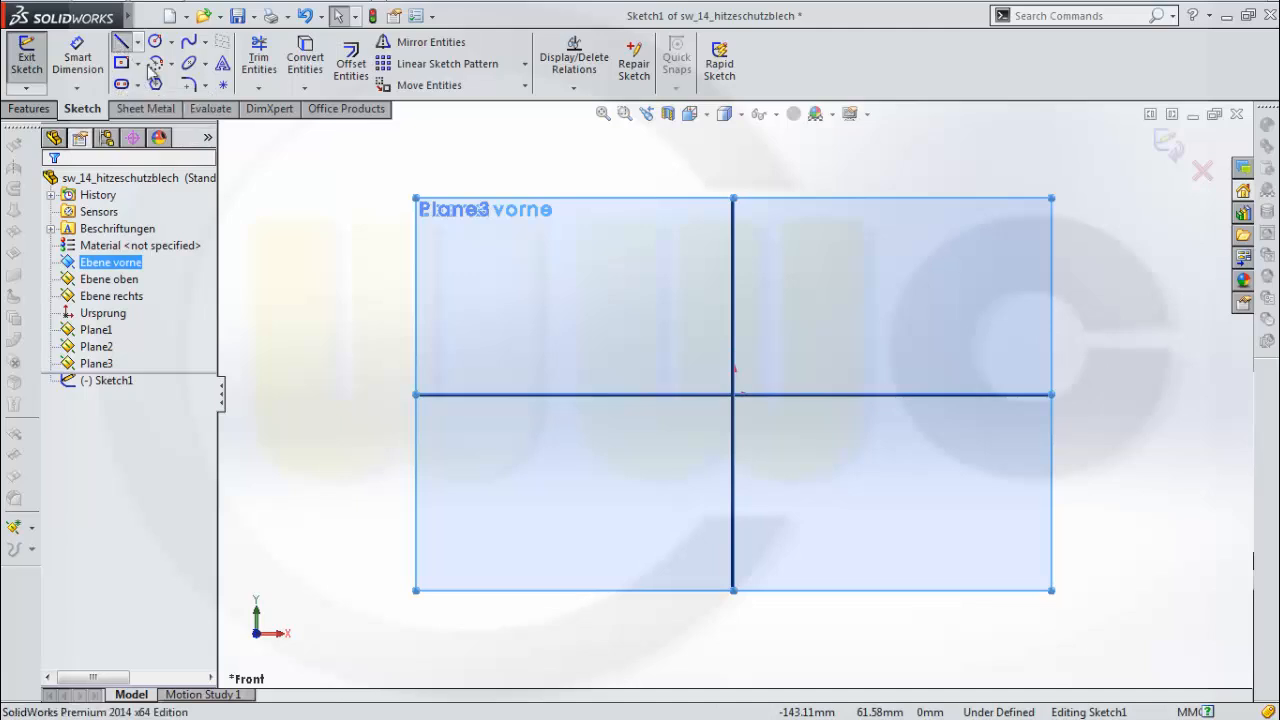
{"action": "left_click", "coordinate": [473, 371]}
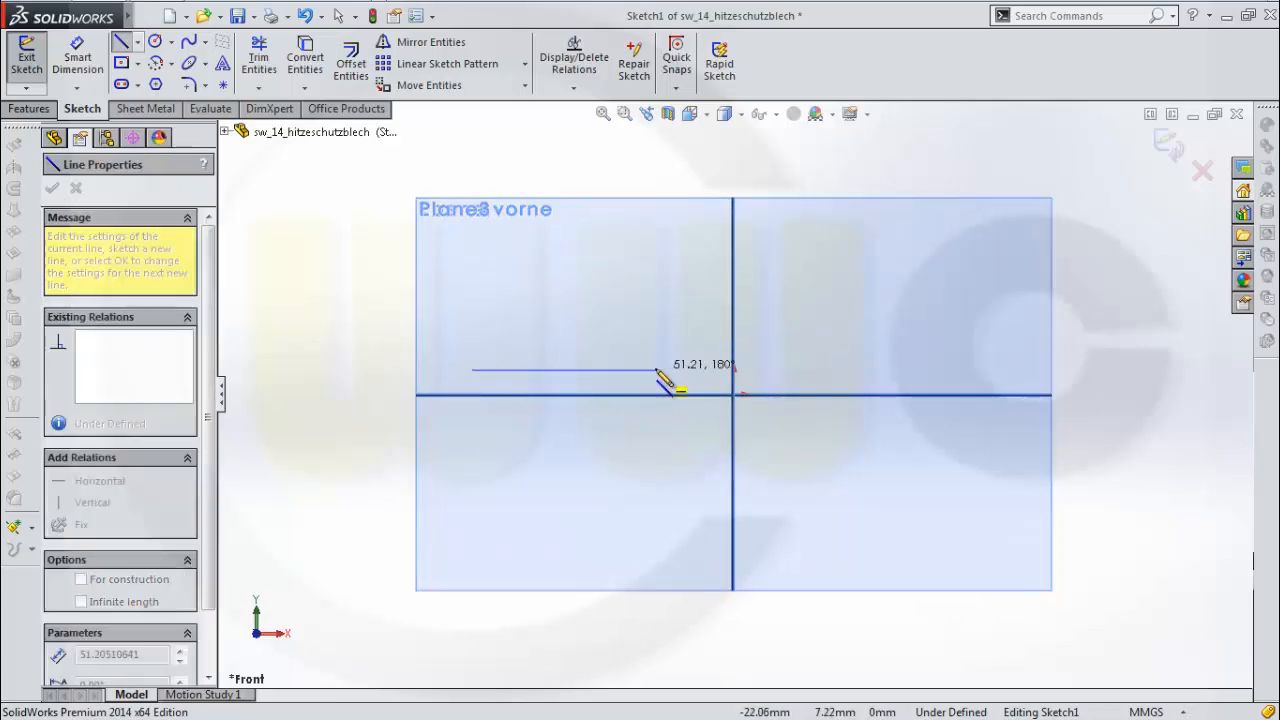
{"action": "left_click", "coordinate": [655, 370]}
{"action": "left_click", "coordinate": [746, 252]}
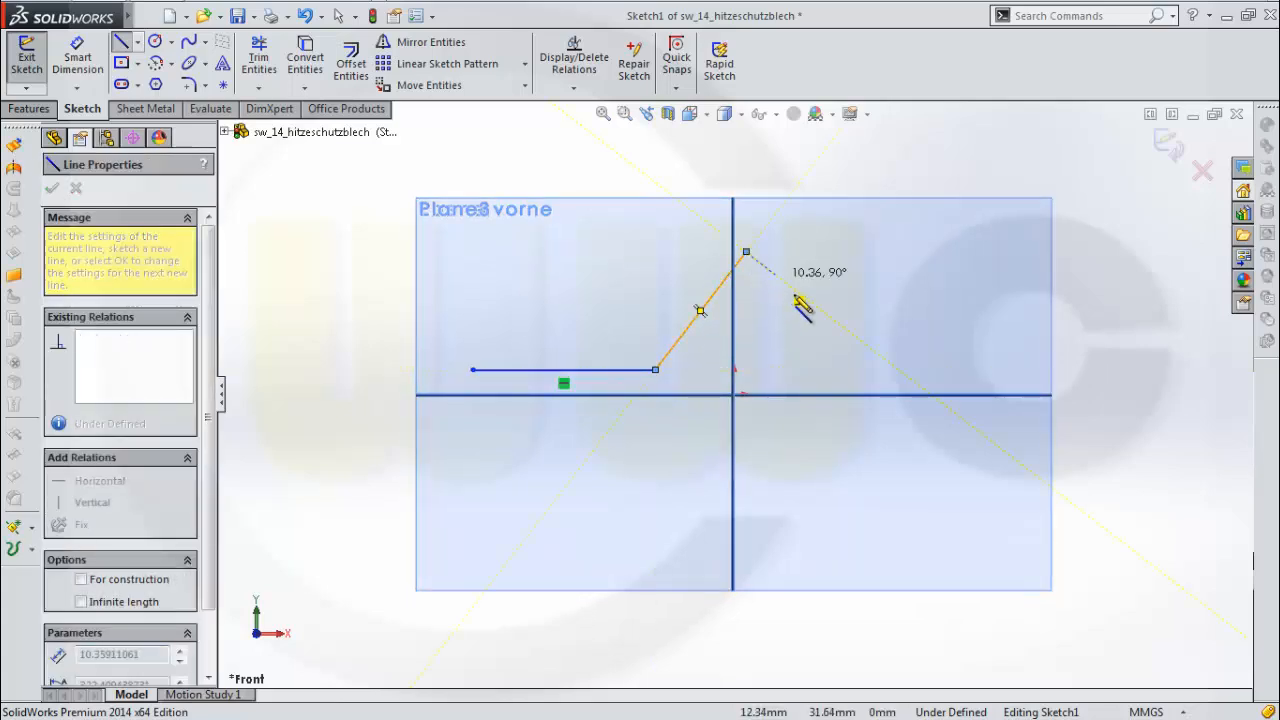
{"action": "left_click", "coordinate": [853, 370]}
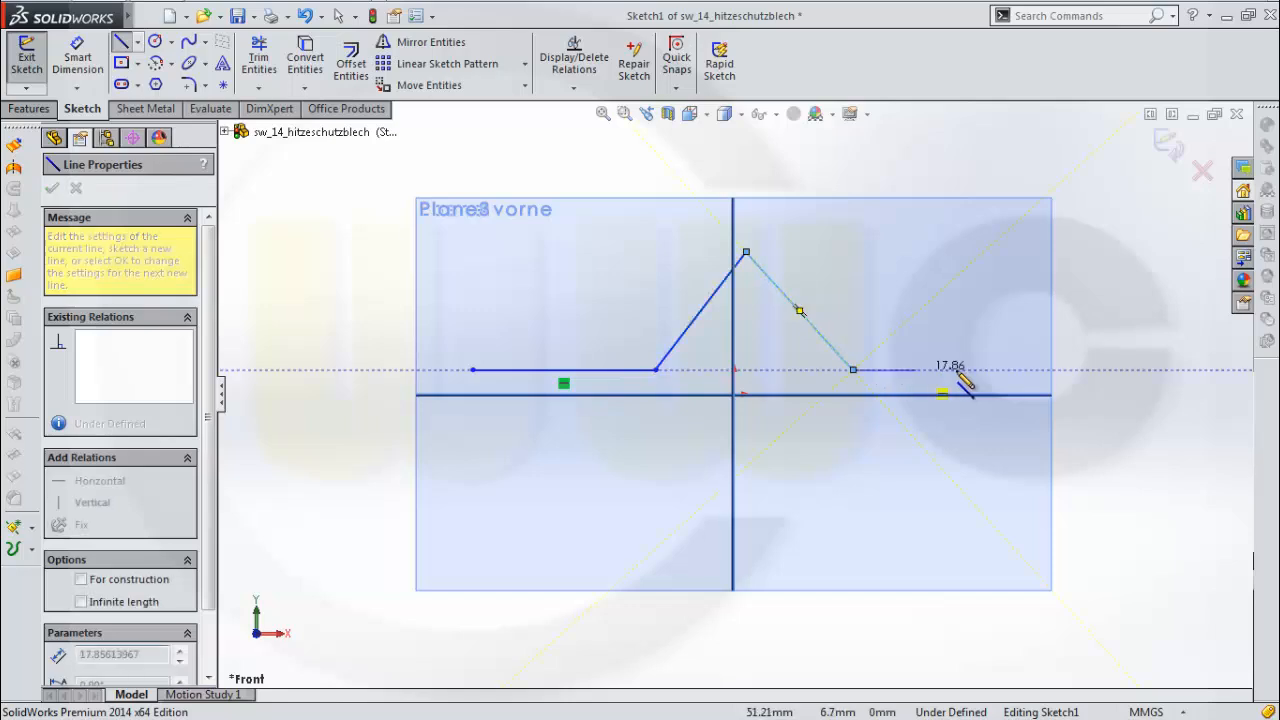
{"action": "left_click", "coordinate": [1027, 370]}
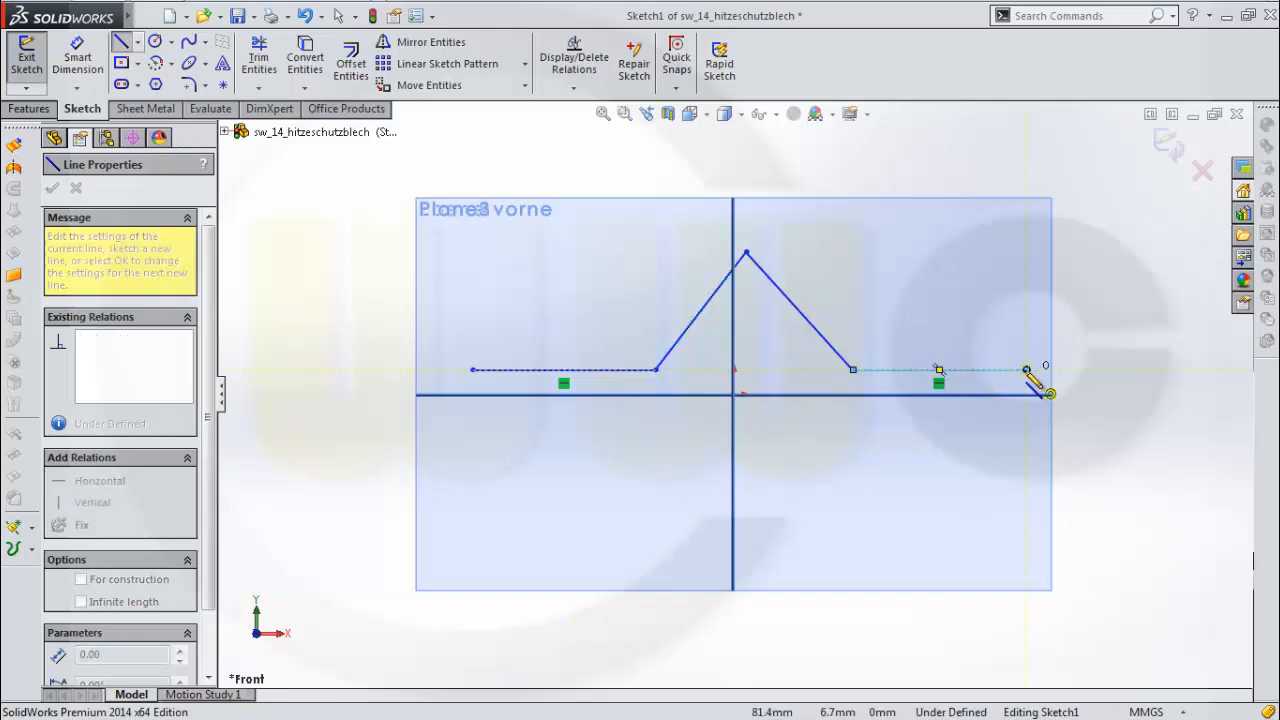
{"action": "key", "text": "Escape"}
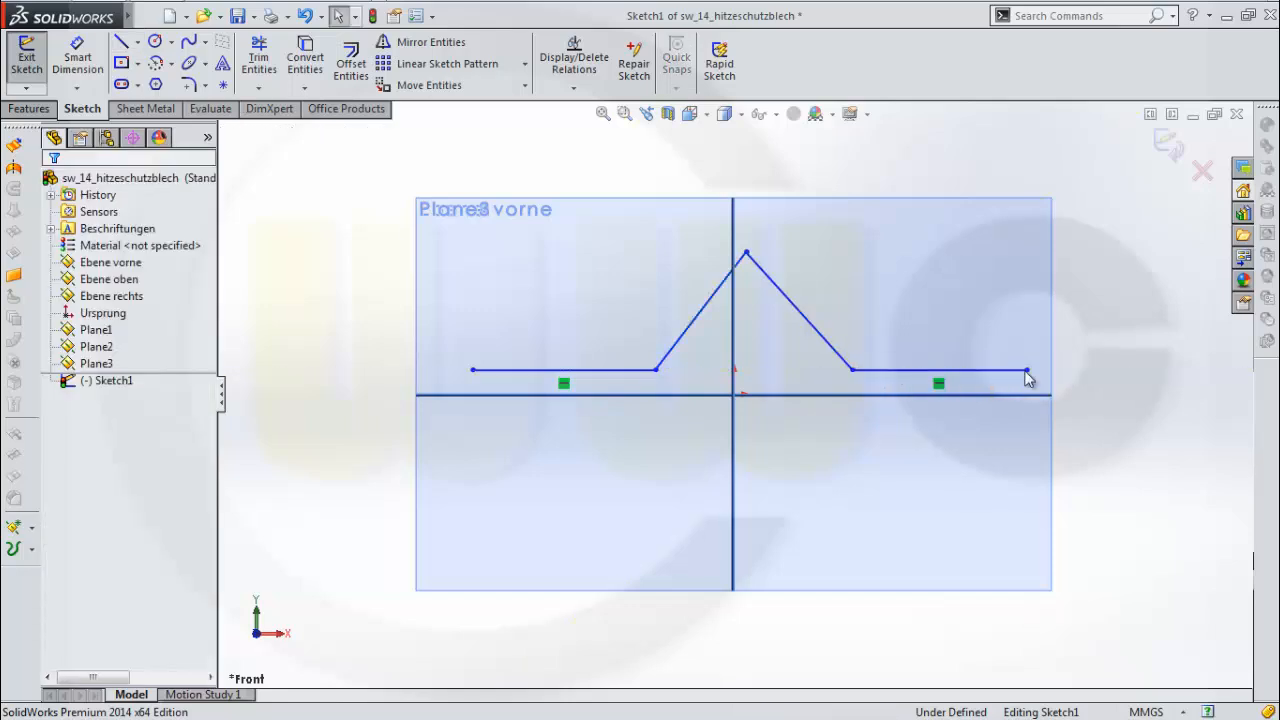
Dimension the horizontal distance from the profile's left endpoint to the origin as 500 mm
{"action": "left_click", "coordinate": [73, 57]}
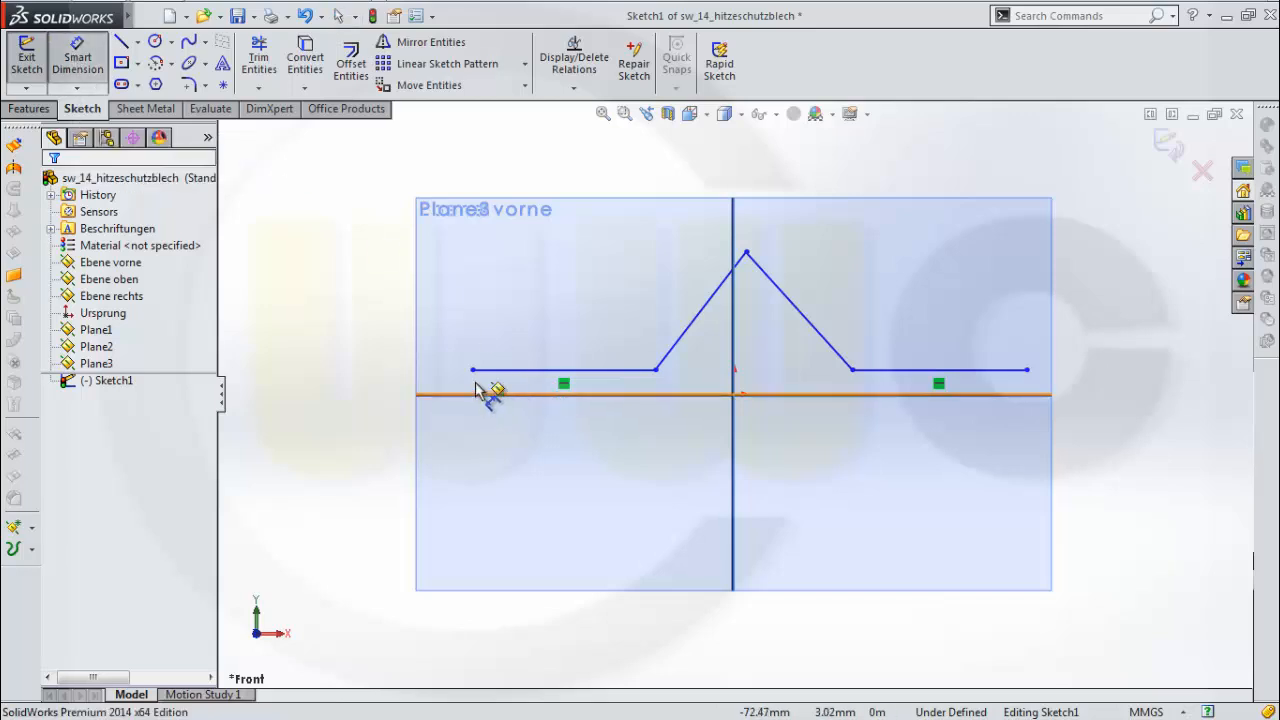
{"action": "left_click", "coordinate": [473, 370]}
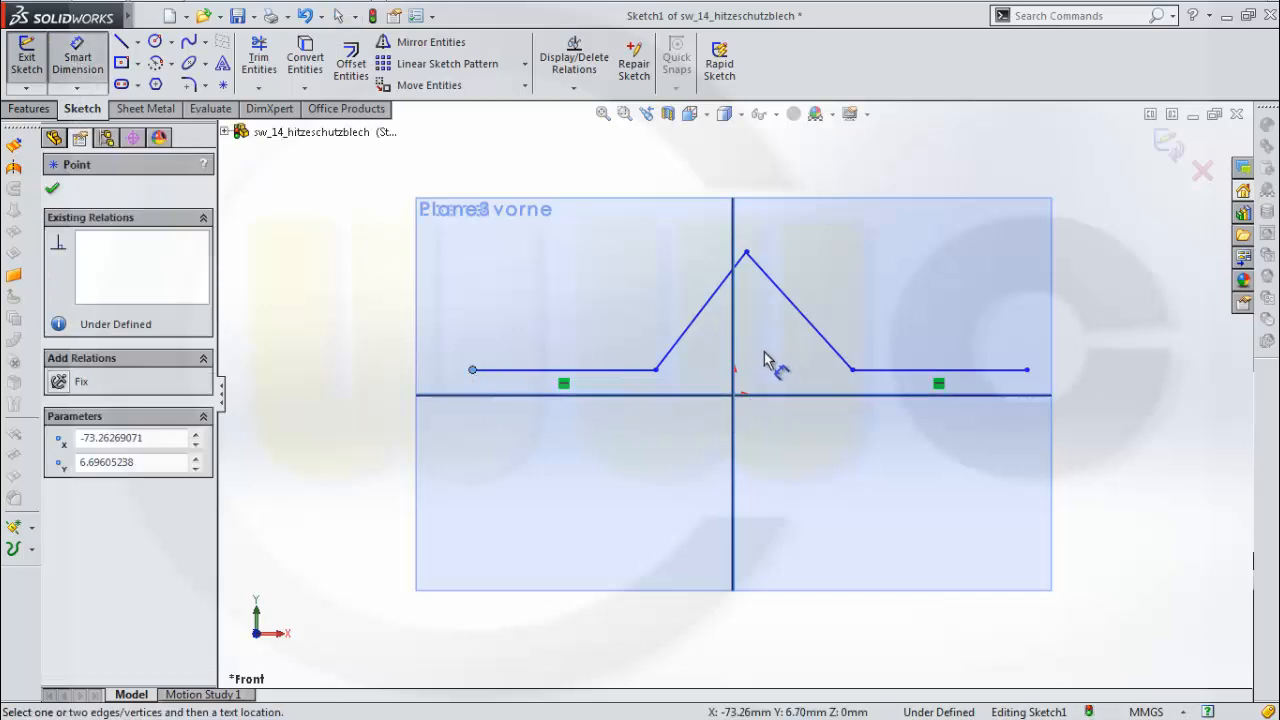
{"action": "left_click", "coordinate": [738, 398]}
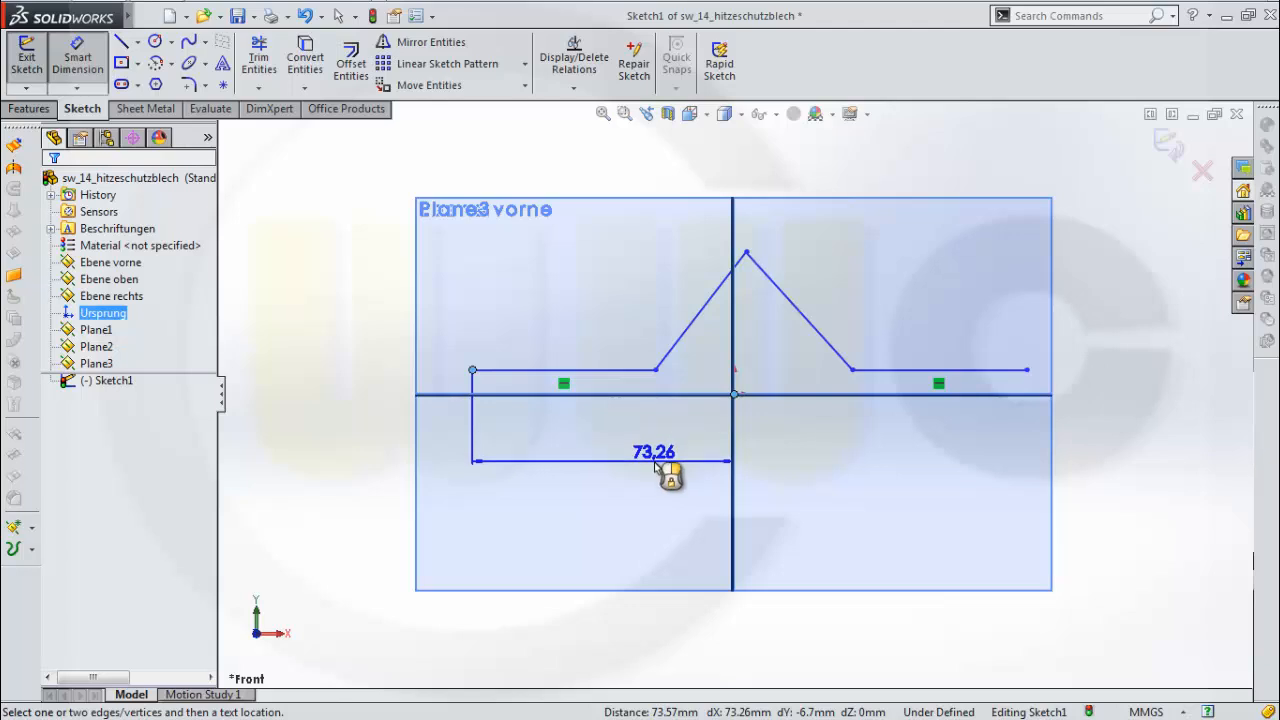
{"action": "left_click", "coordinate": [656, 462]}
{"action": "type", "text": "50"}
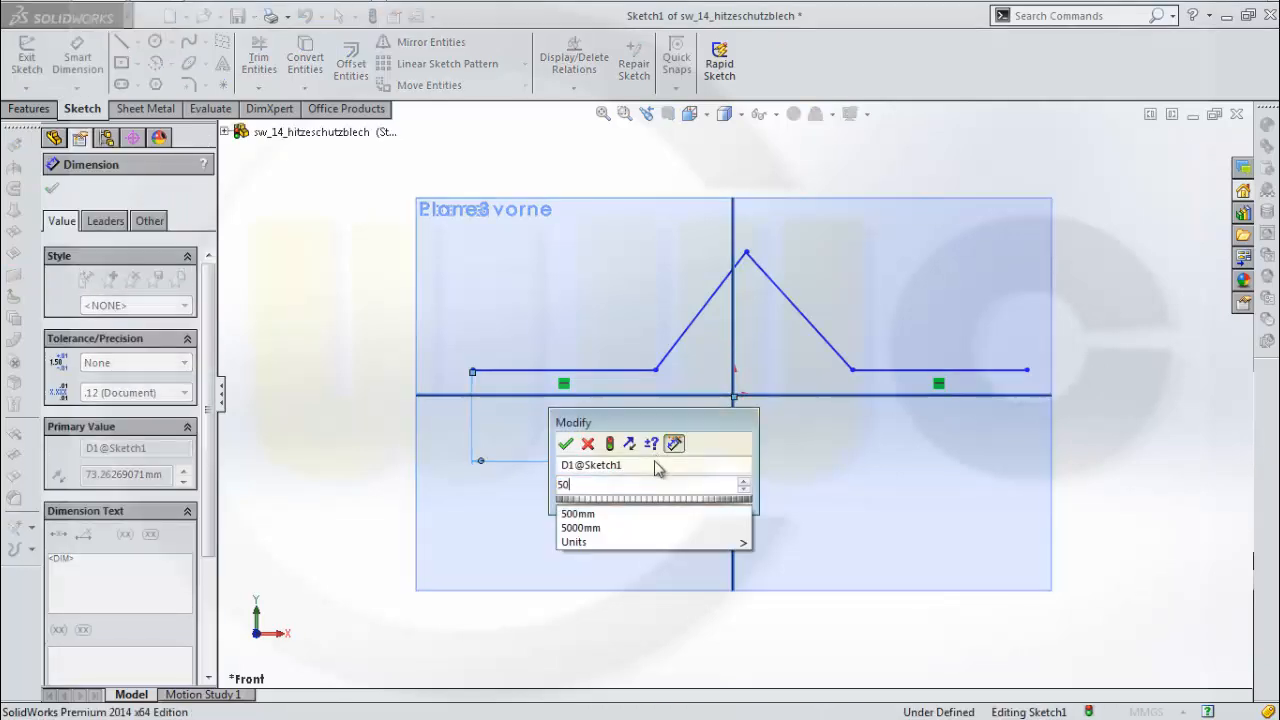
{"action": "type", "text": "0"}
{"action": "key", "text": "Return"}
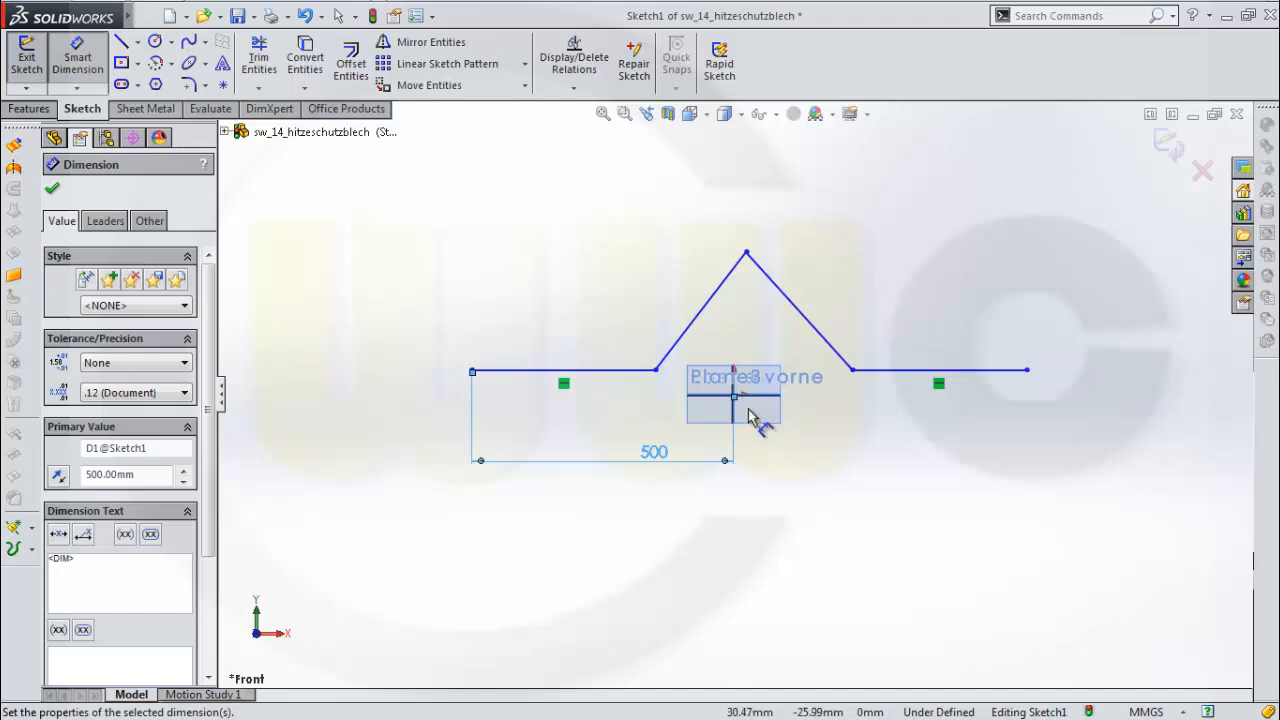
Dimension the horizontal distance from the profile's right endpoint to the origin as 500 mm
{"action": "left_click", "coordinate": [1026, 370]}
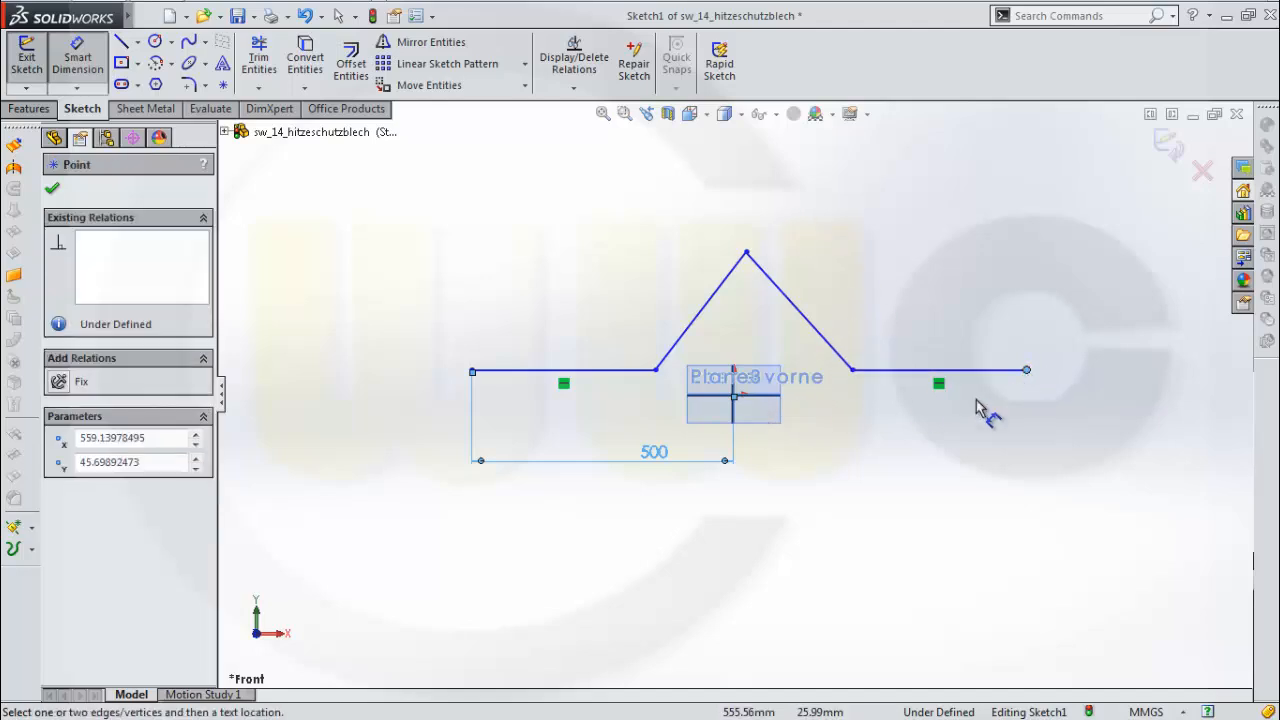
{"action": "left_click", "coordinate": [733, 395]}
{"action": "left_click", "coordinate": [814, 474]}
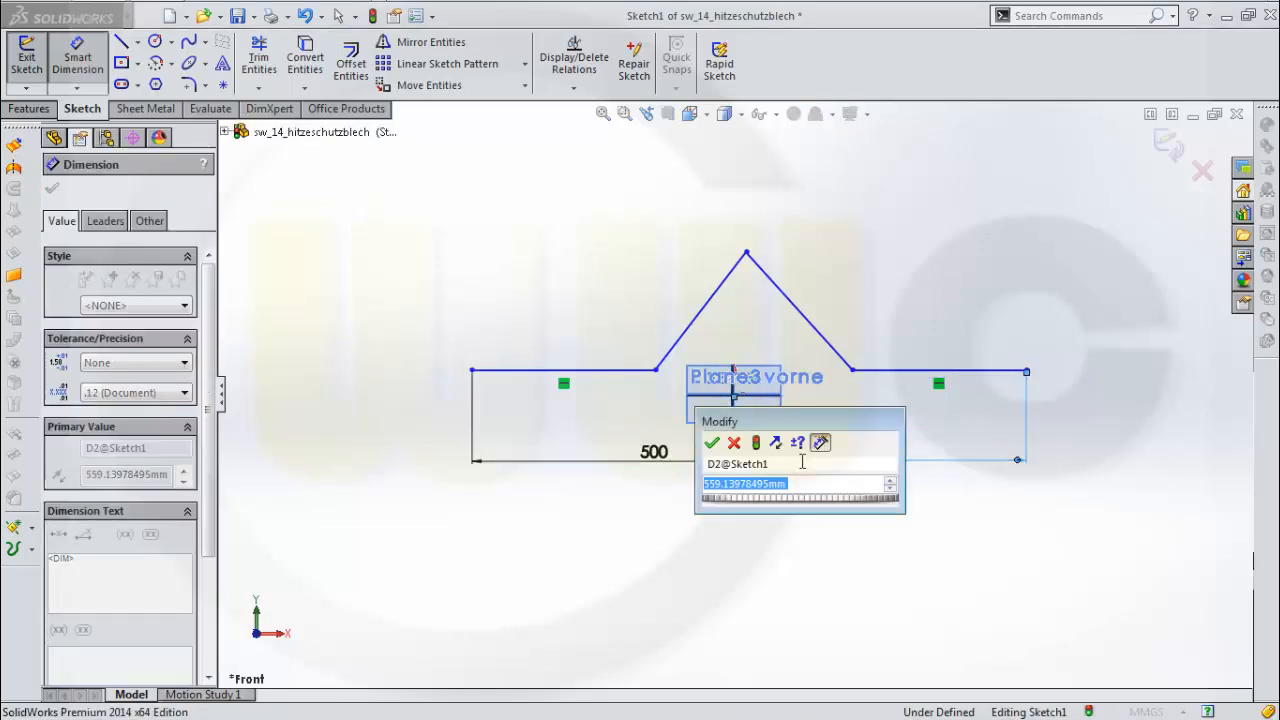
{"action": "type", "text": "500"}
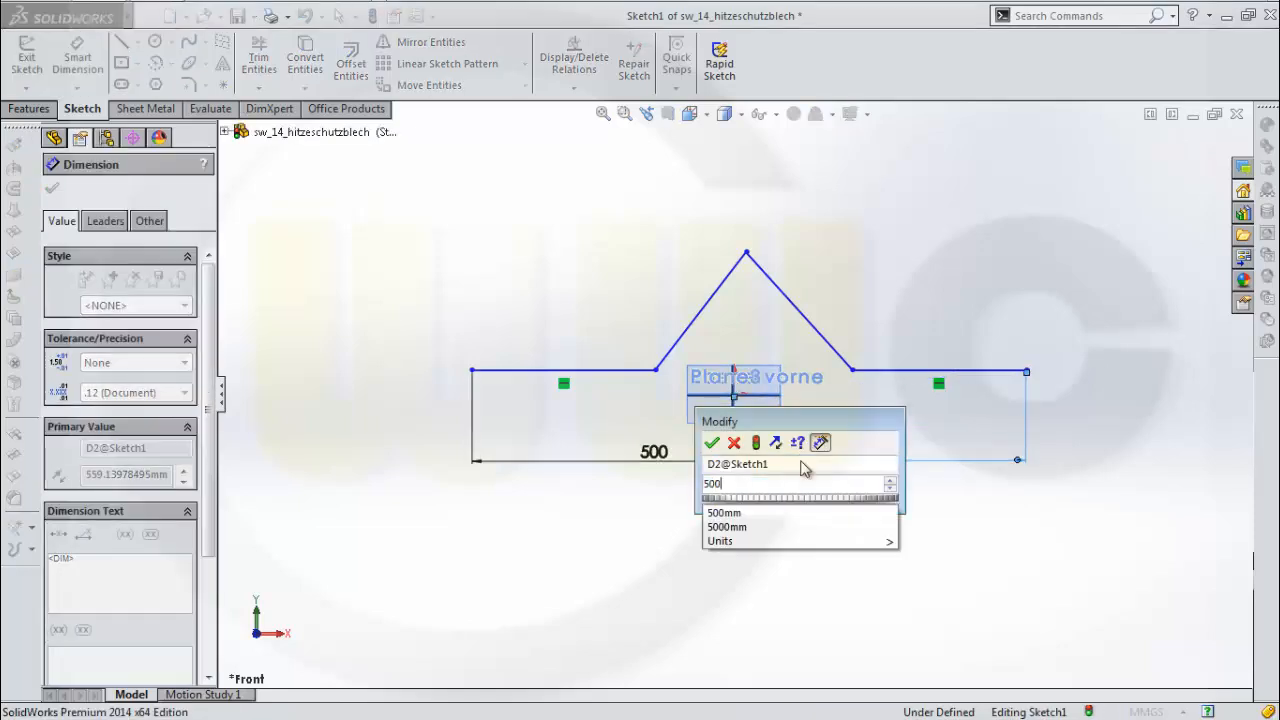
{"action": "key", "text": "Return"}
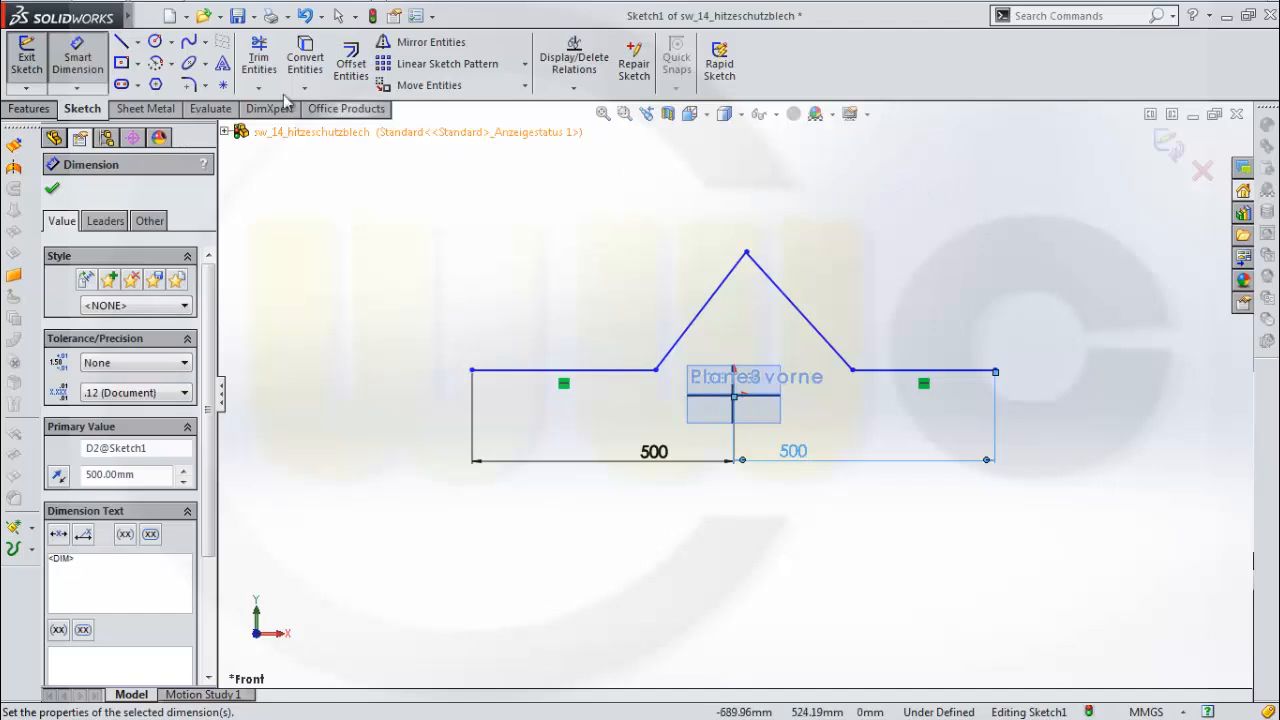
Dimension the angle between the left horizontal line and the rising slanted line as 60°
{"action": "left_click", "coordinate": [189, 84]}
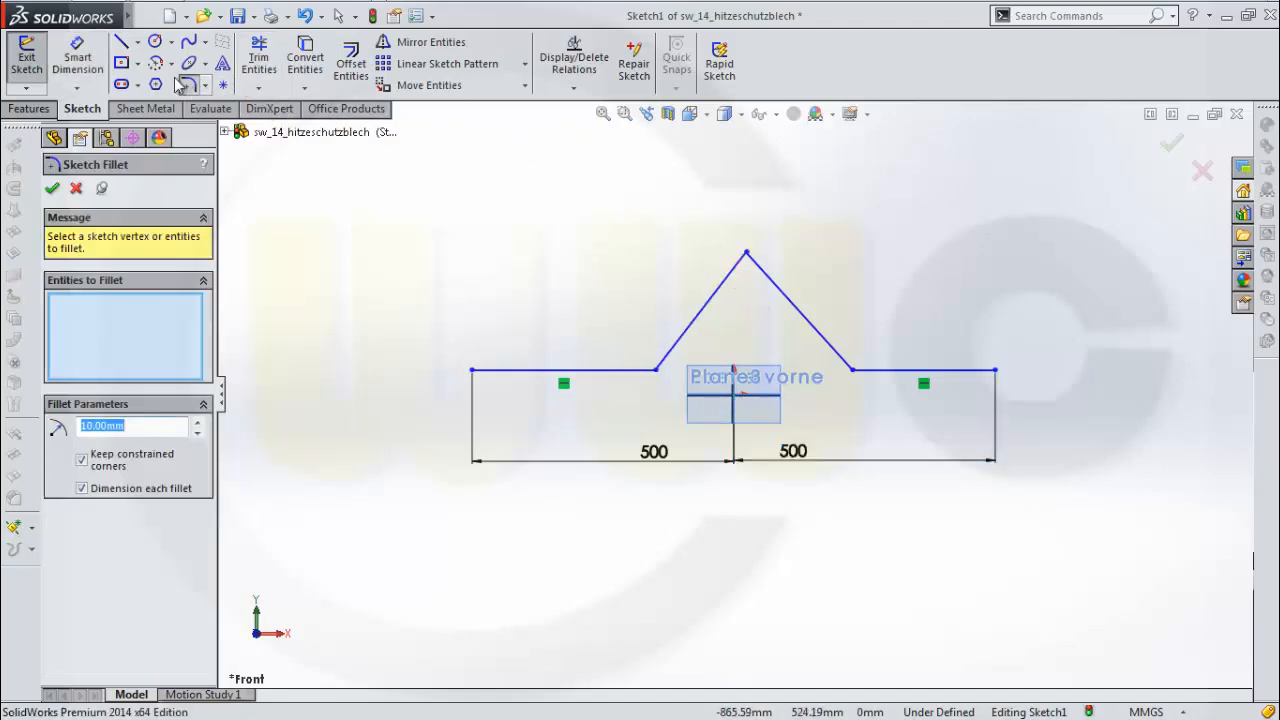
{"action": "left_click", "coordinate": [77, 60]}
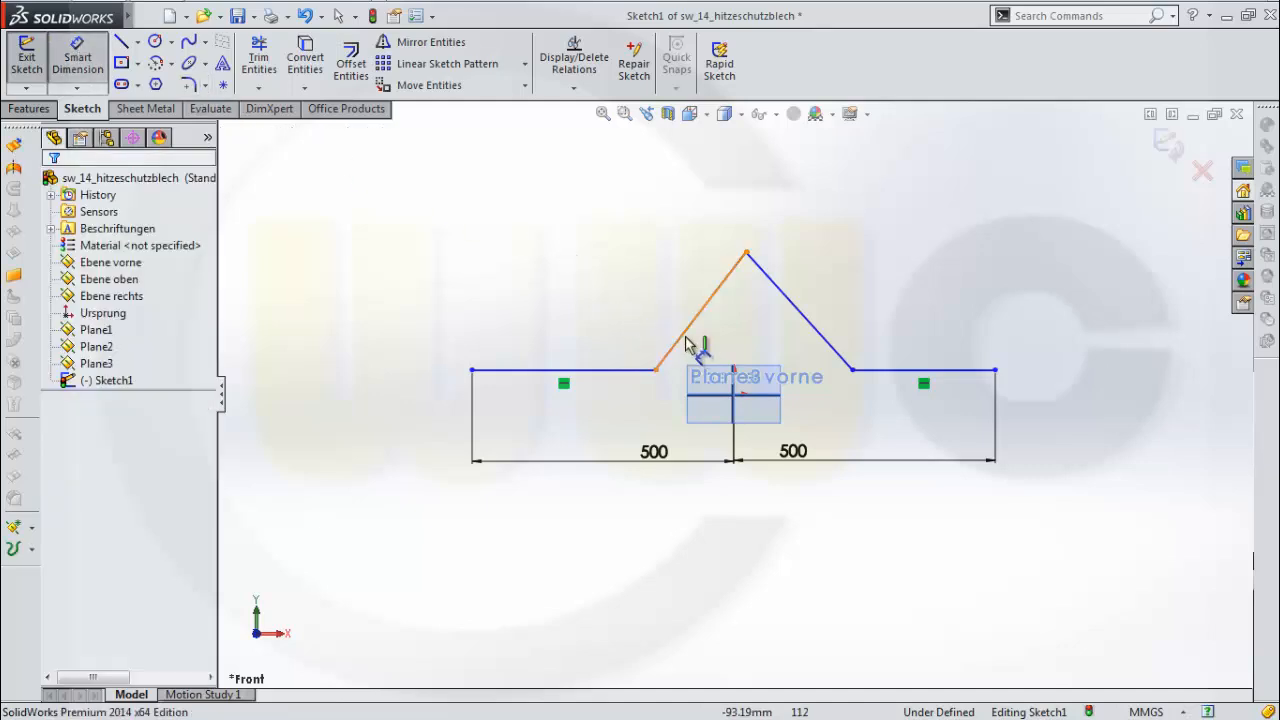
{"action": "left_click", "coordinate": [648, 370]}
{"action": "left_click", "coordinate": [694, 320]}
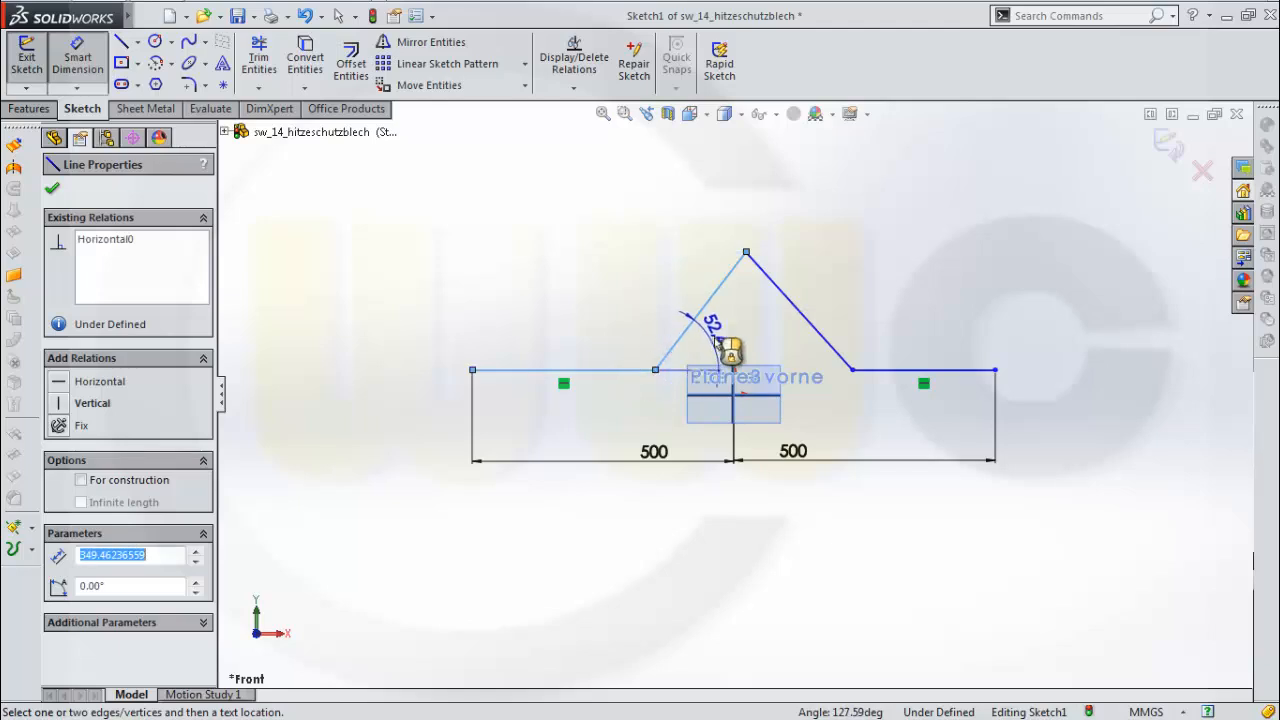
{"action": "left_click", "coordinate": [732, 353]}
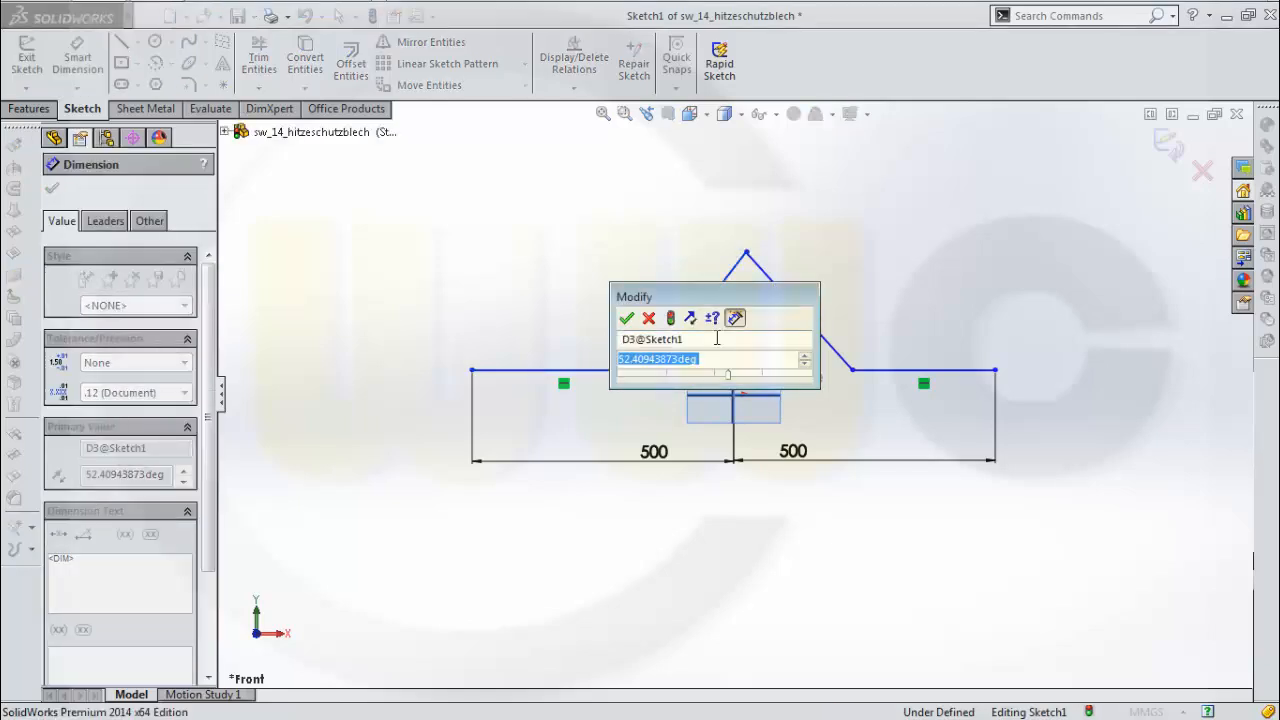
{"action": "type", "text": "60"}
{"action": "key", "text": "Return"}
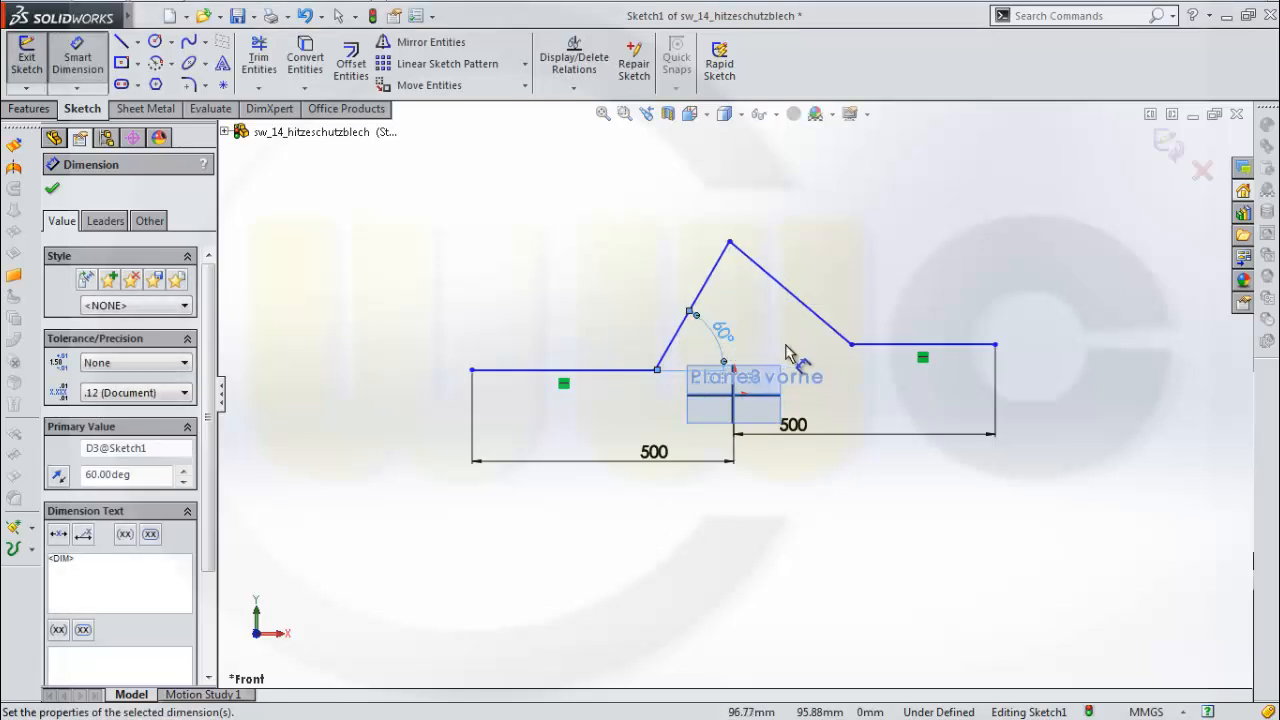
Dimension the angle between the falling slanted line and the right horizontal line as 60°
{"action": "left_click", "coordinate": [808, 308]}
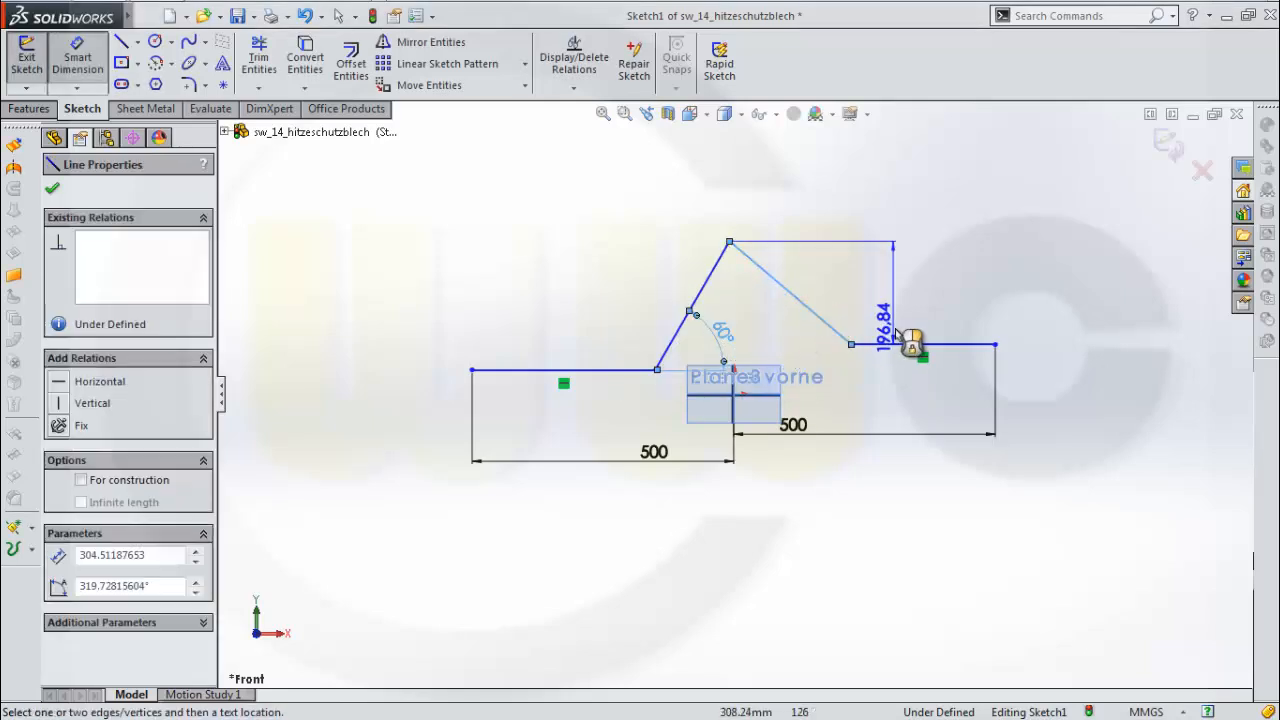
{"action": "left_click", "coordinate": [900, 344]}
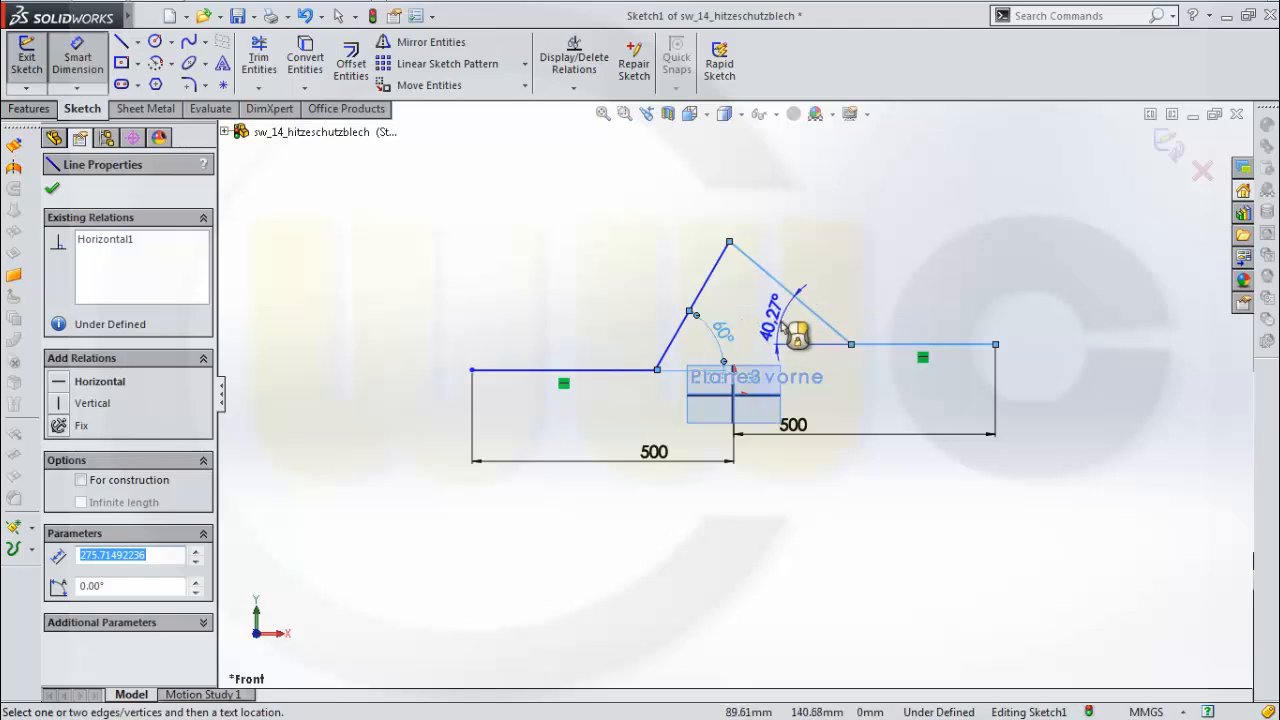
{"action": "left_click", "coordinate": [788, 328]}
{"action": "type", "text": "60"}
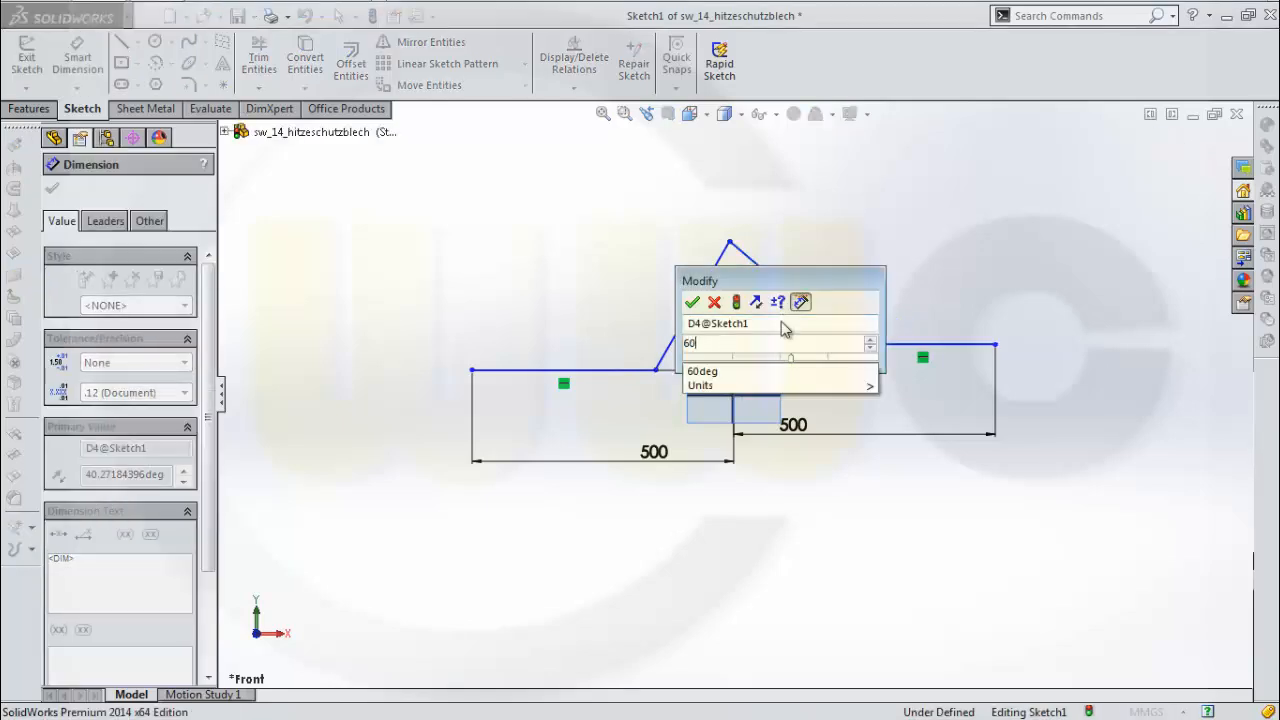
{"action": "key", "text": "Return"}
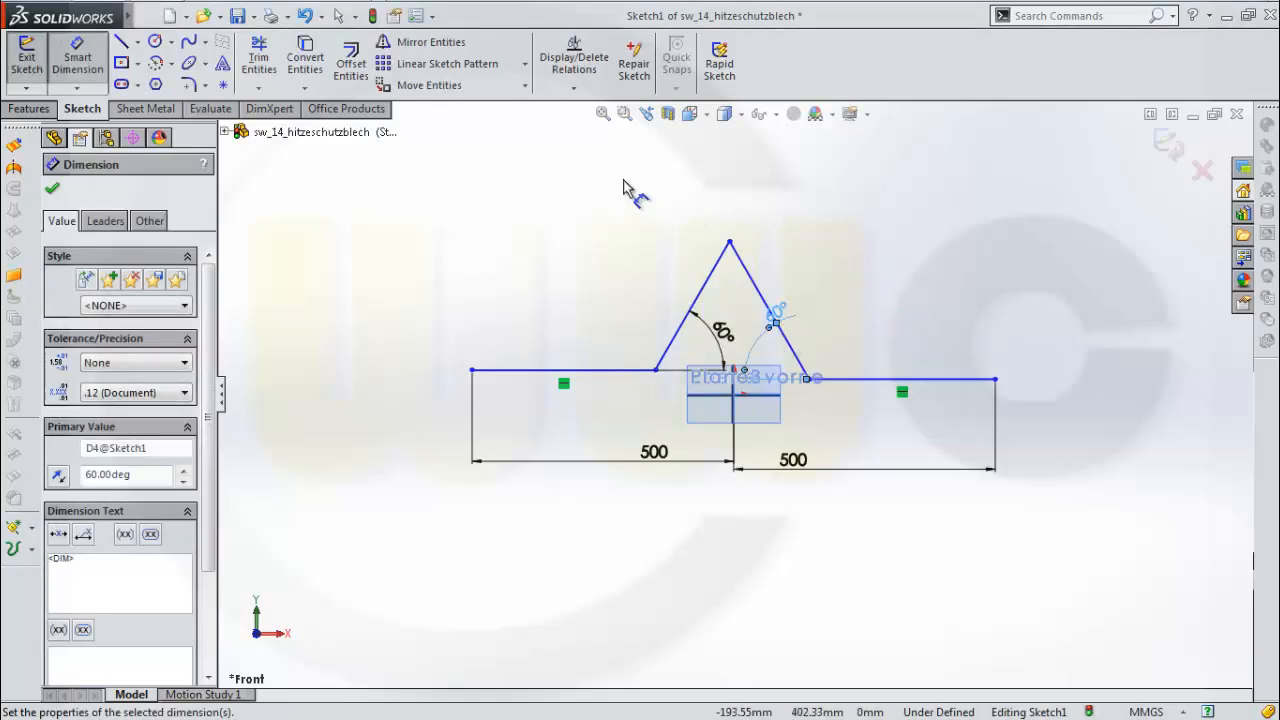
Add a collinear relation between the left and right horizontal lines of the profile
{"action": "left_click", "coordinate": [574, 92]}
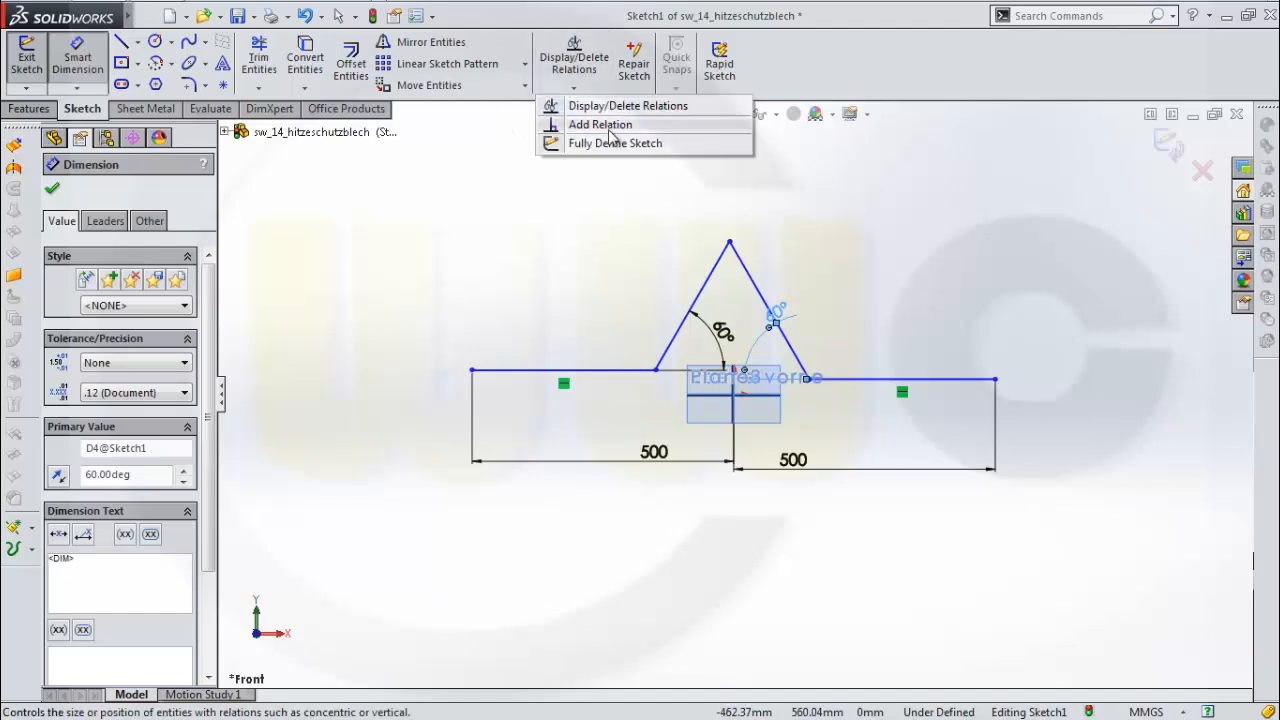
{"action": "left_click", "coordinate": [590, 124]}
{"action": "left_click", "coordinate": [590, 371]}
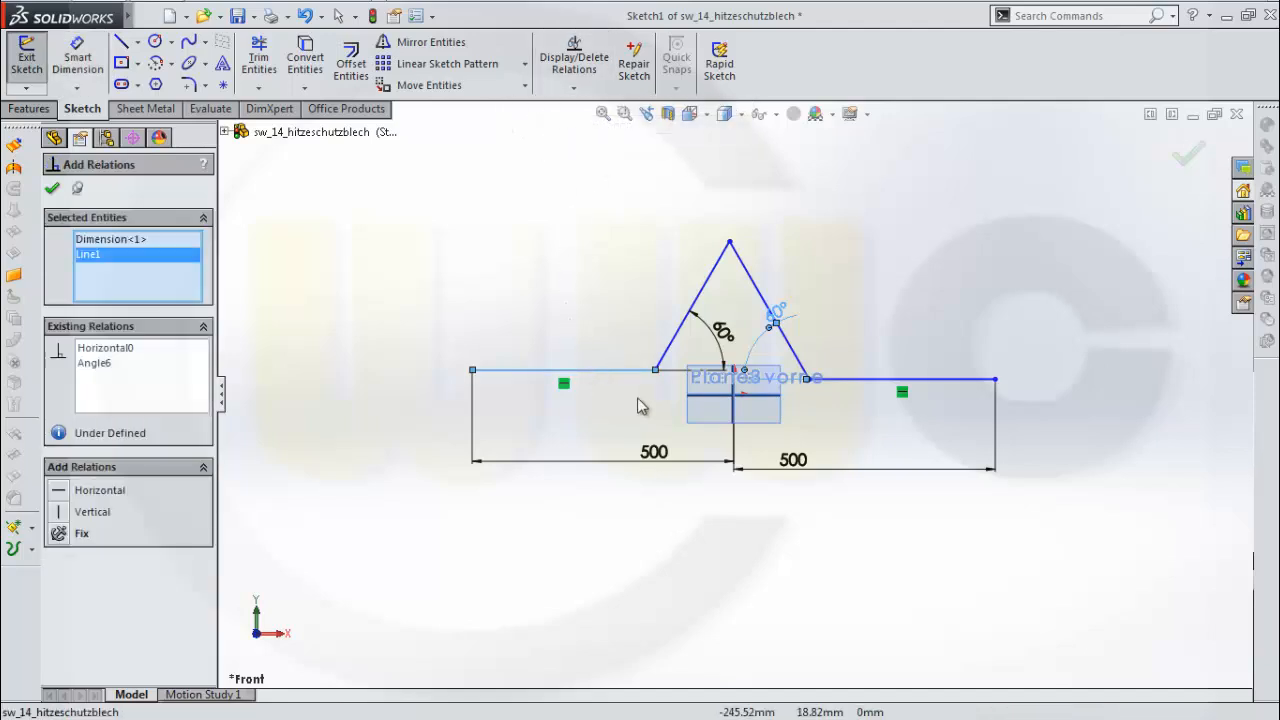
{"action": "left_click", "coordinate": [885, 379]}
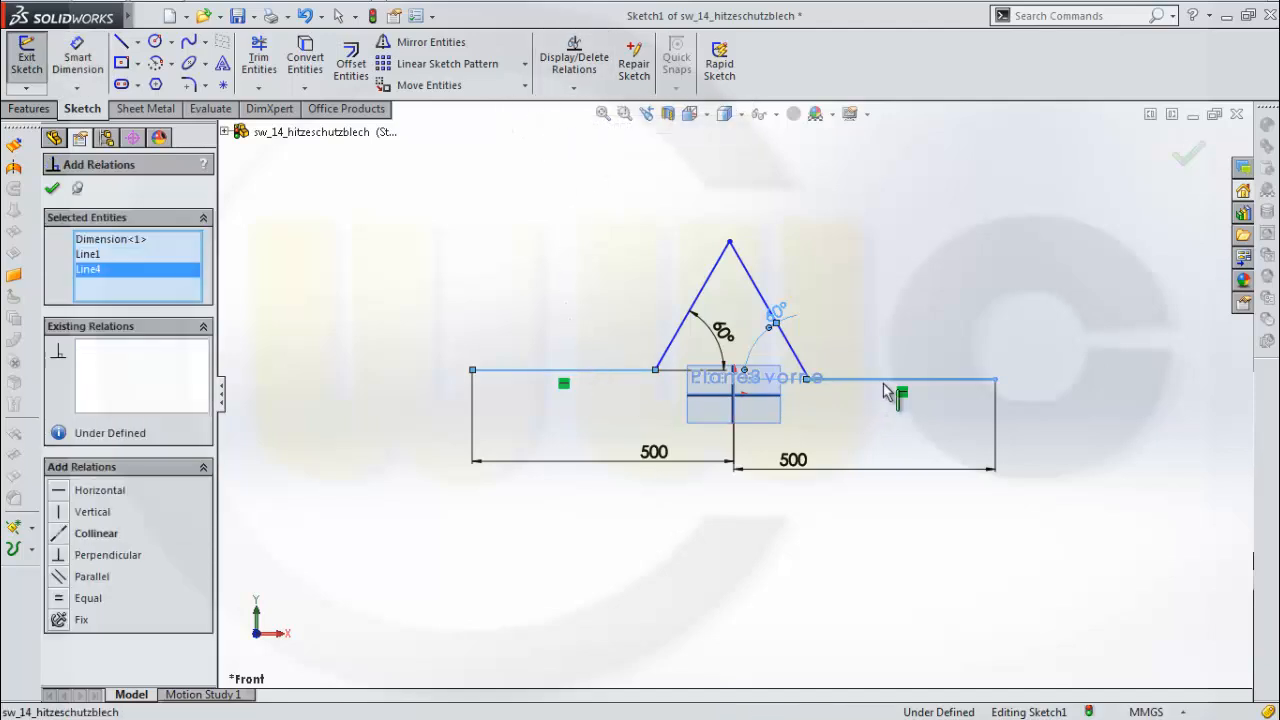
{"action": "left_click", "coordinate": [60, 535]}
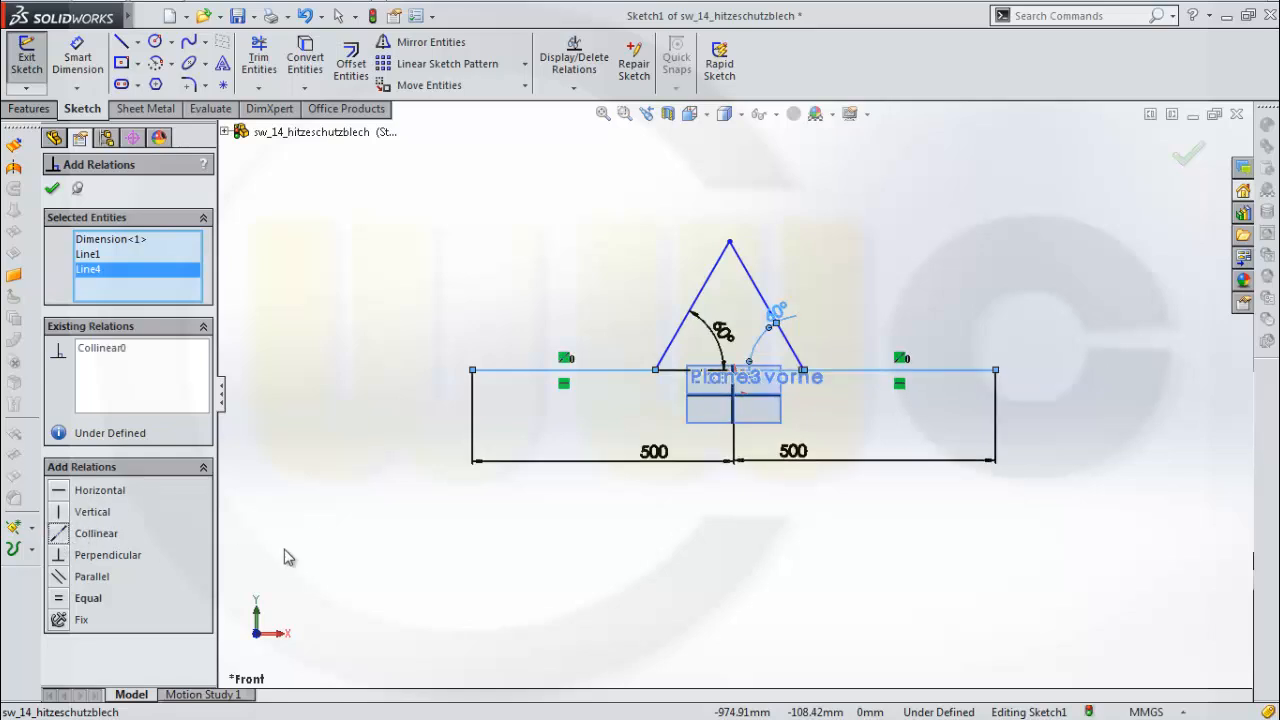
Make the left horizontal line coincident with the origin
{"action": "left_click", "coordinate": [734, 398]}
{"action": "left_click", "coordinate": [588, 370]}
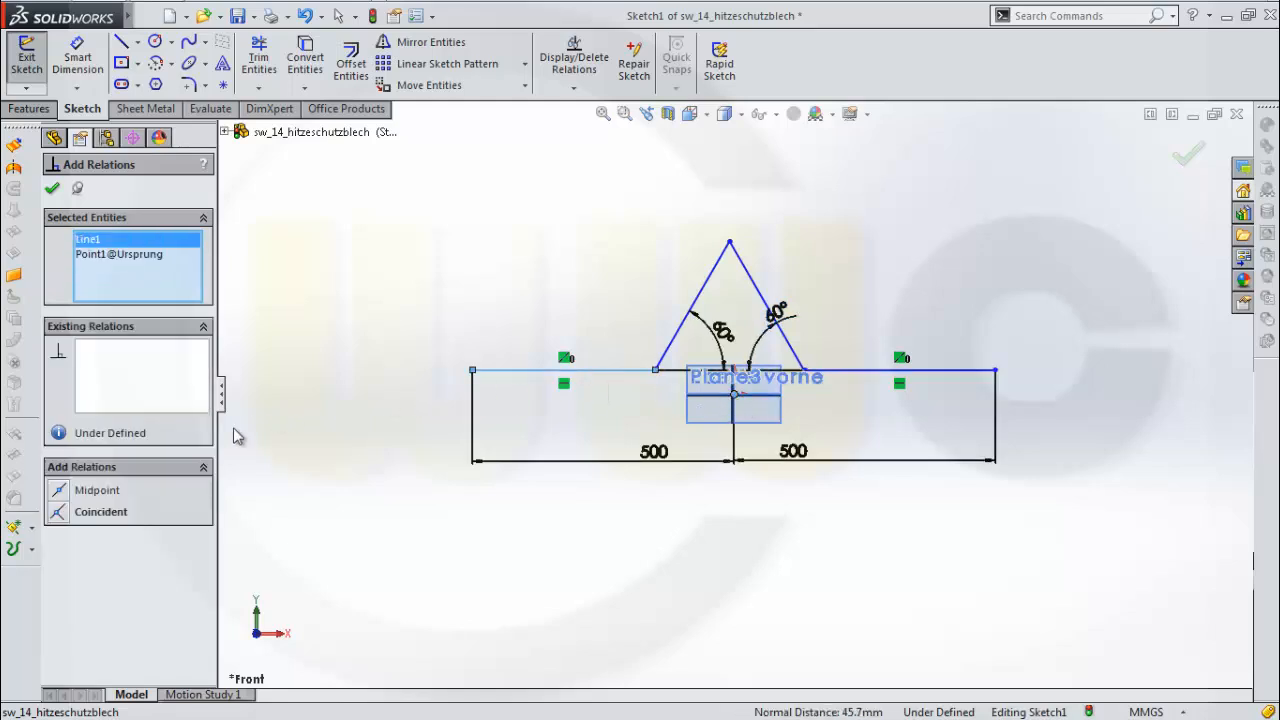
{"action": "left_click", "coordinate": [60, 512]}
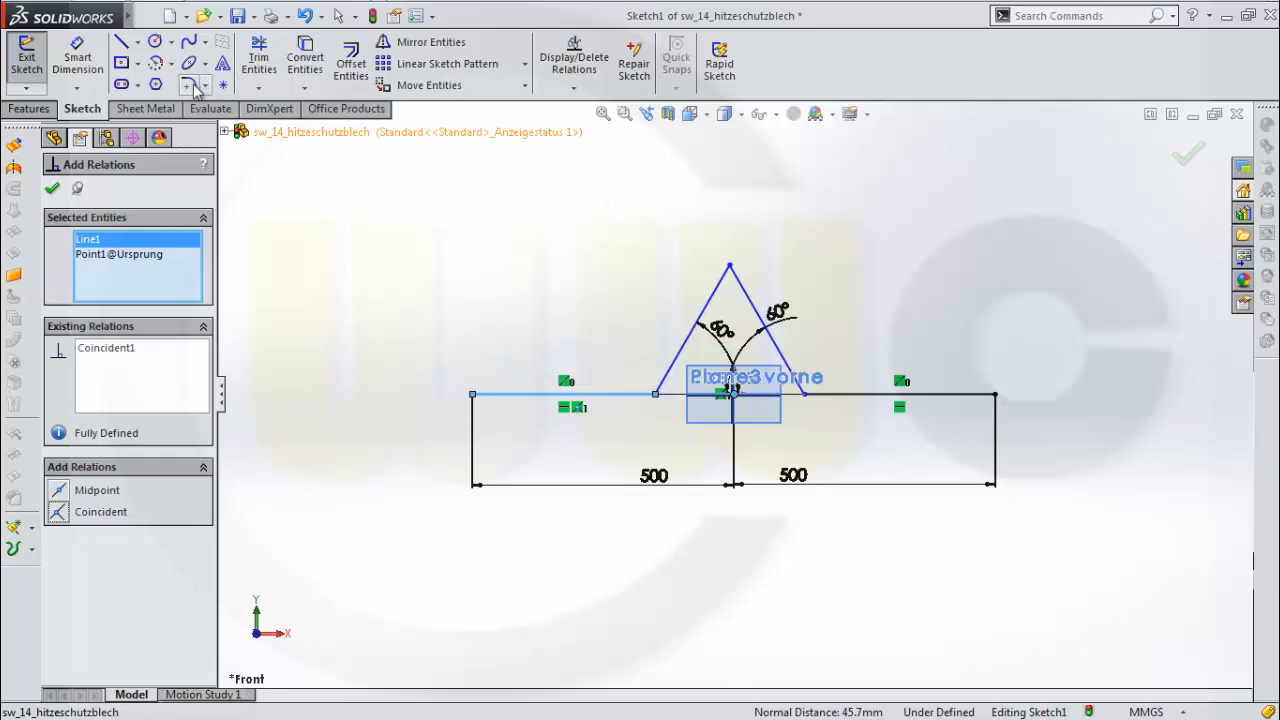
Add a vertical relation between the profile's peak vertex and the origin
{"action": "left_click", "coordinate": [730, 268]}
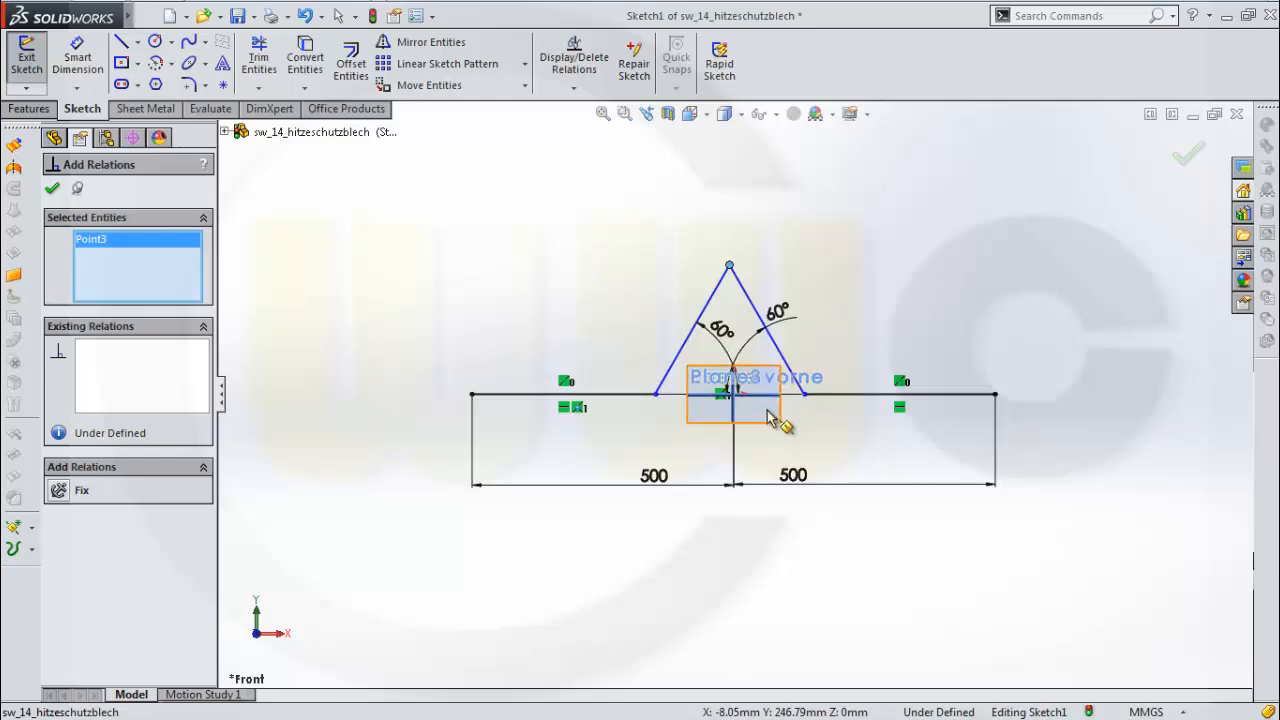
{"action": "left_click", "coordinate": [734, 395]}
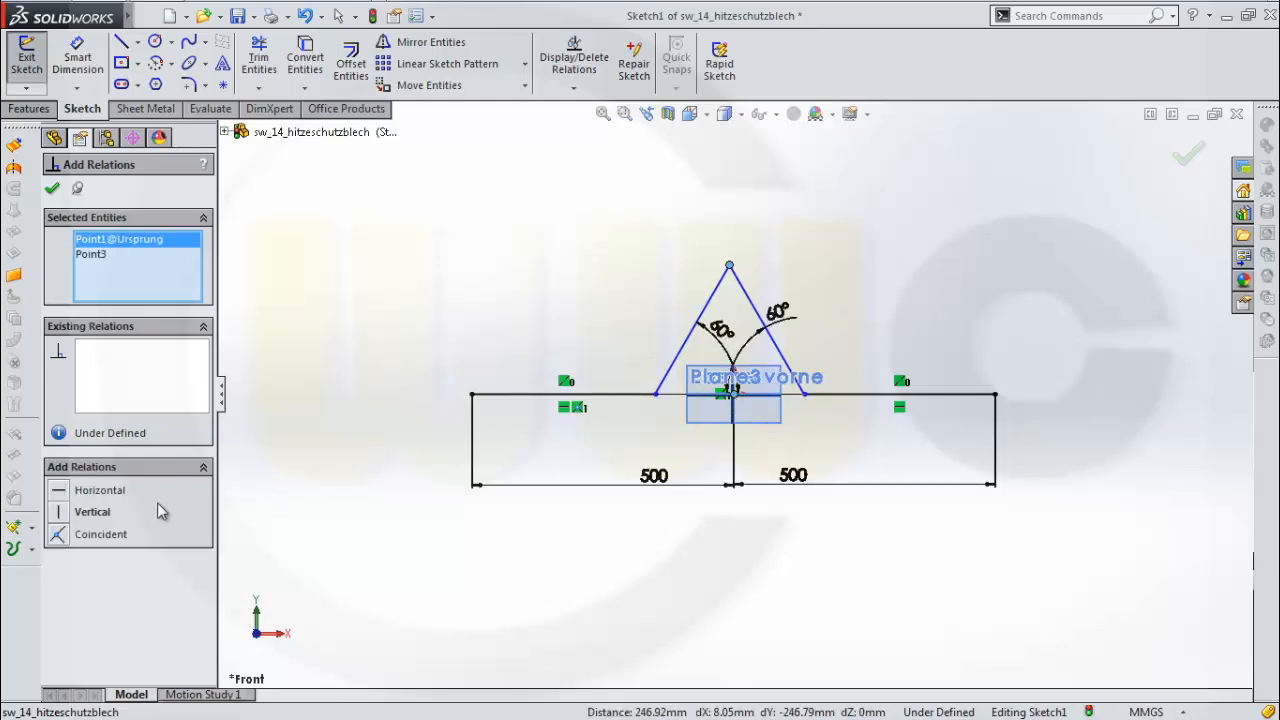
{"action": "left_click", "coordinate": [60, 512]}
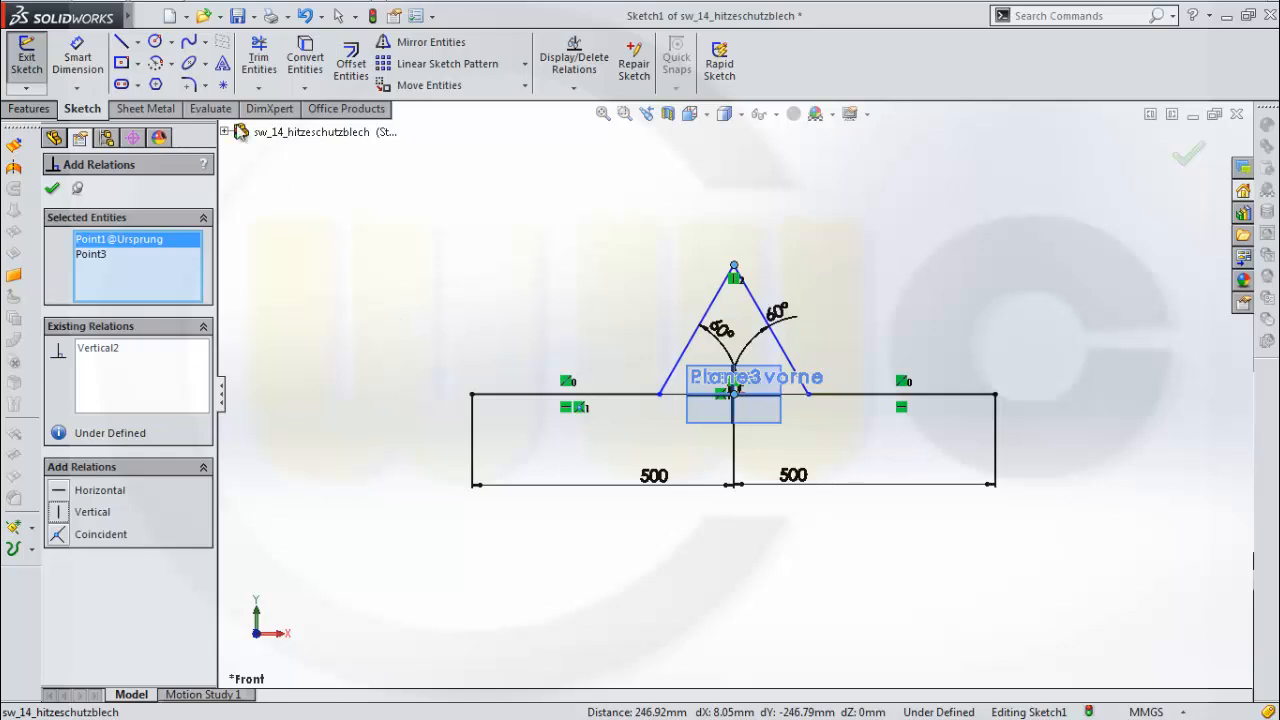
Try to fillet the profile's peak between the two slanted lines with a 200 mm radius
{"action": "left_click", "coordinate": [189, 85]}
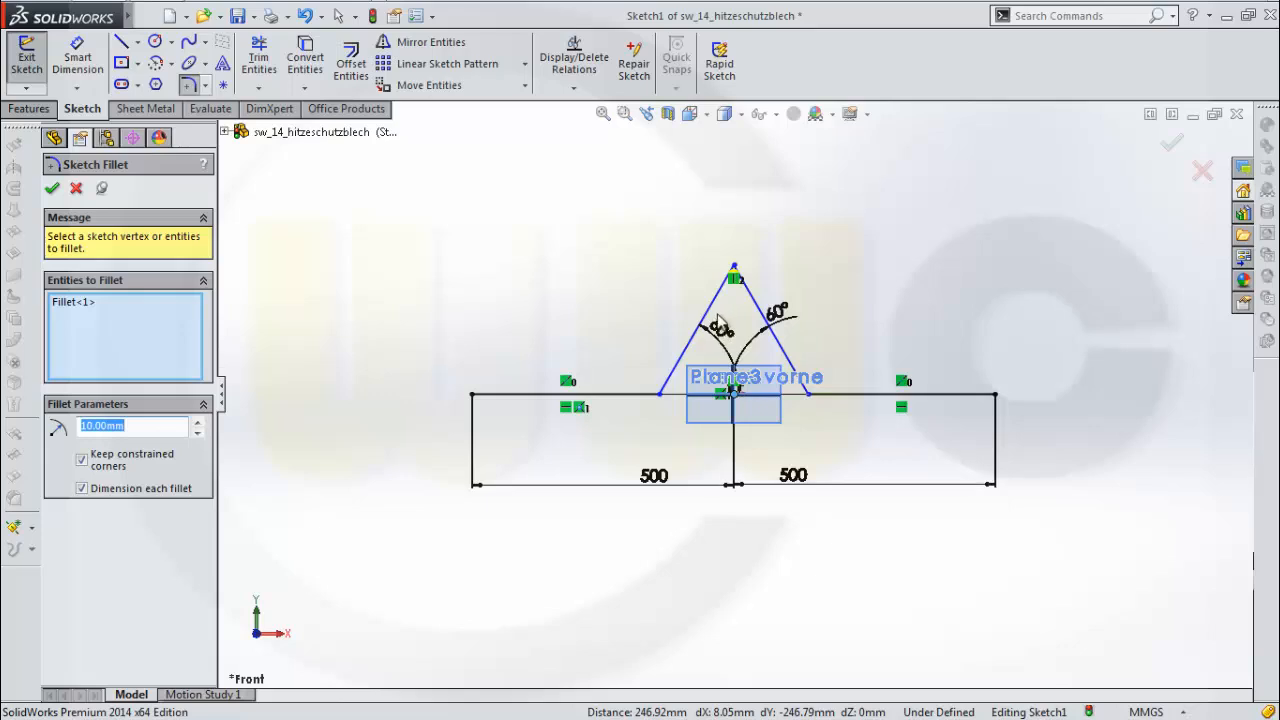
{"action": "left_click", "coordinate": [710, 316]}
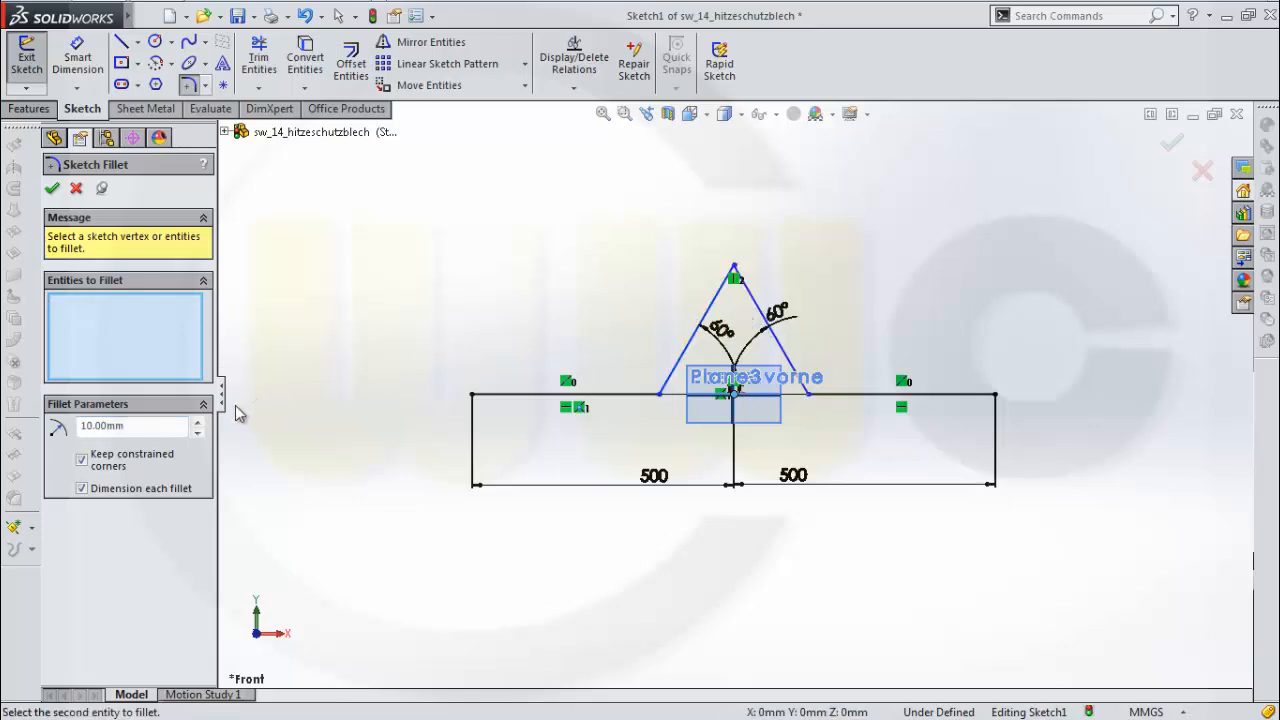
{"action": "left_click", "coordinate": [157, 426]}
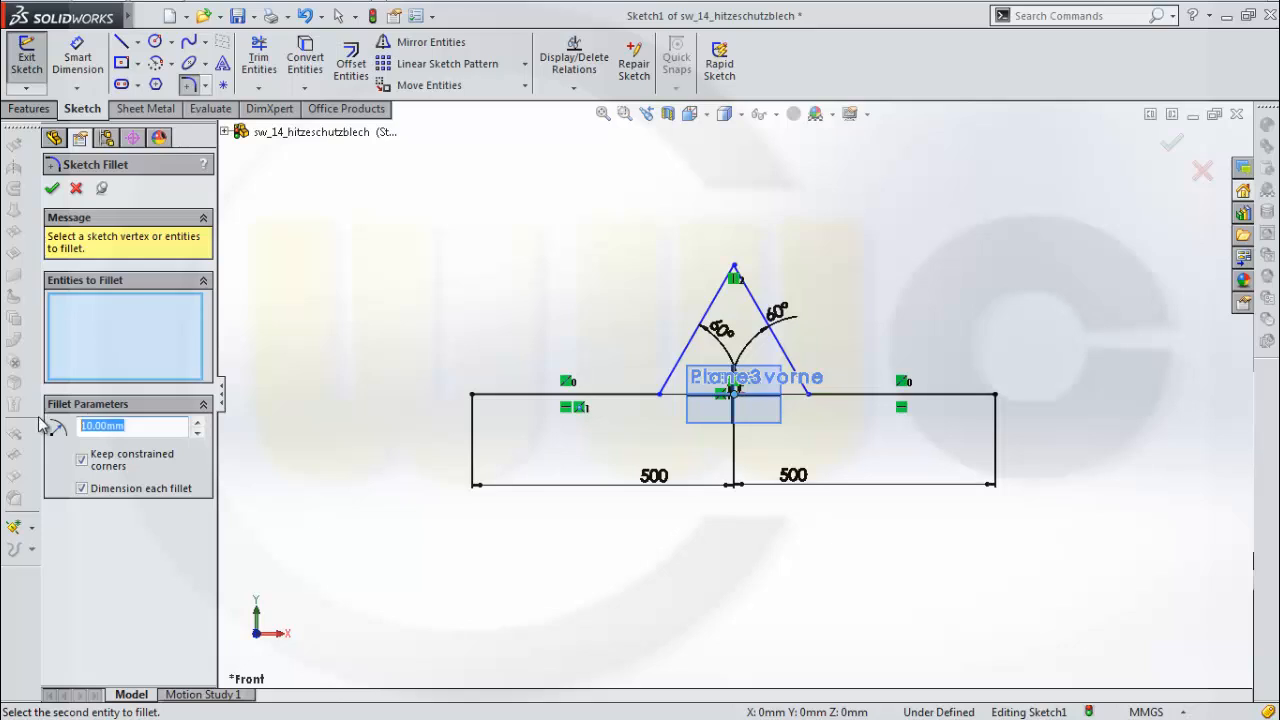
{"action": "type", "text": "2"}
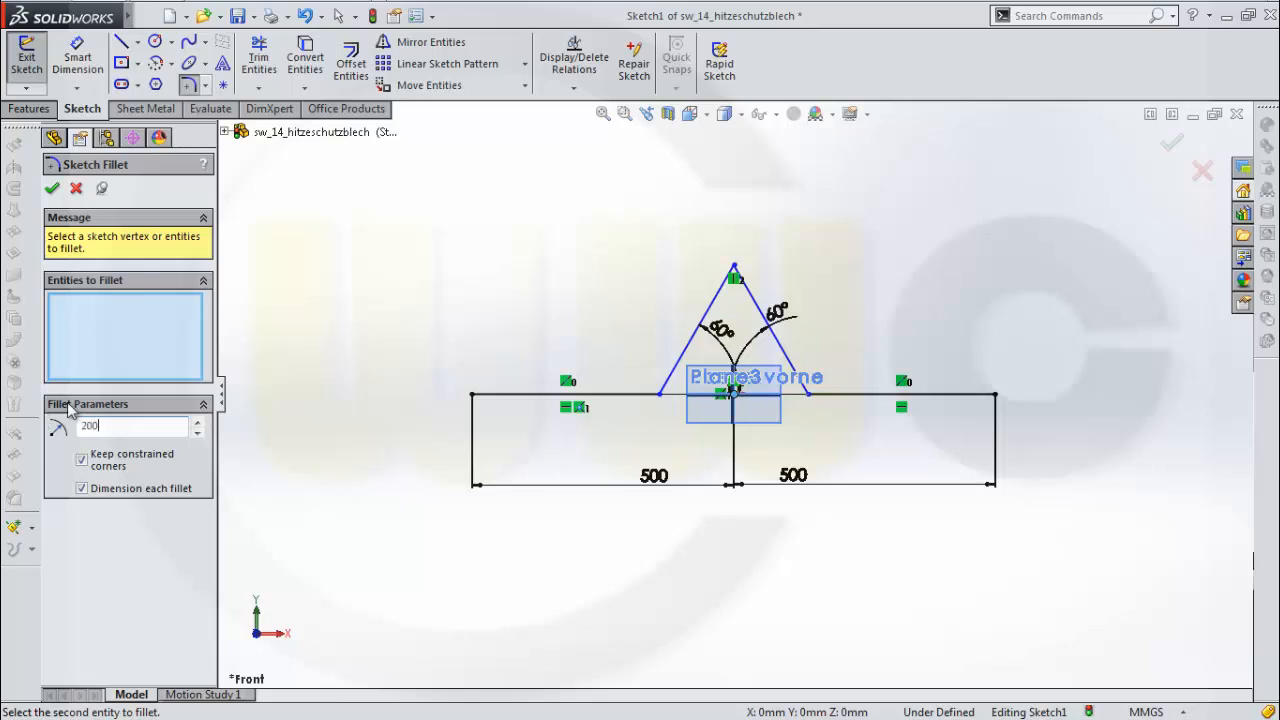
{"action": "type", "text": "00"}
{"action": "left_click", "coordinate": [716, 318]}
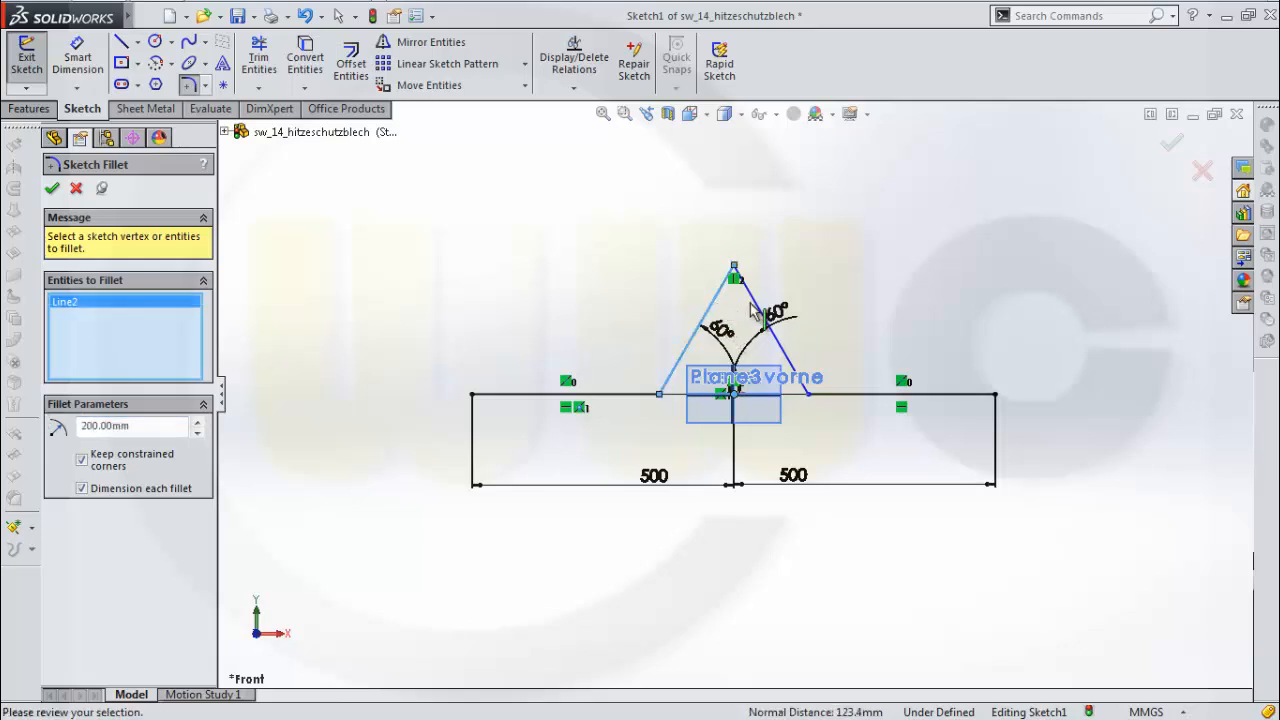
{"action": "left_click", "coordinate": [752, 310]}
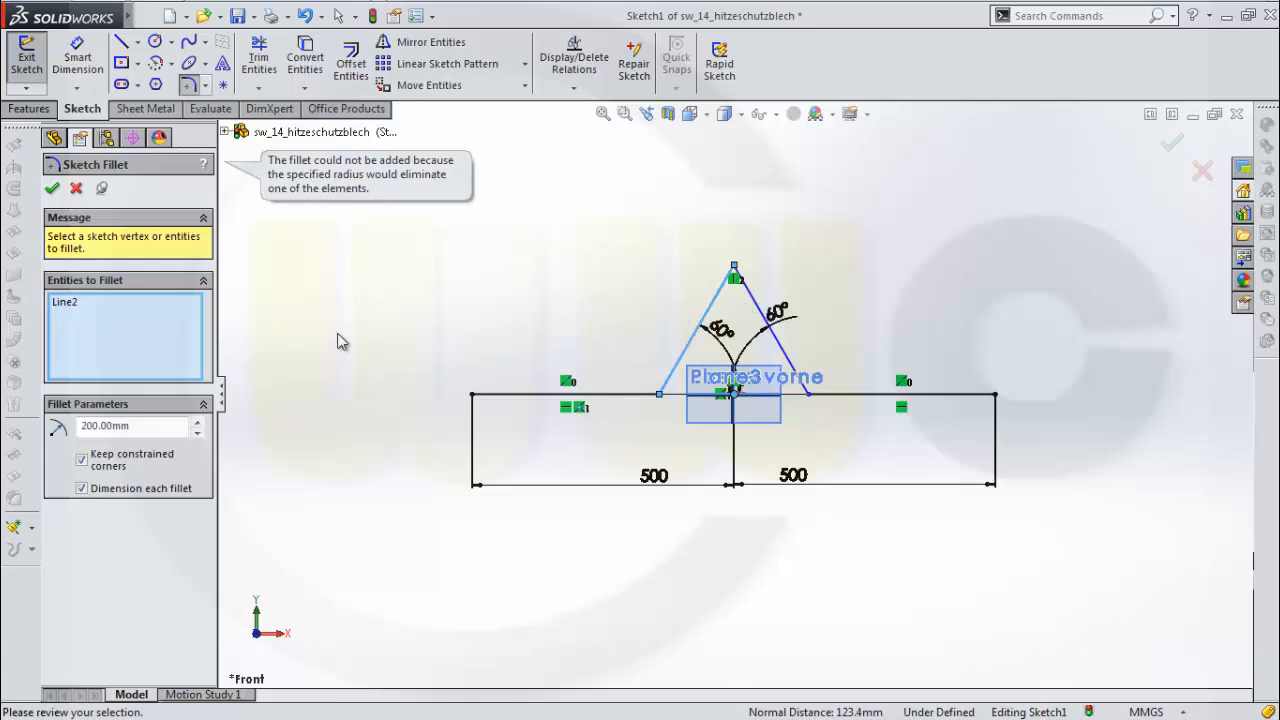
Fillet the peak between the two slanted lines with a 50 mm radius
{"action": "left_click", "coordinate": [148, 425]}
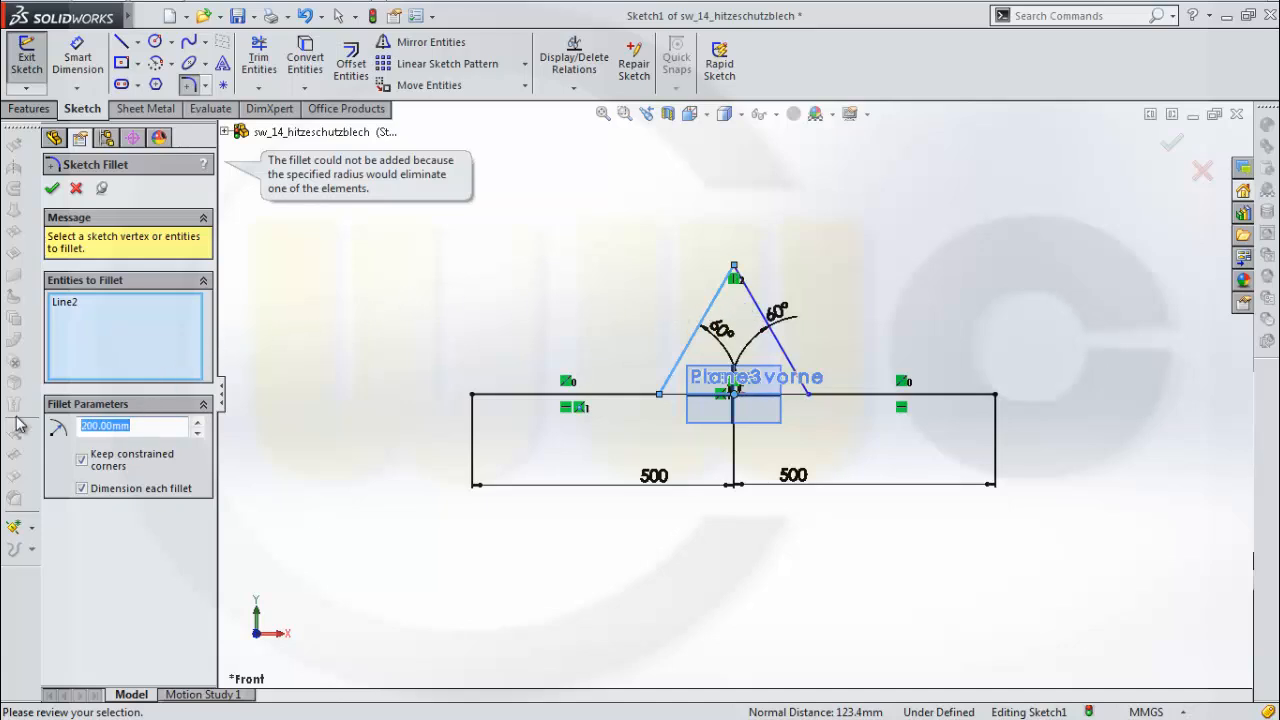
{"action": "type", "text": "50"}
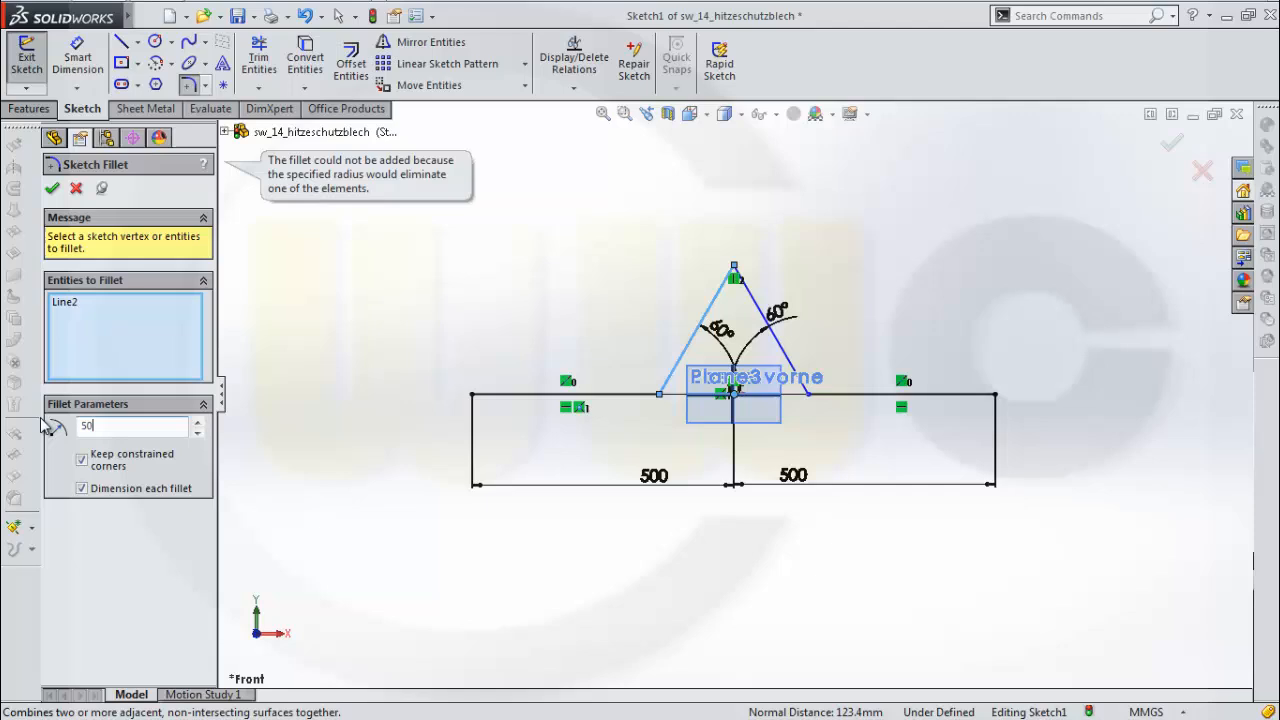
{"action": "left_click", "coordinate": [700, 326]}
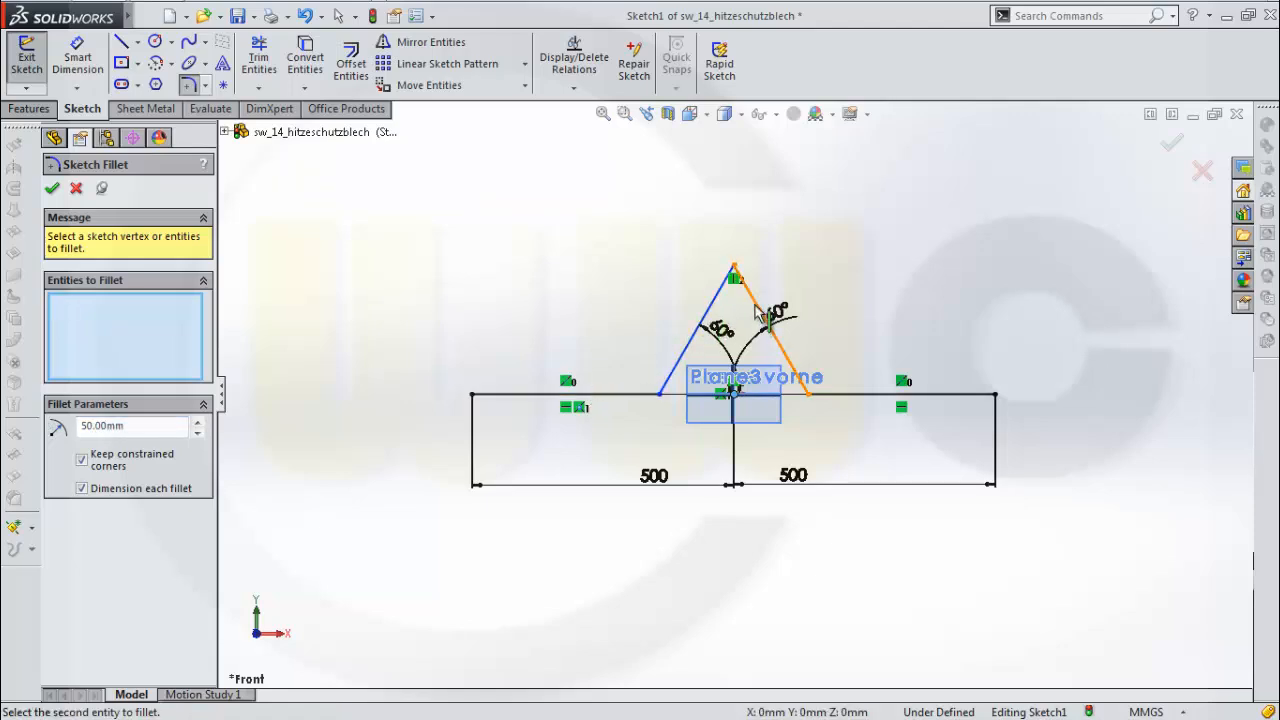
{"action": "left_click", "coordinate": [758, 312]}
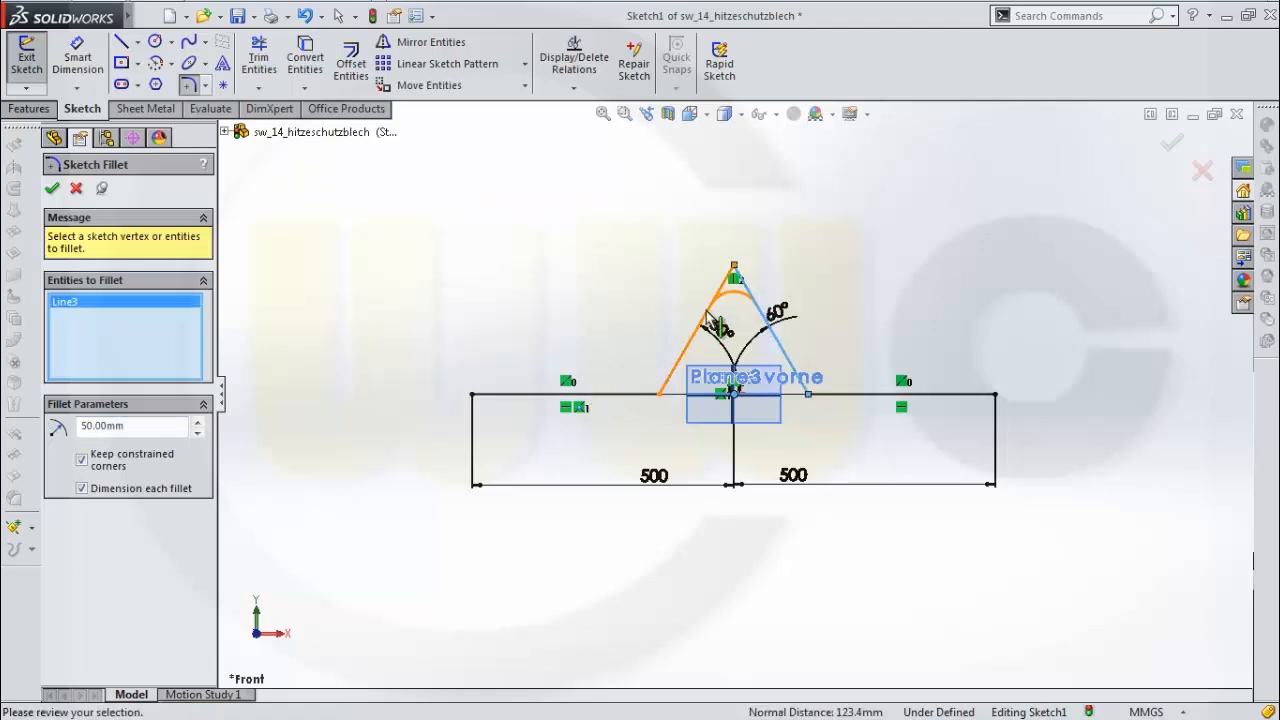
{"action": "left_click", "coordinate": [706, 312]}
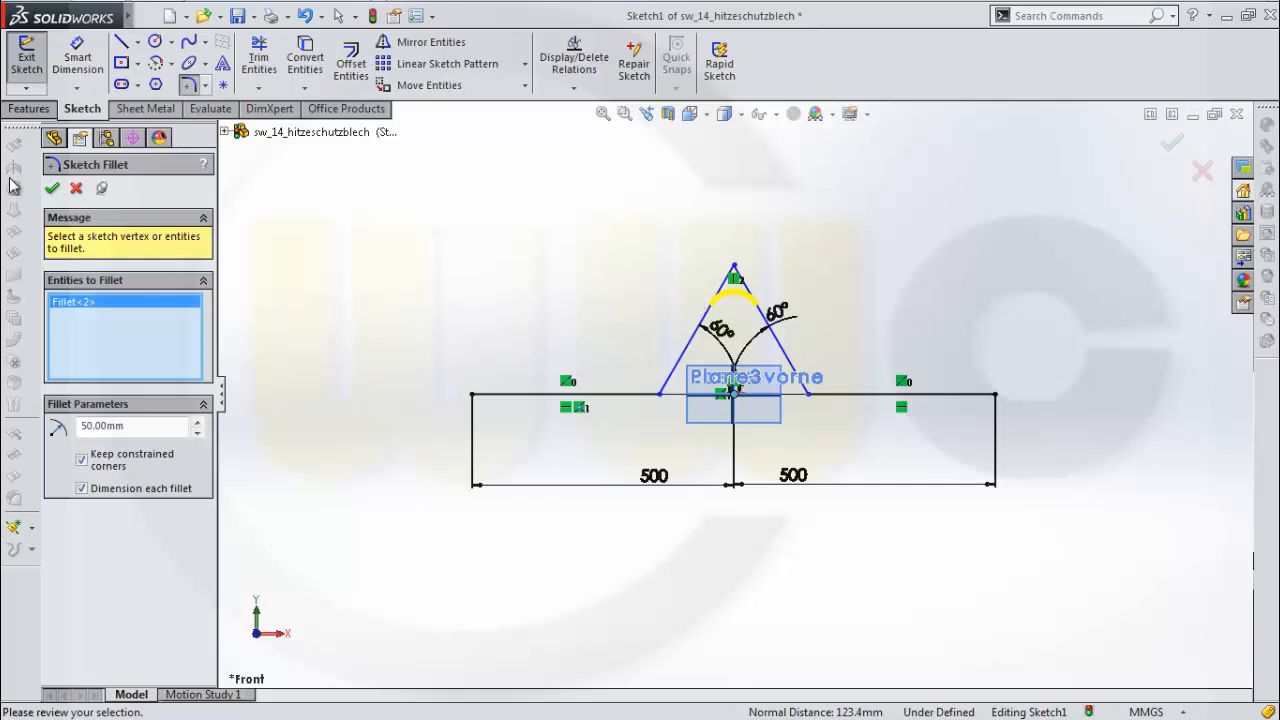
{"action": "left_click", "coordinate": [52, 188]}
Fillet both lower corners, where the slanted lines meet the horizontal lines, with a 30 mm radius
{"action": "scroll", "coordinate": [871, 285], "scroll_direction": "up", "scroll_amount": 2}
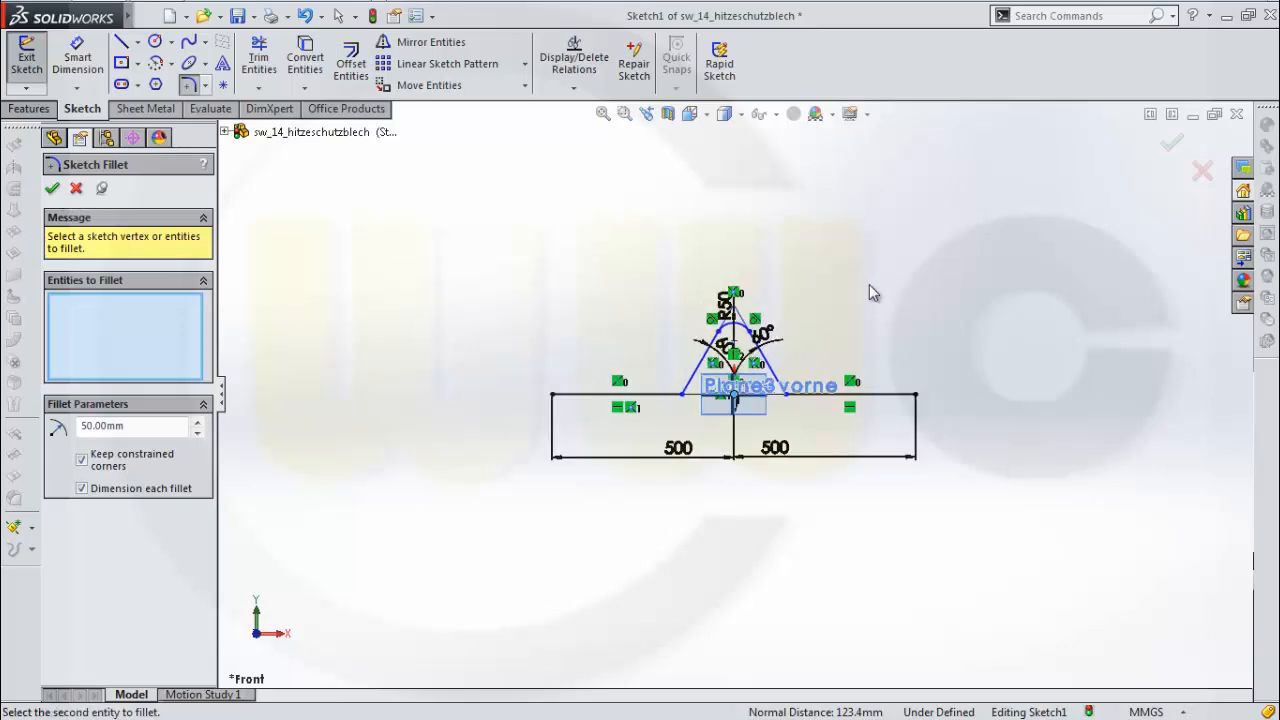
{"action": "scroll", "coordinate": [869, 288], "scroll_direction": "down", "scroll_amount": 2}
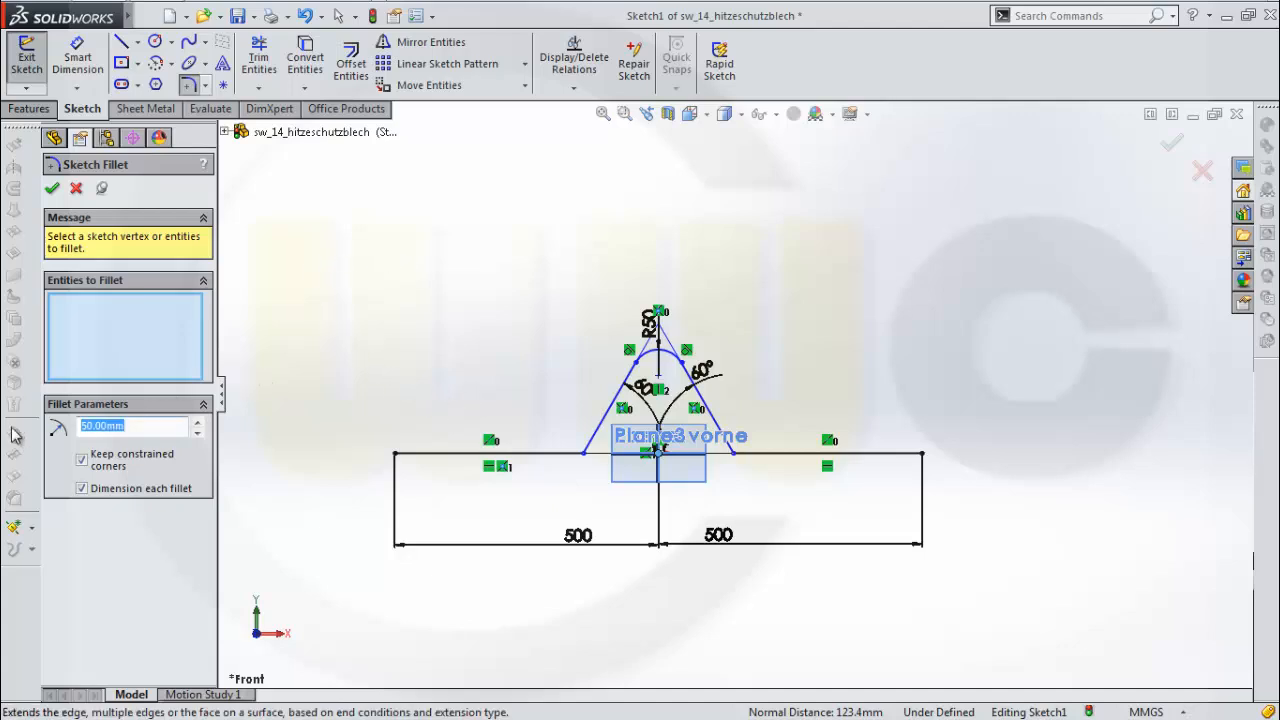
{"action": "type", "text": "30"}
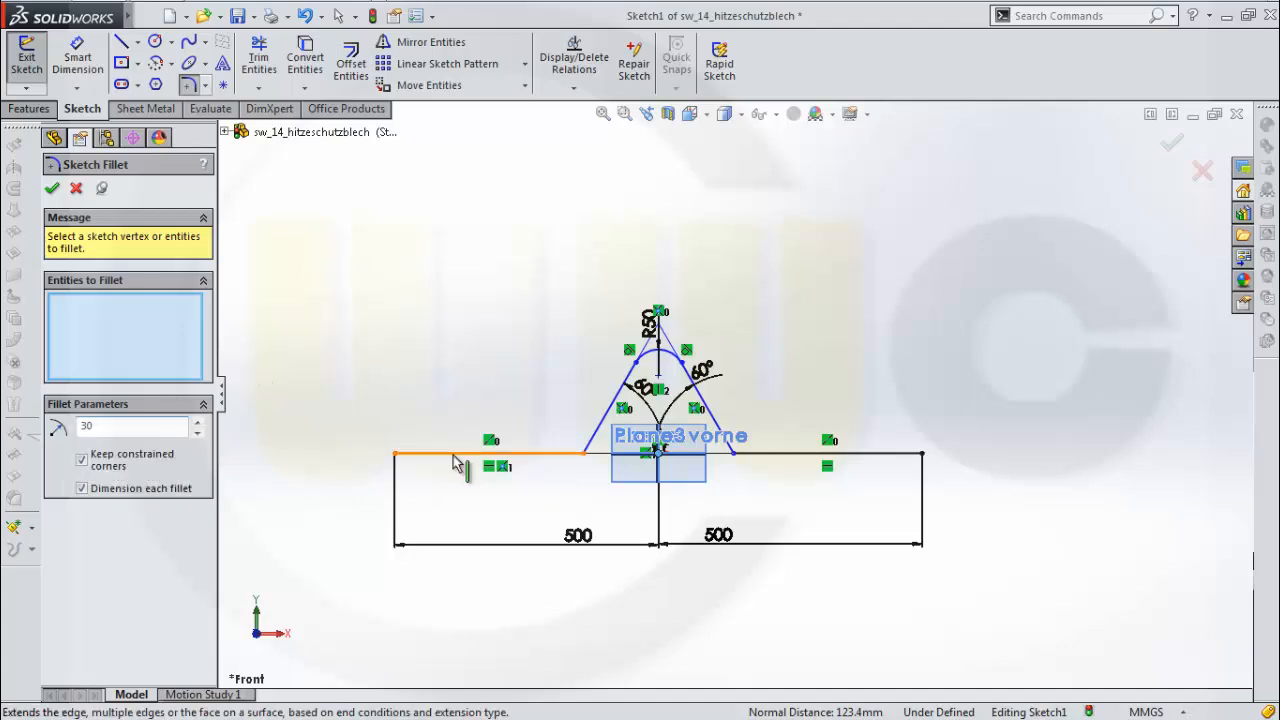
{"action": "left_click", "coordinate": [559, 463]}
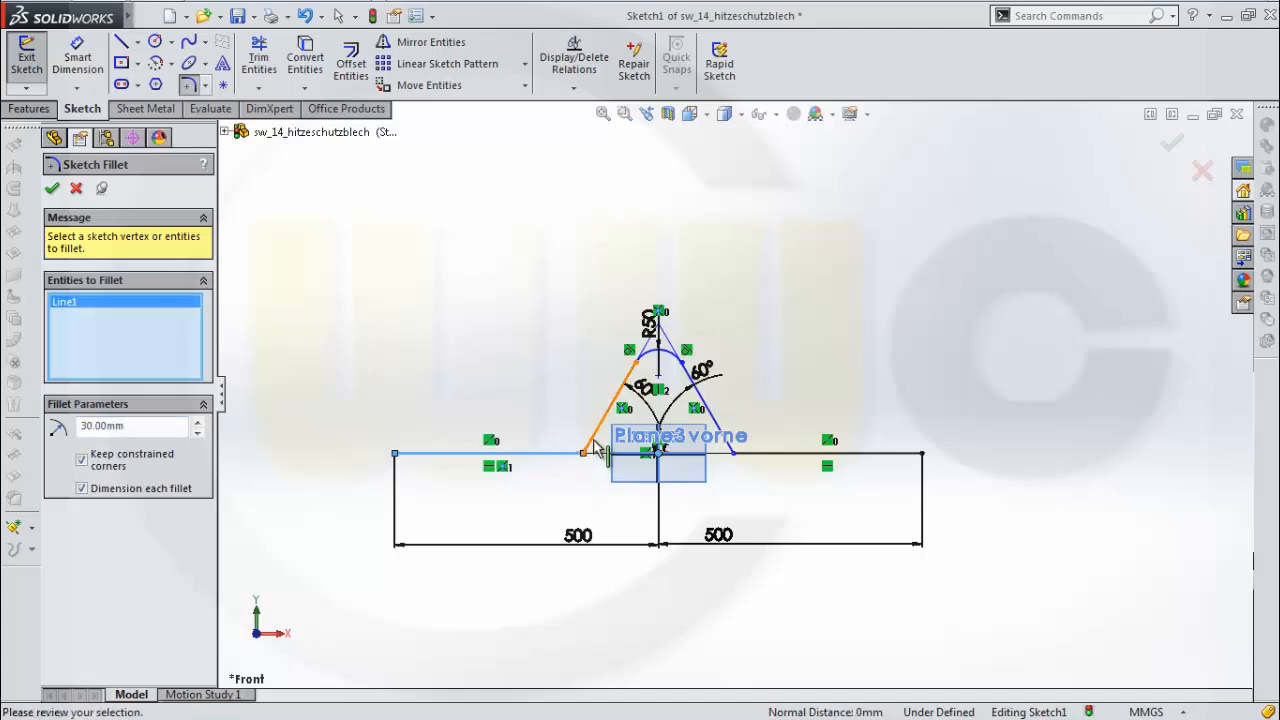
{"action": "left_click", "coordinate": [53, 189]}
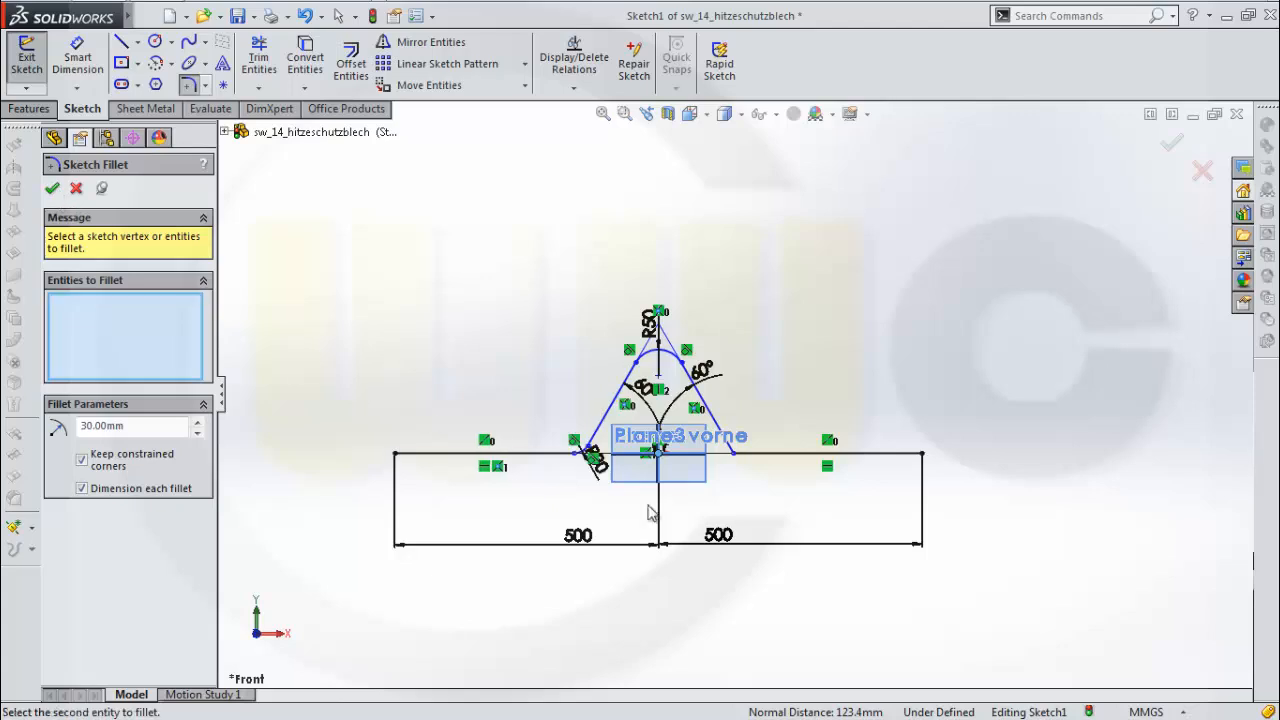
{"action": "left_click", "coordinate": [729, 444]}
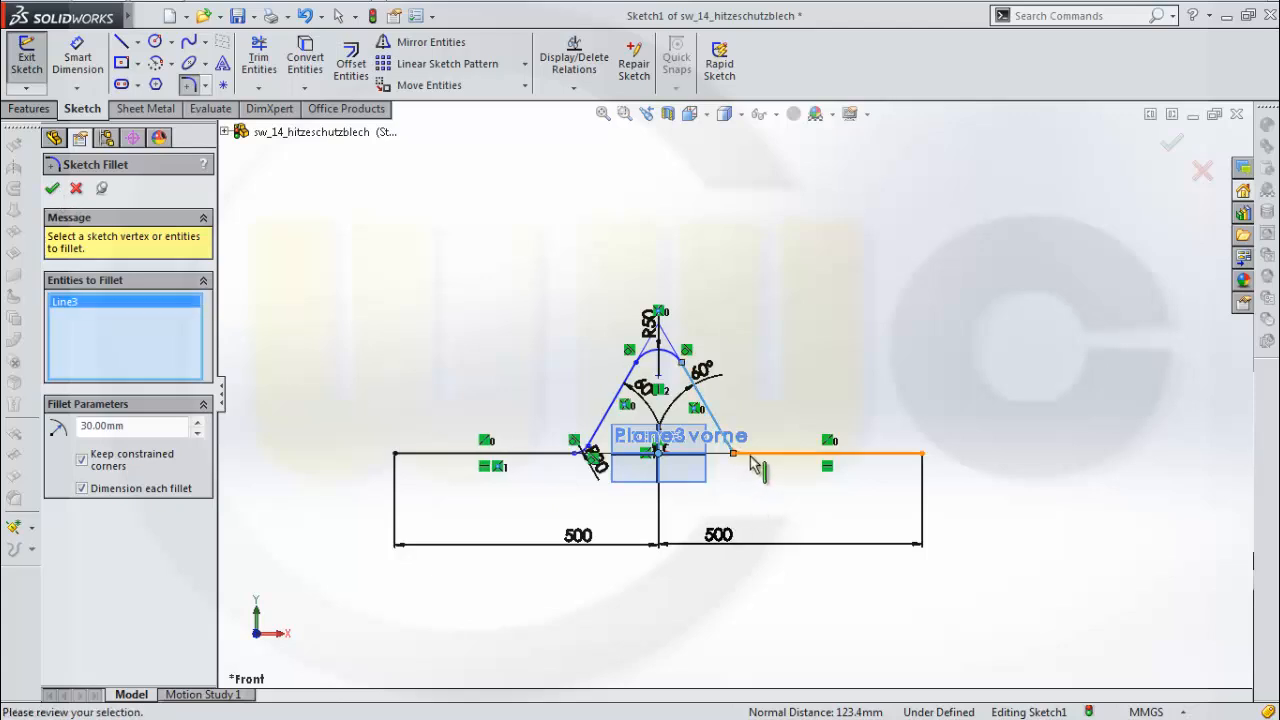
{"action": "left_click", "coordinate": [751, 457]}
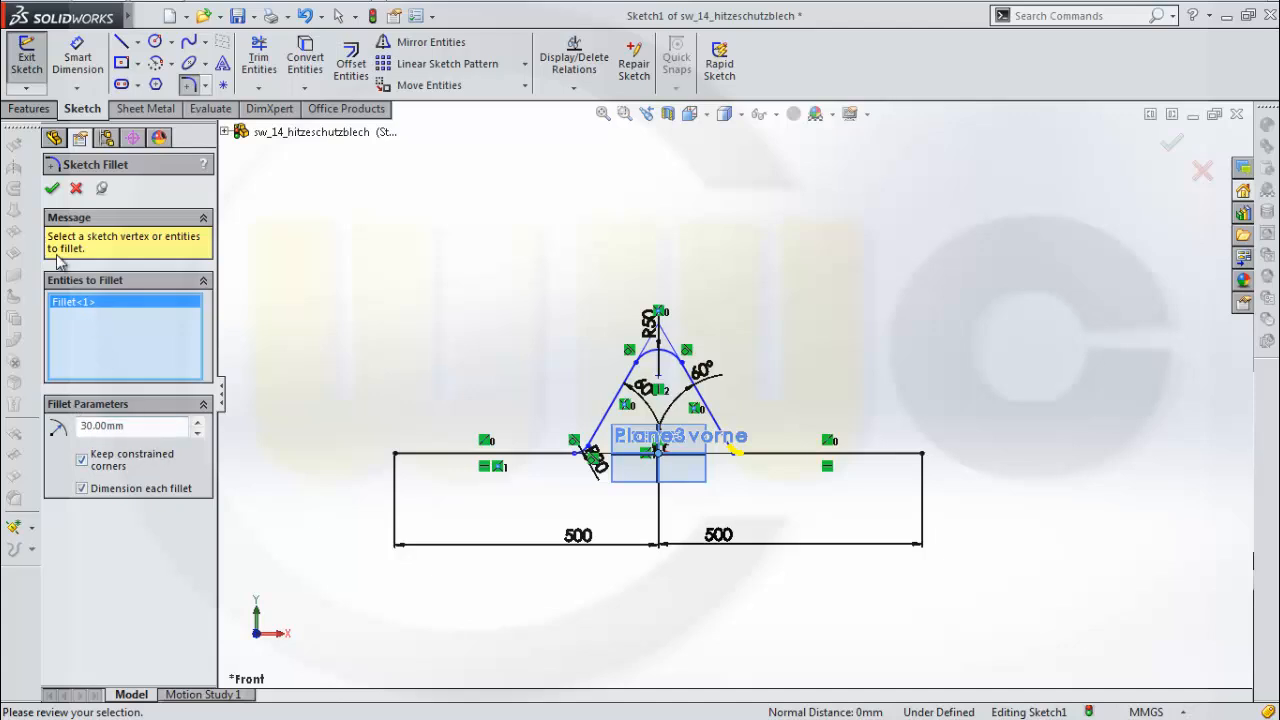
{"action": "left_click", "coordinate": [52, 188]}
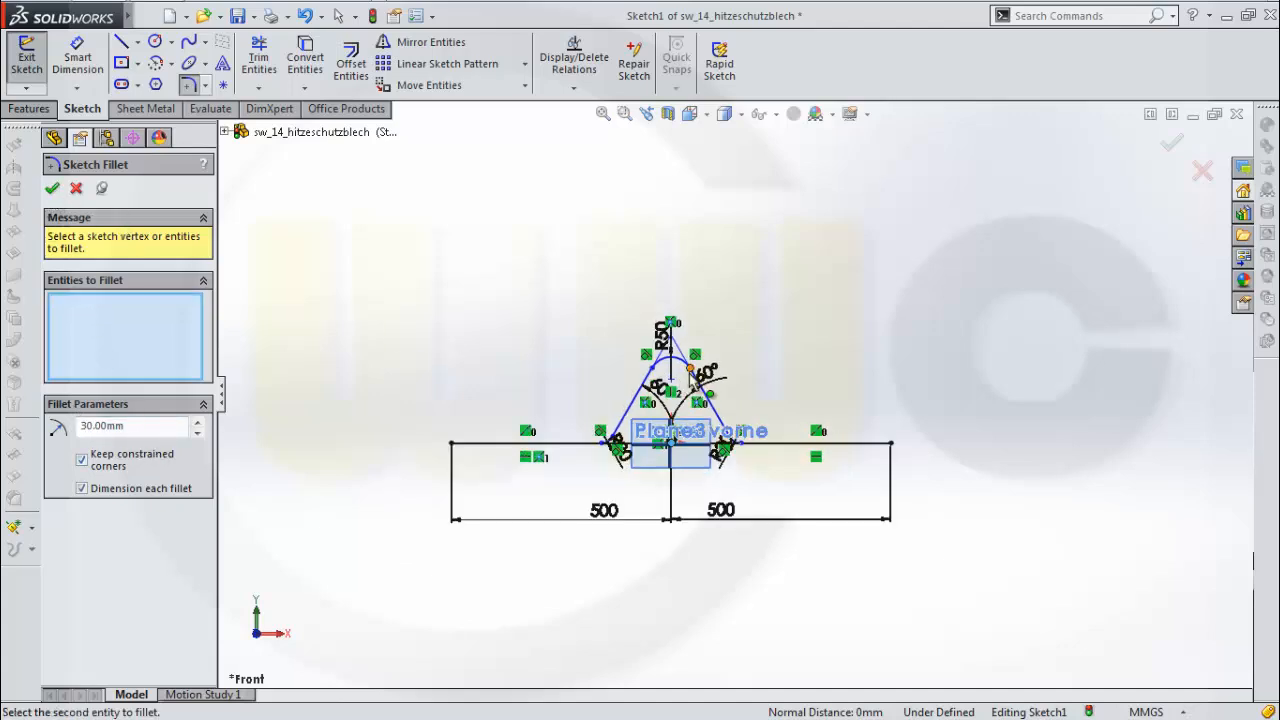
Dimension the peak arc's center 200 mm above the right horizontal line
{"action": "scroll", "coordinate": [686, 378], "scroll_direction": "down", "scroll_amount": 3}
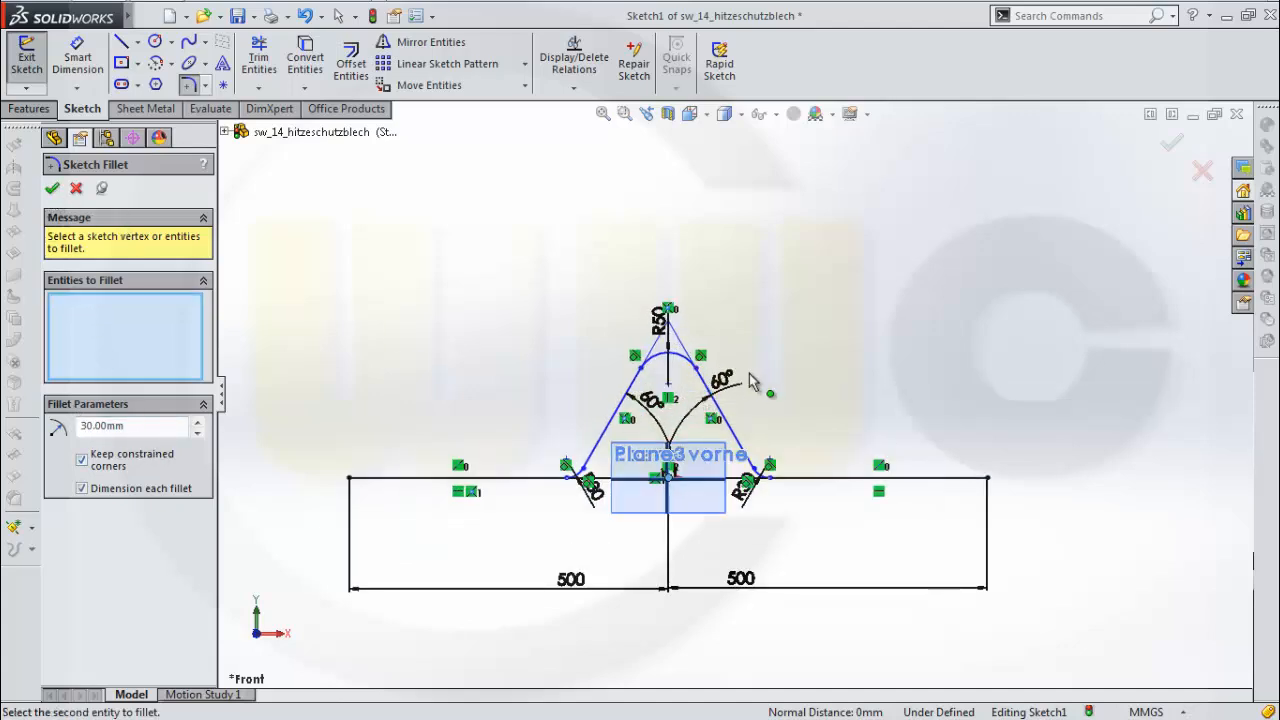
{"action": "left_click", "coordinate": [77, 55]}
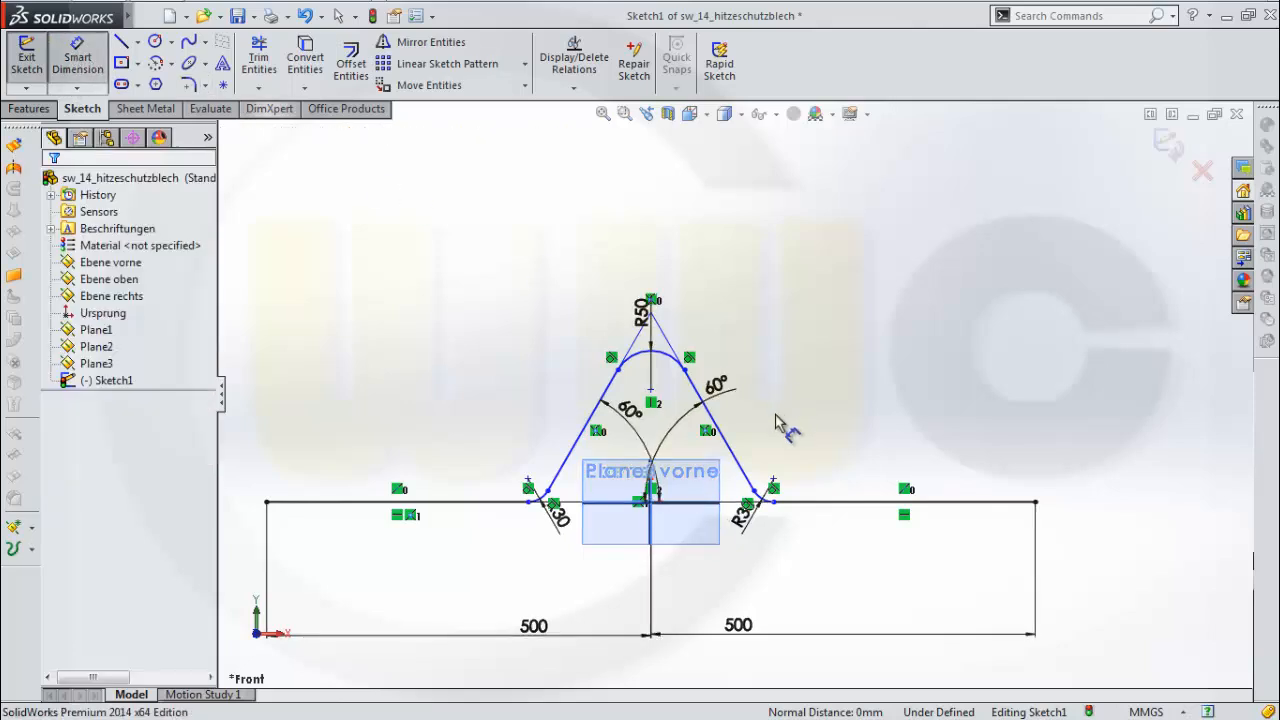
{"action": "left_click", "coordinate": [651, 390]}
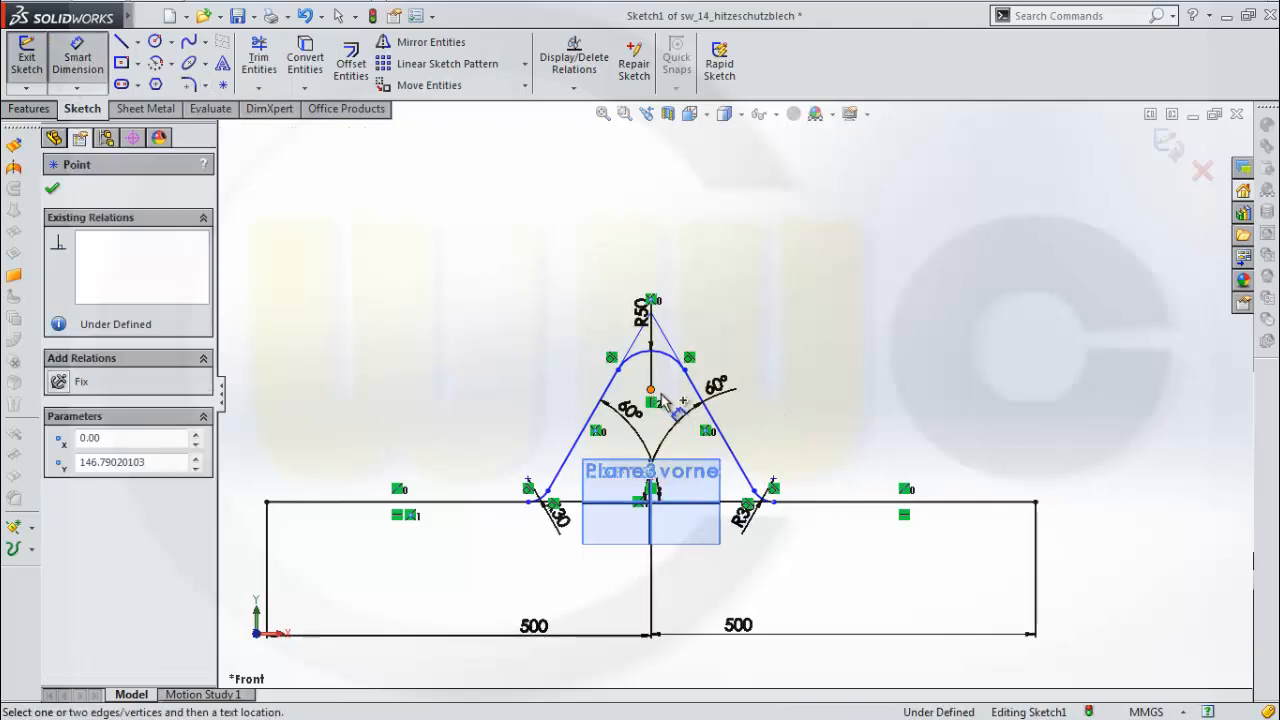
{"action": "left_click", "coordinate": [880, 501]}
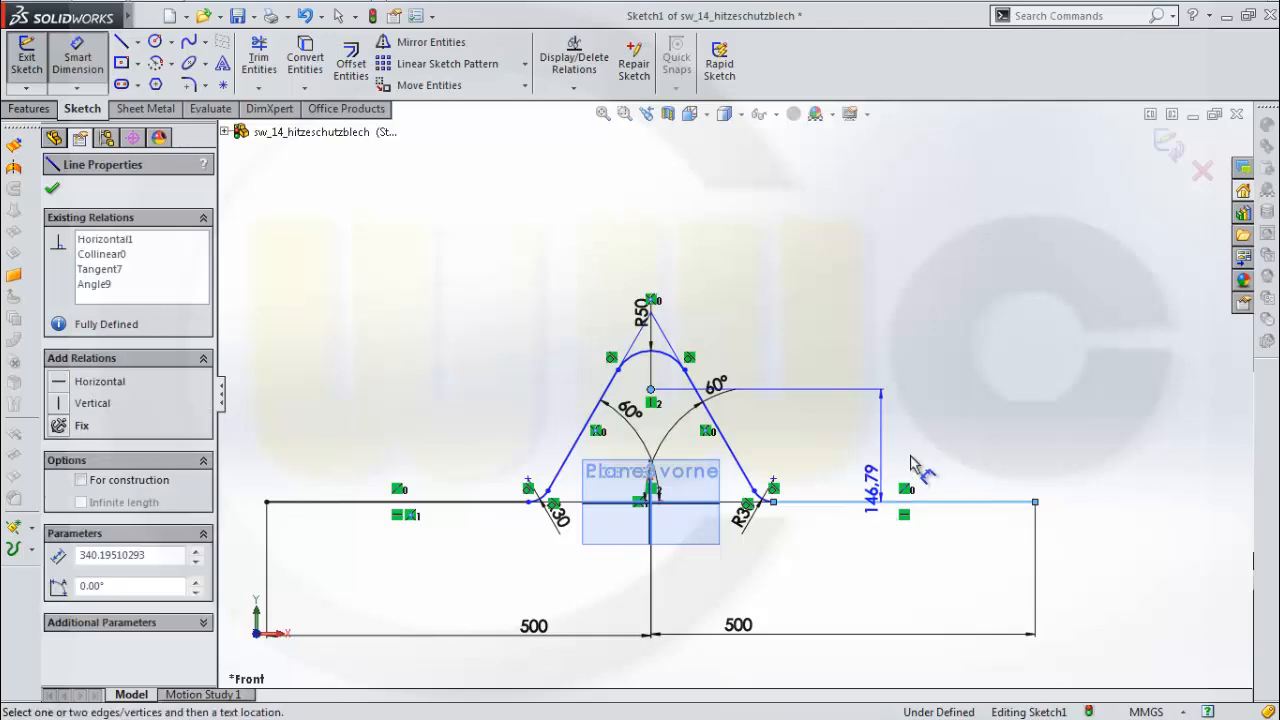
{"action": "left_click", "coordinate": [1008, 462]}
{"action": "type", "text": "2"}
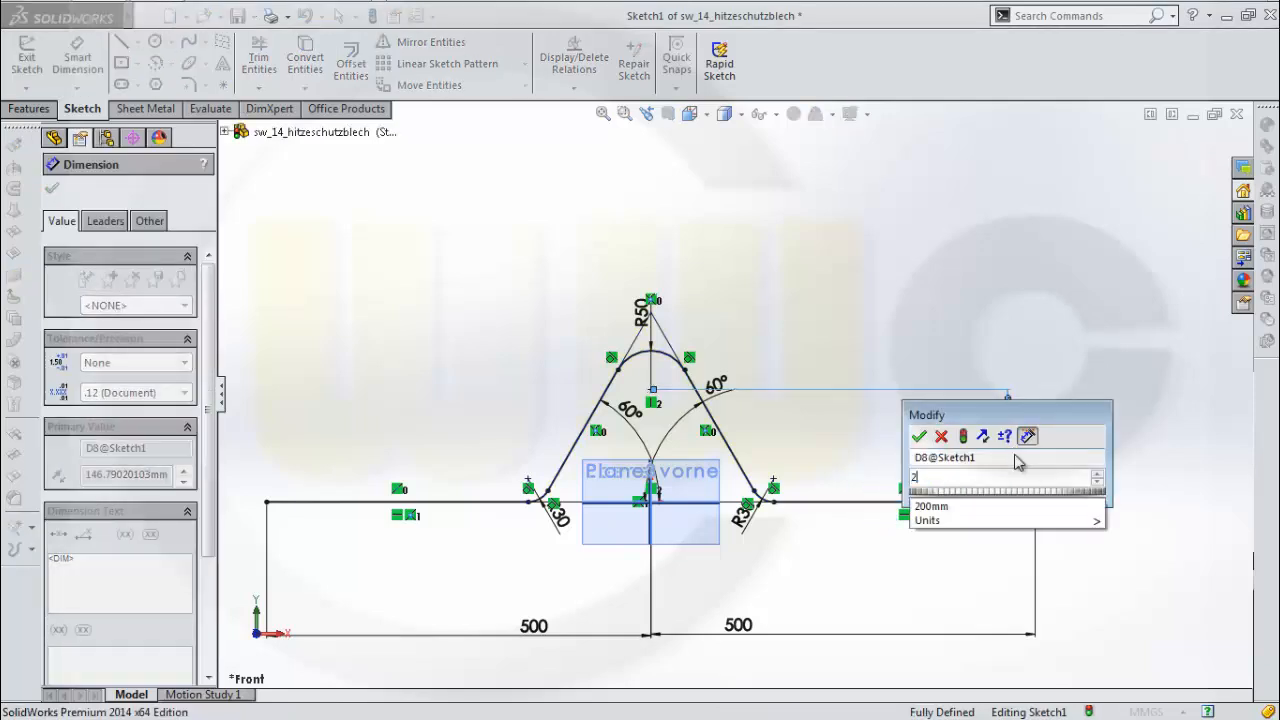
{"action": "type", "text": "00"}
{"action": "key", "text": "Return"}
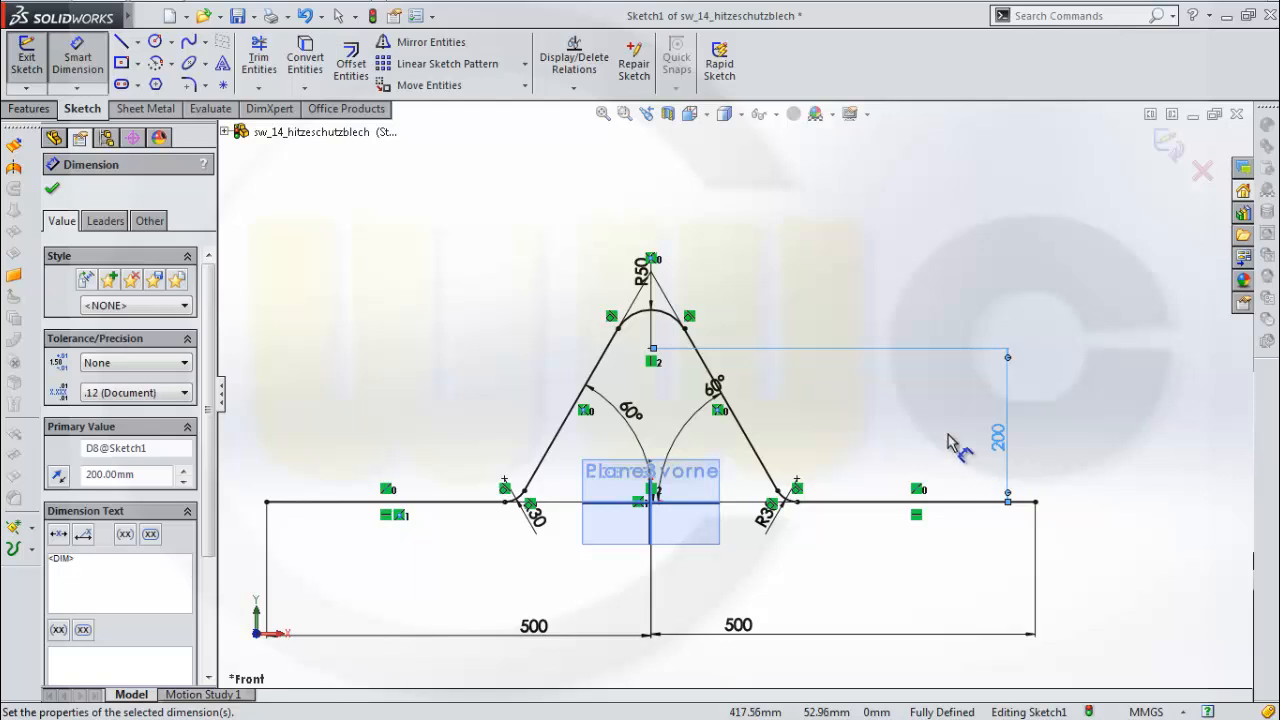
Set the peak arc's radius to 200 mm and finish dimensioning
{"action": "left_click", "coordinate": [641, 273]}
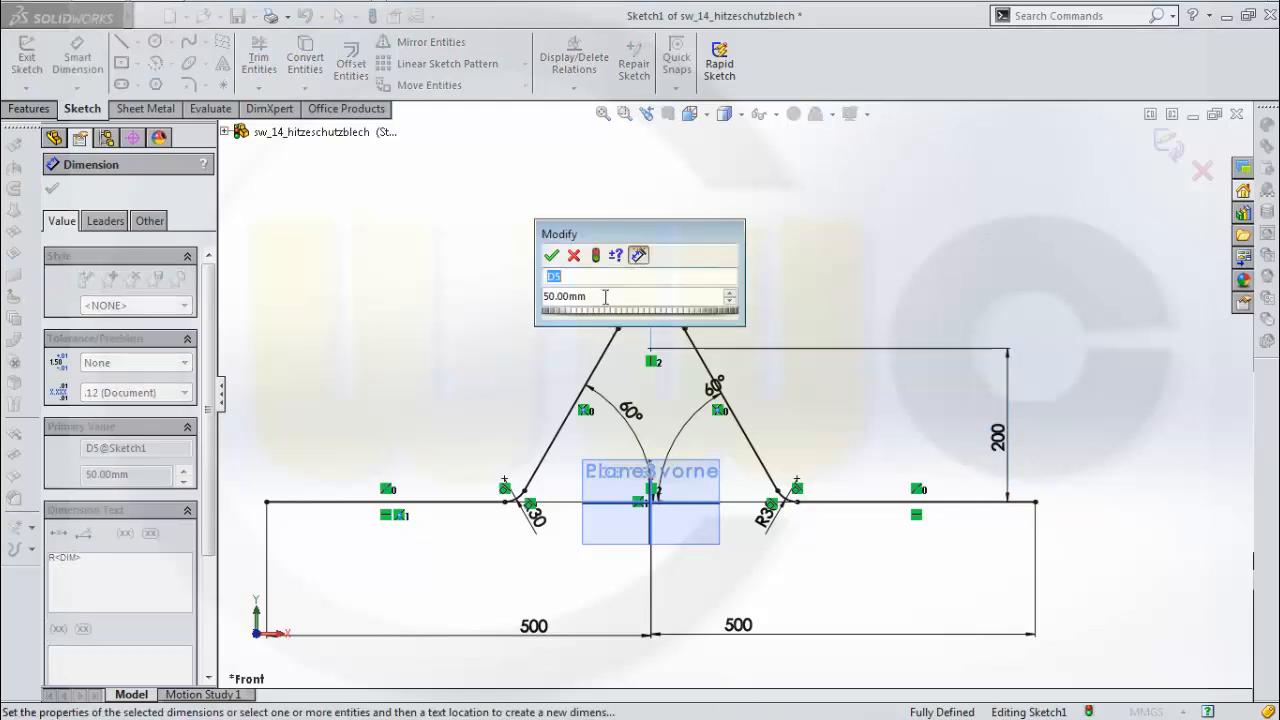
{"action": "left_click", "coordinate": [605, 296]}
{"action": "key", "text": "ctrl+a"}
{"action": "type", "text": "2"}
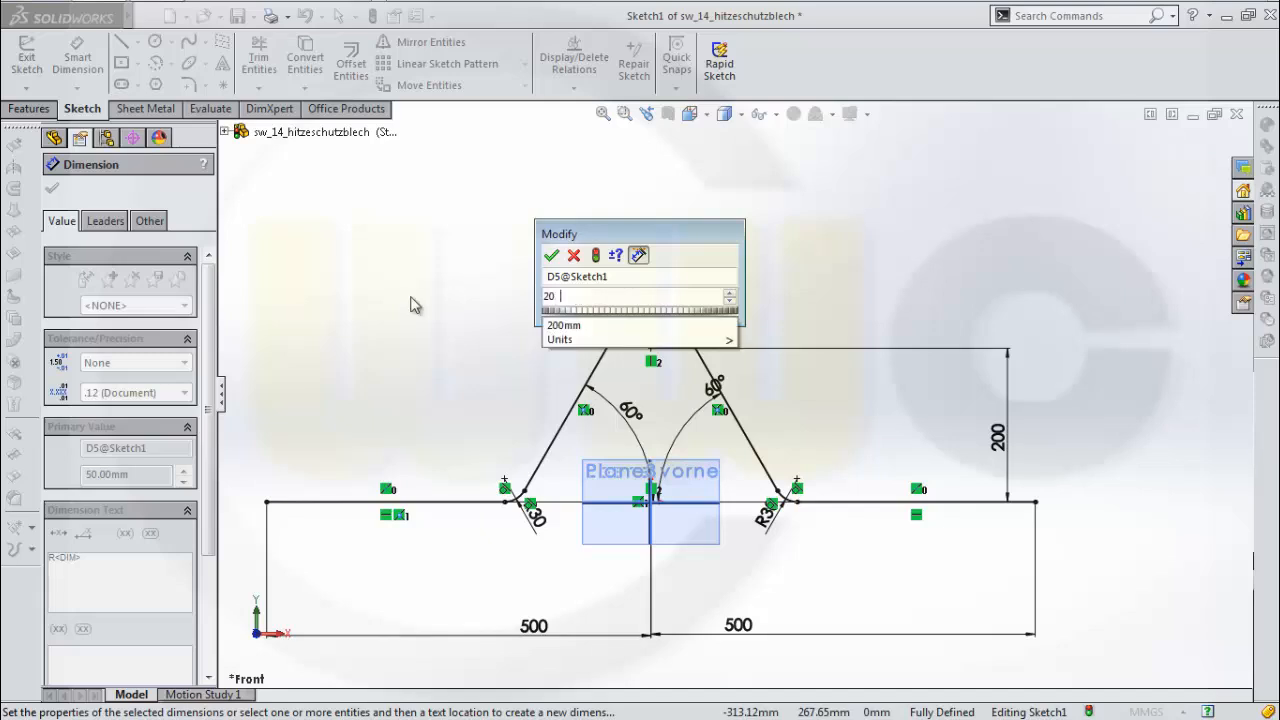
{"action": "type", "text": "00"}
{"action": "key", "text": "Return"}
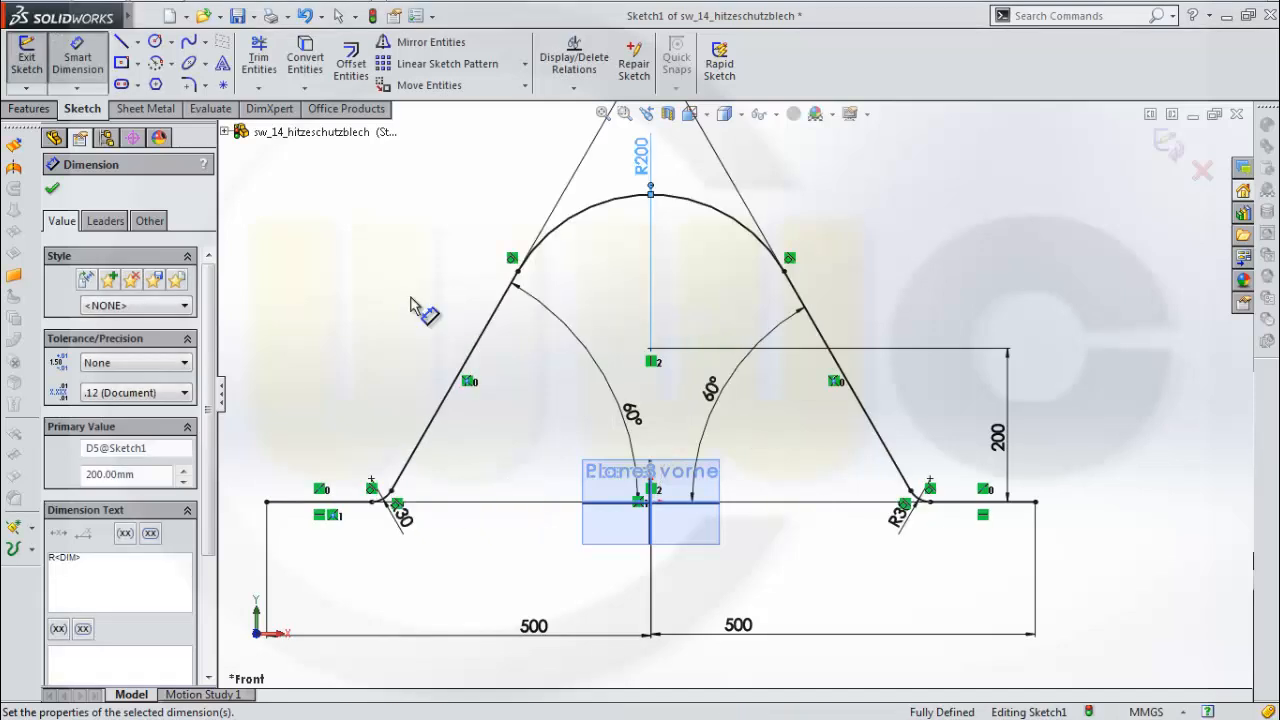
{"action": "left_click", "coordinate": [52, 188]}
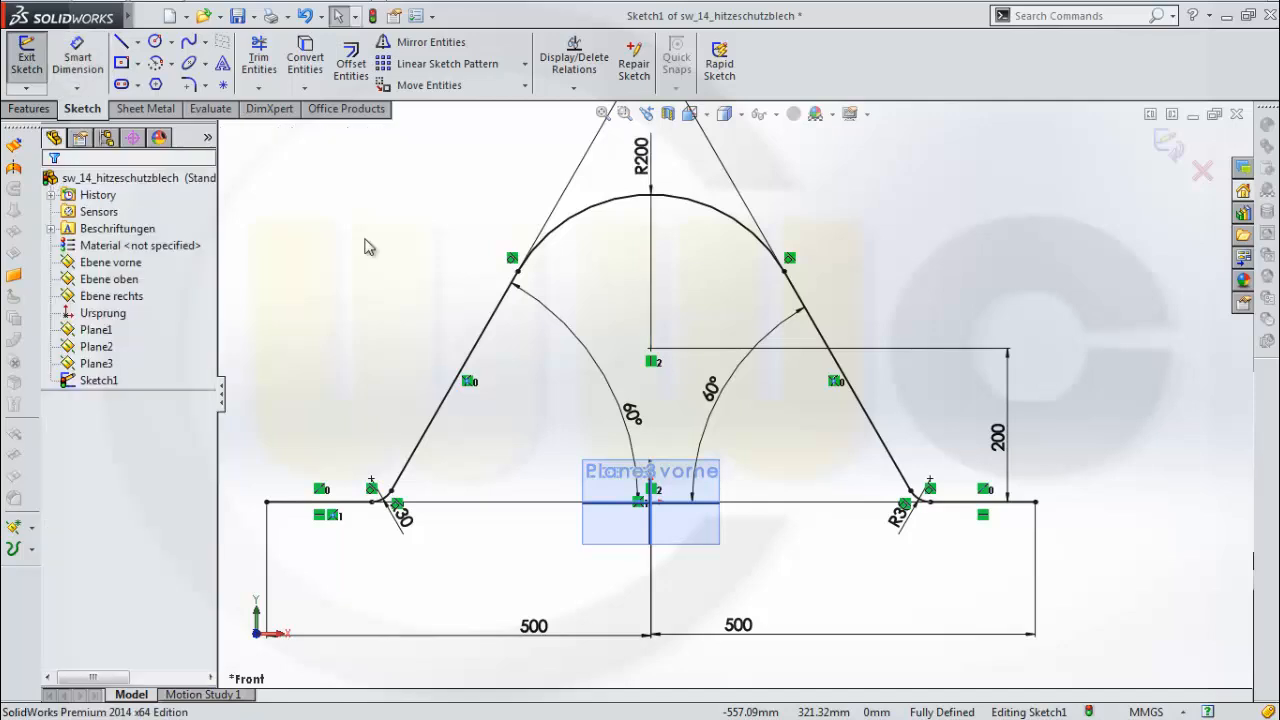
Exit the completed profile sketch on Ebene vorne
{"action": "key", "text": "f"}
{"action": "key", "text": "z"}
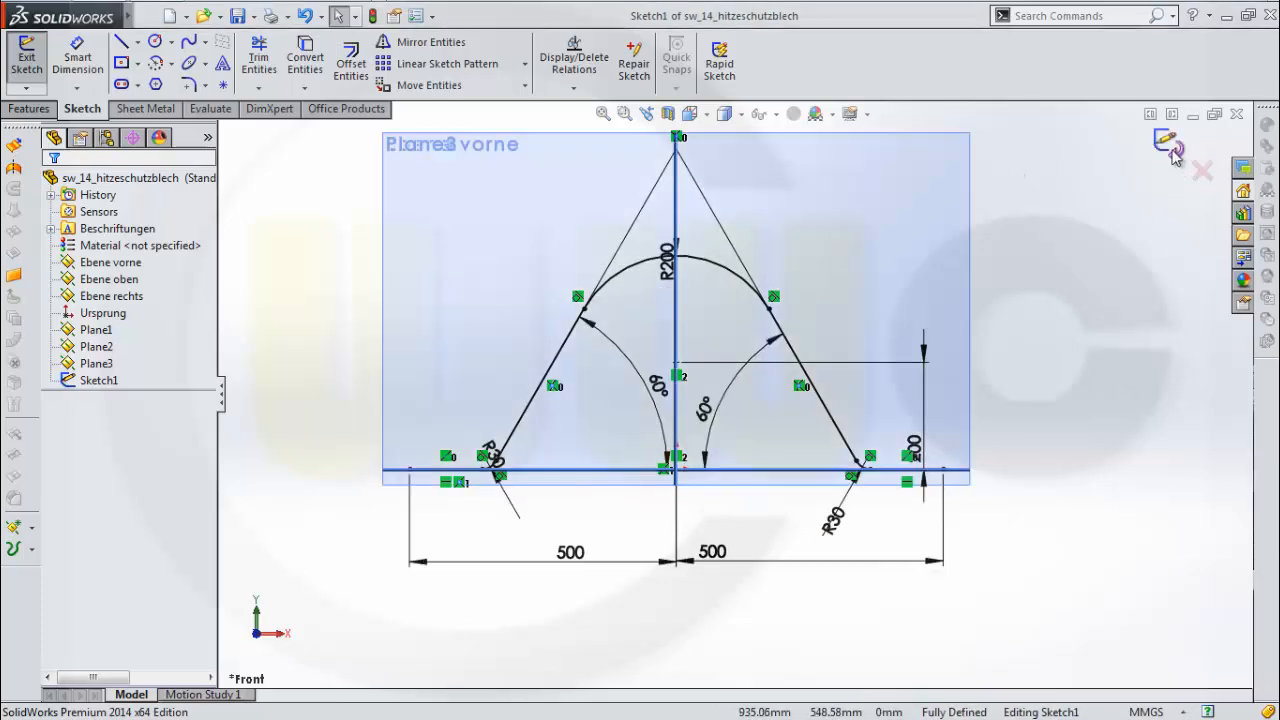
{"action": "left_click", "coordinate": [1167, 142]}
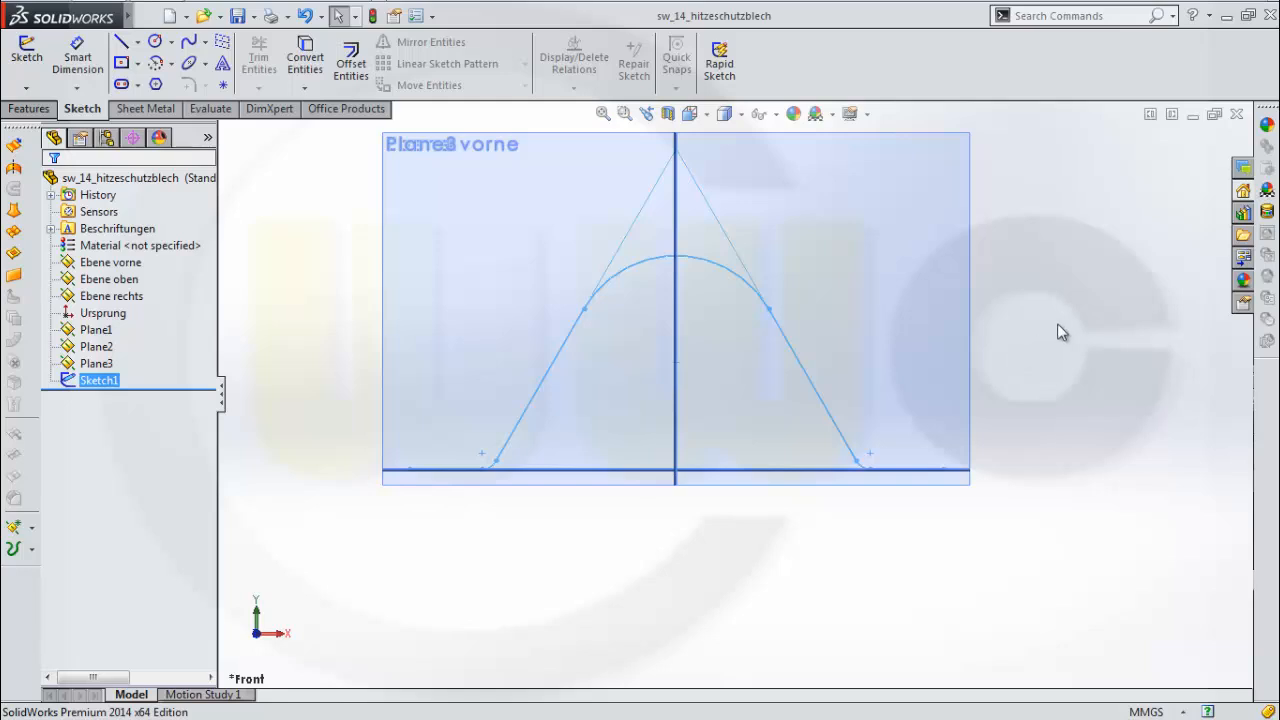
{"action": "key", "text": "ctrl+7"}
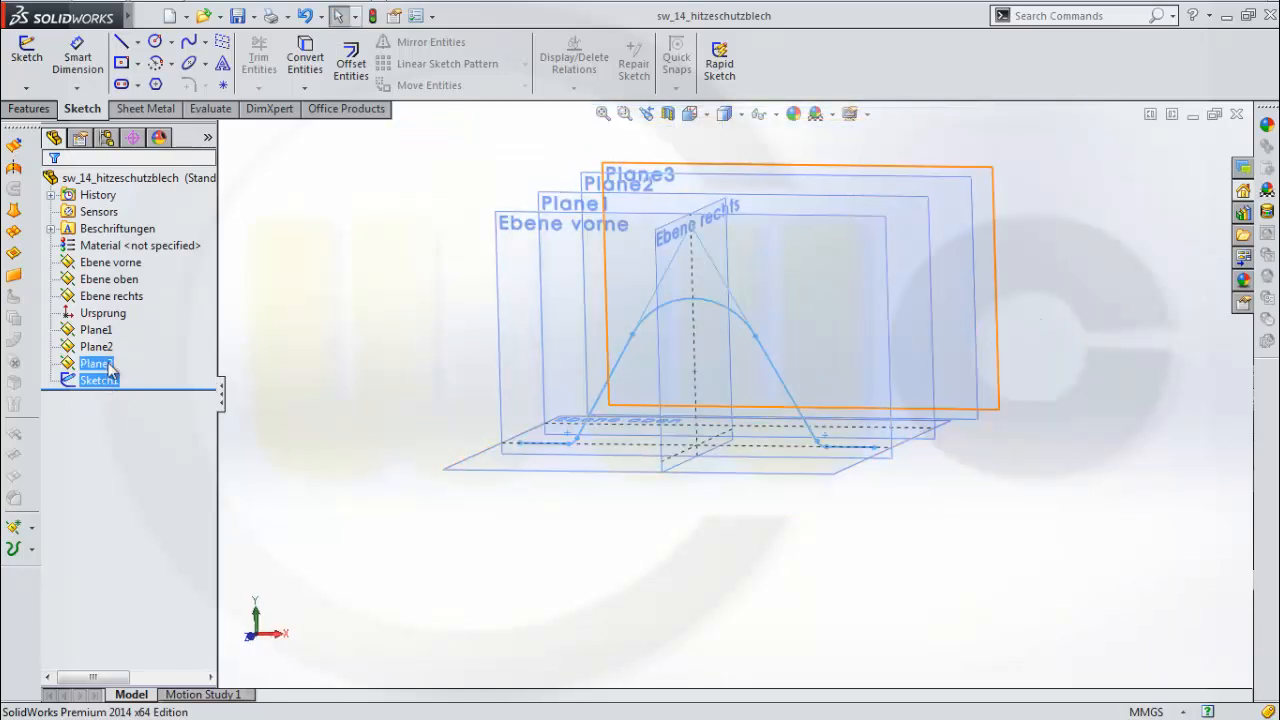
Copy the finished profile Sketch1 and paste it onto Plane1
{"action": "left_click", "coordinate": [96, 330], "text": "ctrl"}
{"action": "left_click", "coordinate": [106, 384]}
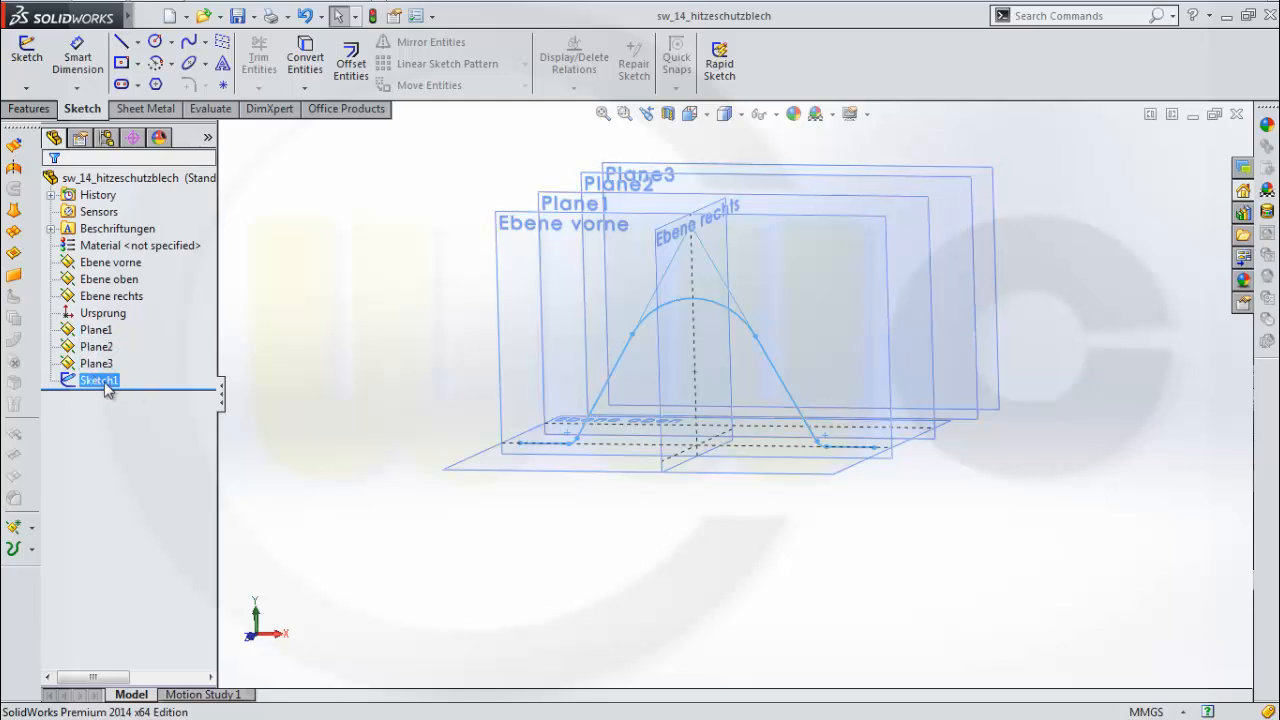
{"action": "right_click", "coordinate": [111, 389]}
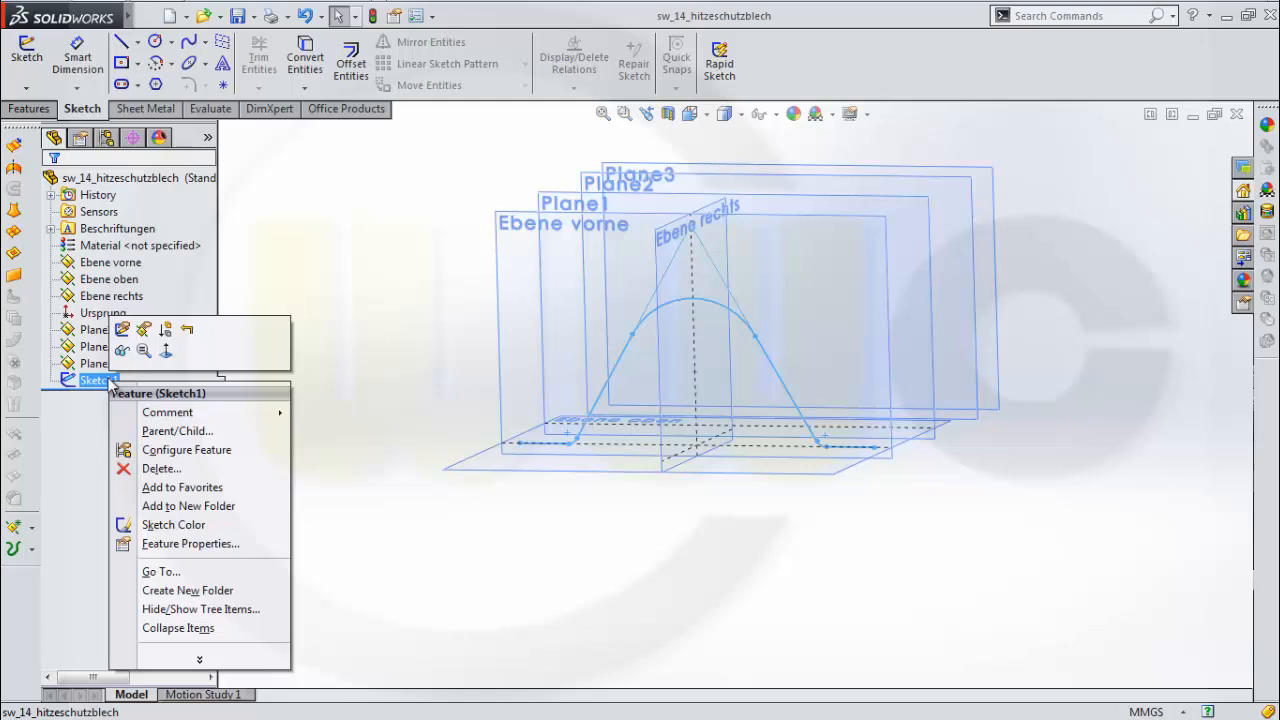
{"action": "left_click", "coordinate": [265, 229]}
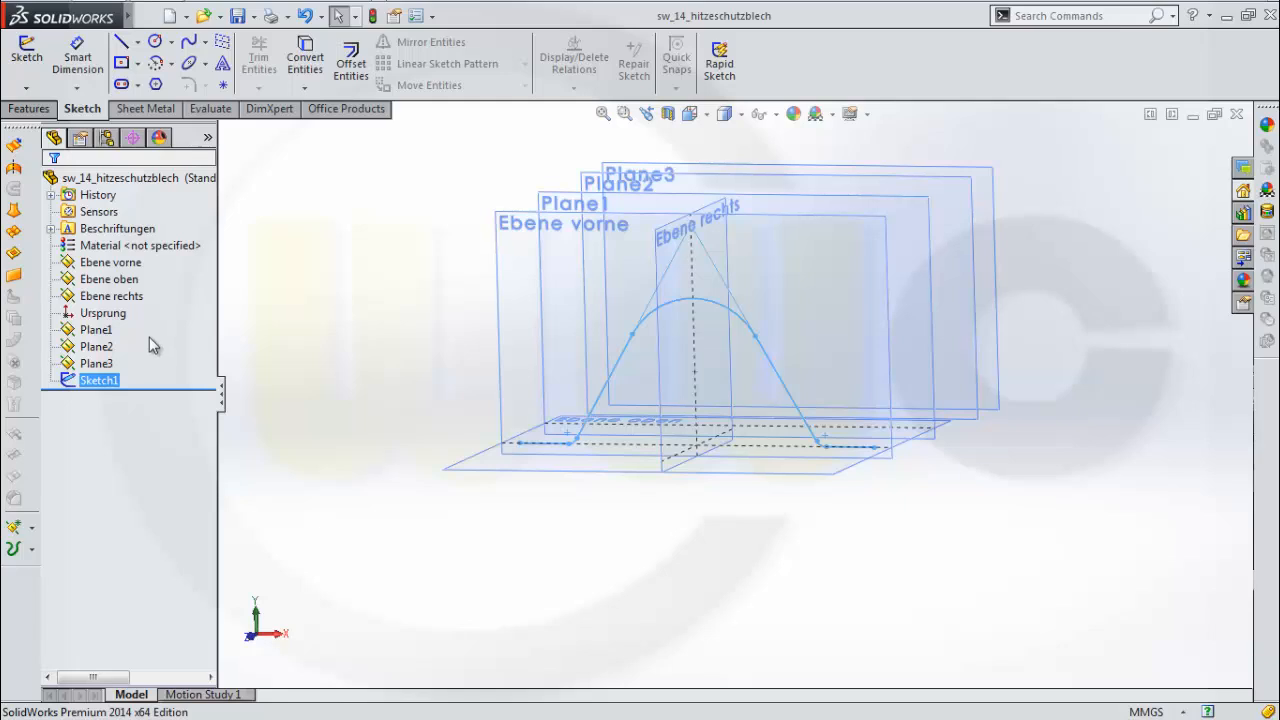
{"action": "left_click", "coordinate": [96, 330]}
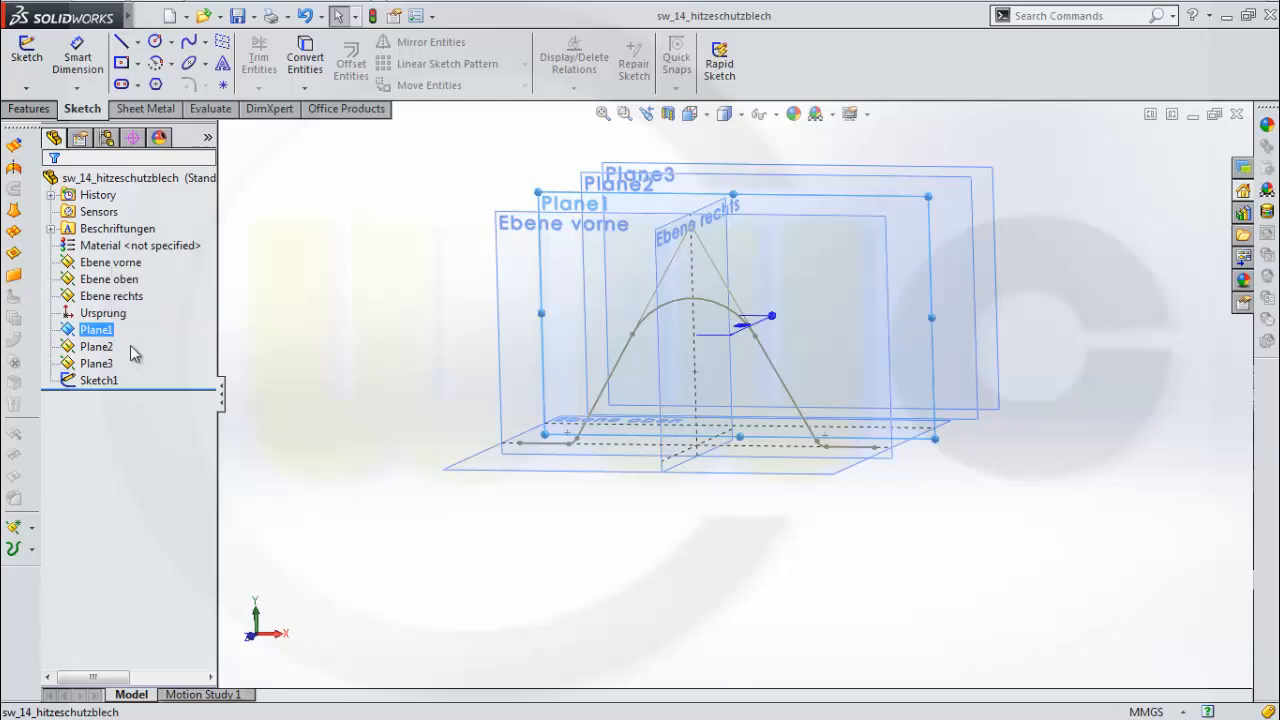
{"action": "key", "text": "ctrl+v"}
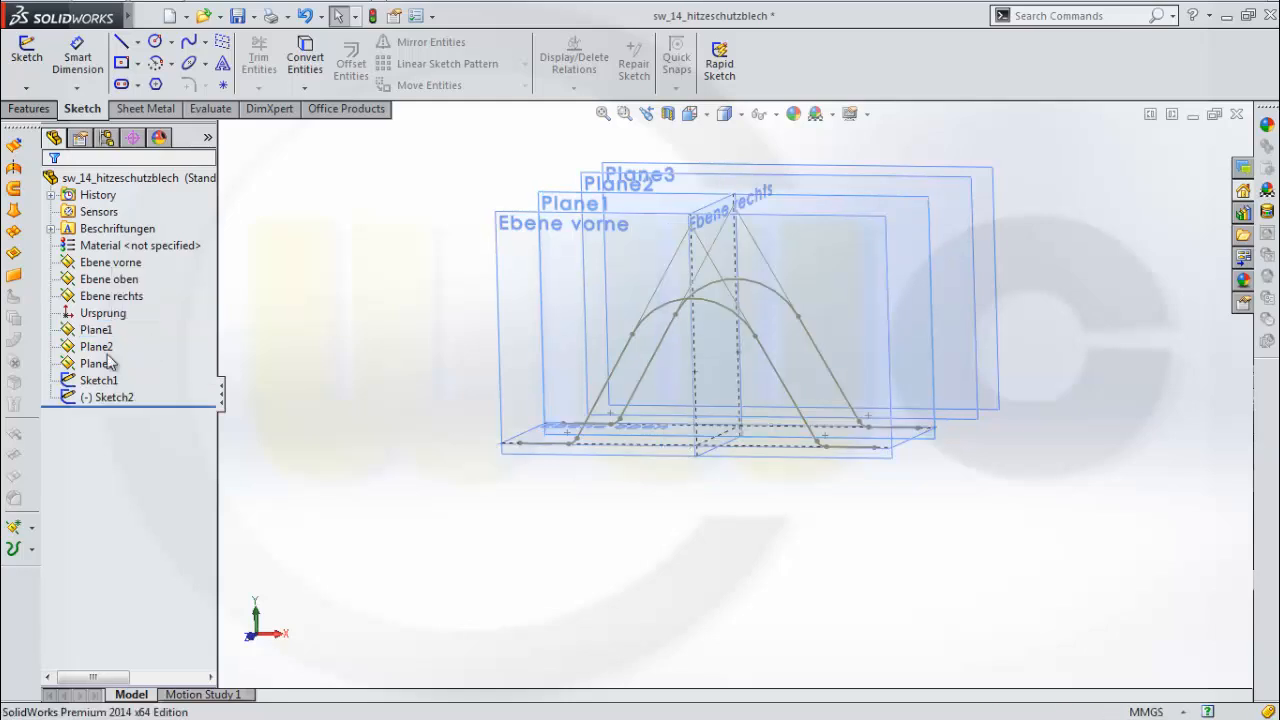
Paste the copied profile sketch onto Plane2 and Plane3 as well
{"action": "left_click", "coordinate": [96, 347]}
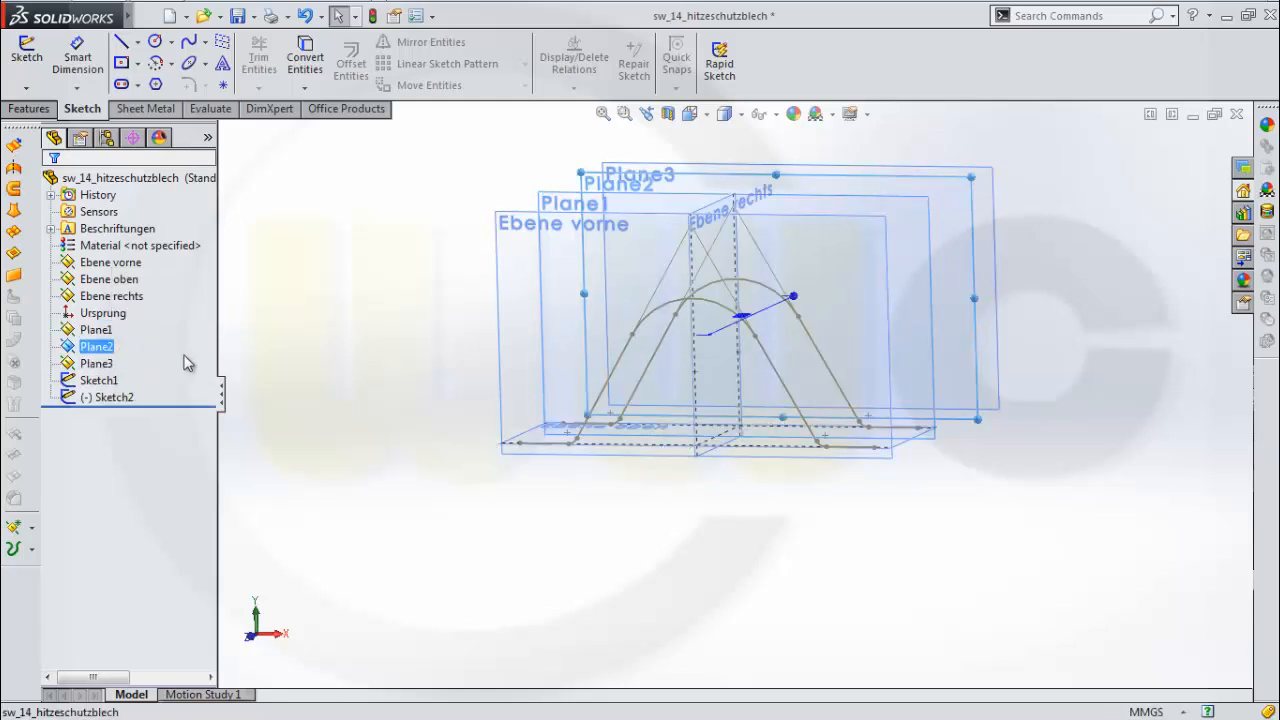
{"action": "key", "text": "ctrl+v"}
{"action": "left_click", "coordinate": [110, 413]}
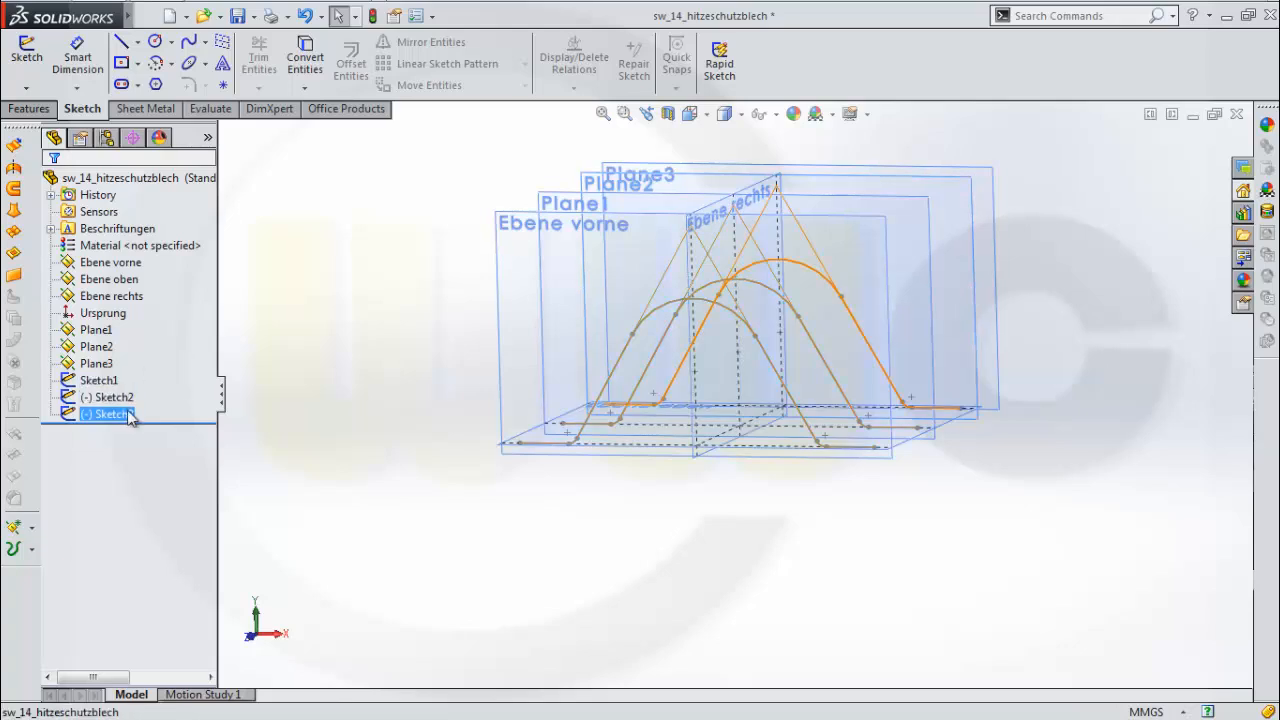
{"action": "left_click", "coordinate": [113, 380], "text": "ctrl"}
{"action": "left_click", "coordinate": [112, 366]}
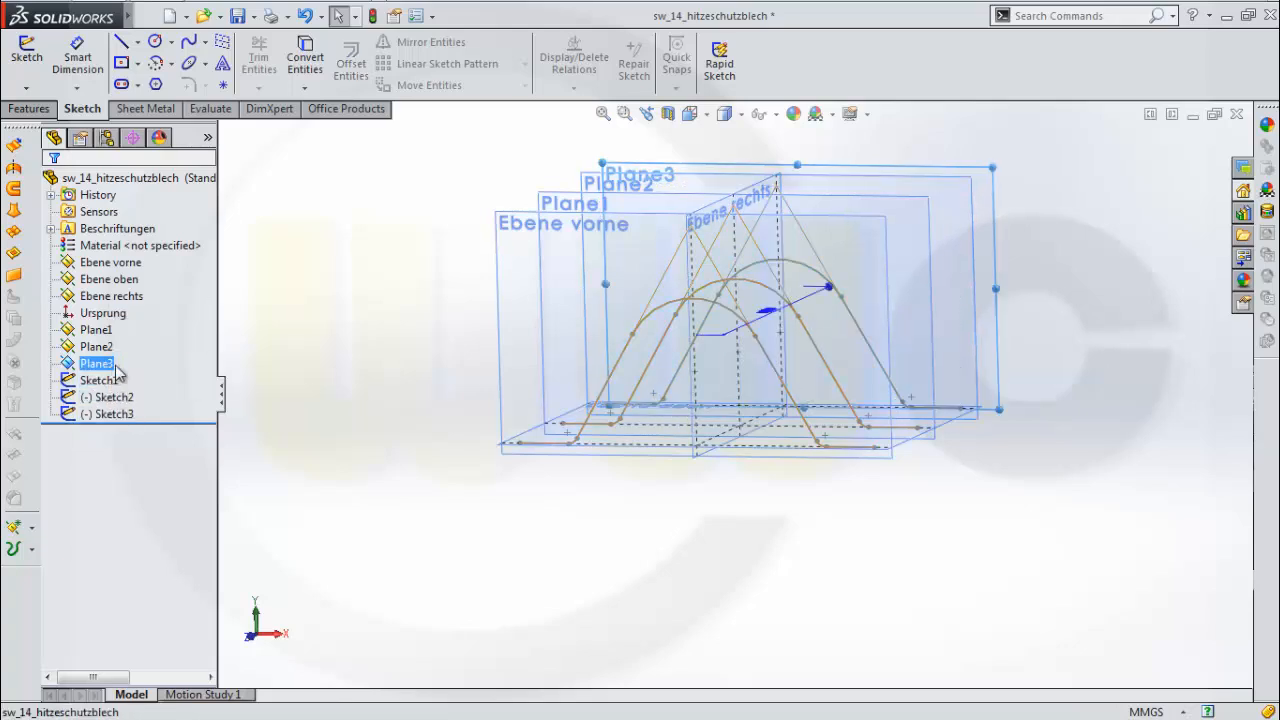
{"action": "key", "text": "ctrl+v"}
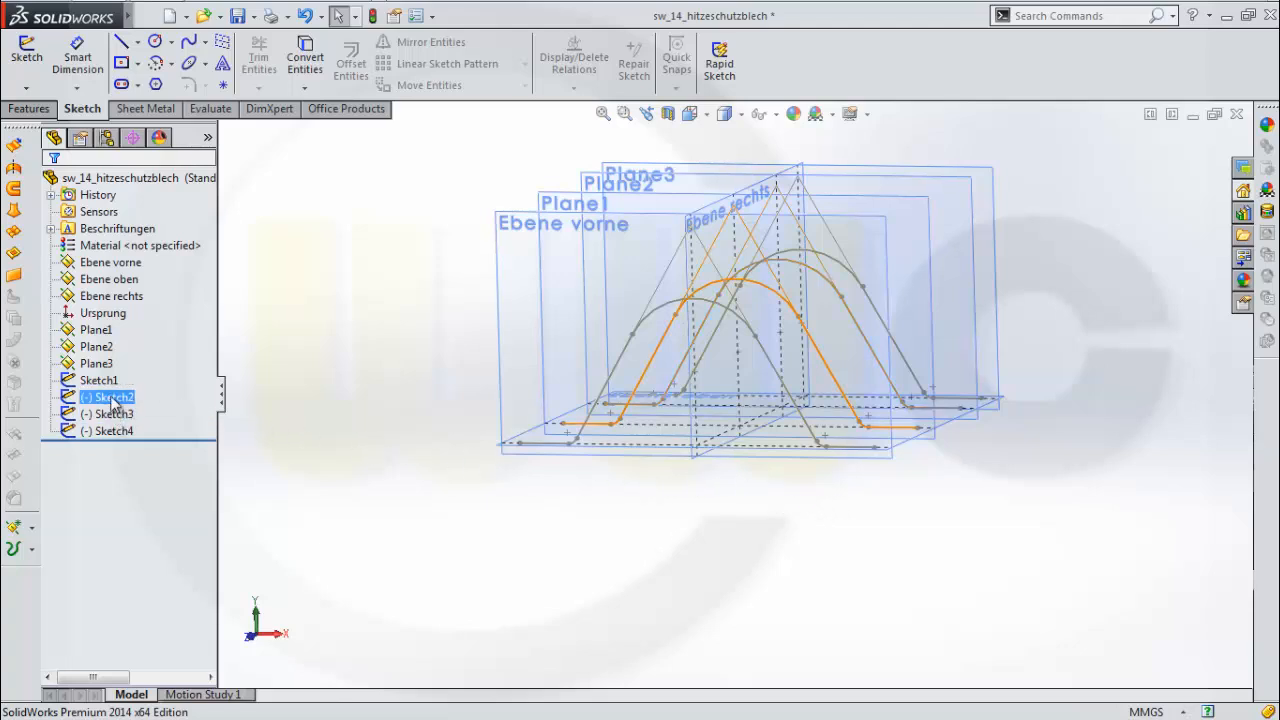
{"action": "left_click", "coordinate": [113, 432]}
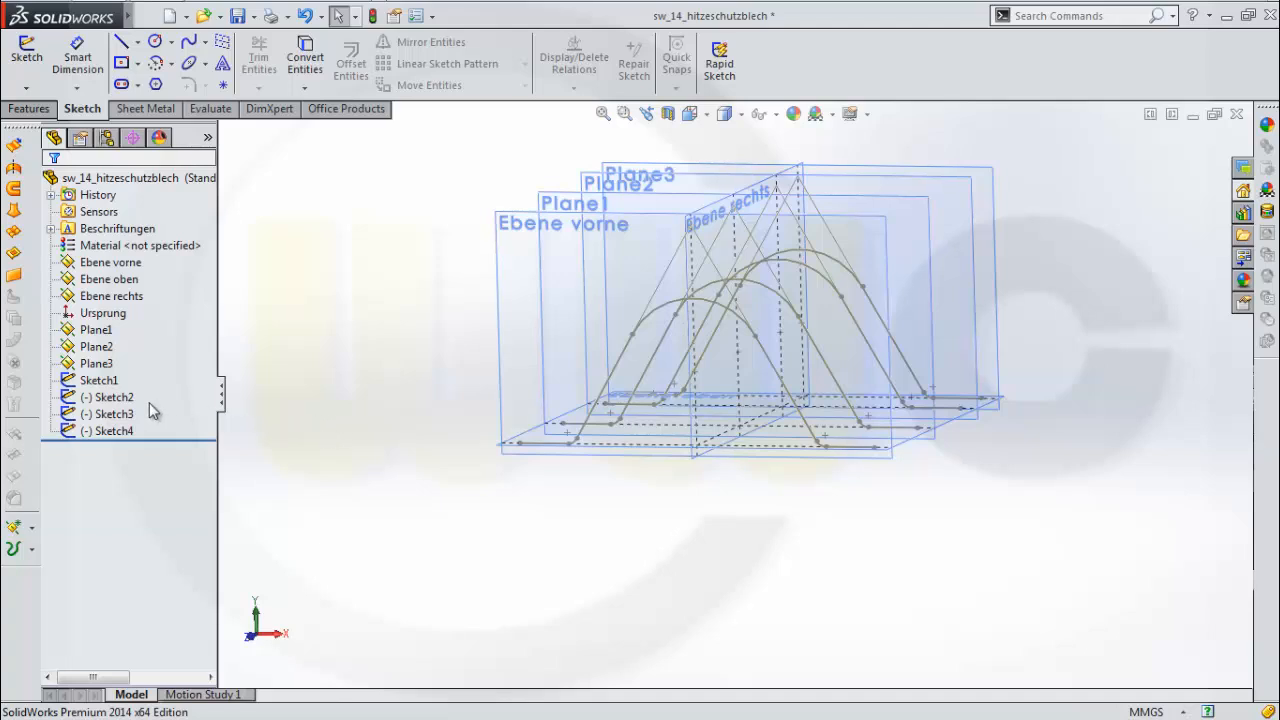
Hide Sketch1, Sketch3 and Sketch4 so that only the profile on Plane1 is shown
{"action": "left_click", "coordinate": [110, 383]}
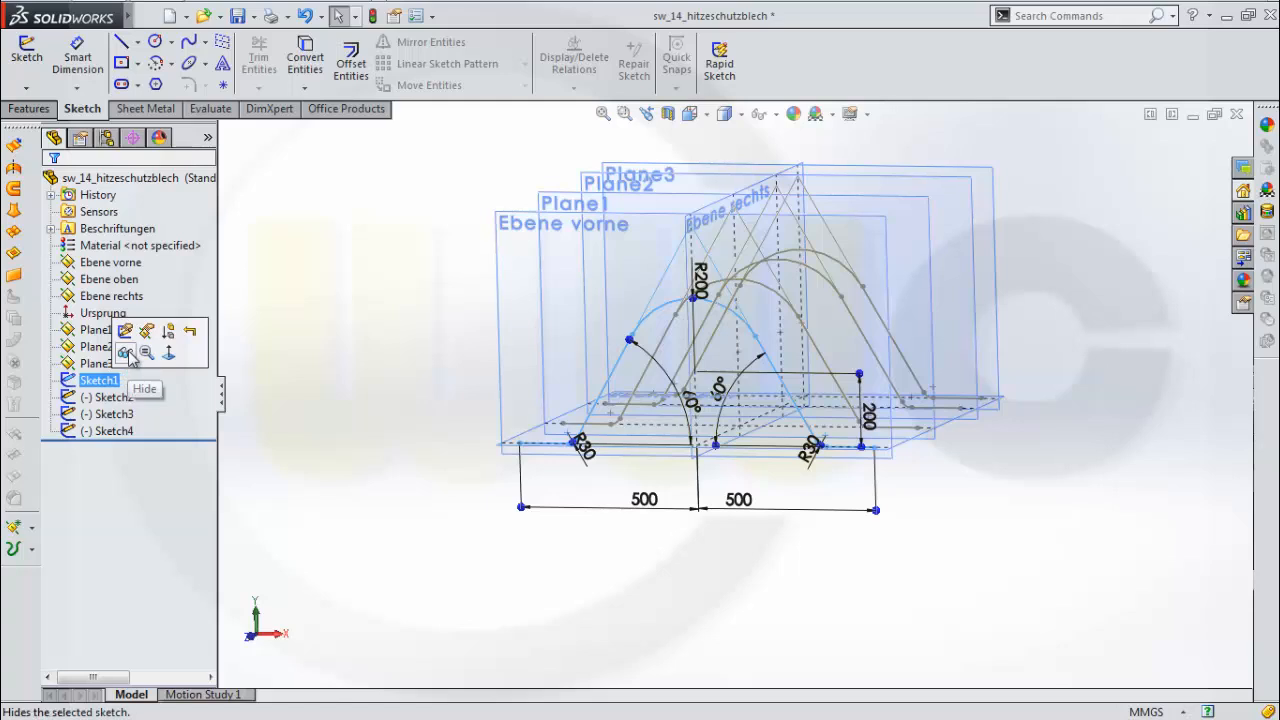
{"action": "left_click", "coordinate": [126, 352]}
{"action": "left_click", "coordinate": [110, 415]}
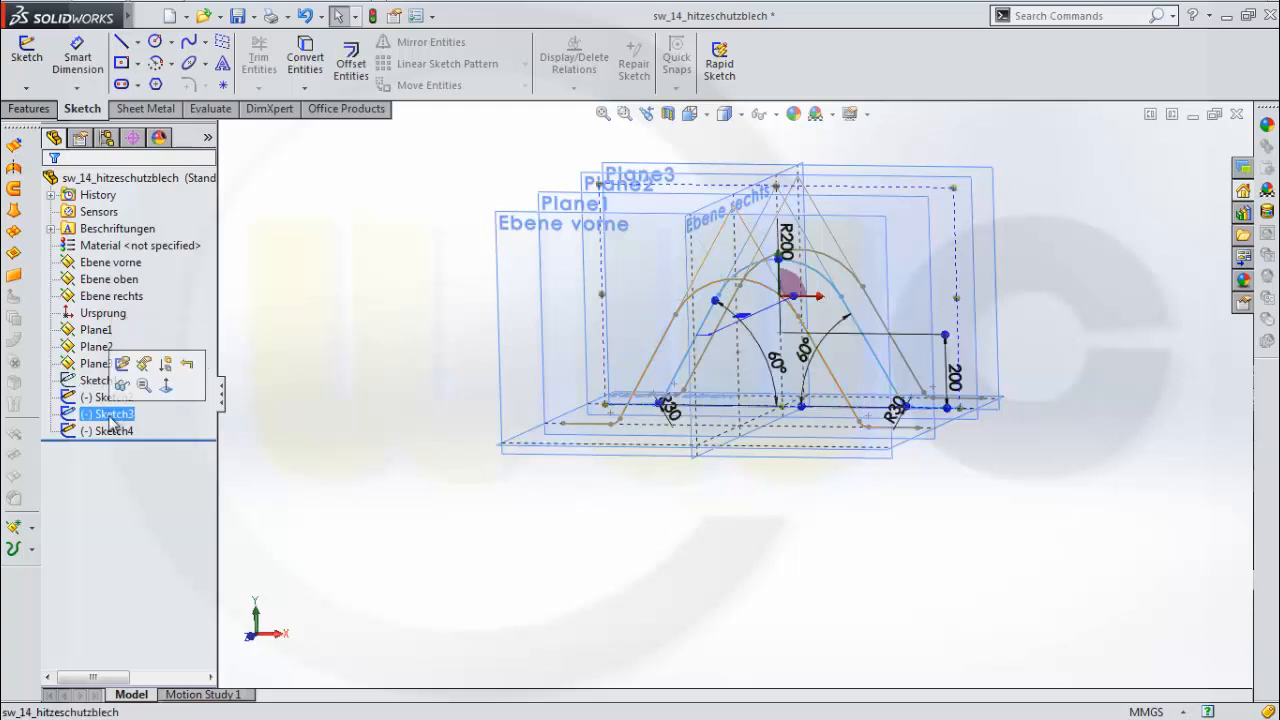
{"action": "left_click", "coordinate": [123, 387]}
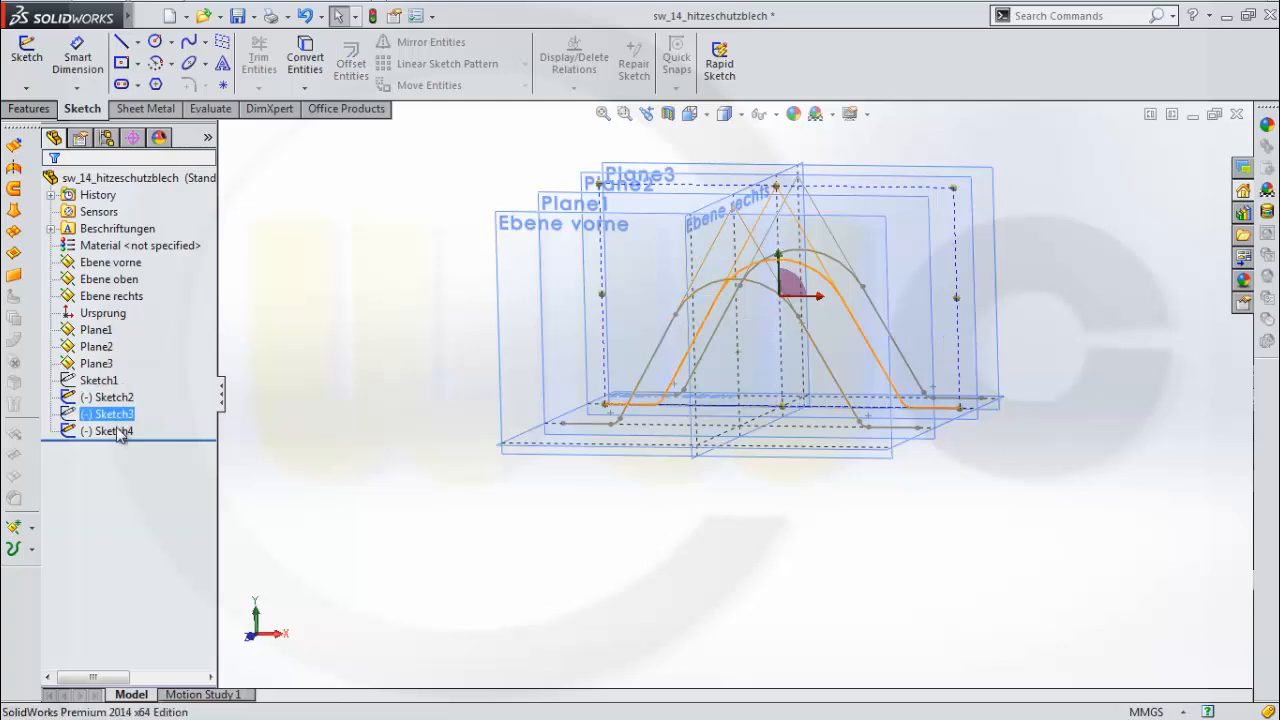
{"action": "left_click", "coordinate": [115, 431]}
{"action": "left_click", "coordinate": [115, 414], "text": "ctrl"}
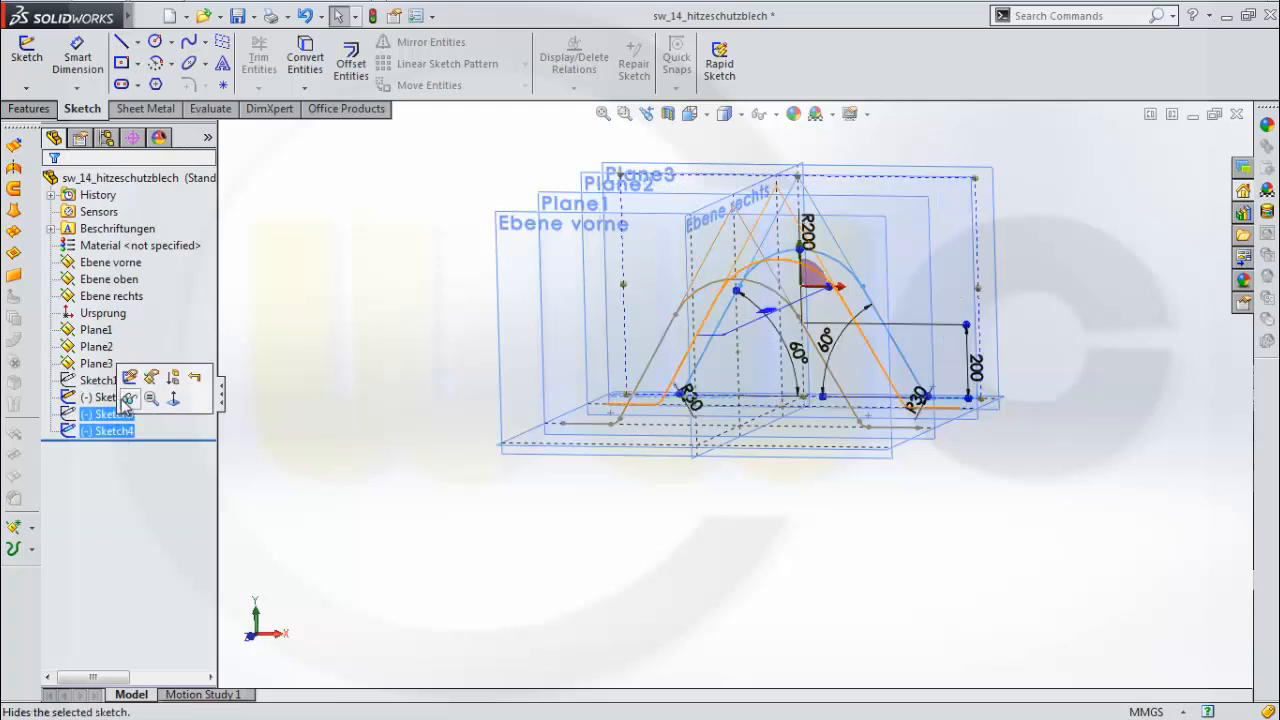
{"action": "left_click", "coordinate": [127, 399]}
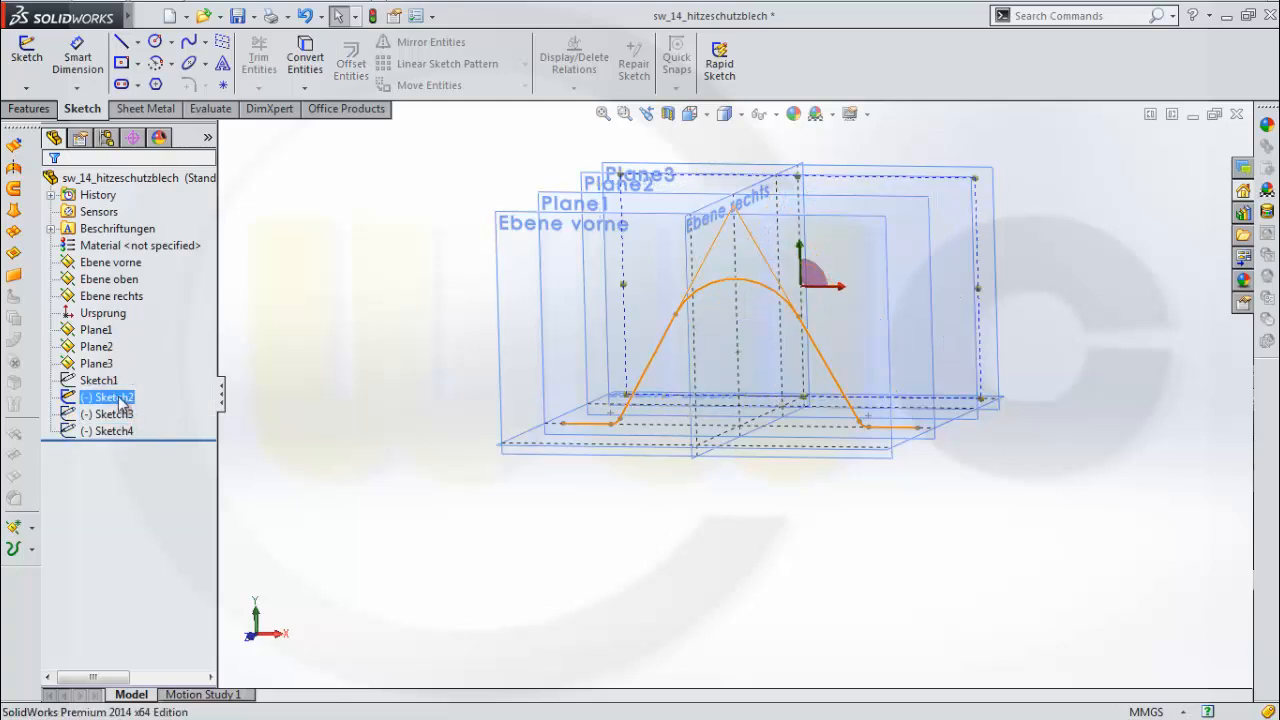
Open Sketch2 on Plane1 for editing and start adding geometric relations
{"action": "left_click", "coordinate": [120, 399]}
{"action": "left_click", "coordinate": [136, 346]}
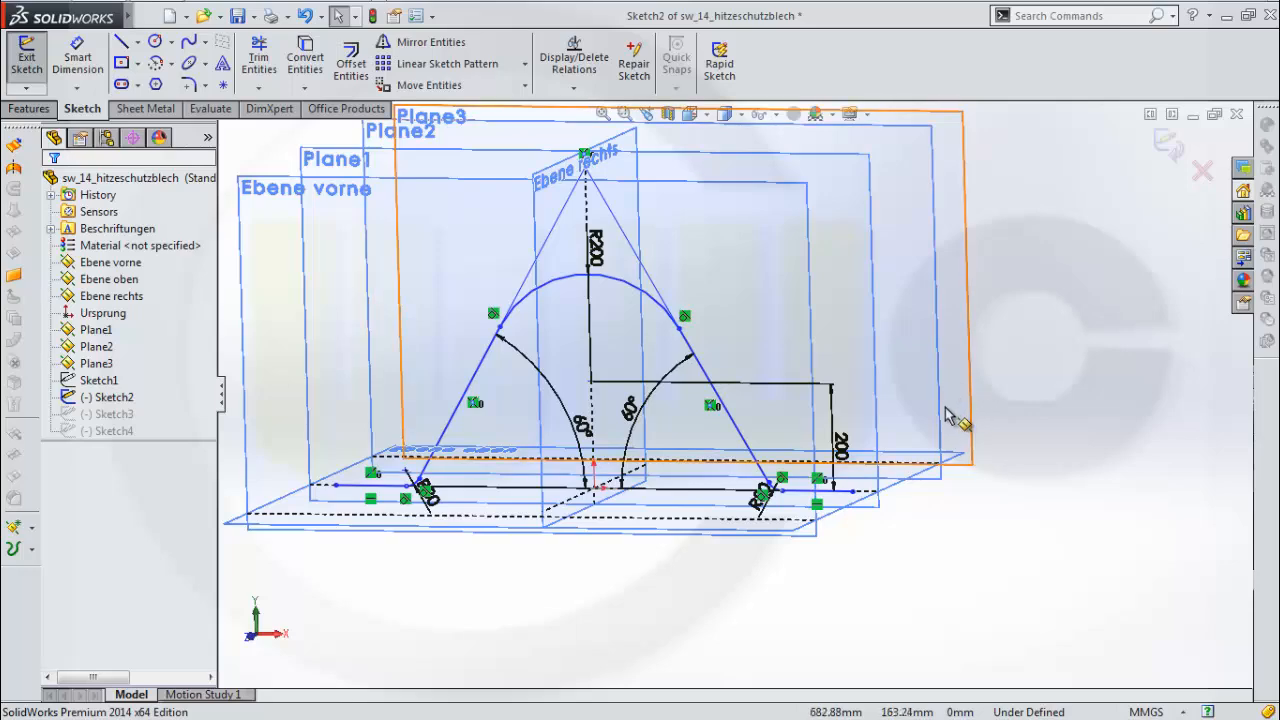
{"action": "middle_click_drag", "start_coordinate": [948, 417], "coordinate": [957, 398]}
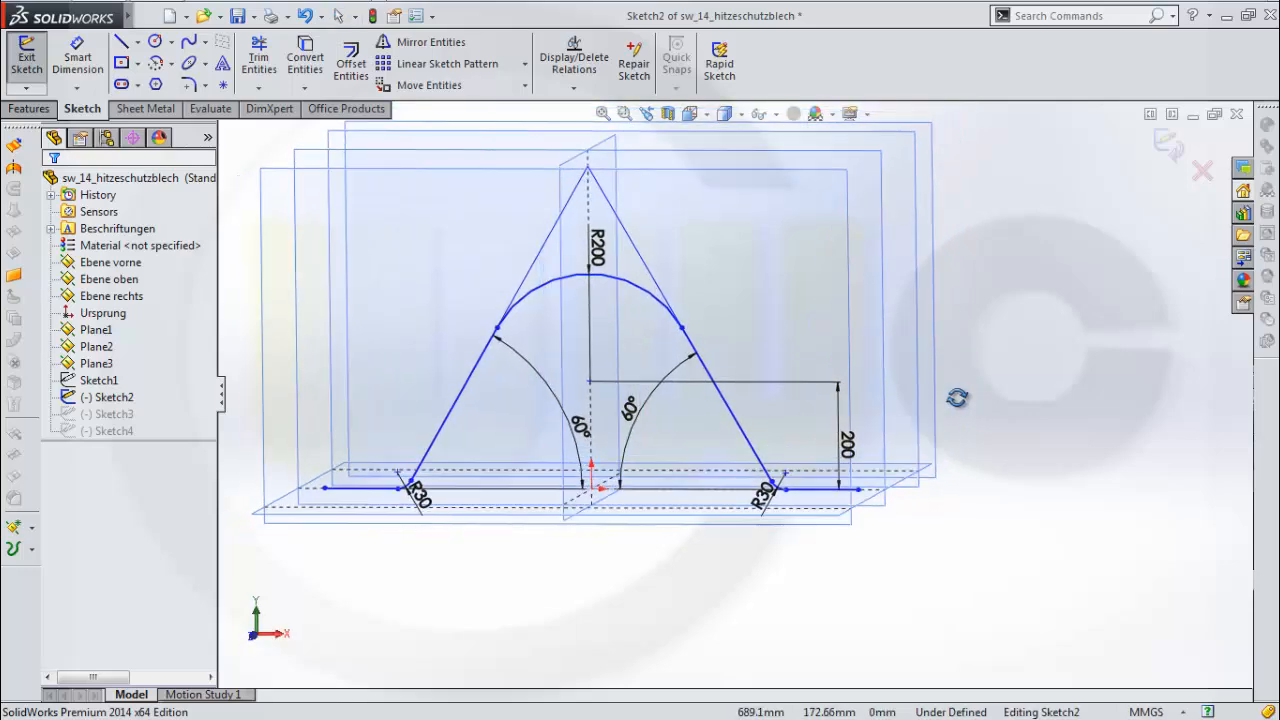
{"action": "left_click", "coordinate": [574, 90]}
{"action": "left_click", "coordinate": [592, 124]}
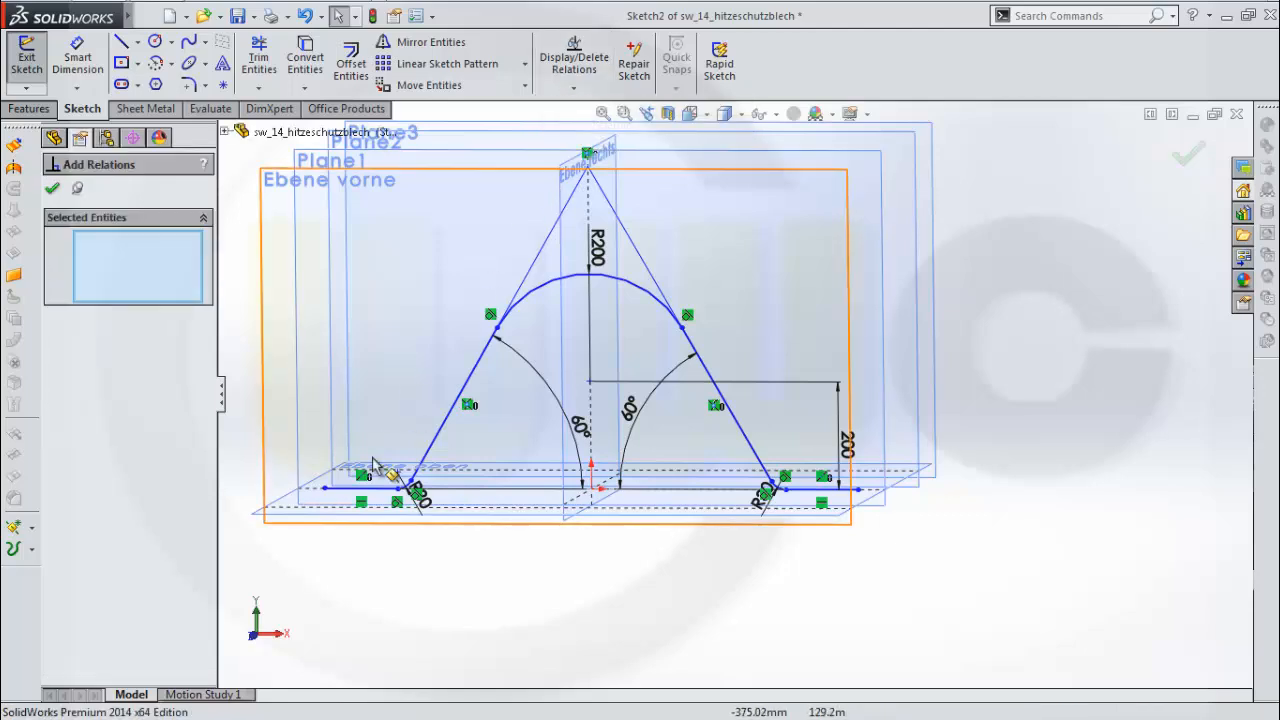
{"action": "left_click", "coordinate": [372, 493]}
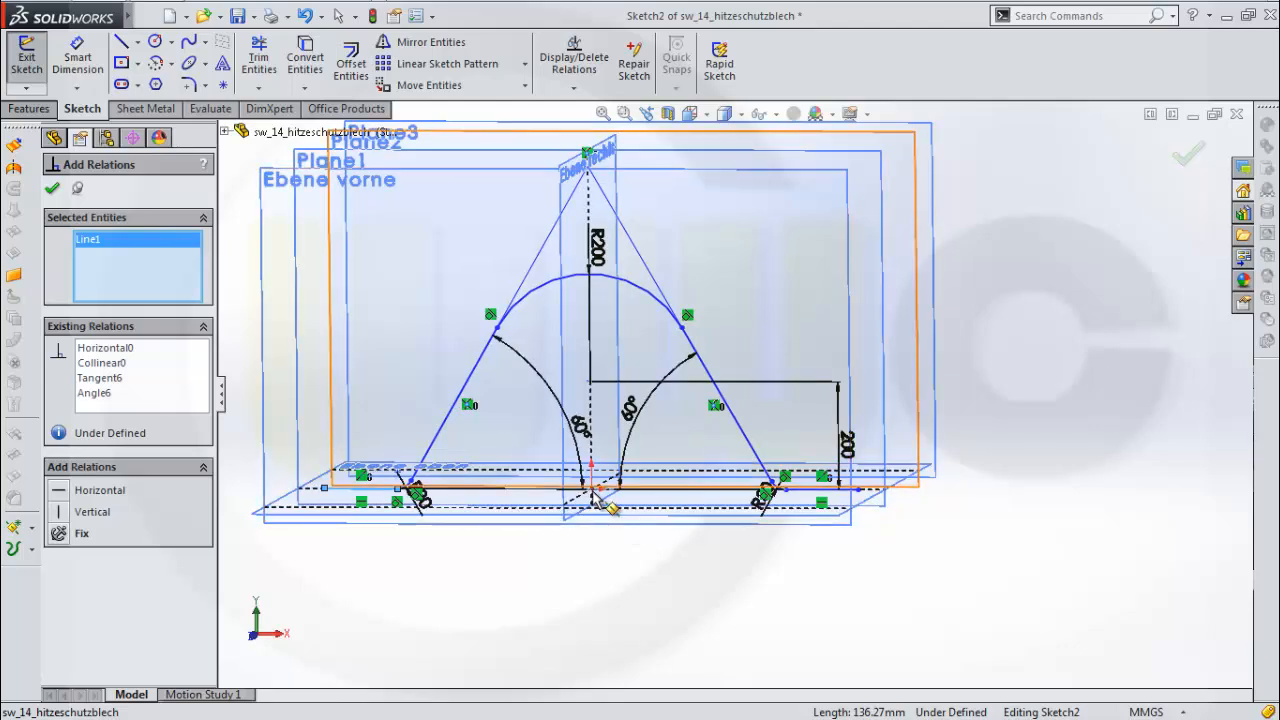
{"action": "scroll", "coordinate": [607, 510], "scroll_direction": "up", "scroll_amount": 1}
{"action": "scroll", "coordinate": [607, 510], "scroll_direction": "down", "scroll_amount": 3}
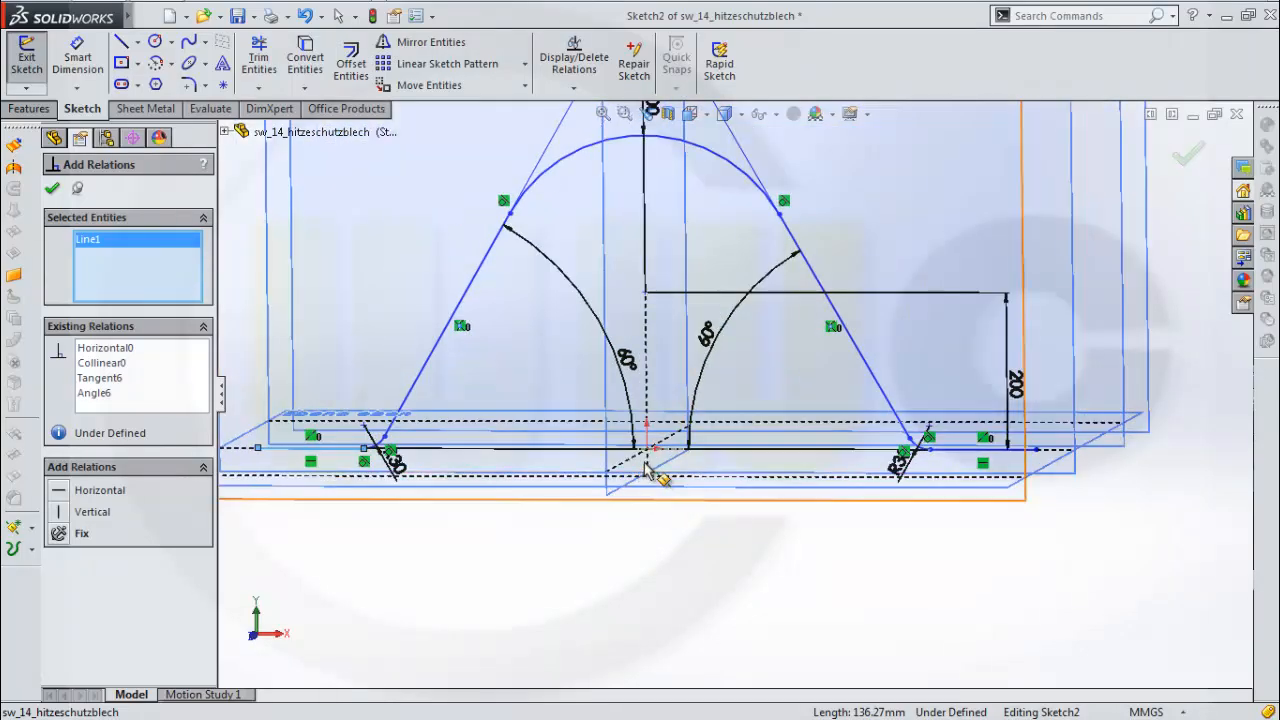
{"action": "scroll", "coordinate": [647, 467], "scroll_direction": "down", "scroll_amount": 2}
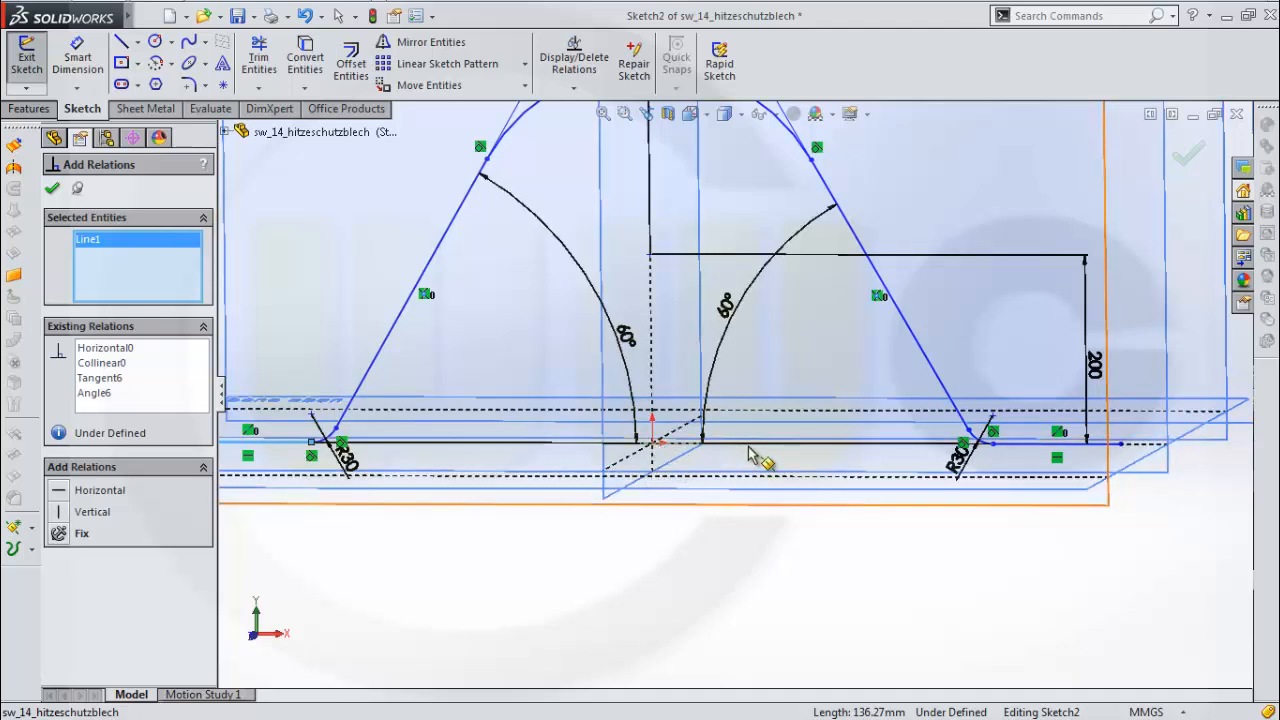
{"action": "left_click", "coordinate": [1034, 446]}
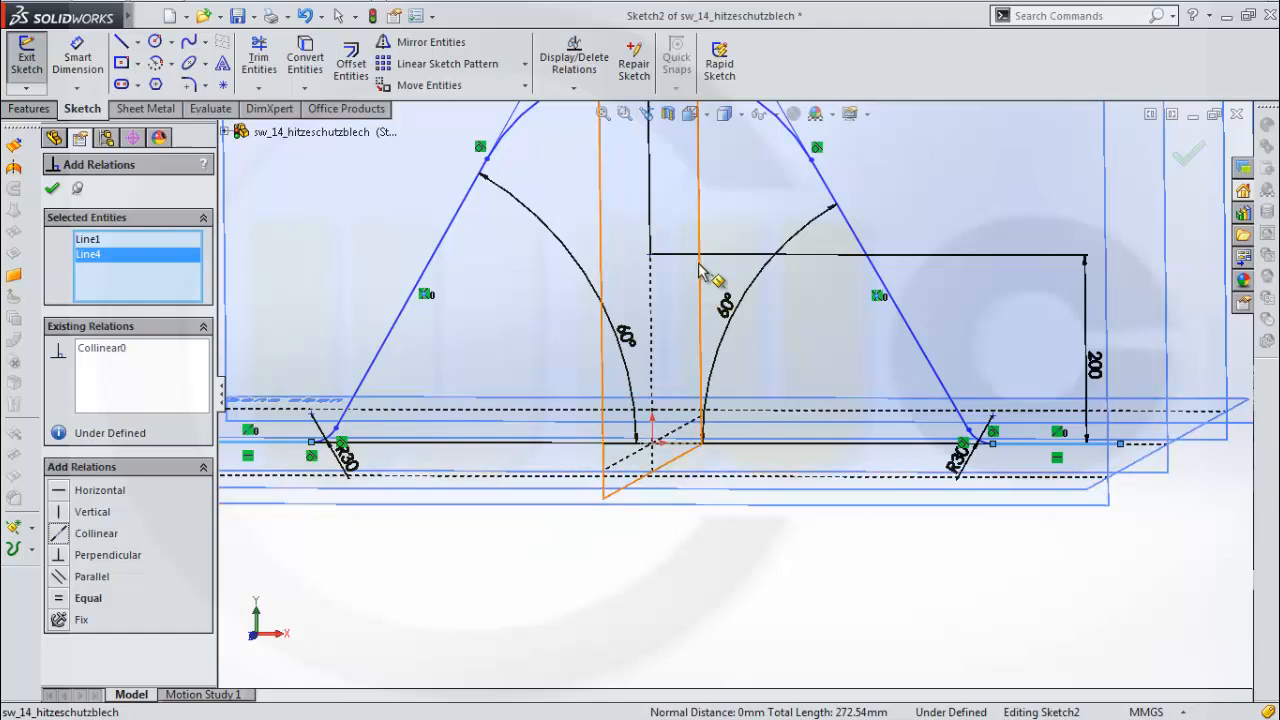
{"action": "scroll", "coordinate": [698, 265], "scroll_direction": "up", "scroll_amount": 2}
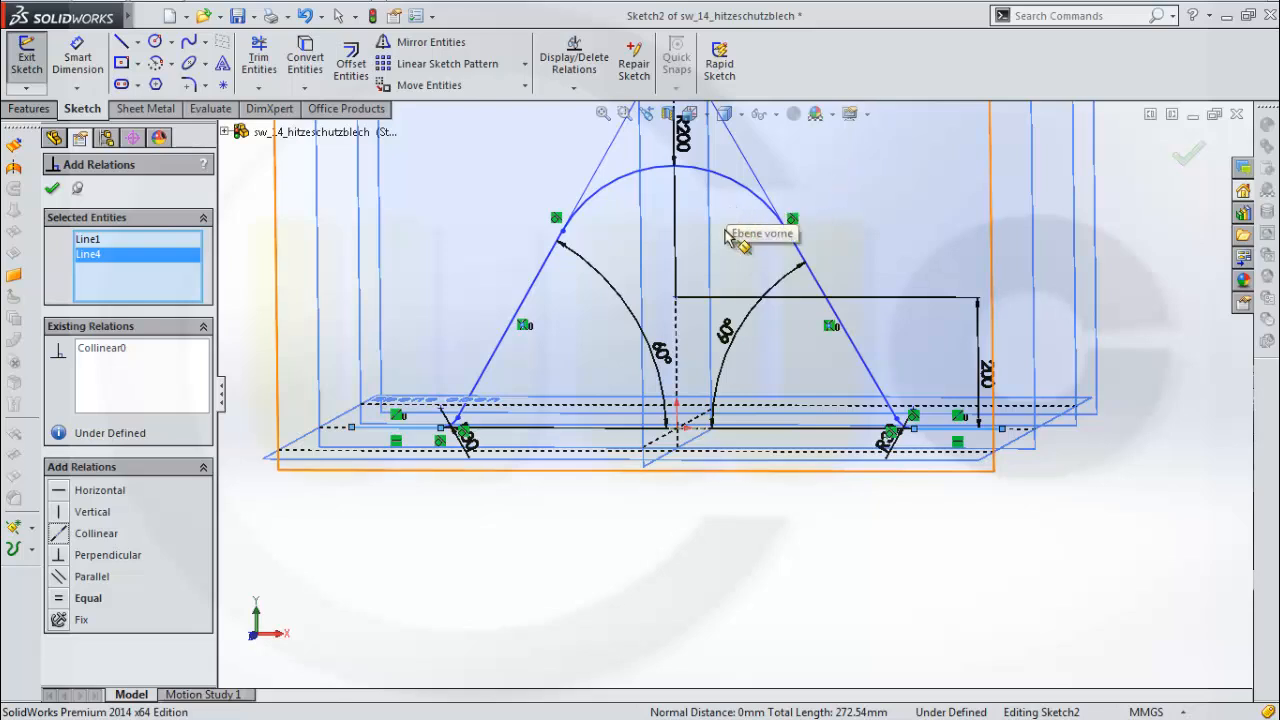
Add a vertical relation between the peak arc's center point and the origin, viewing the sketch face-on
{"action": "left_click", "coordinate": [676, 299]}
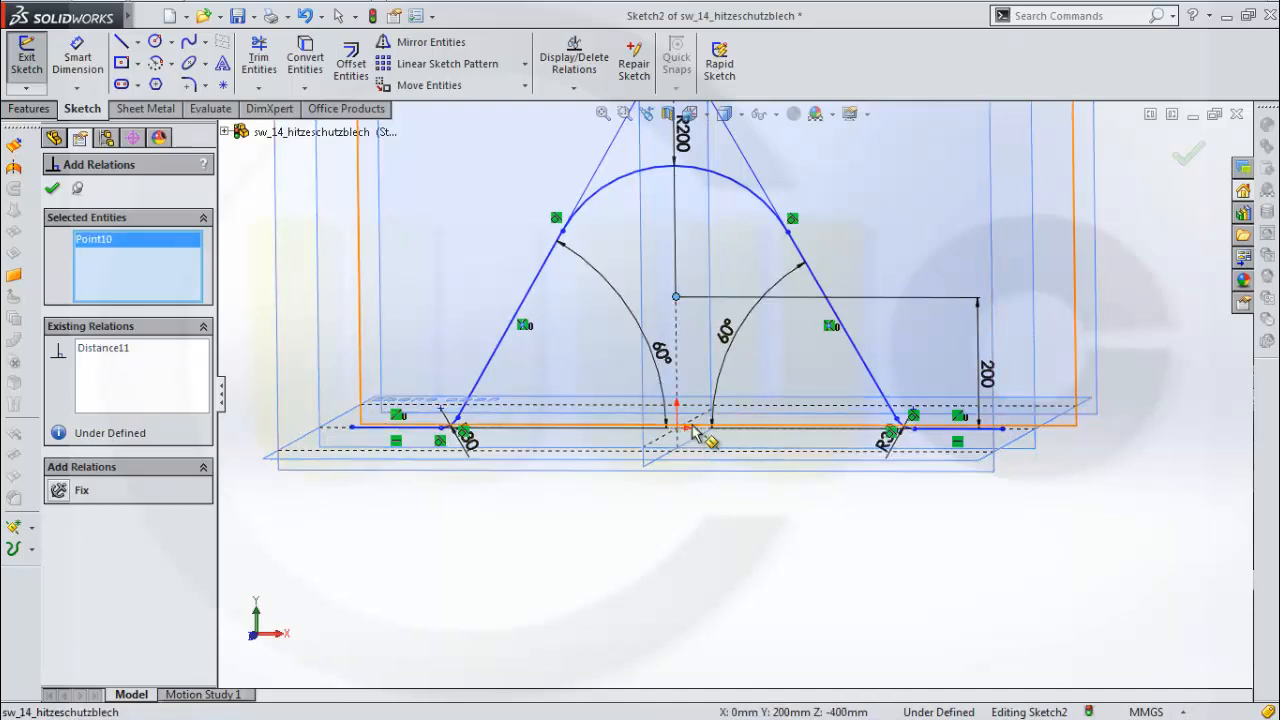
{"action": "right_click", "coordinate": [1140, 337]}
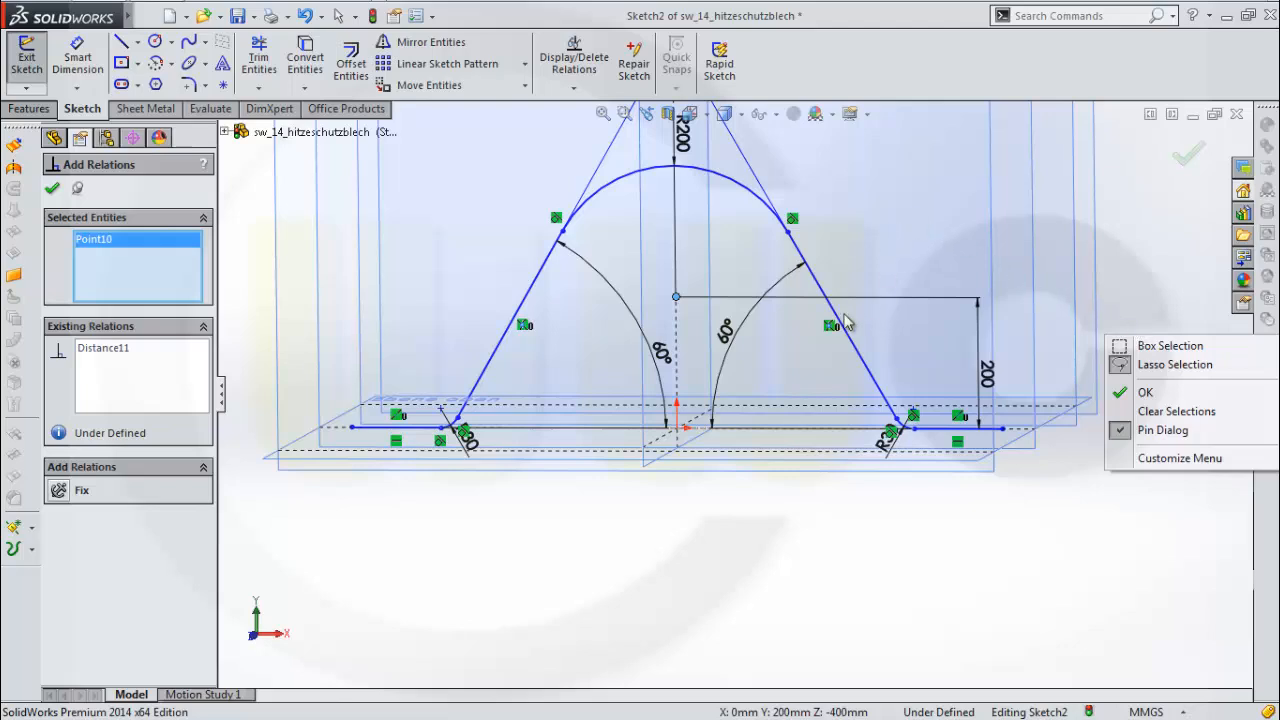
{"action": "left_click", "coordinate": [701, 131]}
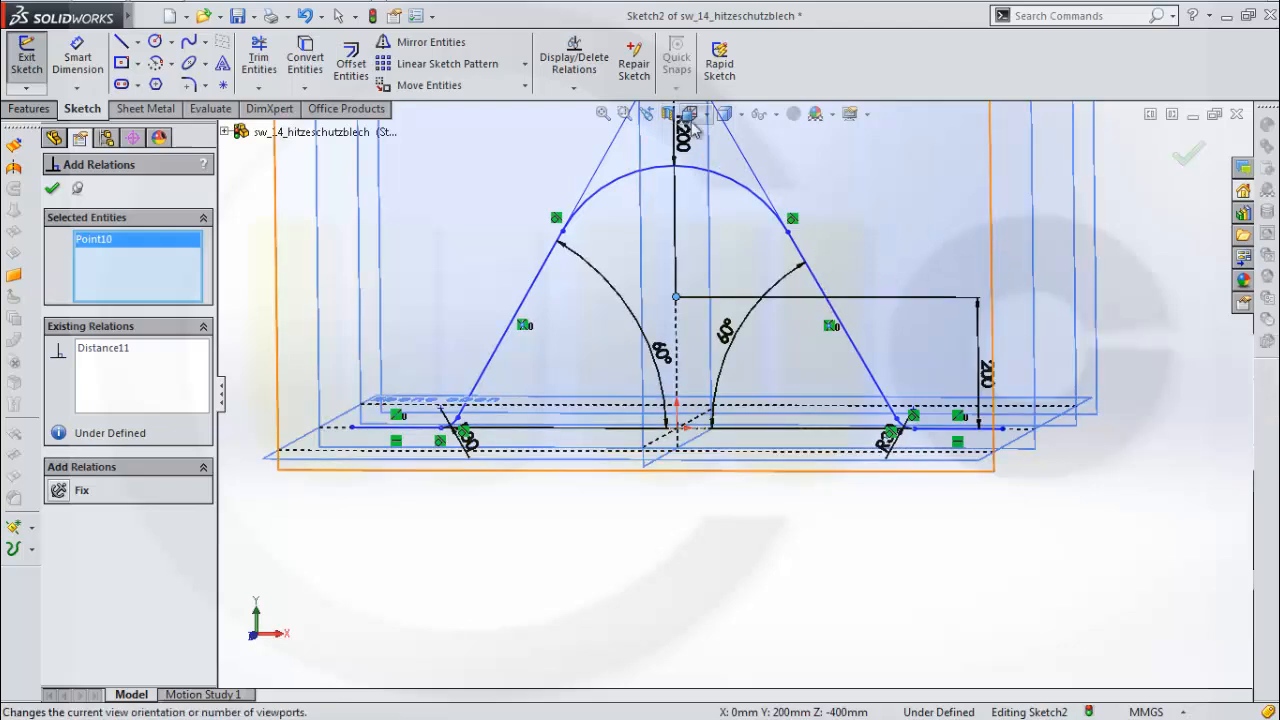
{"action": "left_click", "coordinate": [692, 118]}
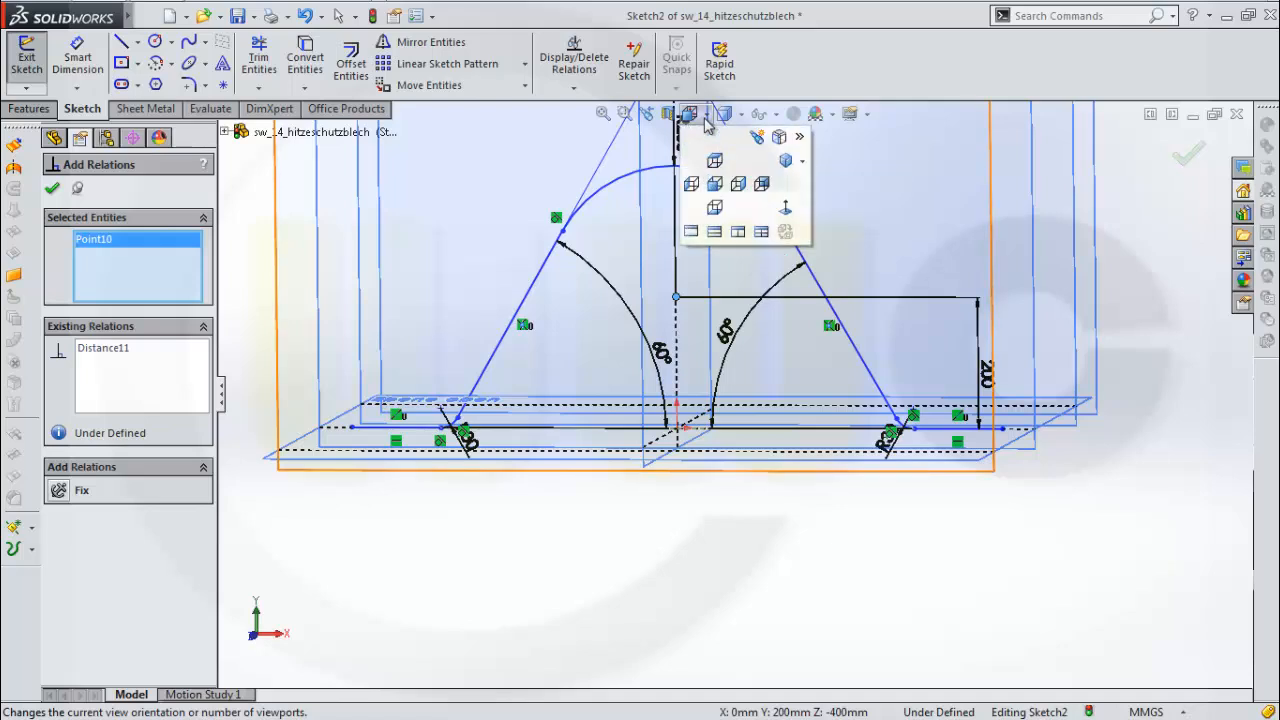
{"action": "left_click", "coordinate": [782, 196]}
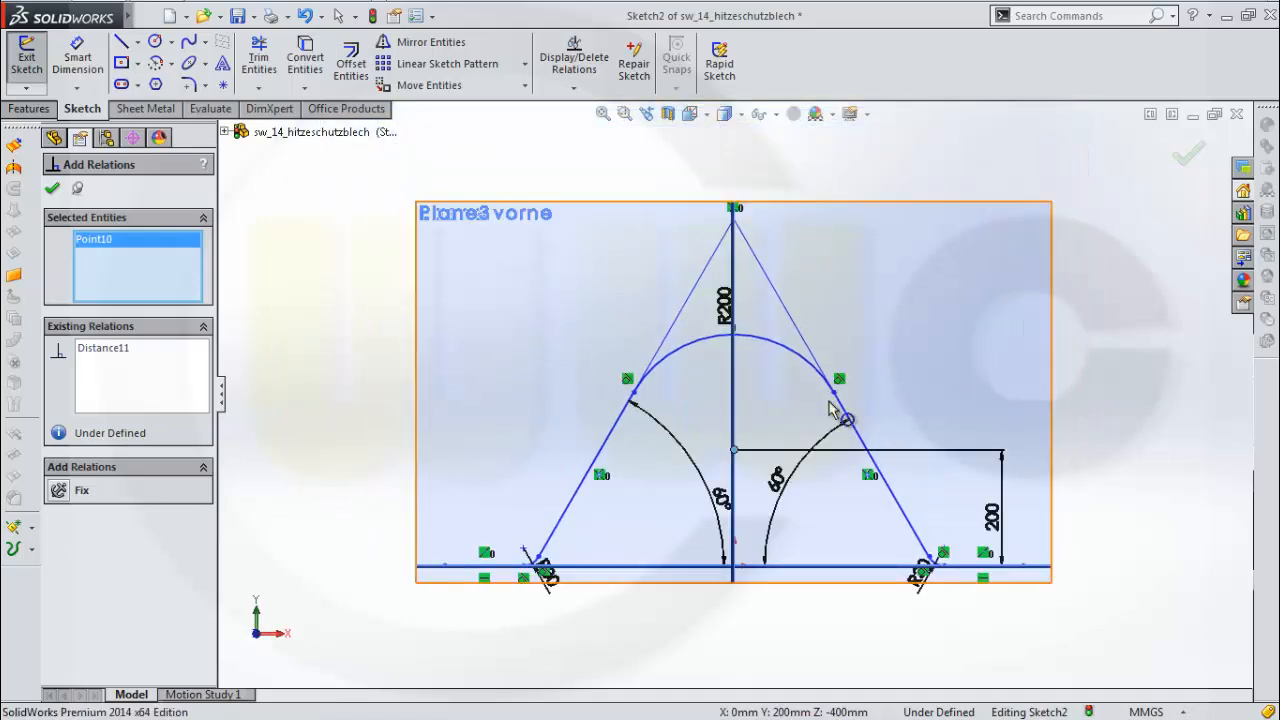
{"action": "left_click", "coordinate": [734, 568]}
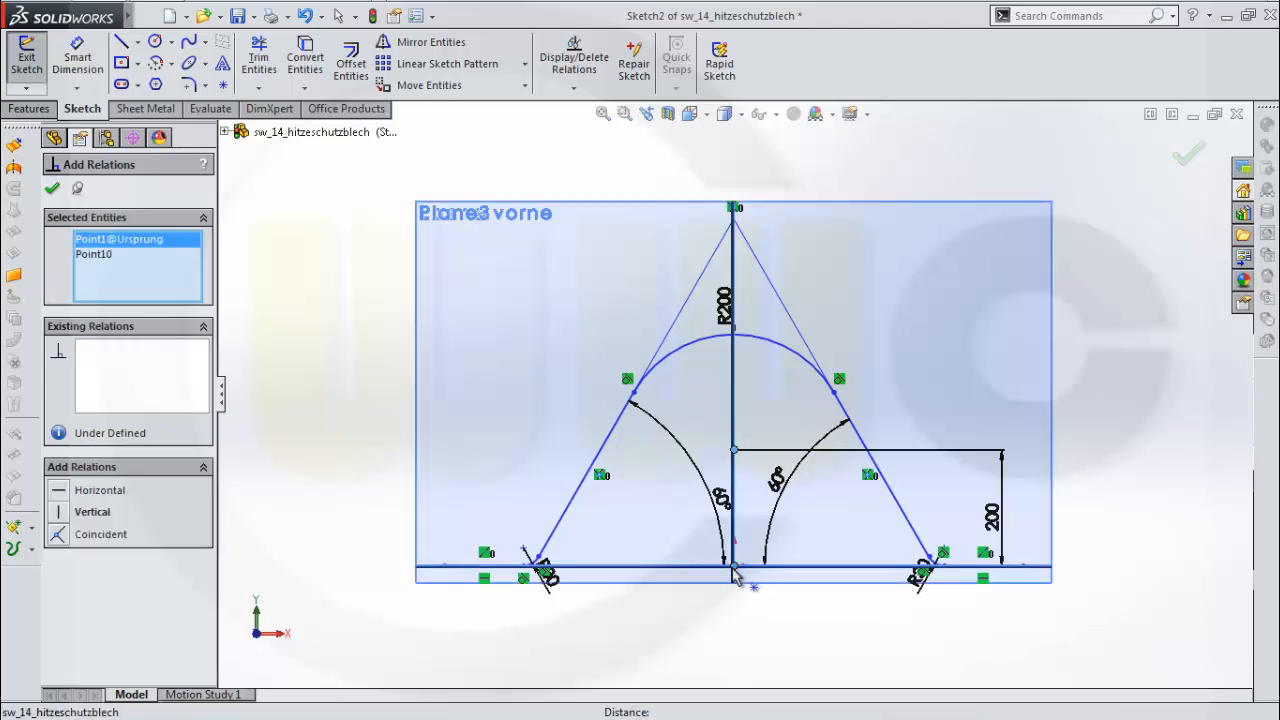
{"action": "left_click", "coordinate": [59, 512]}
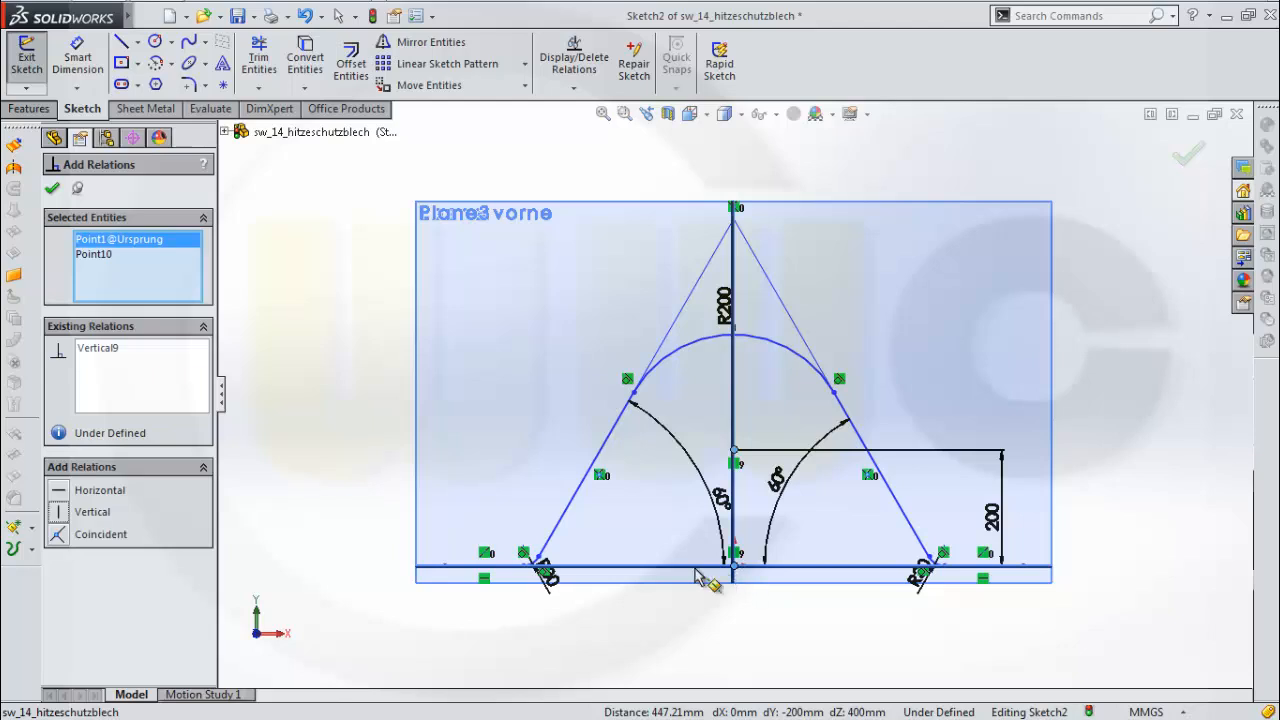
Make the left horizontal line coincident with the origin and finish adding relations
{"action": "left_click", "coordinate": [472, 567]}
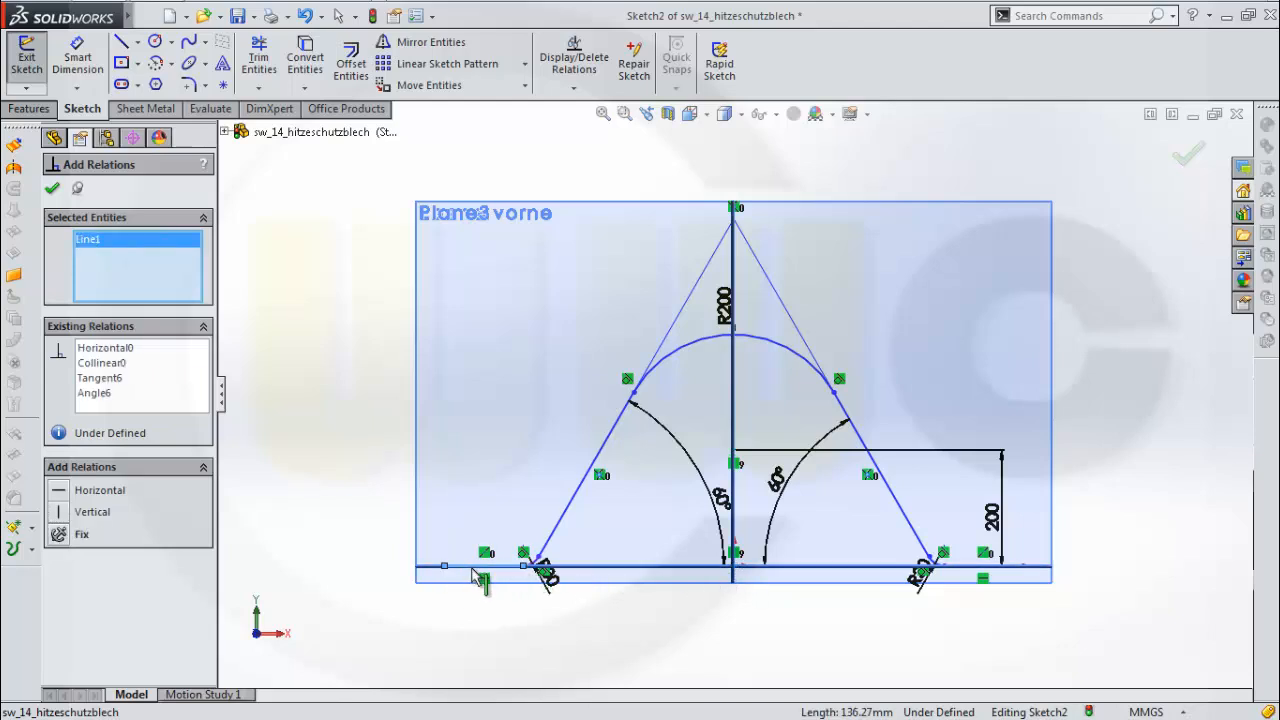
{"action": "left_click", "coordinate": [733, 570]}
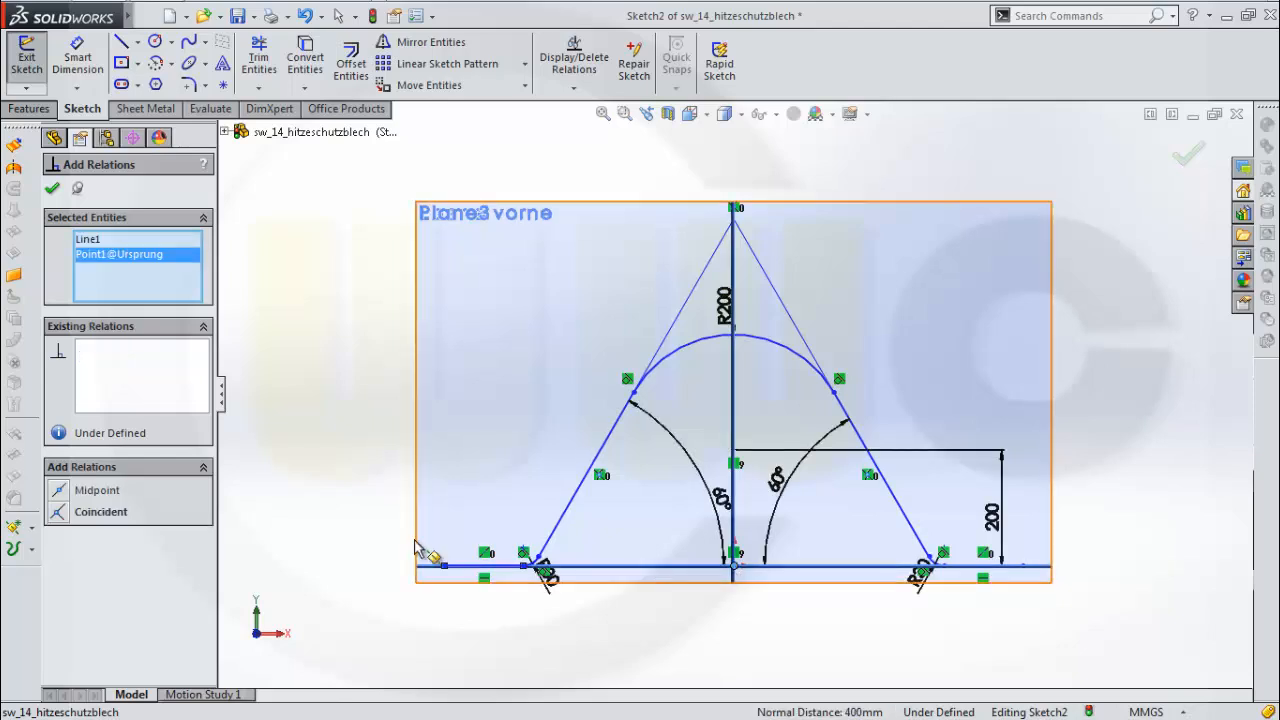
{"action": "left_click", "coordinate": [58, 512]}
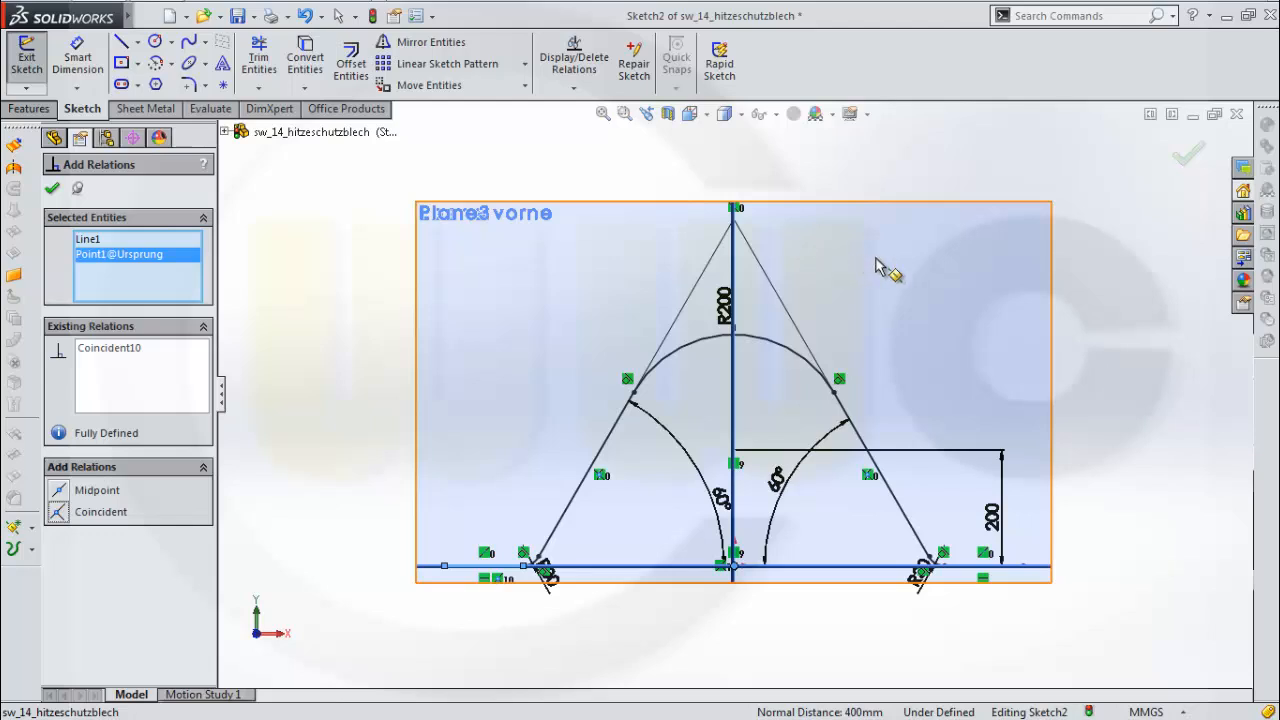
{"action": "key", "text": "Escape"}
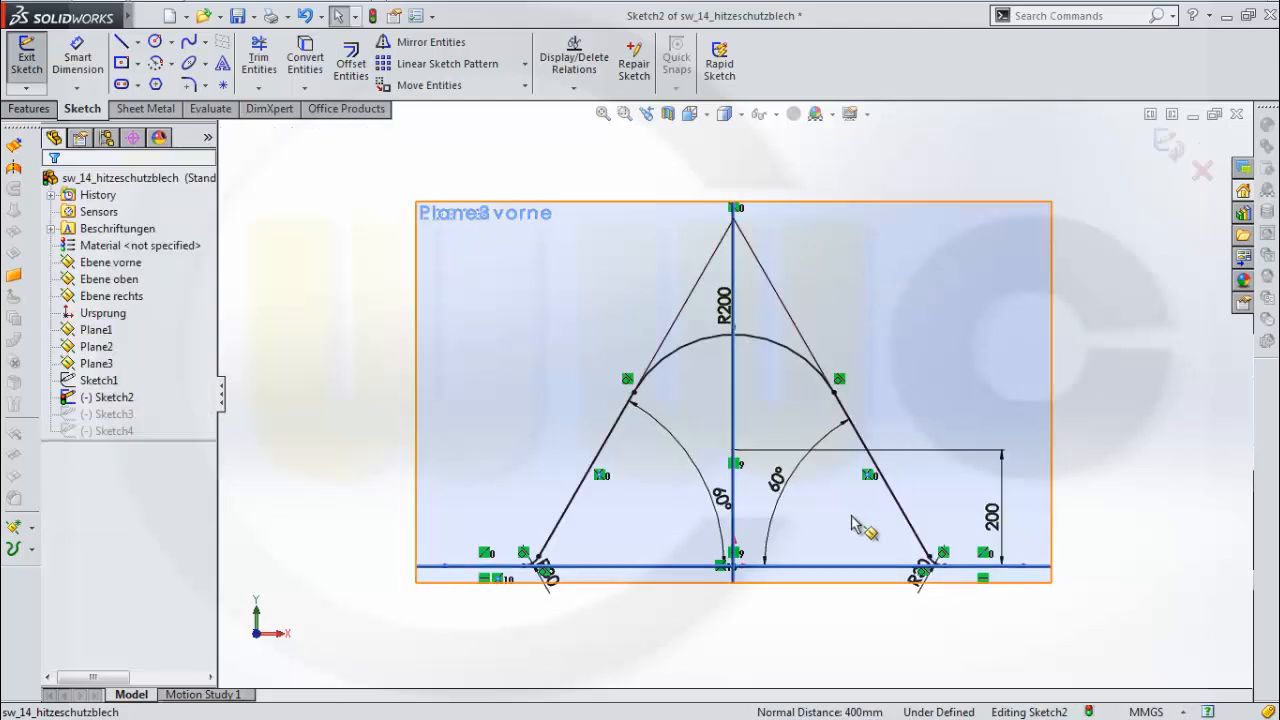
{"action": "left_click", "coordinate": [736, 430]}
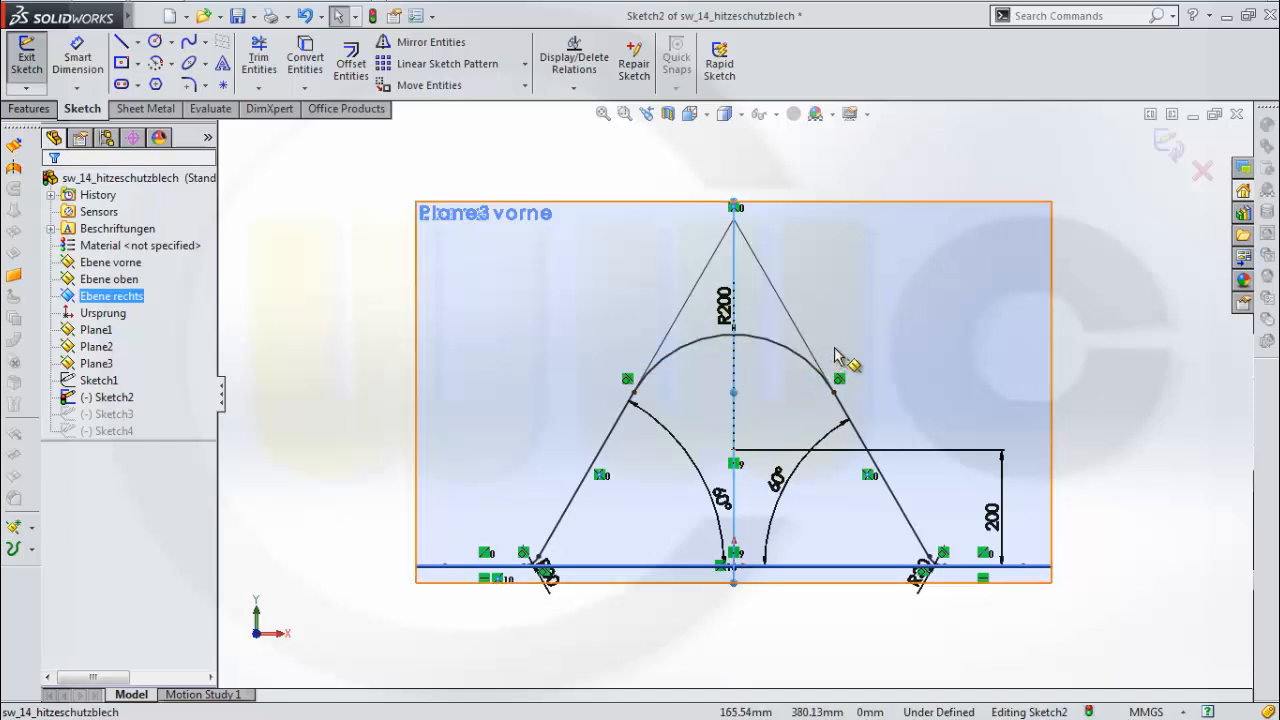
Examine the definition status of the right sloped line and the right base line in Sketch2
{"action": "scroll", "coordinate": [852, 350], "scroll_direction": "up", "scroll_amount": 1}
{"action": "key", "text": "z"}
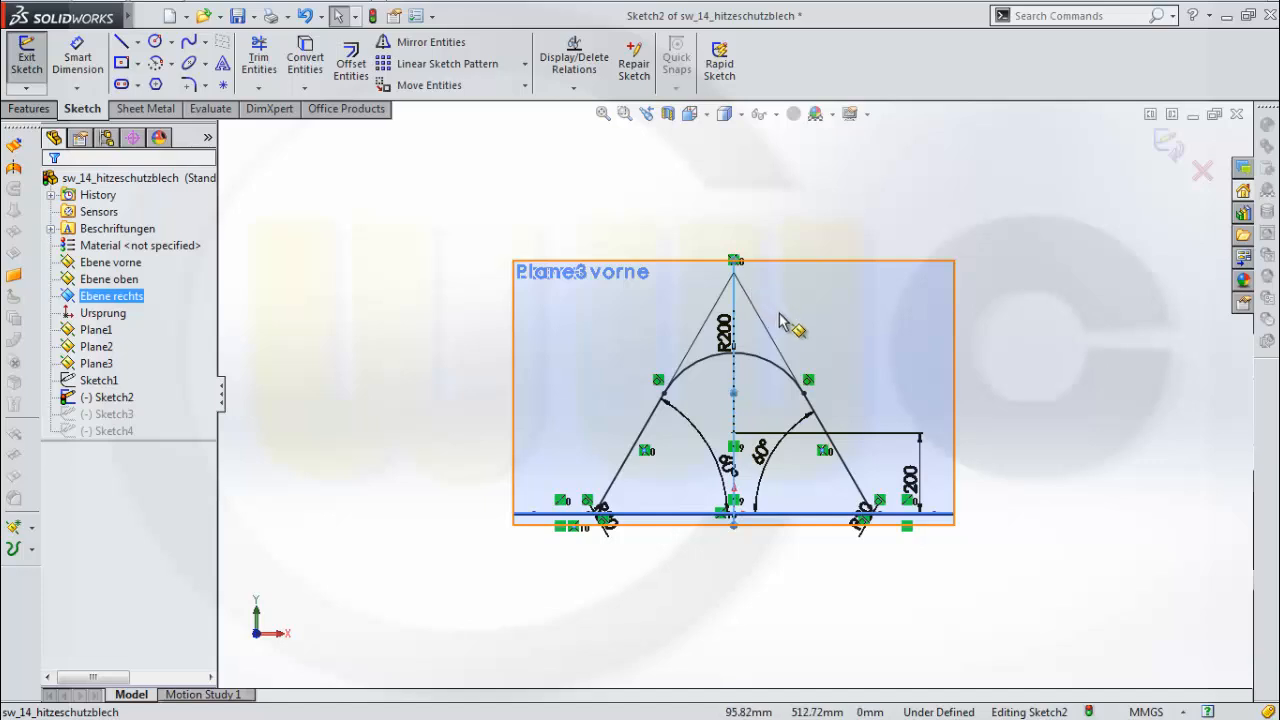
{"action": "scroll", "coordinate": [794, 323], "scroll_direction": "down", "scroll_amount": 2}
{"action": "key", "text": "z"}
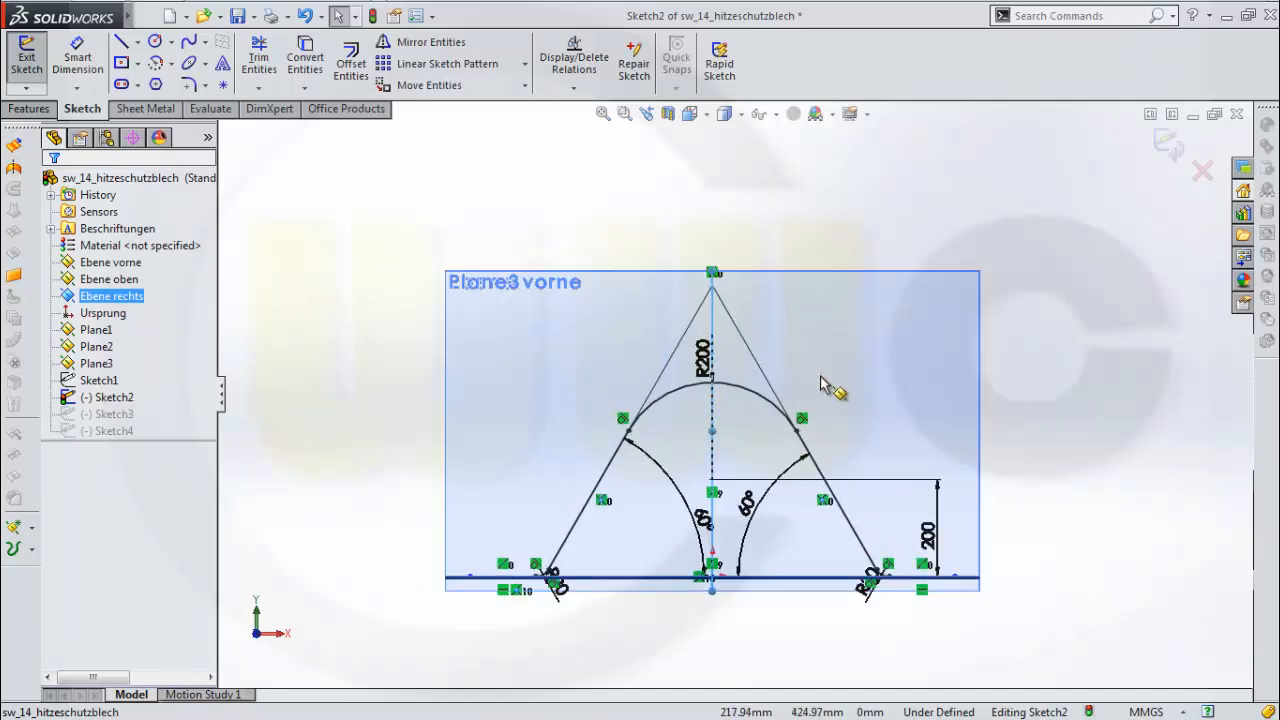
{"action": "left_click", "coordinate": [831, 490]}
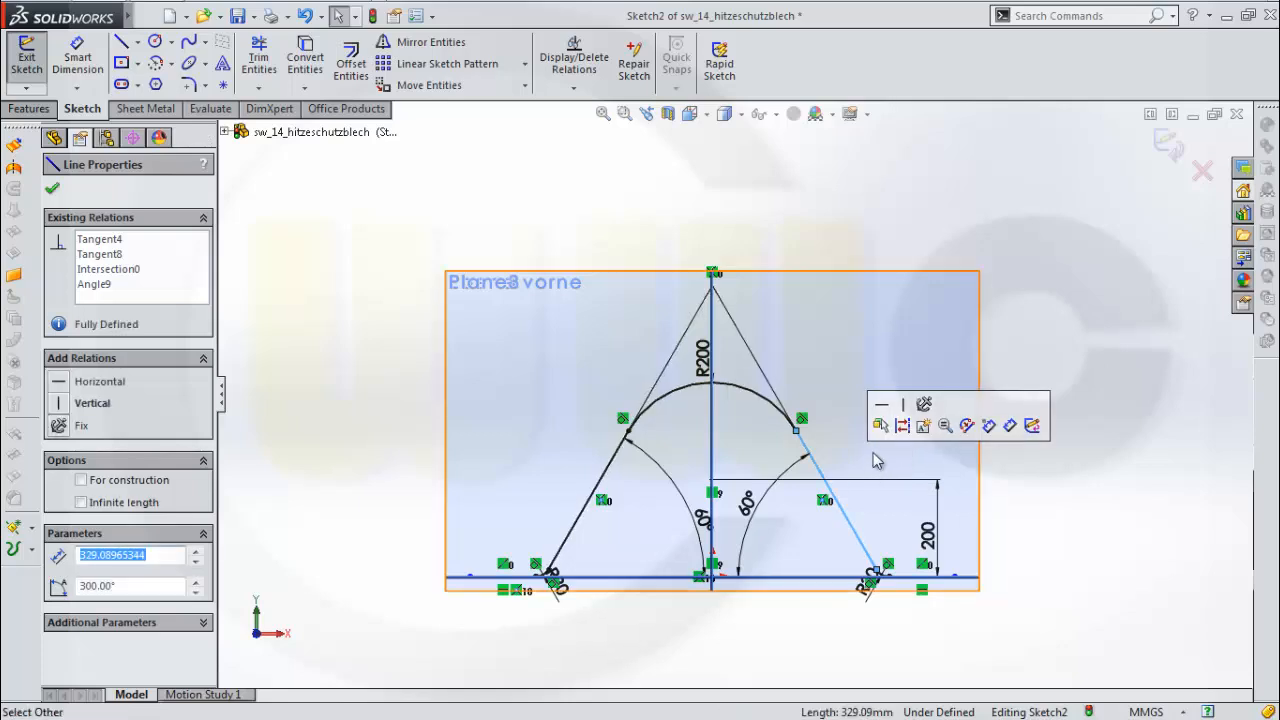
{"action": "left_click", "coordinate": [886, 478]}
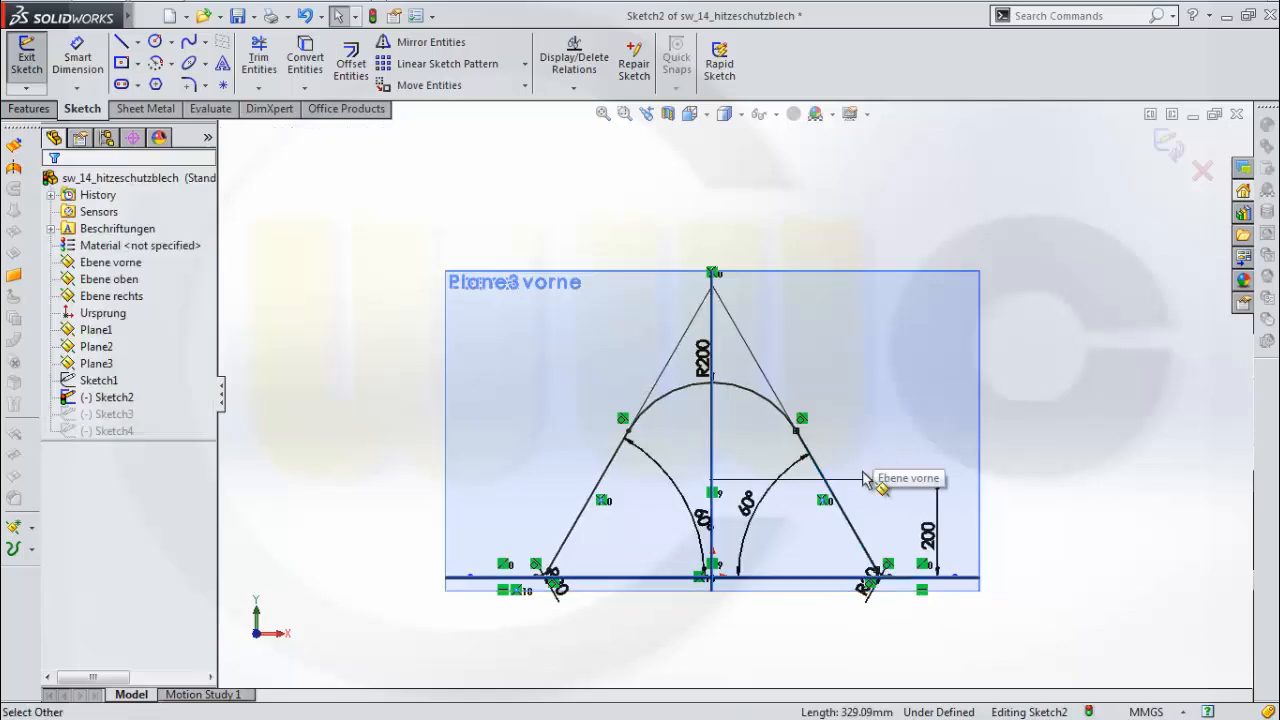
{"action": "left_click", "coordinate": [930, 584]}
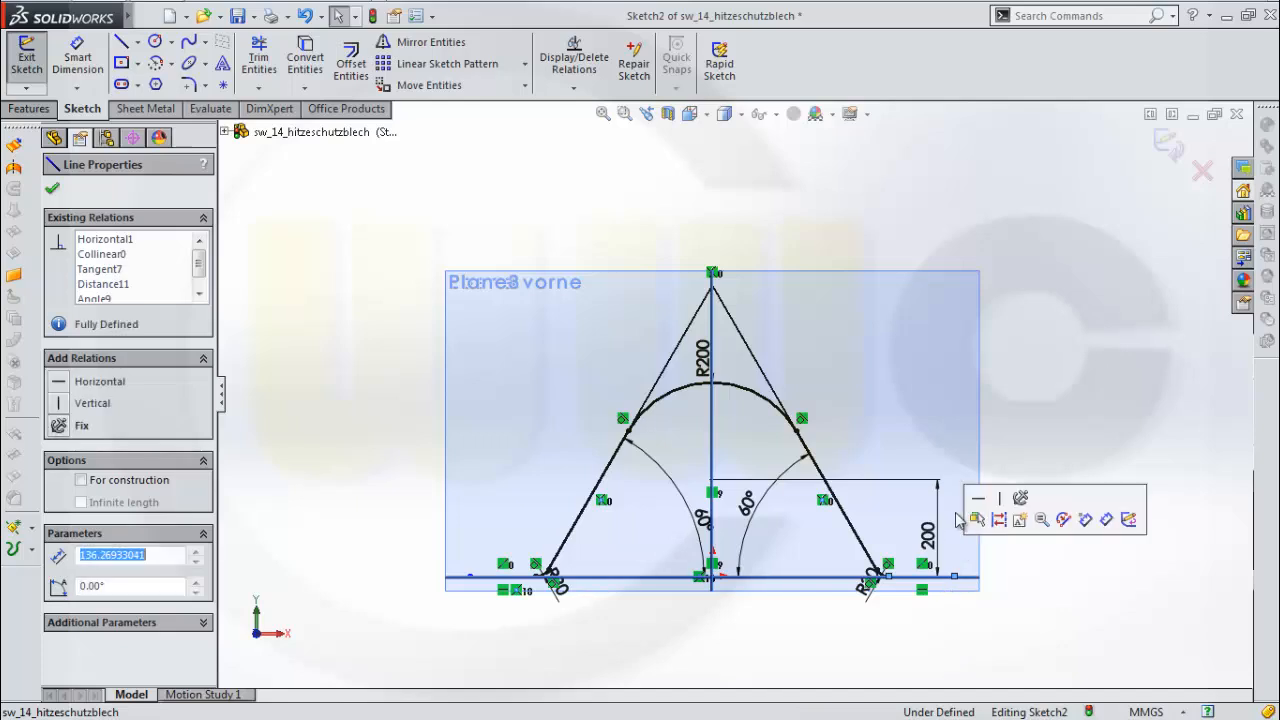
{"action": "scroll", "coordinate": [841, 678], "scroll_direction": "up", "scroll_amount": 1}
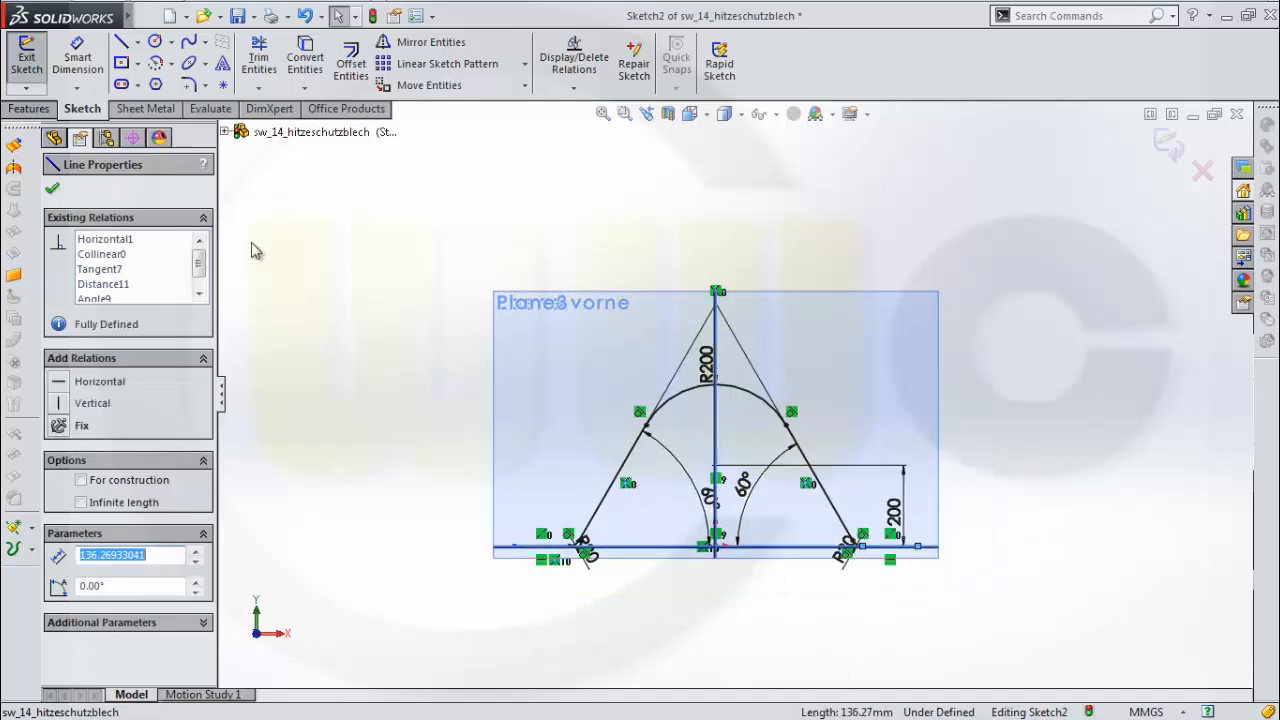
Add a 500 mm horizontal dimension between the origin and the right base line's outer endpoint
{"action": "left_click", "coordinate": [77, 57]}
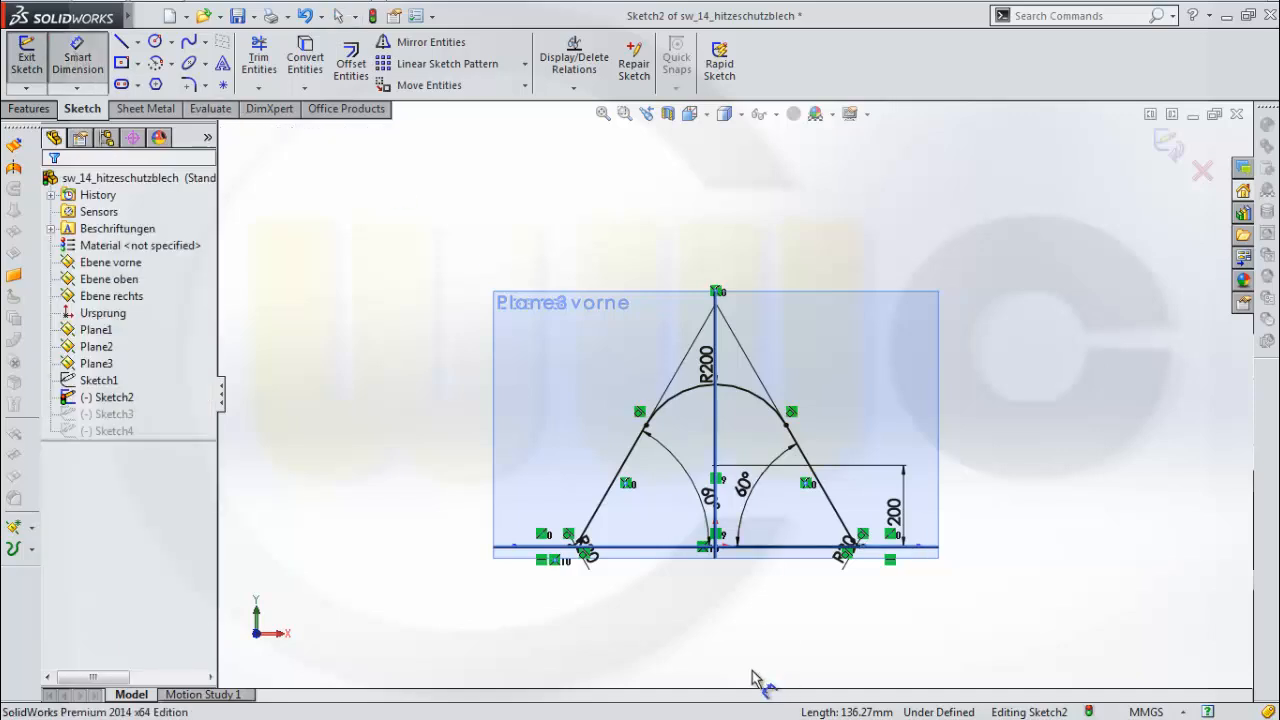
{"action": "left_click", "coordinate": [716, 548]}
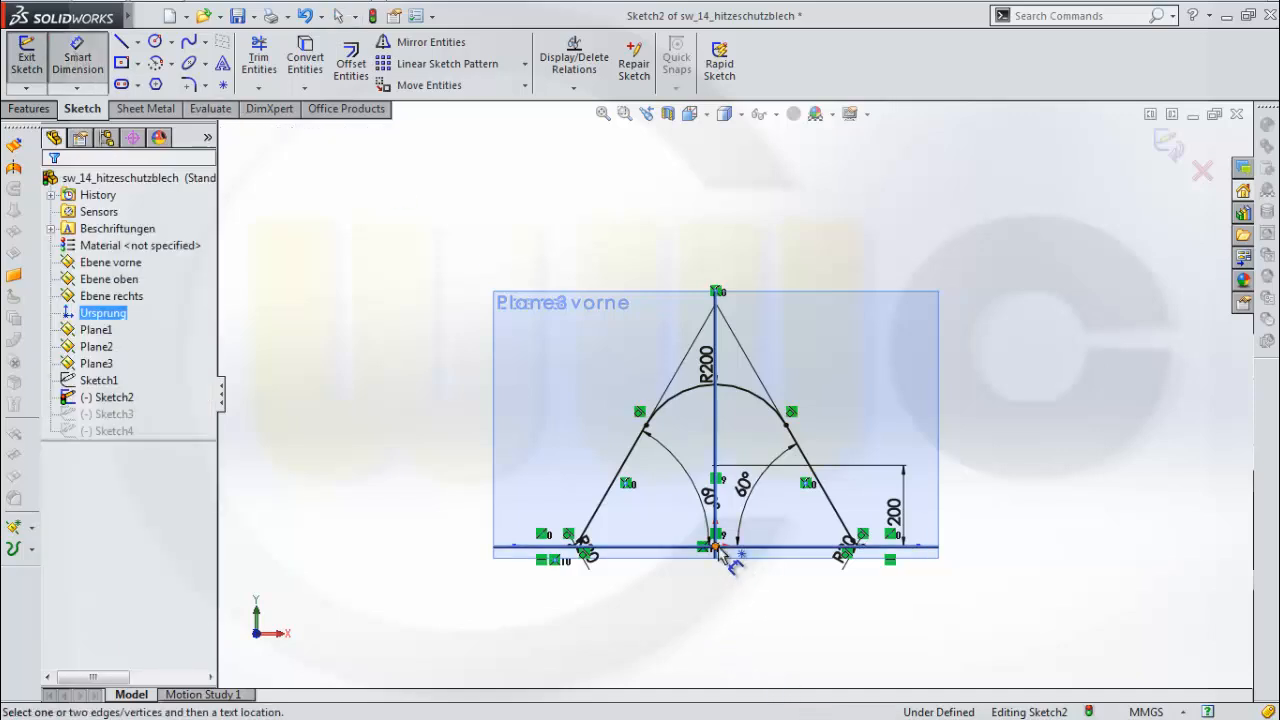
{"action": "left_click", "coordinate": [918, 549]}
{"action": "left_click", "coordinate": [860, 608]}
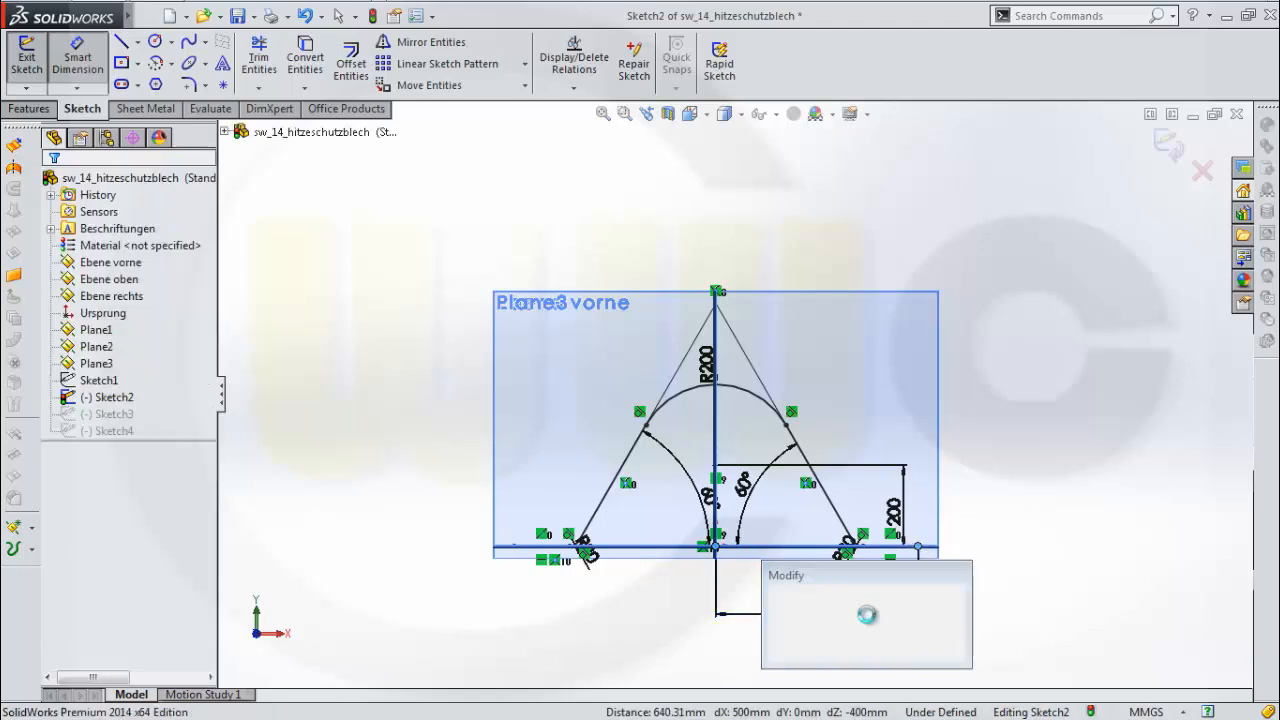
{"action": "key", "text": "Return"}
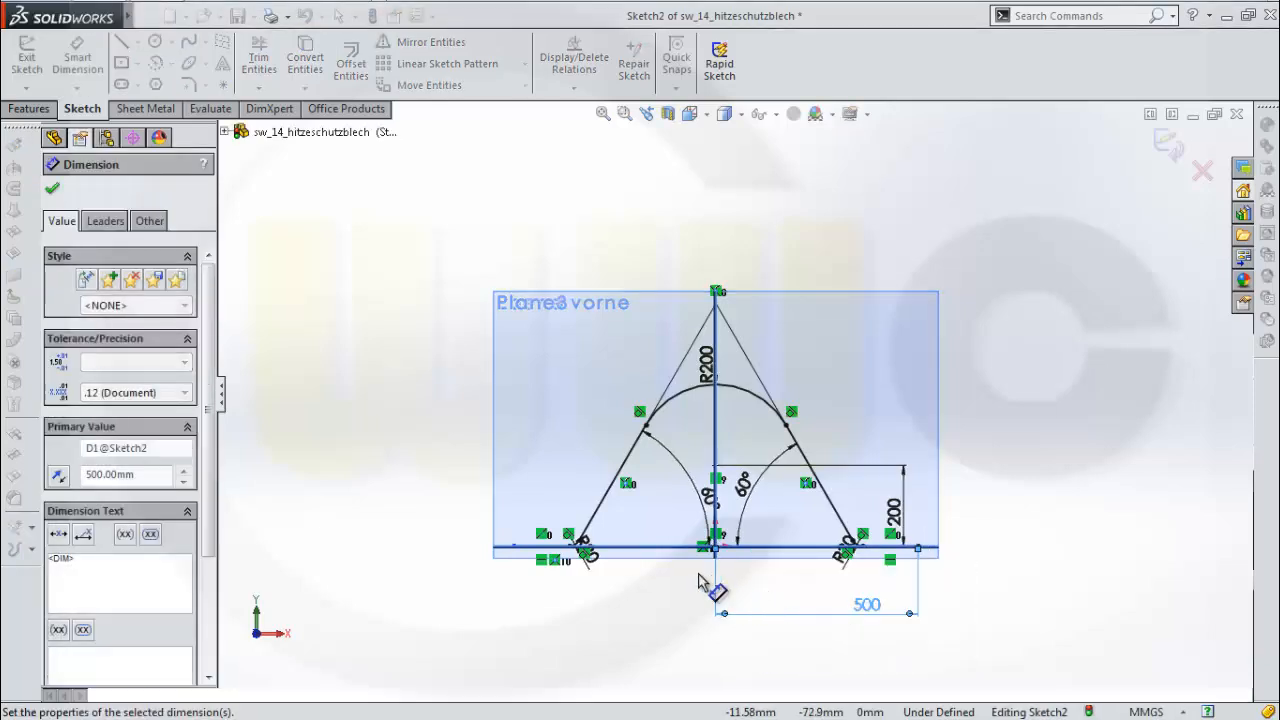
Add a 500 mm horizontal dimension between the left base line's outer endpoint and the origin
{"action": "left_click", "coordinate": [514, 547]}
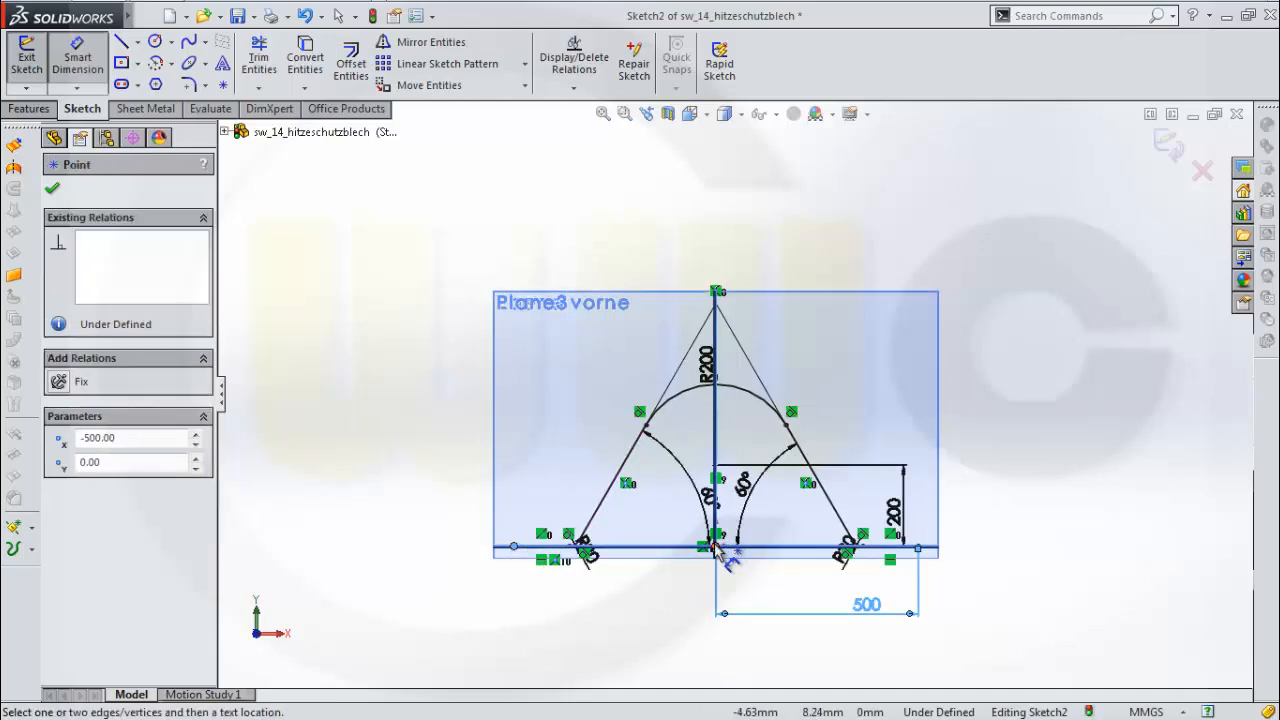
{"action": "left_click", "coordinate": [716, 548]}
{"action": "left_click", "coordinate": [698, 605]}
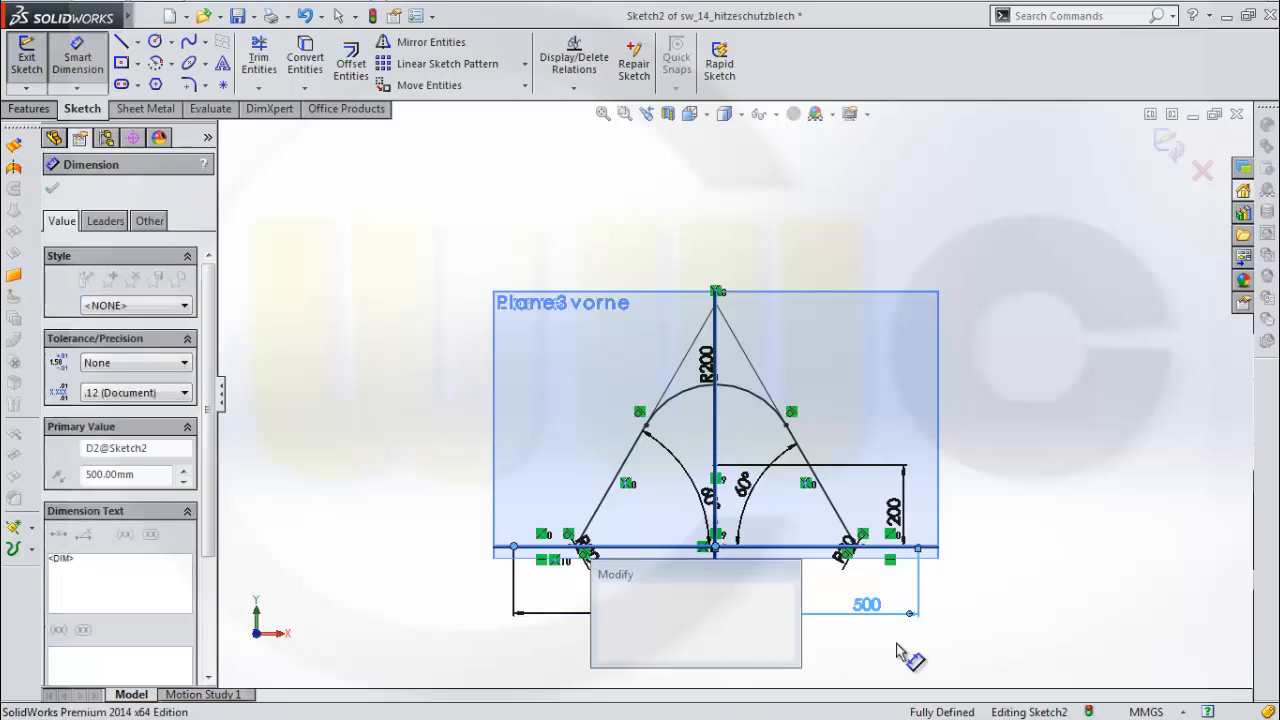
{"action": "key", "text": "Return"}
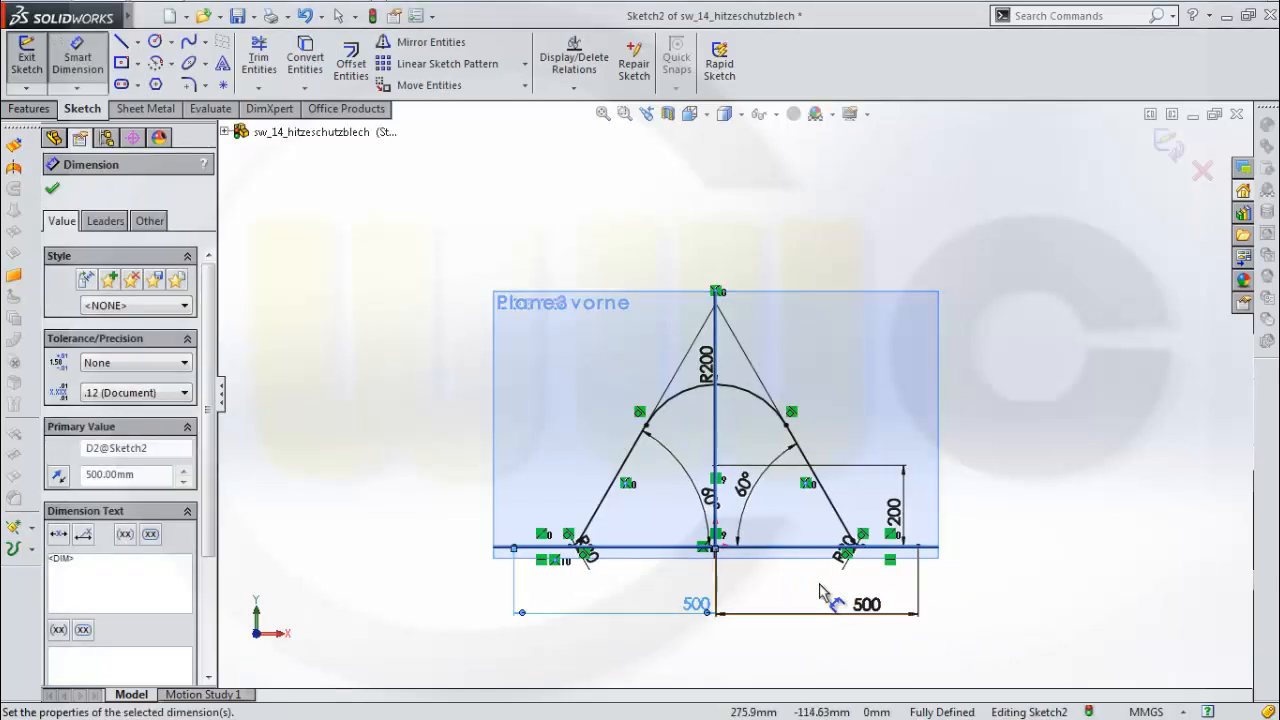
Set the angle of both sloped sides to the base lines to 65° in Sketch2
{"action": "left_click", "coordinate": [706, 500]}
{"action": "double_click", "coordinate": [707, 503]}
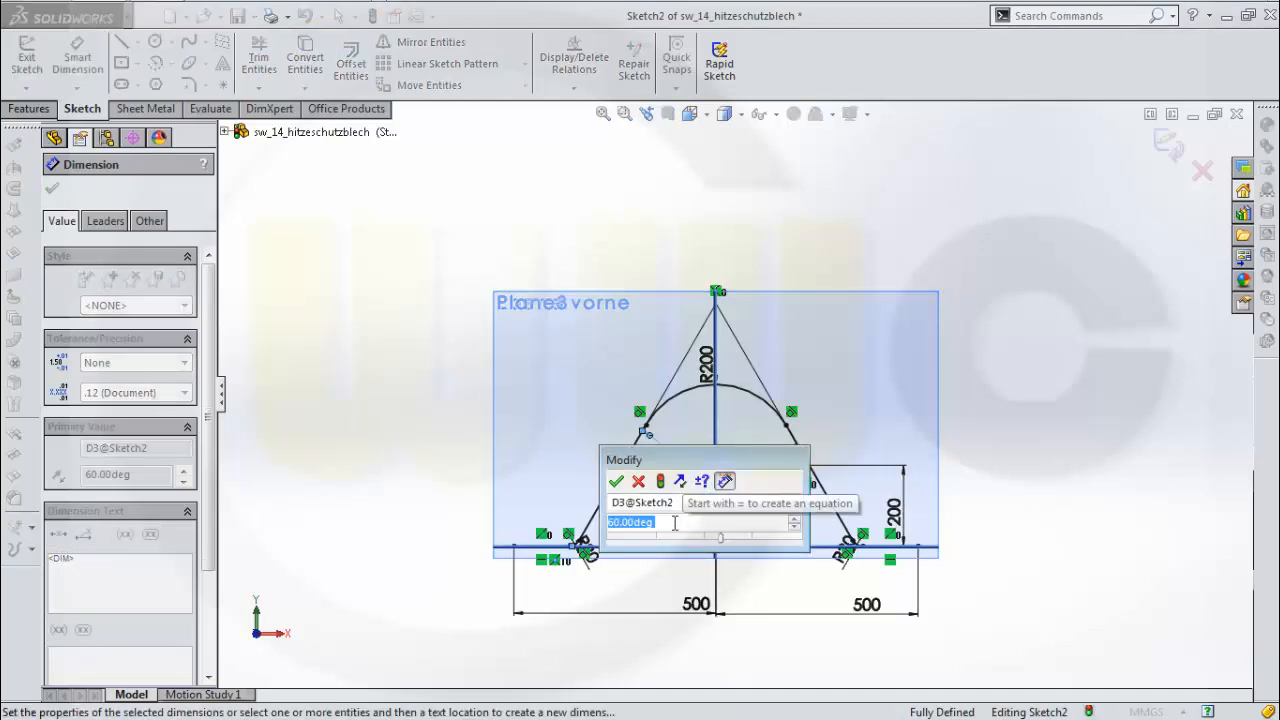
{"action": "type", "text": "65"}
{"action": "key", "text": "Return"}
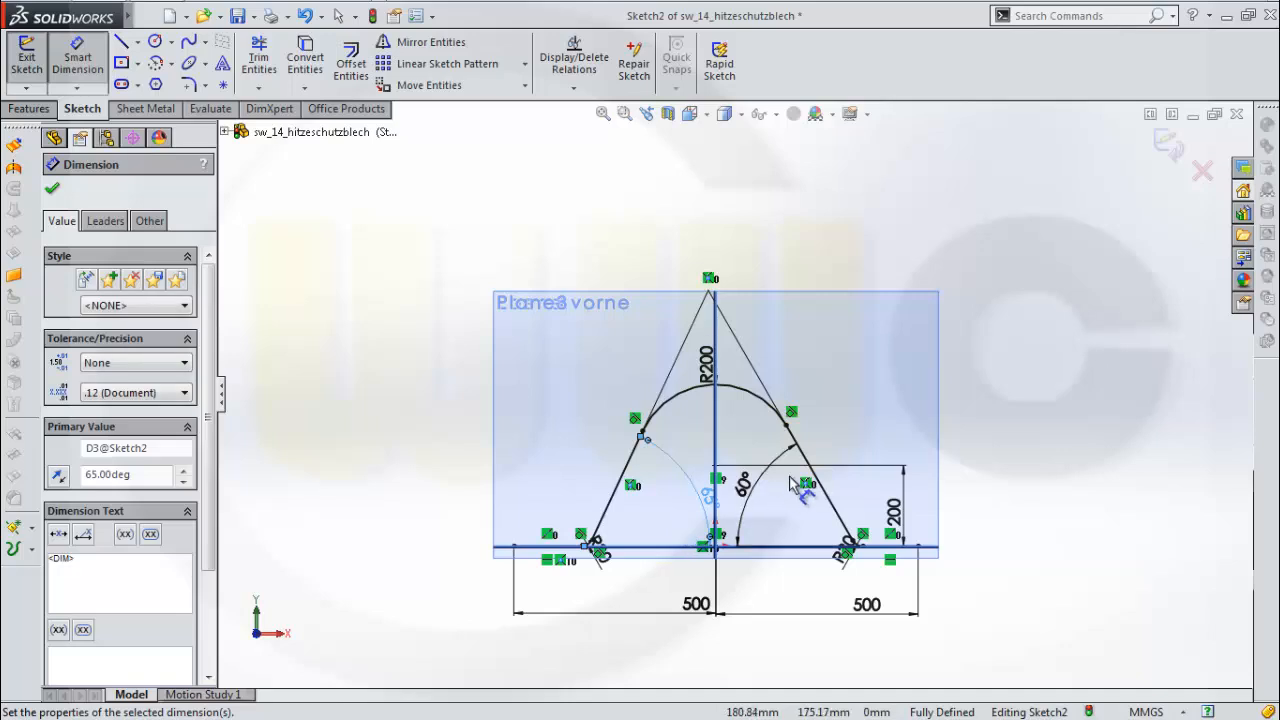
{"action": "double_click", "coordinate": [745, 490]}
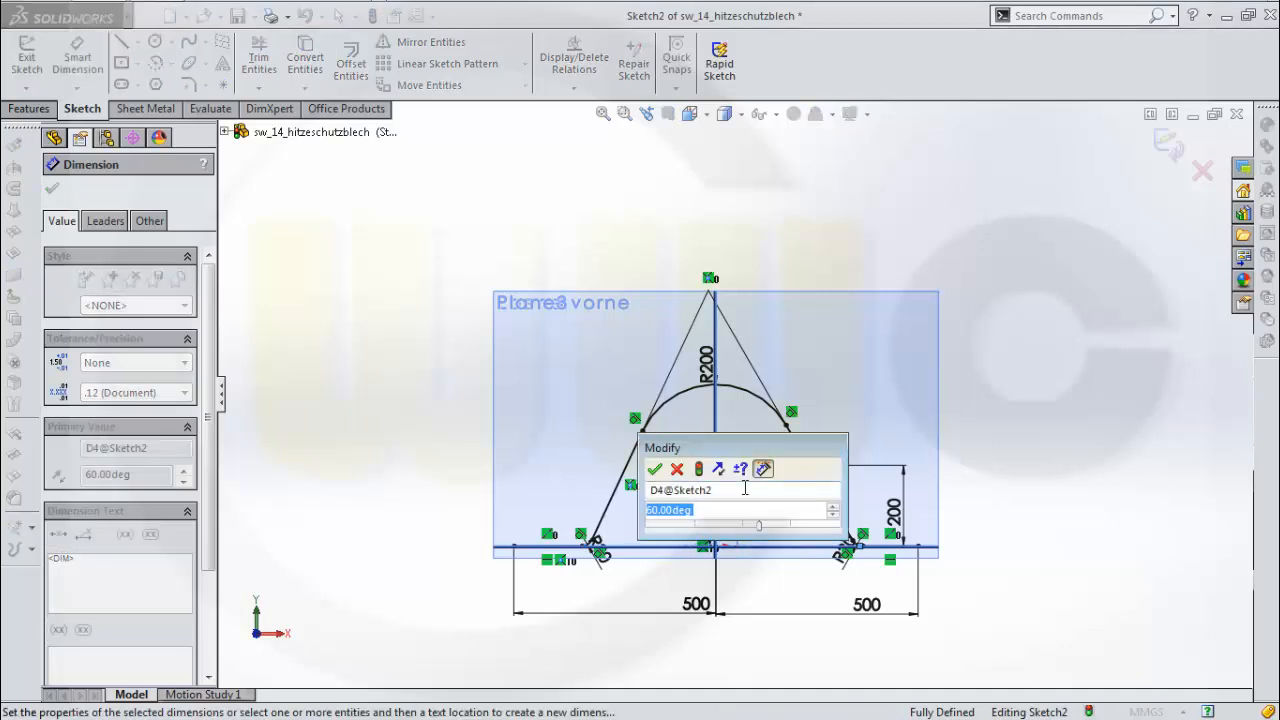
{"action": "type", "text": "65"}
{"action": "key", "text": "Return"}
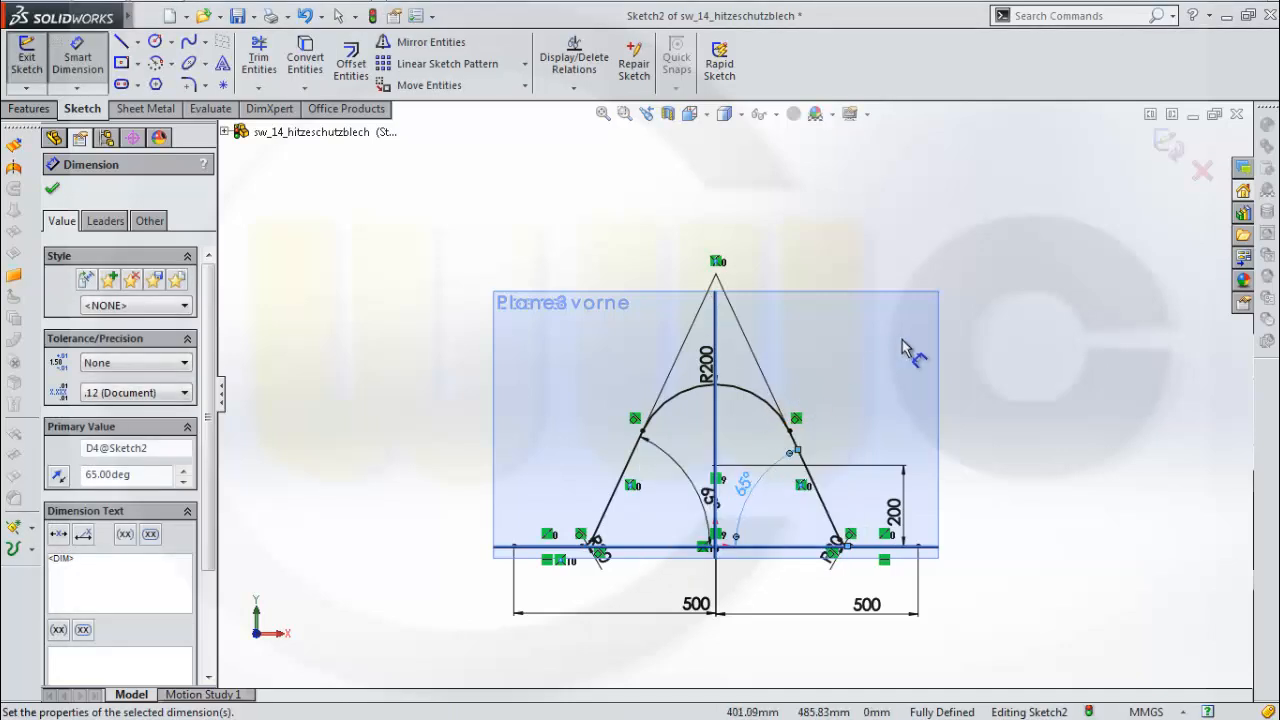
Set the peak arc's radius to 160 mm
{"action": "left_click", "coordinate": [705, 374]}
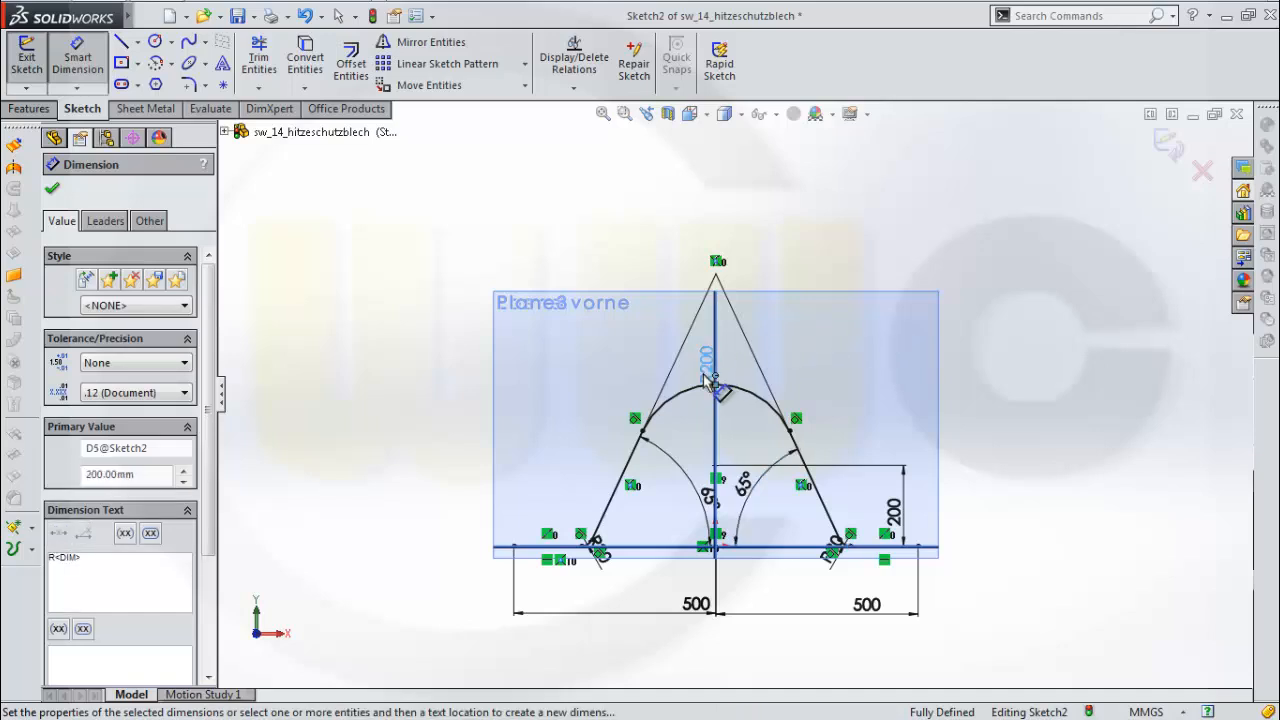
{"action": "double_click", "coordinate": [703, 374]}
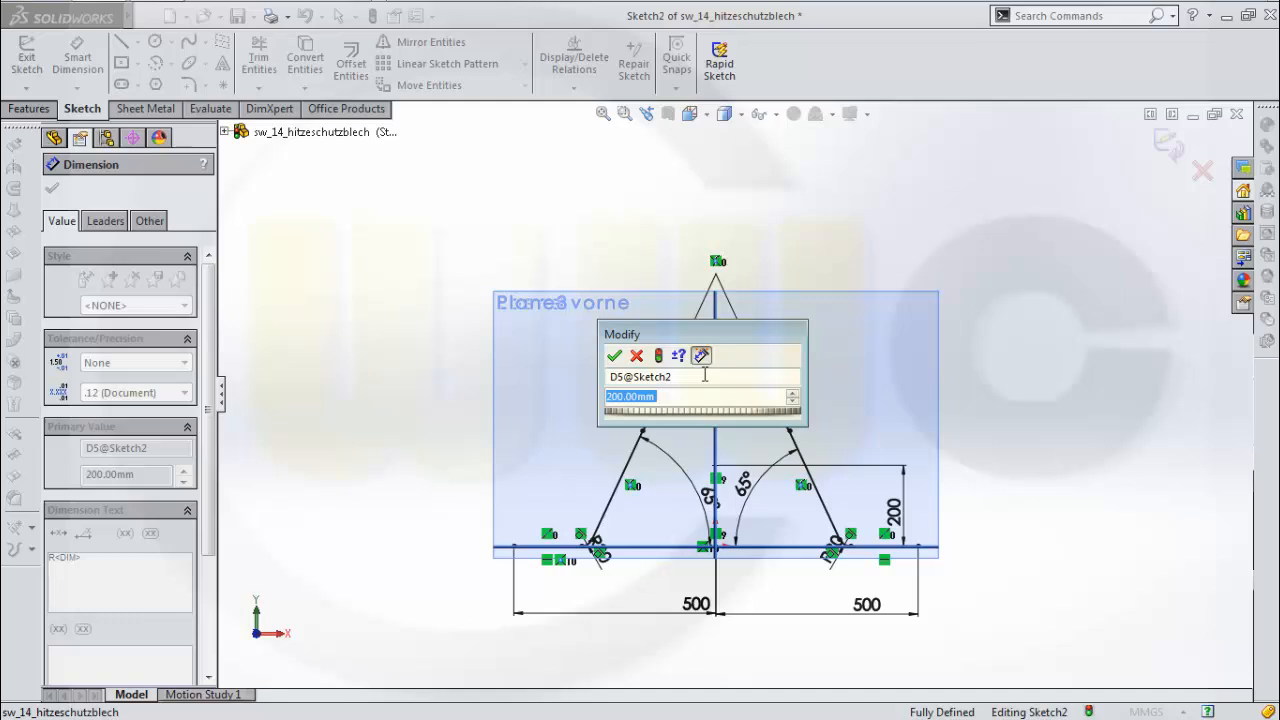
{"action": "type", "text": "1"}
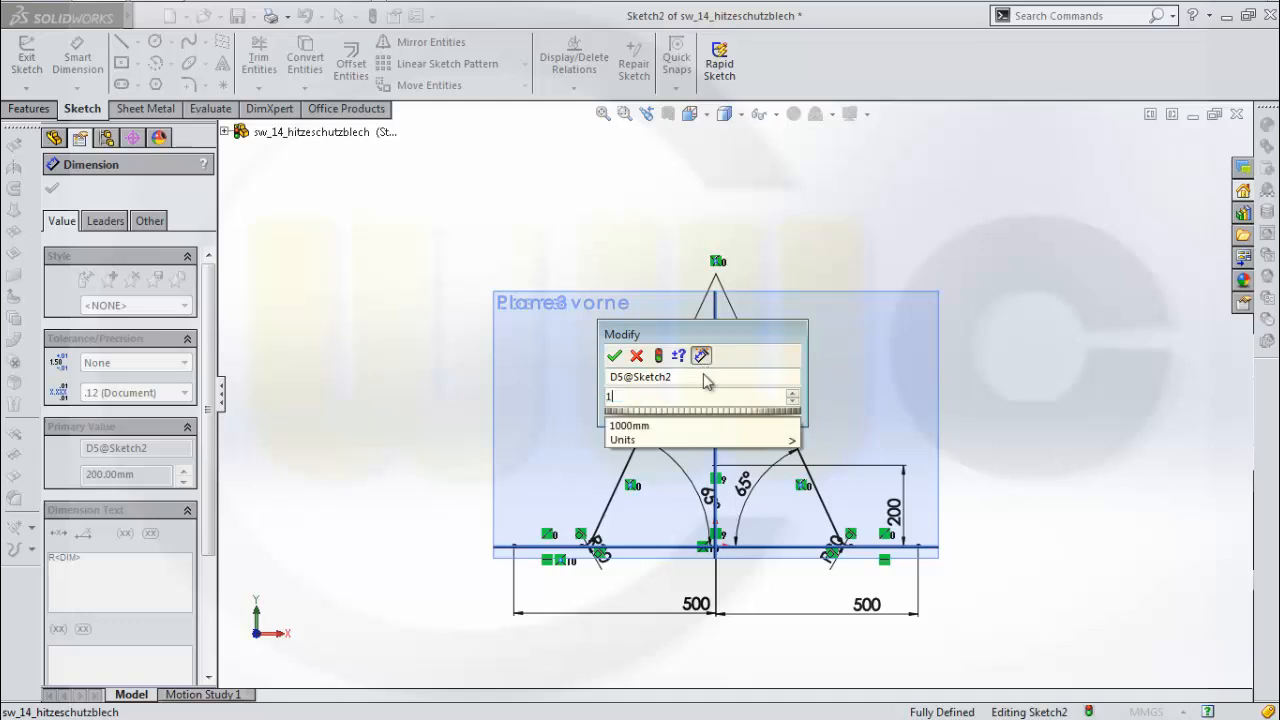
{"action": "type", "text": "60"}
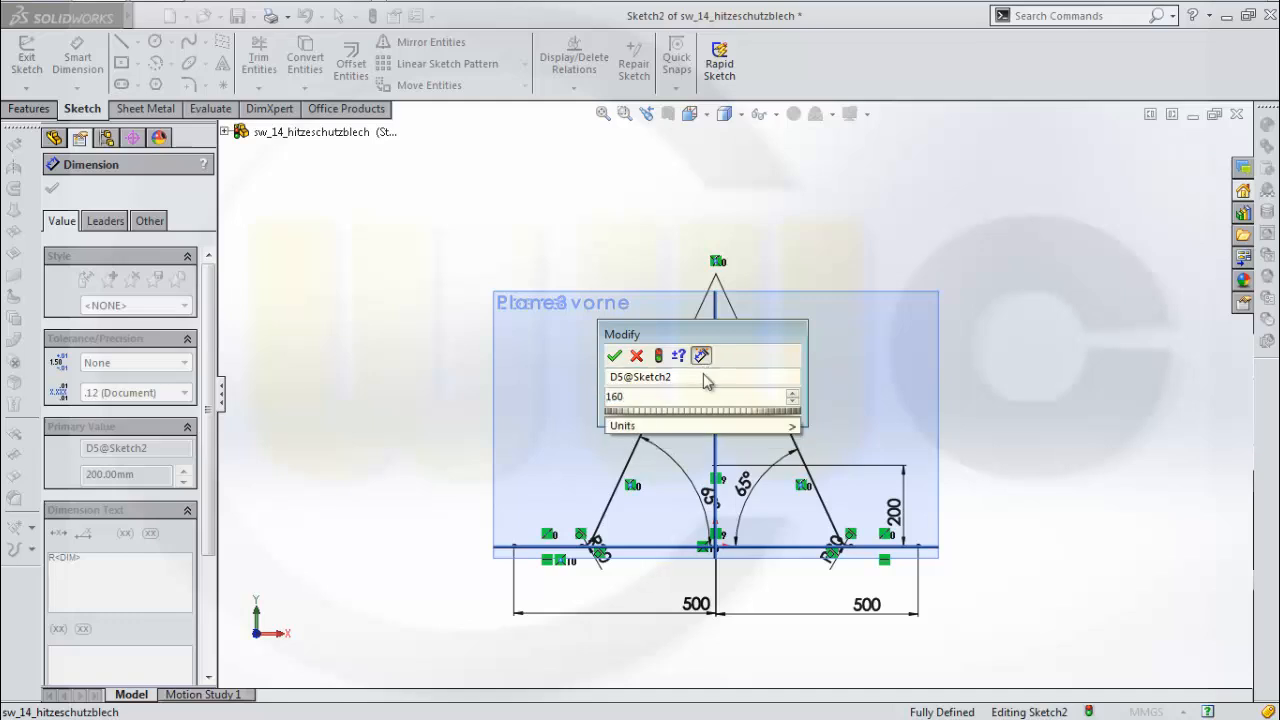
{"action": "key", "text": "Return"}
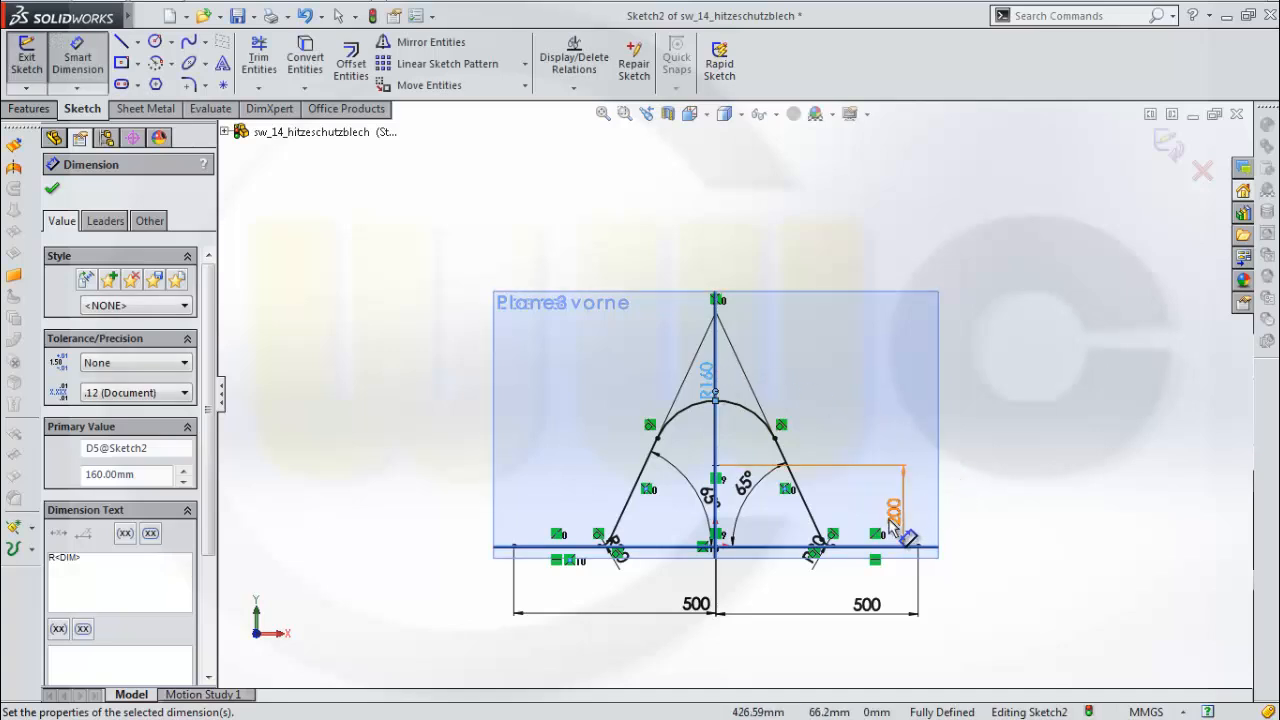
Keep the vertical dimension of the arc's height at 200 mm and finish editing Sketch2
{"action": "left_click", "coordinate": [894, 515]}
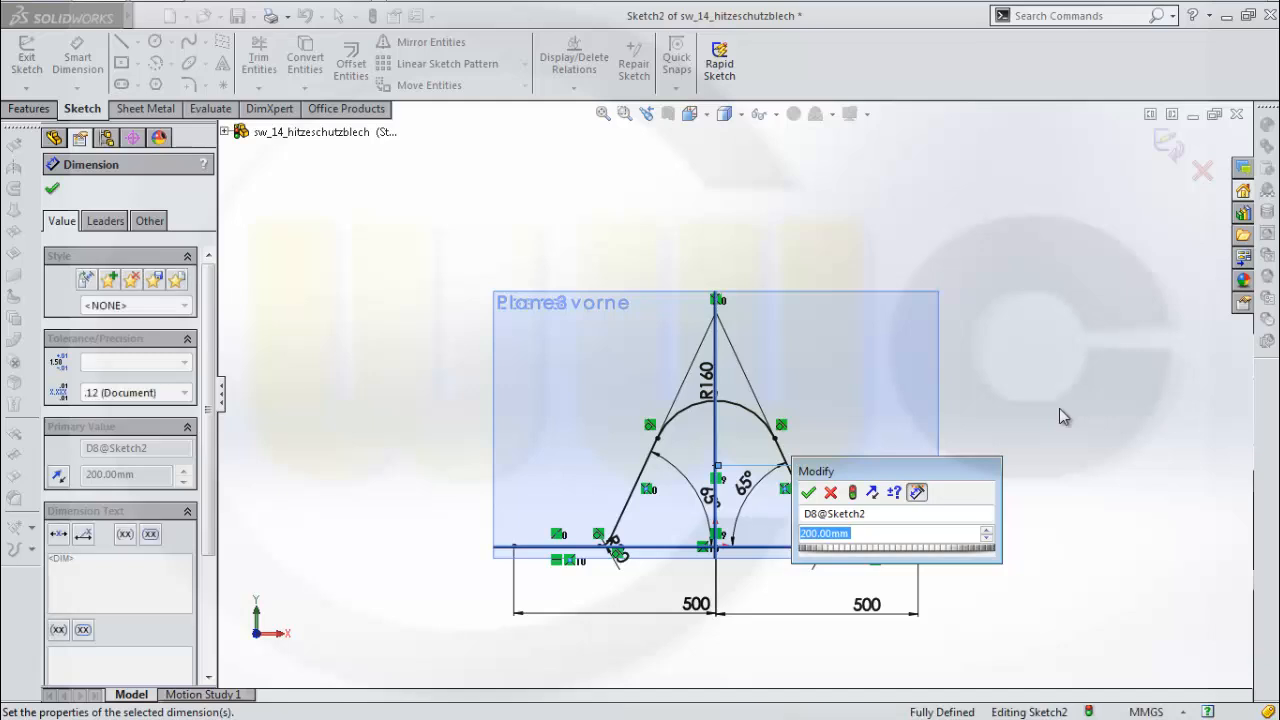
{"action": "key", "text": "Return"}
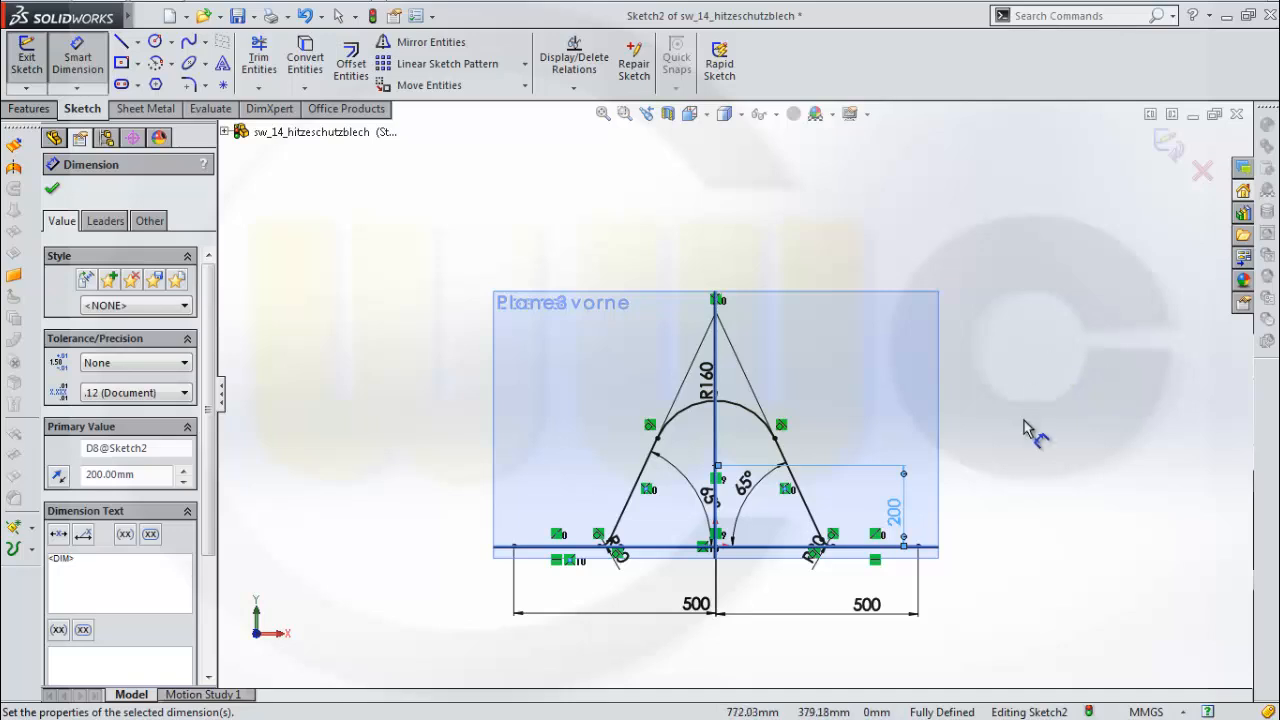
{"action": "left_click", "coordinate": [1195, 172]}
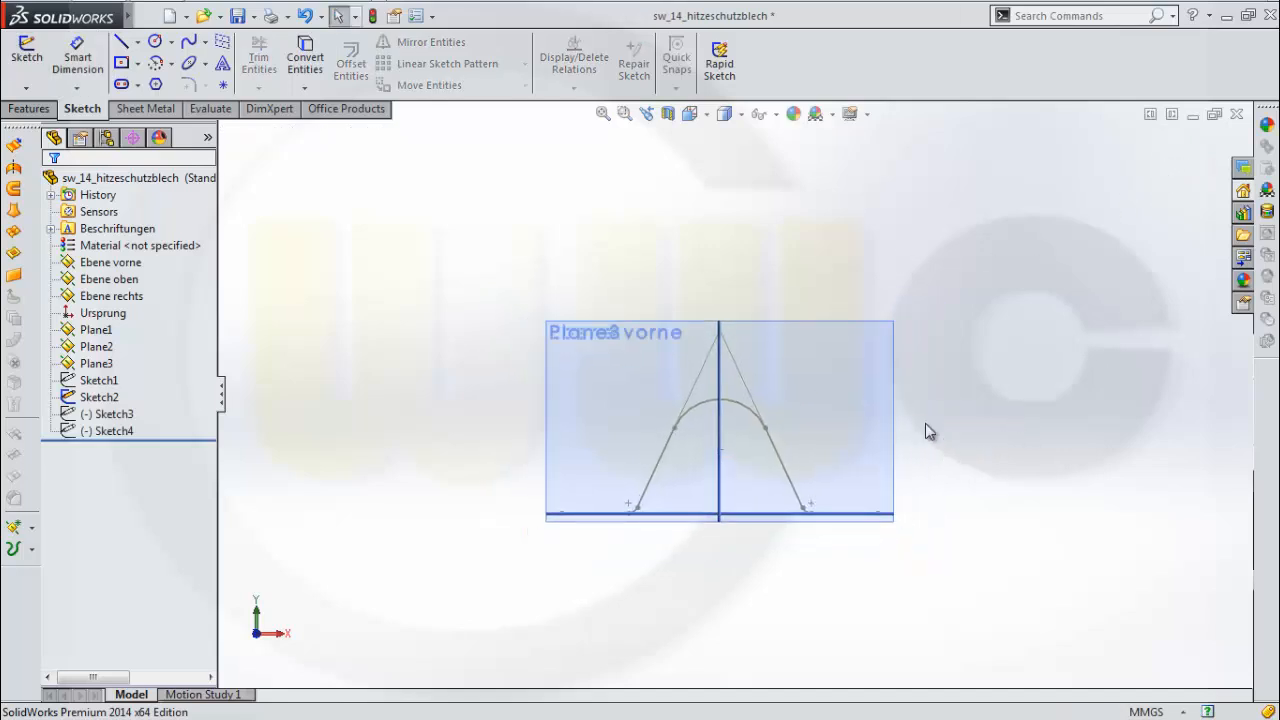
Show the hidden Sketch3 on Plane2 and open it for editing
{"action": "middle_click_drag", "start_coordinate": [929, 431], "coordinate": [880, 441]}
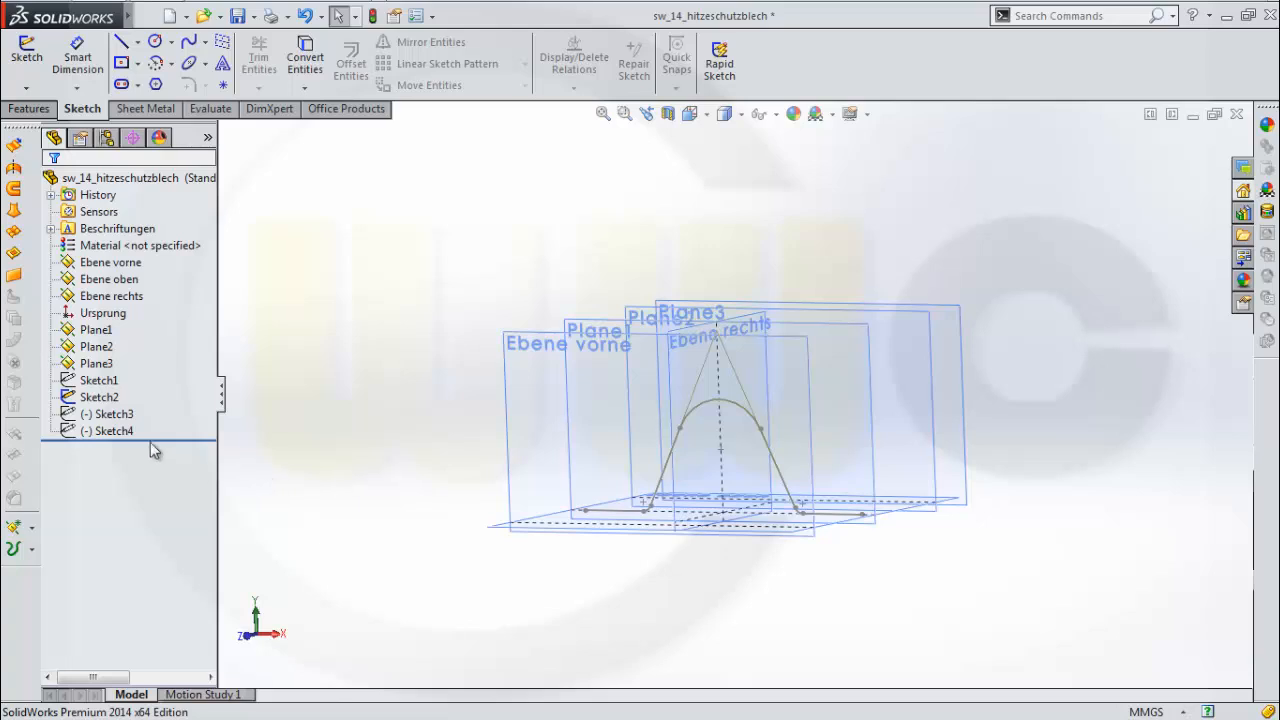
{"action": "left_click", "coordinate": [115, 397]}
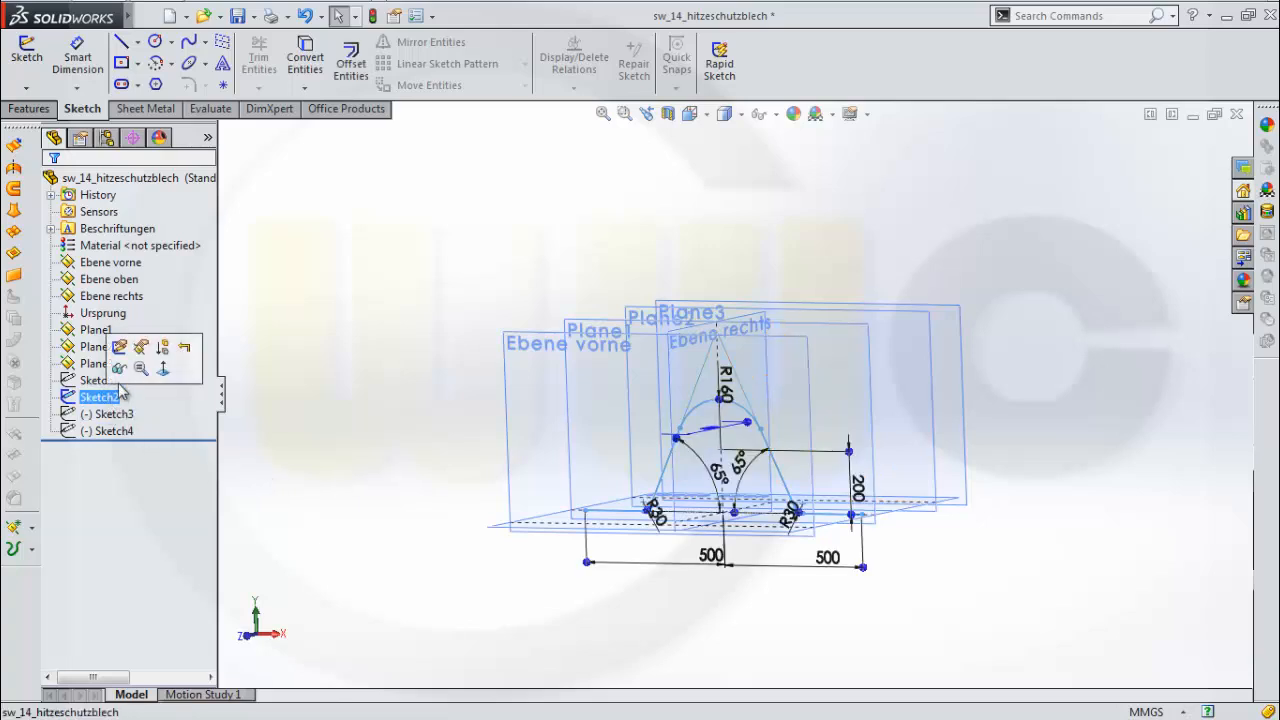
{"action": "left_click", "coordinate": [110, 414]}
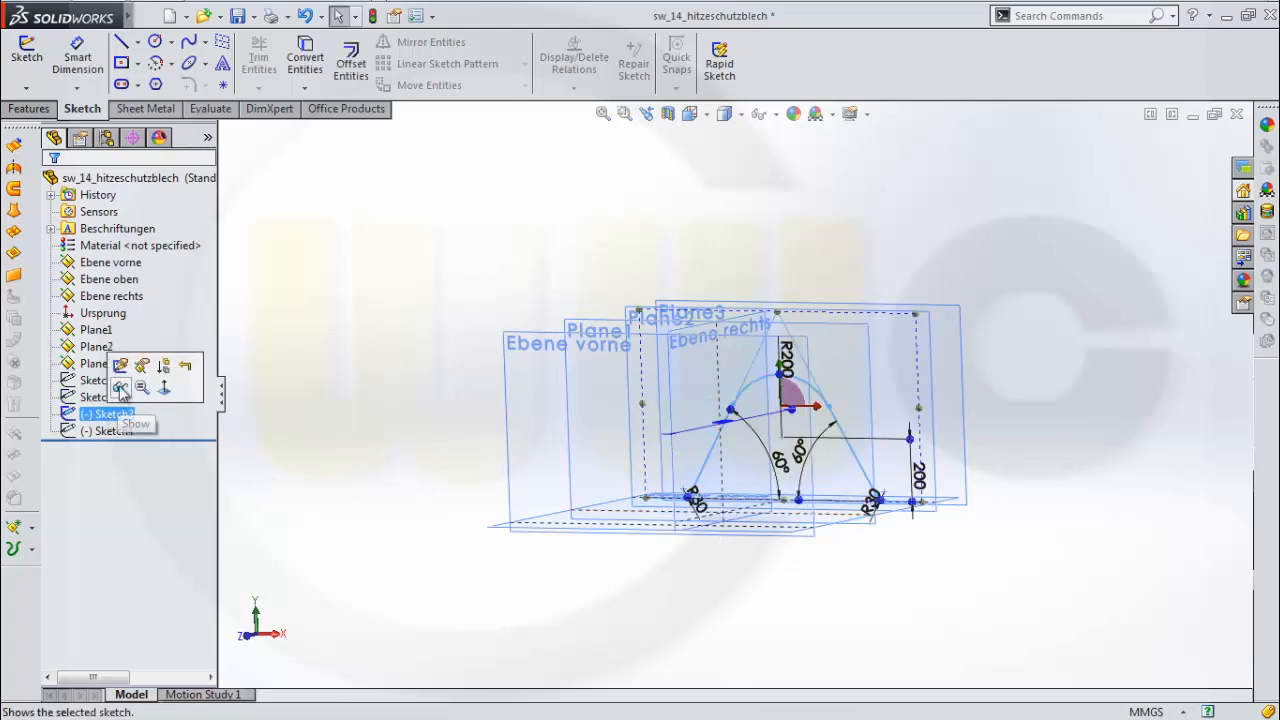
{"action": "left_click", "coordinate": [120, 388]}
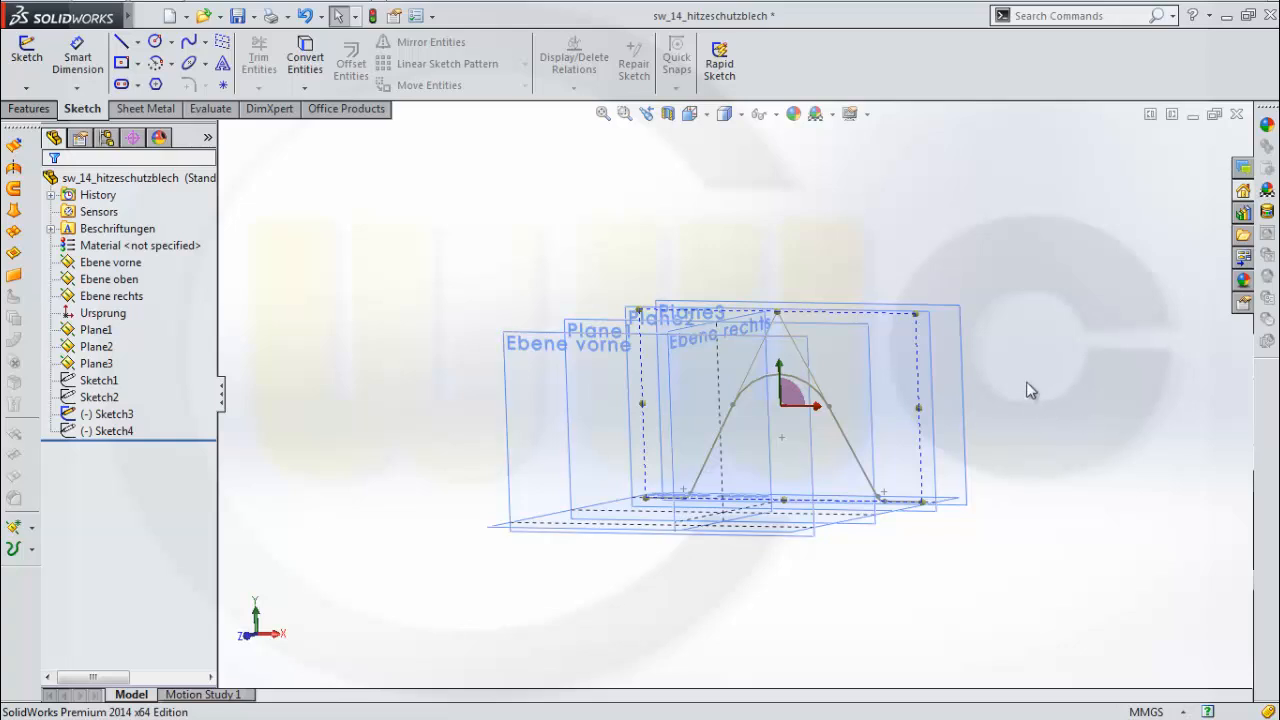
{"action": "left_click", "coordinate": [105, 413]}
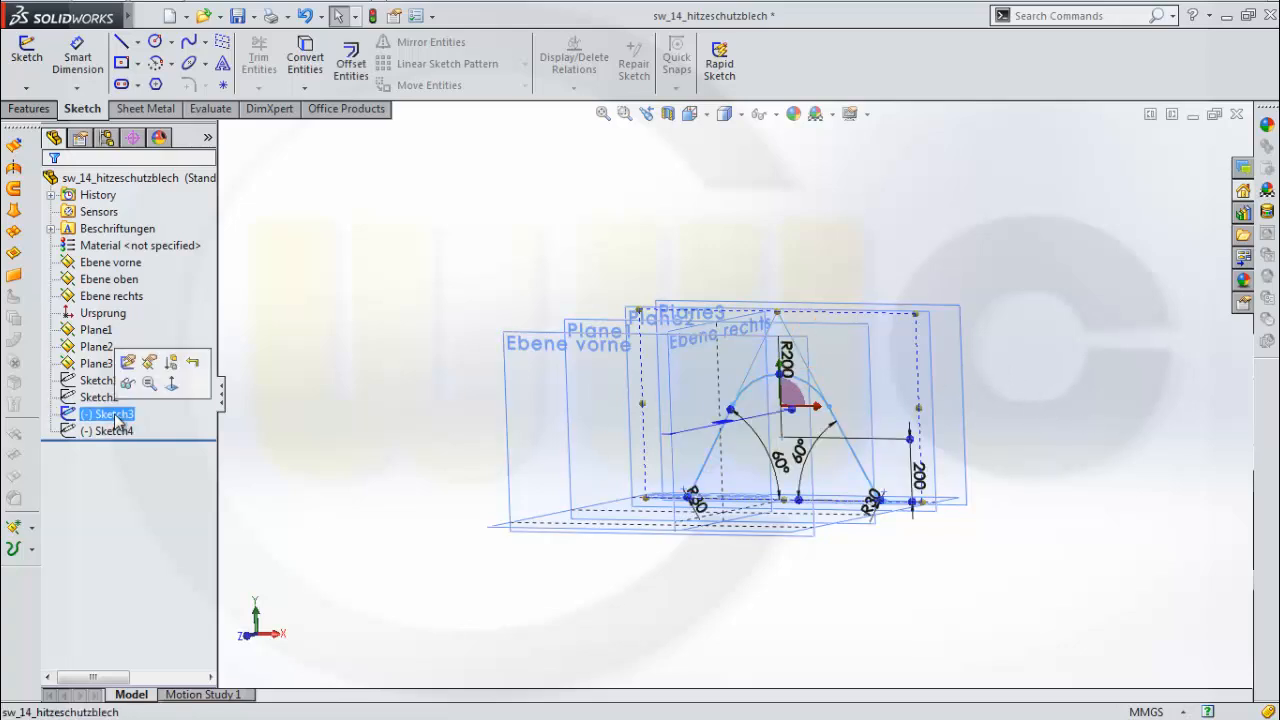
{"action": "left_click", "coordinate": [97, 397], "text": "ctrl"}
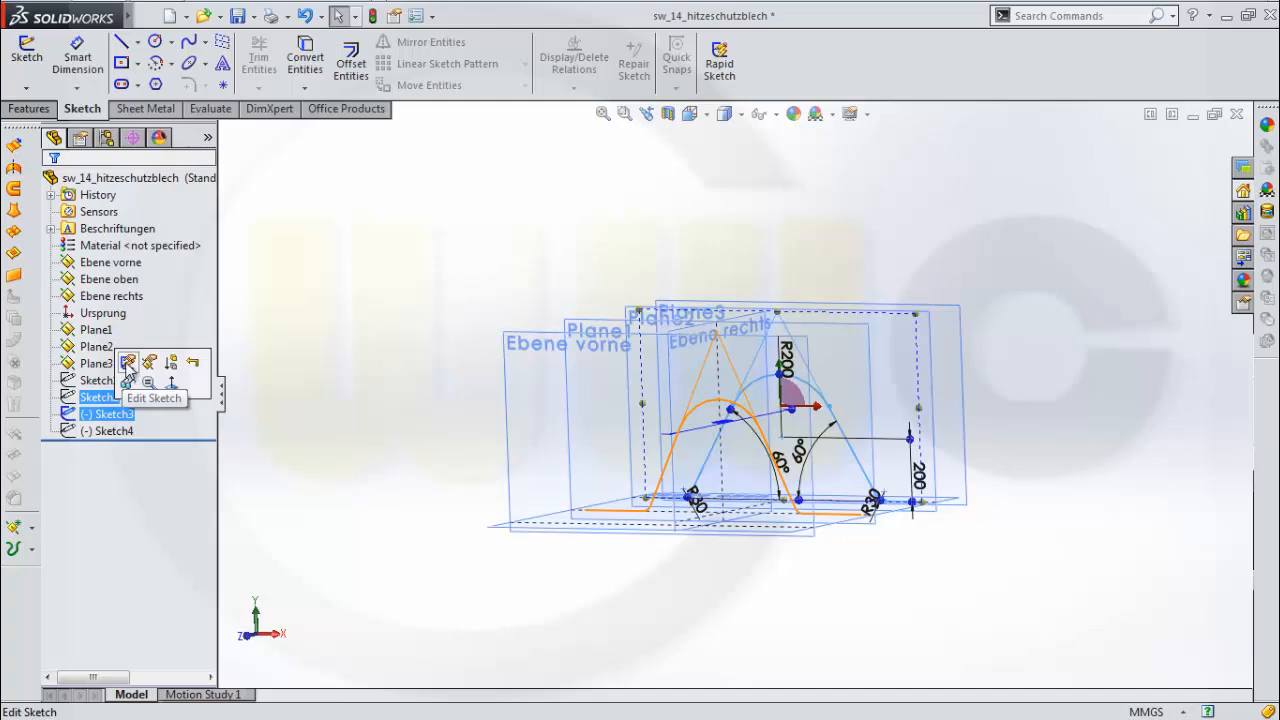
{"action": "left_click", "coordinate": [127, 363]}
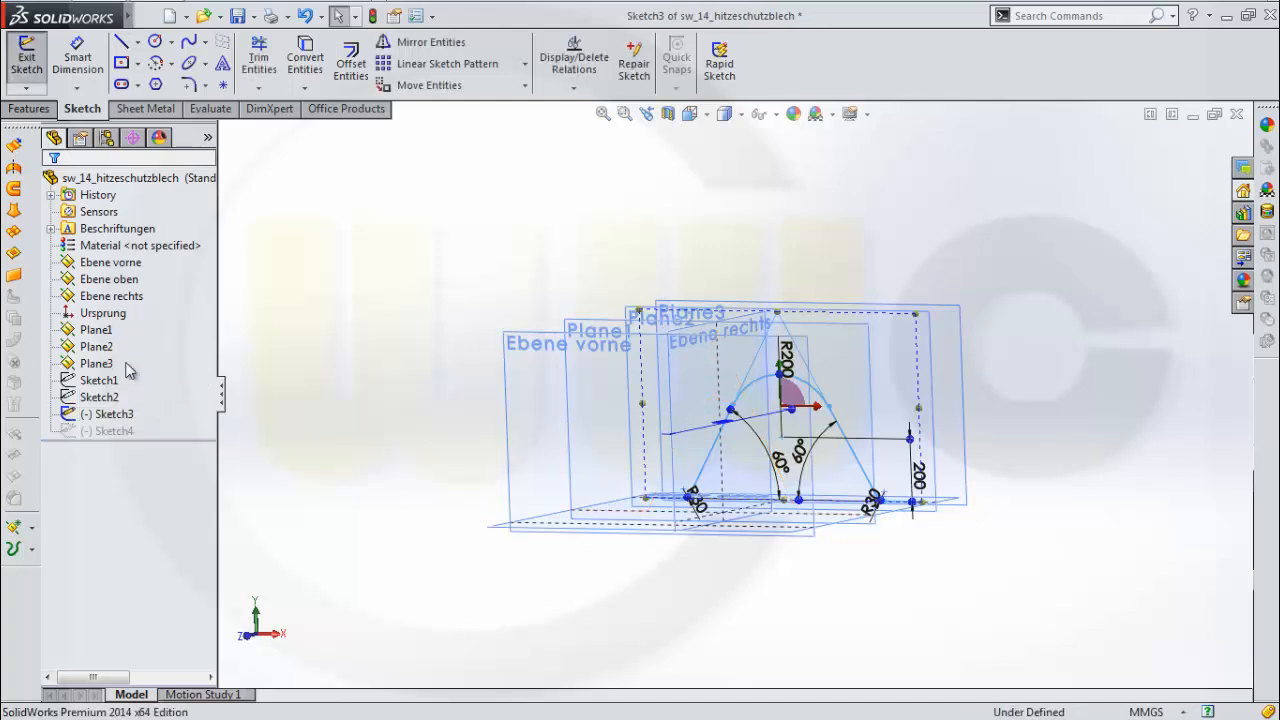
View Sketch3 face-on and dimension the left base line's outer end 500 mm horizontally from the origin
{"action": "left_click", "coordinate": [690, 114]}
{"action": "left_click", "coordinate": [789, 207]}
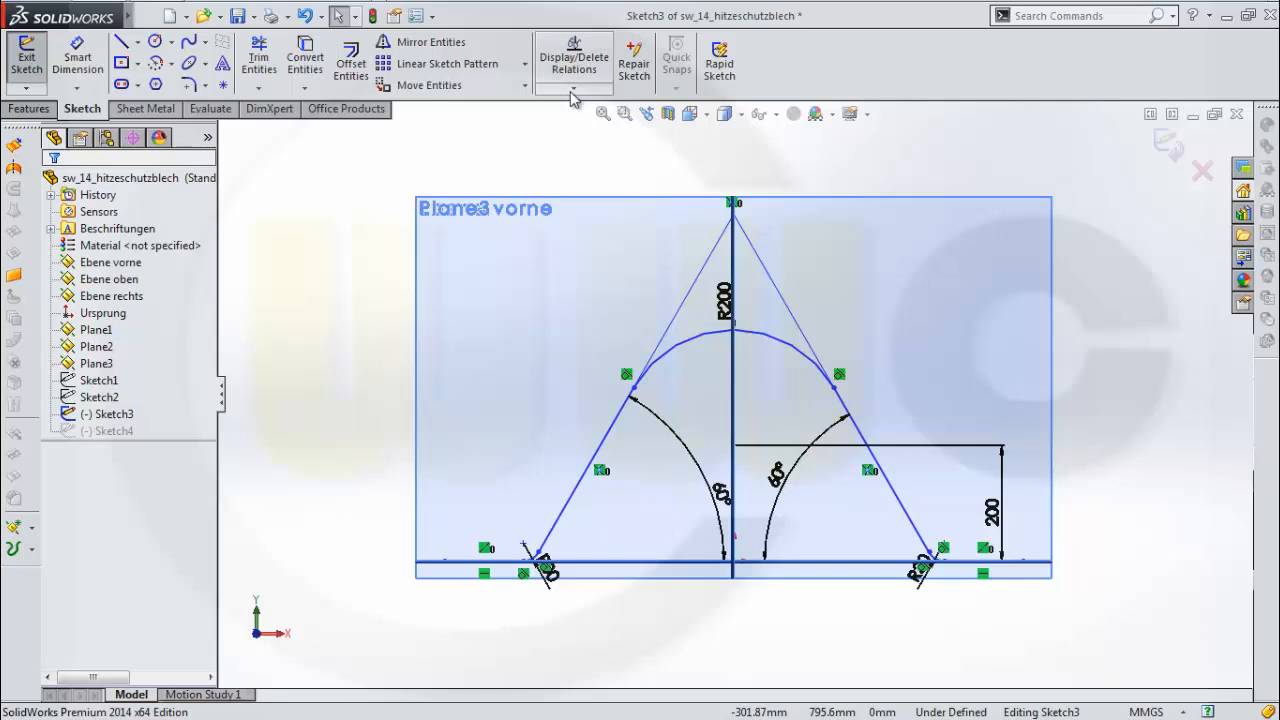
{"action": "left_click", "coordinate": [65, 77]}
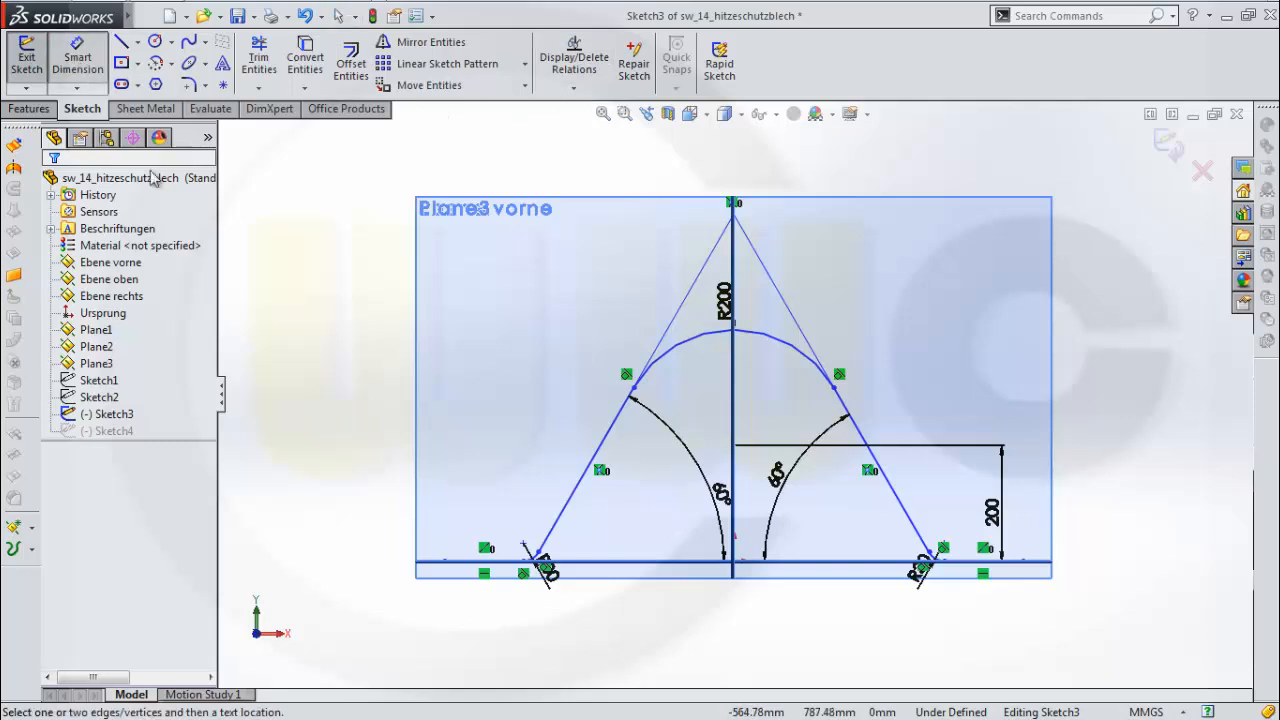
{"action": "left_click", "coordinate": [445, 562]}
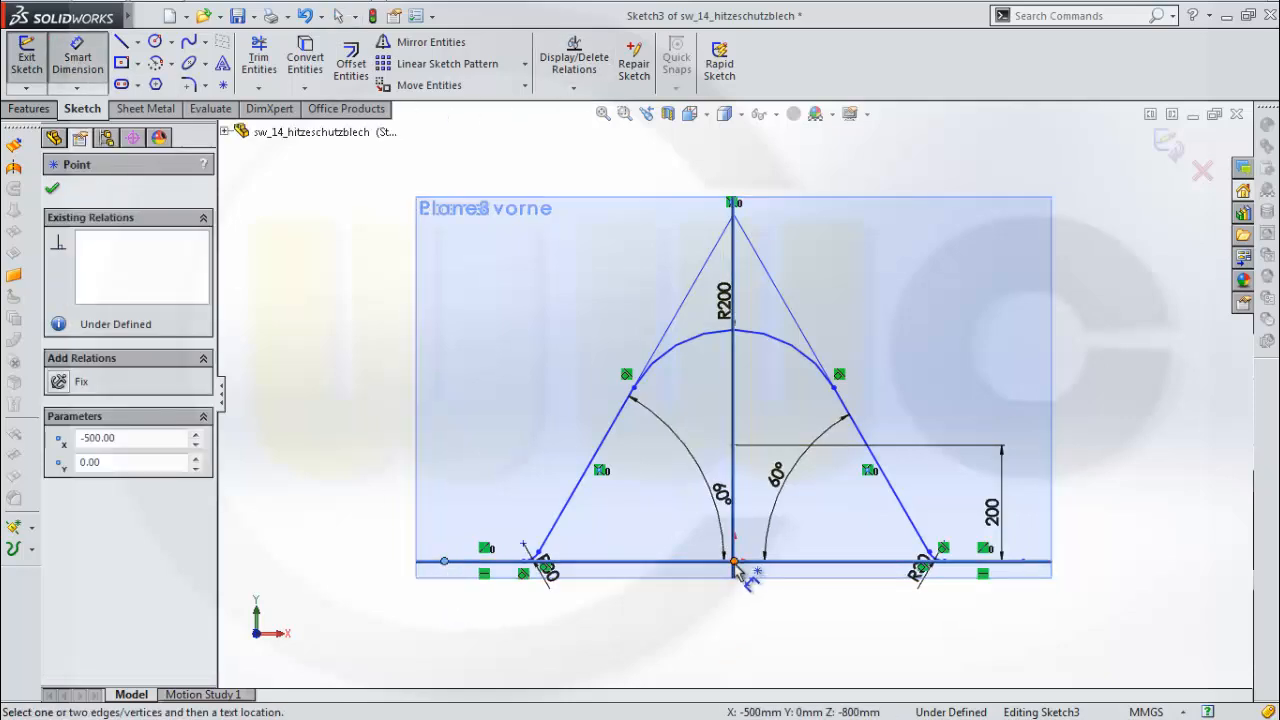
{"action": "left_click", "coordinate": [734, 563]}
{"action": "left_click", "coordinate": [692, 630]}
{"action": "key", "text": "Return"}
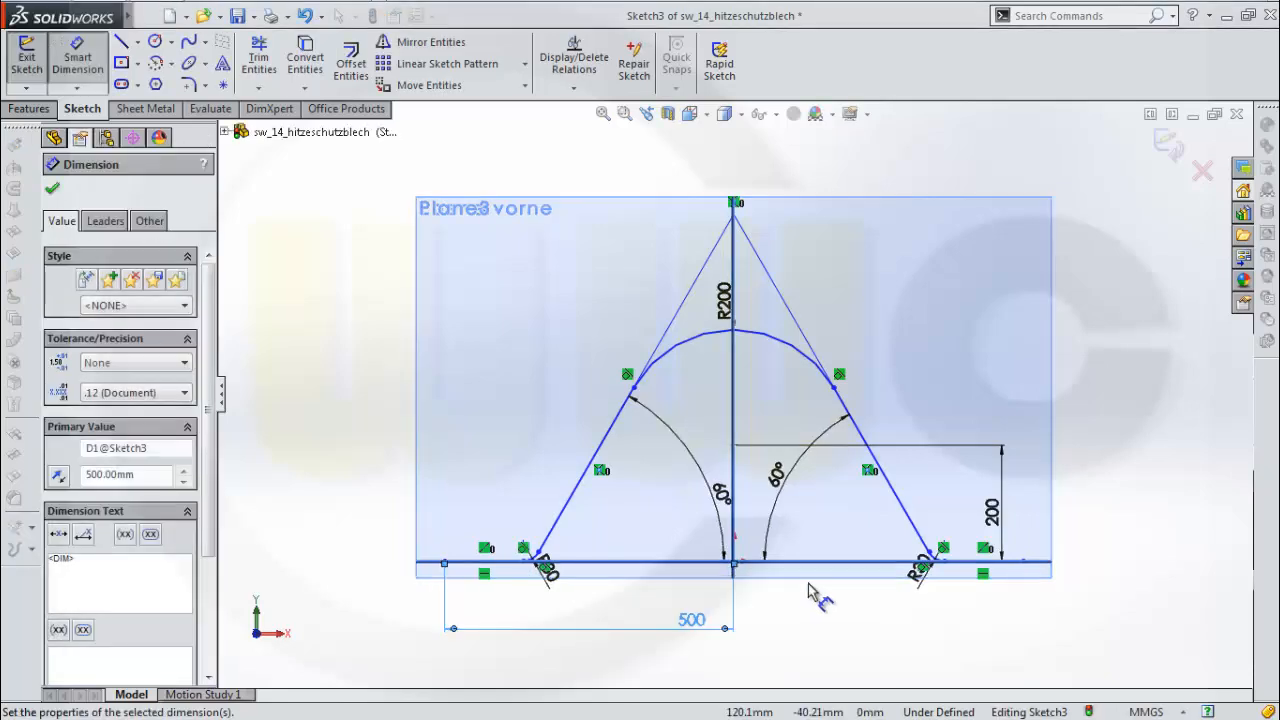
Dimension the right base line's outer end 500 mm horizontally from the origin
{"action": "left_click", "coordinate": [1022, 561]}
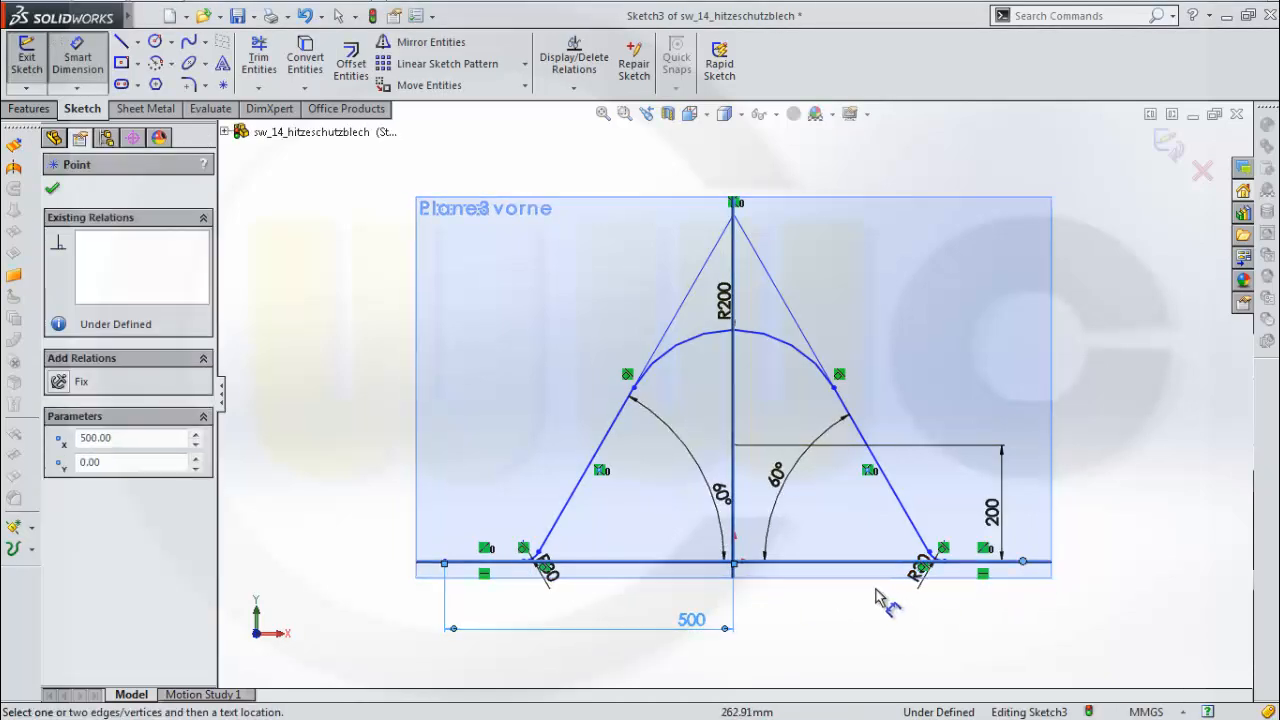
{"action": "left_click", "coordinate": [735, 565]}
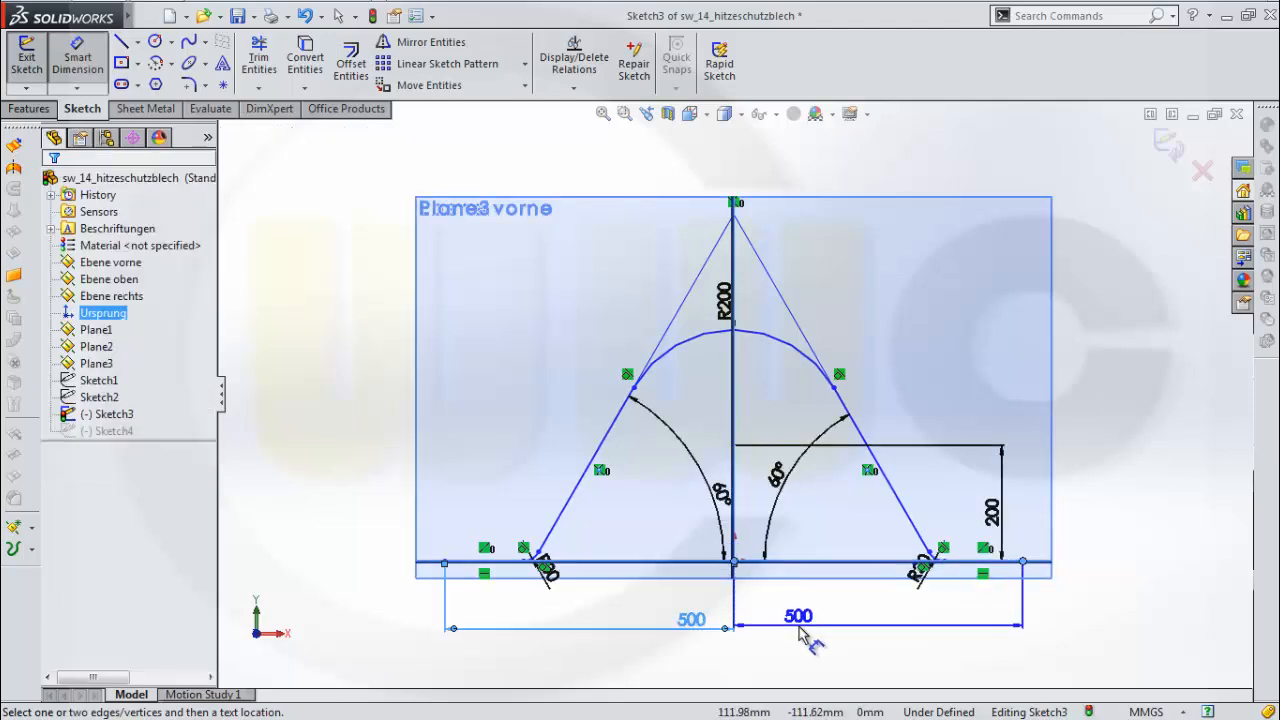
{"action": "left_click", "coordinate": [799, 628]}
{"action": "key", "text": "Return"}
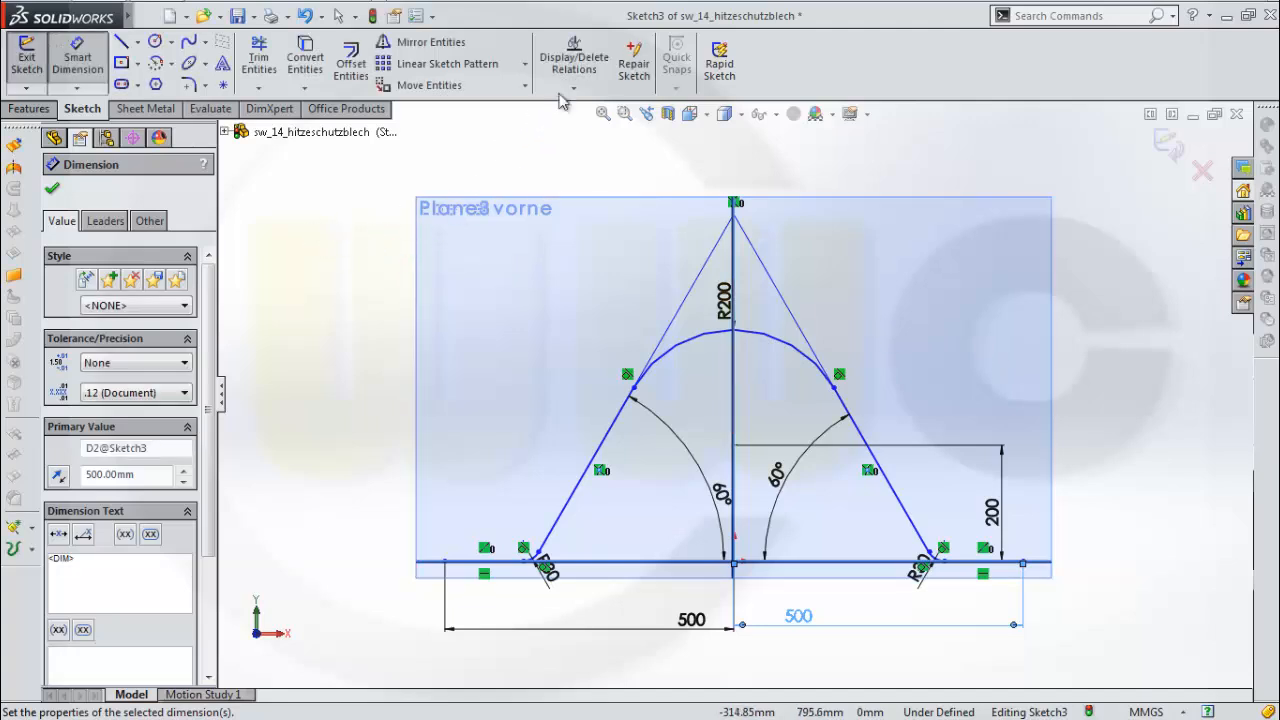
{"action": "left_click", "coordinate": [574, 87]}
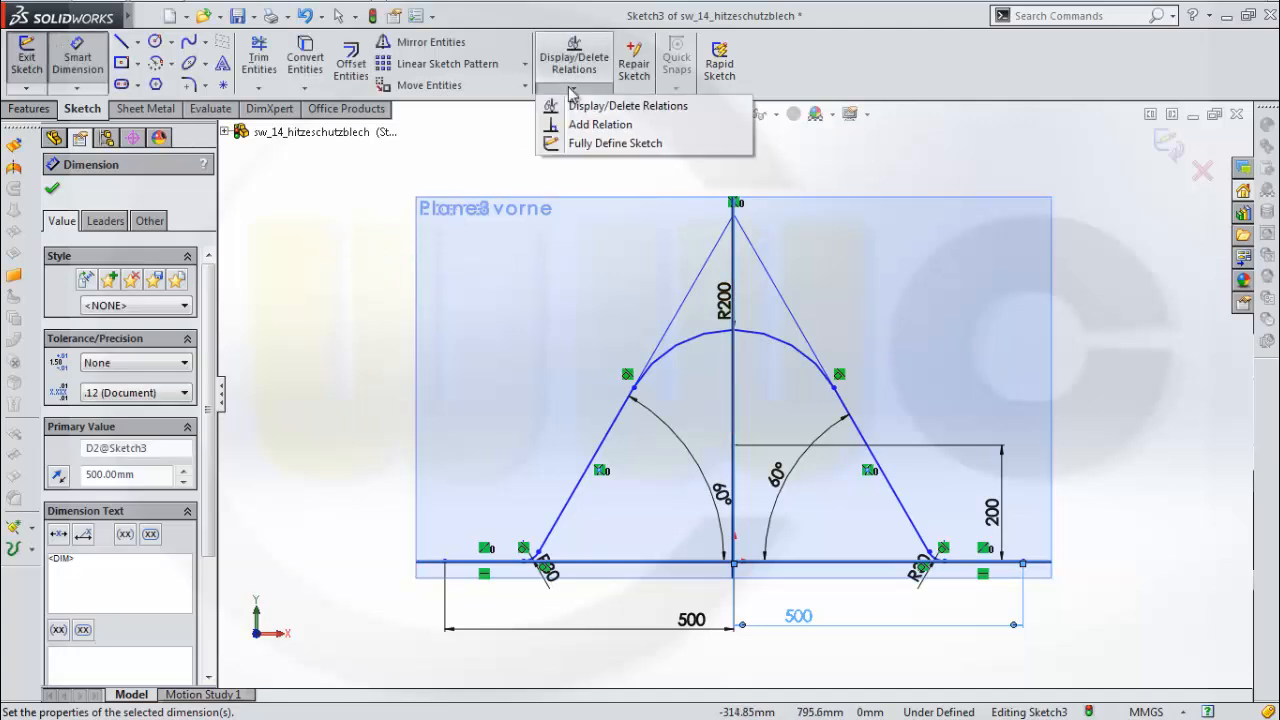
{"action": "left_click", "coordinate": [610, 126]}
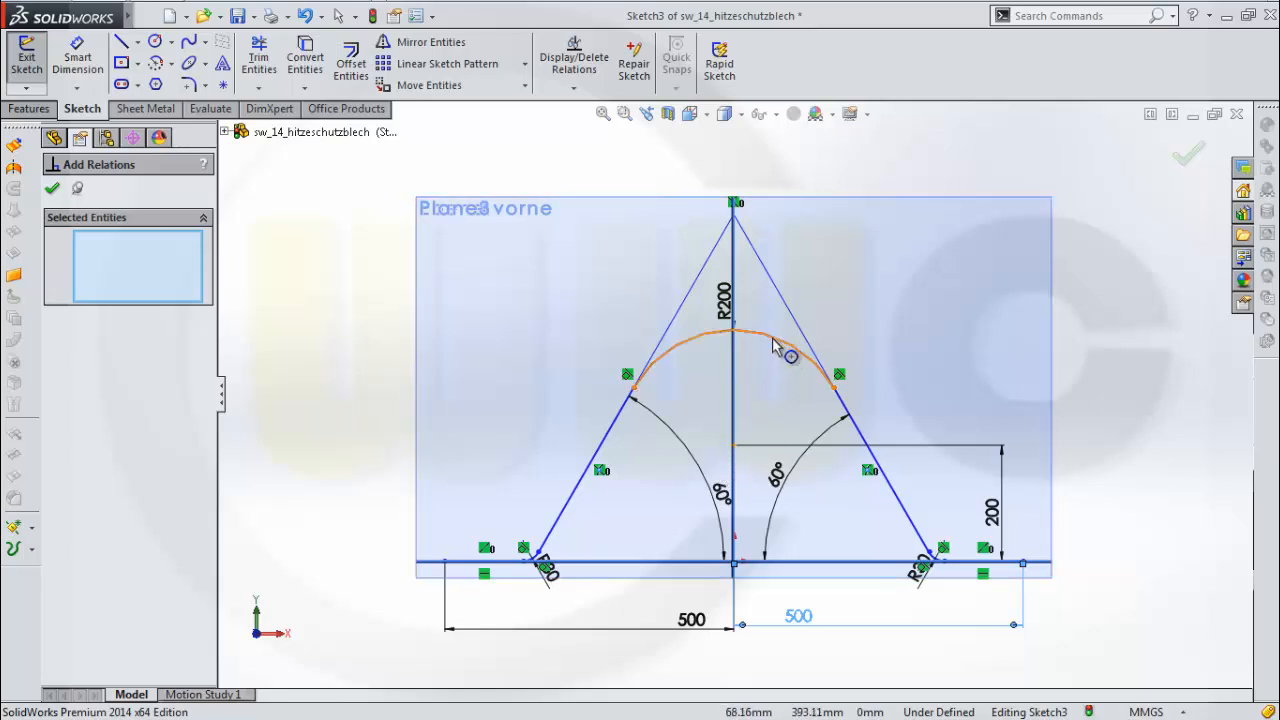
{"action": "left_click", "coordinate": [733, 446]}
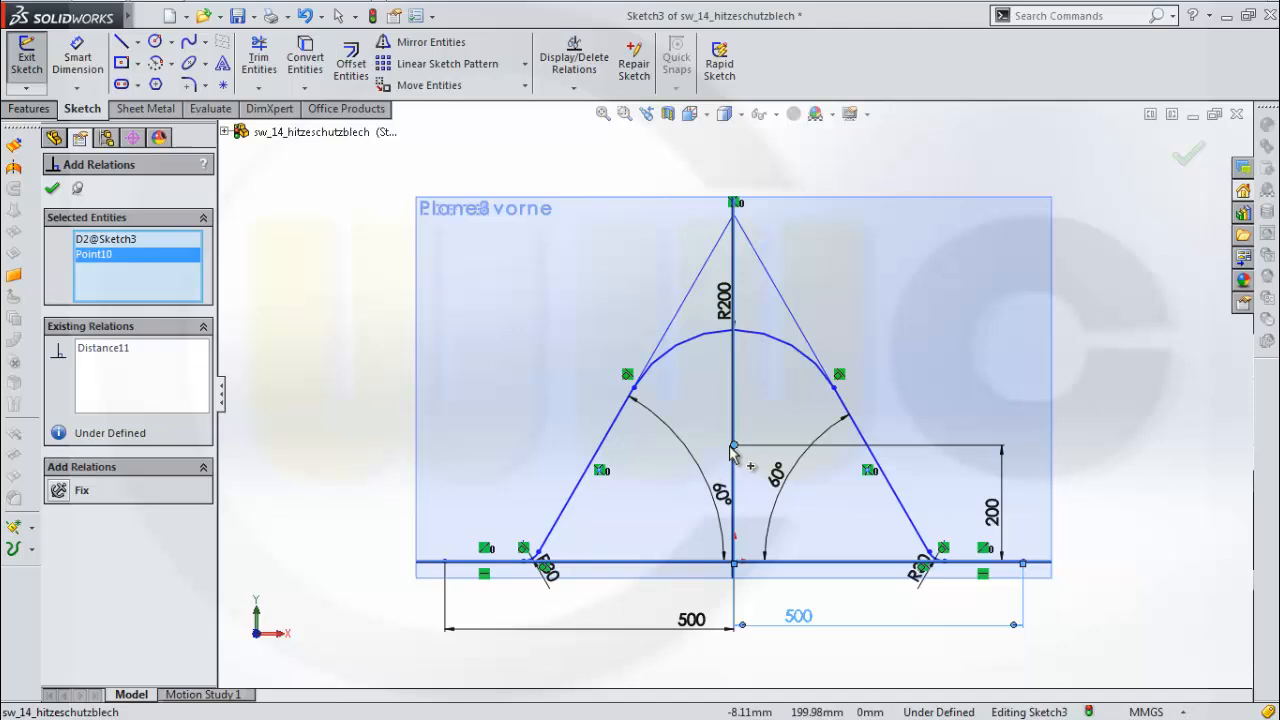
{"action": "key", "text": "Escape"}
Add a coincident relation between the left base line of Sketch3 and the origin
{"action": "scroll", "coordinate": [786, 430], "scroll_direction": "up", "scroll_amount": 2}
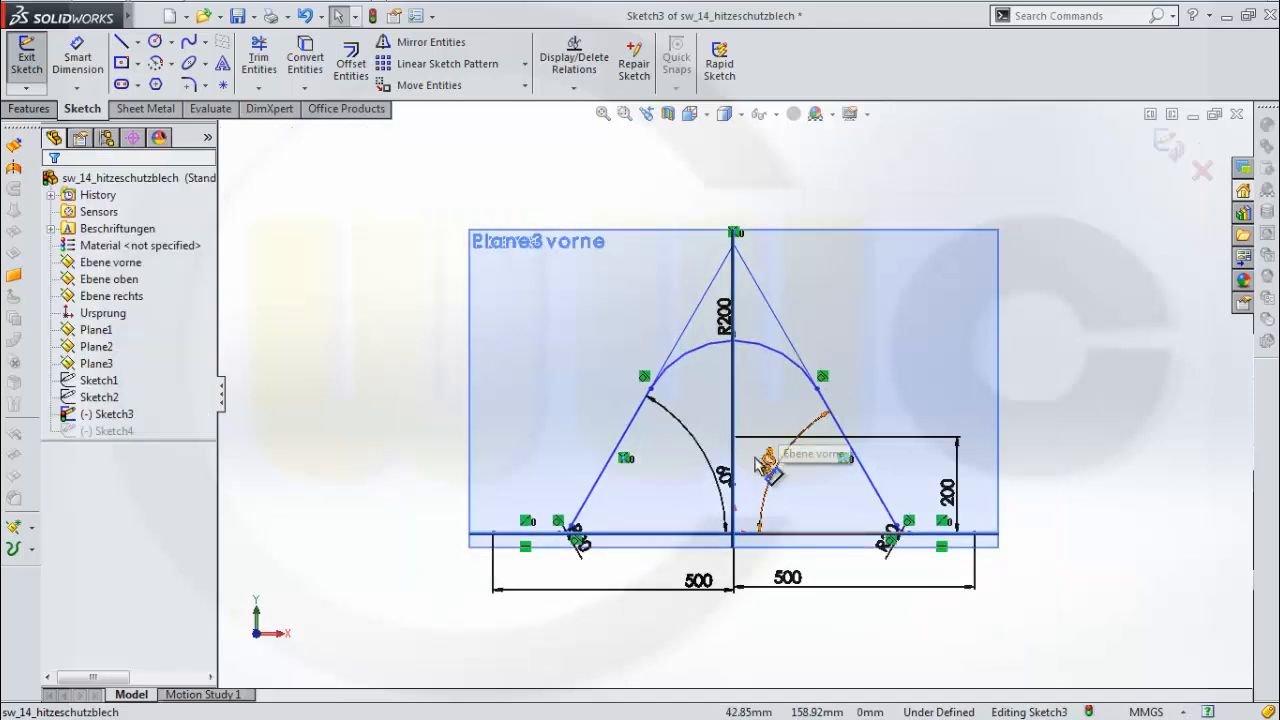
{"action": "scroll", "coordinate": [757, 460], "scroll_direction": "down", "scroll_amount": 5}
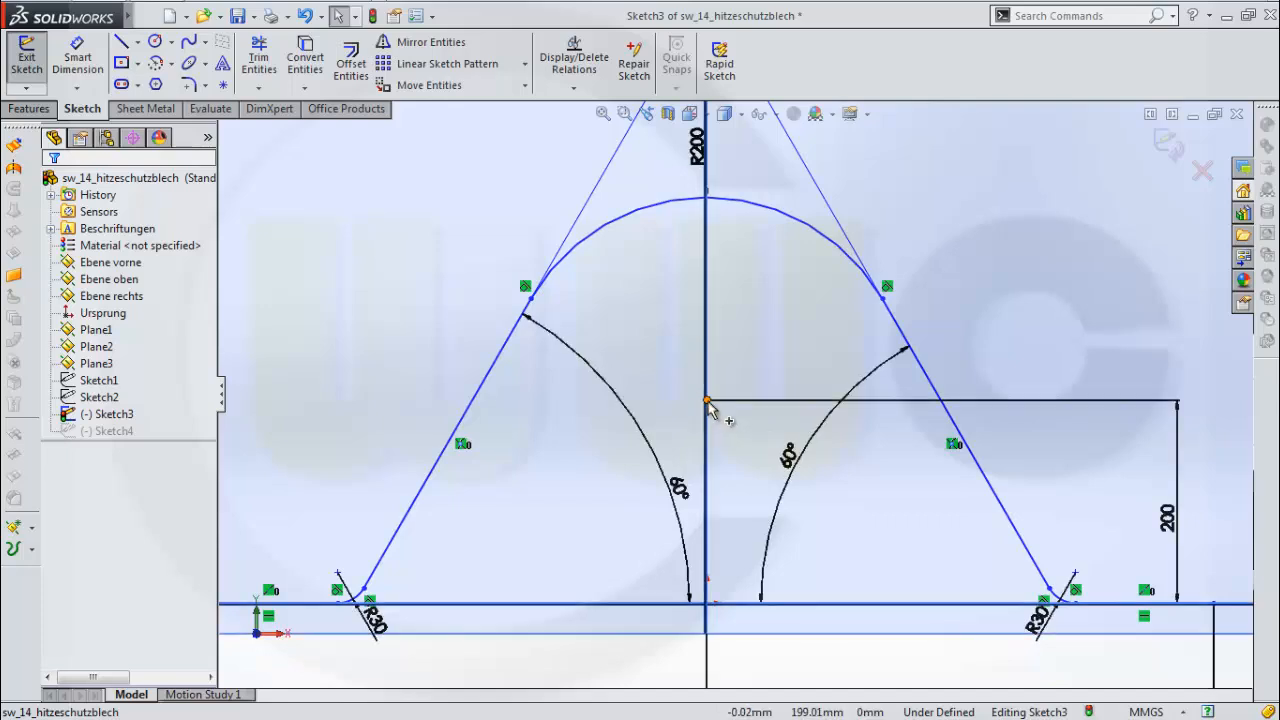
{"action": "left_click", "coordinate": [573, 90]}
{"action": "left_click", "coordinate": [598, 123]}
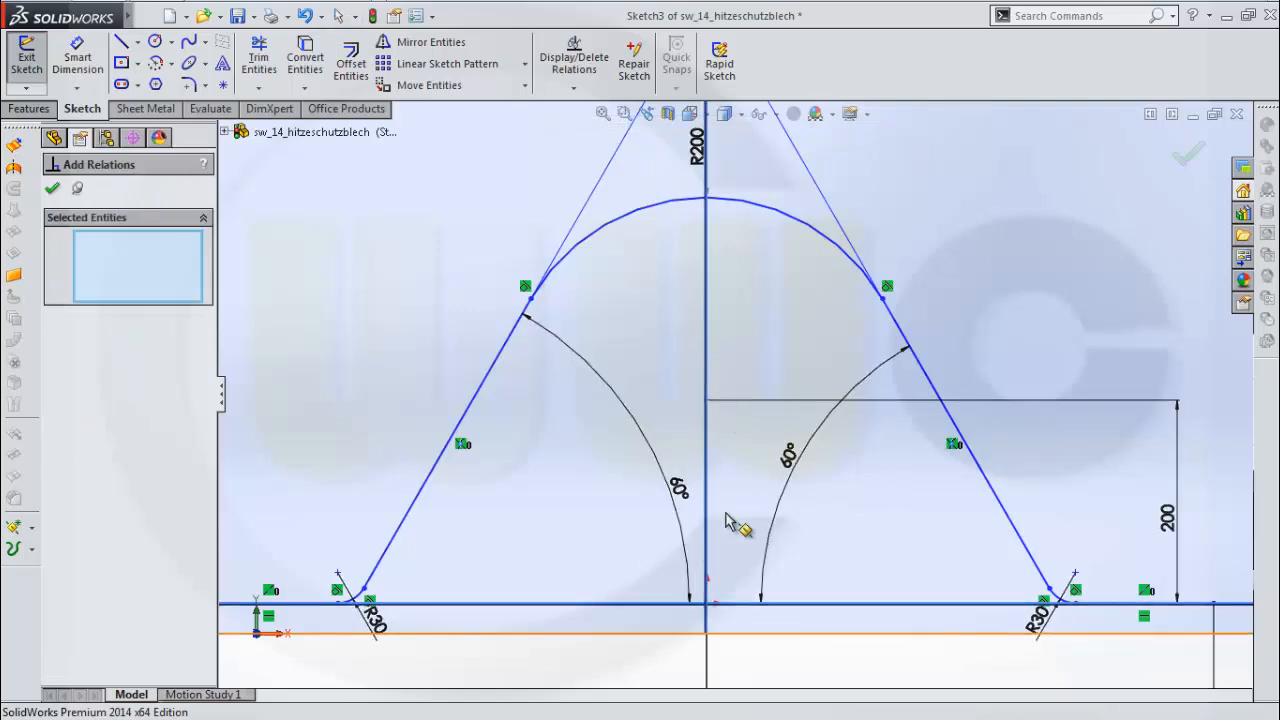
{"action": "left_click", "coordinate": [300, 607]}
{"action": "left_click", "coordinate": [1138, 605]}
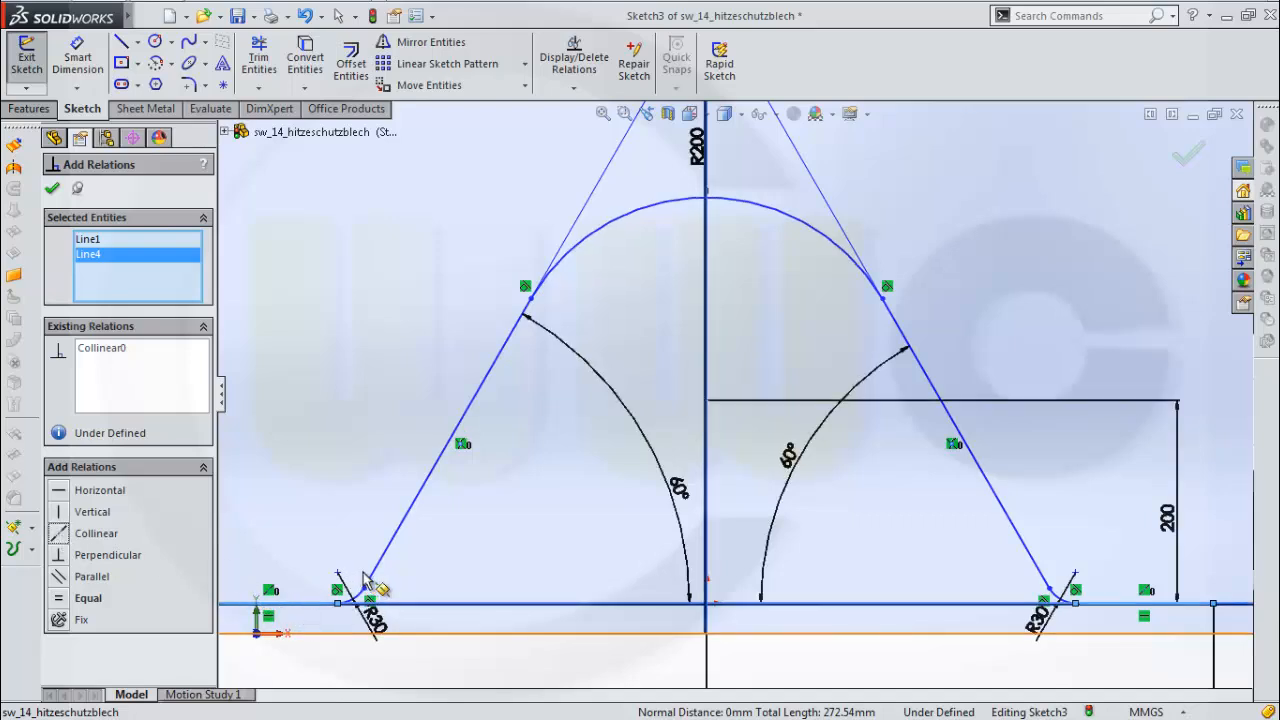
{"action": "left_click", "coordinate": [707, 604]}
{"action": "left_click", "coordinate": [309, 605]}
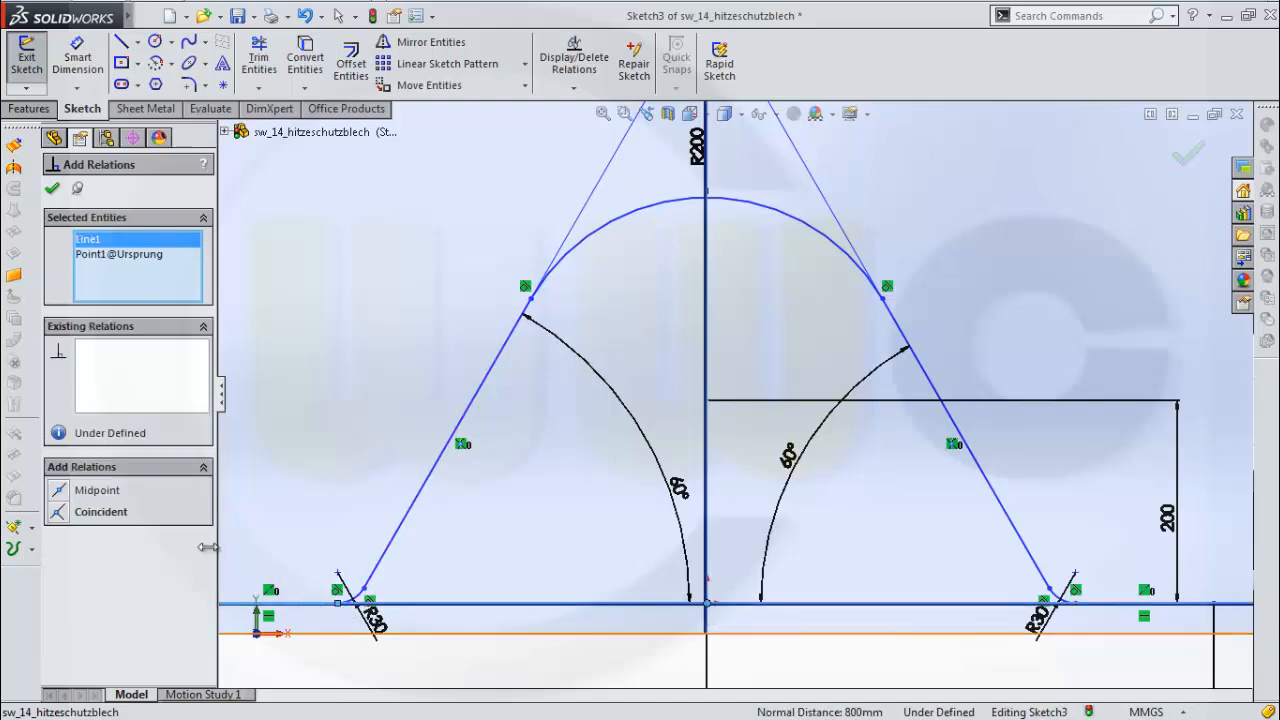
{"action": "left_click", "coordinate": [58, 512]}
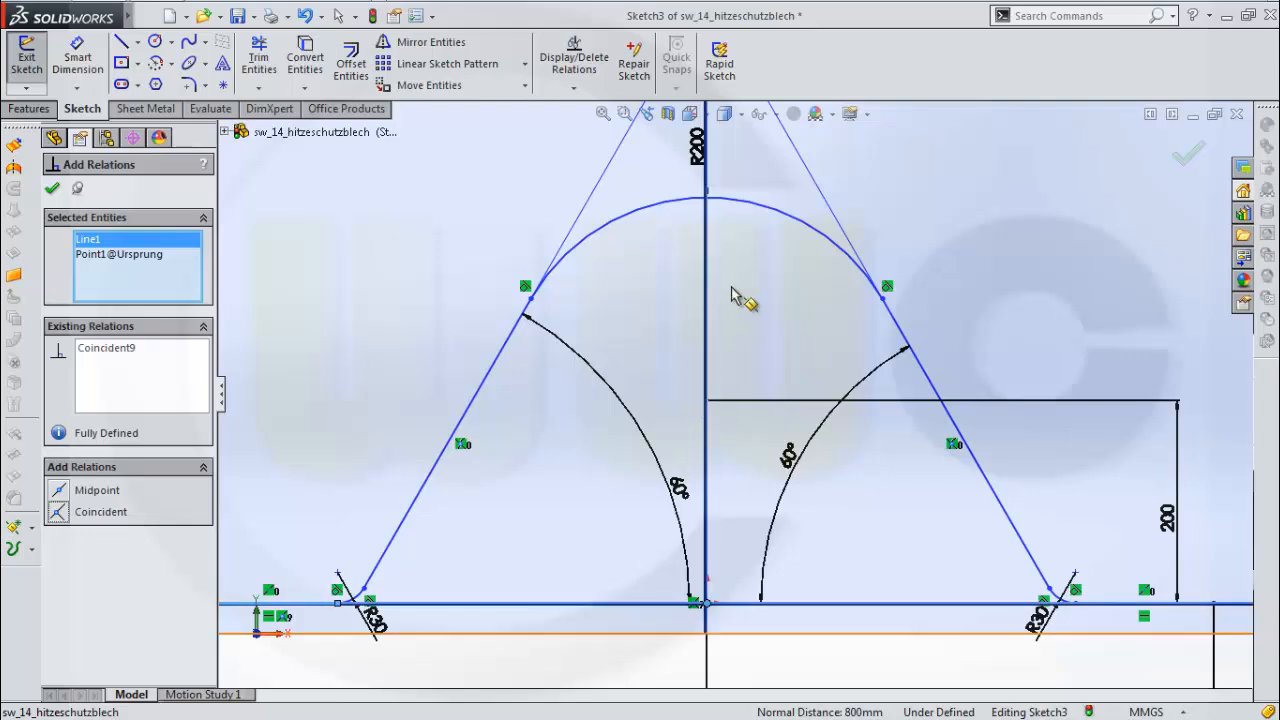
{"action": "left_click", "coordinate": [732, 203]}
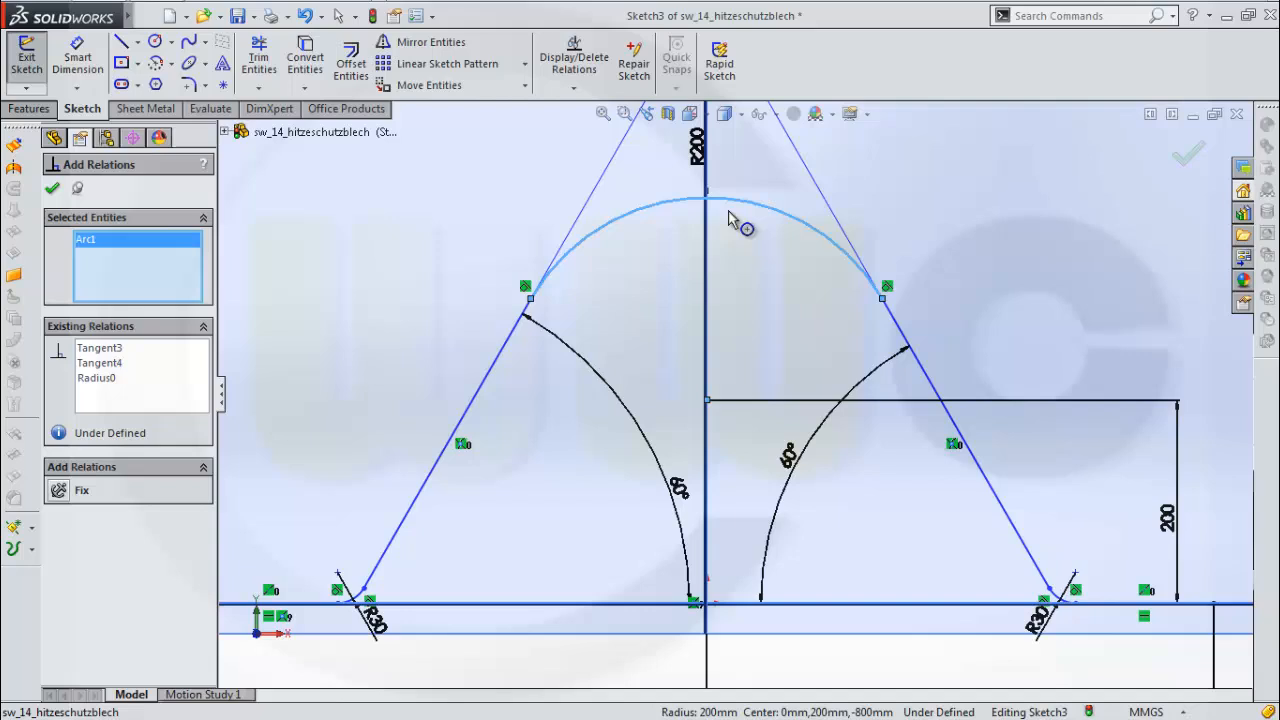
{"action": "left_click", "coordinate": [707, 606]}
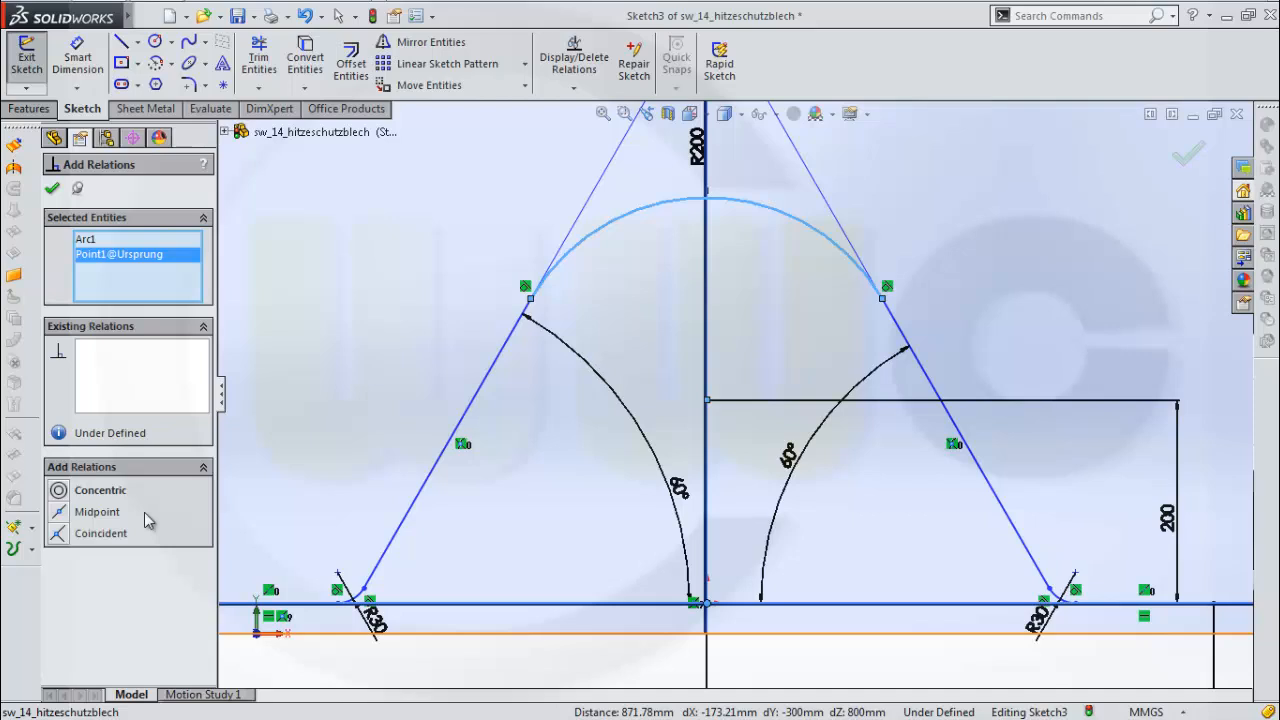
{"action": "key", "text": "Escape"}
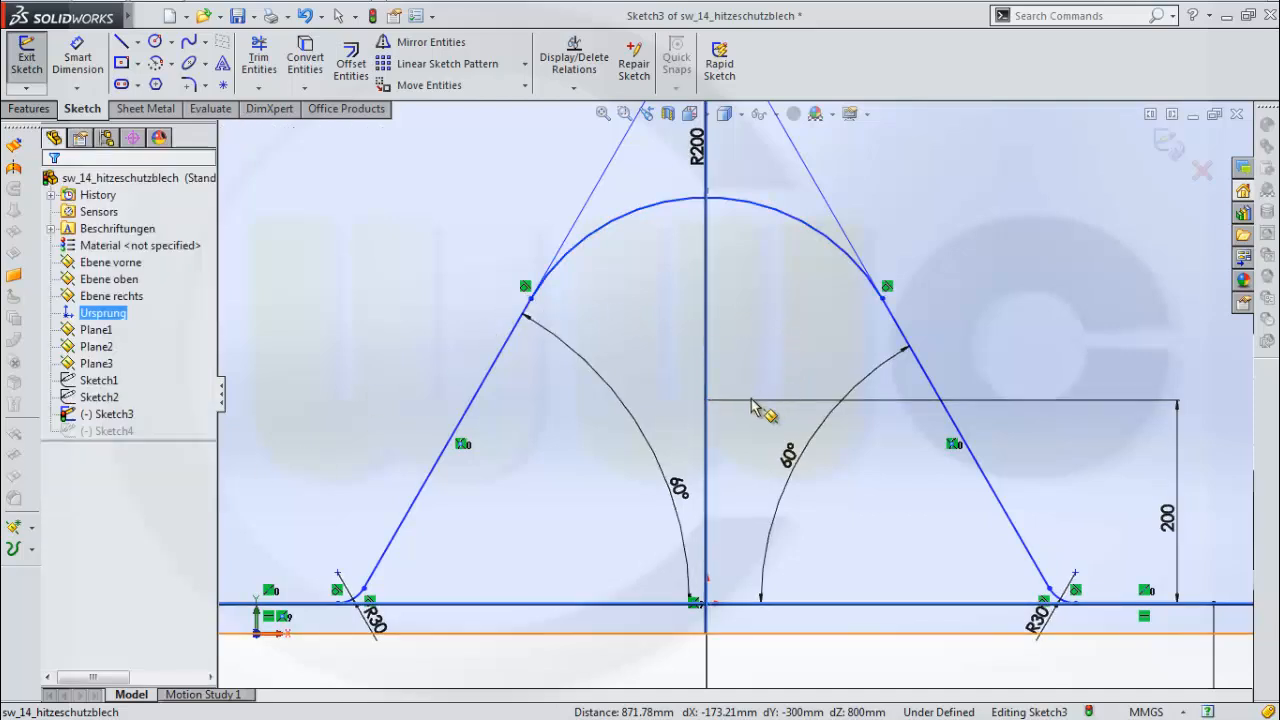
{"action": "left_click", "coordinate": [750, 208]}
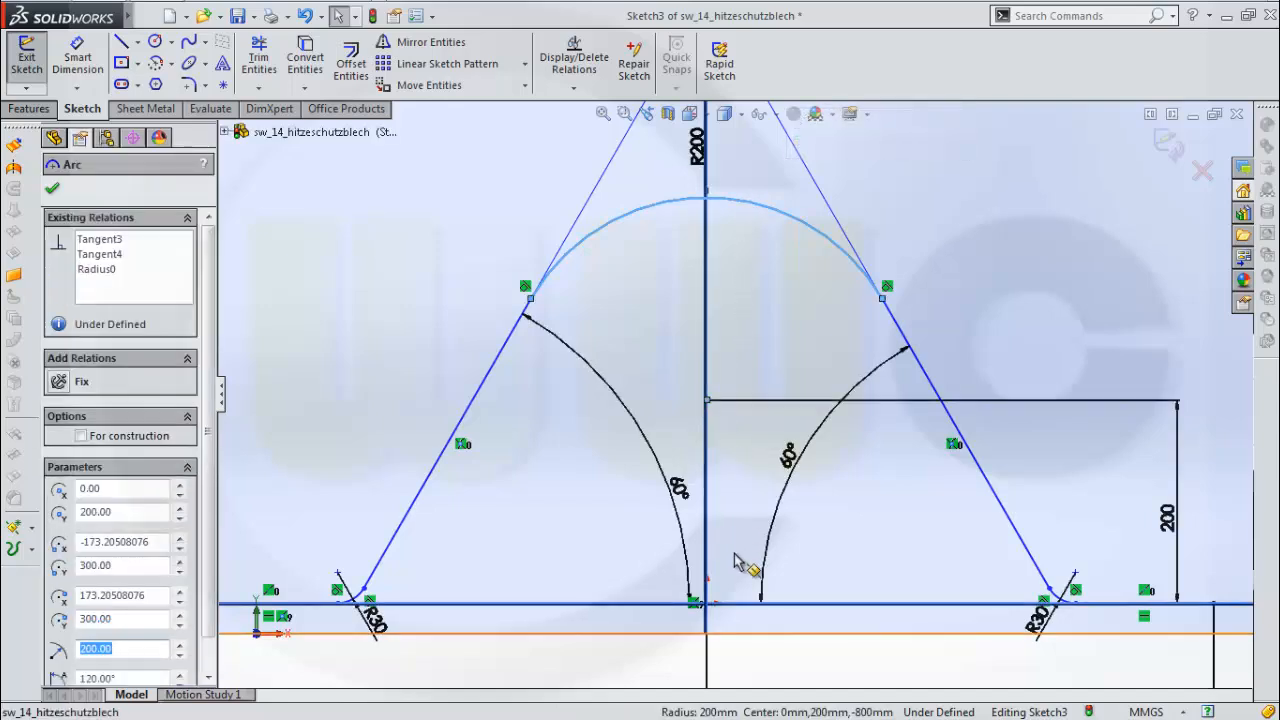
{"action": "key", "text": "Escape"}
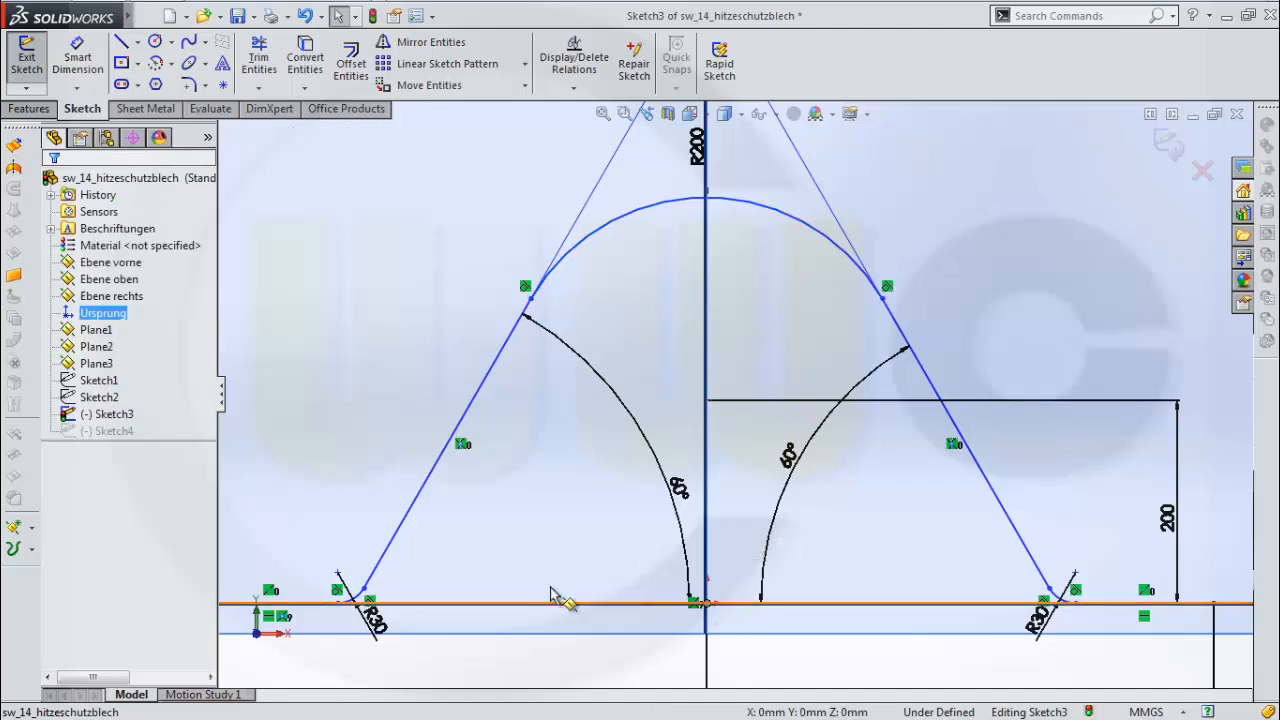
Try to add a coincident relation between the peak arc and the origin
{"action": "left_click", "coordinate": [576, 90]}
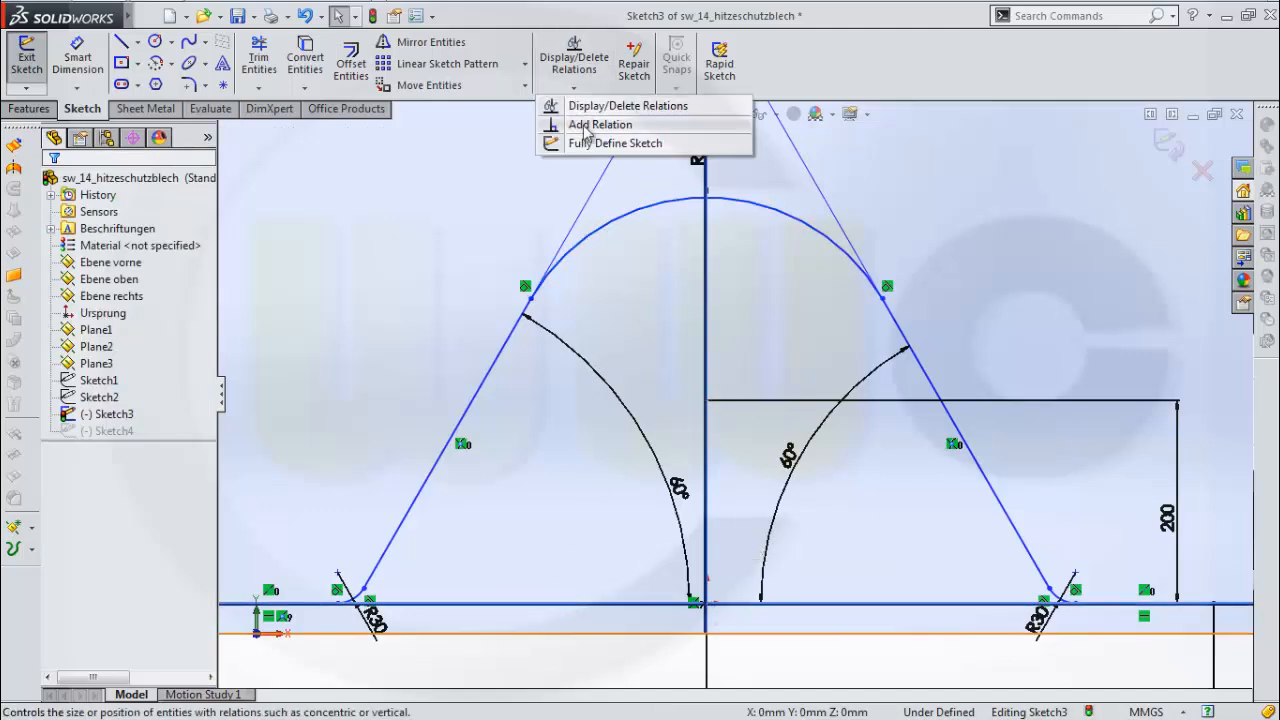
{"action": "left_click", "coordinate": [598, 124]}
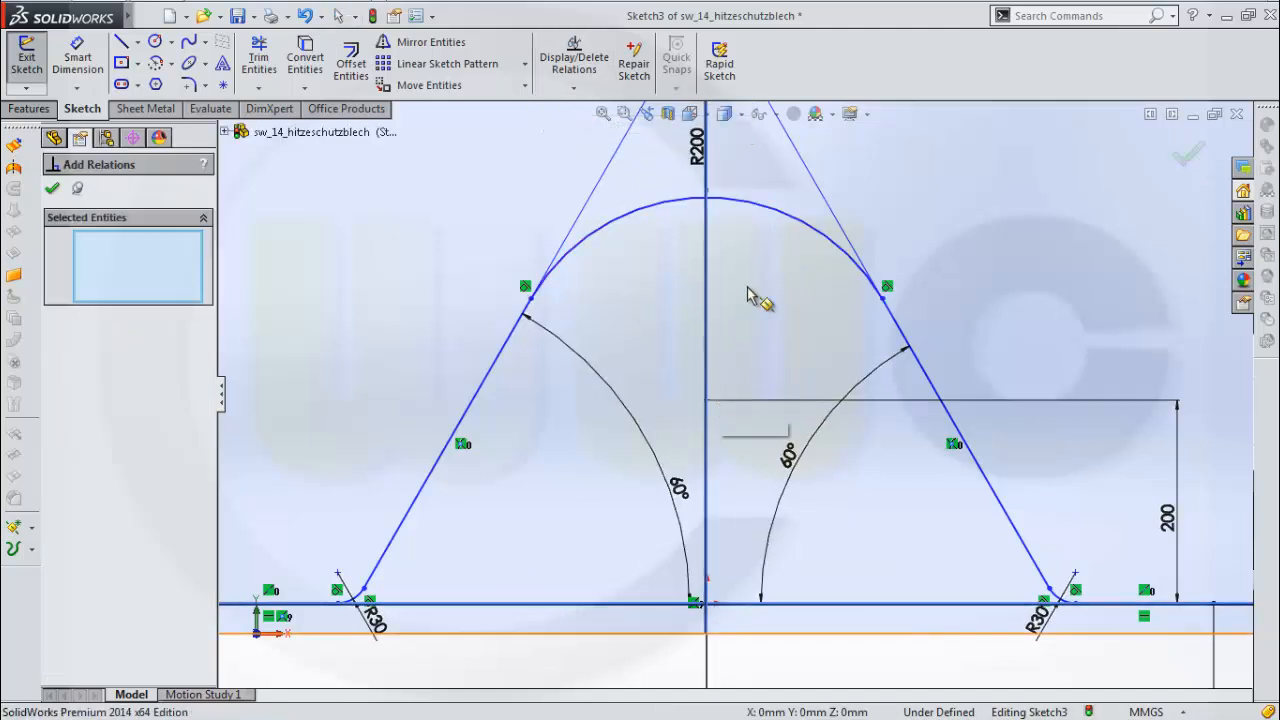
{"action": "left_click", "coordinate": [742, 208]}
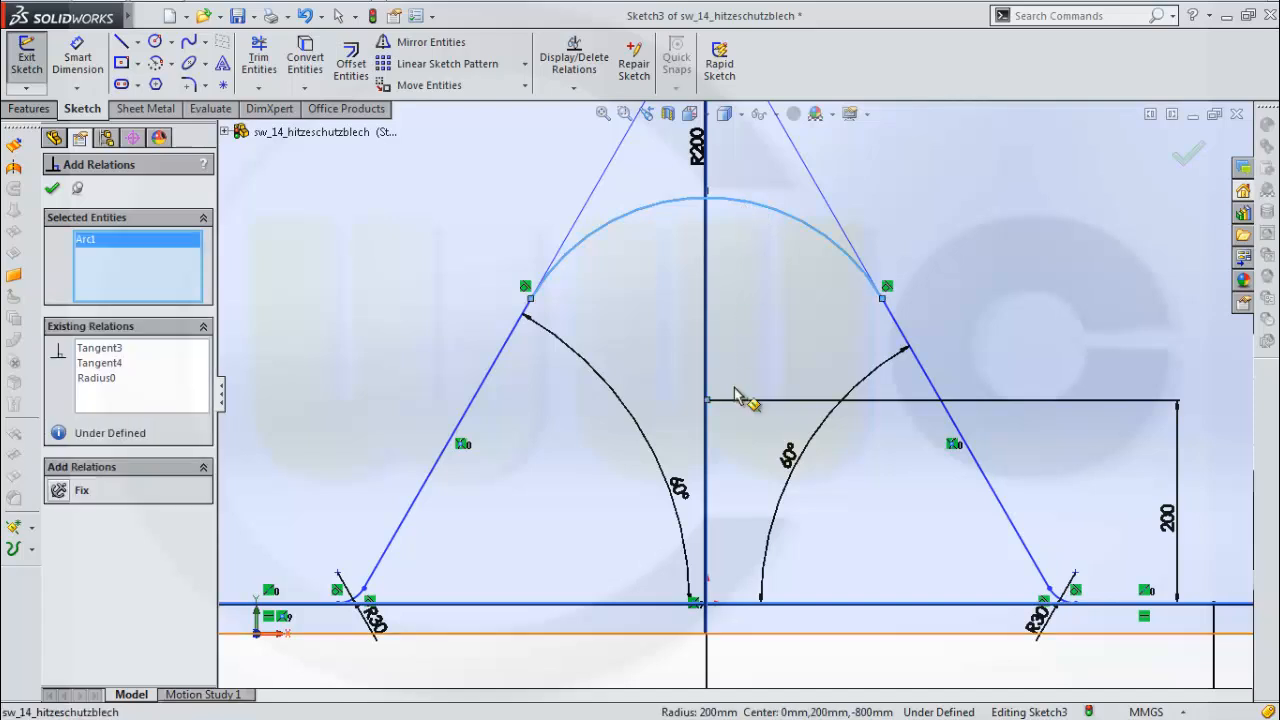
{"action": "left_click", "coordinate": [706, 604]}
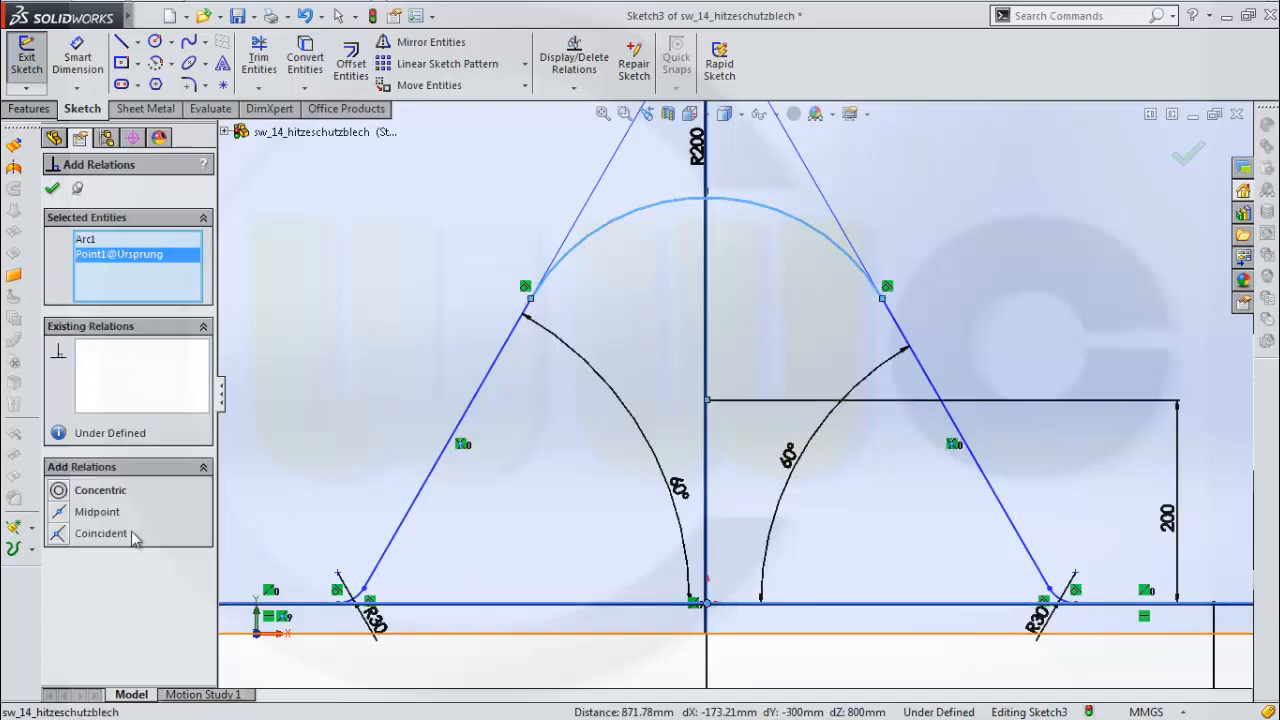
{"action": "left_click", "coordinate": [63, 533]}
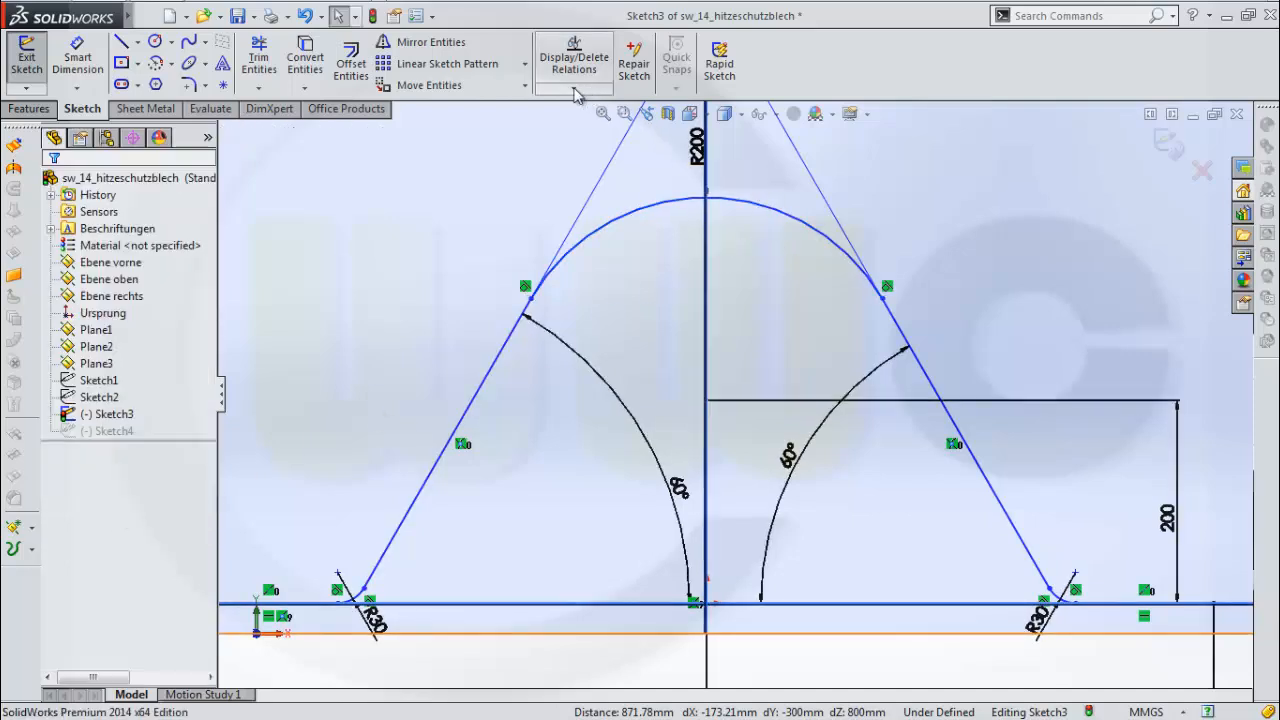
{"action": "left_click", "coordinate": [863, 404]}
{"action": "left_click", "coordinate": [863, 404]}
{"action": "left_click", "coordinate": [863, 404]}
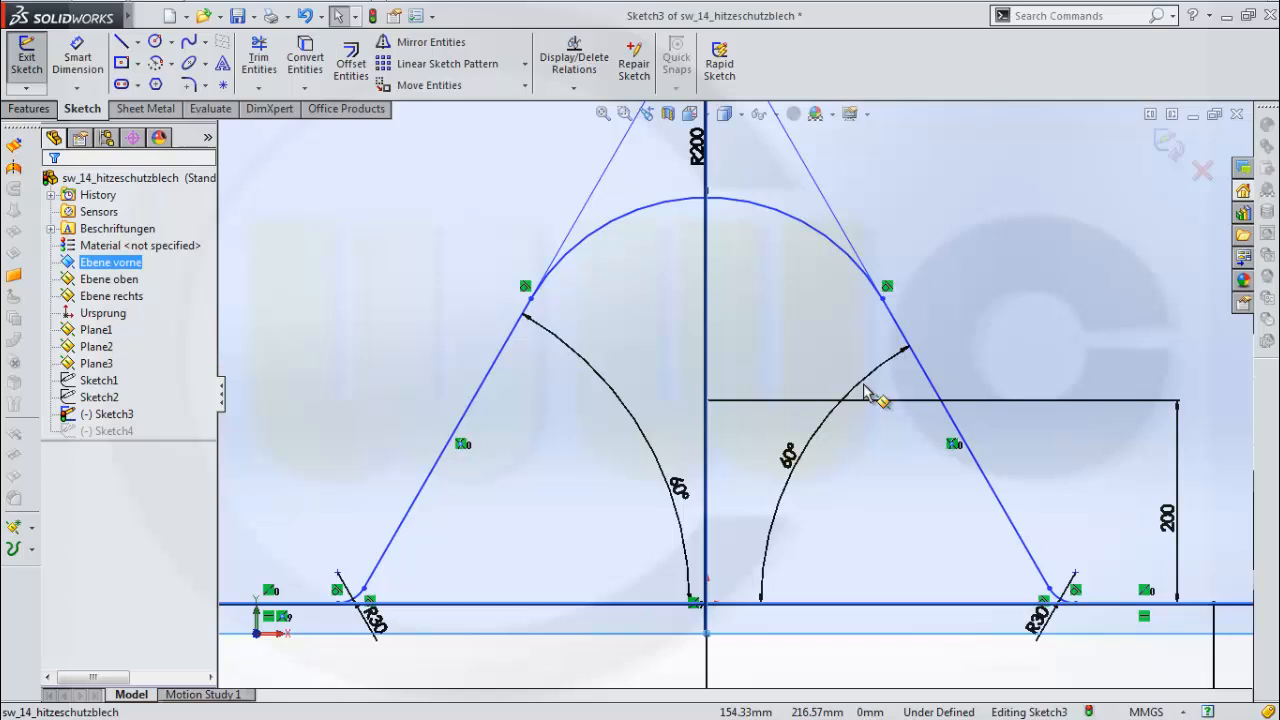
Delete the 200 mm height dimension and add a vertical relation between the arc's centre point and the origin
{"action": "left_click", "coordinate": [1168, 516]}
{"action": "key", "text": "Delete"}
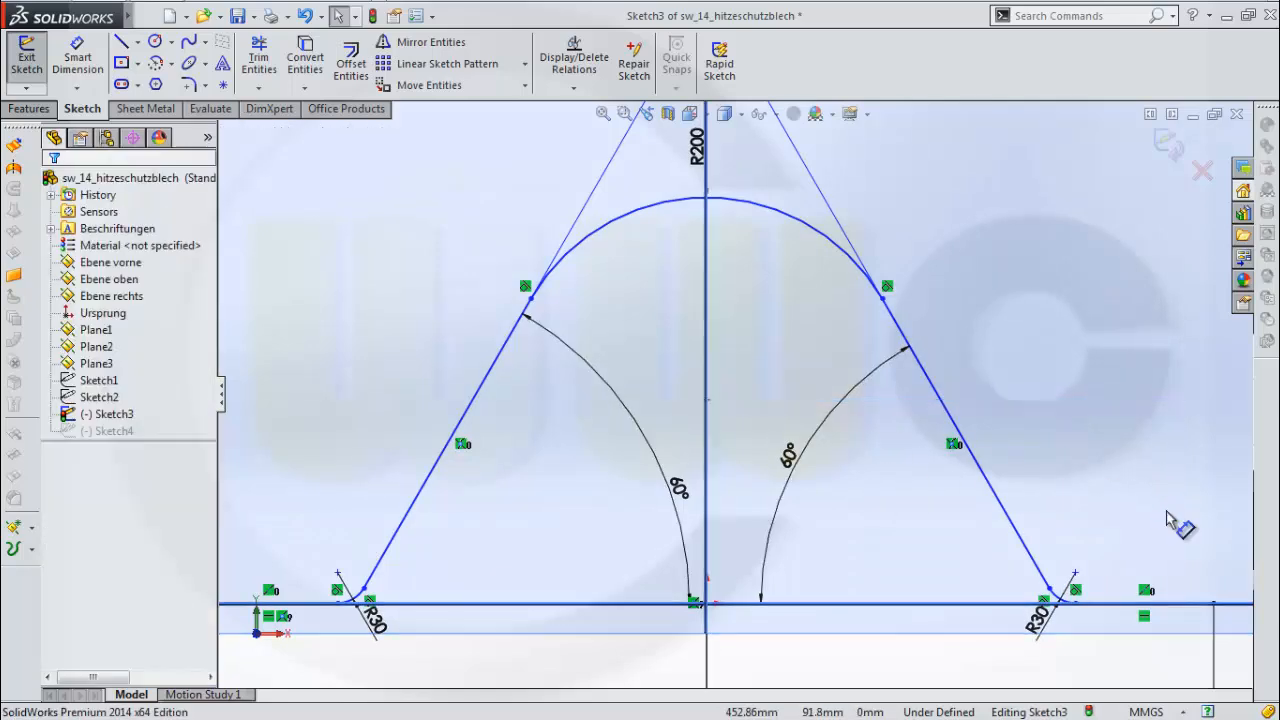
{"action": "left_click", "coordinate": [574, 87]}
{"action": "left_click", "coordinate": [585, 124]}
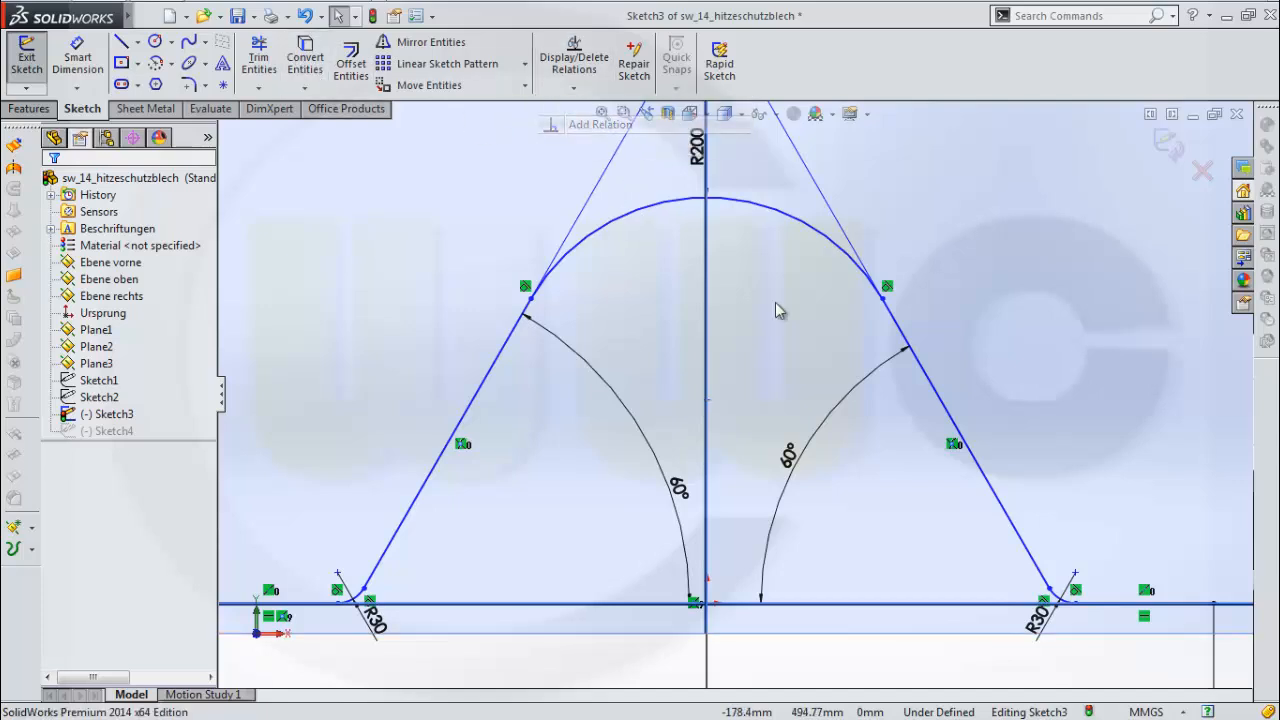
{"action": "left_click", "coordinate": [708, 400]}
{"action": "left_click", "coordinate": [706, 604]}
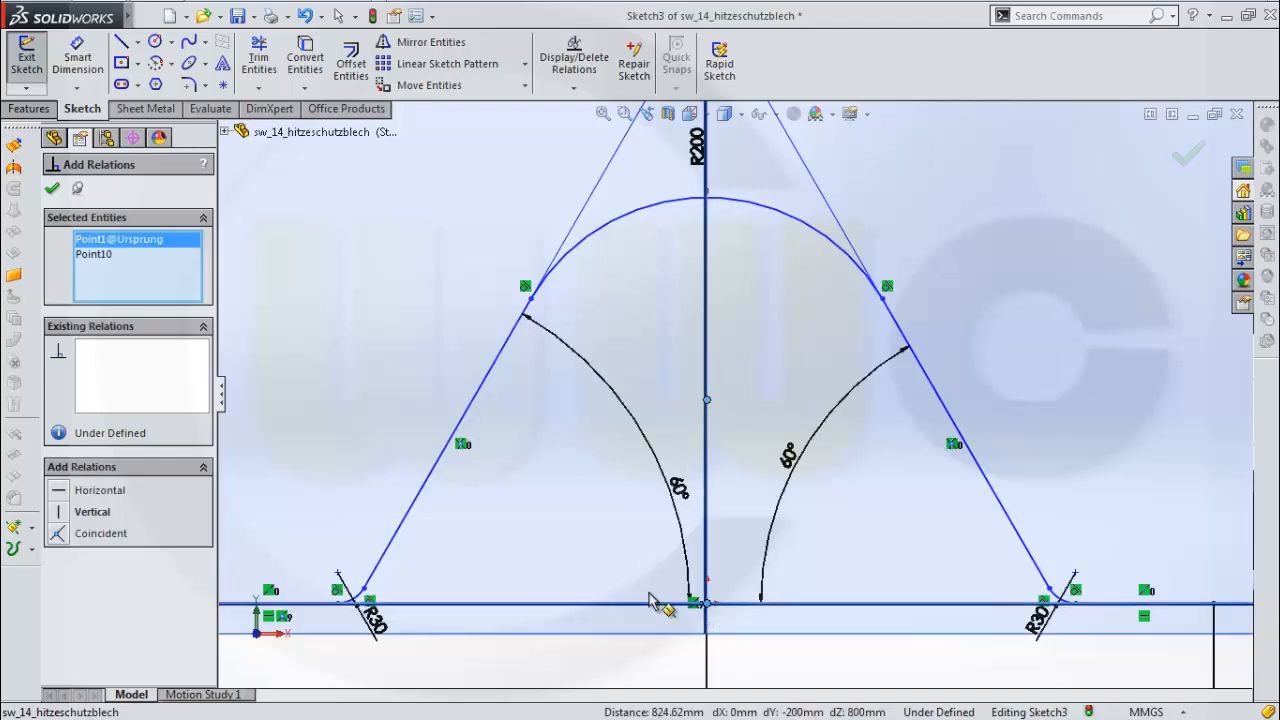
{"action": "left_click", "coordinate": [63, 512]}
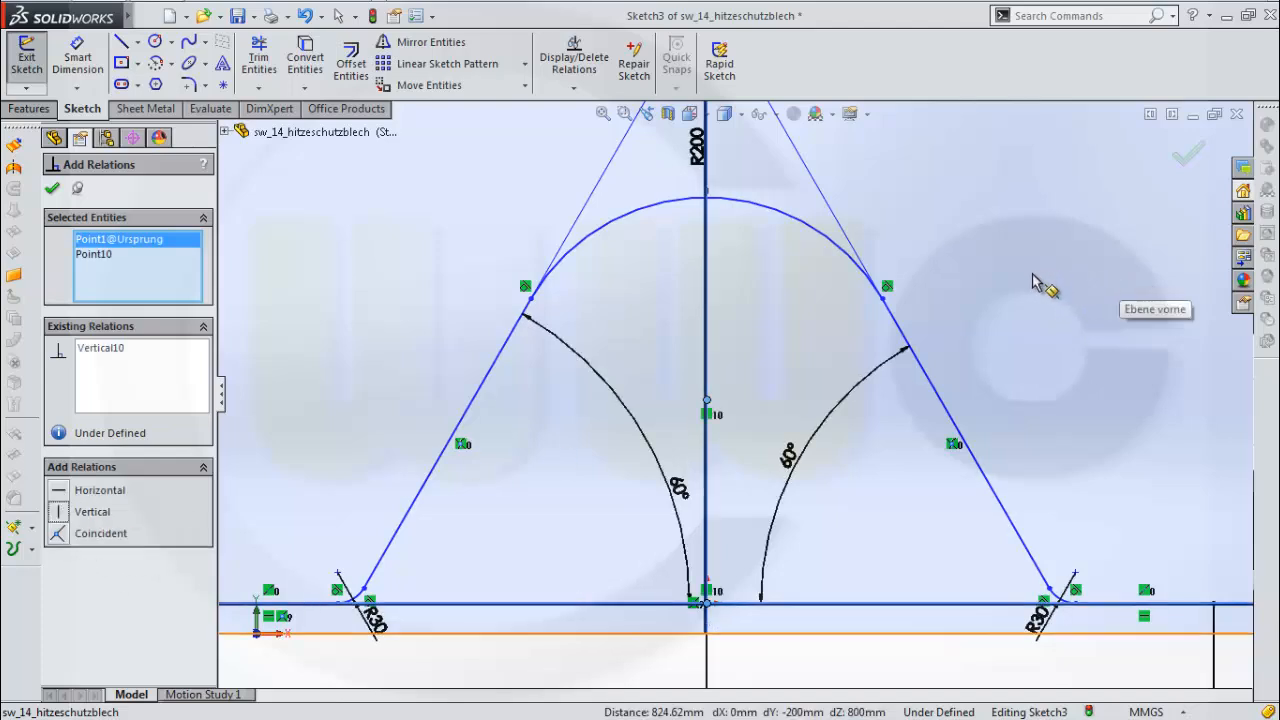
Dimension the peak arc's centre point in Sketch3 200 mm vertically above the right base line
{"action": "scroll", "coordinate": [1014, 322], "scroll_direction": "down", "scroll_amount": 1}
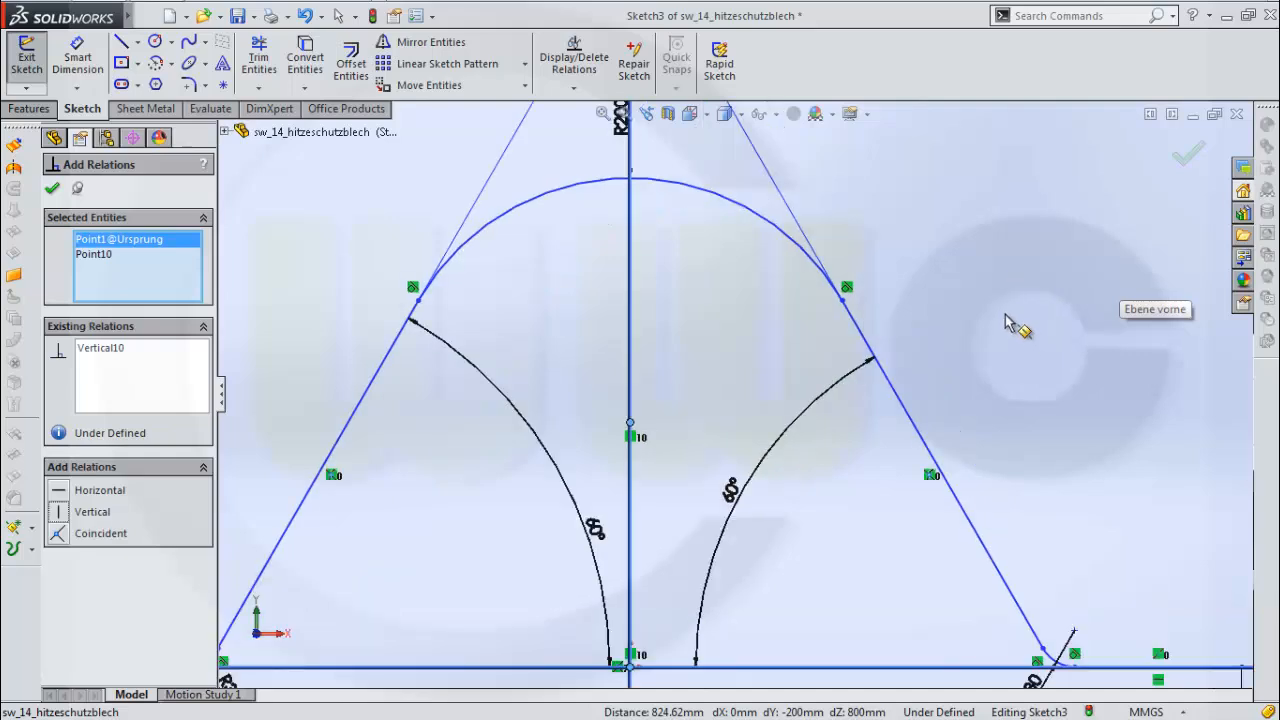
{"action": "scroll", "coordinate": [908, 292], "scroll_direction": "up", "scroll_amount": 2}
{"action": "left_click", "coordinate": [89, 53]}
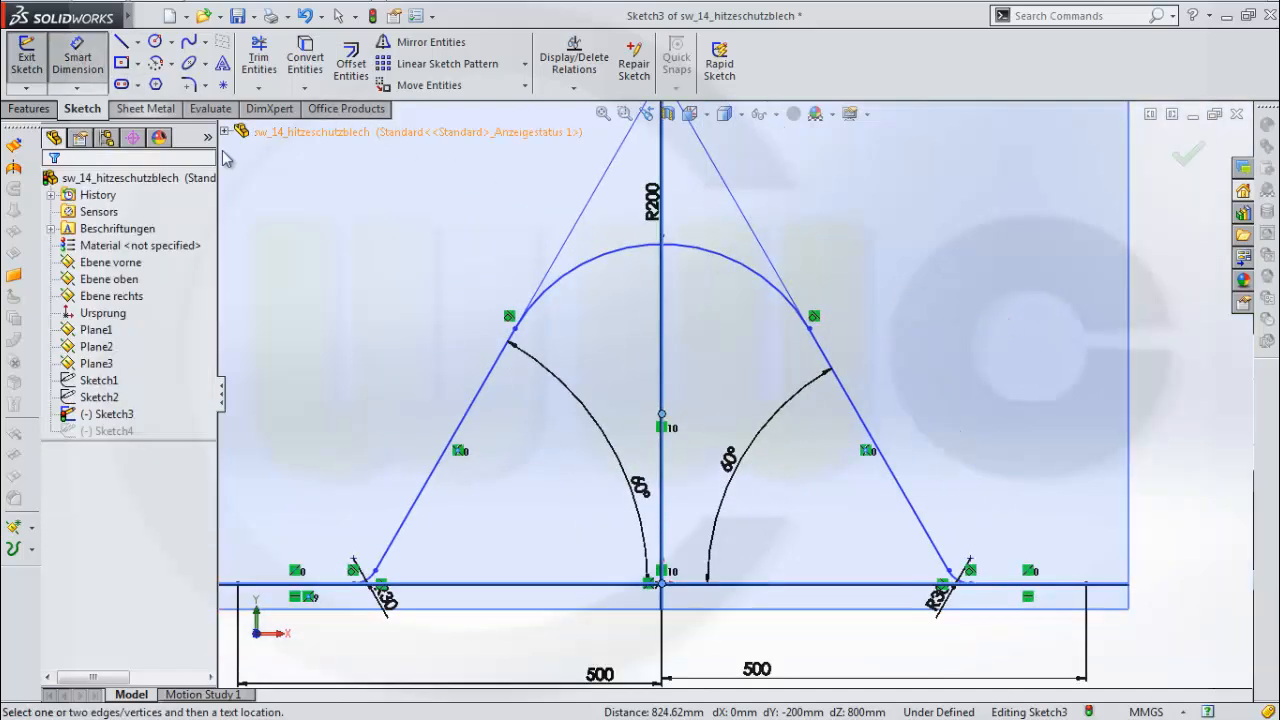
{"action": "left_click", "coordinate": [662, 413]}
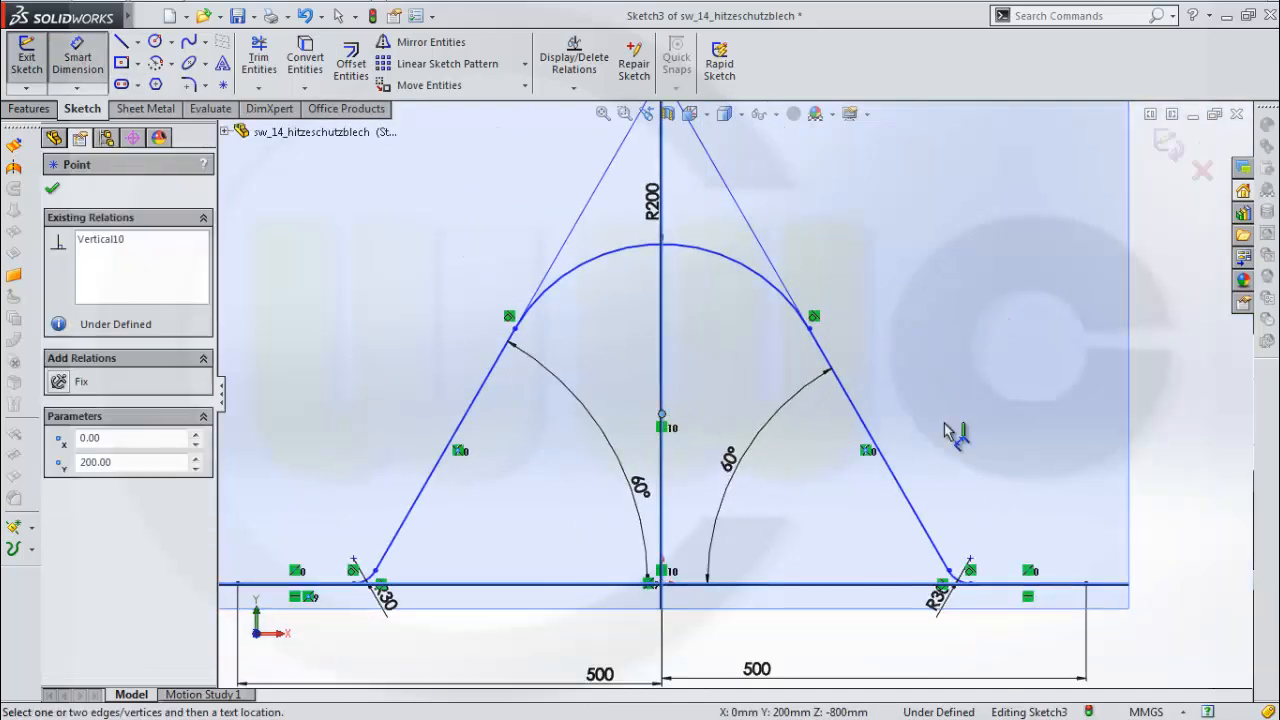
{"action": "left_click", "coordinate": [1058, 584]}
{"action": "left_click", "coordinate": [1057, 505]}
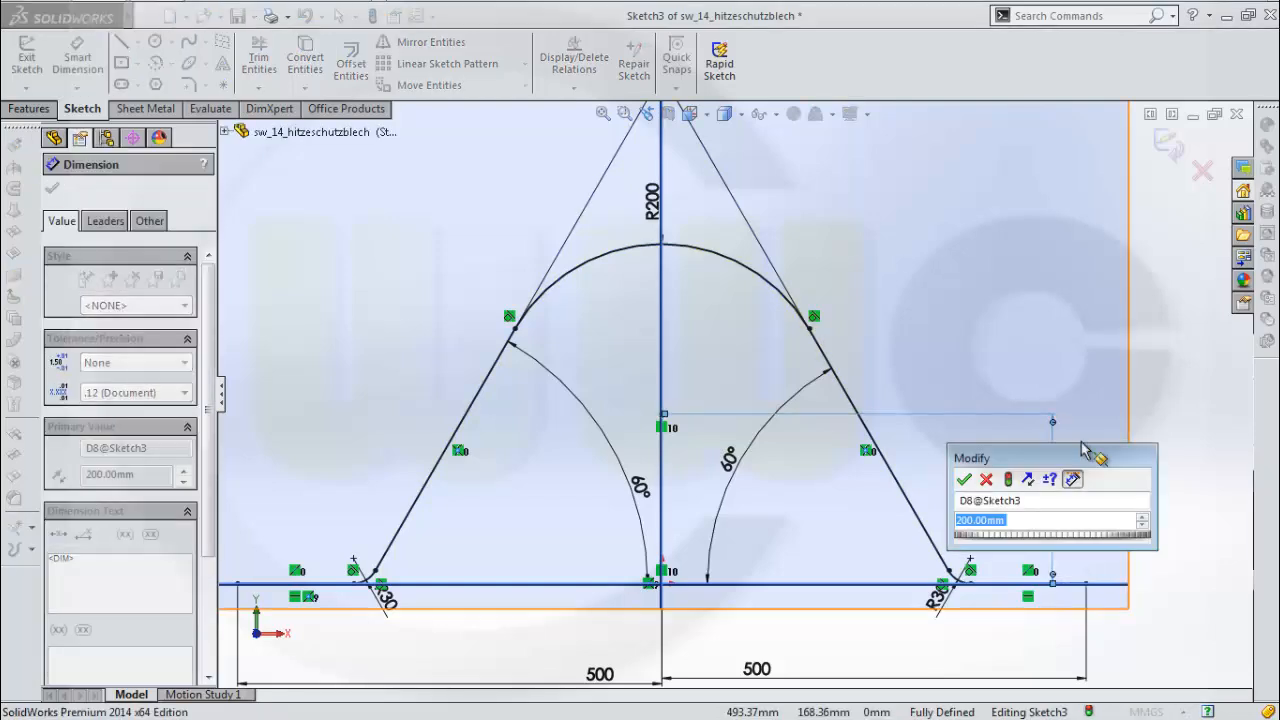
{"action": "key", "text": "Return"}
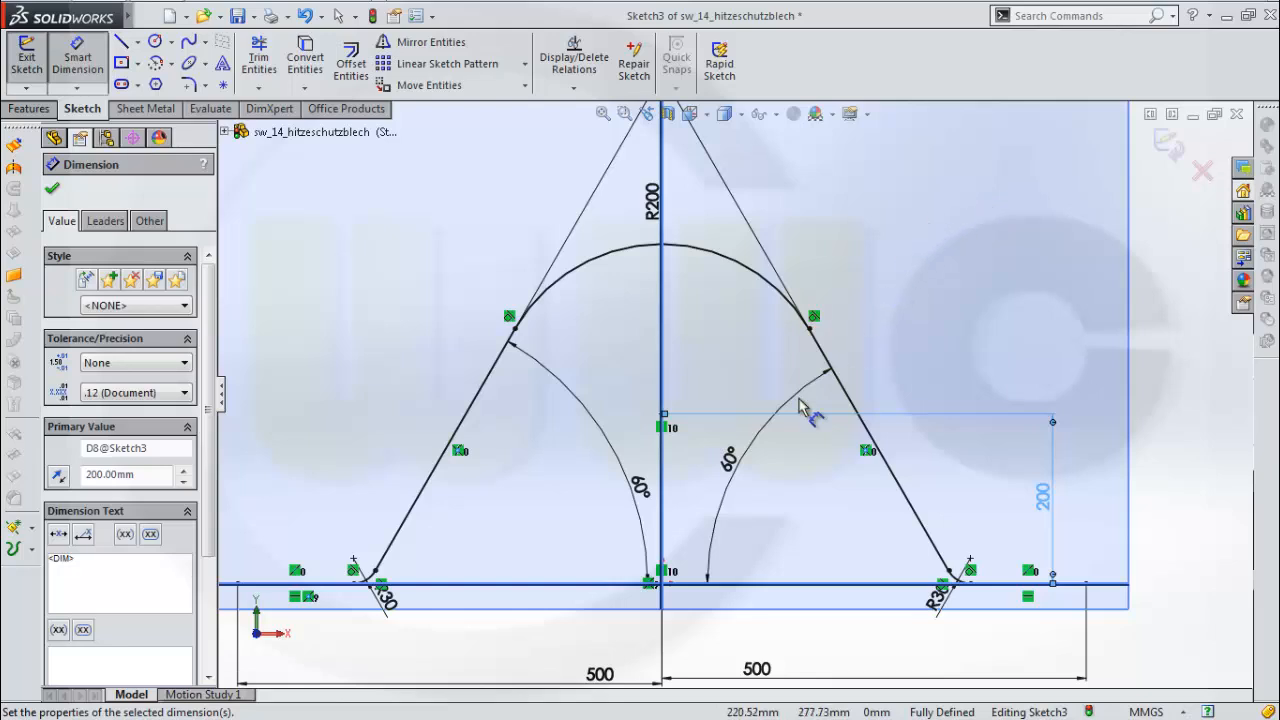
Set both flank angles of the Sketch3 profile to 80°
{"action": "left_click", "coordinate": [638, 488]}
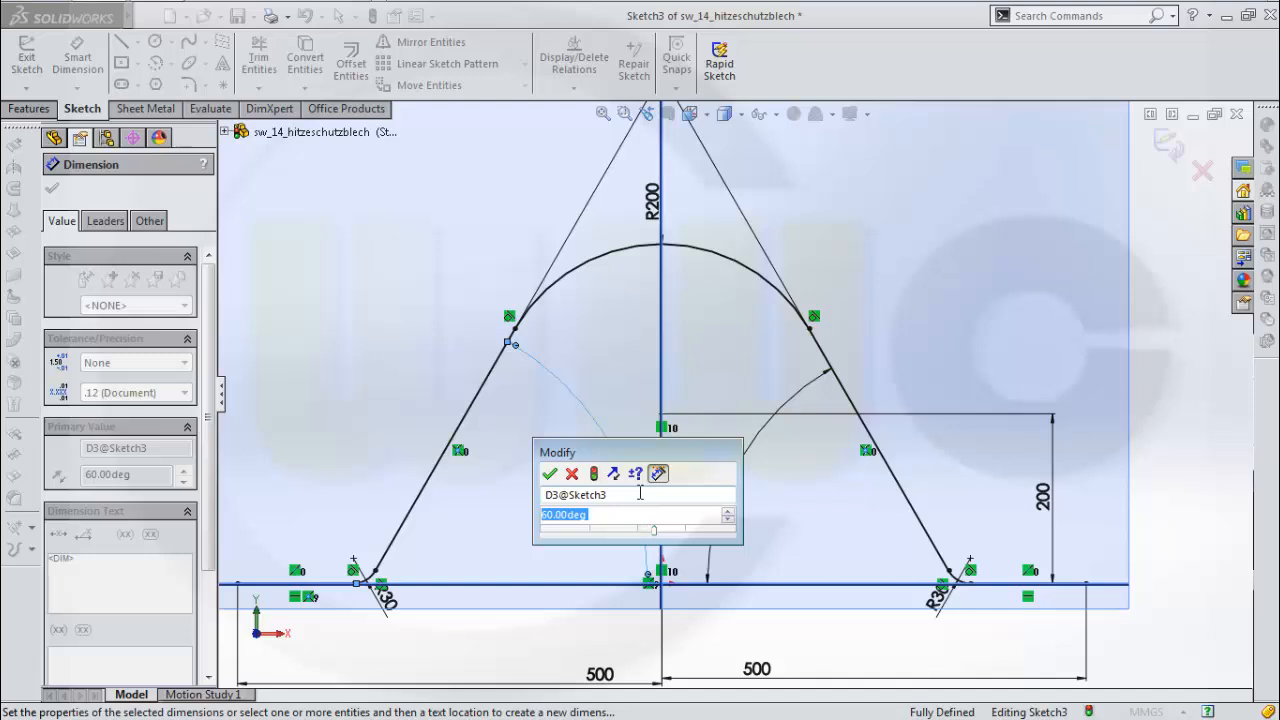
{"action": "type", "text": "80"}
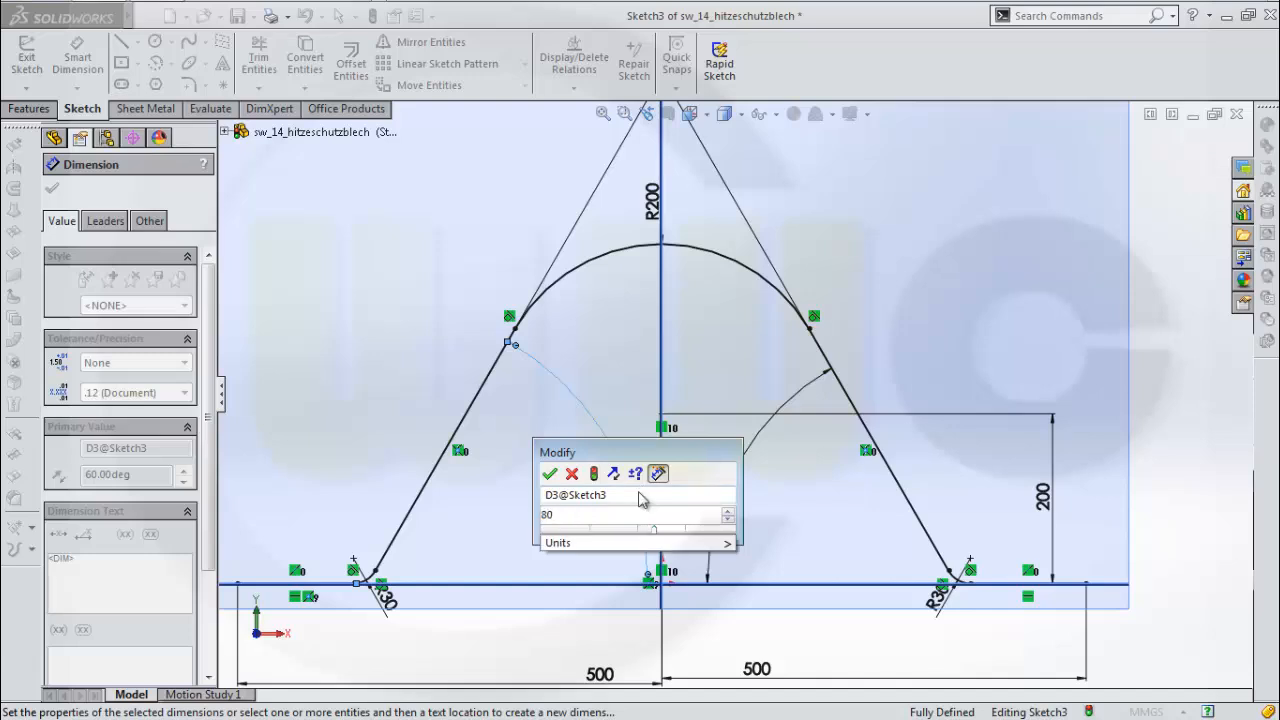
{"action": "key", "text": "Return"}
{"action": "left_click", "coordinate": [733, 460]}
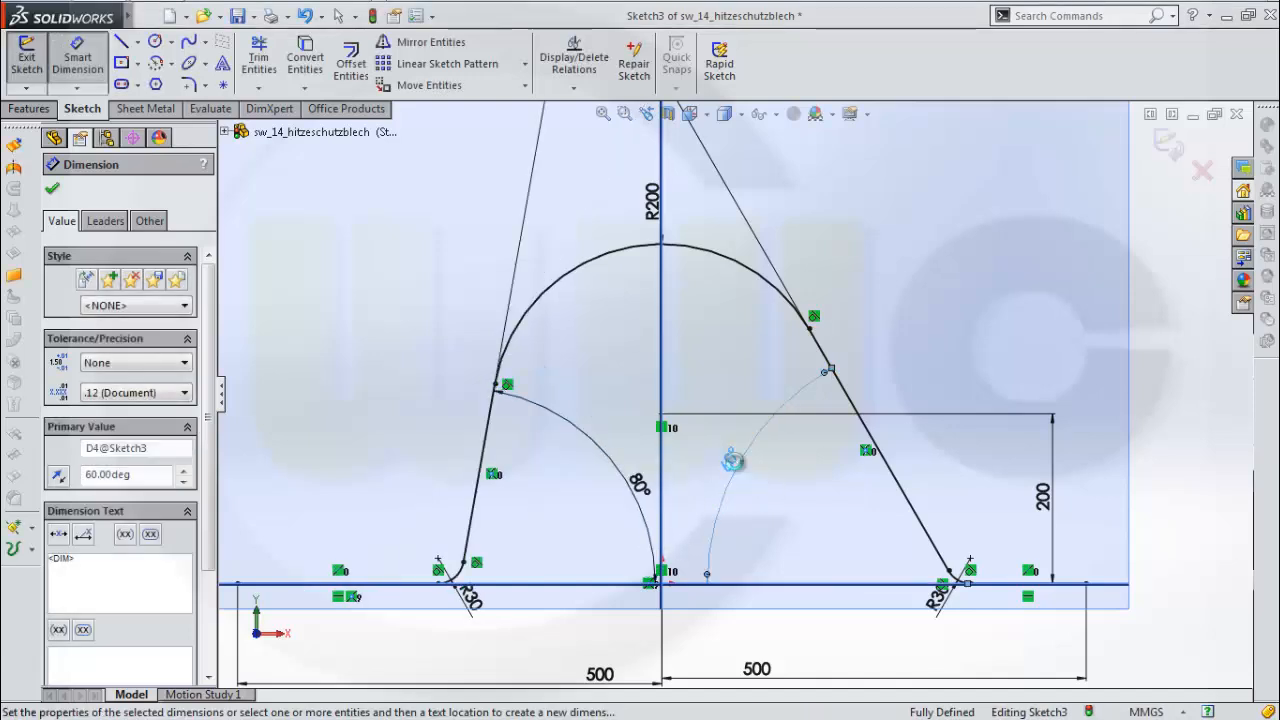
{"action": "type", "text": "80"}
{"action": "key", "text": "Return"}
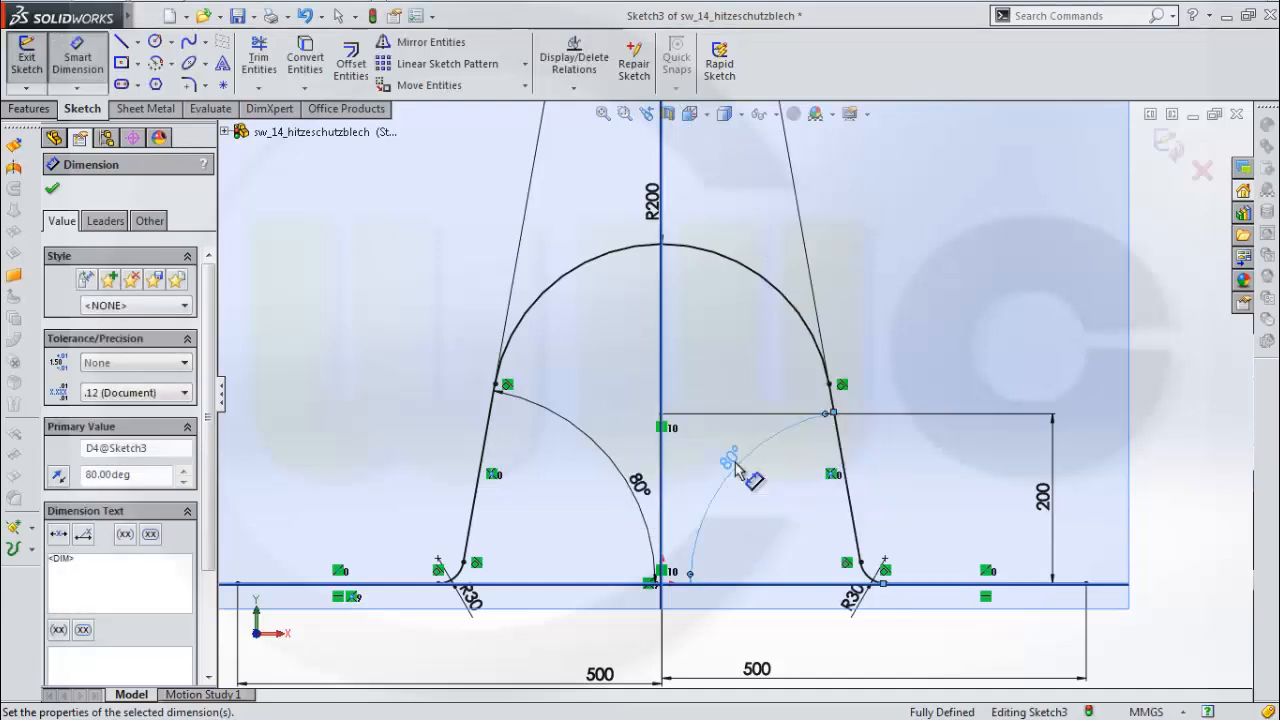
Set the radius of the Sketch3 peak arc to 130 mm
{"action": "left_click", "coordinate": [651, 216]}
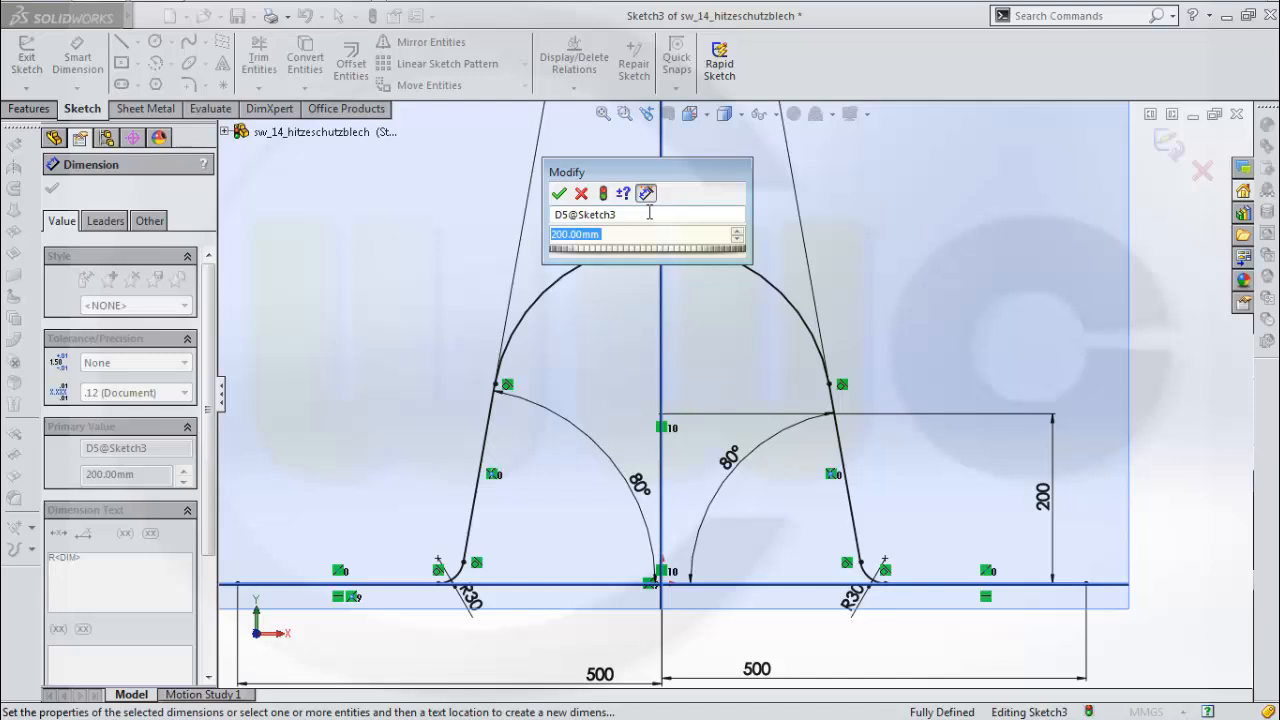
{"action": "type", "text": "1"}
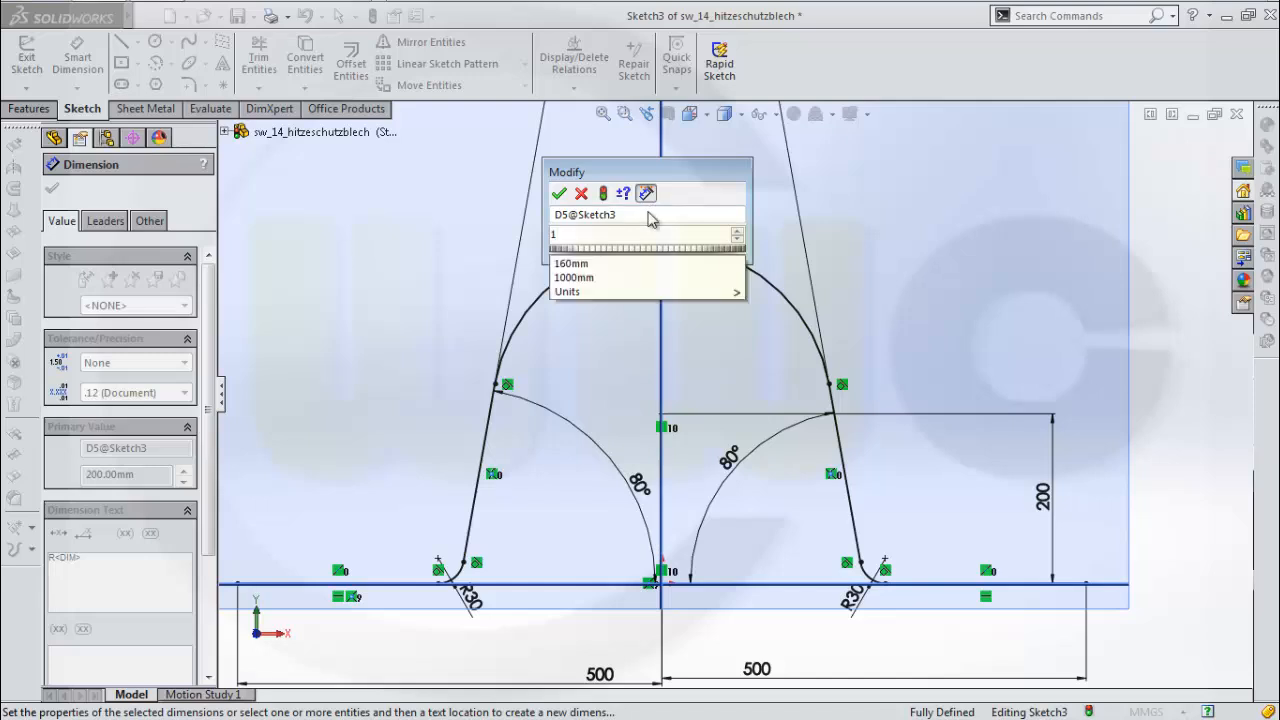
{"action": "type", "text": "3"}
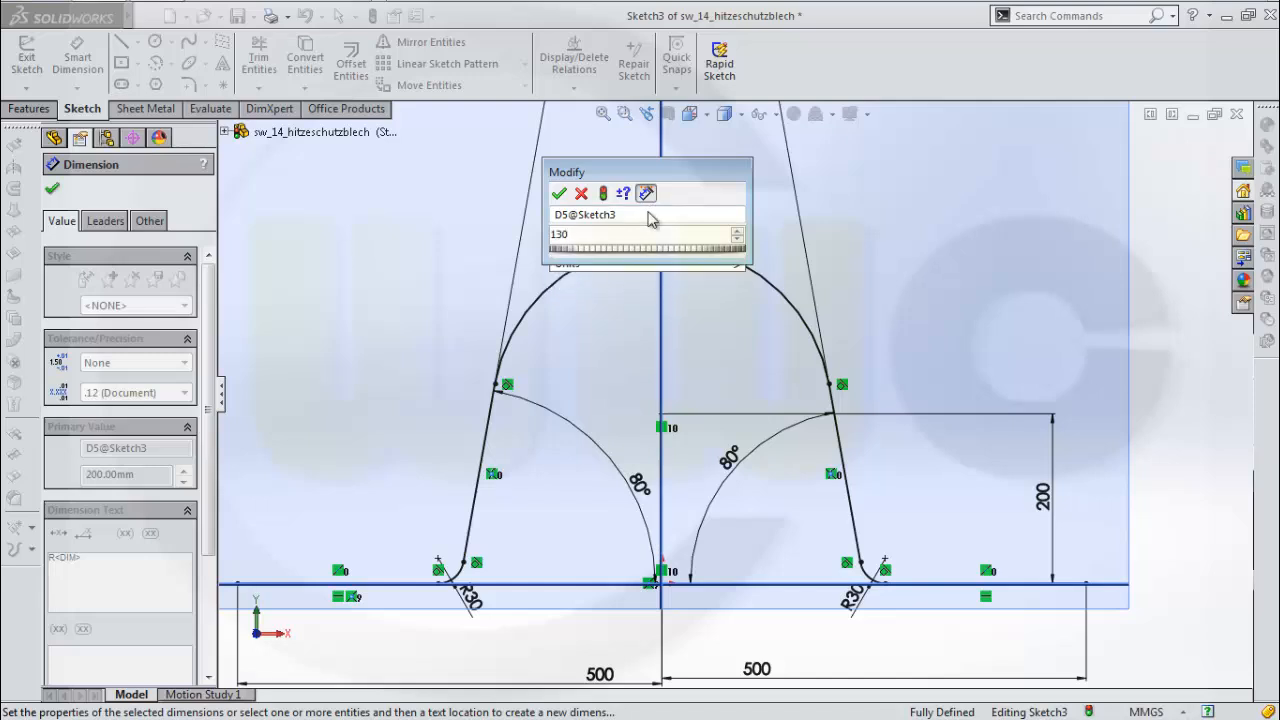
{"action": "key", "text": "Return"}
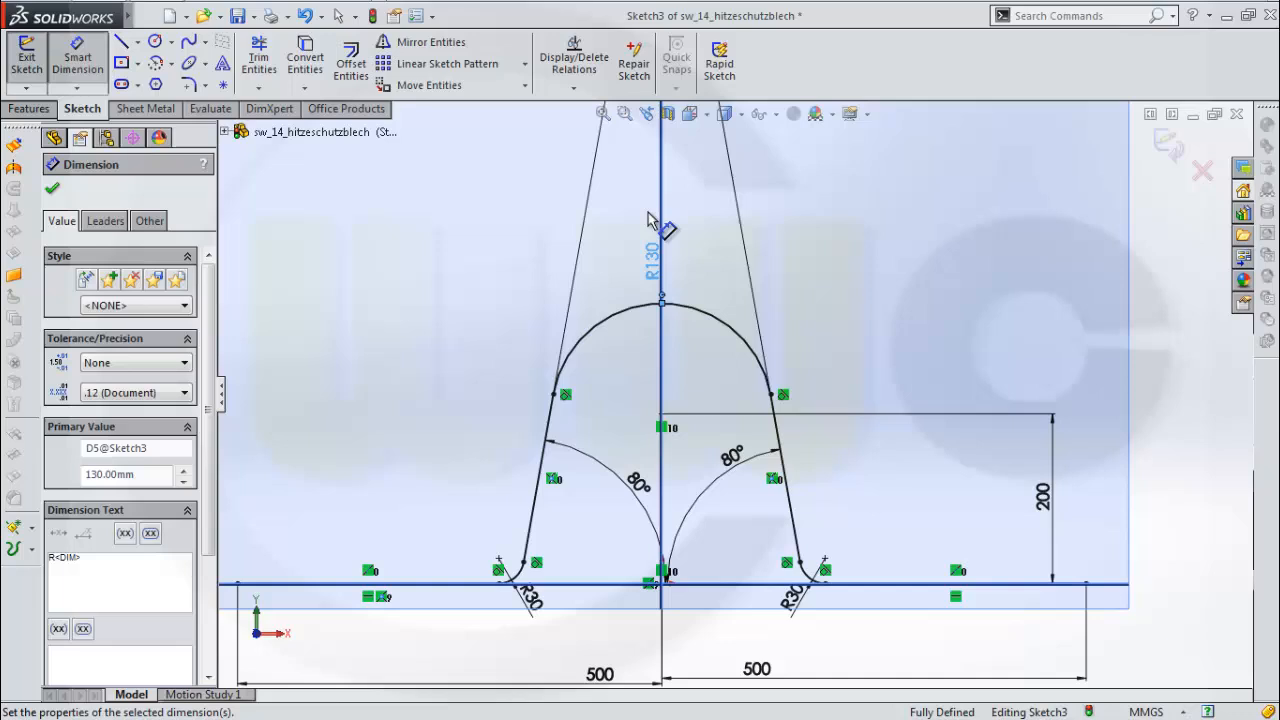
Set the height of the arc's centre point above the base line to 90 mm and finish editing Sketch3
{"action": "double_click", "coordinate": [1041, 510]}
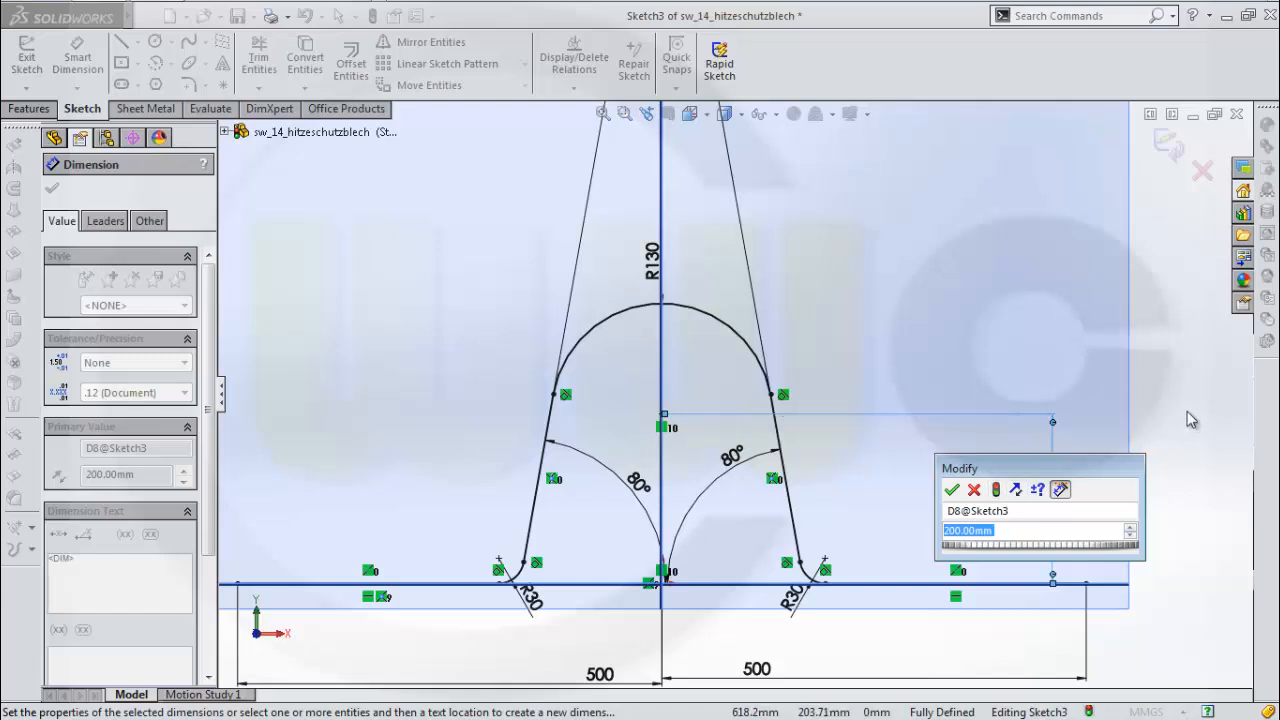
{"action": "type", "text": "90"}
{"action": "key", "text": "Return"}
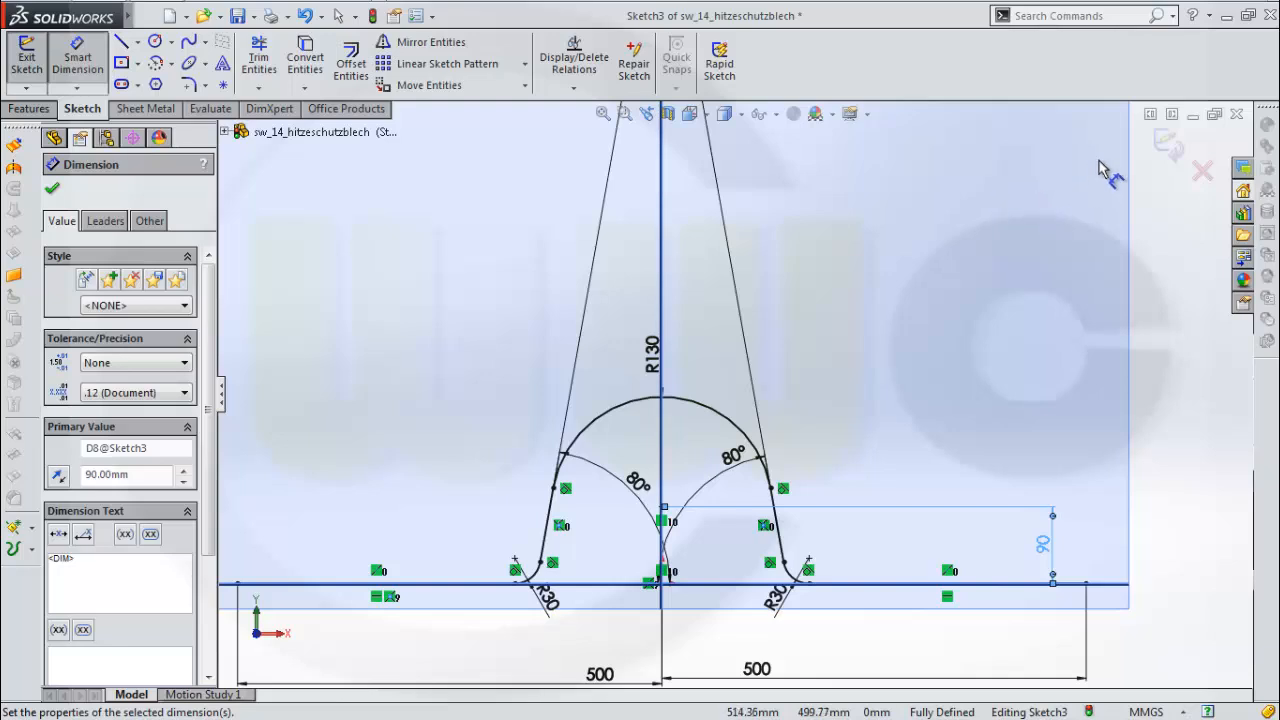
{"action": "left_click", "coordinate": [1168, 145]}
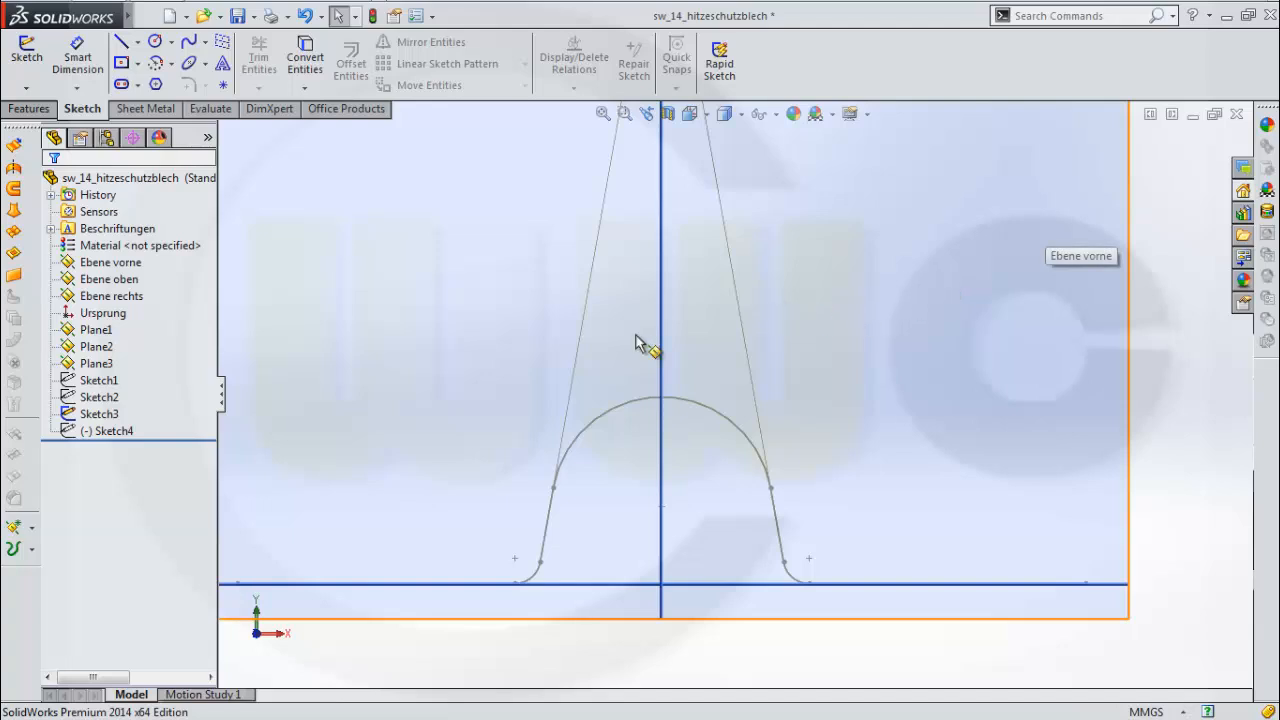
Hide Sketch3 and show Sketch4
{"action": "left_click", "coordinate": [97, 414]}
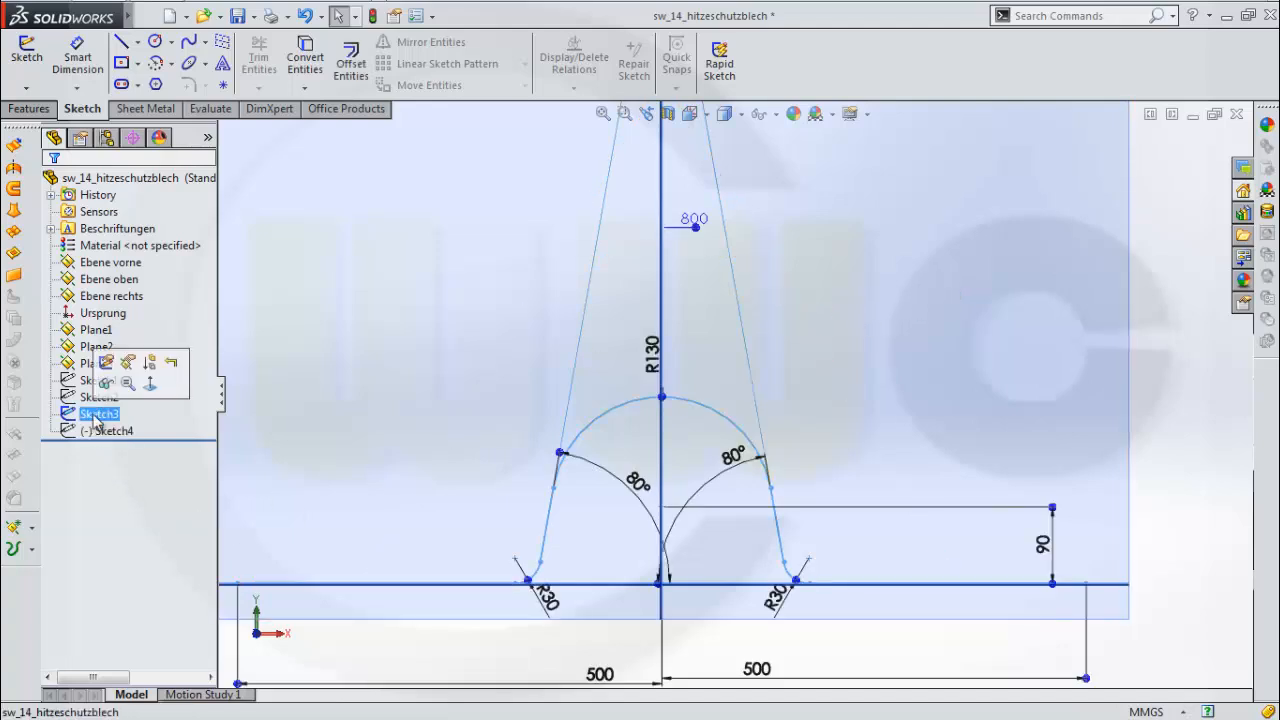
{"action": "left_click", "coordinate": [99, 397], "text": "ctrl"}
{"action": "left_click", "coordinate": [108, 386]}
{"action": "left_click", "coordinate": [97, 431]}
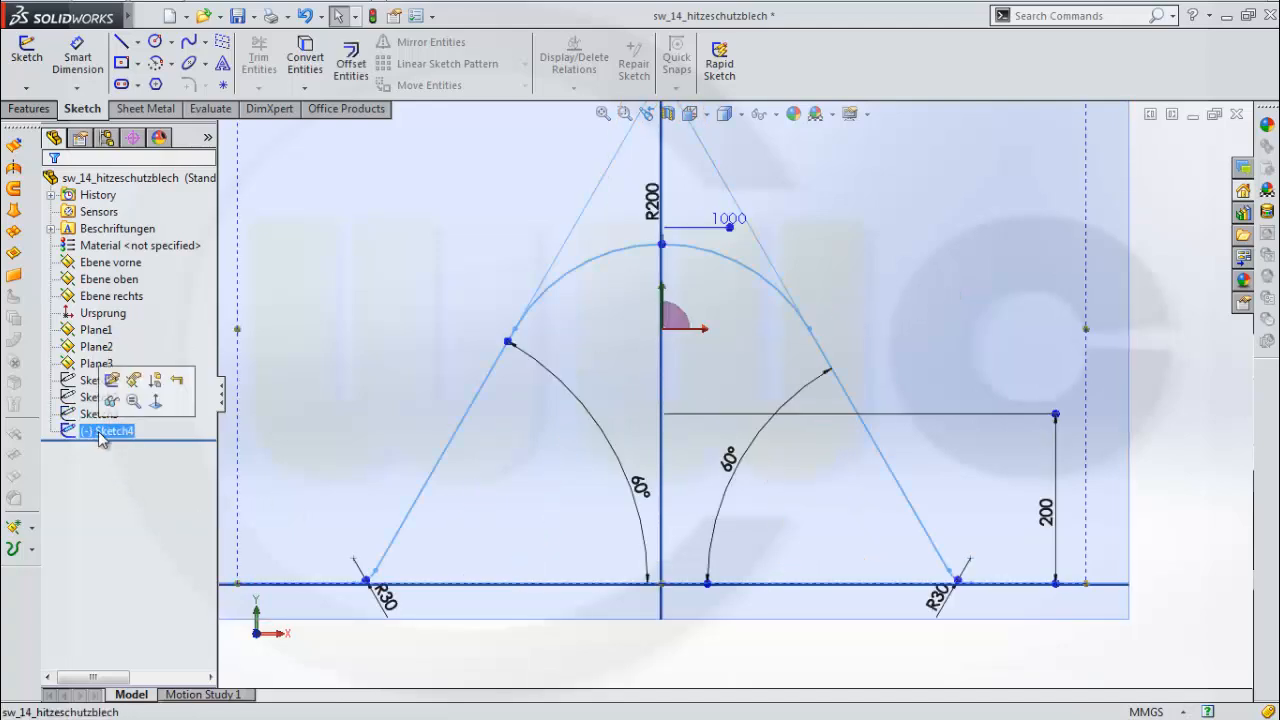
{"action": "left_click", "coordinate": [112, 401]}
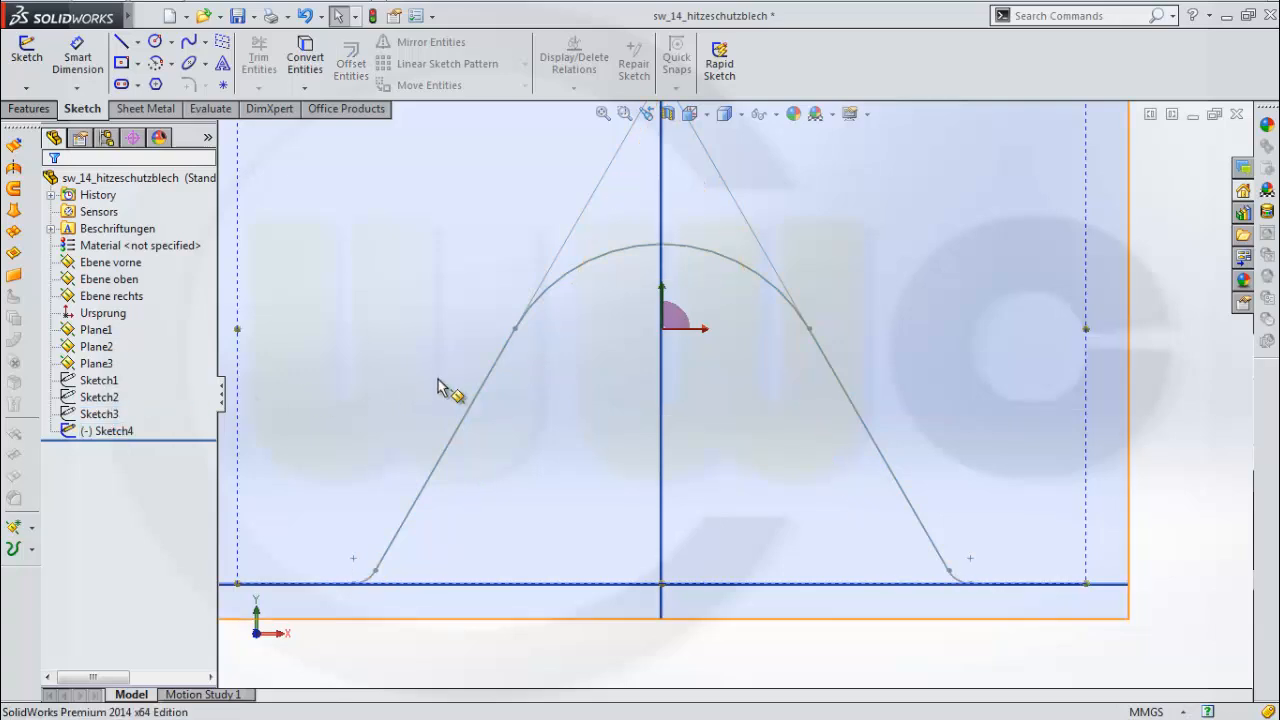
Open Sketch4 for editing and add a coincident relation between its left base line and the origin
{"action": "left_click", "coordinate": [119, 430]}
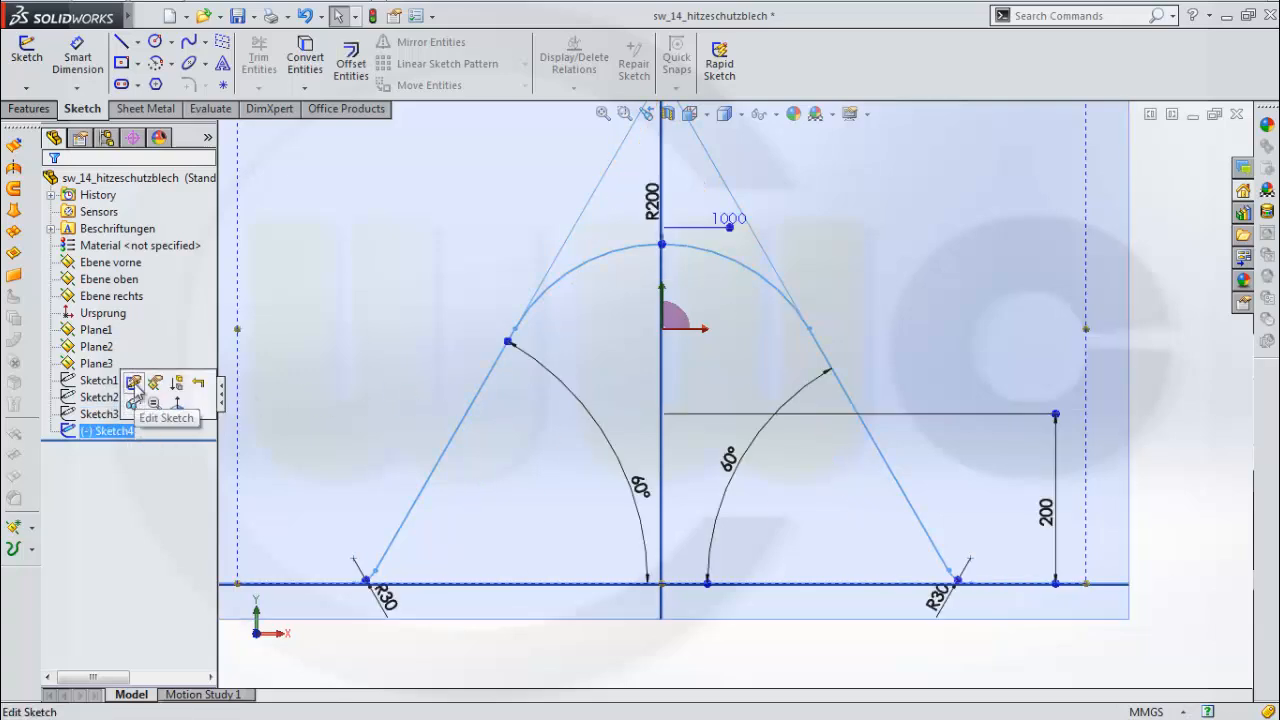
{"action": "left_click", "coordinate": [133, 382]}
{"action": "scroll", "coordinate": [558, 502], "scroll_direction": "up", "scroll_amount": 3}
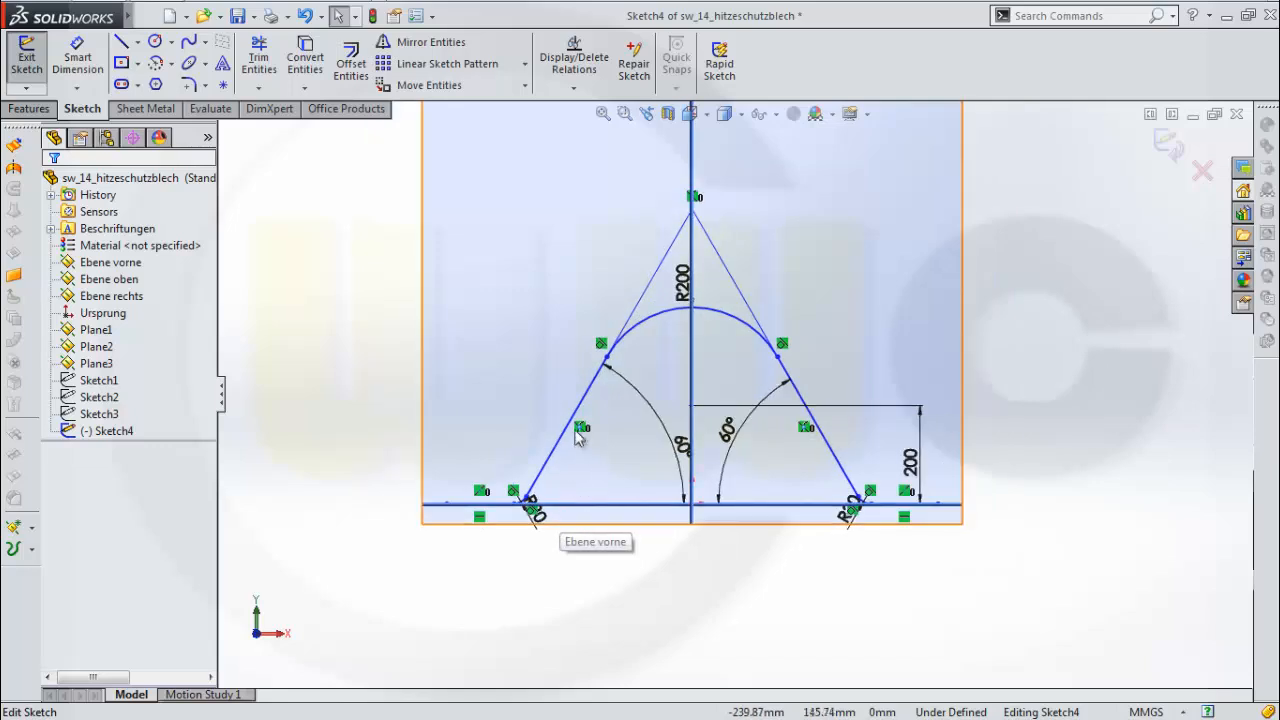
{"action": "scroll", "coordinate": [547, 430], "scroll_direction": "down", "scroll_amount": 1}
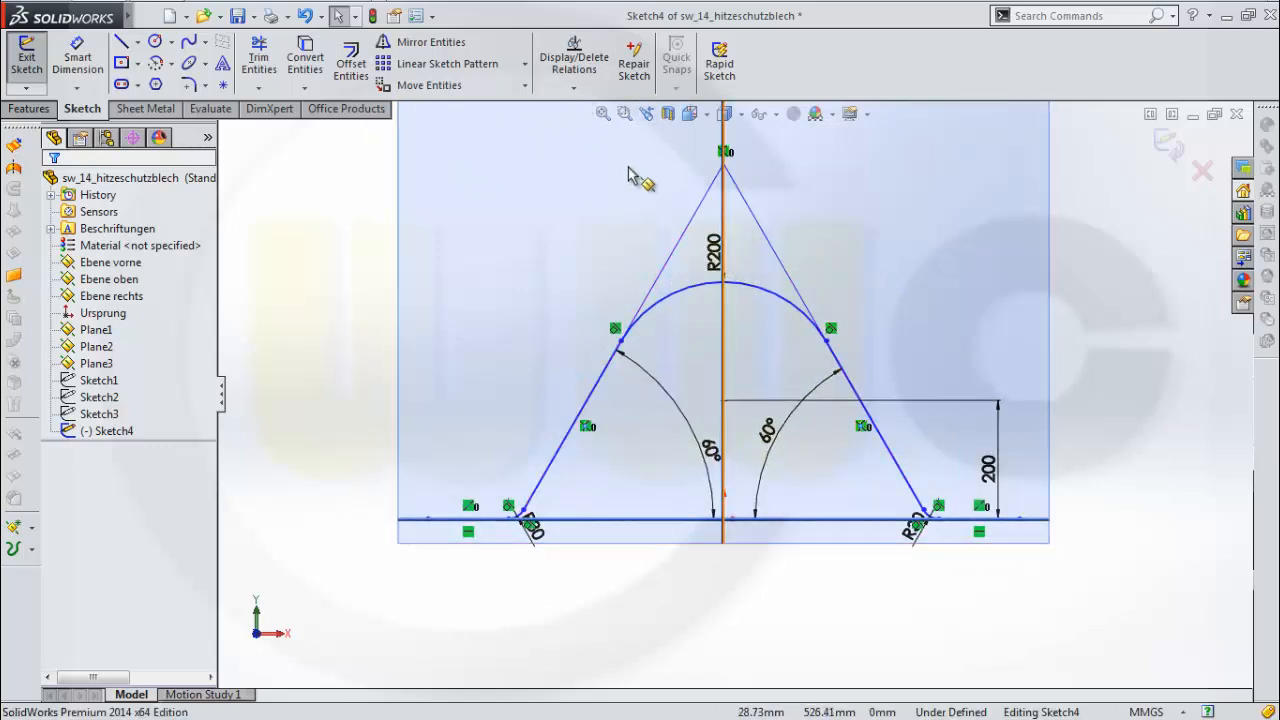
{"action": "left_click", "coordinate": [580, 90]}
{"action": "left_click", "coordinate": [596, 124]}
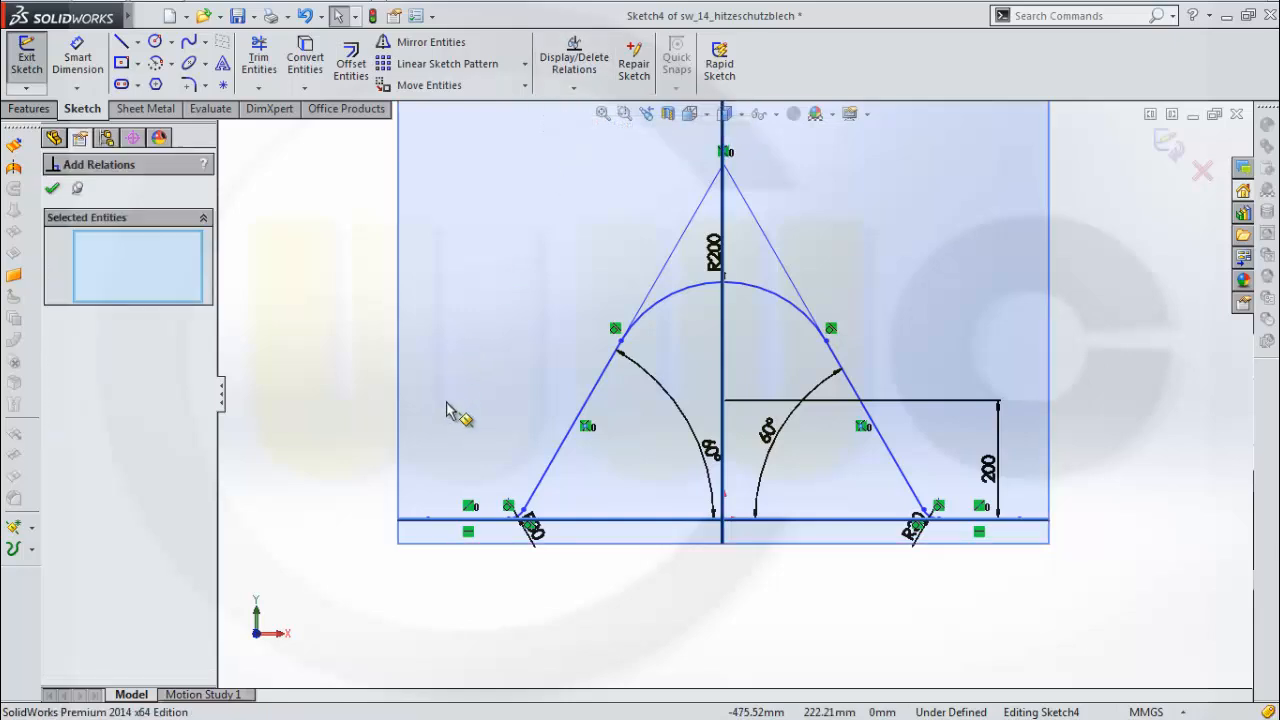
{"action": "left_click", "coordinate": [453, 521]}
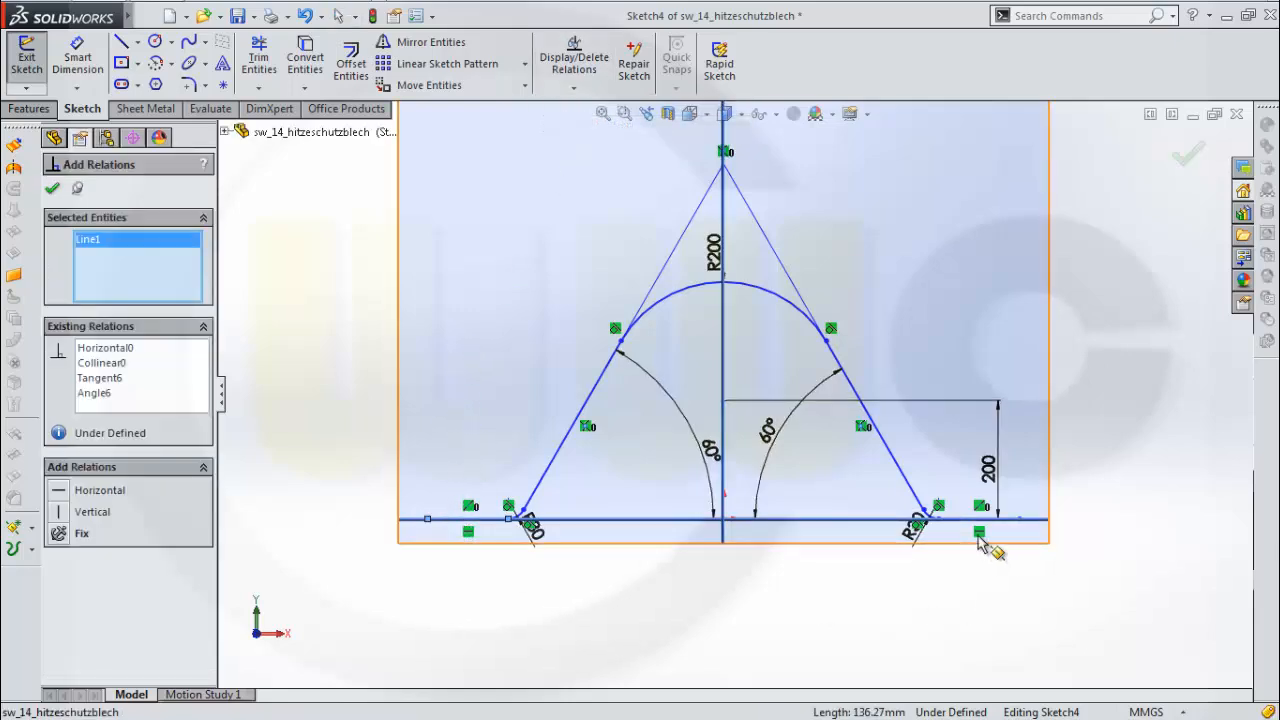
{"action": "left_click", "coordinate": [702, 530]}
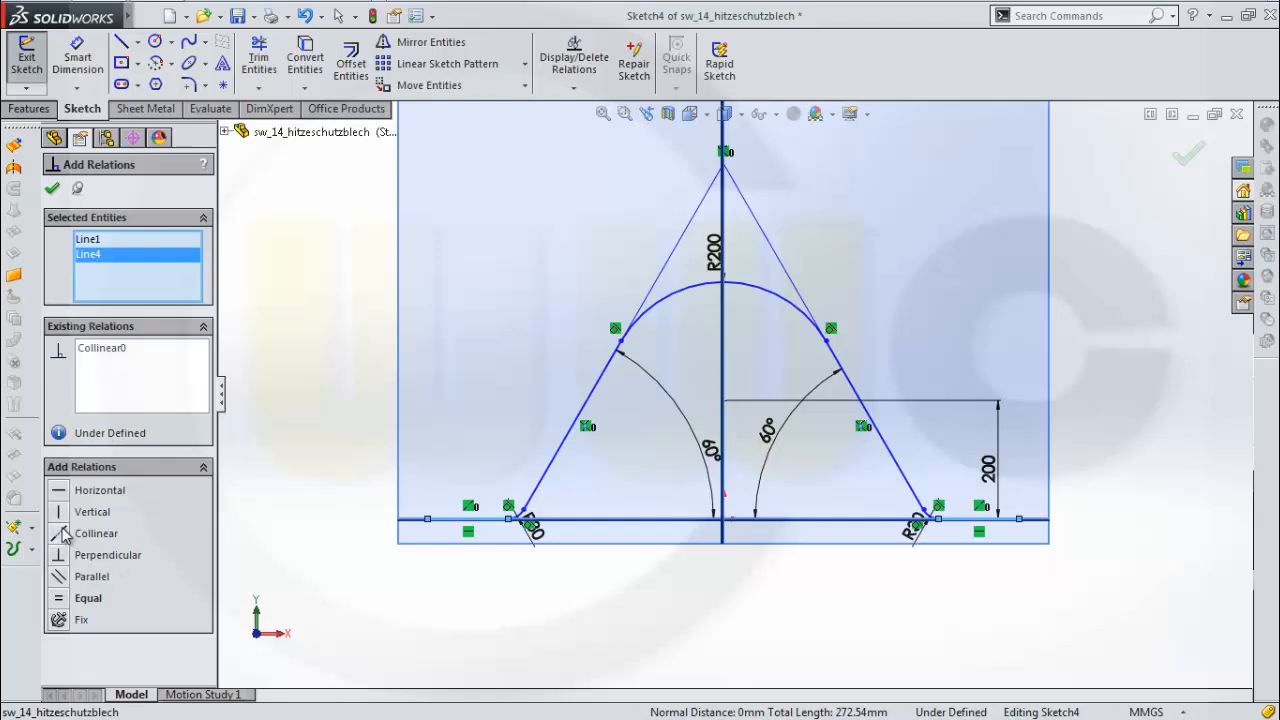
{"action": "left_click", "coordinate": [724, 521]}
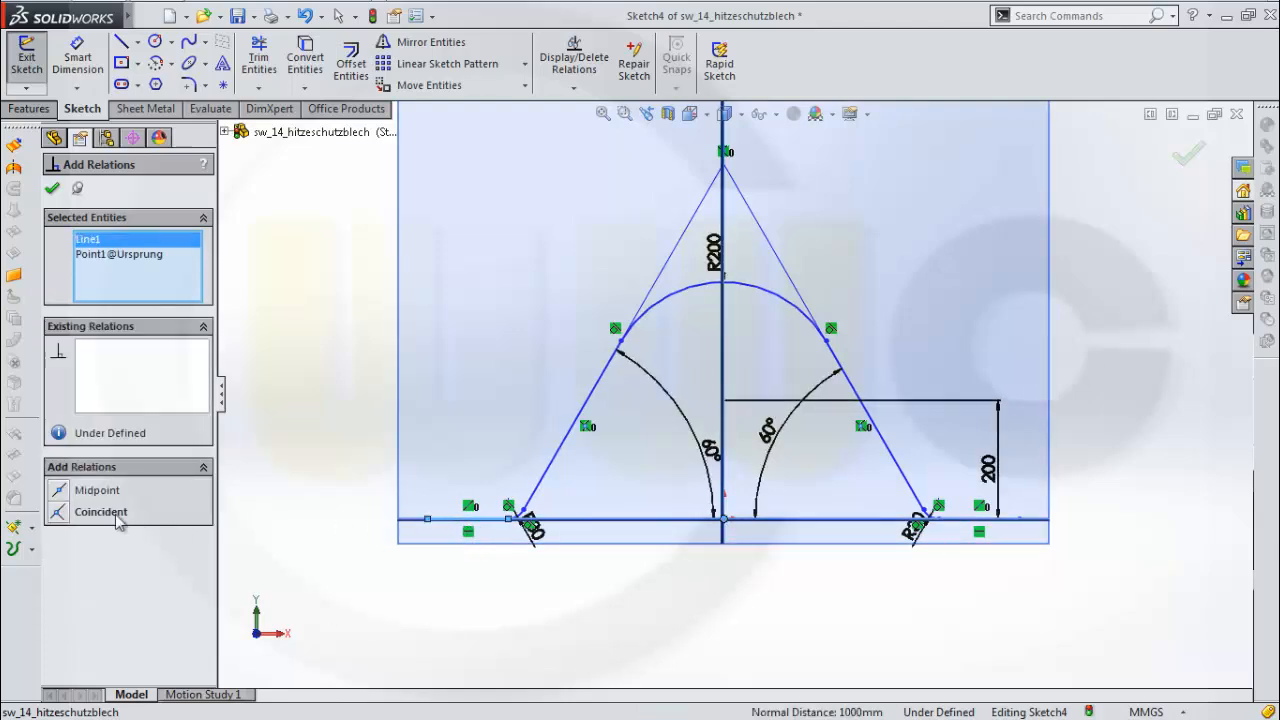
{"action": "left_click", "coordinate": [60, 513]}
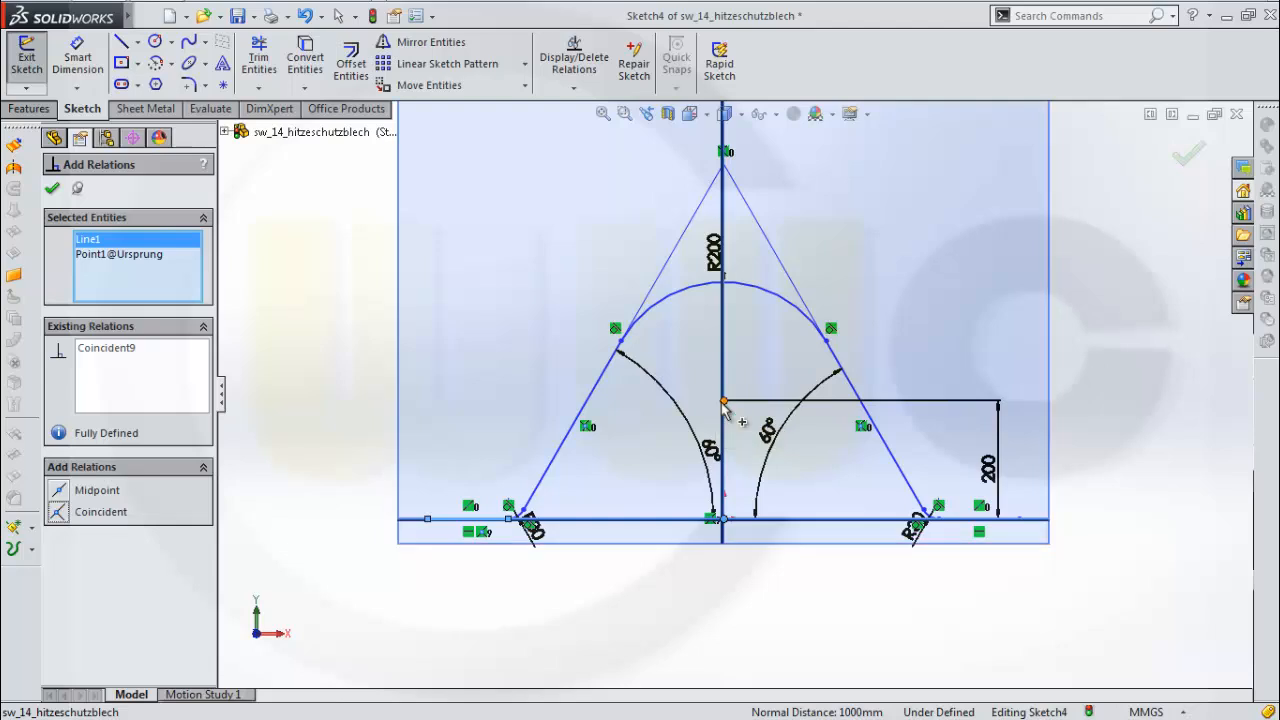
Delete the 200 mm height dimension of the peak arc's centre point in Sketch4
{"action": "middle_click_drag", "start_coordinate": [694, 378], "coordinate": [730, 444]}
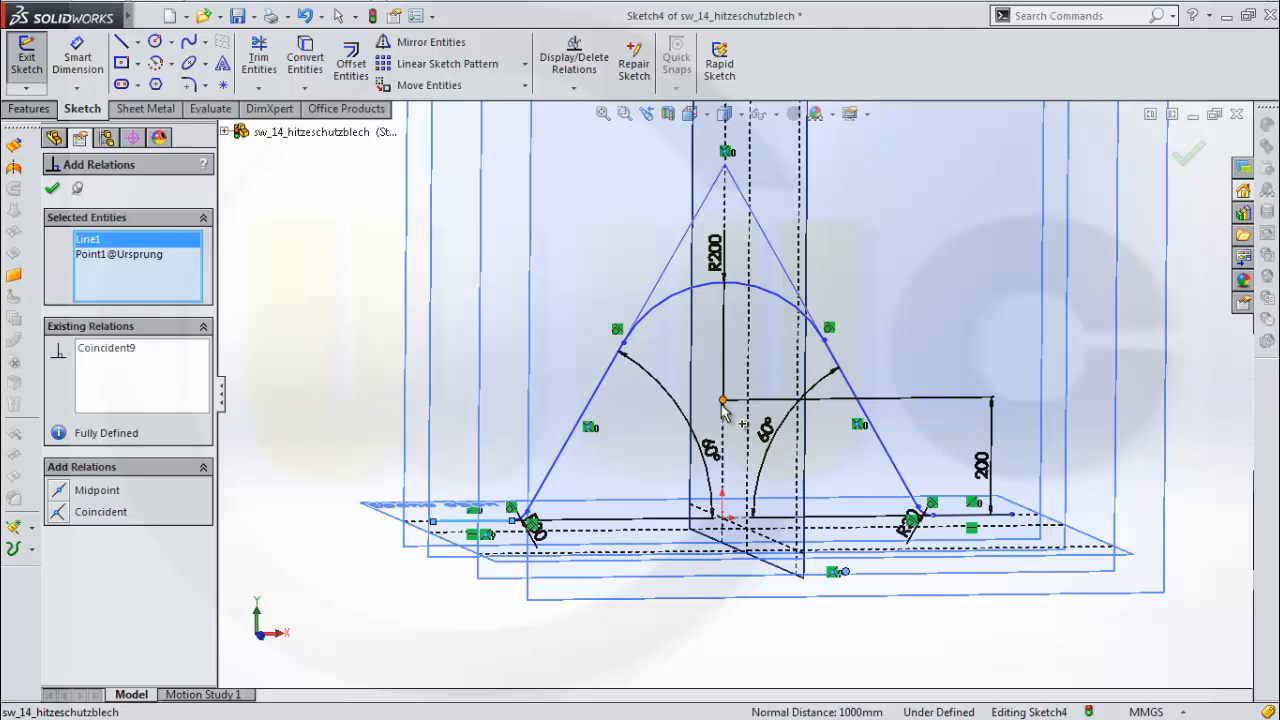
{"action": "left_click", "coordinate": [723, 401]}
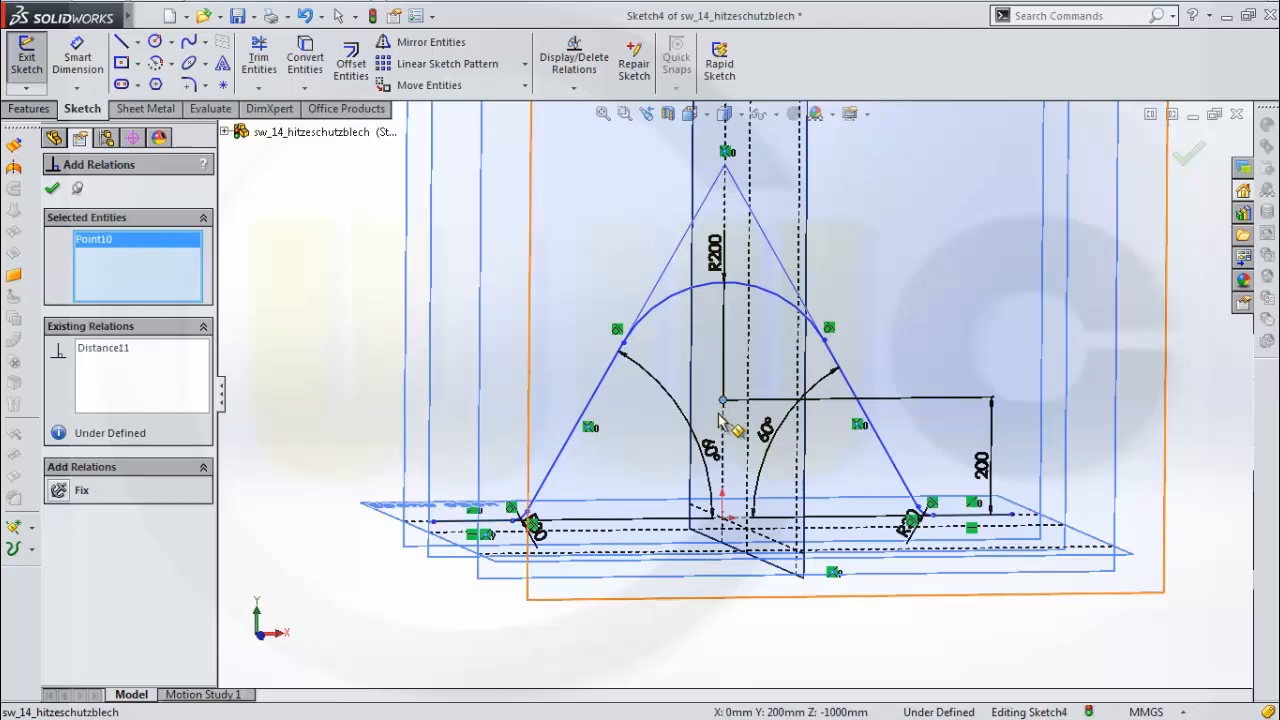
{"action": "key", "text": "Escape"}
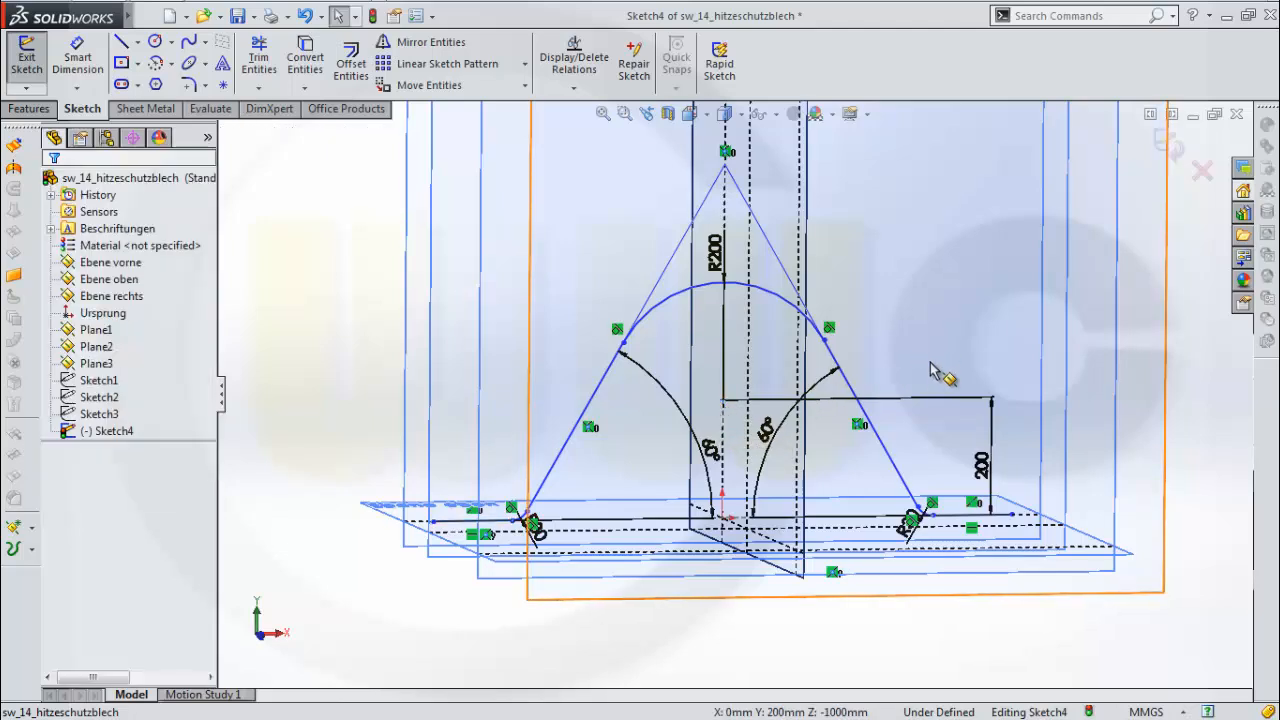
{"action": "left_click", "coordinate": [982, 465]}
{"action": "key", "text": "Escape"}
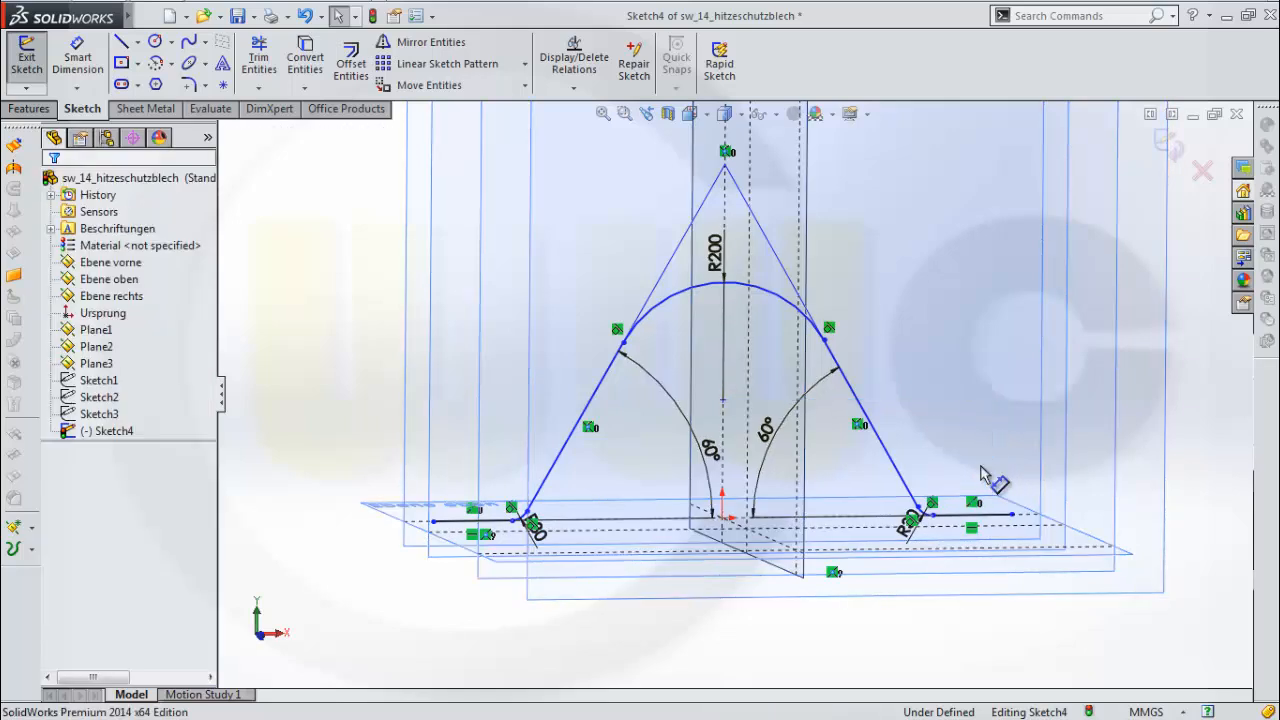
Add a vertical relation between the peak arc's centre point and the origin in Sketch4
{"action": "left_click", "coordinate": [575, 89]}
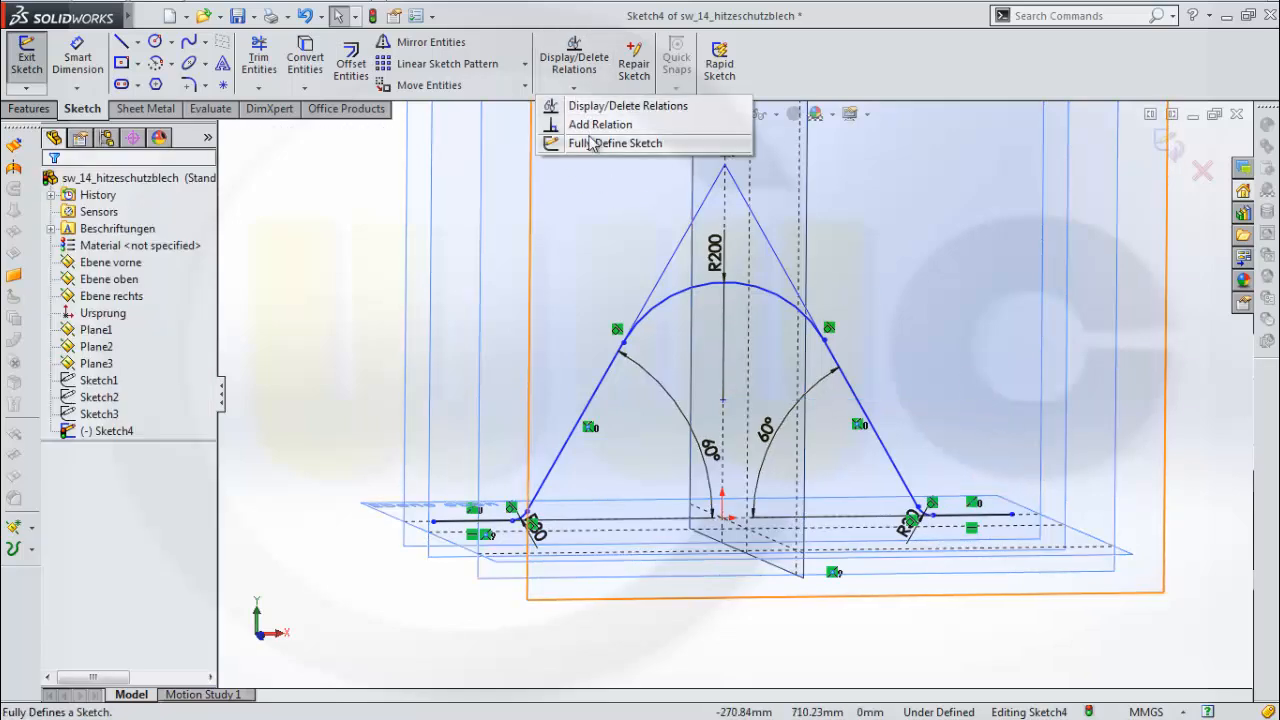
{"action": "left_click", "coordinate": [590, 125]}
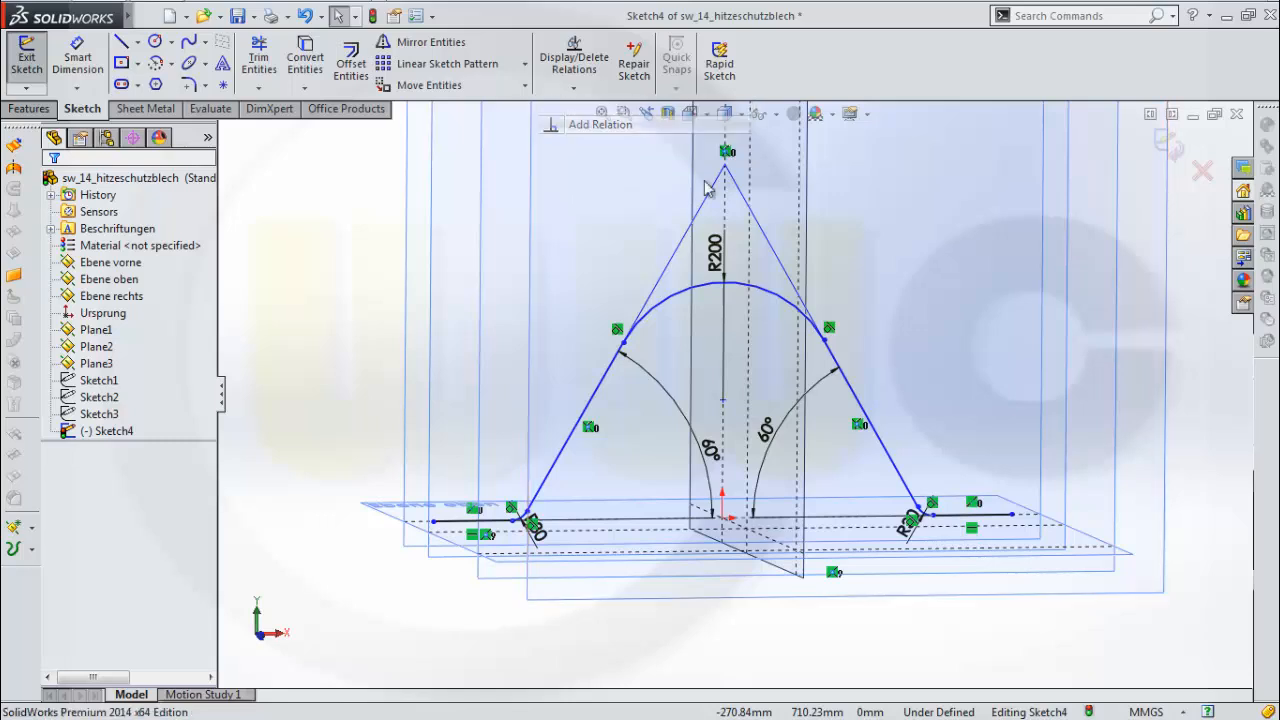
{"action": "left_click", "coordinate": [724, 399]}
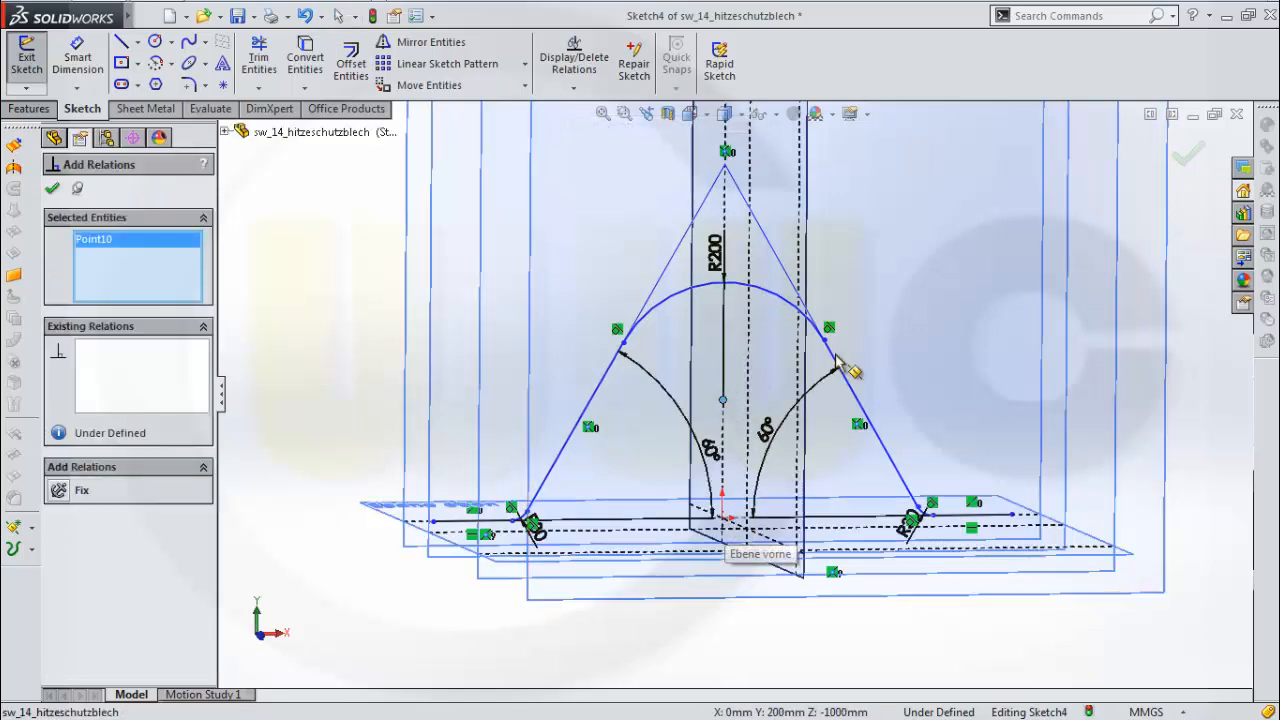
{"action": "left_click", "coordinate": [710, 122]}
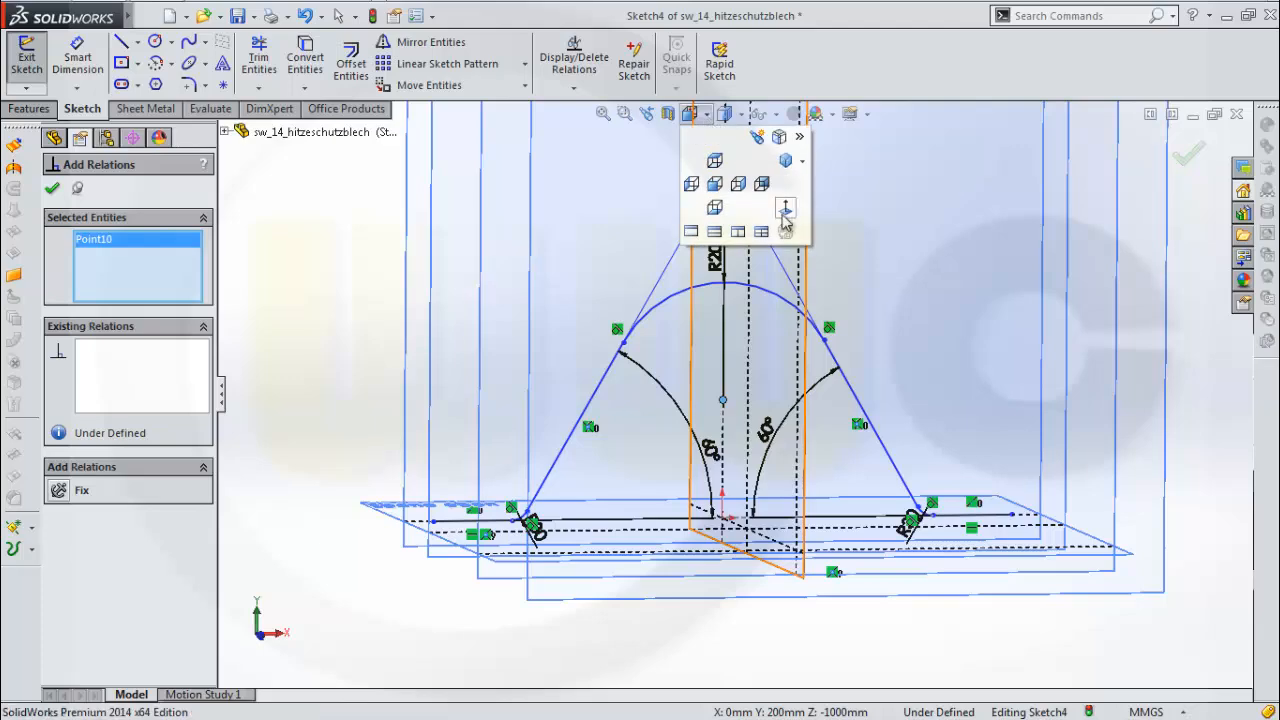
{"action": "left_click", "coordinate": [788, 222]}
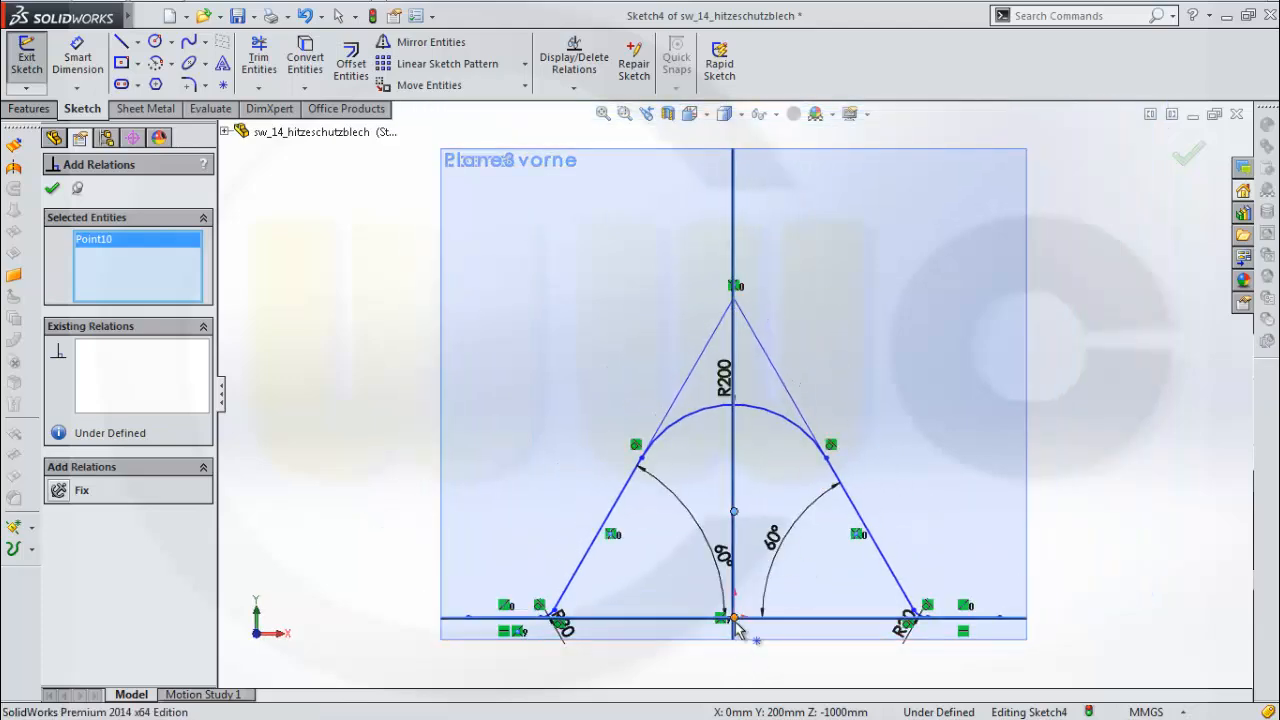
{"action": "left_click", "coordinate": [733, 619]}
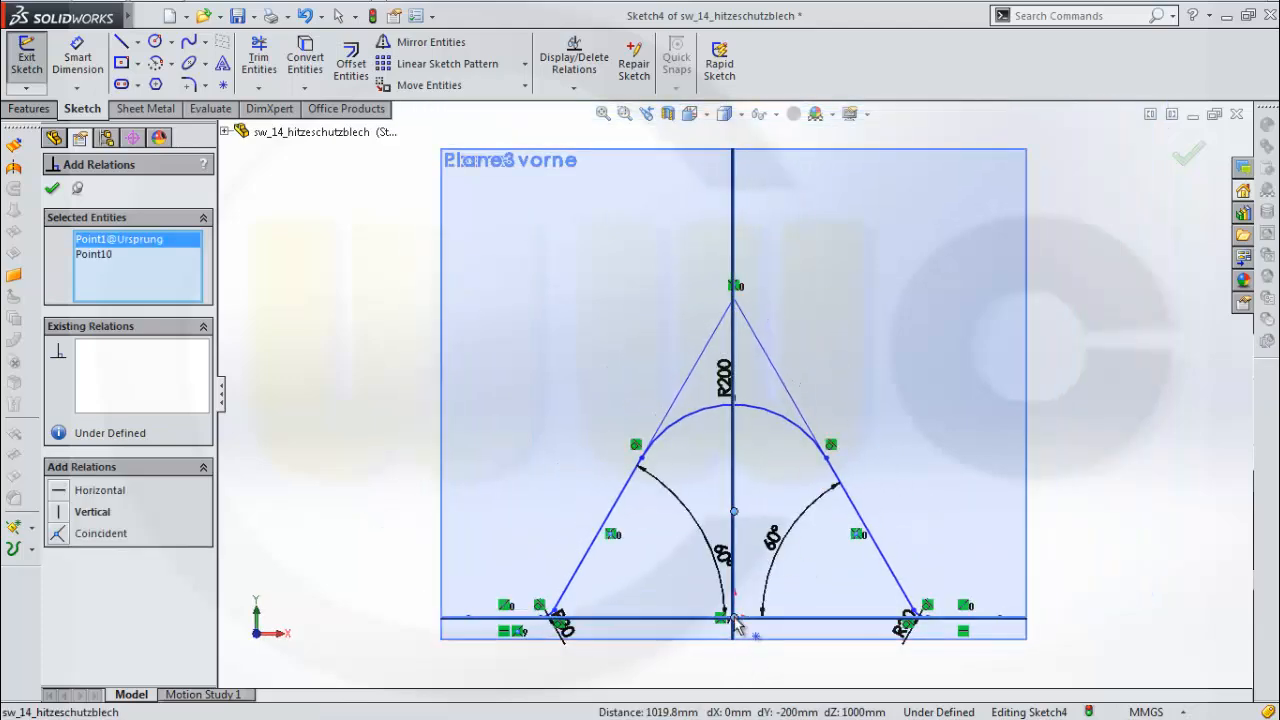
{"action": "left_click", "coordinate": [60, 512]}
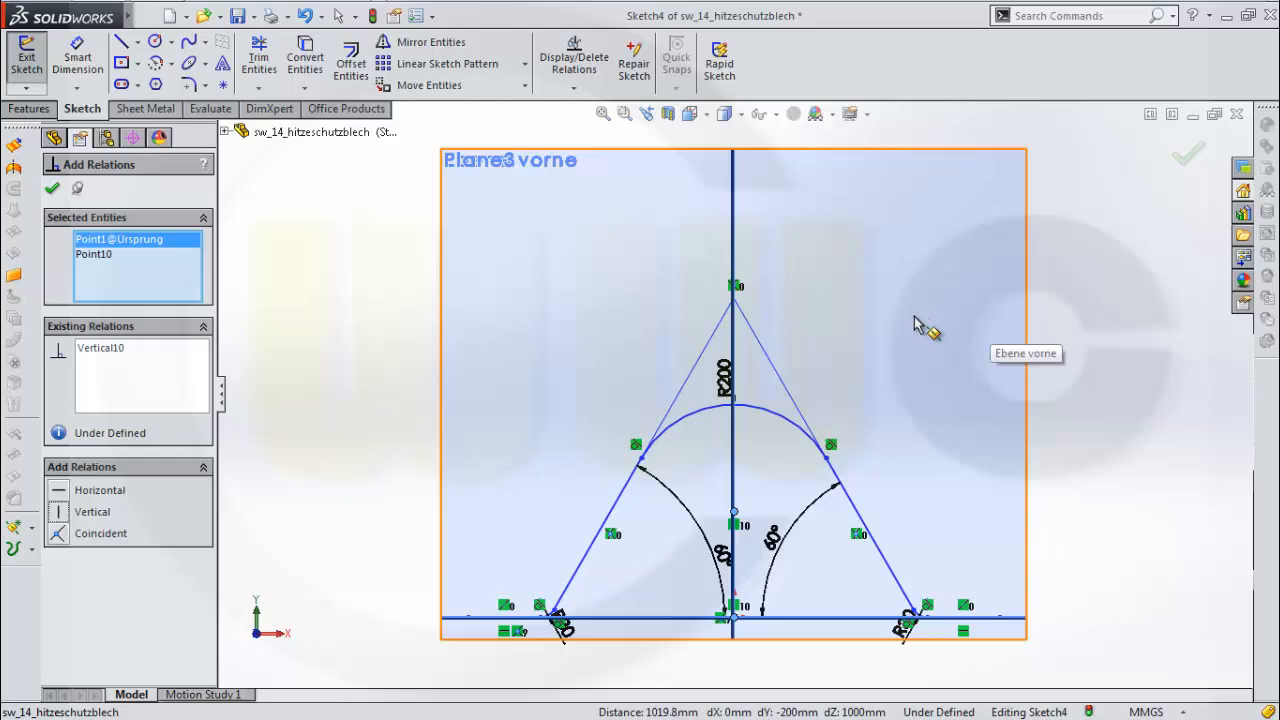
{"action": "key", "text": "Escape"}
Dimension the horizontal distance from the left base line's outer end to the origin
{"action": "mouse_move", "coordinate": [837, 517]}
{"action": "middle_mouse_down"}
{"action": "mouse_move", "coordinate": [817, 449]}
{"action": "mouse_move", "coordinate": [815, 508]}
{"action": "middle_mouse_up"}
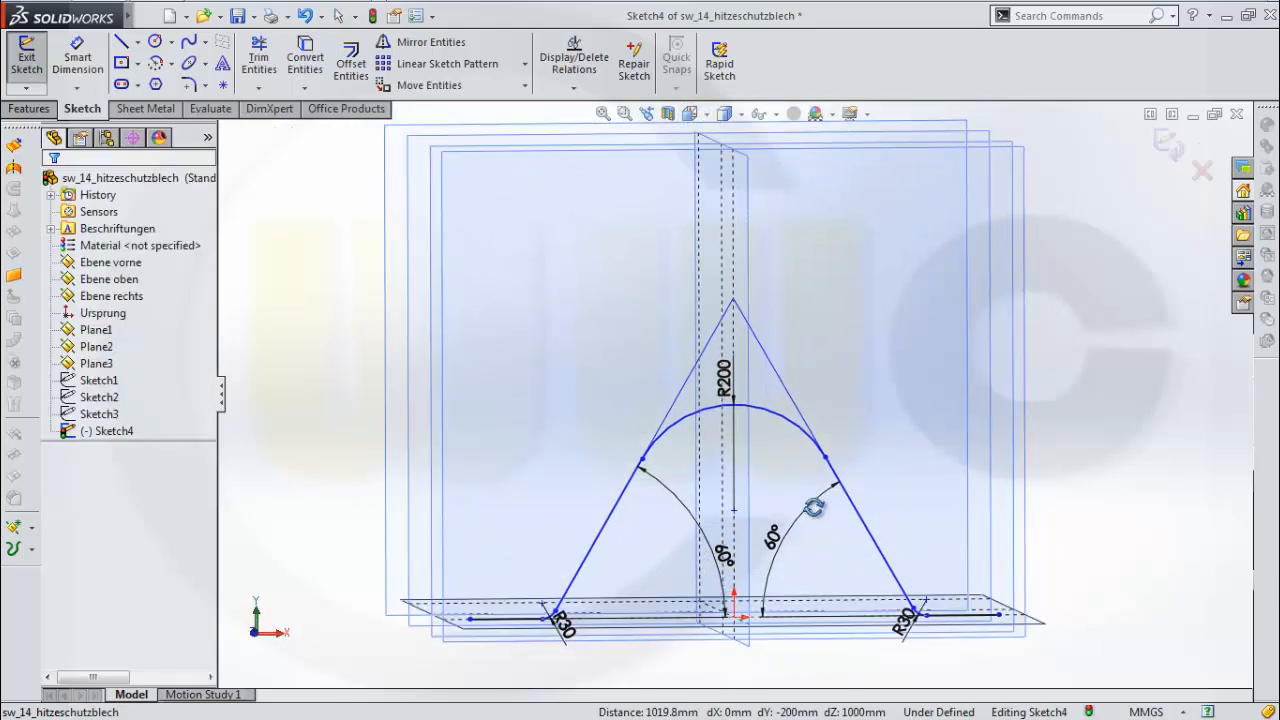
{"action": "left_click", "coordinate": [708, 116]}
{"action": "left_click", "coordinate": [790, 215]}
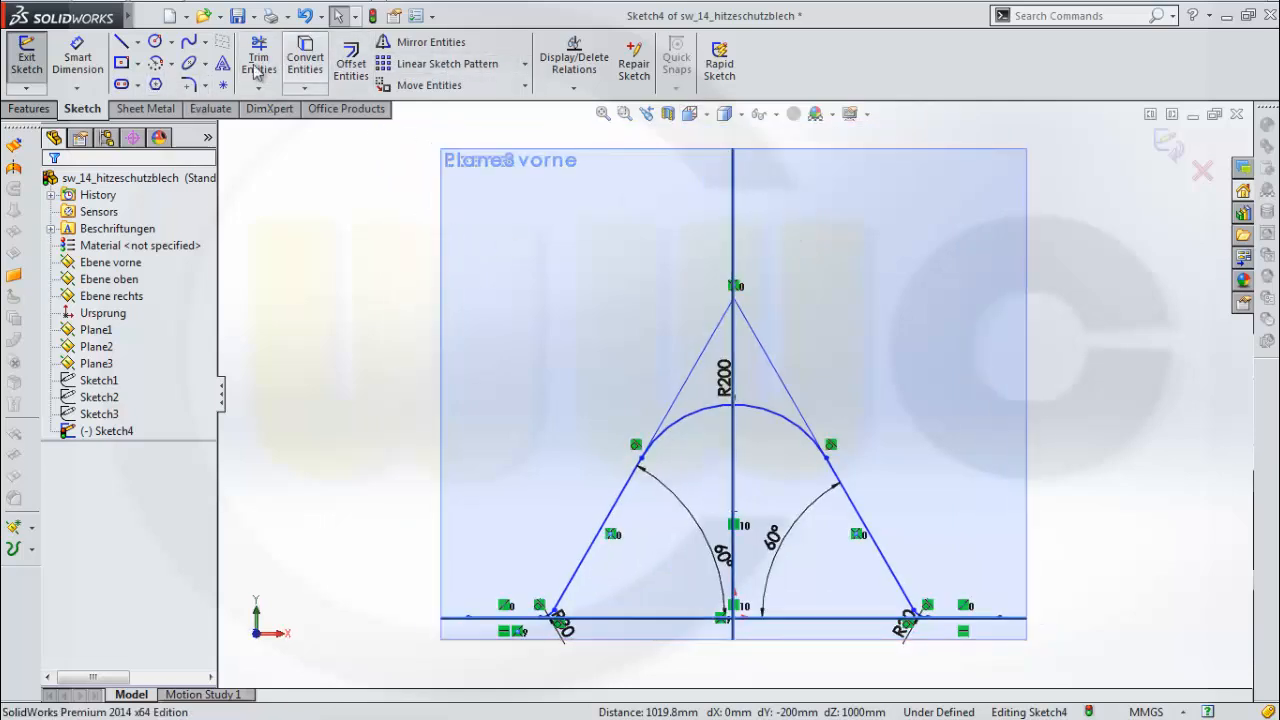
{"action": "left_click", "coordinate": [77, 57]}
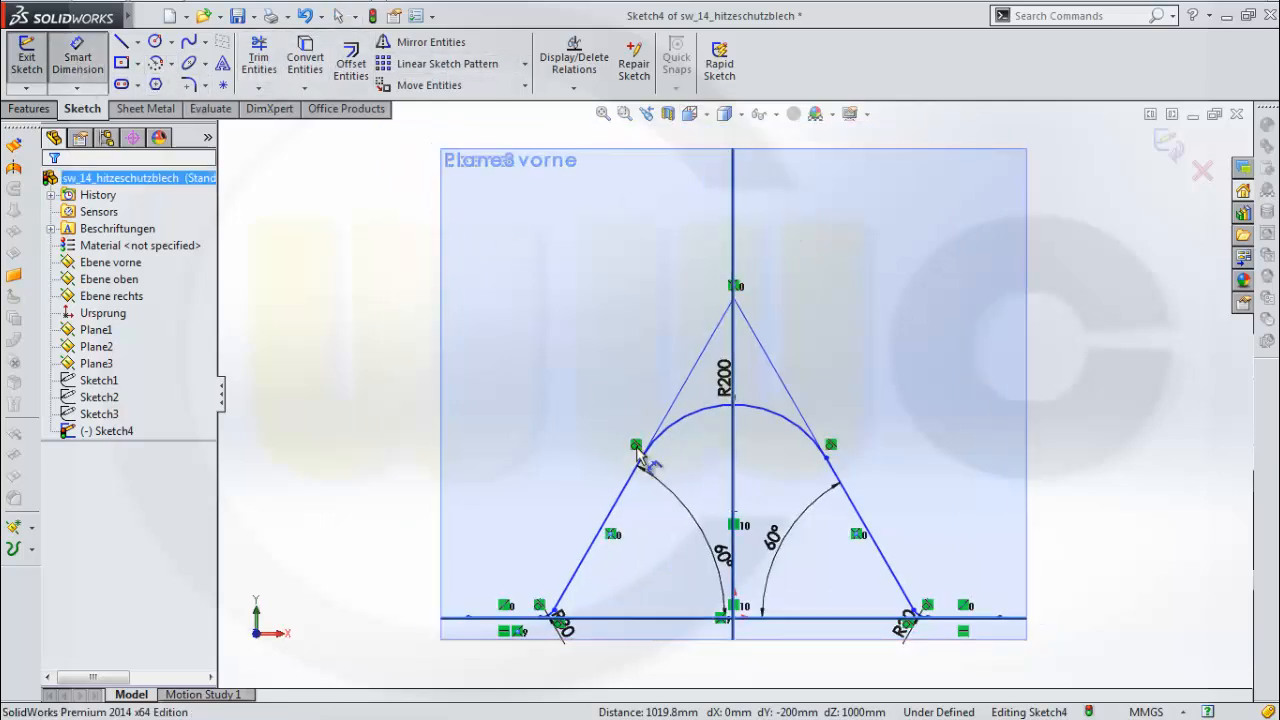
{"action": "left_click", "coordinate": [469, 620]}
{"action": "left_click", "coordinate": [734, 618]}
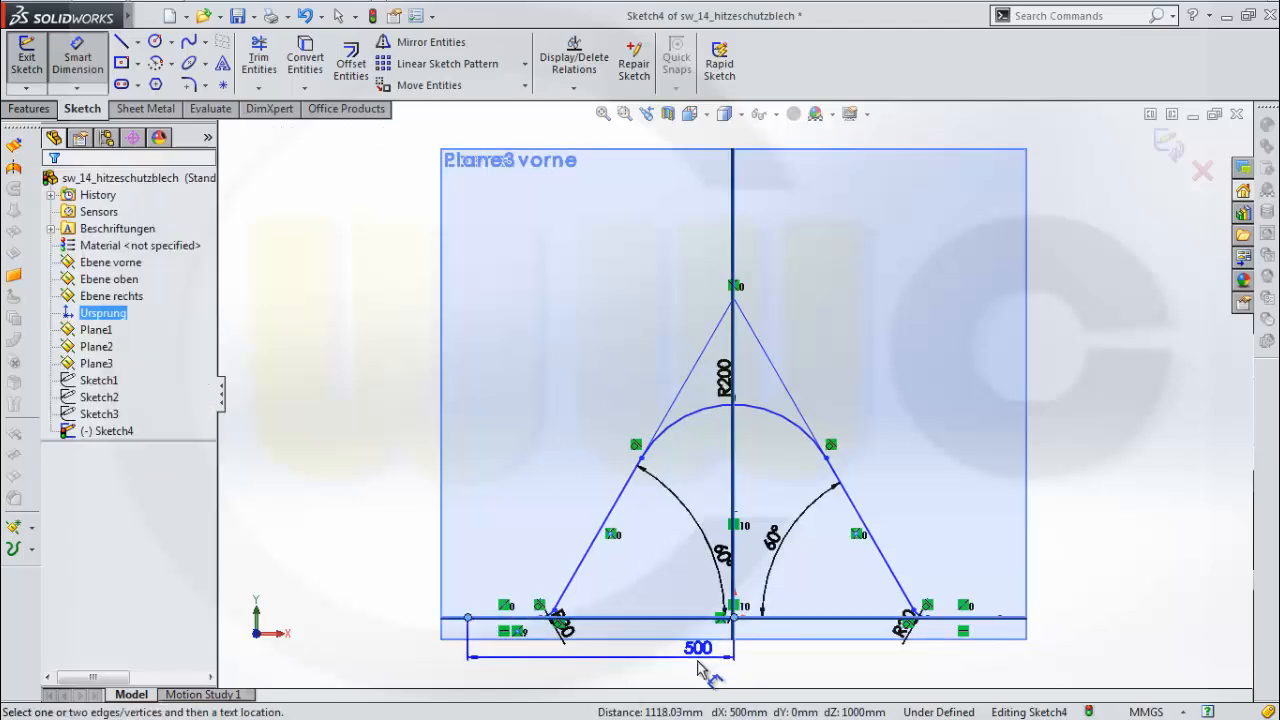
{"action": "left_click", "coordinate": [698, 672]}
{"action": "key", "text": "Return"}
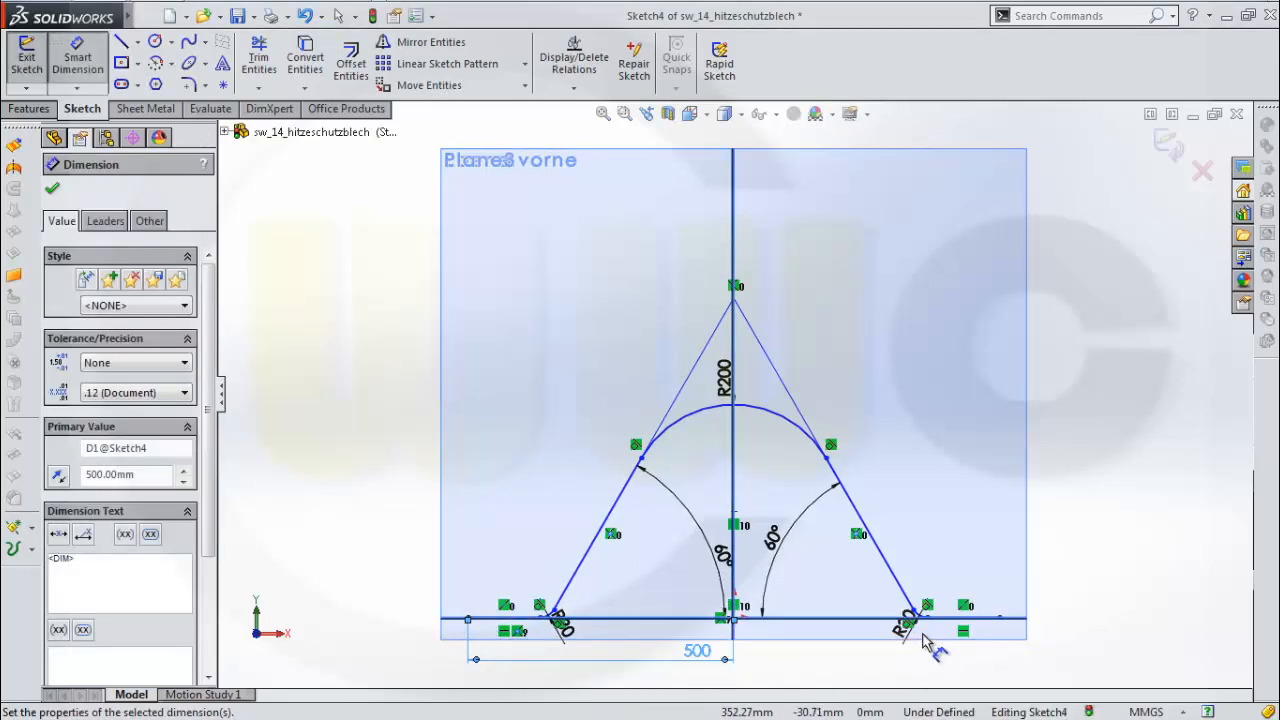
Dimension the horizontal distance from the right base line's outer end to the origin
{"action": "left_click", "coordinate": [999, 618]}
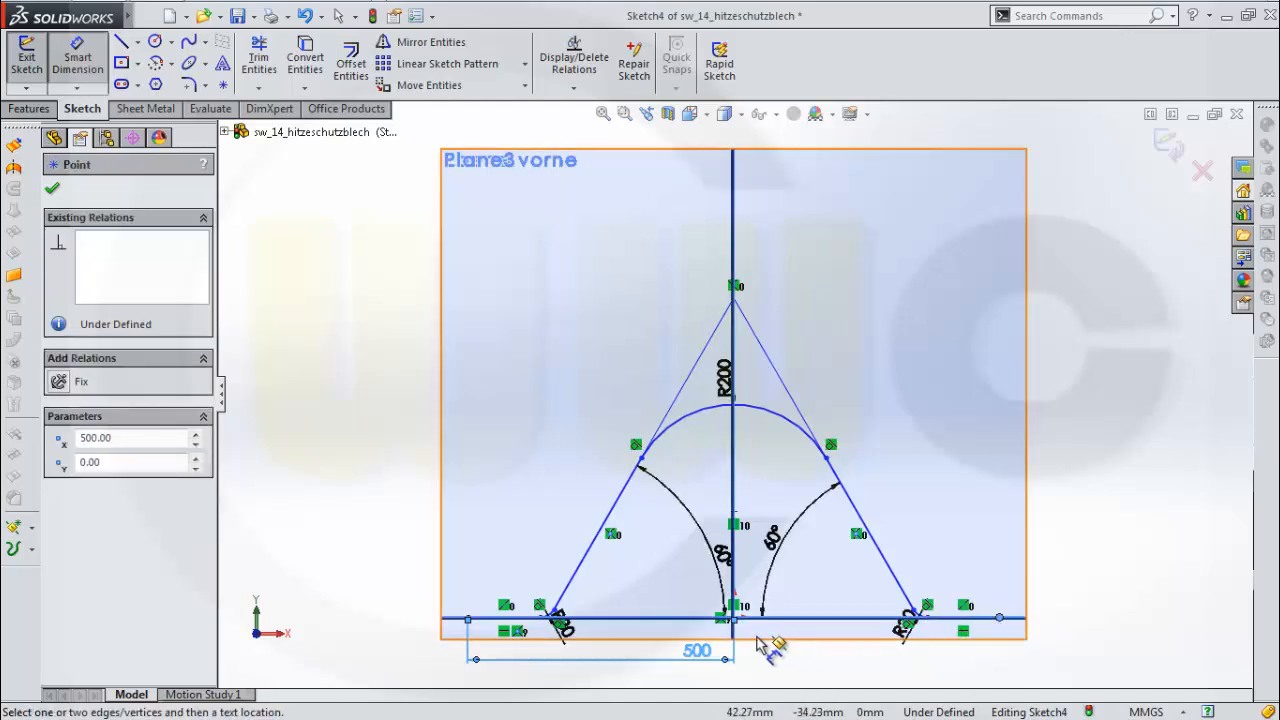
{"action": "left_click", "coordinate": [740, 625]}
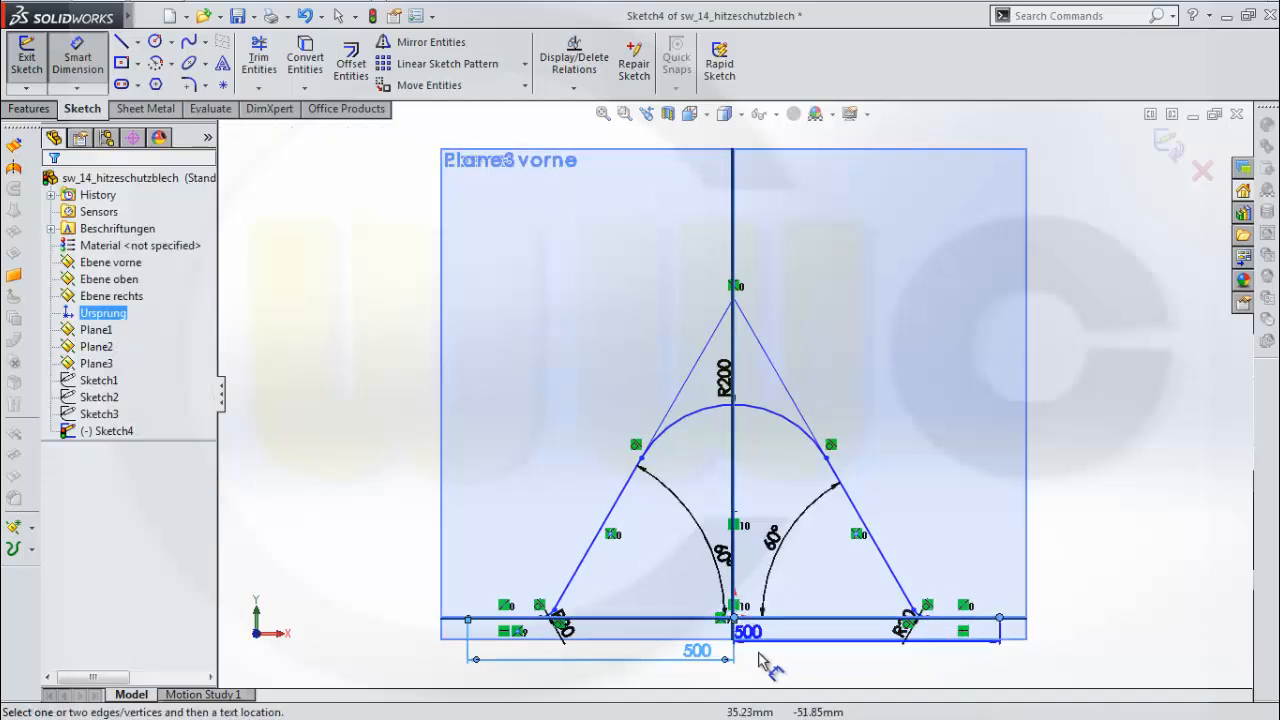
{"action": "left_click", "coordinate": [972, 648]}
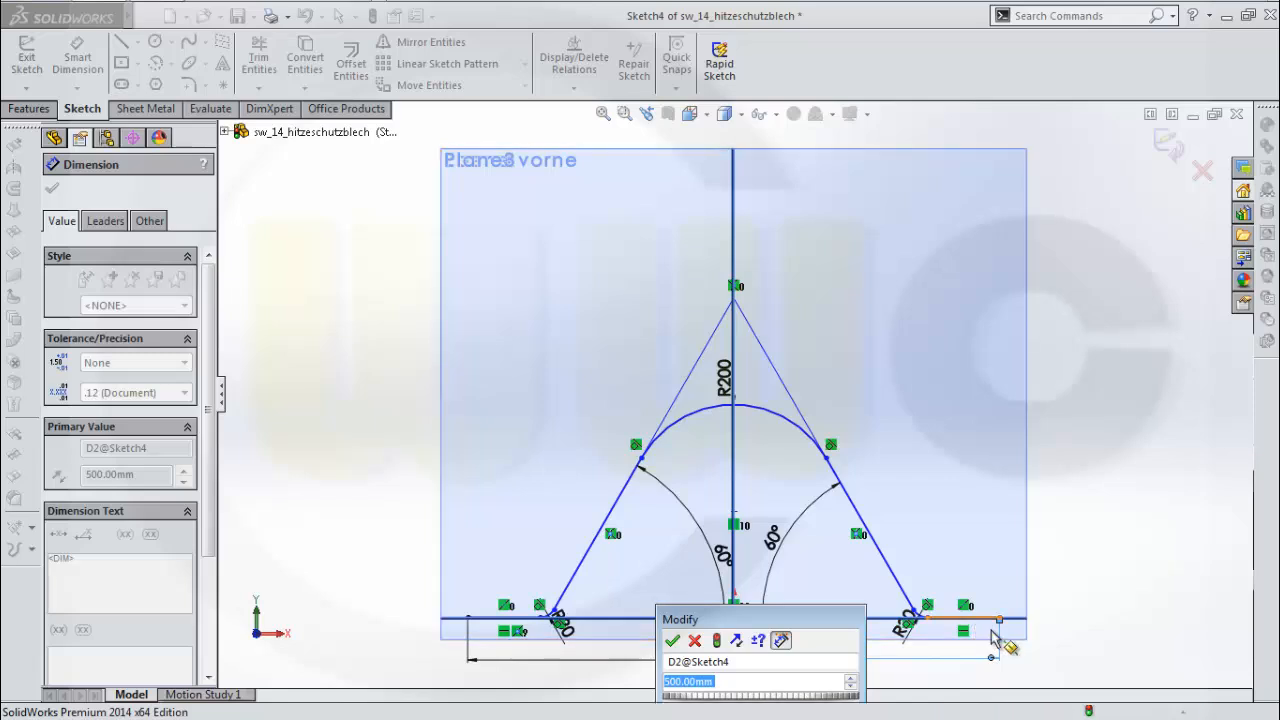
{"action": "key", "text": "Return"}
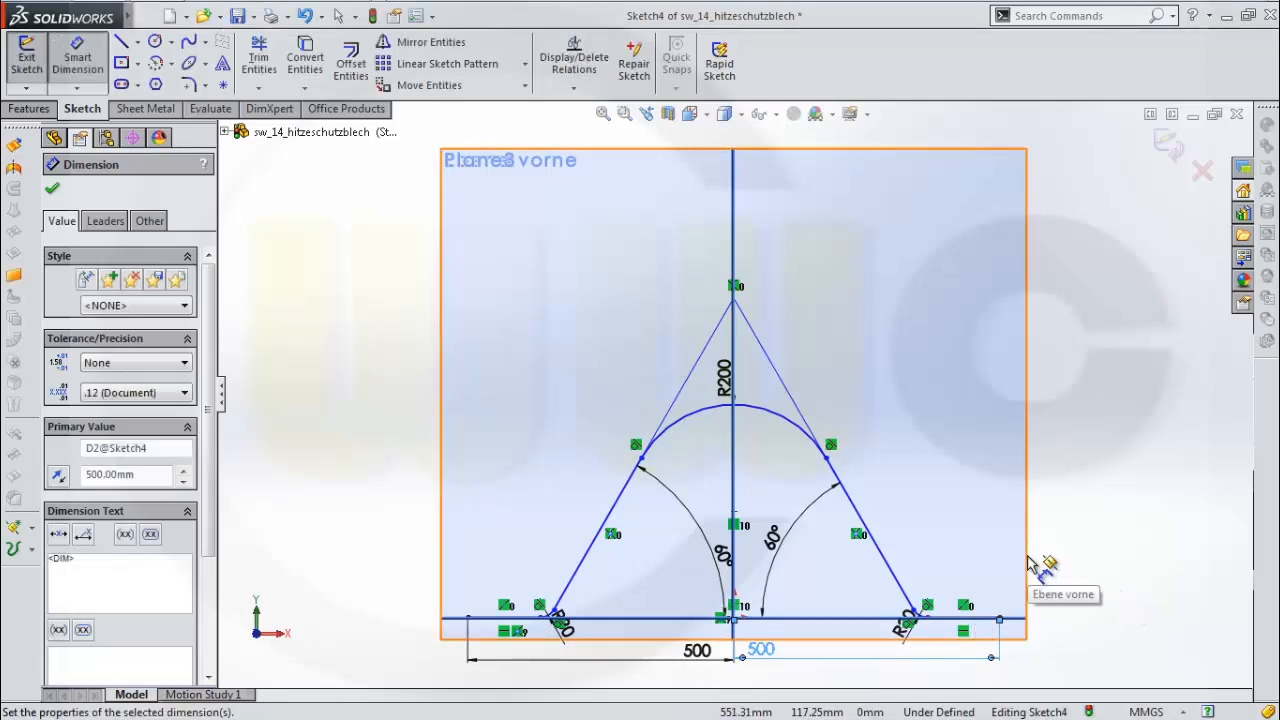
{"action": "key", "text": "Escape"}
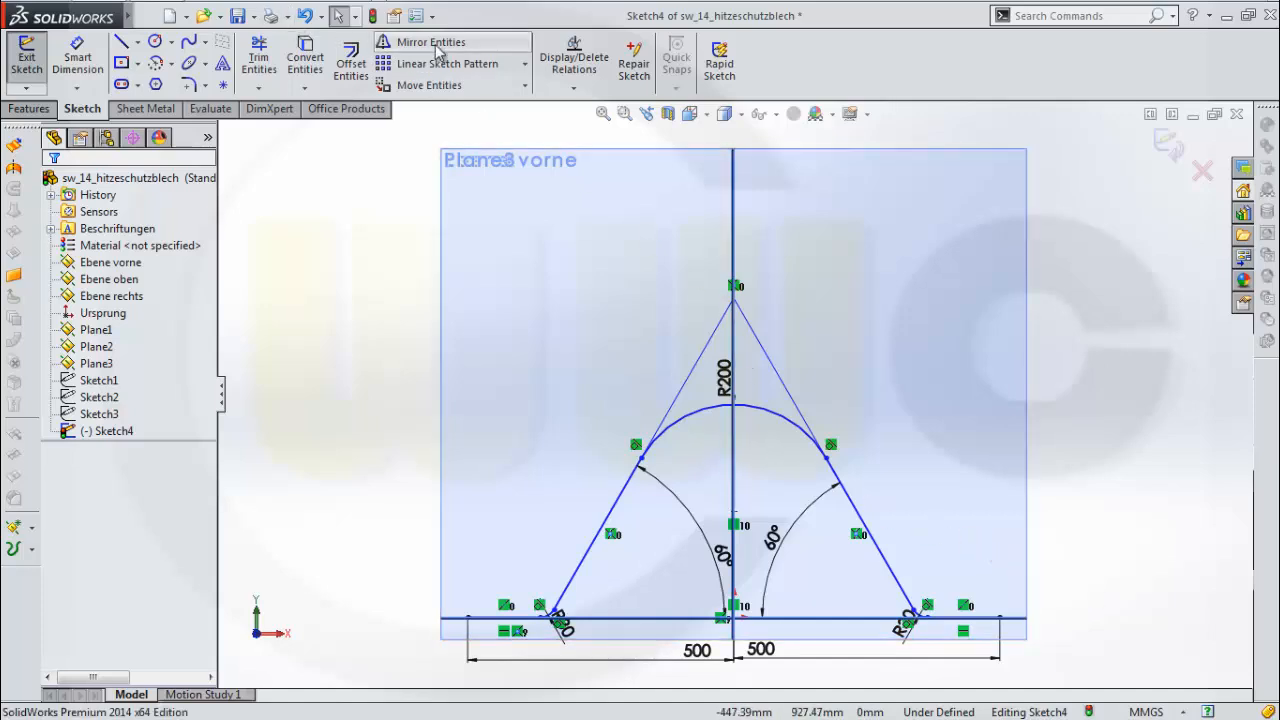
Dimension the height of the peak arc's centre point above the right base line
{"action": "left_click", "coordinate": [77, 57]}
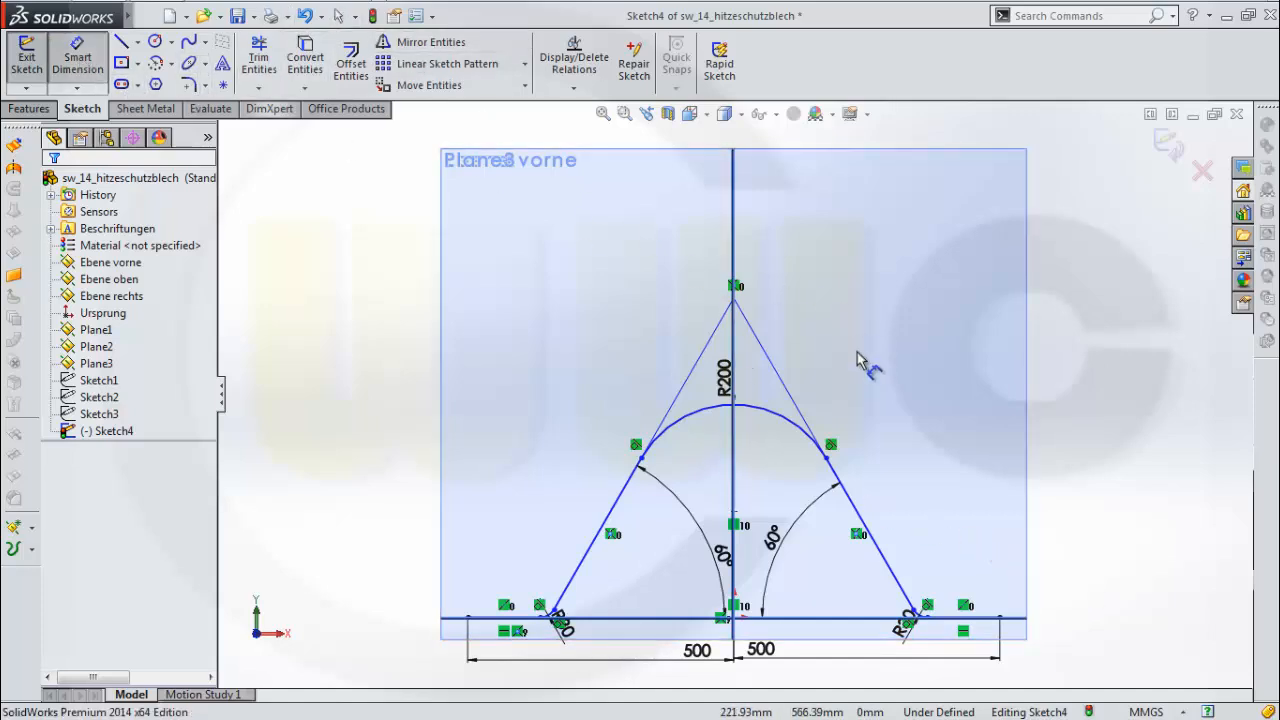
{"action": "left_click", "coordinate": [735, 512]}
{"action": "left_click", "coordinate": [973, 618]}
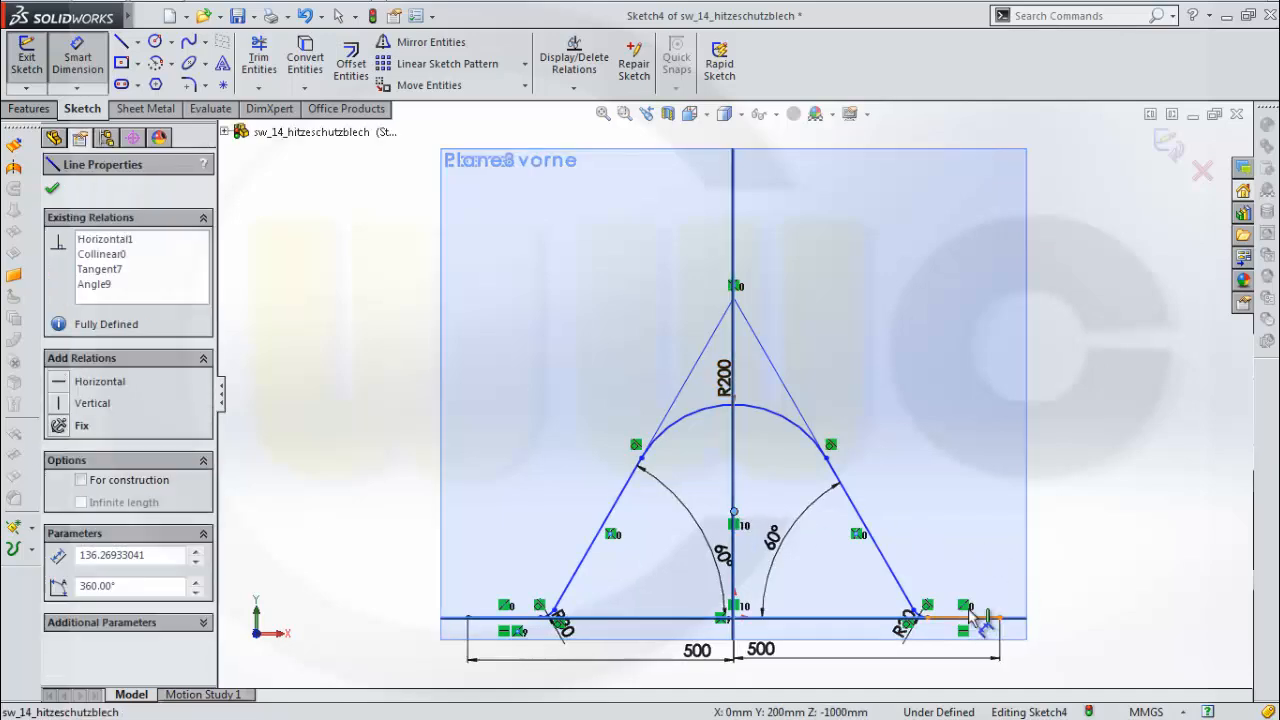
{"action": "left_click", "coordinate": [1078, 567]}
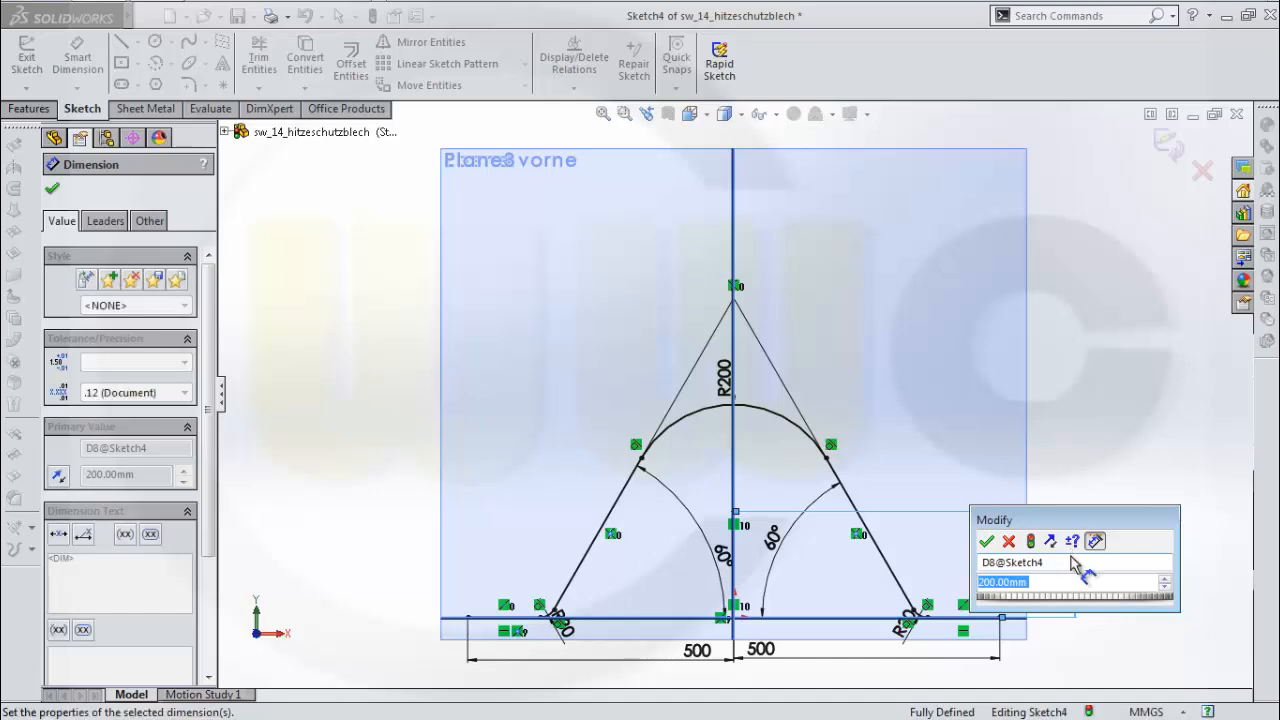
{"action": "key", "text": "Return"}
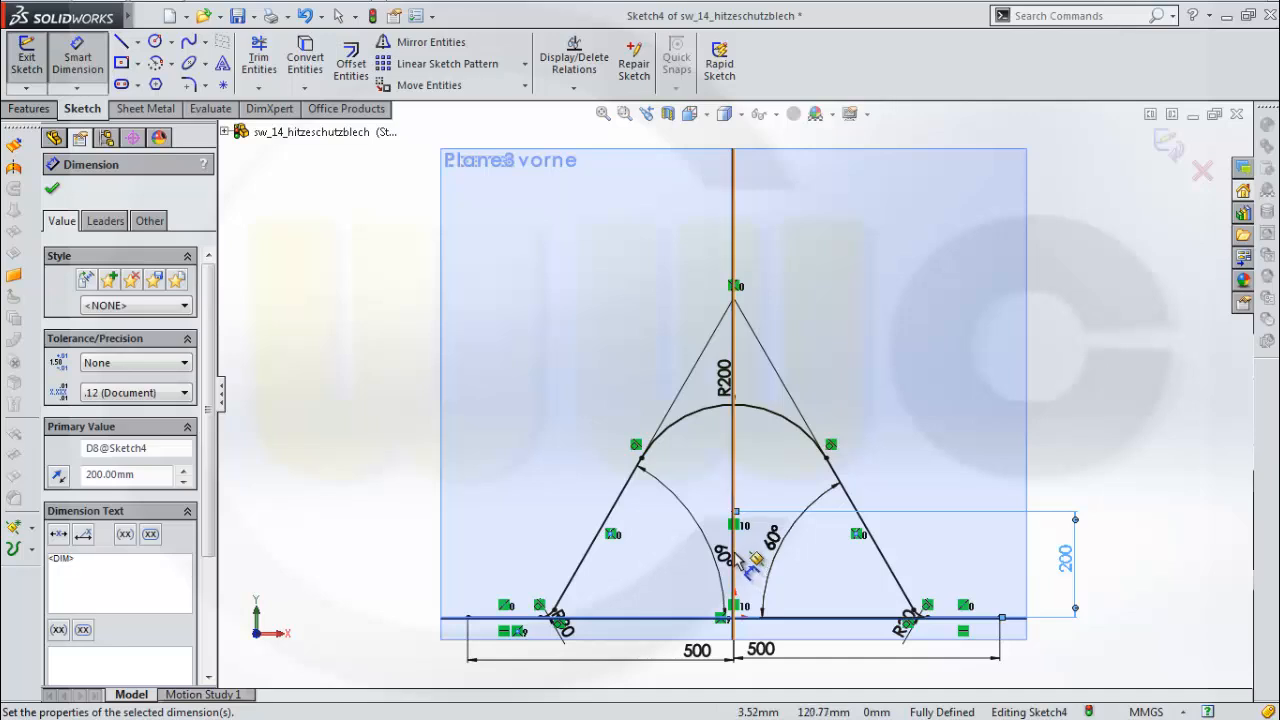
Set the peak arc's radius to 120 mm
{"action": "double_click", "coordinate": [720, 383]}
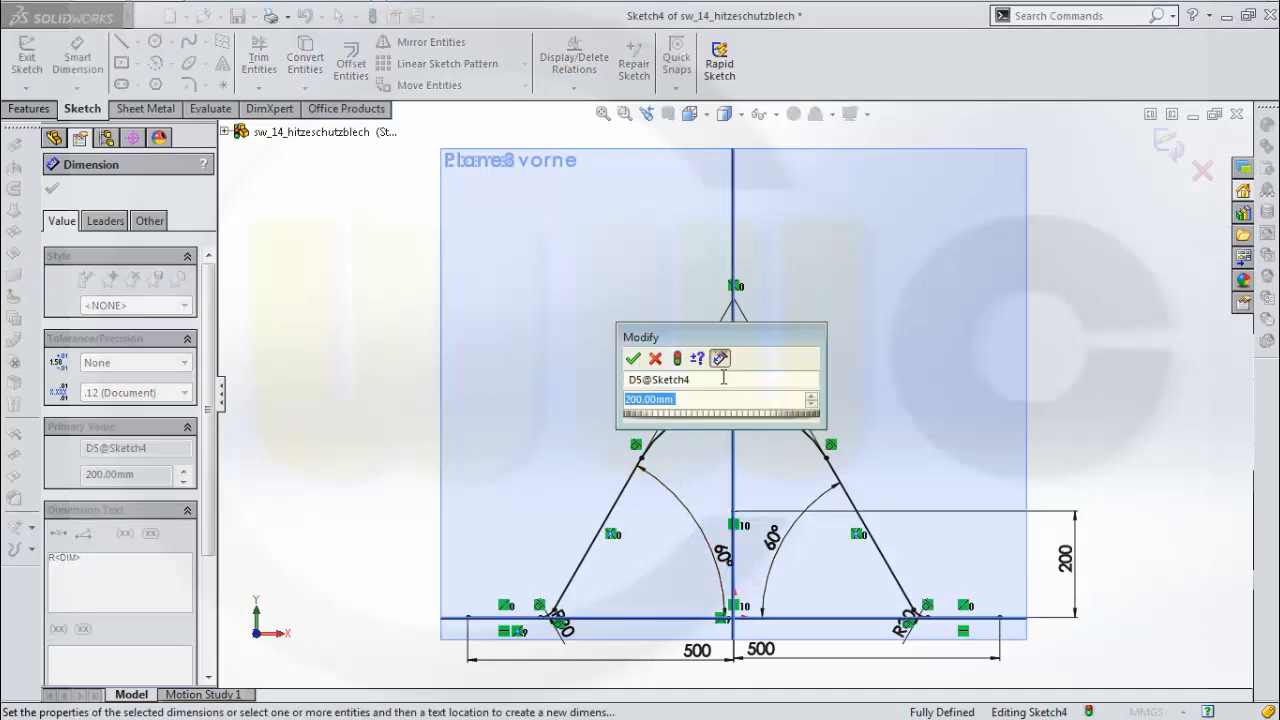
{"action": "type", "text": "120"}
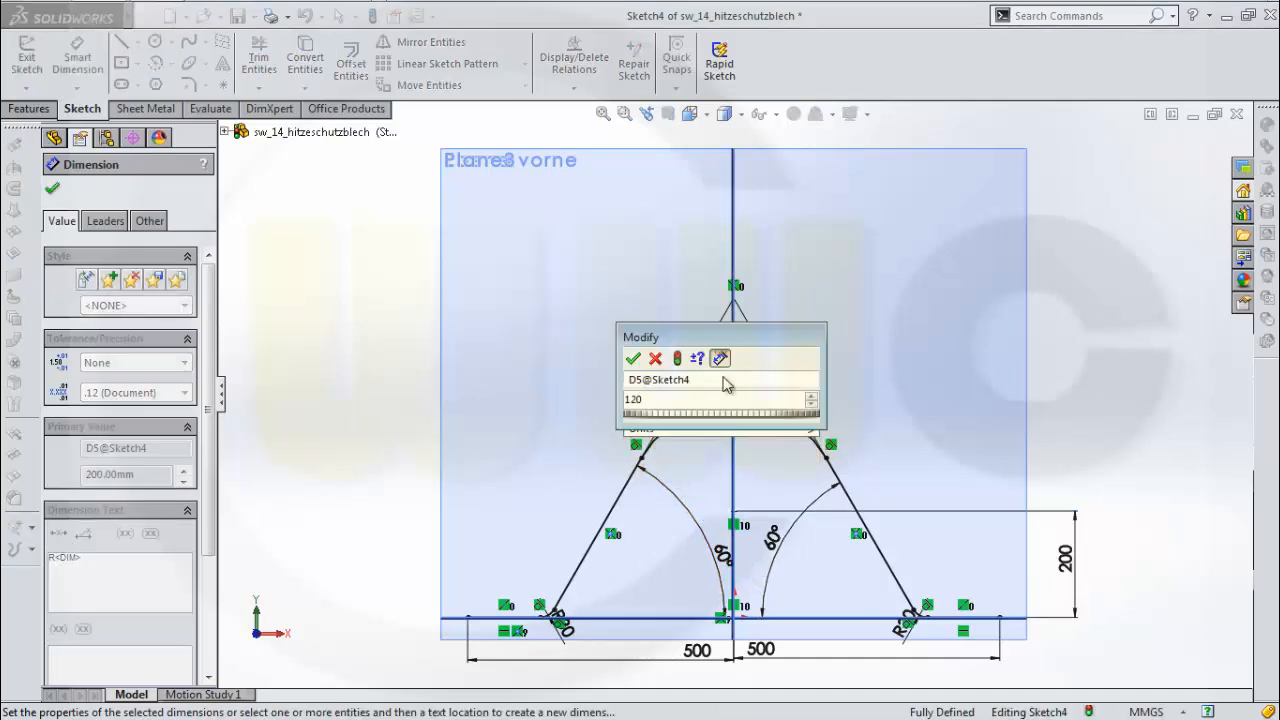
{"action": "key", "text": "Return"}
Set the angles of both the left and right flank lines to 85°
{"action": "double_click", "coordinate": [722, 555]}
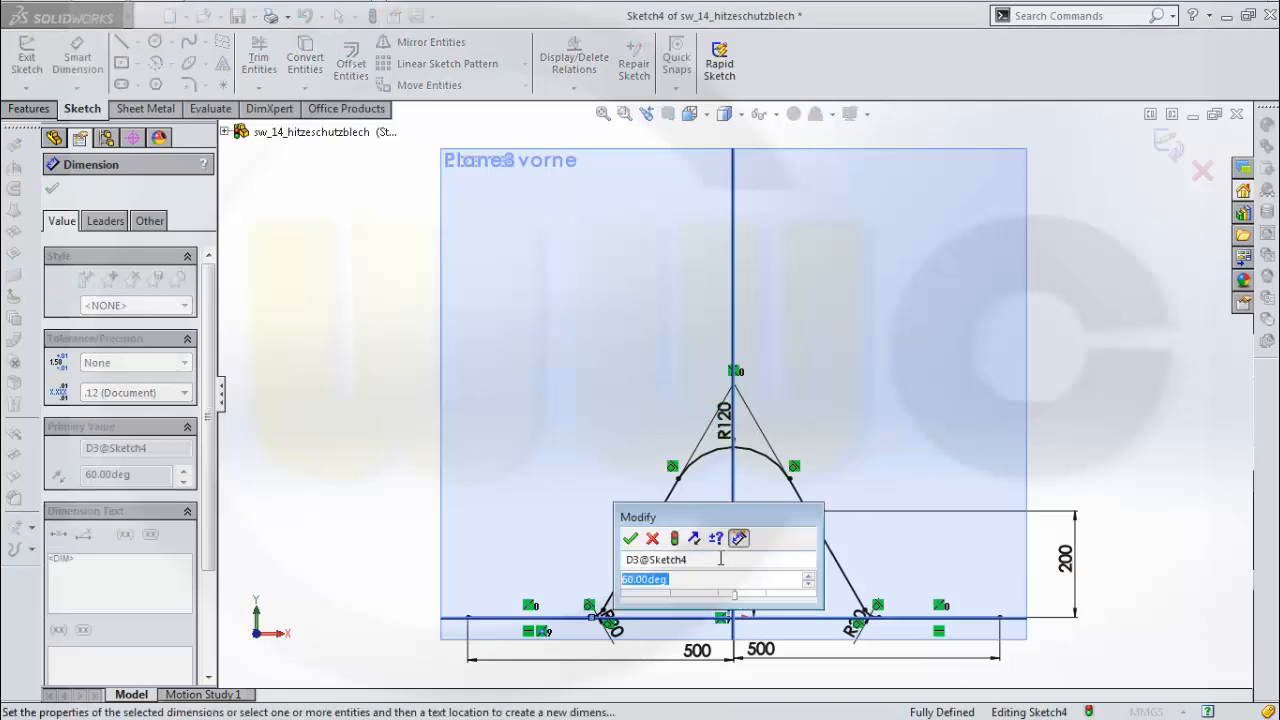
{"action": "type", "text": "85"}
{"action": "key", "text": "Return"}
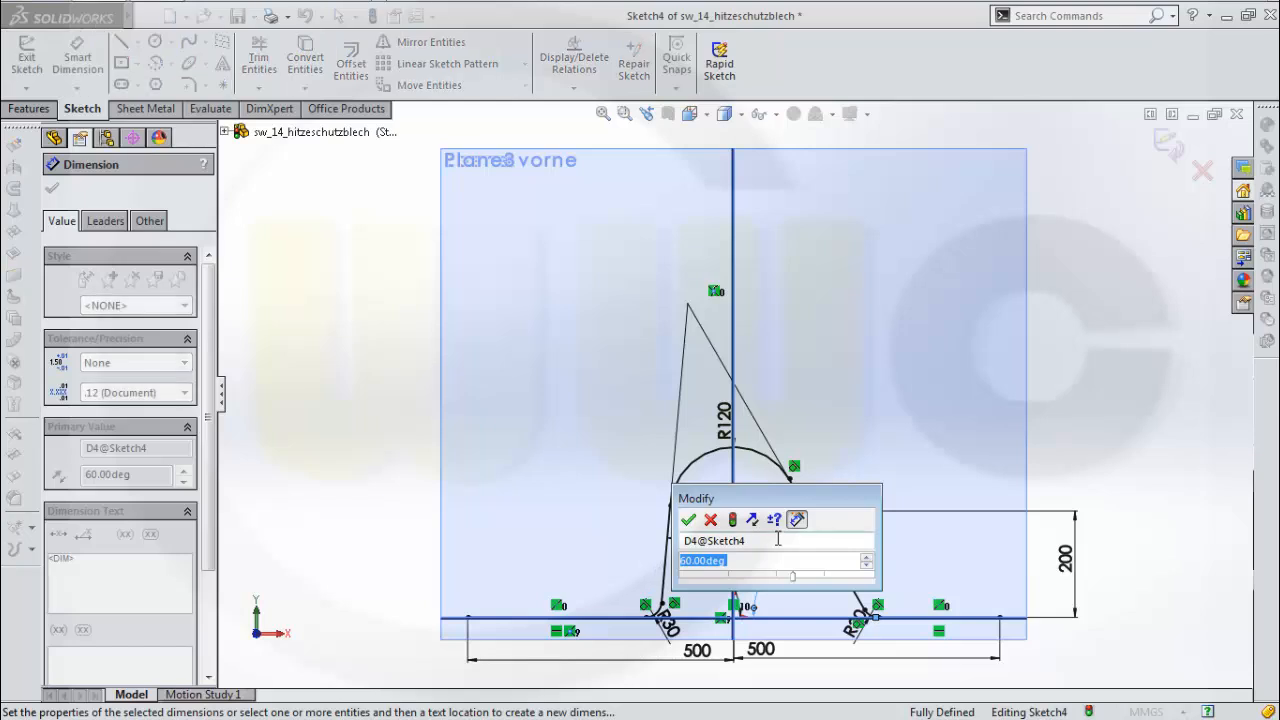
{"action": "type", "text": "85"}
{"action": "key", "text": "Return"}
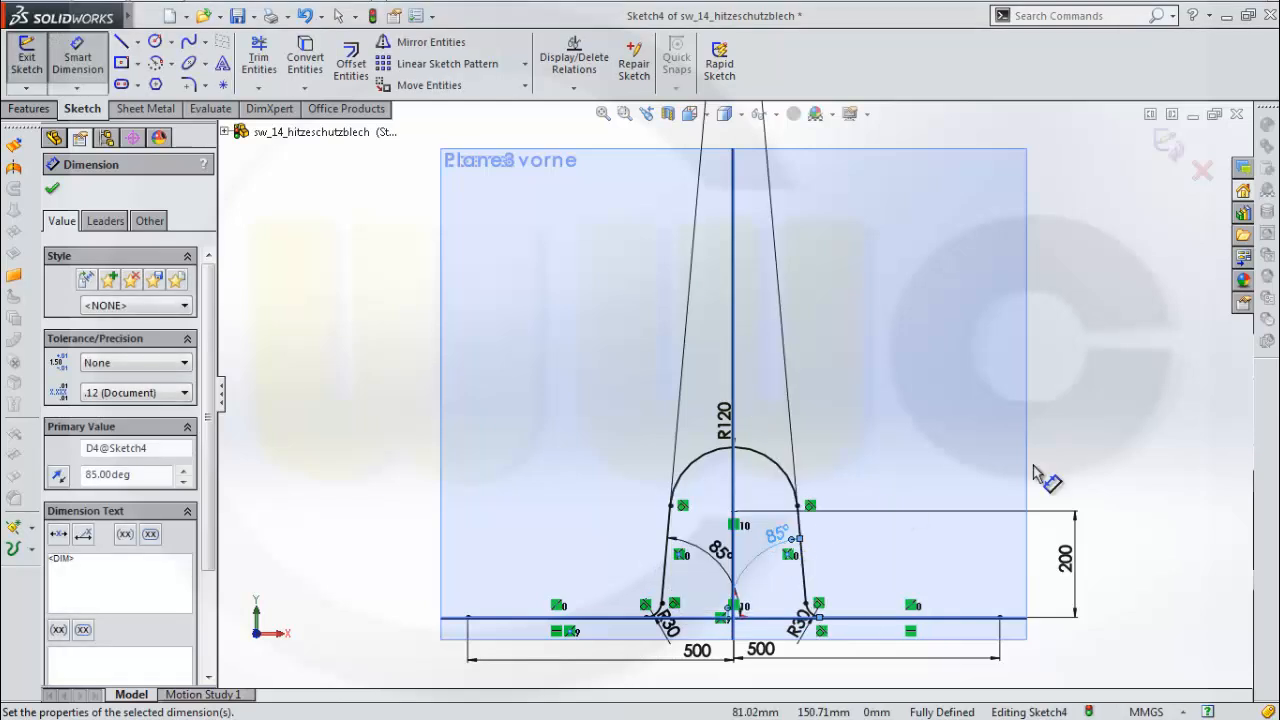
Set the height of the arc's centre point above the base line to 80 mm and finish editing Sketch4
{"action": "double_click", "coordinate": [1064, 565]}
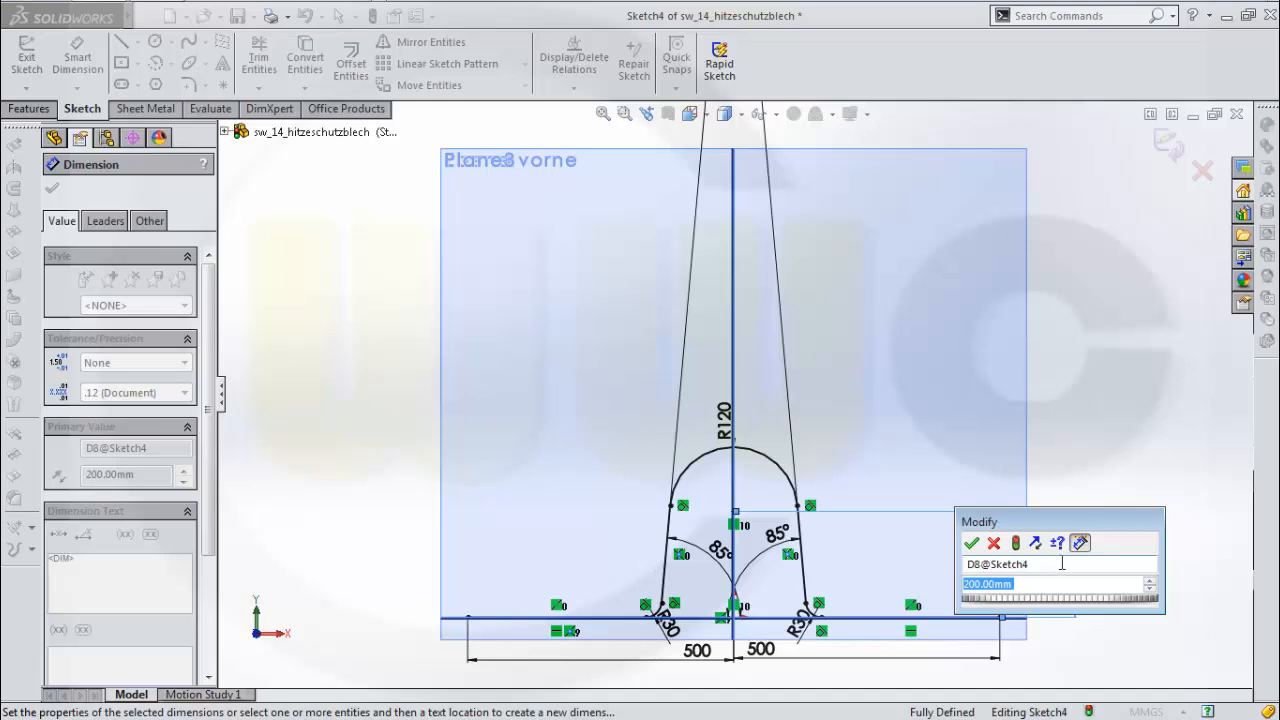
{"action": "type", "text": "80"}
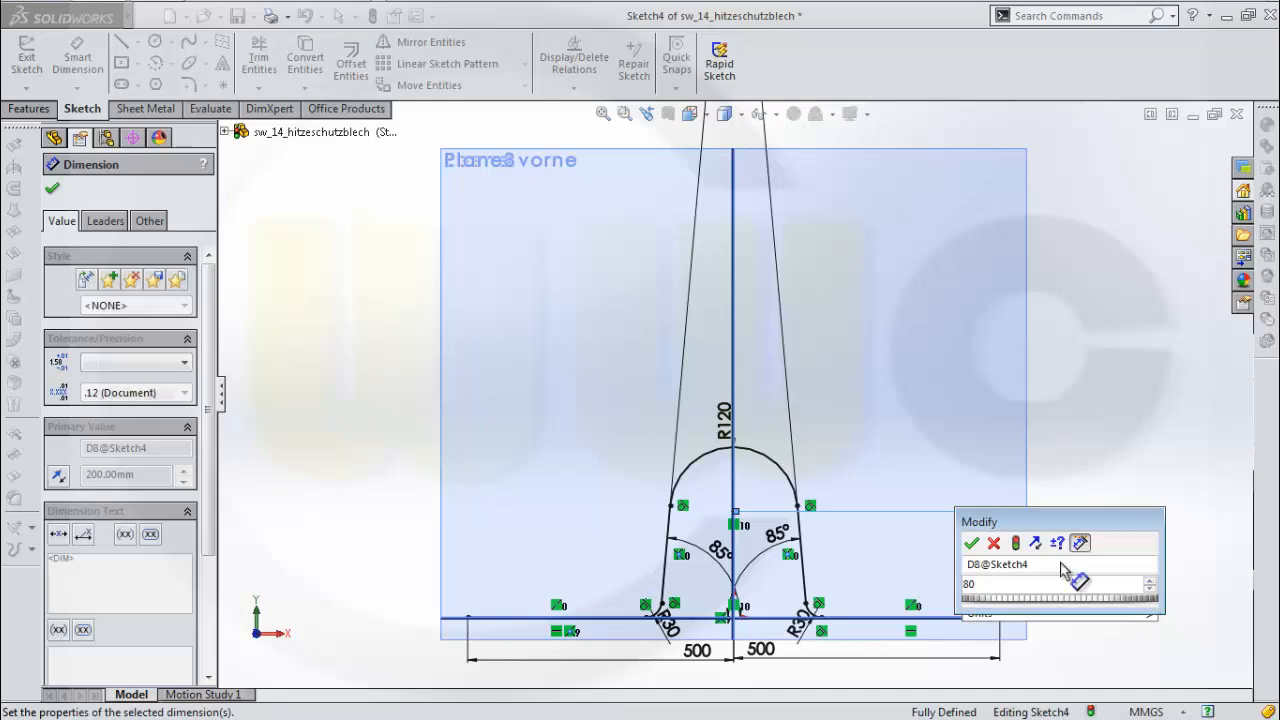
{"action": "key", "text": "Return"}
{"action": "left_click", "coordinate": [1172, 155]}
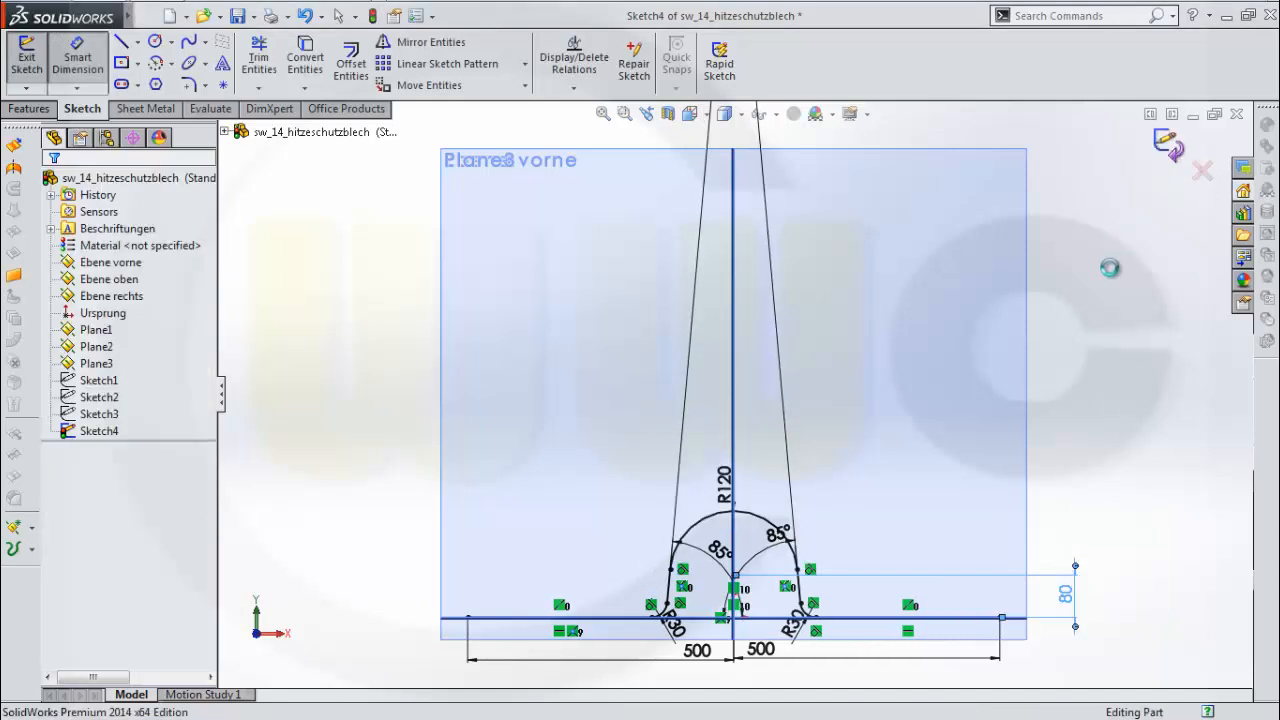
Show Sketch3, Sketch2 and Sketch1 alongside Sketch4 and view all four profiles at an angle
{"action": "left_click", "coordinate": [100, 431]}
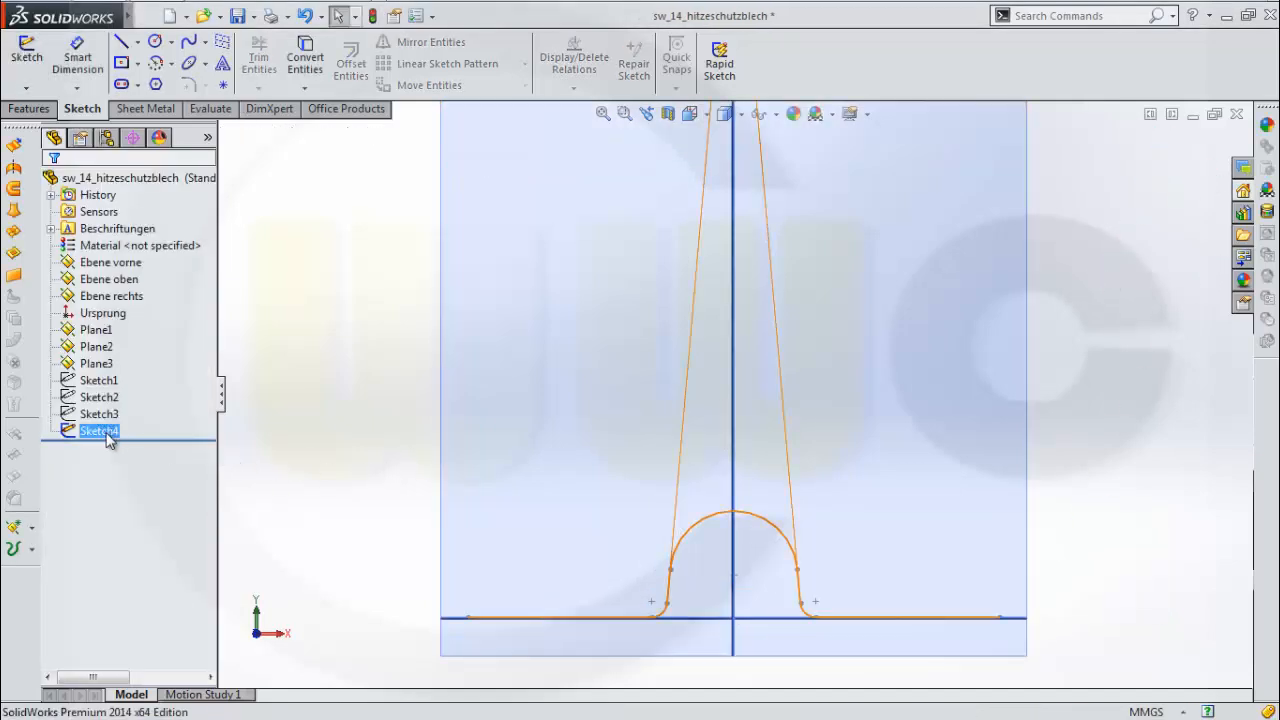
{"action": "left_click", "coordinate": [104, 414]}
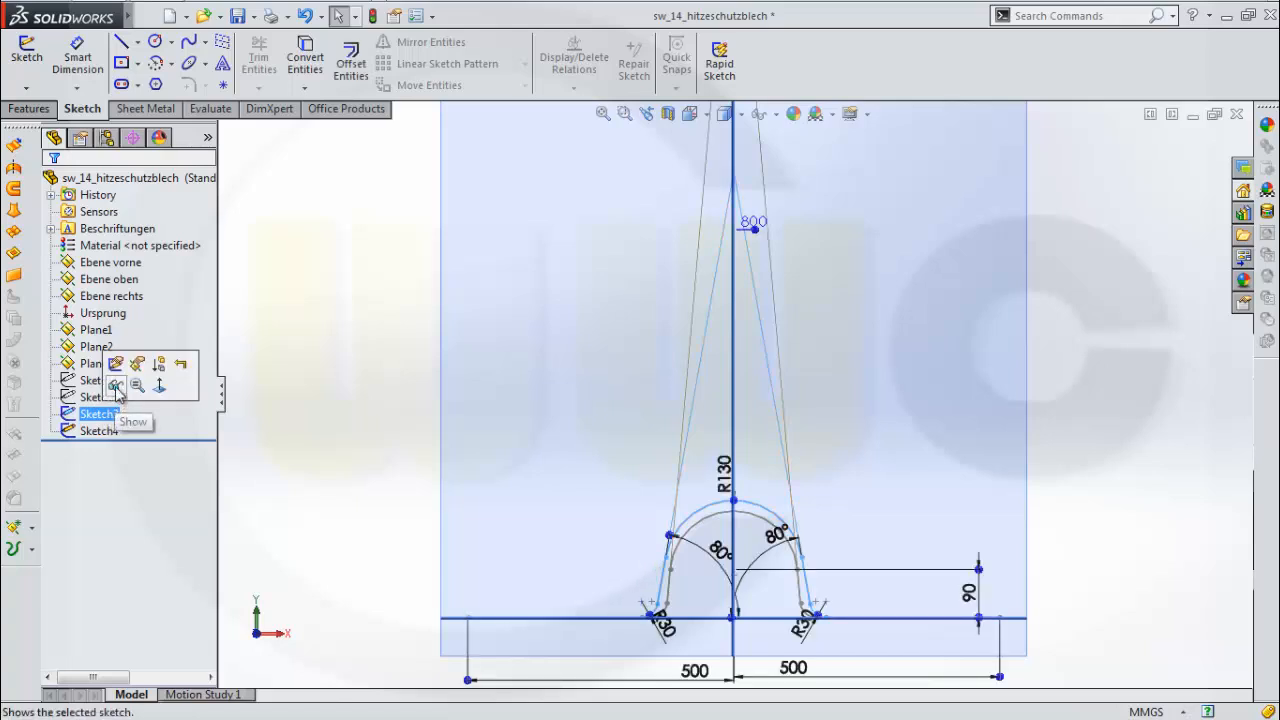
{"action": "left_click", "coordinate": [116, 388]}
{"action": "left_click", "coordinate": [84, 400]}
{"action": "left_click", "coordinate": [97, 370]}
{"action": "left_click", "coordinate": [100, 378]}
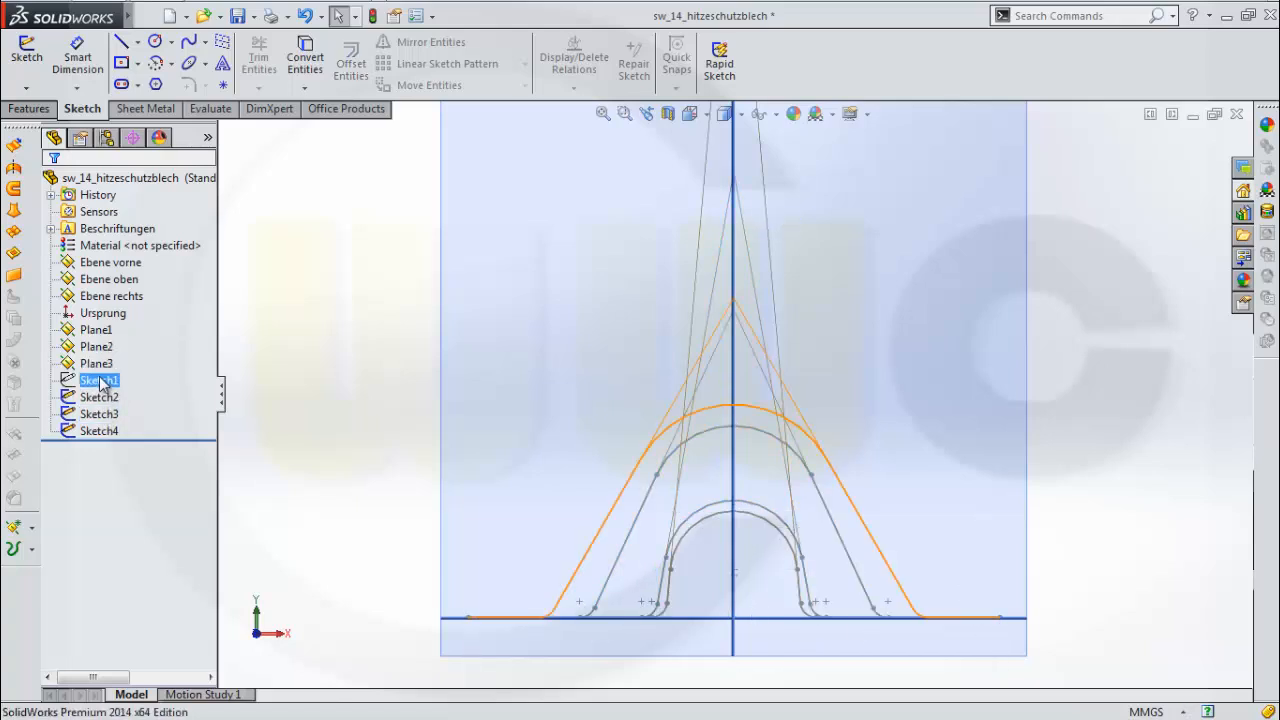
{"action": "left_click", "coordinate": [112, 352]}
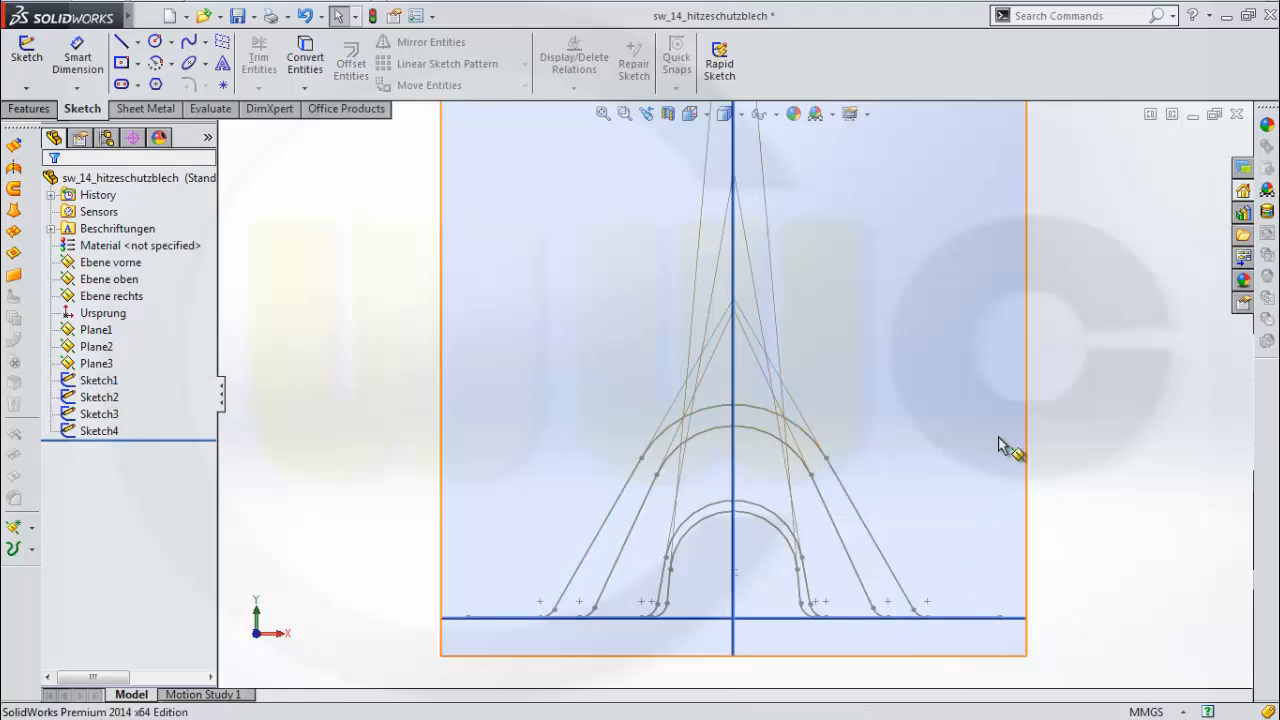
{"action": "mouse_move", "coordinate": [1000, 450]}
{"action": "middle_mouse_down"}
{"action": "mouse_move", "coordinate": [914, 457]}
{"action": "mouse_move", "coordinate": [877, 490]}
{"action": "middle_mouse_up"}
{"action": "scroll", "coordinate": [880, 488], "scroll_direction": "up", "scroll_amount": 1}
{"action": "scroll", "coordinate": [886, 490], "scroll_direction": "down", "scroll_amount": 1}
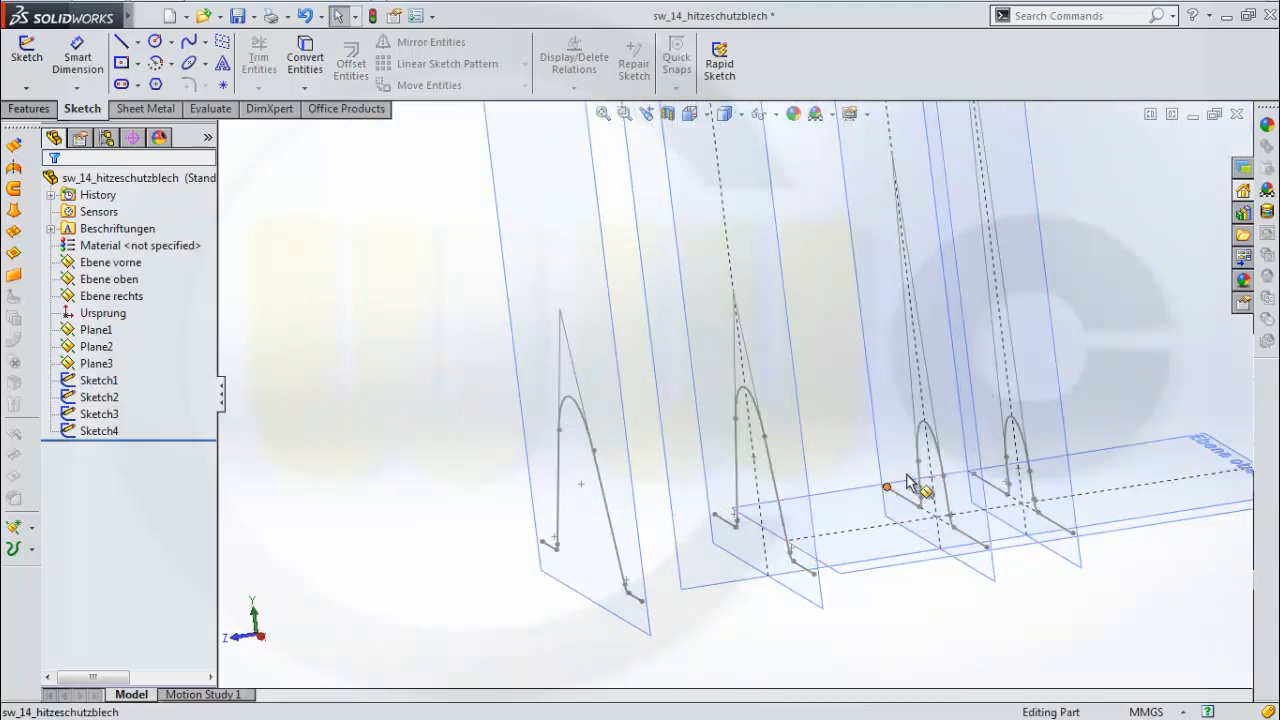
{"action": "scroll", "coordinate": [929, 472], "scroll_direction": "up", "scroll_amount": 1}
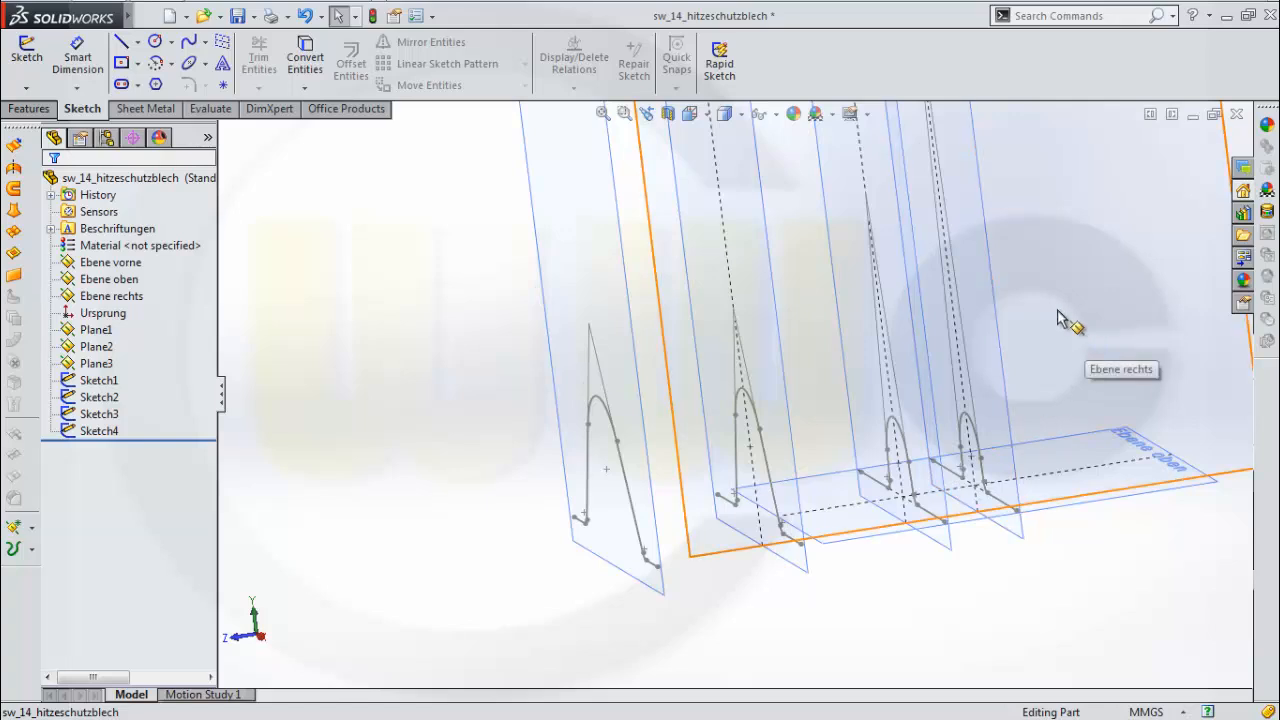
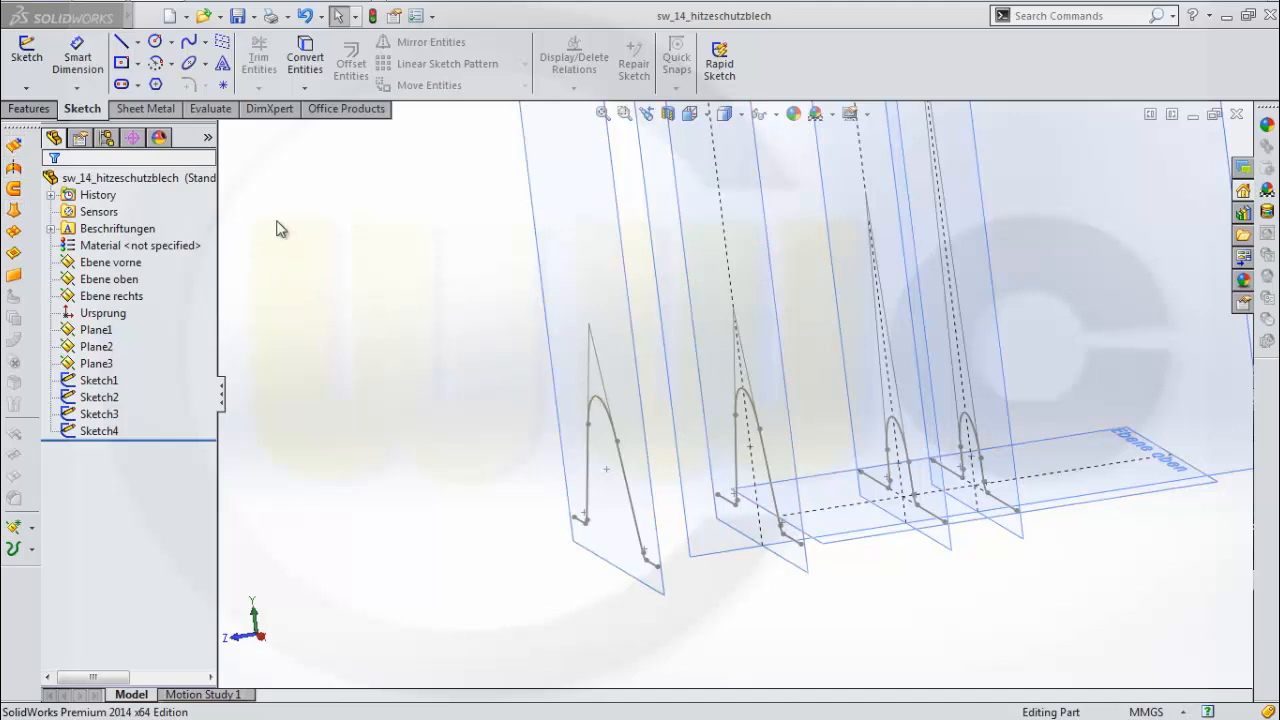
Create a lofted surface through the profiles Sketch4, Sketch3, Sketch2 and Sketch1, in that order
{"action": "left_click", "coordinate": [15, 212]}
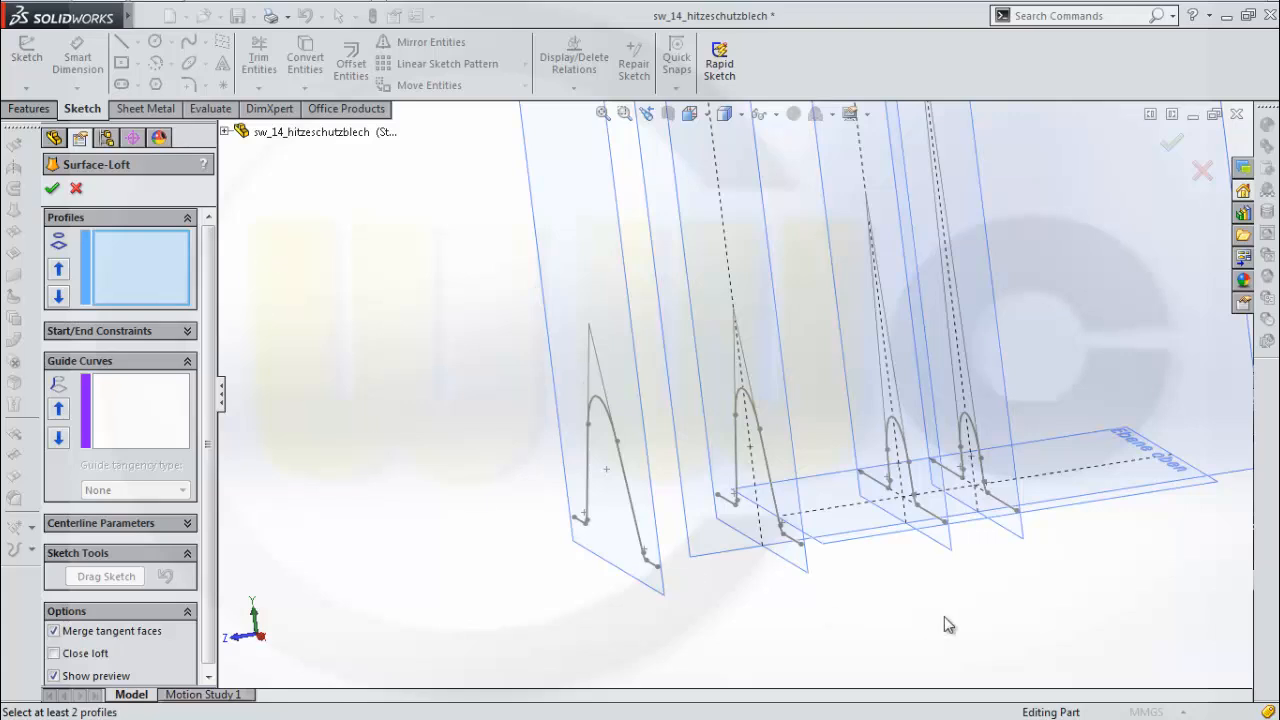
{"action": "left_click", "coordinate": [1010, 510]}
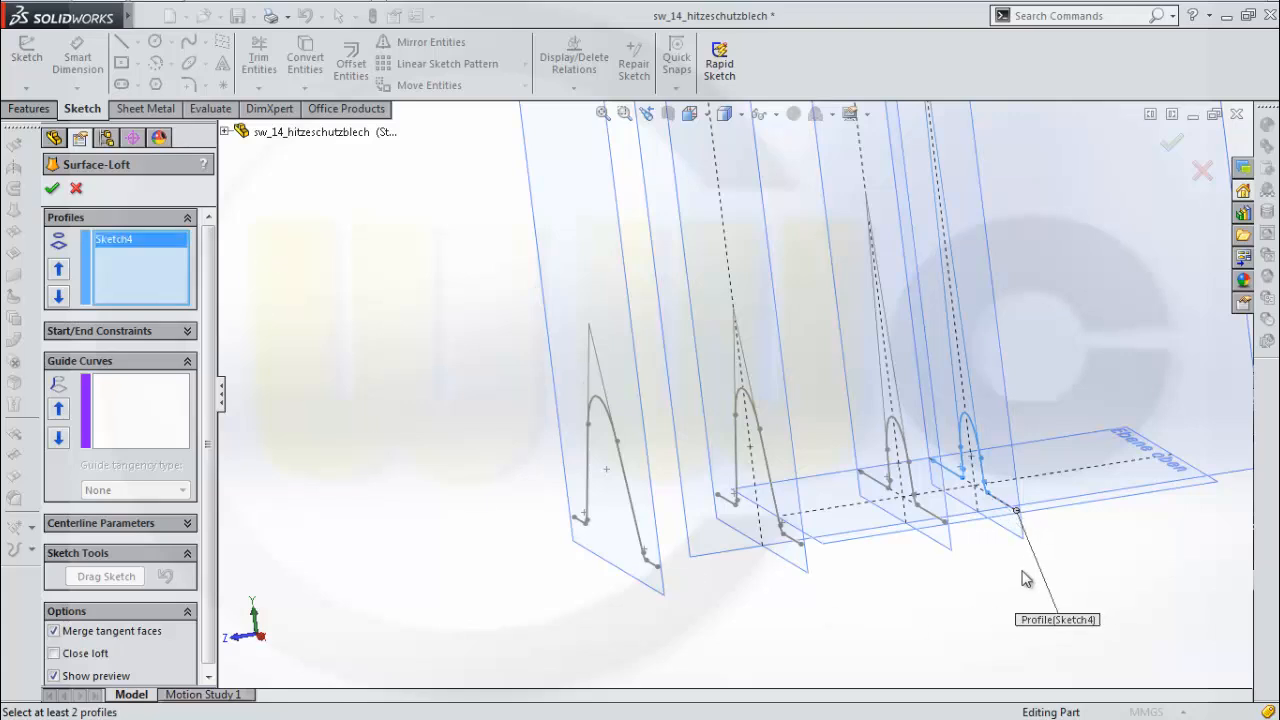
{"action": "left_click", "coordinate": [927, 515]}
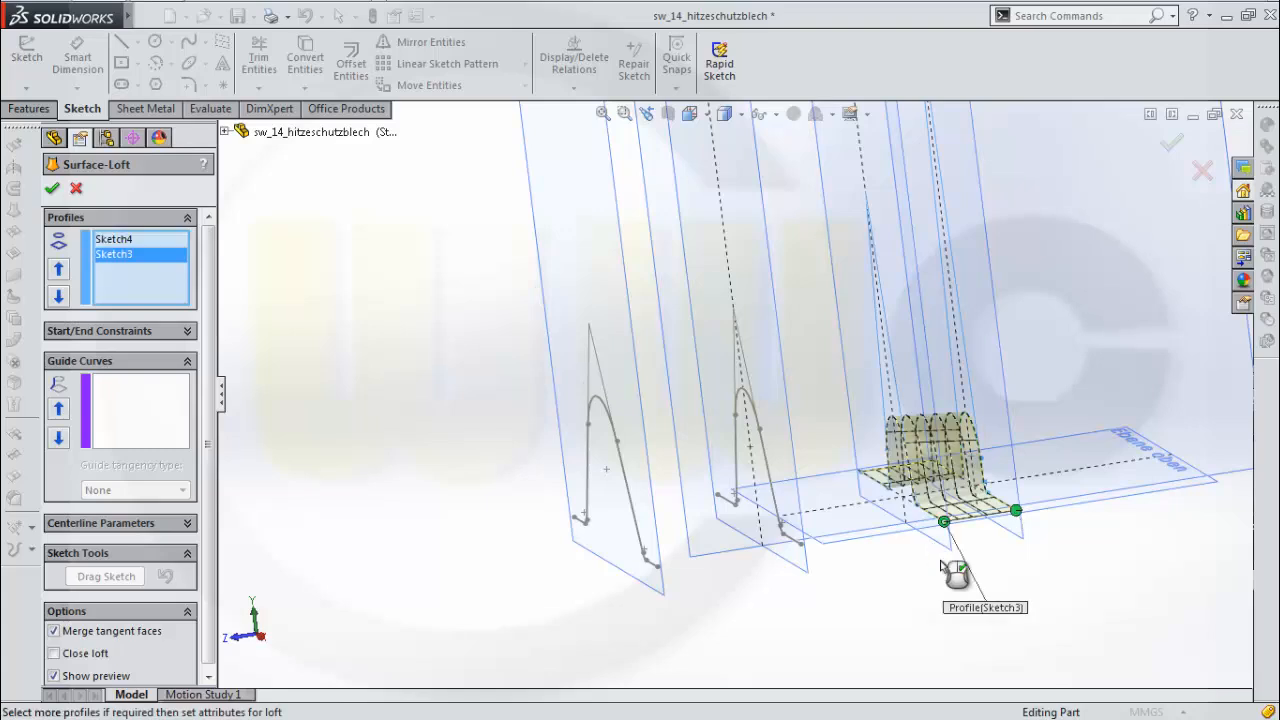
{"action": "left_click", "coordinate": [791, 546]}
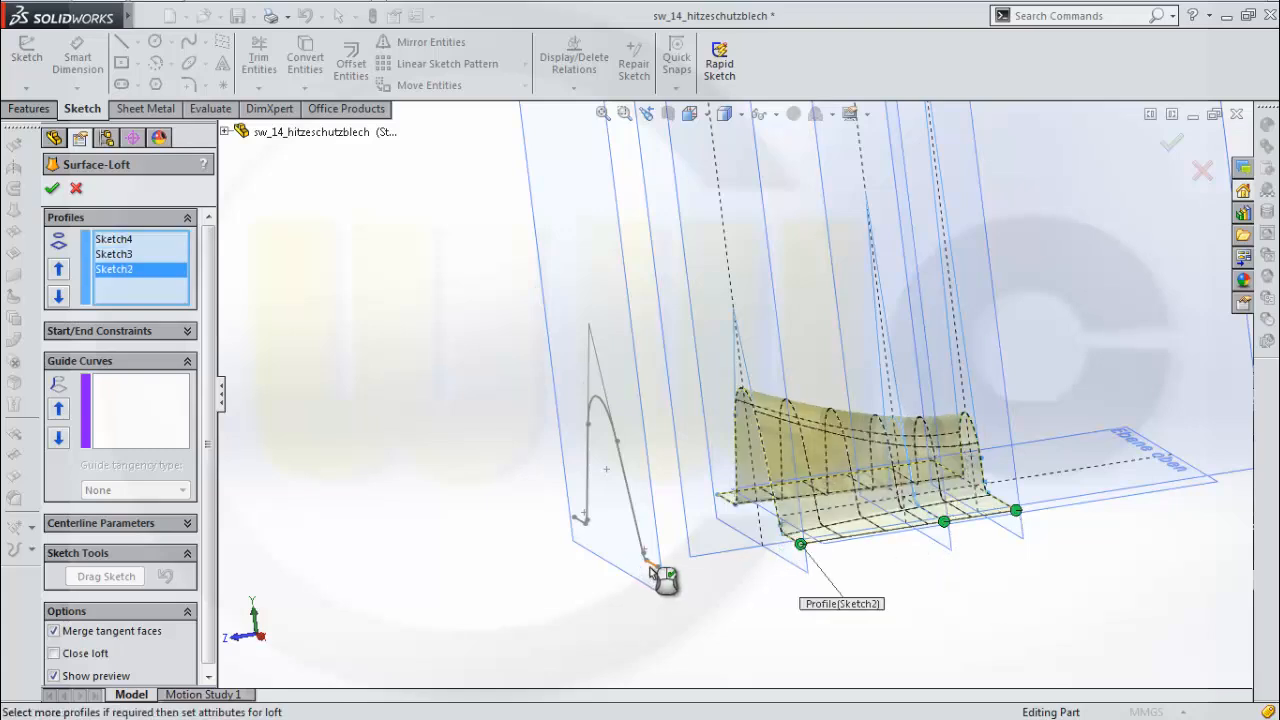
{"action": "left_click", "coordinate": [652, 569]}
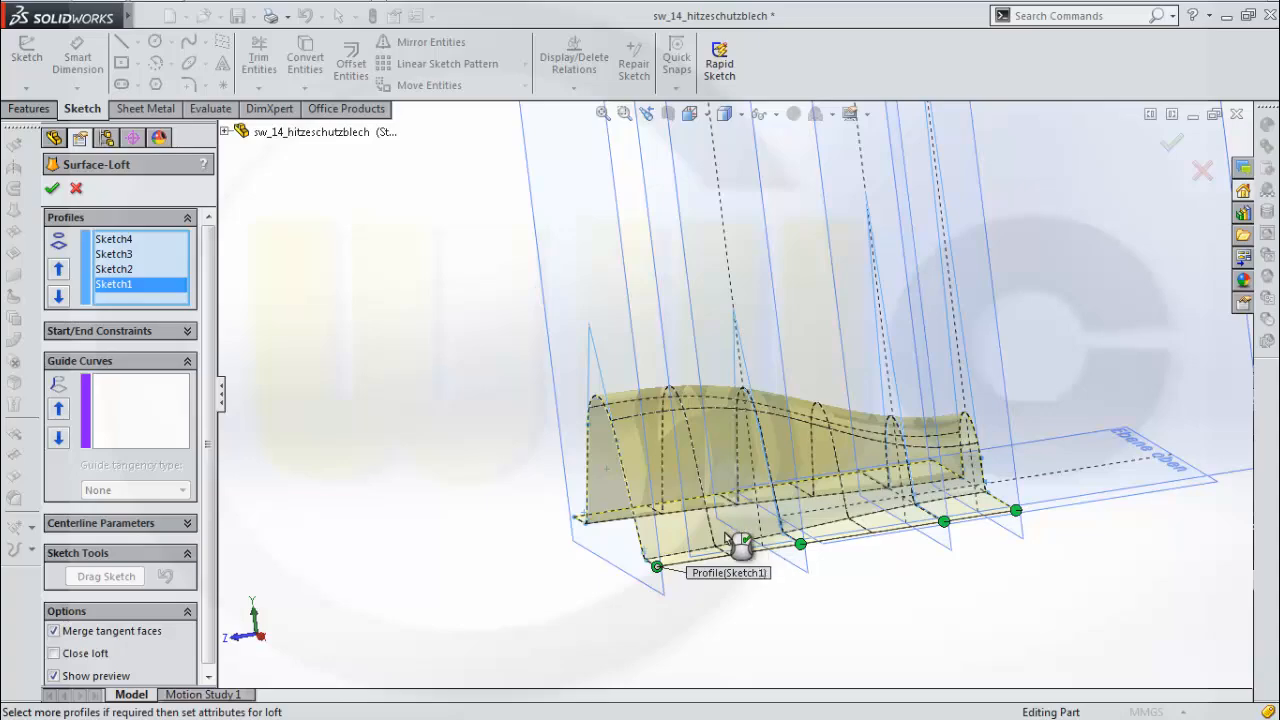
{"action": "middle_click_drag", "start_coordinate": [758, 530], "coordinate": [583, 527]}
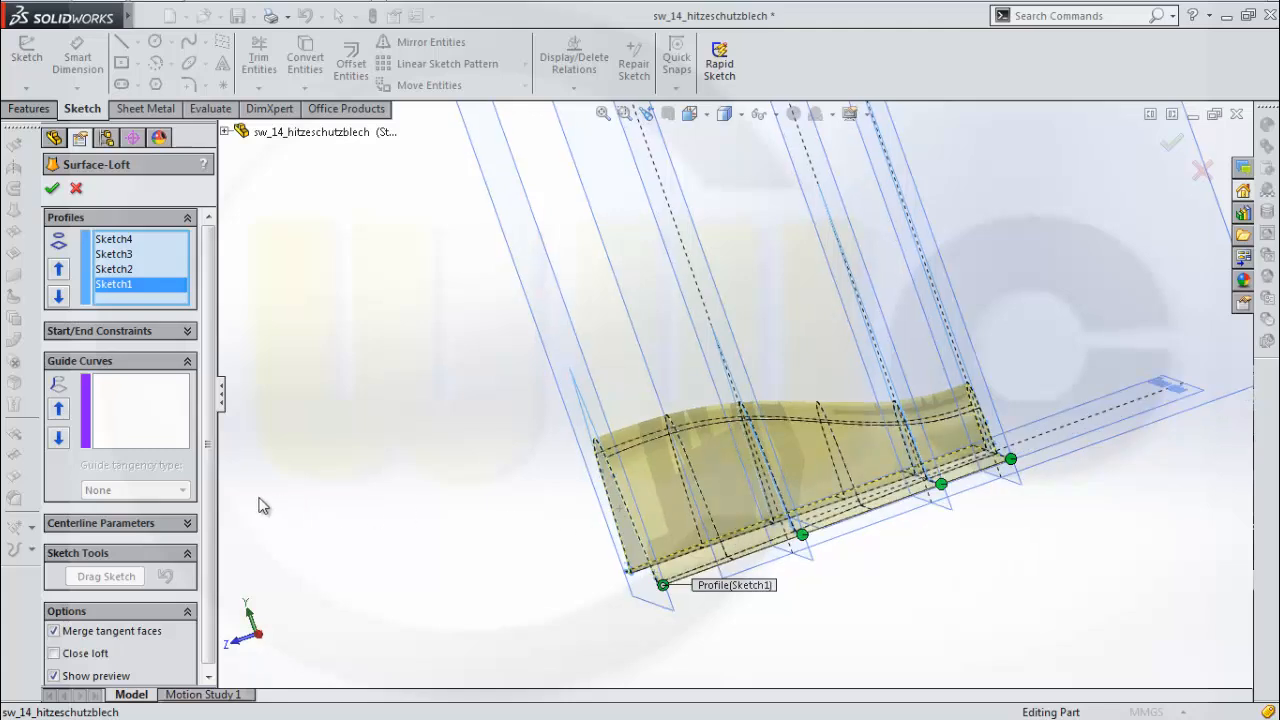
{"action": "left_click", "coordinate": [53, 190]}
Start a new sketch on Ebene rechts, view it normal to the plane and hide Surface-Loft1
{"action": "middle_click_drag", "start_coordinate": [757, 286], "coordinate": [963, 371]}
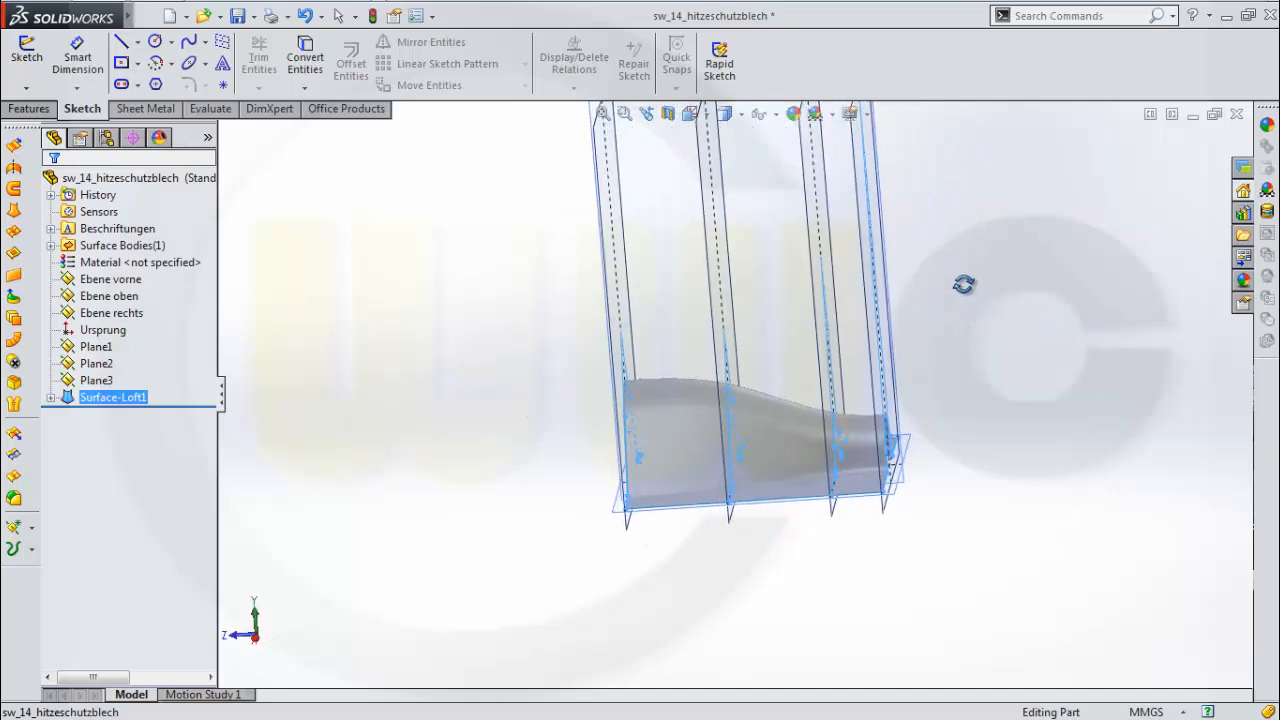
{"action": "middle_click_drag", "start_coordinate": [870, 294], "coordinate": [866, 288]}
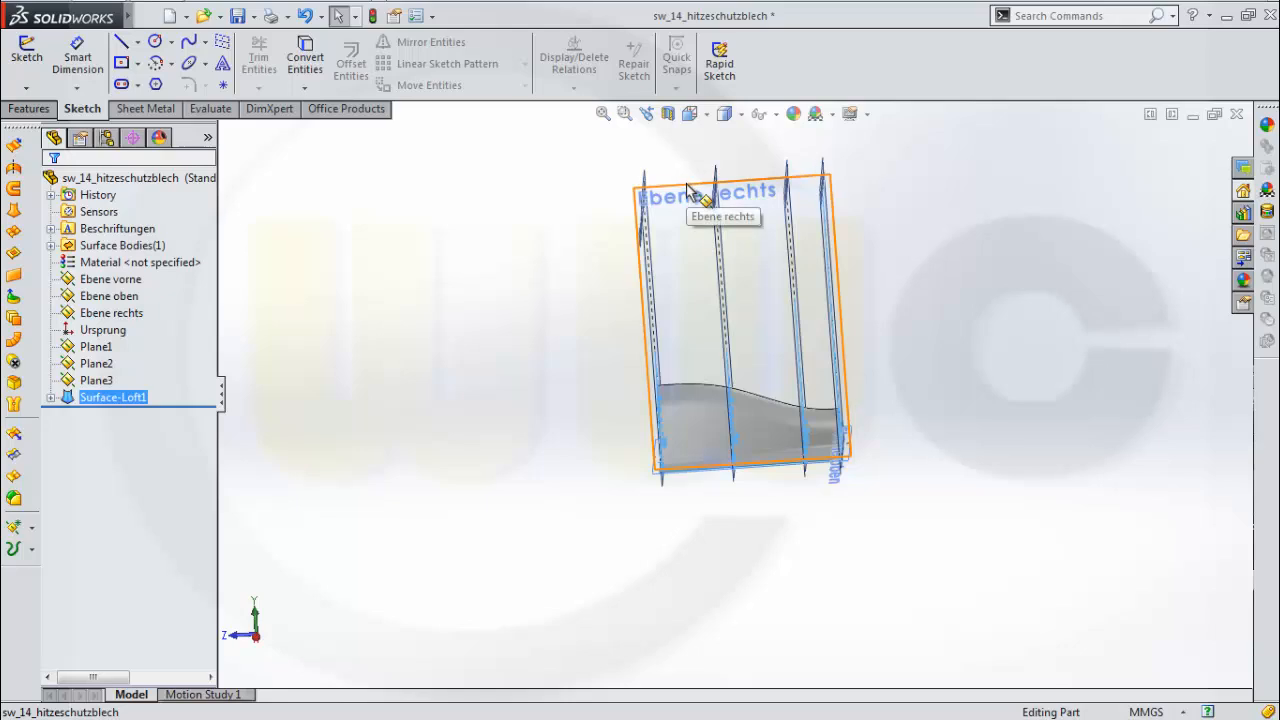
{"action": "left_click", "coordinate": [688, 190]}
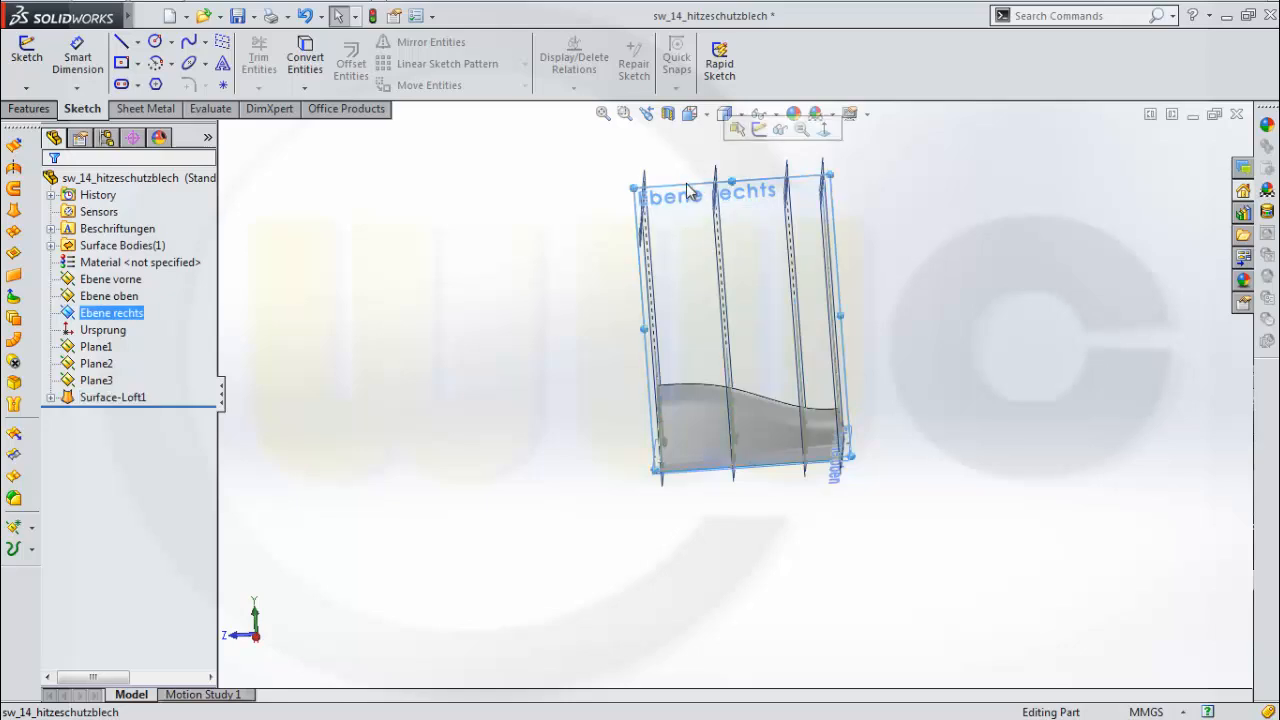
{"action": "left_click", "coordinate": [759, 130]}
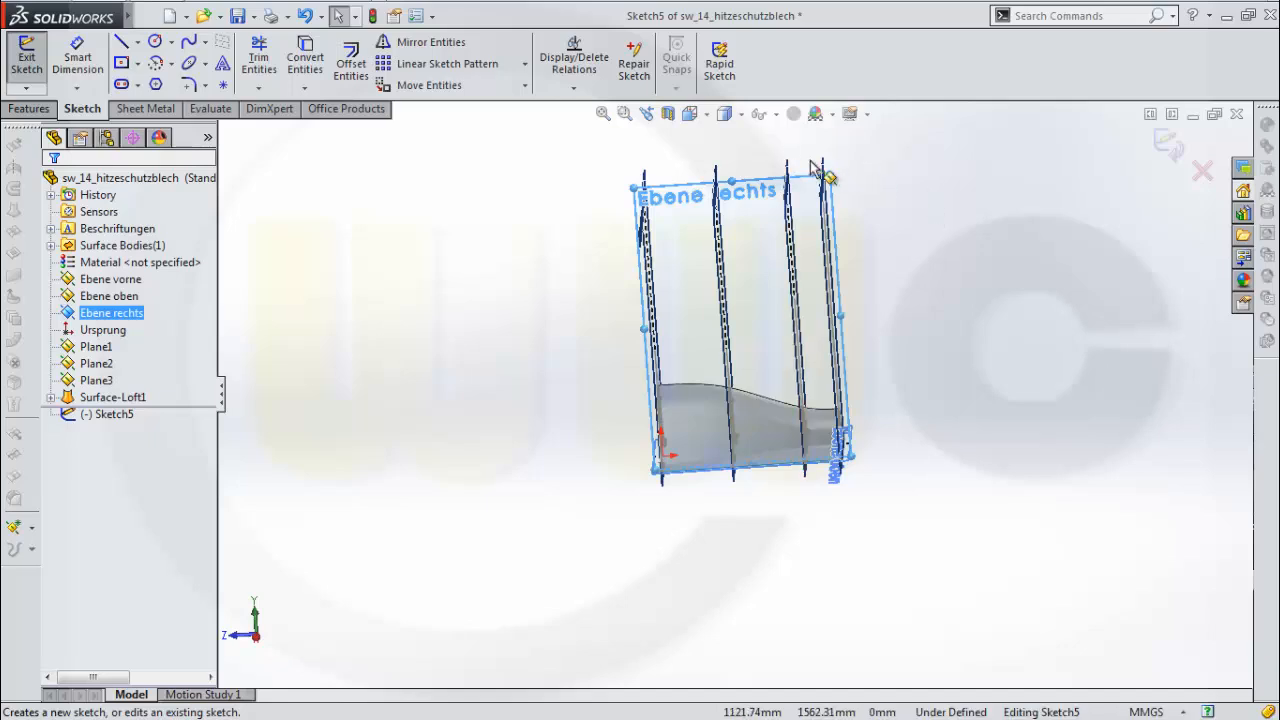
{"action": "left_click", "coordinate": [722, 115]}
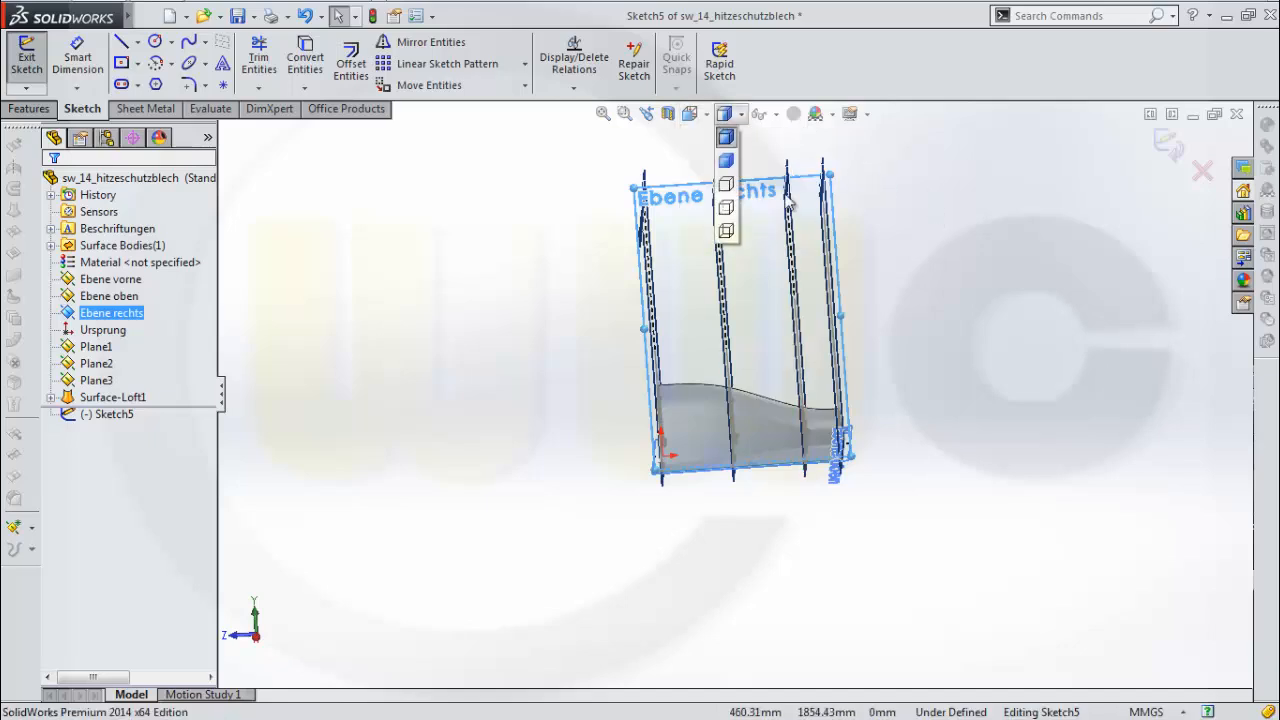
{"action": "left_click", "coordinate": [689, 113]}
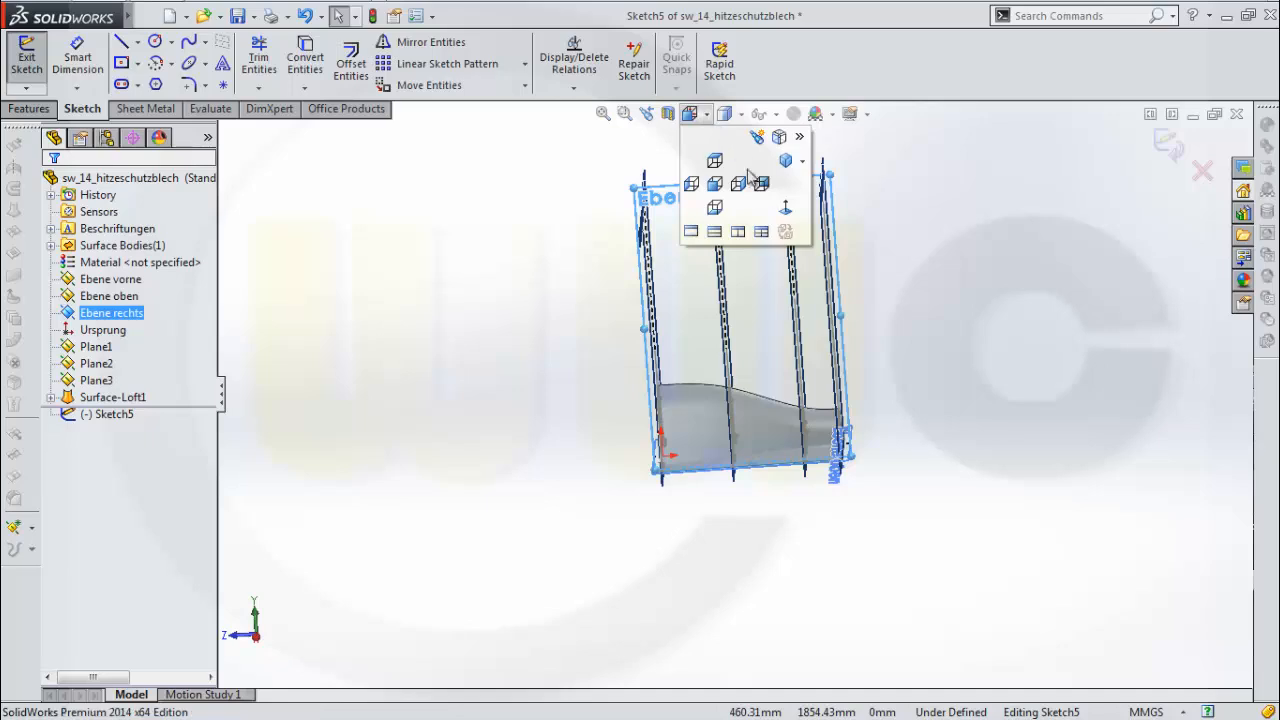
{"action": "left_click", "coordinate": [784, 208]}
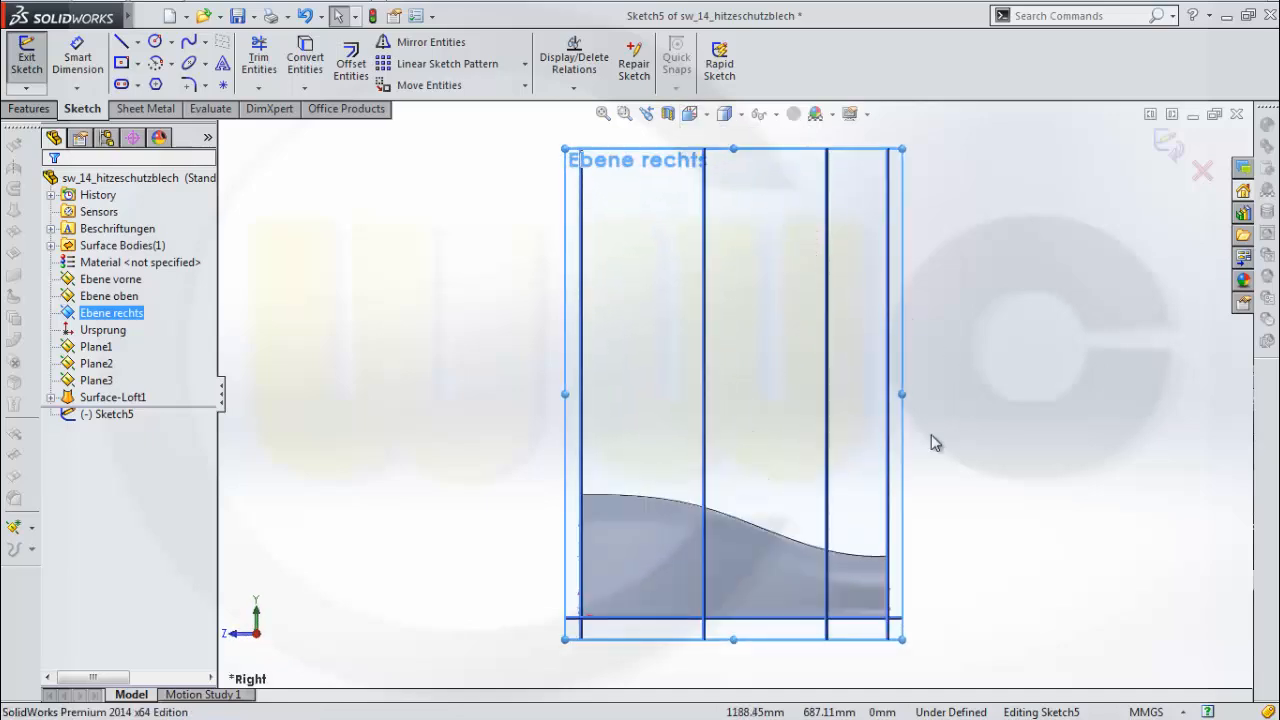
{"action": "left_click", "coordinate": [97, 398], "text": "ctrl"}
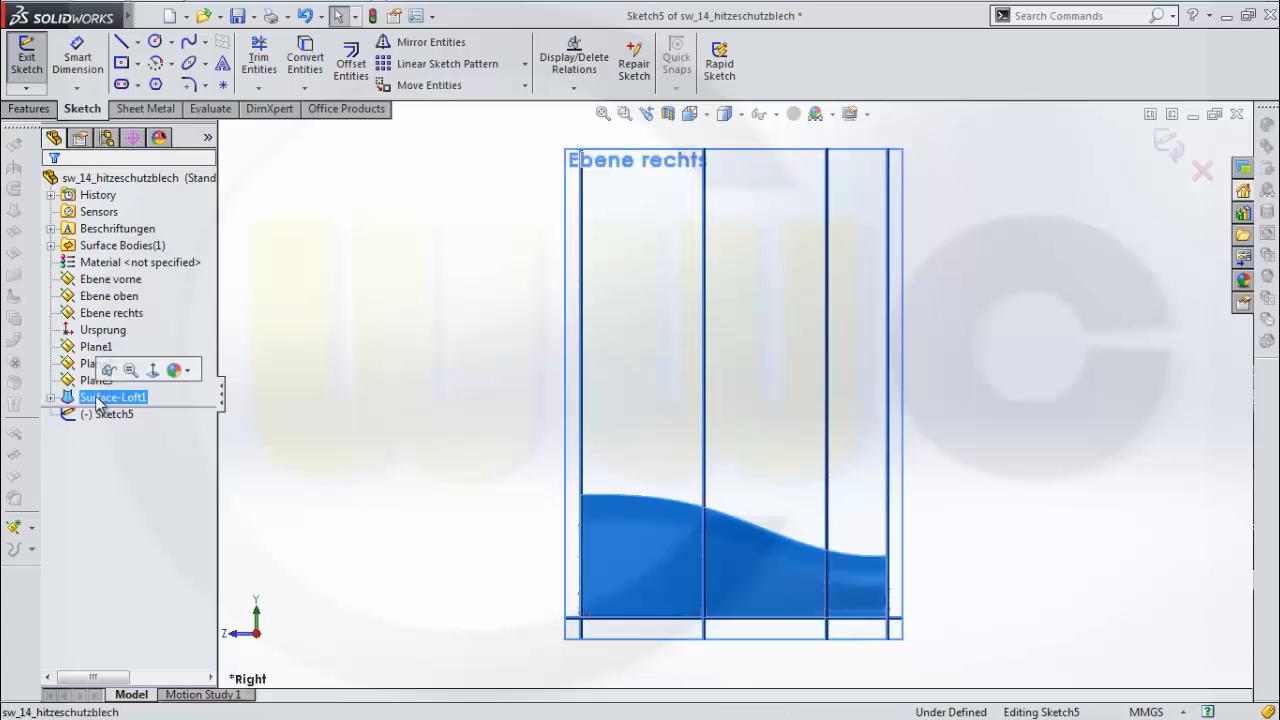
{"action": "left_click", "coordinate": [114, 371]}
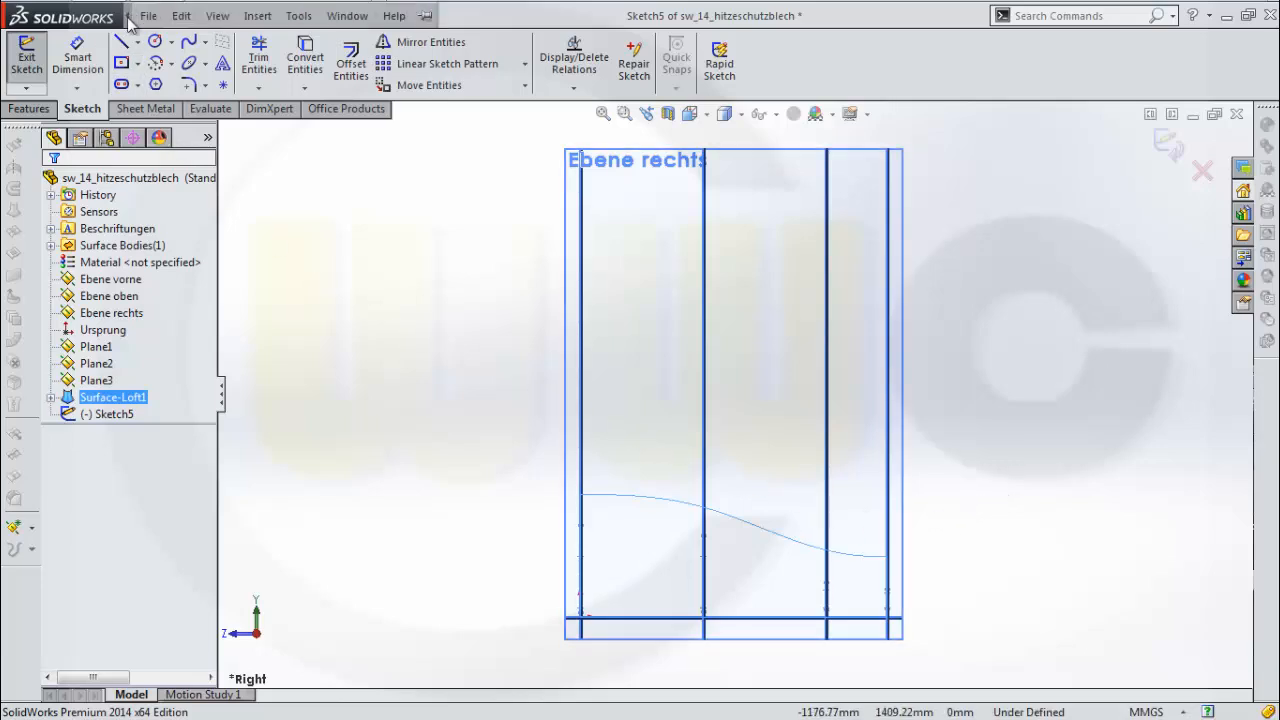
Sketch two horizontal lines spanning all profile planes above the base, one about 1340 mm long and a slightly longer one below it
{"action": "left_click", "coordinate": [120, 45]}
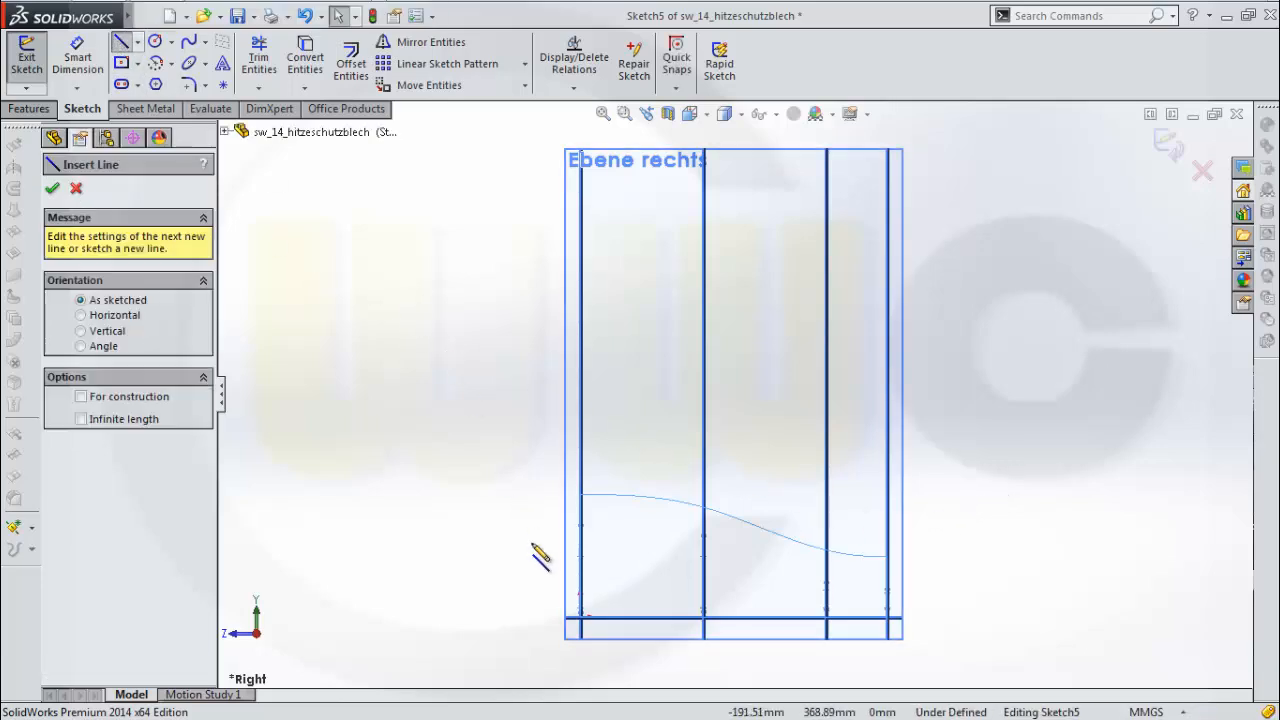
{"action": "left_click", "coordinate": [538, 574]}
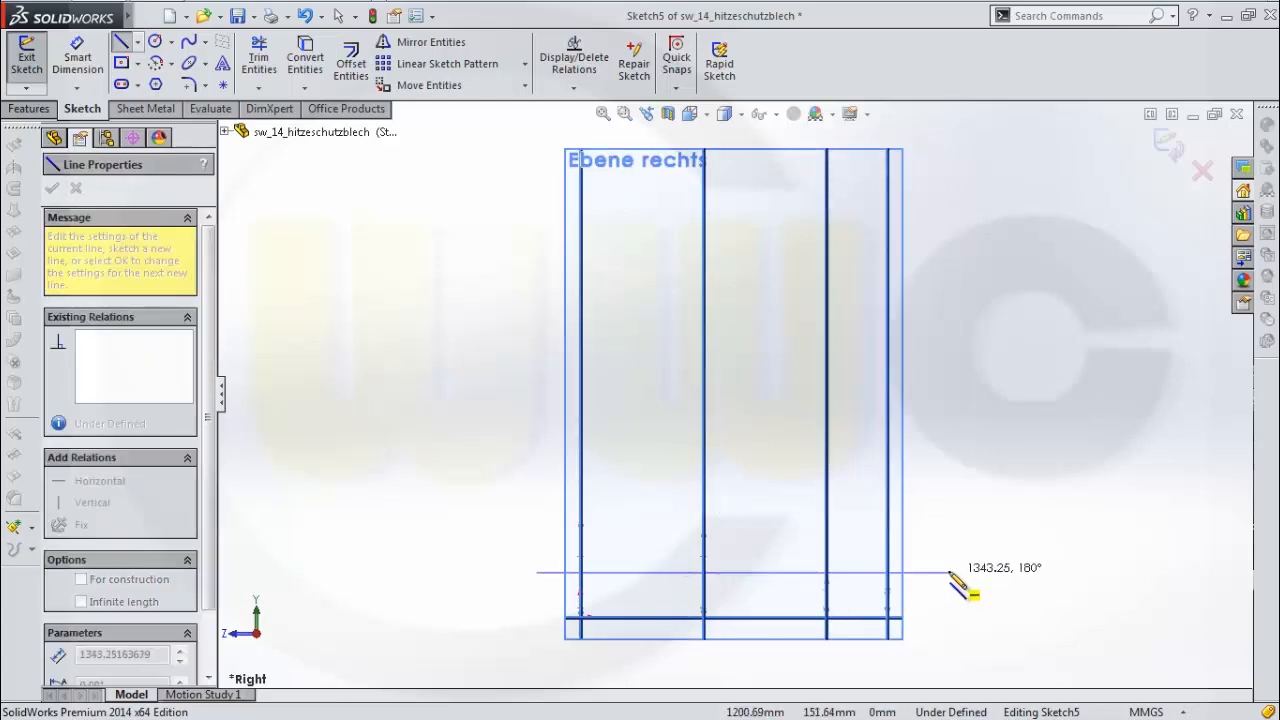
{"action": "left_click", "coordinate": [948, 573]}
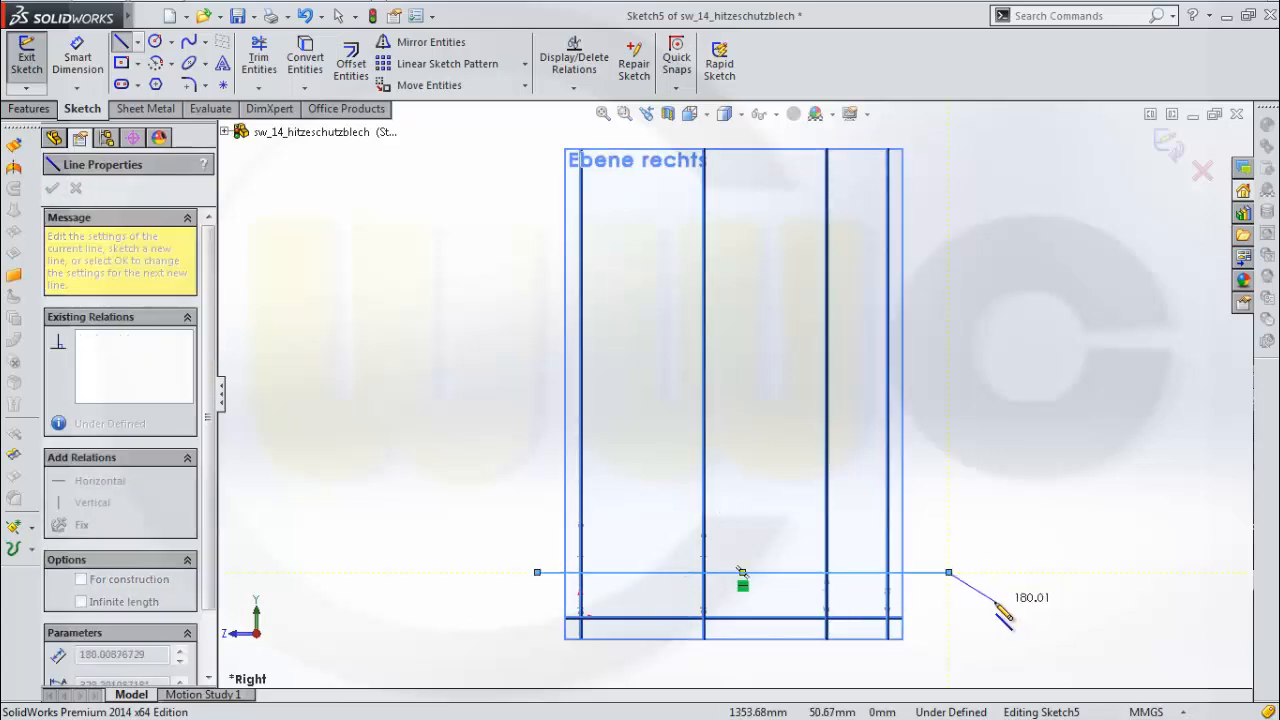
{"action": "key", "text": "Escape"}
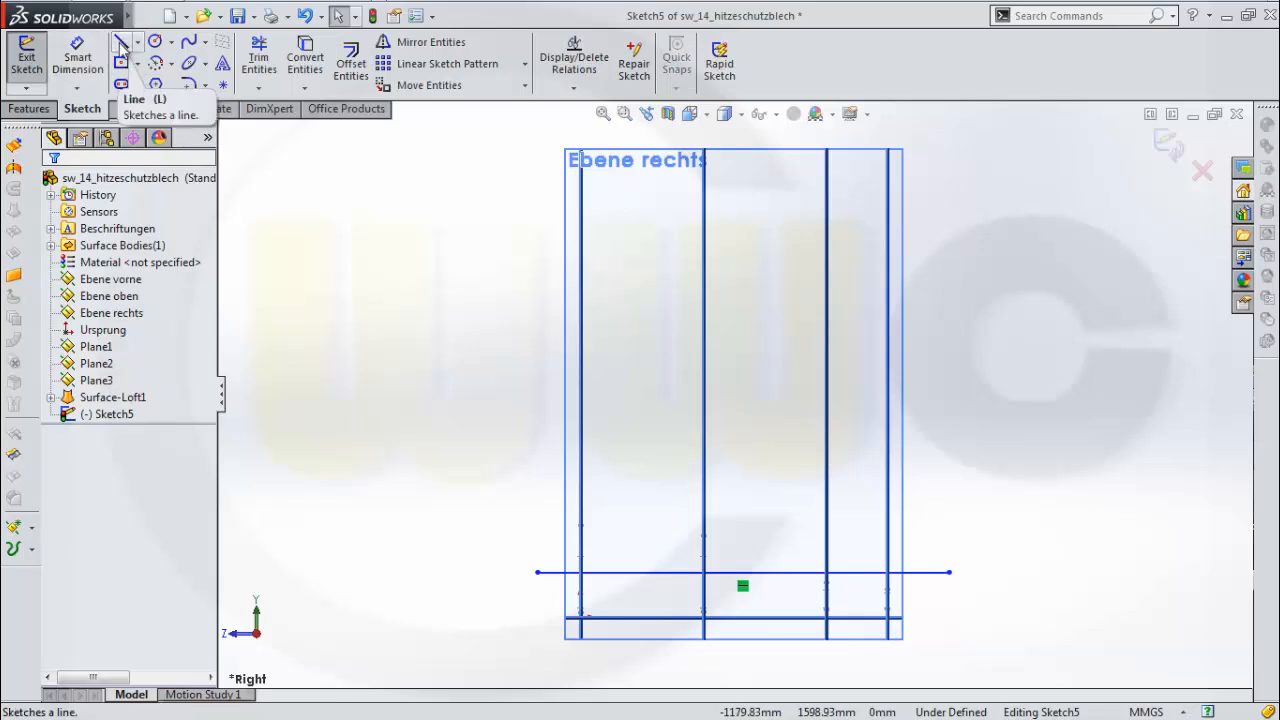
{"action": "left_click", "coordinate": [121, 44]}
{"action": "left_click", "coordinate": [529, 594]}
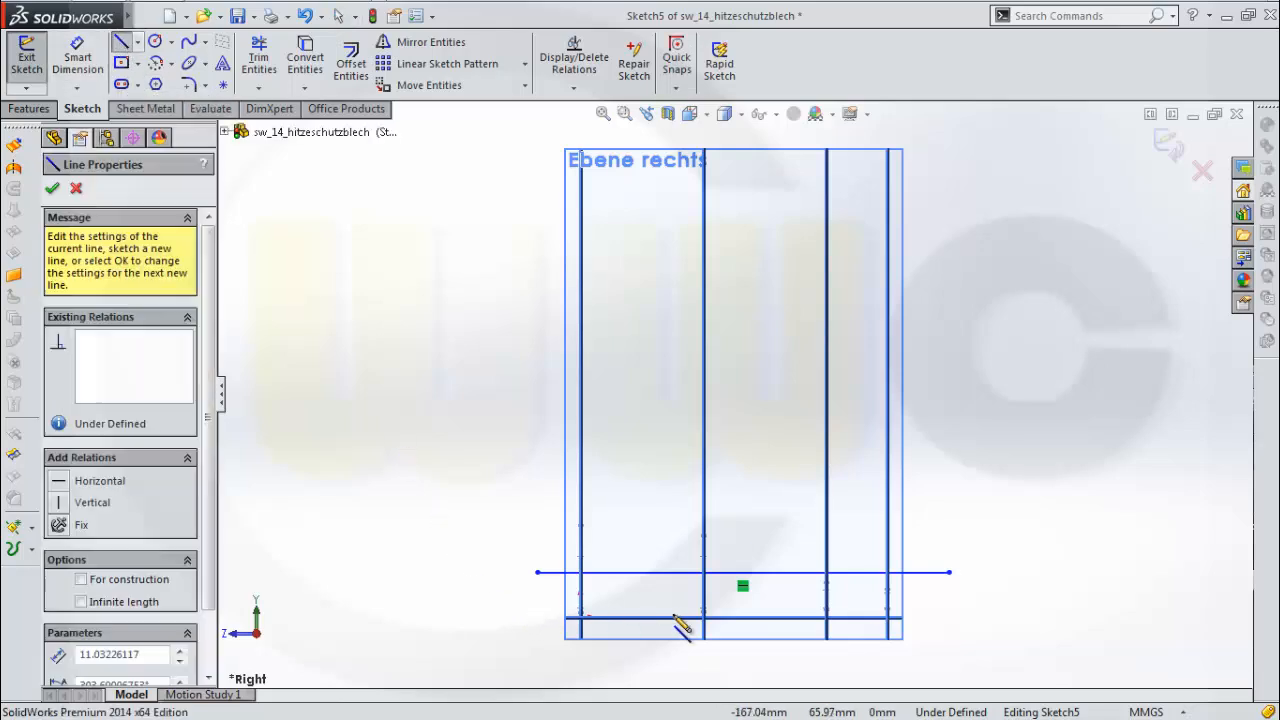
{"action": "left_click", "coordinate": [969, 596]}
{"action": "key", "text": "Escape"}
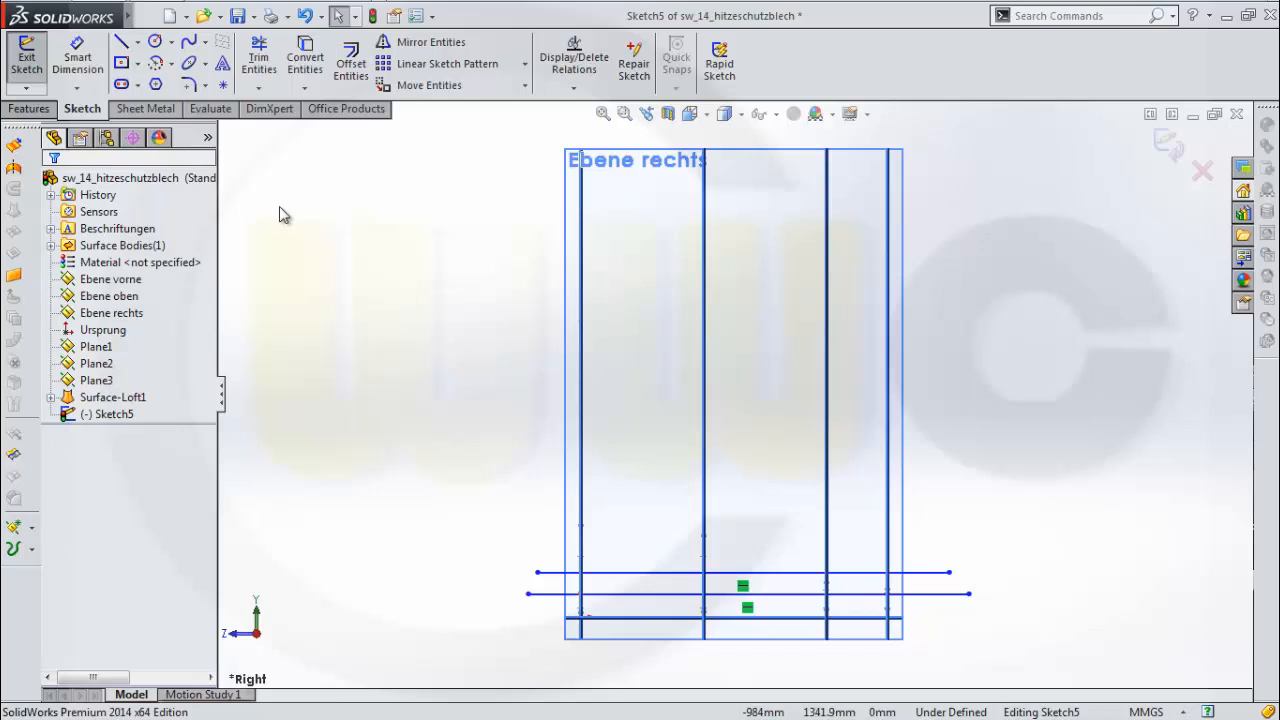
Sketch a circle of about 190 mm radius centred between the two lines and a smaller circle beside it, centred just above the upper line
{"action": "left_click", "coordinate": [156, 42]}
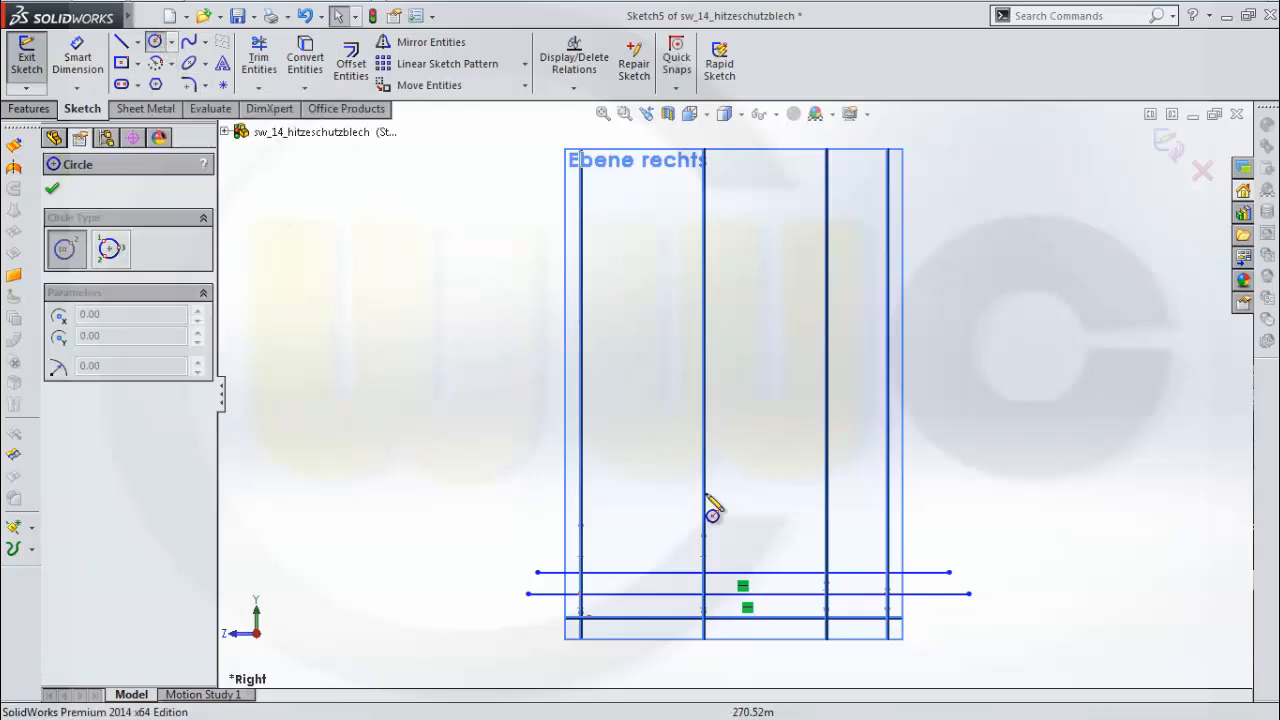
{"action": "left_click", "coordinate": [670, 582]}
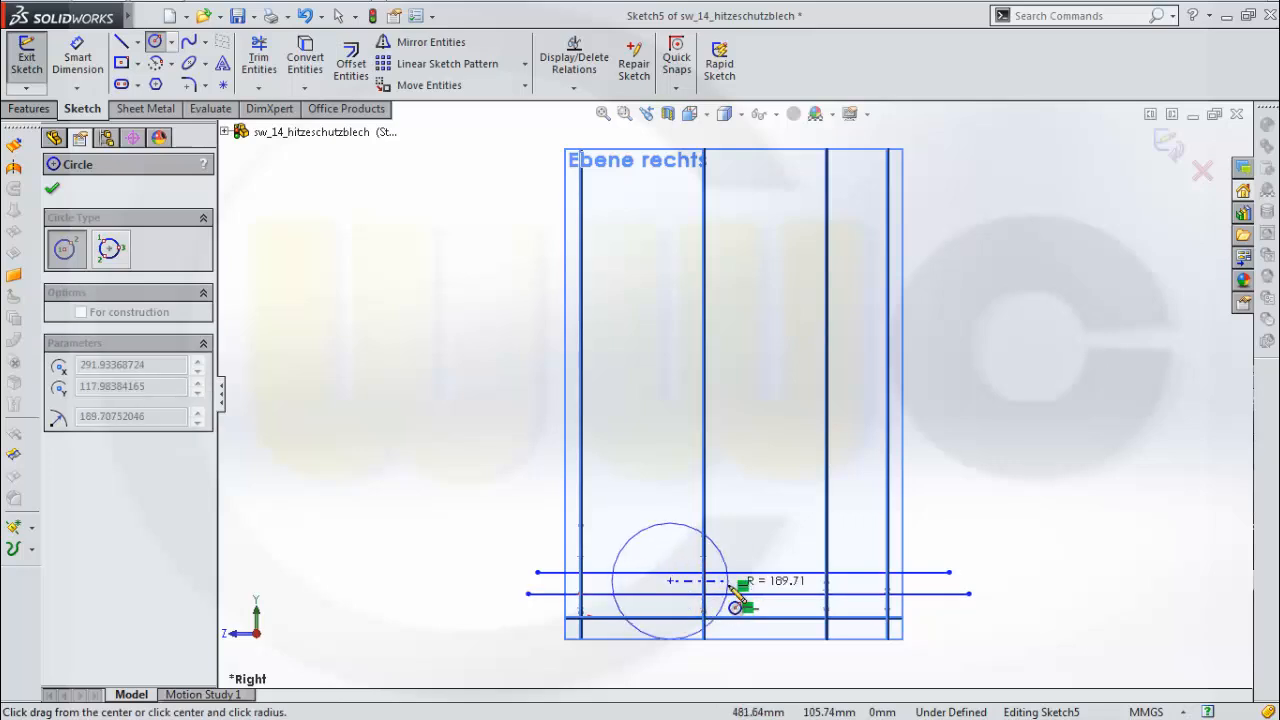
{"action": "left_click", "coordinate": [729, 585]}
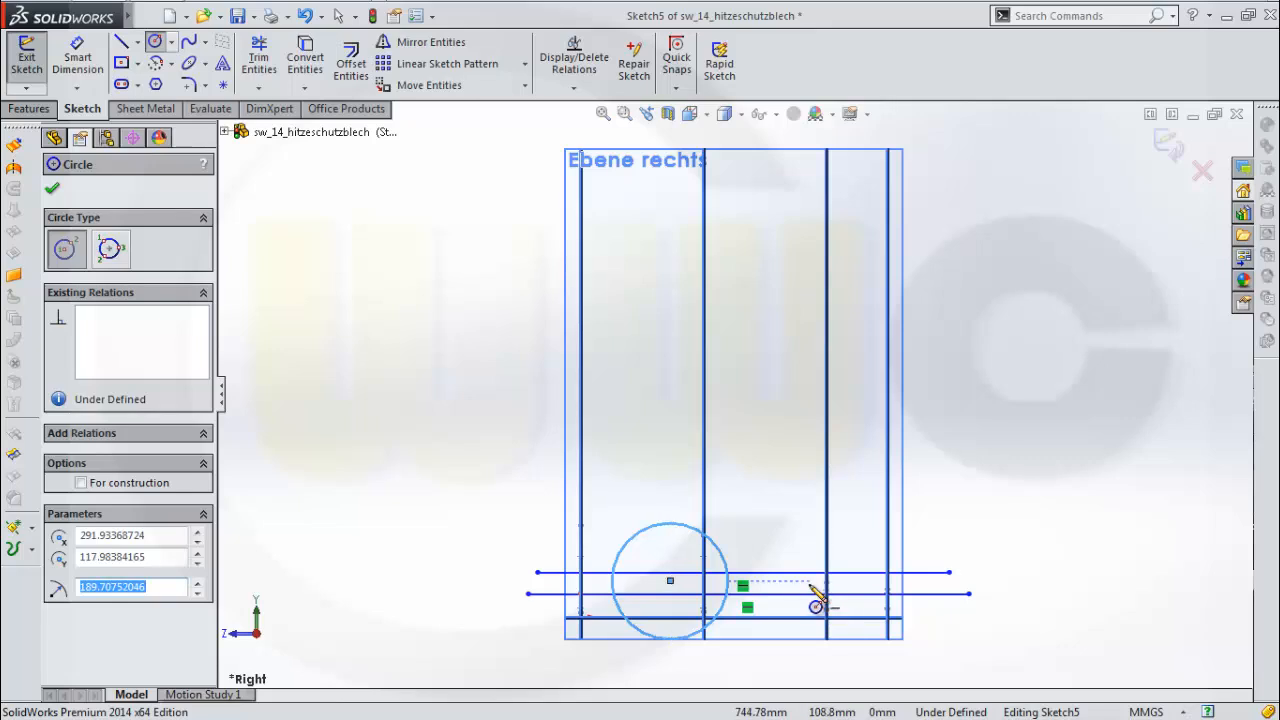
{"action": "left_click", "coordinate": [803, 559]}
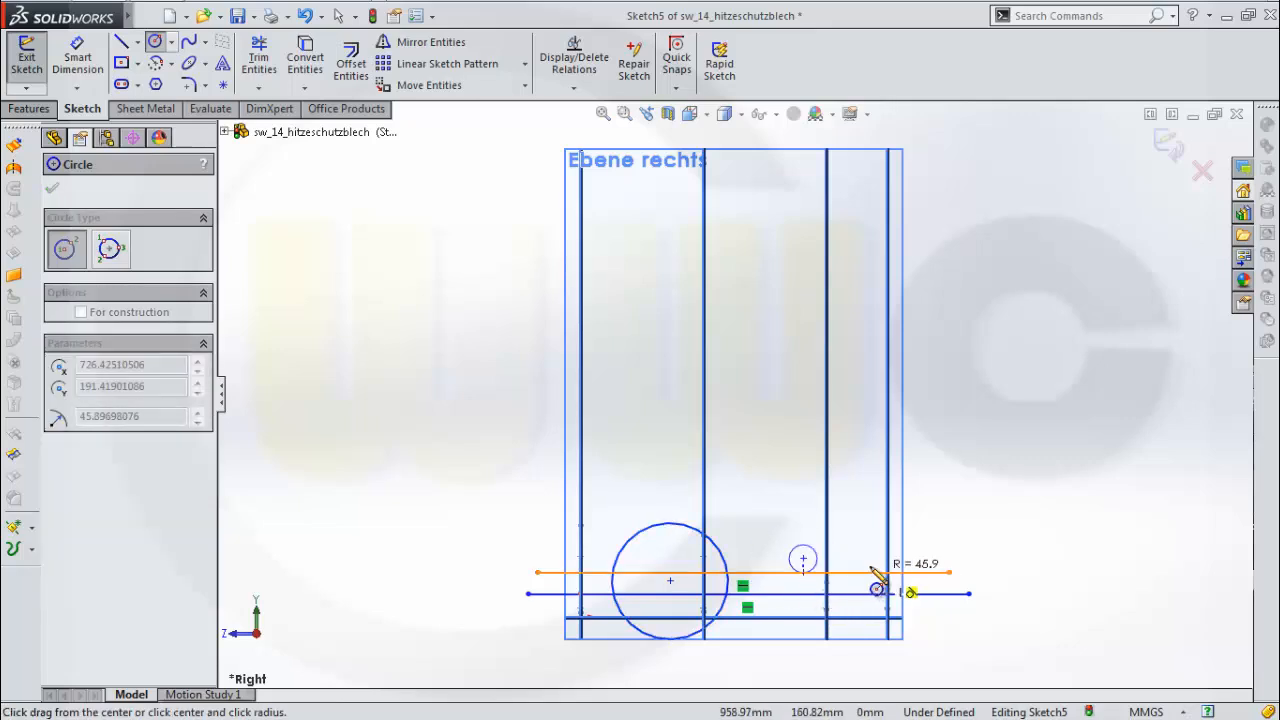
{"action": "left_click", "coordinate": [848, 566]}
{"action": "key", "text": "Escape"}
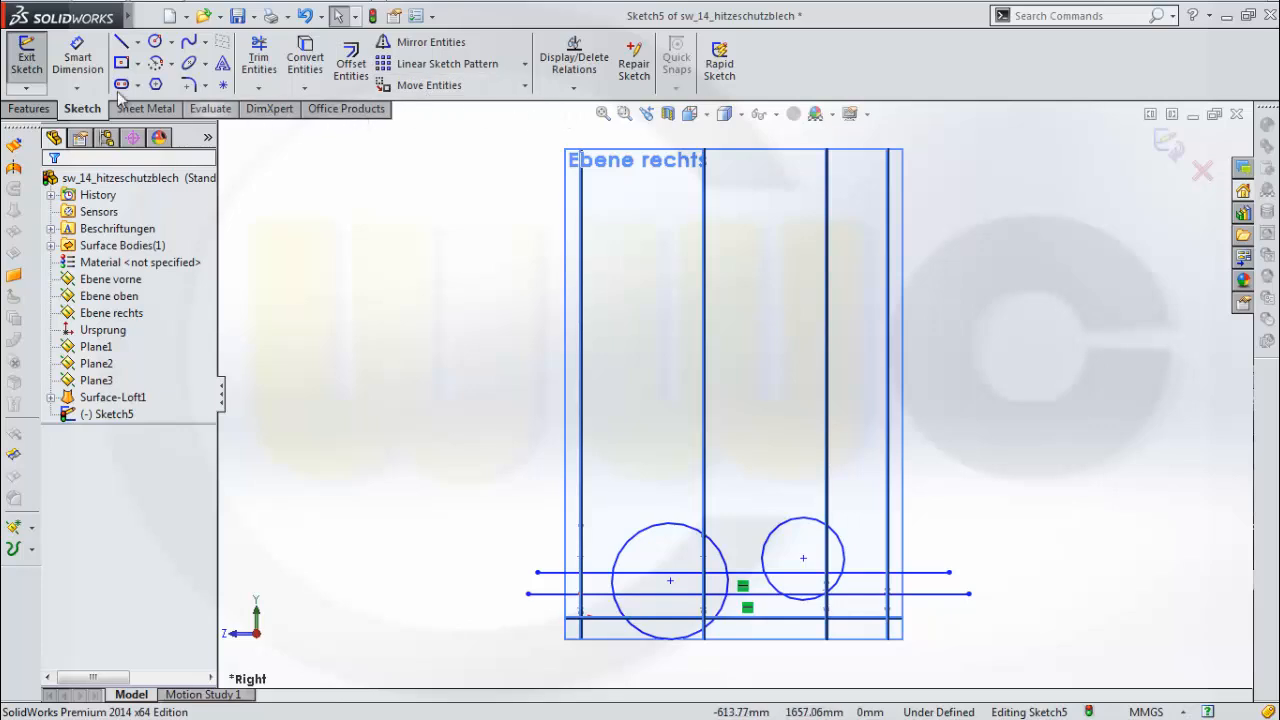
Dimension both circles with a diameter of 400 mm
{"action": "left_click", "coordinate": [78, 60]}
{"action": "left_click", "coordinate": [670, 535]}
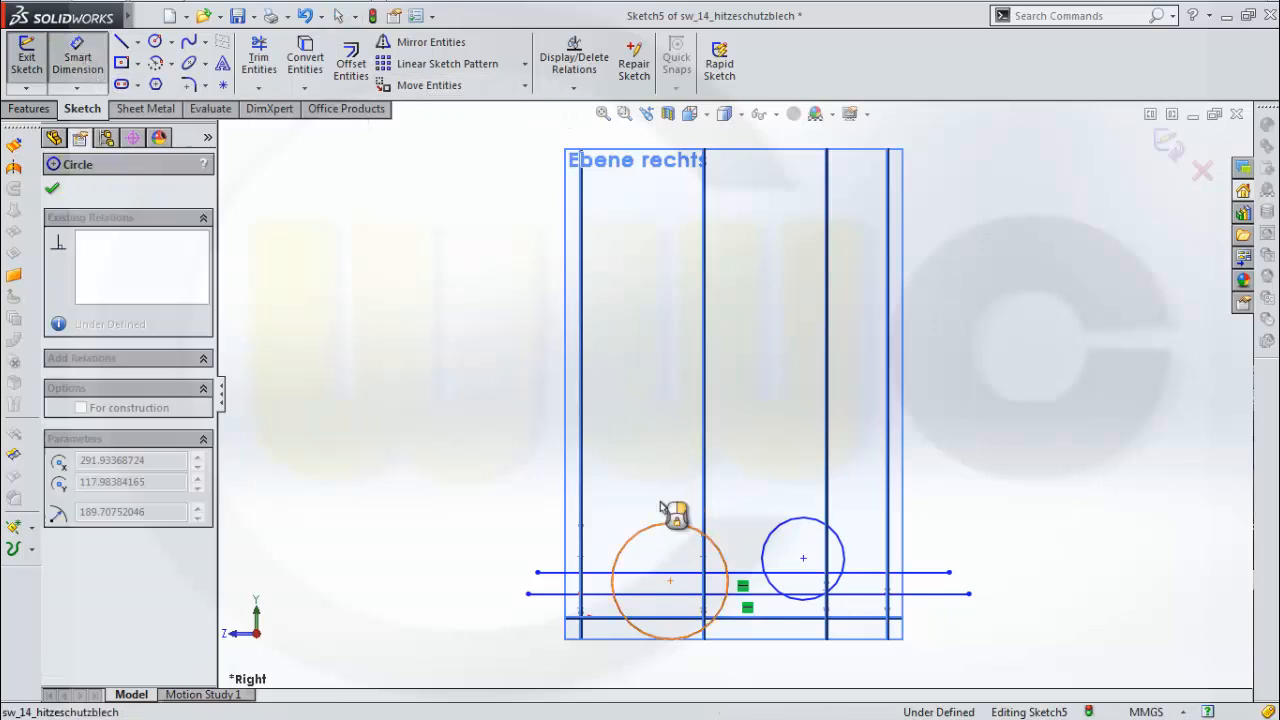
{"action": "left_click", "coordinate": [520, 425]}
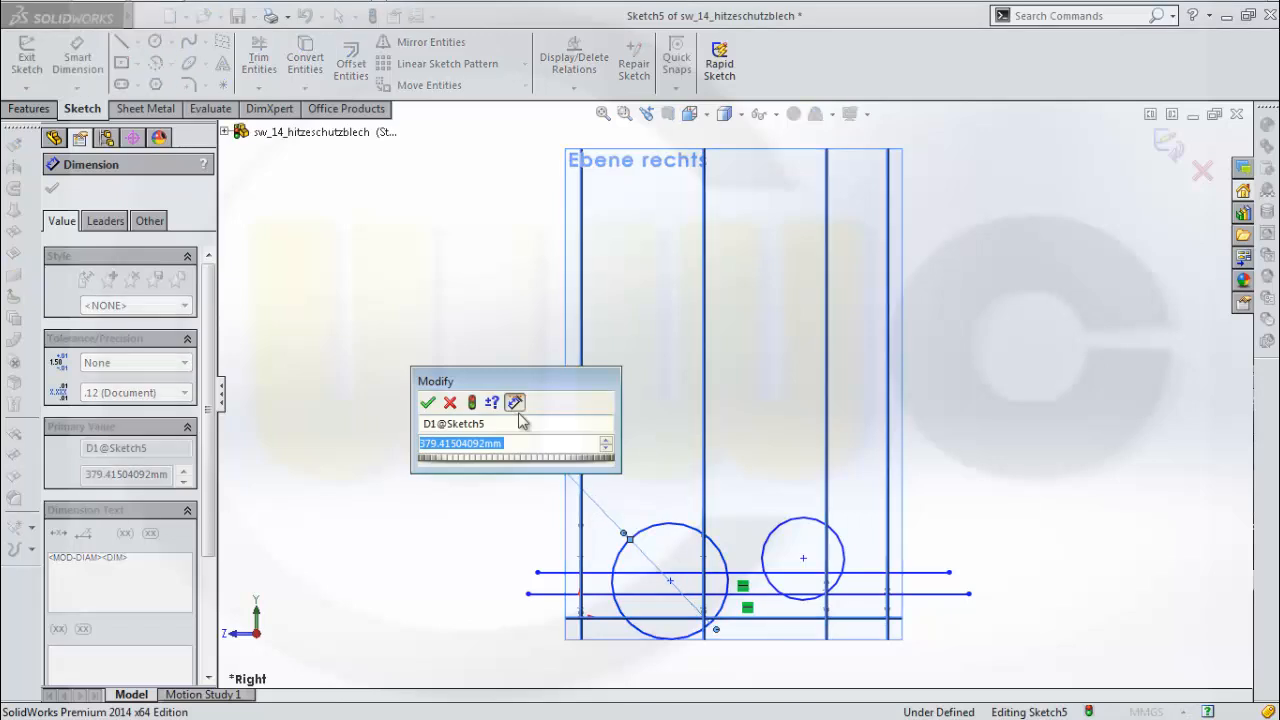
{"action": "type", "text": "400"}
{"action": "key", "text": "Return"}
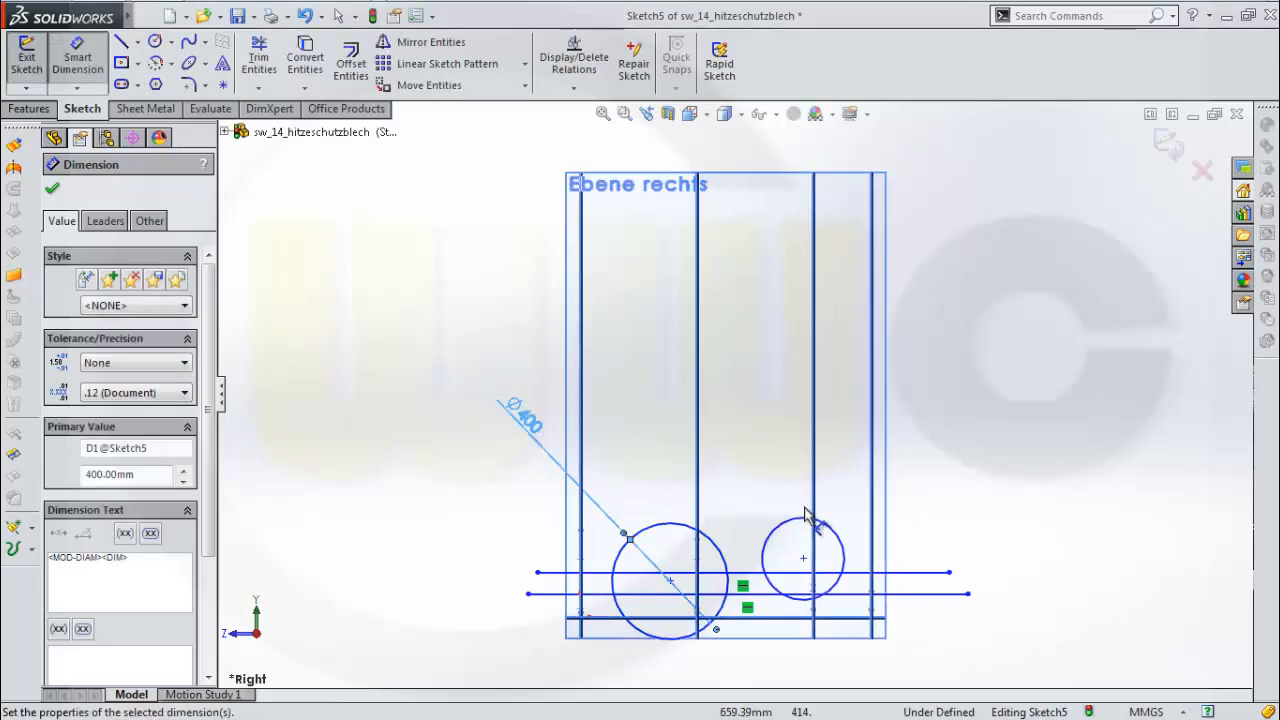
{"action": "left_click", "coordinate": [805, 527]}
{"action": "left_click", "coordinate": [930, 502]}
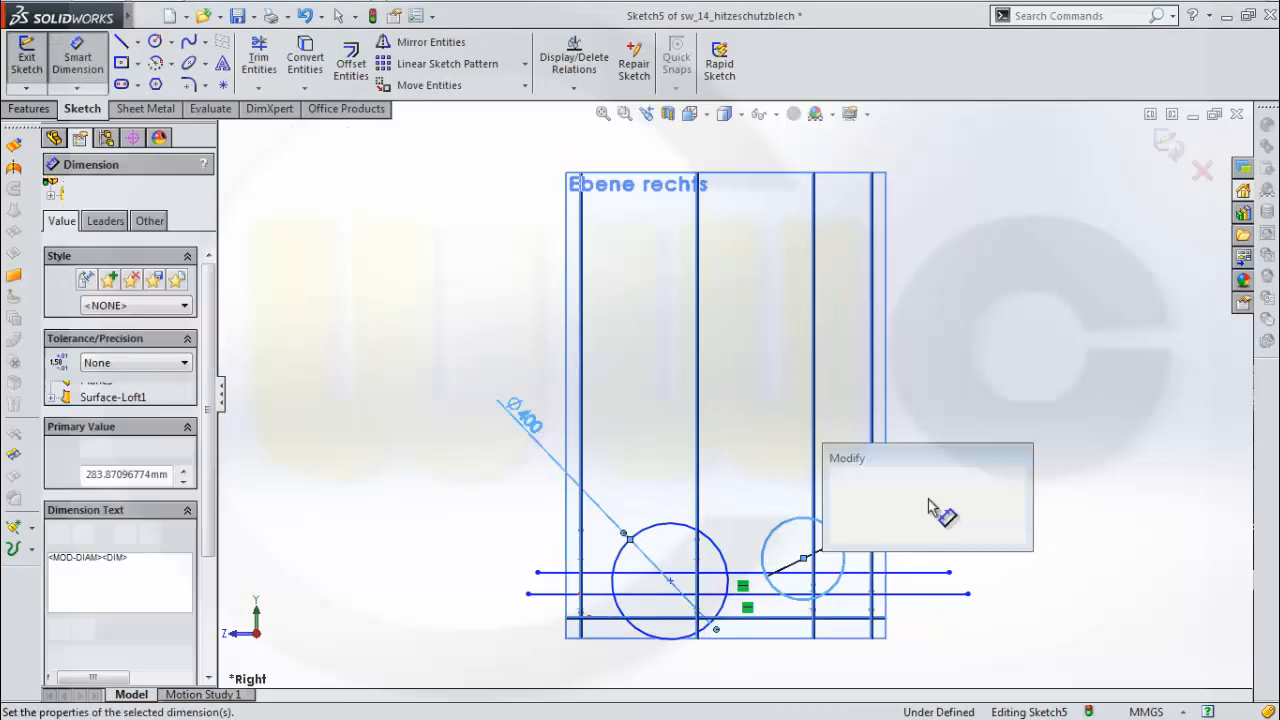
{"action": "type", "text": "400"}
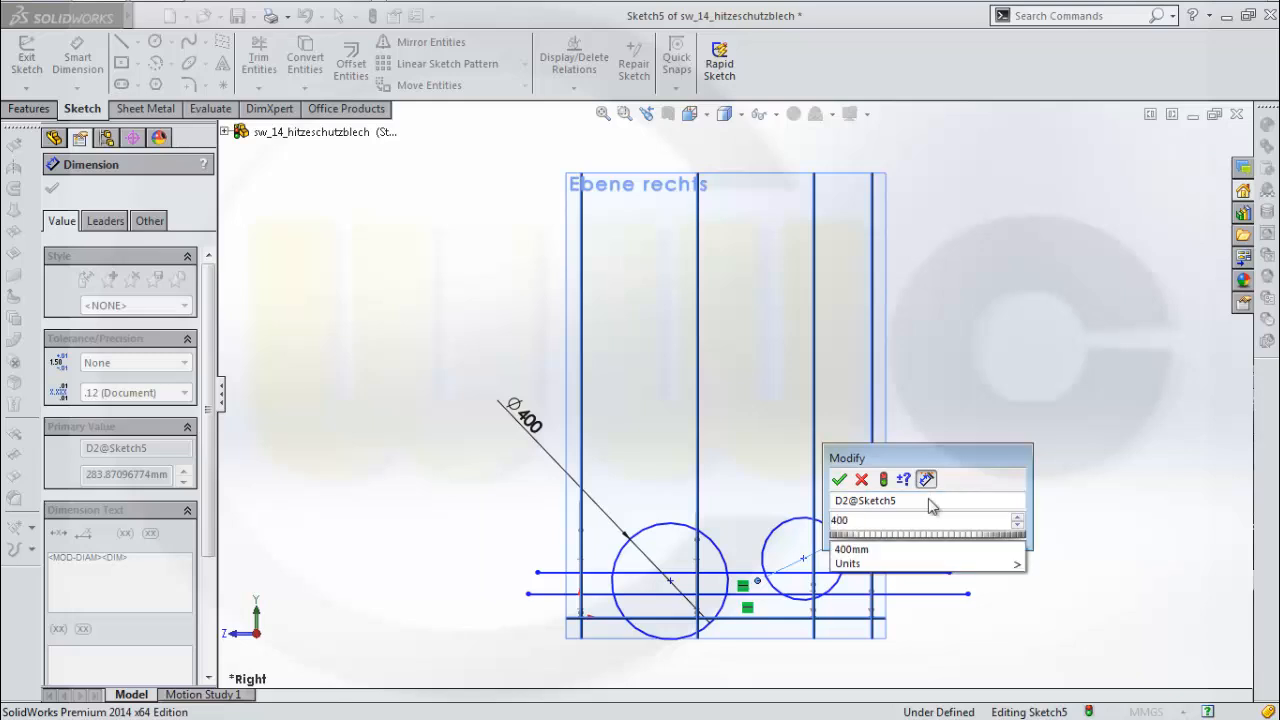
{"action": "key", "text": "Return"}
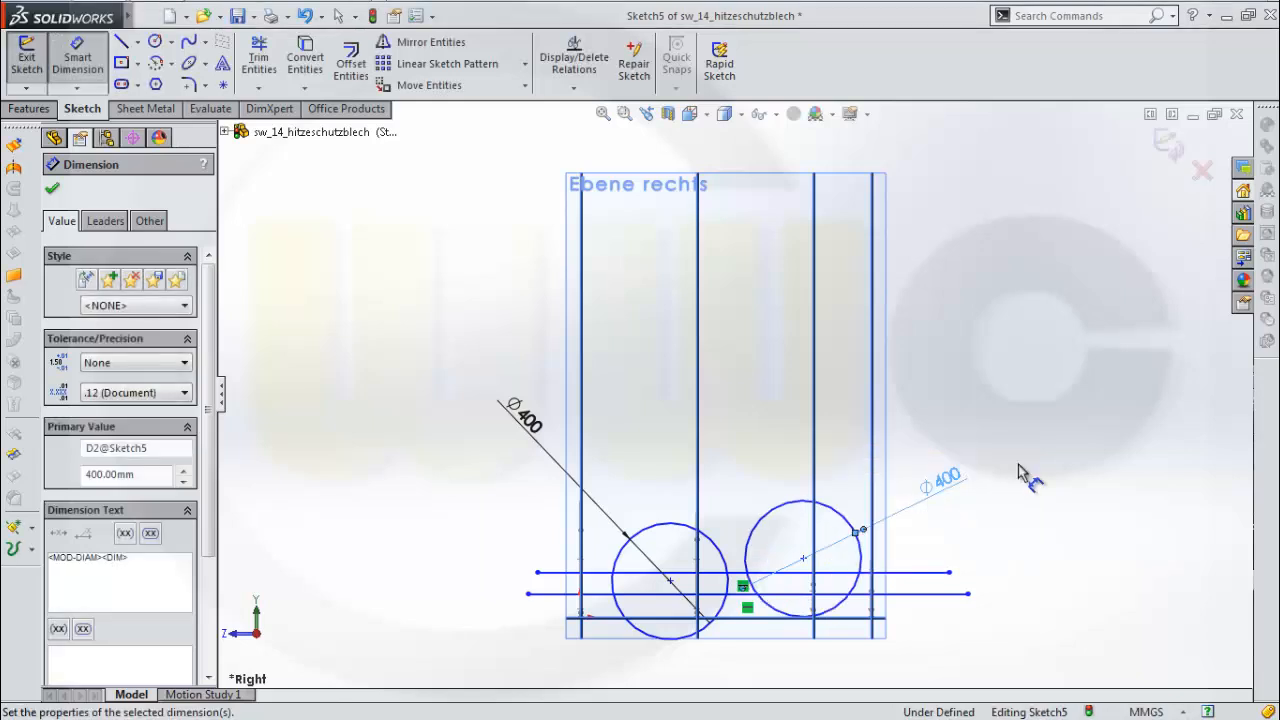
{"action": "left_click", "coordinate": [903, 595]}
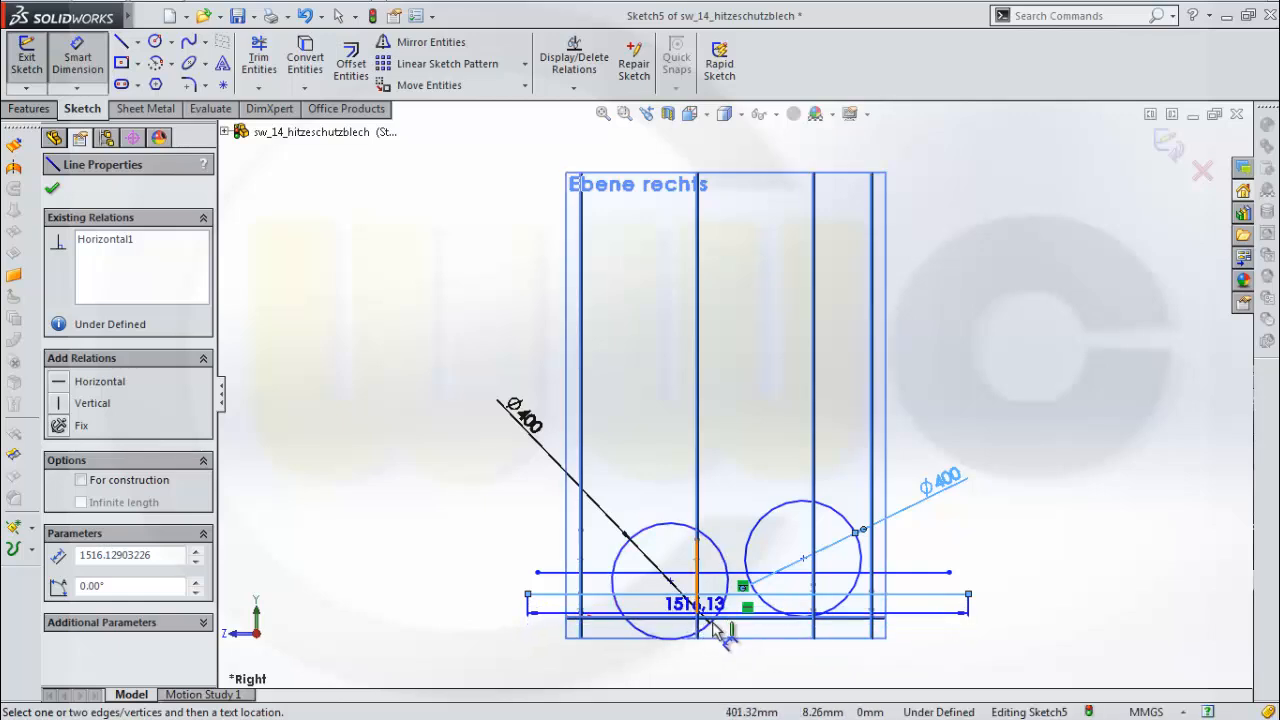
{"action": "scroll", "coordinate": [703, 626], "scroll_direction": "up", "scroll_amount": 2}
{"action": "scroll", "coordinate": [703, 626], "scroll_direction": "down", "scroll_amount": 2}
{"action": "scroll", "coordinate": [706, 600], "scroll_direction": "down", "scroll_amount": 2}
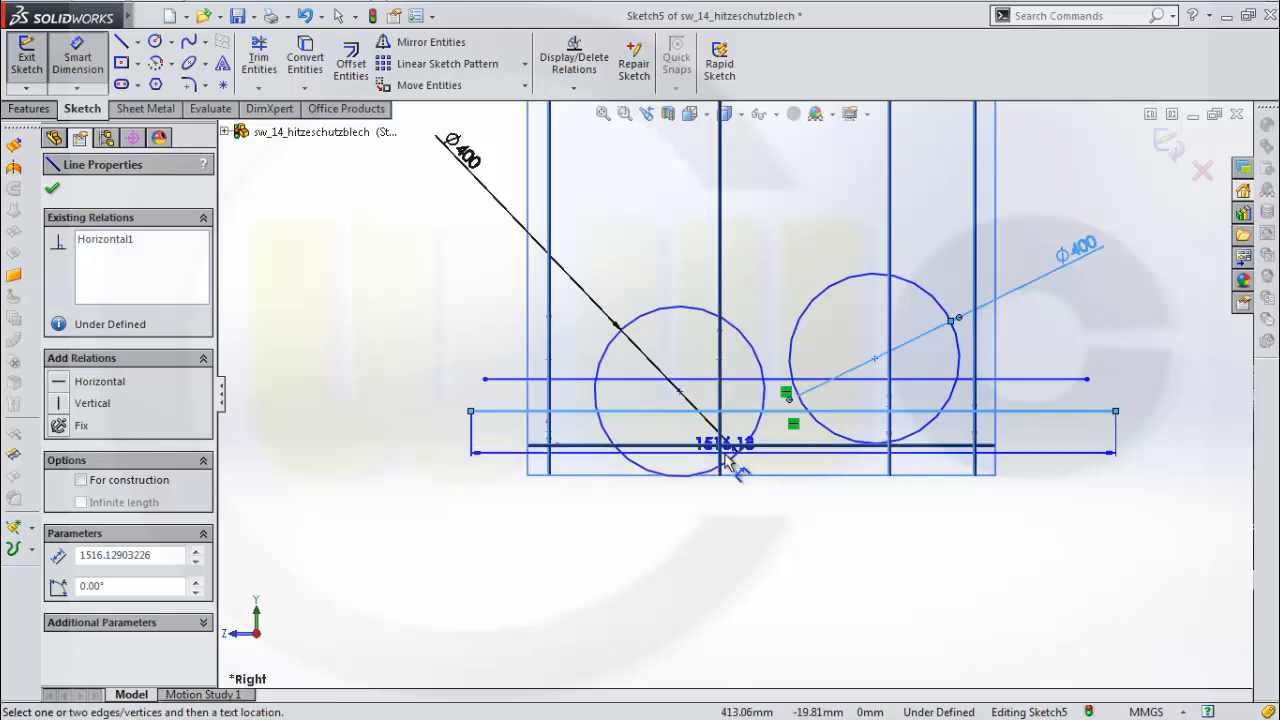
{"action": "key", "text": "Escape"}
{"action": "key", "text": "Escape"}
{"action": "scroll", "coordinate": [1080, 354], "scroll_direction": "down", "scroll_amount": 2}
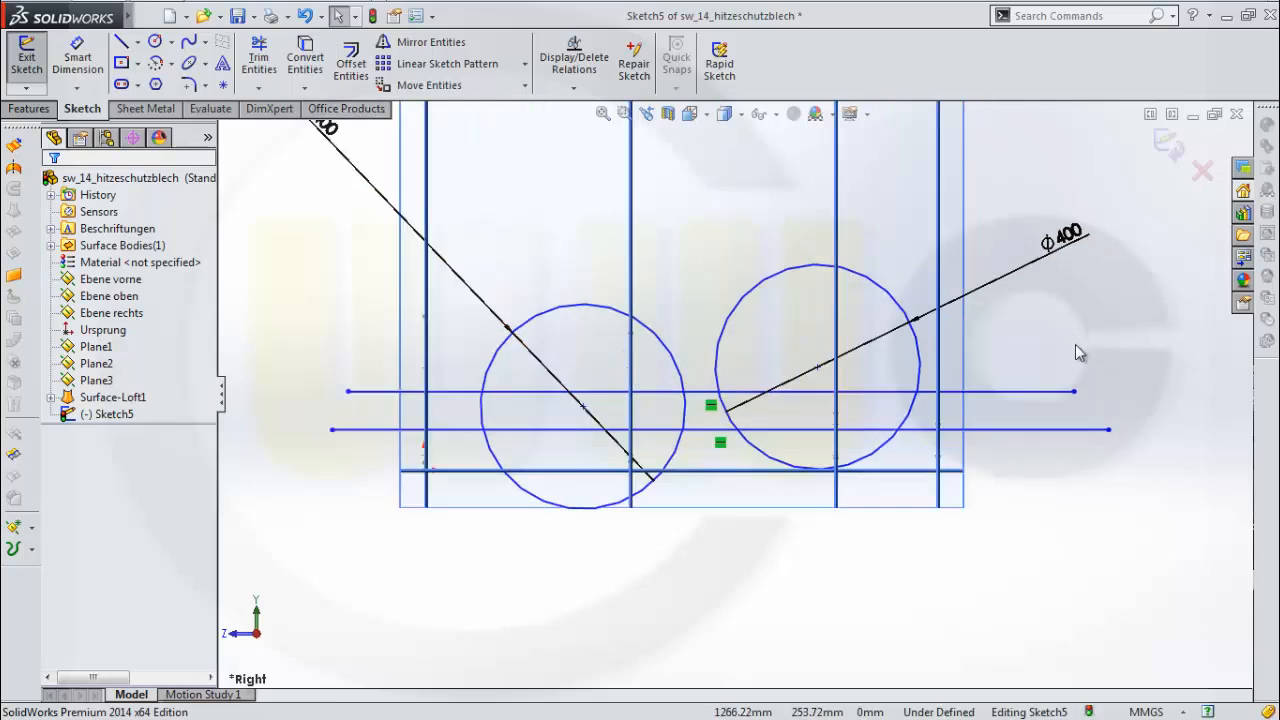
{"action": "scroll", "coordinate": [1086, 363], "scroll_direction": "down", "scroll_amount": 1}
{"action": "scroll", "coordinate": [1086, 366], "scroll_direction": "up", "scroll_amount": 1}
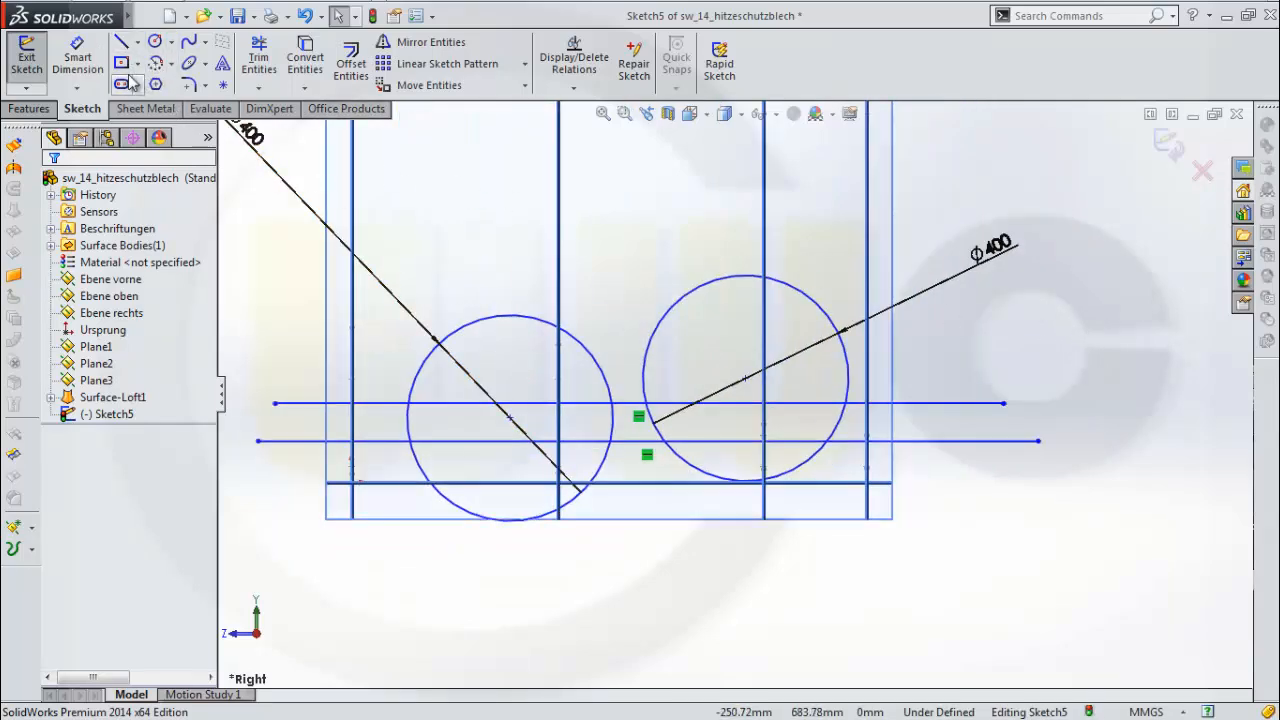
Dimension the lower horizontal line 50 mm above the horizontal base plane
{"action": "left_click", "coordinate": [77, 58]}
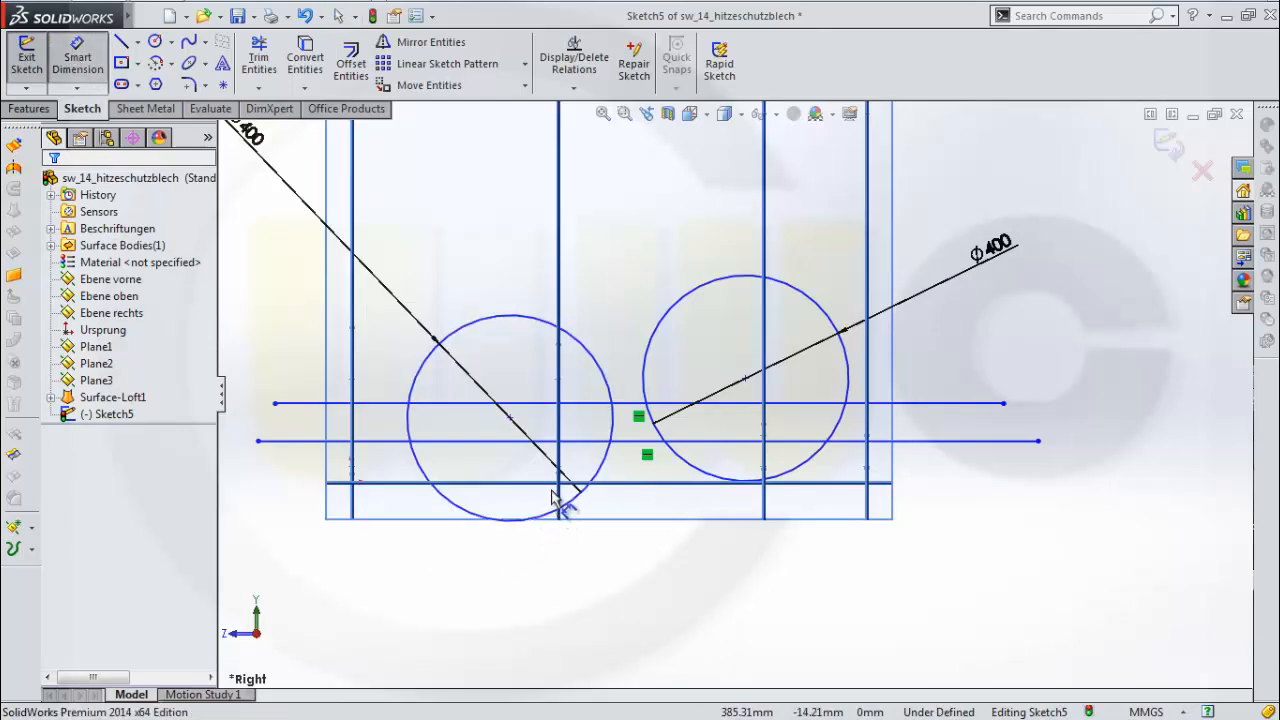
{"action": "left_click", "coordinate": [708, 116]}
{"action": "left_click", "coordinate": [785, 209]}
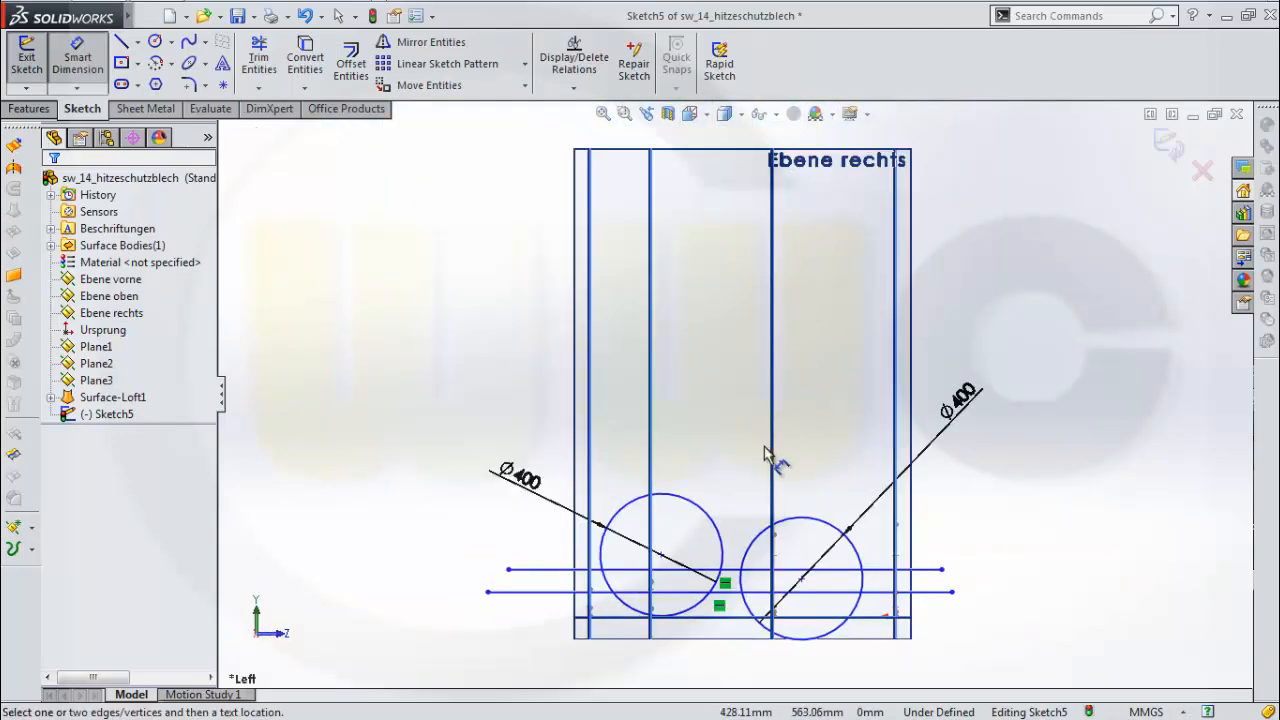
{"action": "left_click", "coordinate": [704, 114]}
{"action": "left_click", "coordinate": [785, 209]}
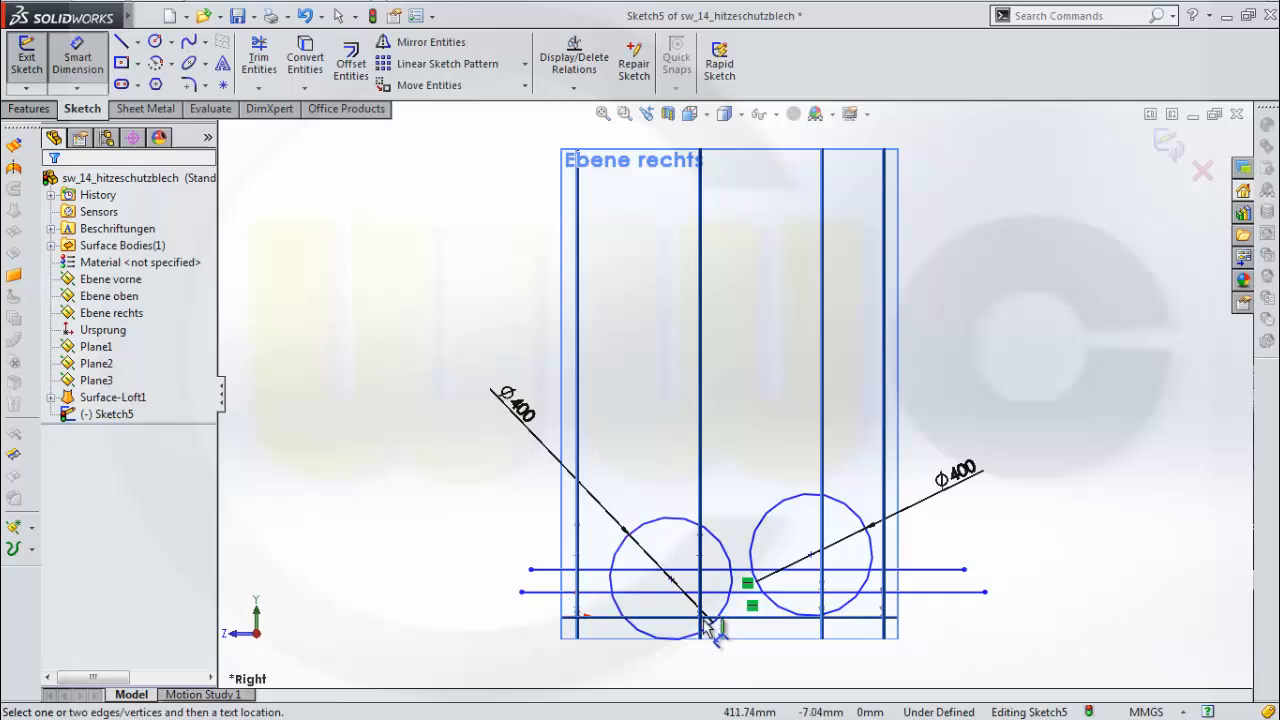
{"action": "scroll", "coordinate": [705, 625], "scroll_direction": "down", "scroll_amount": 5}
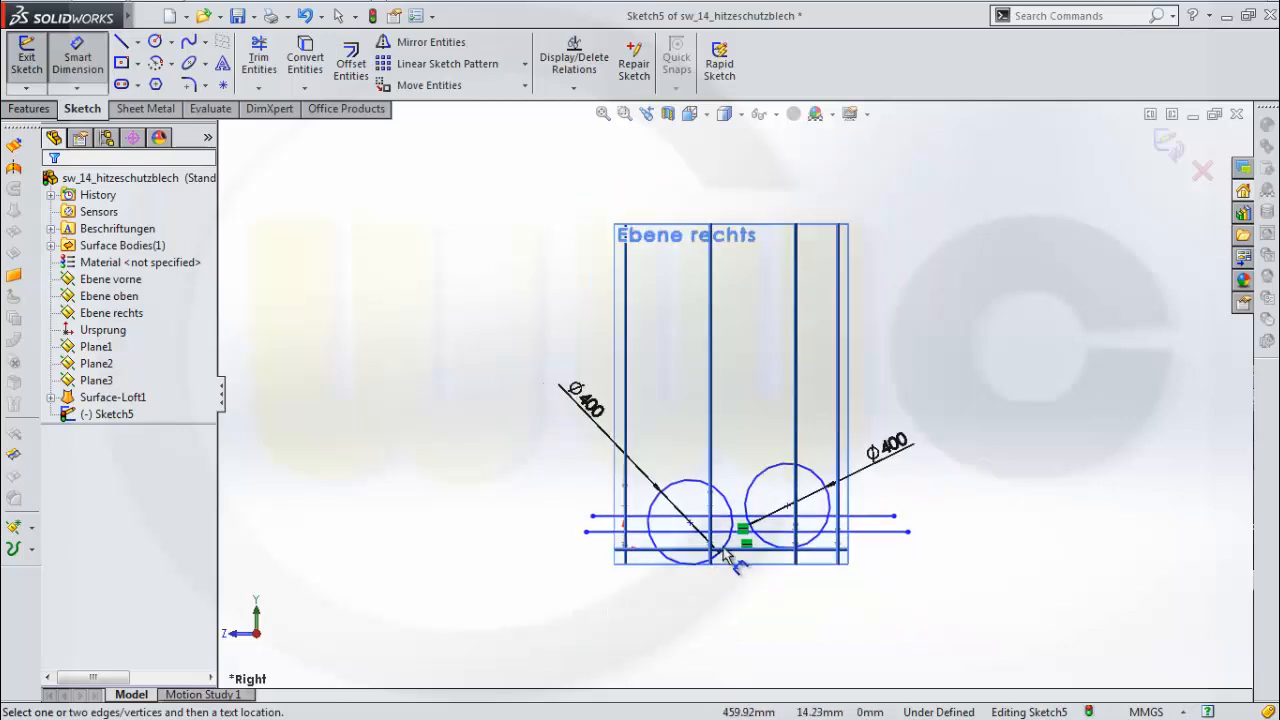
{"action": "scroll", "coordinate": [684, 494], "scroll_direction": "down", "scroll_amount": 2}
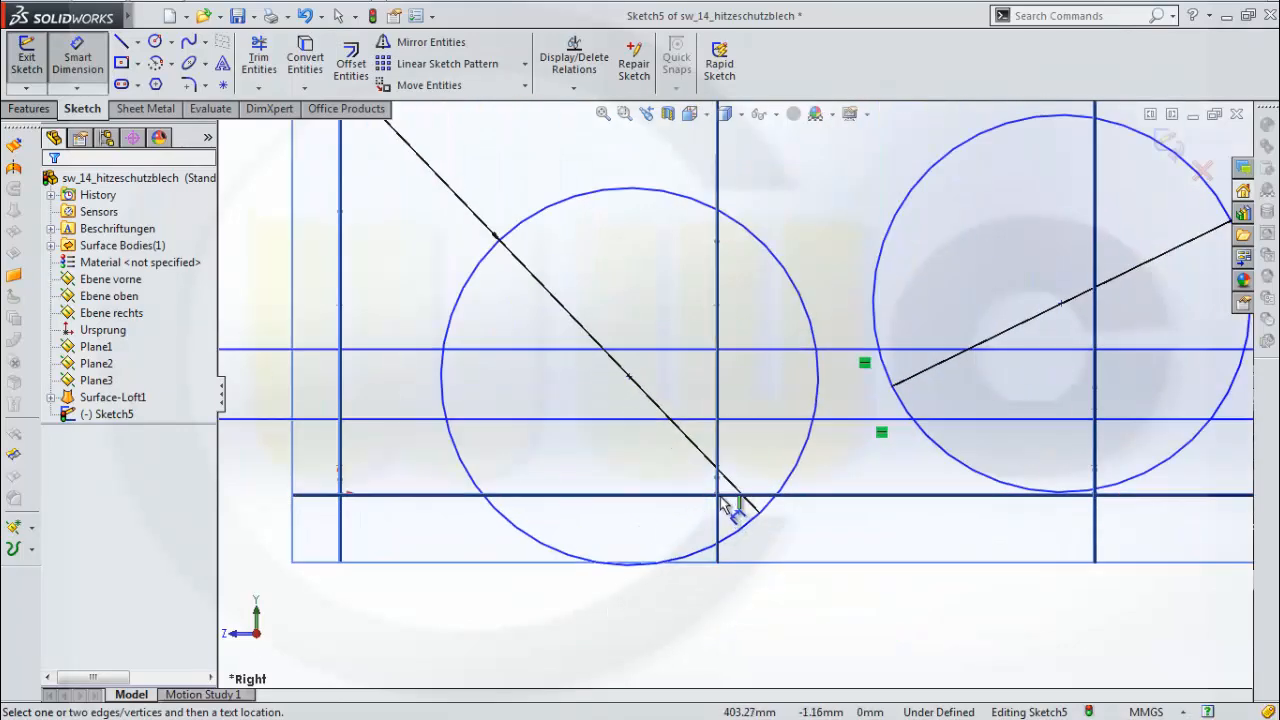
{"action": "left_click", "coordinate": [711, 421]}
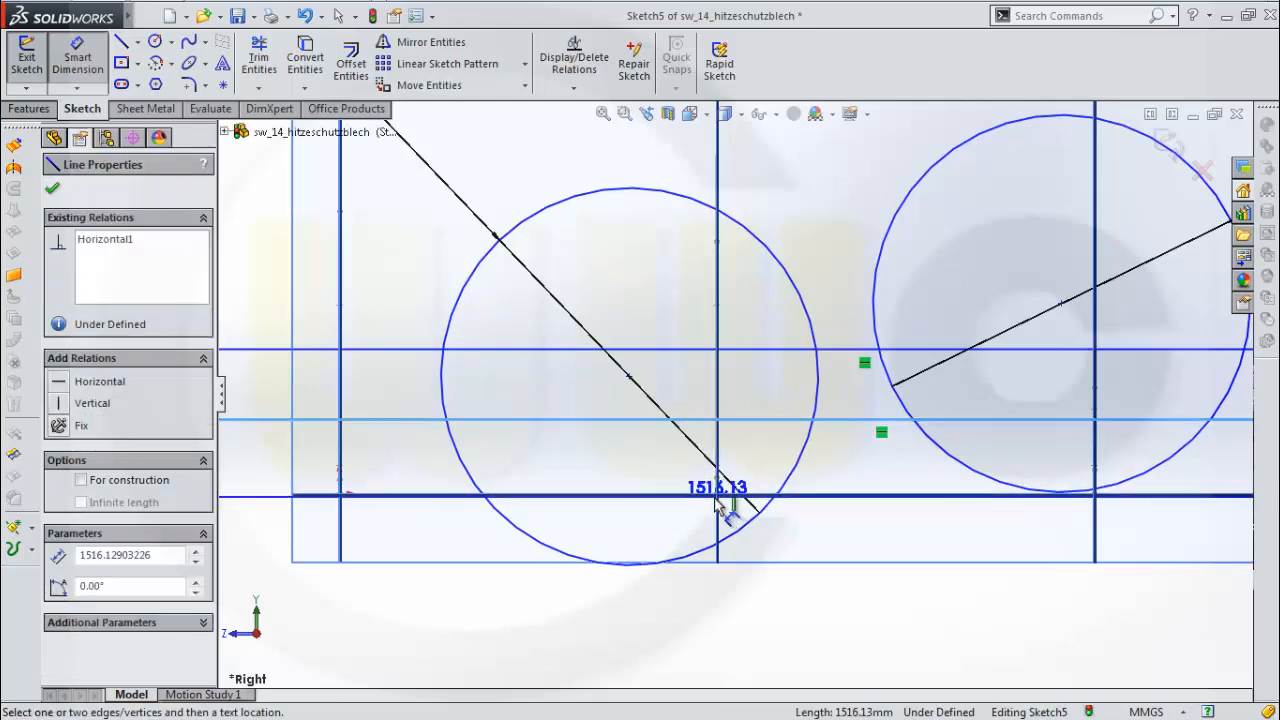
{"action": "scroll", "coordinate": [722, 505], "scroll_direction": "up", "scroll_amount": 2}
{"action": "scroll", "coordinate": [720, 485], "scroll_direction": "down", "scroll_amount": 4}
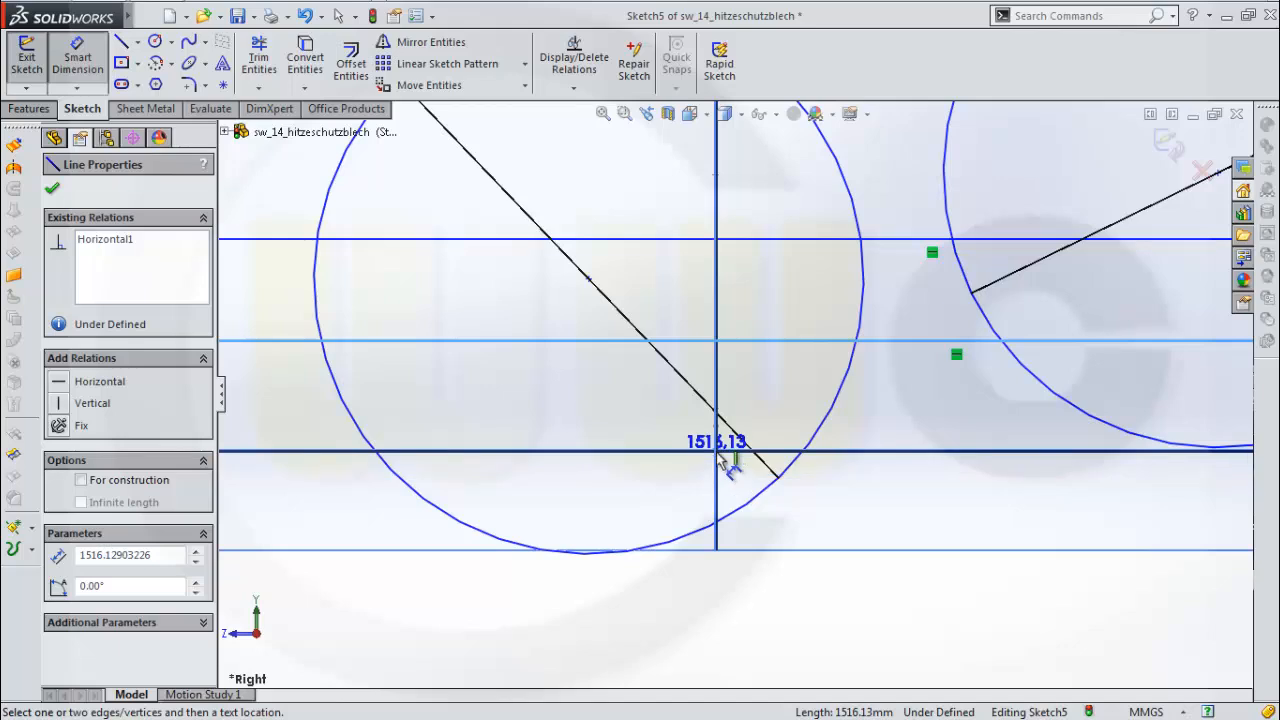
{"action": "left_click", "coordinate": [853, 452]}
{"action": "left_click", "coordinate": [530, 425]}
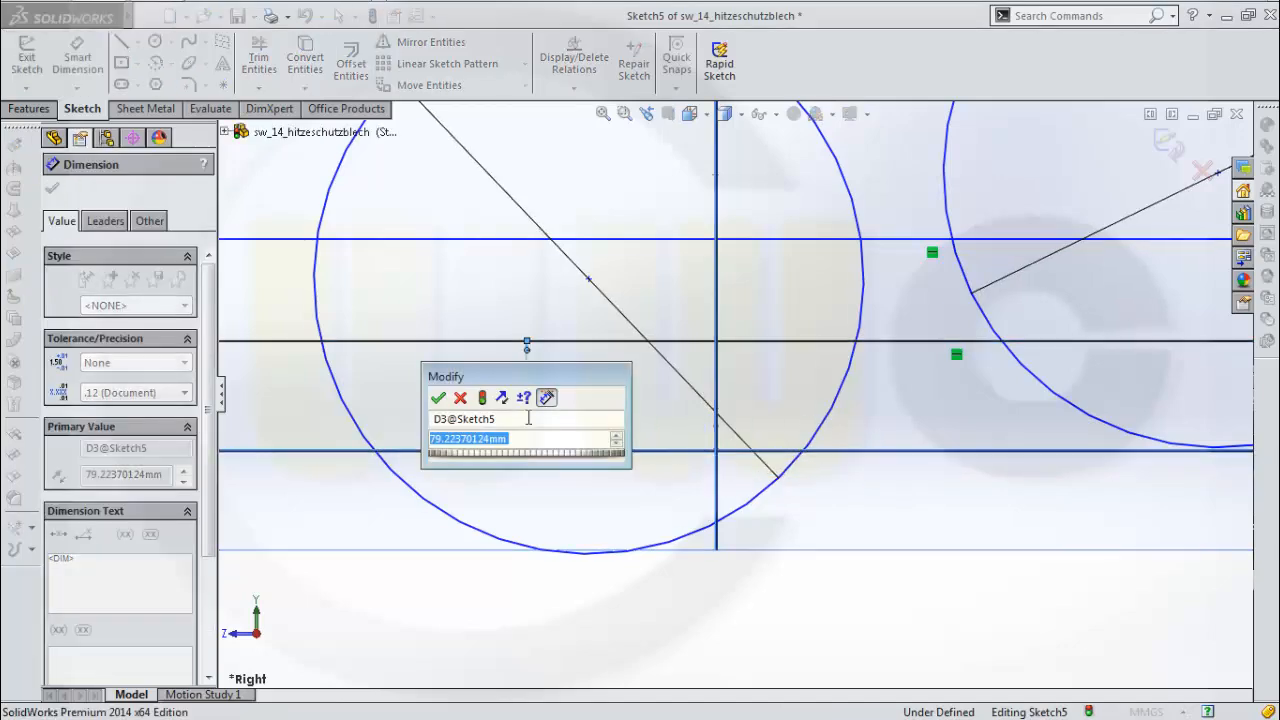
{"action": "type", "text": "50"}
{"action": "key", "text": "Return"}
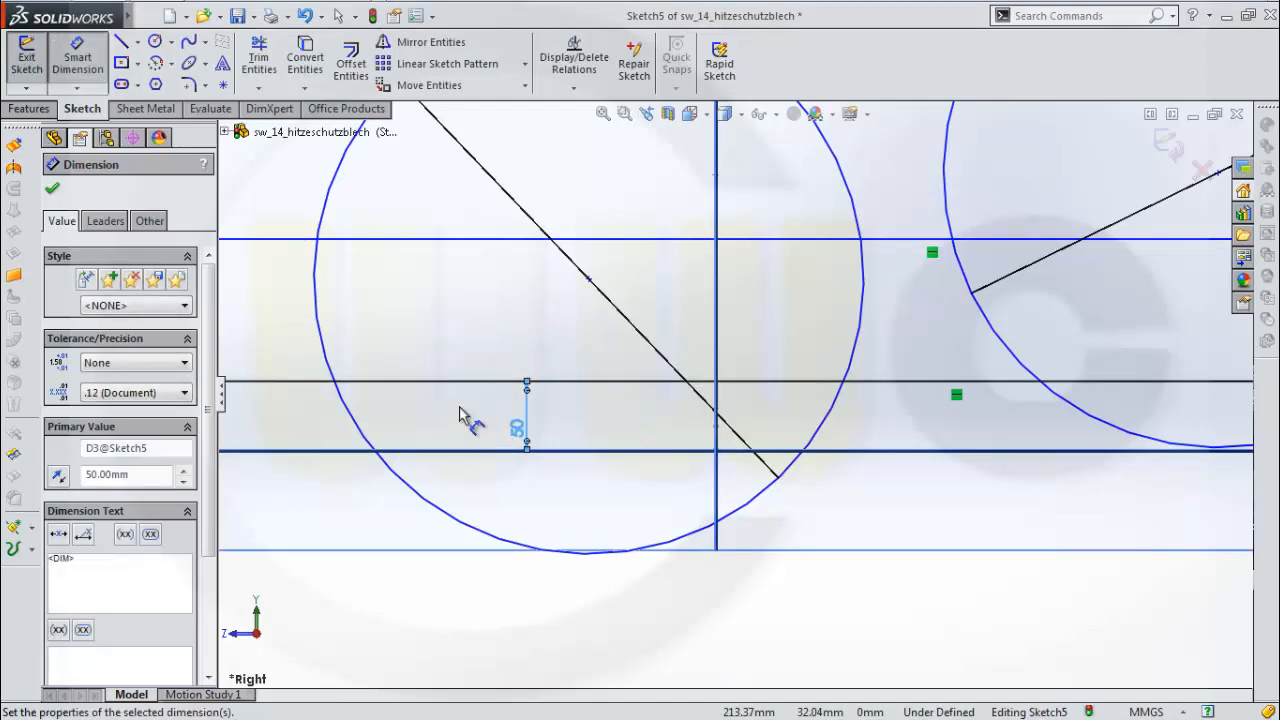
Dimension the distance between the two horizontal lines as 50 mm
{"action": "left_click", "coordinate": [396, 243]}
{"action": "left_click", "coordinate": [470, 386]}
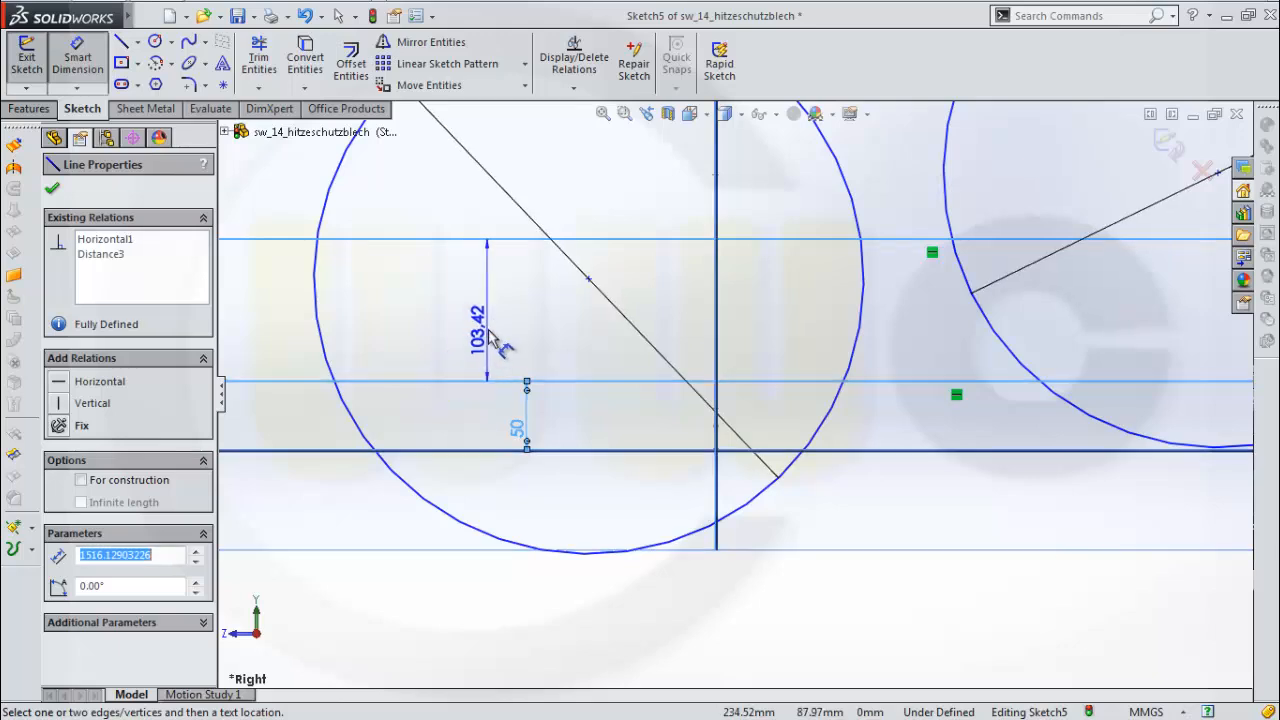
{"action": "left_click", "coordinate": [492, 337]}
{"action": "type", "text": "5"}
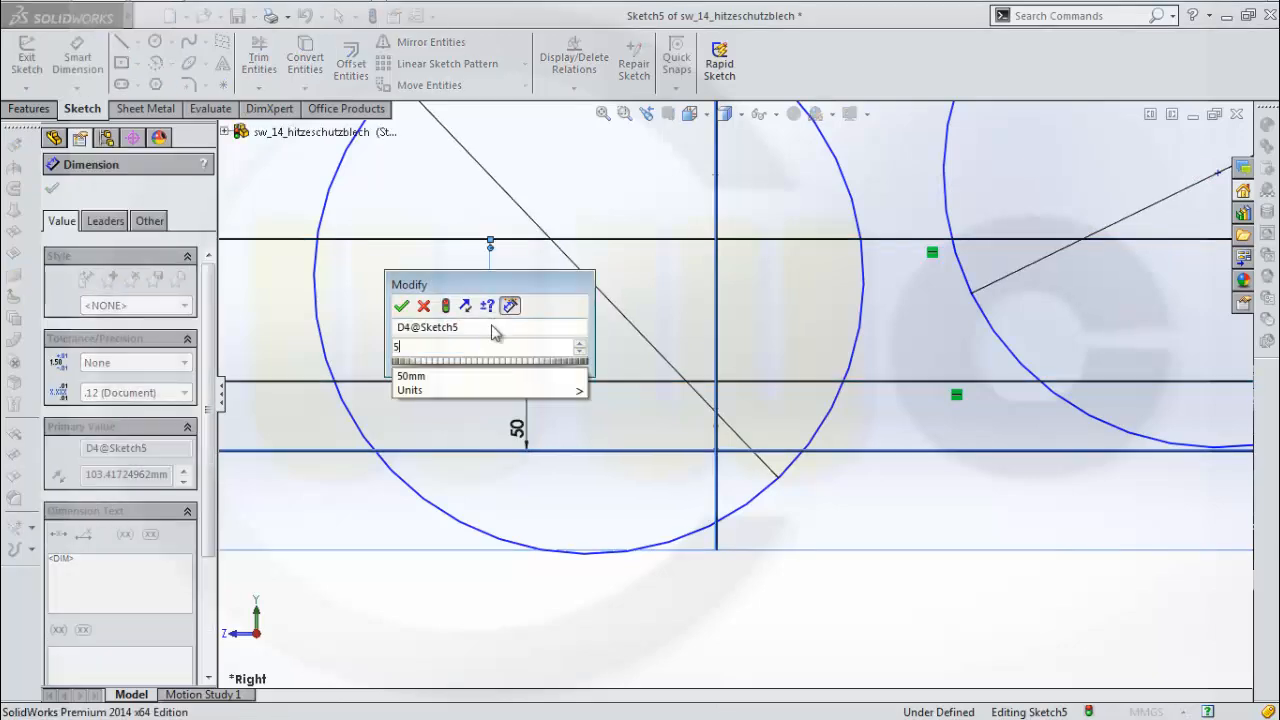
{"action": "type", "text": "0"}
{"action": "key", "text": "Return"}
{"action": "scroll", "coordinate": [1012, 482], "scroll_direction": "up", "scroll_amount": 3}
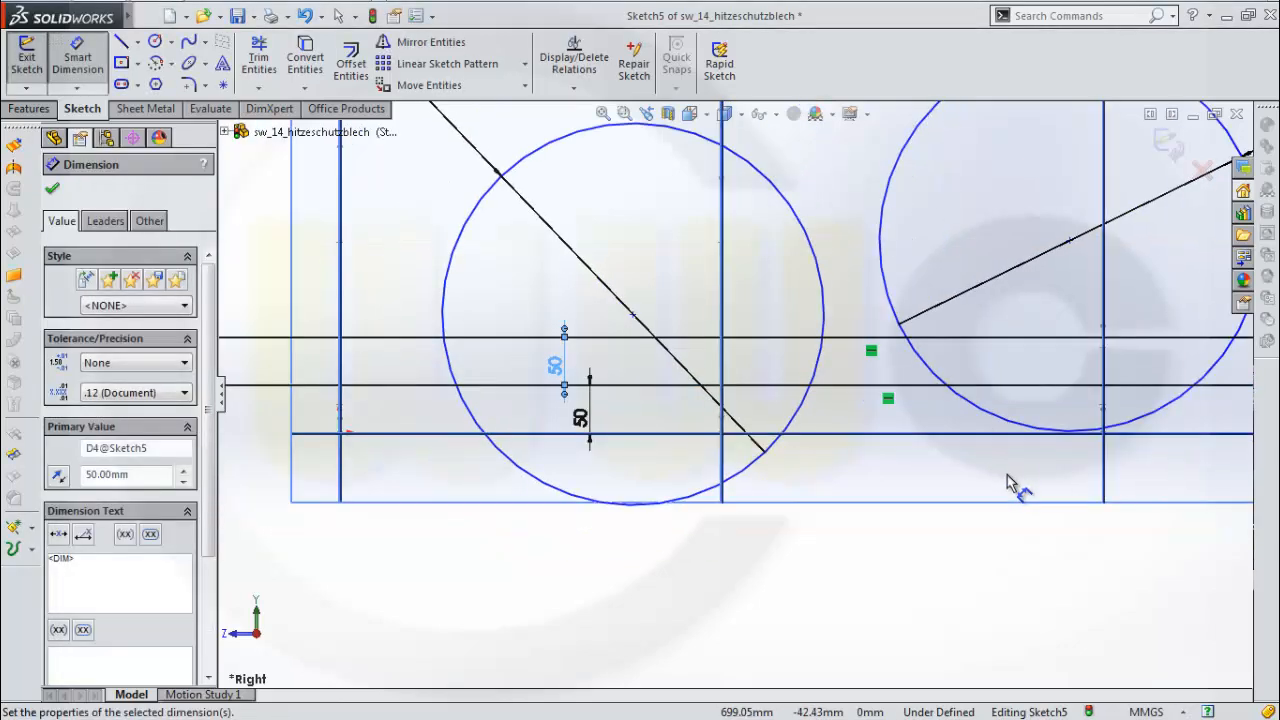
{"action": "scroll", "coordinate": [1008, 481], "scroll_direction": "up", "scroll_amount": 2}
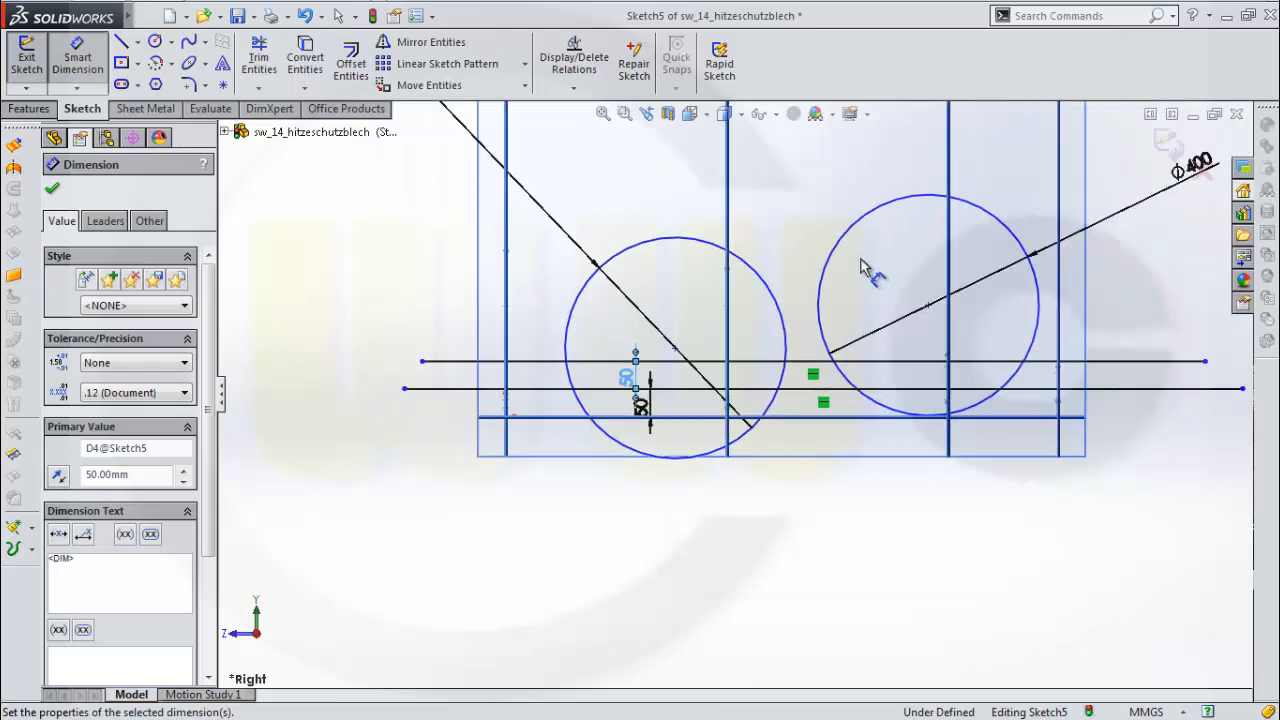
Move one circle's centre to about 94 mm below the base plane, and shift the other circle horizontally closer to it
{"action": "left_click", "coordinate": [622, 210]}
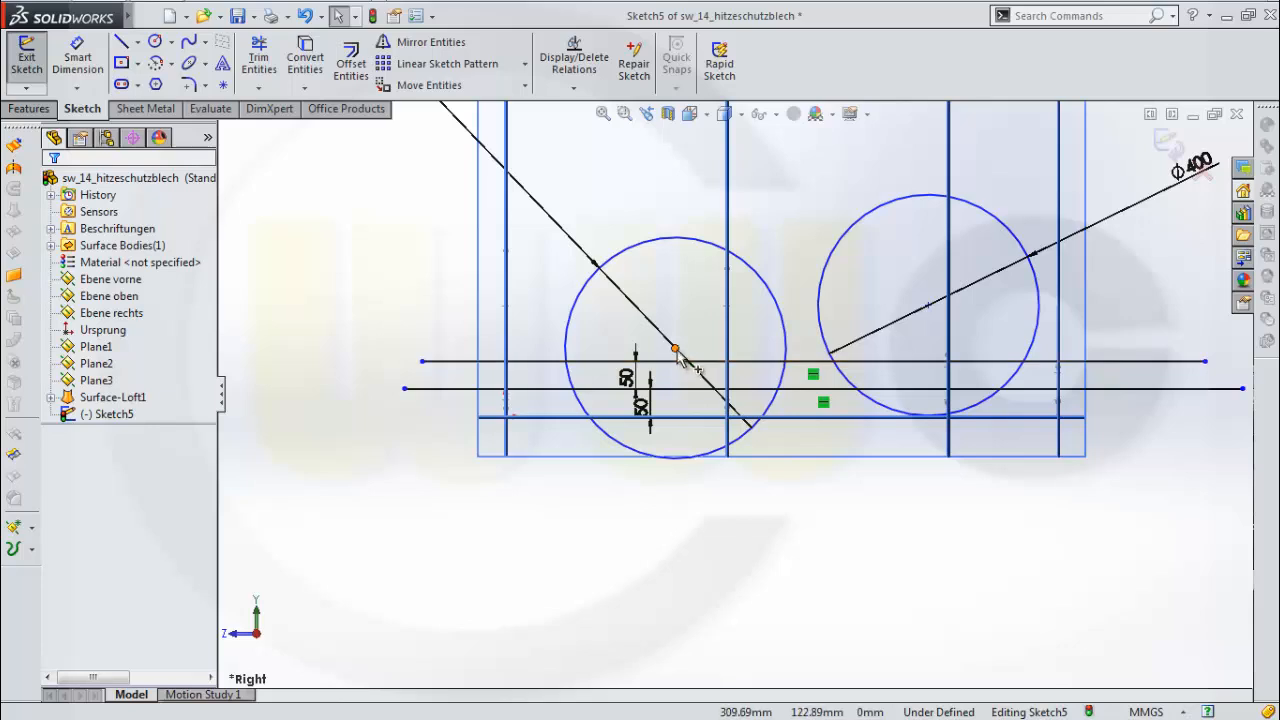
{"action": "left_click_drag", "start_coordinate": [675, 352], "coordinate": [655, 465]}
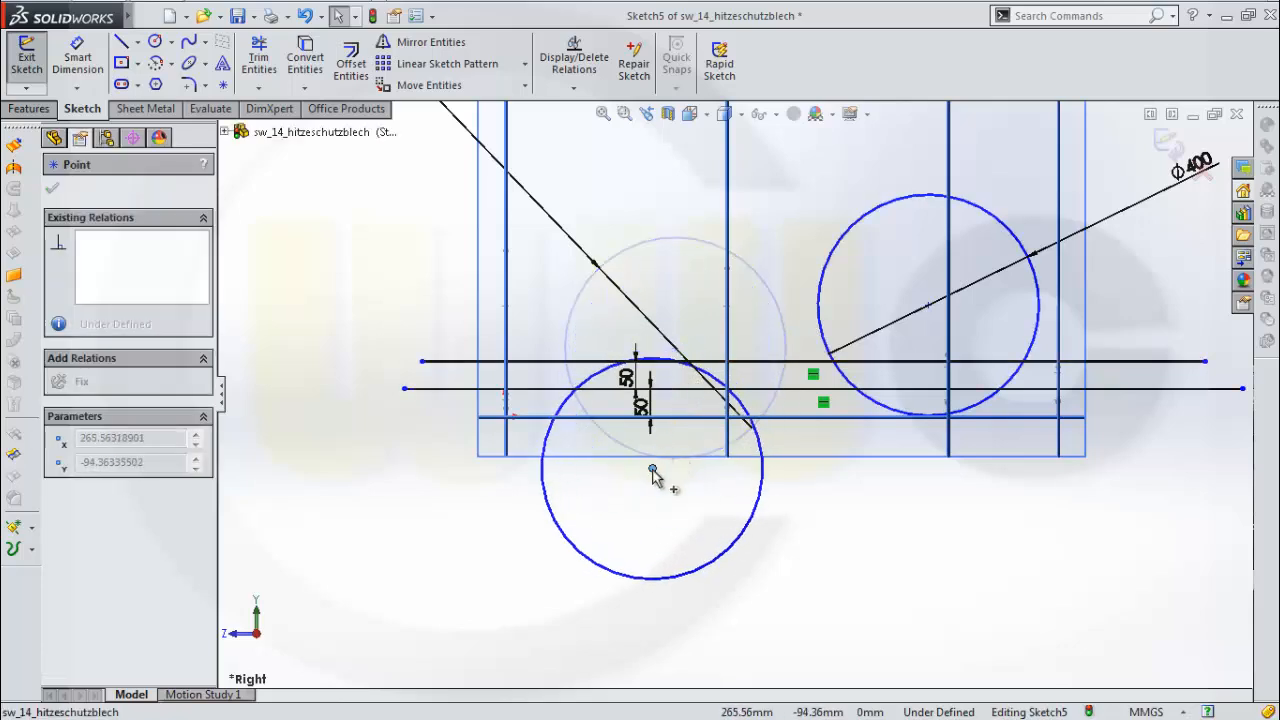
{"action": "scroll", "coordinate": [725, 405], "scroll_direction": "up", "scroll_amount": 3}
{"action": "scroll", "coordinate": [855, 350], "scroll_direction": "up", "scroll_amount": 2}
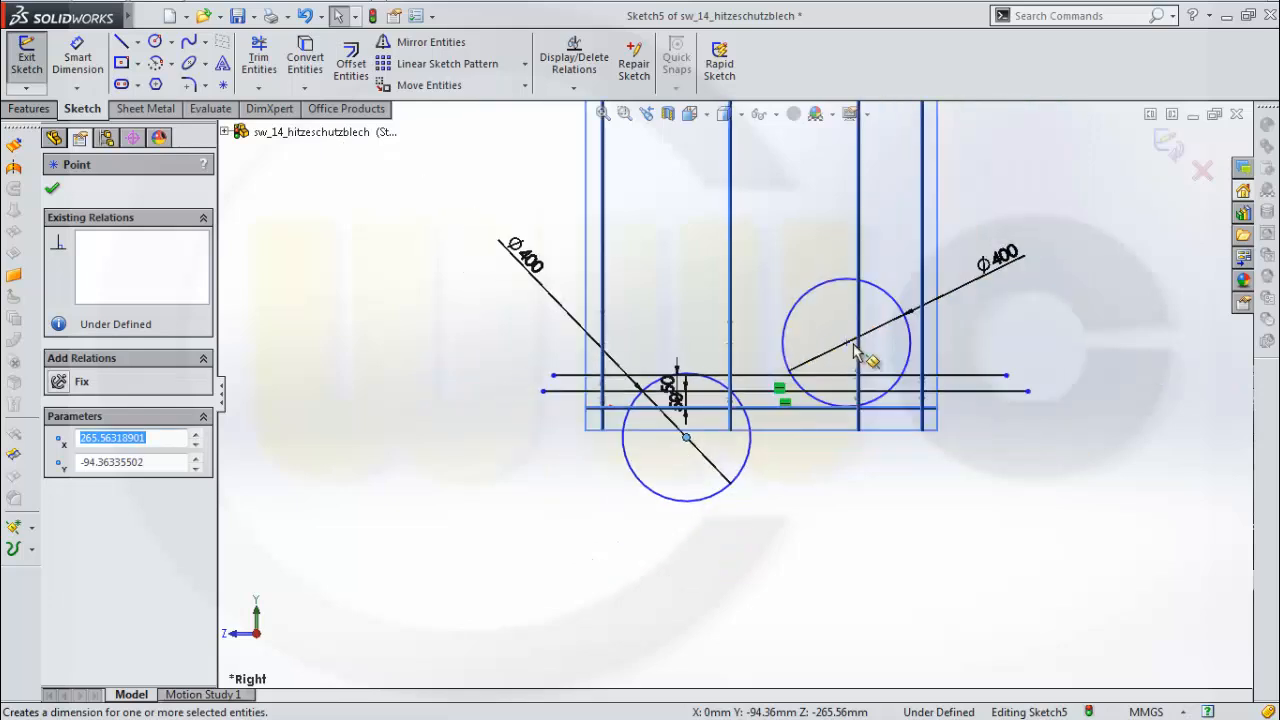
{"action": "left_click", "coordinate": [848, 345]}
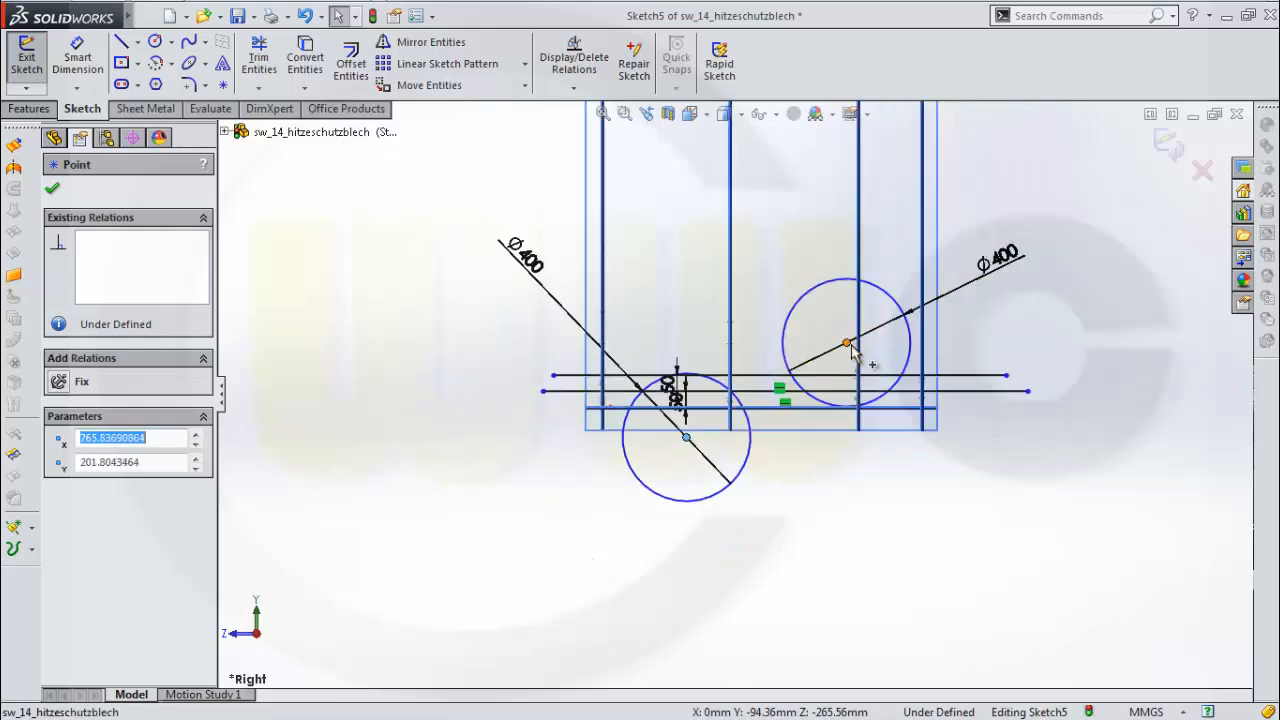
{"action": "left_click_drag", "start_coordinate": [846, 345], "coordinate": [791, 343]}
{"action": "left_click", "coordinate": [866, 536]}
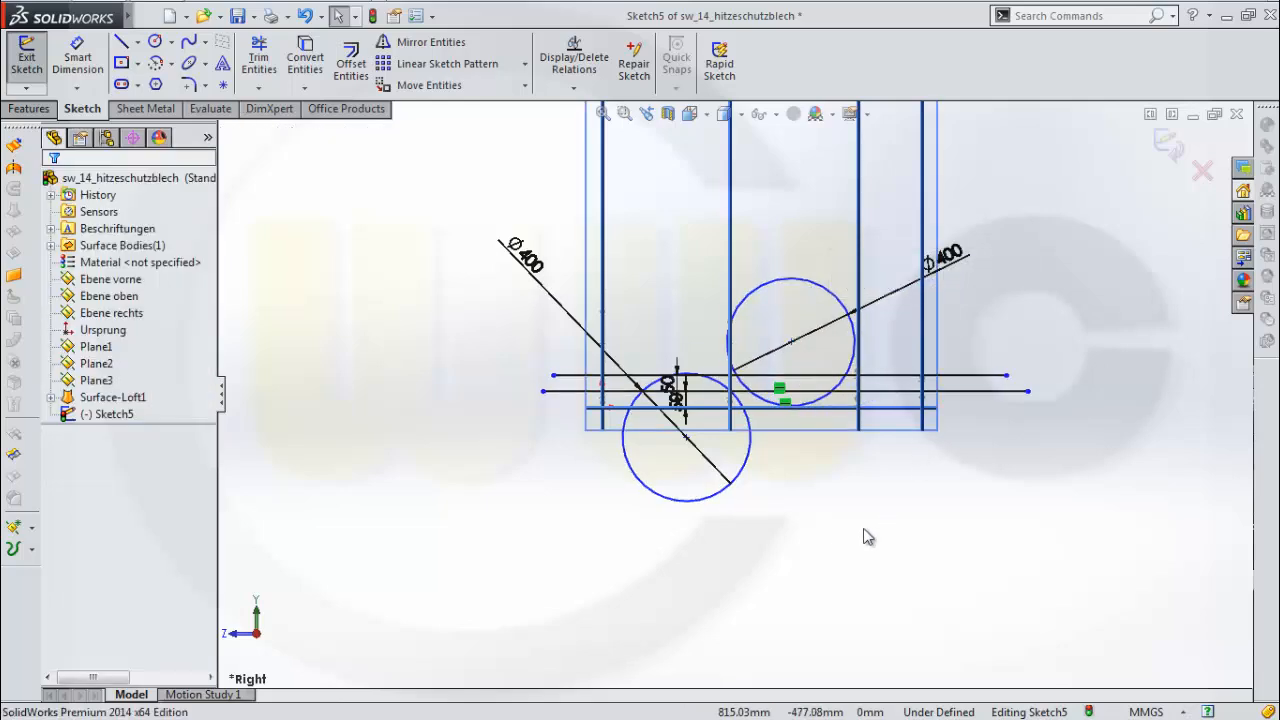
Make the circle centred below the base plane tangent to the upper horizontal line
{"action": "left_click", "coordinate": [575, 90]}
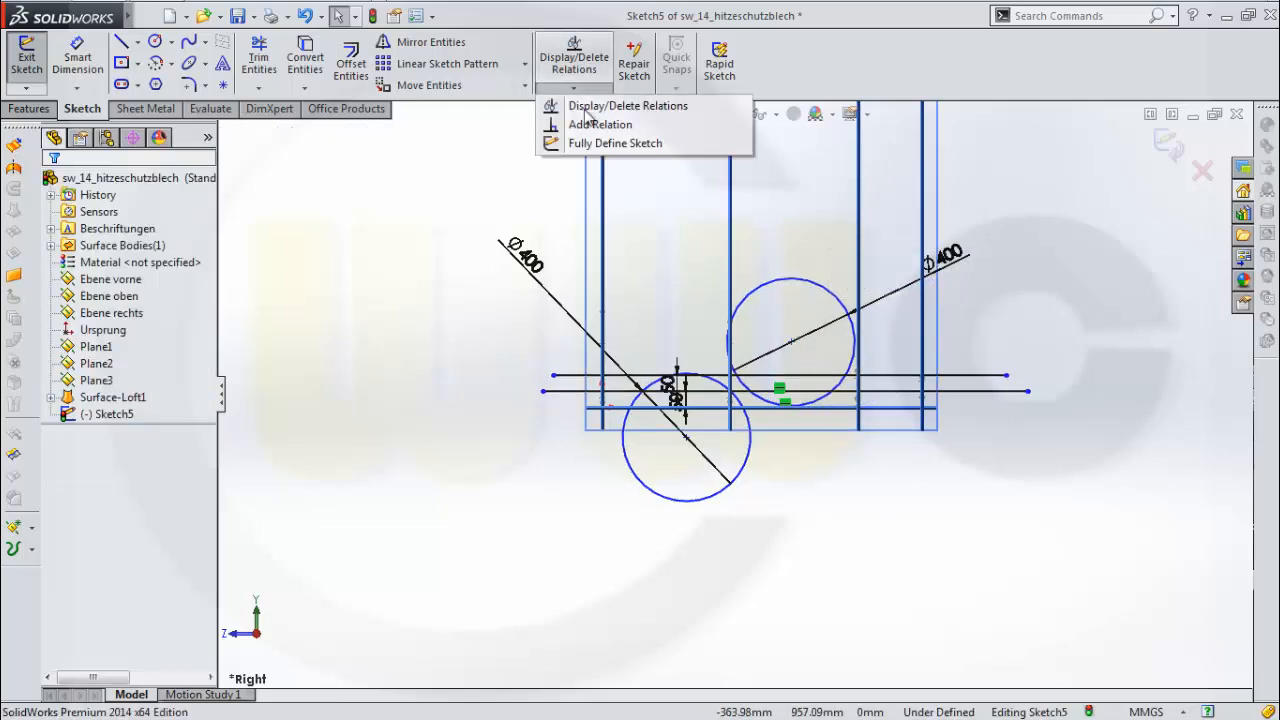
{"action": "left_click", "coordinate": [590, 123]}
{"action": "scroll", "coordinate": [727, 400], "scroll_direction": "up", "scroll_amount": 3}
{"action": "scroll", "coordinate": [722, 395], "scroll_direction": "down", "scroll_amount": 5}
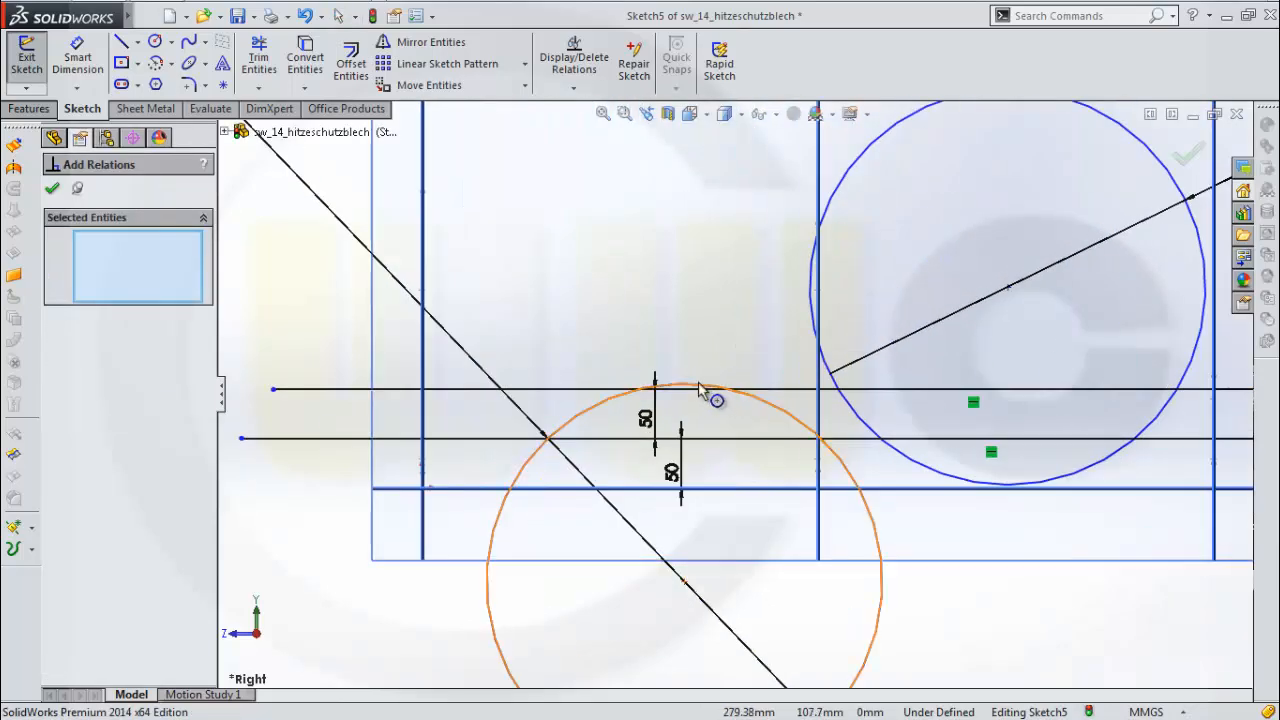
{"action": "left_click", "coordinate": [700, 386]}
{"action": "left_click", "coordinate": [699, 390]}
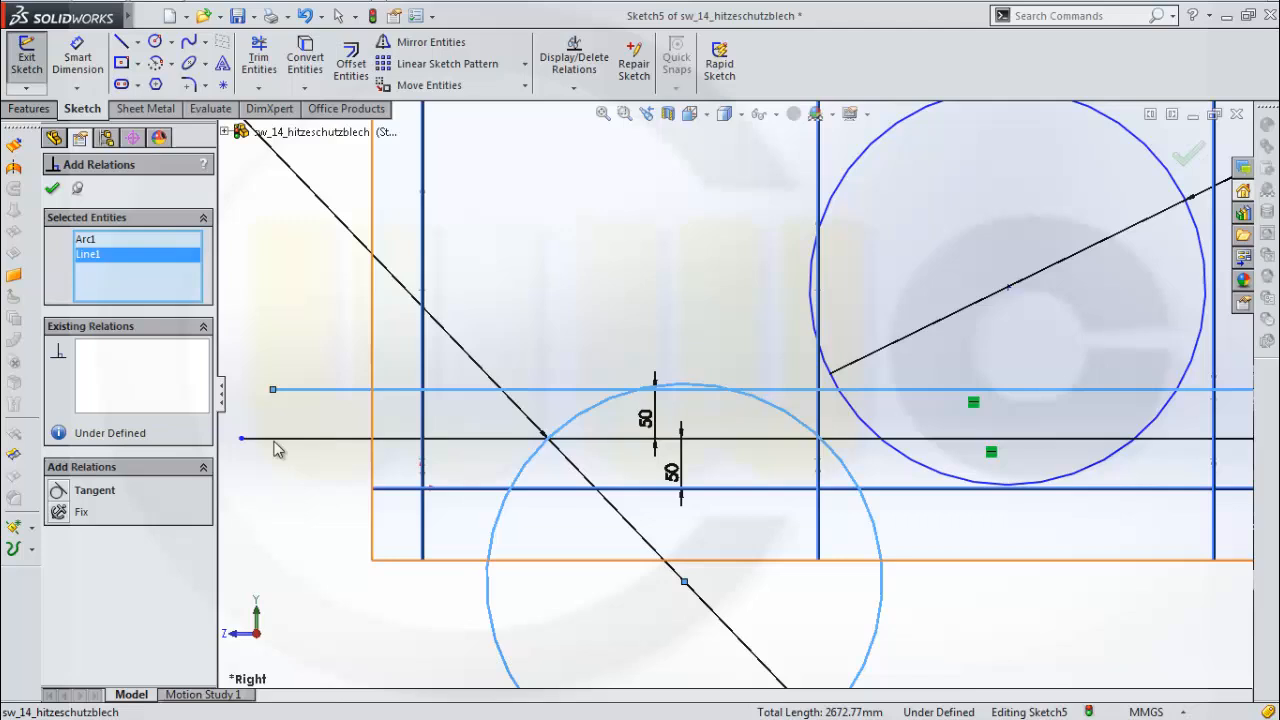
{"action": "left_click", "coordinate": [59, 490]}
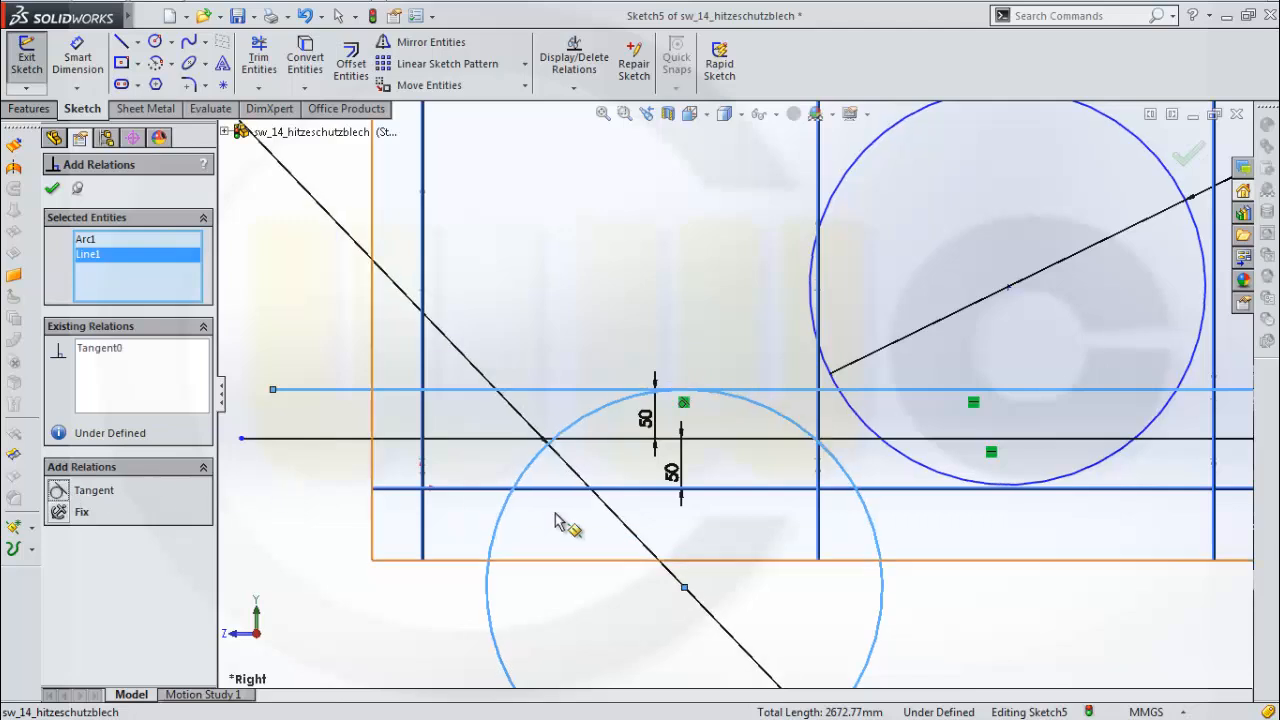
Make the circle centred above the lines tangent to the lower horizontal line and to the other circle
{"action": "left_click", "coordinate": [1008, 485]}
{"action": "left_click", "coordinate": [1012, 441]}
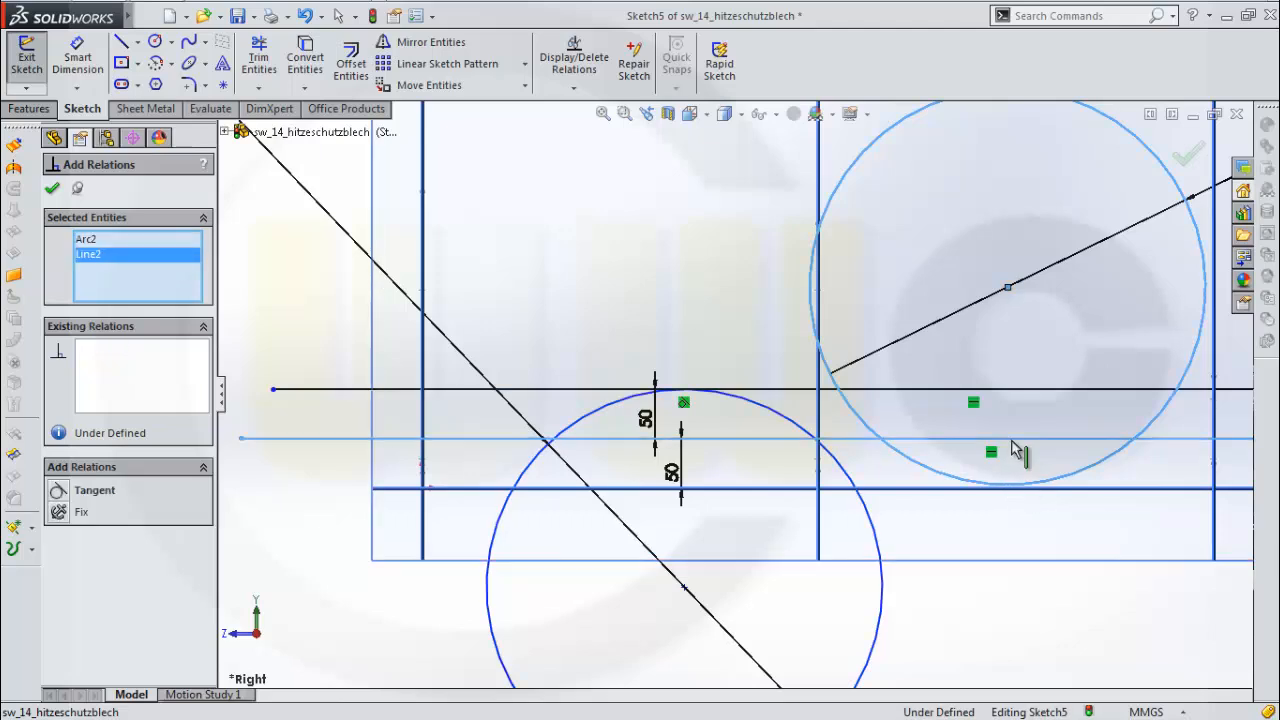
{"action": "left_click", "coordinate": [59, 490]}
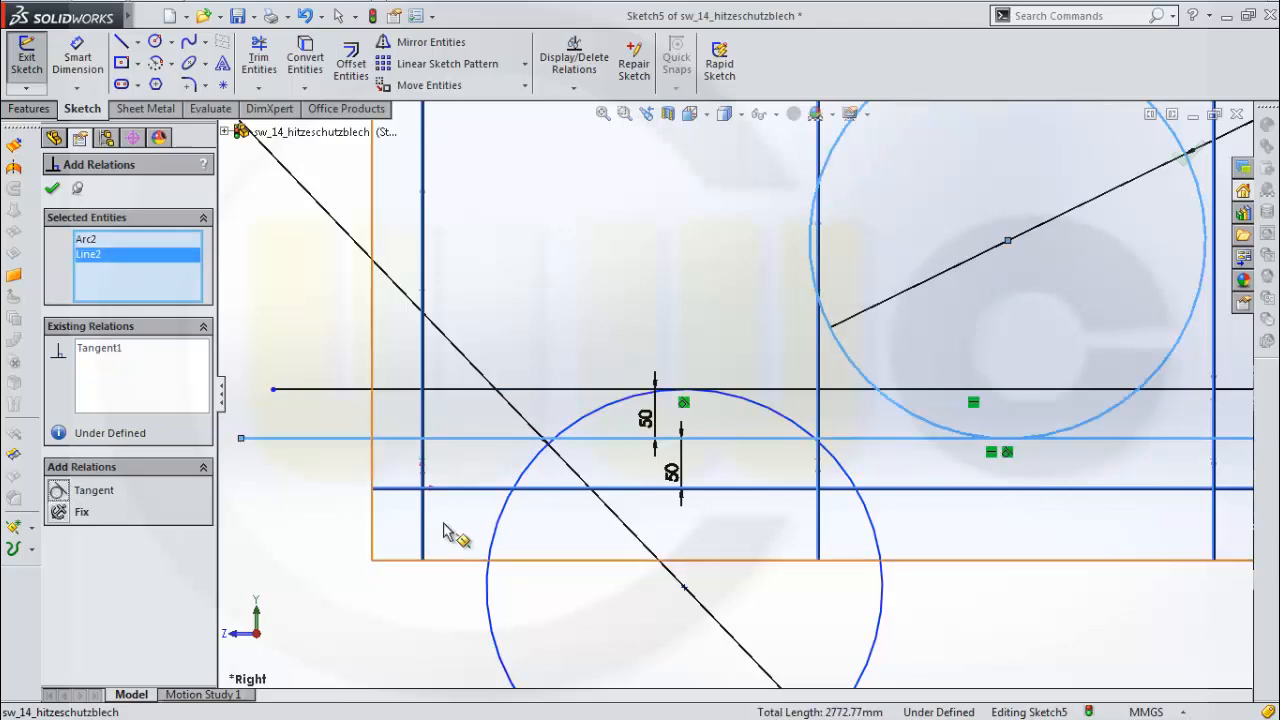
{"action": "left_click", "coordinate": [800, 428]}
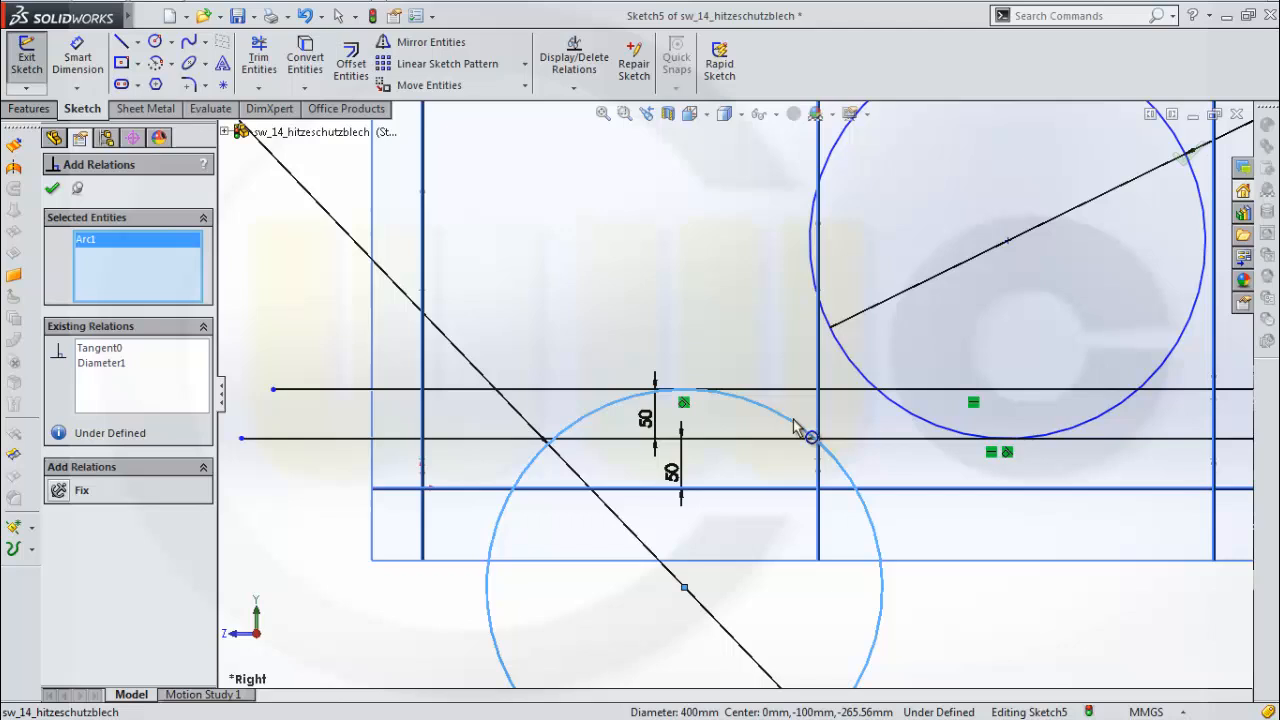
{"action": "left_click", "coordinate": [882, 405]}
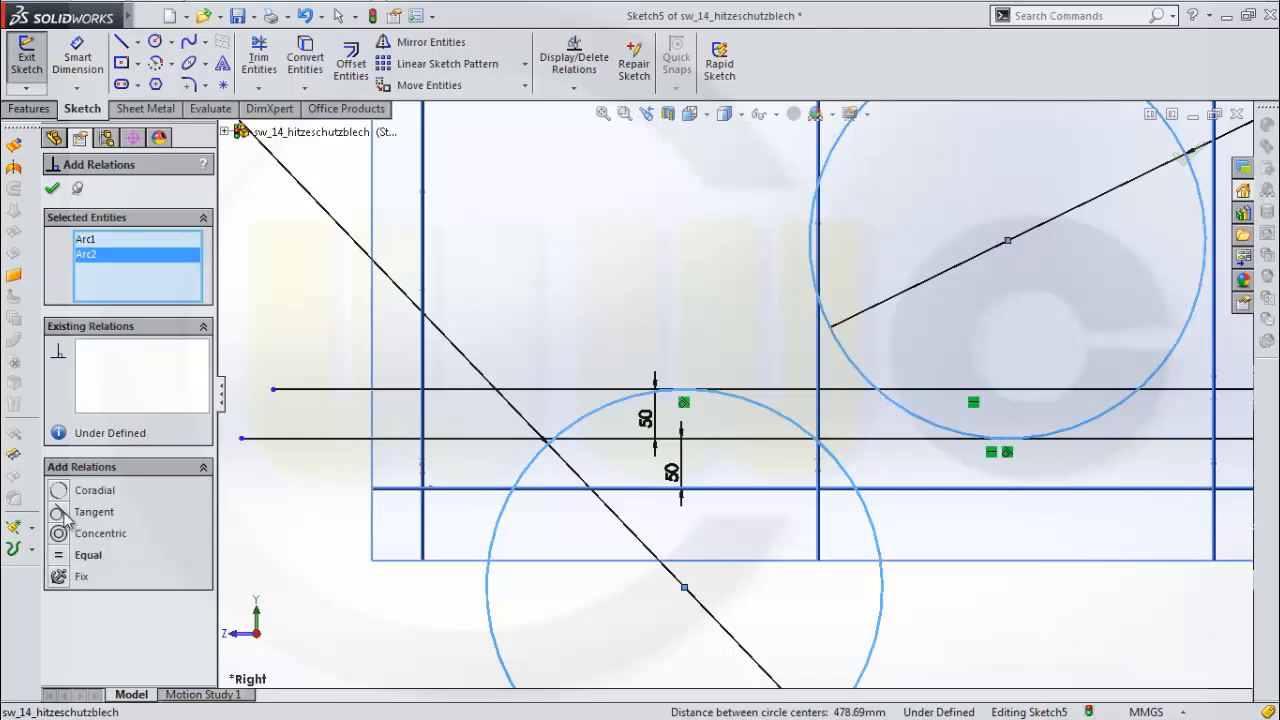
{"action": "left_click", "coordinate": [59, 512]}
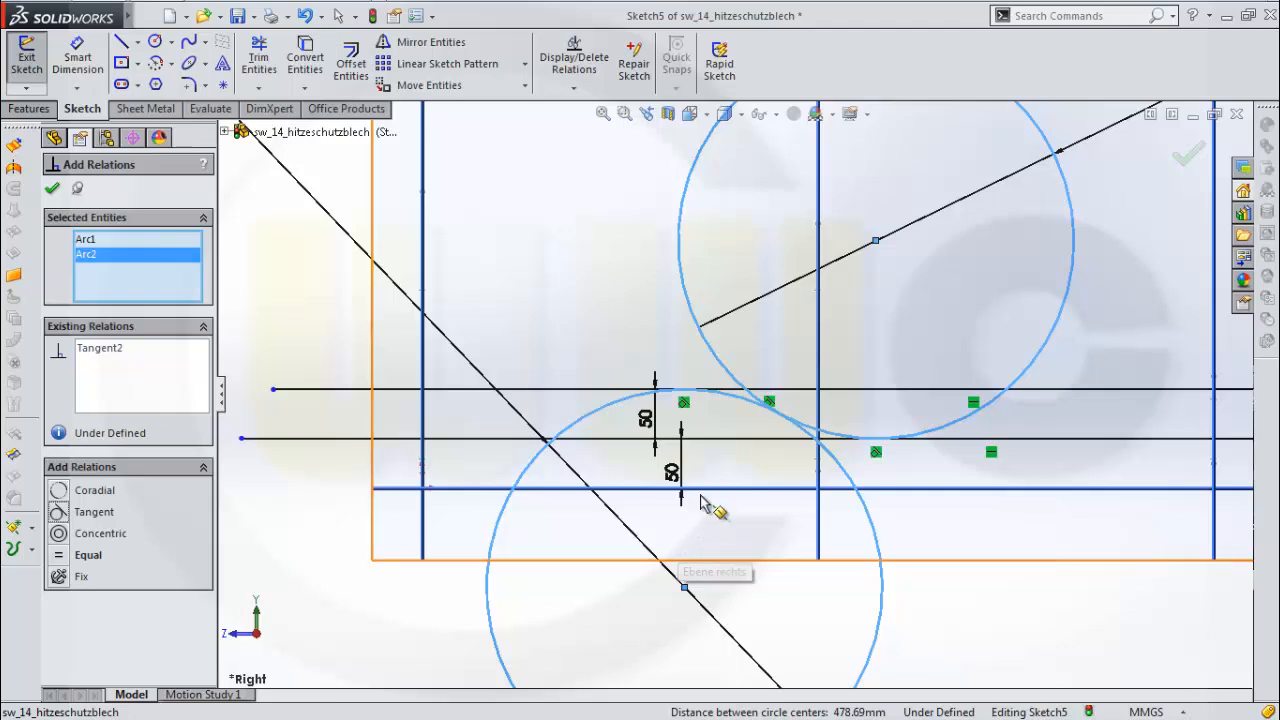
{"action": "scroll", "coordinate": [706, 508], "scroll_direction": "up", "scroll_amount": 1}
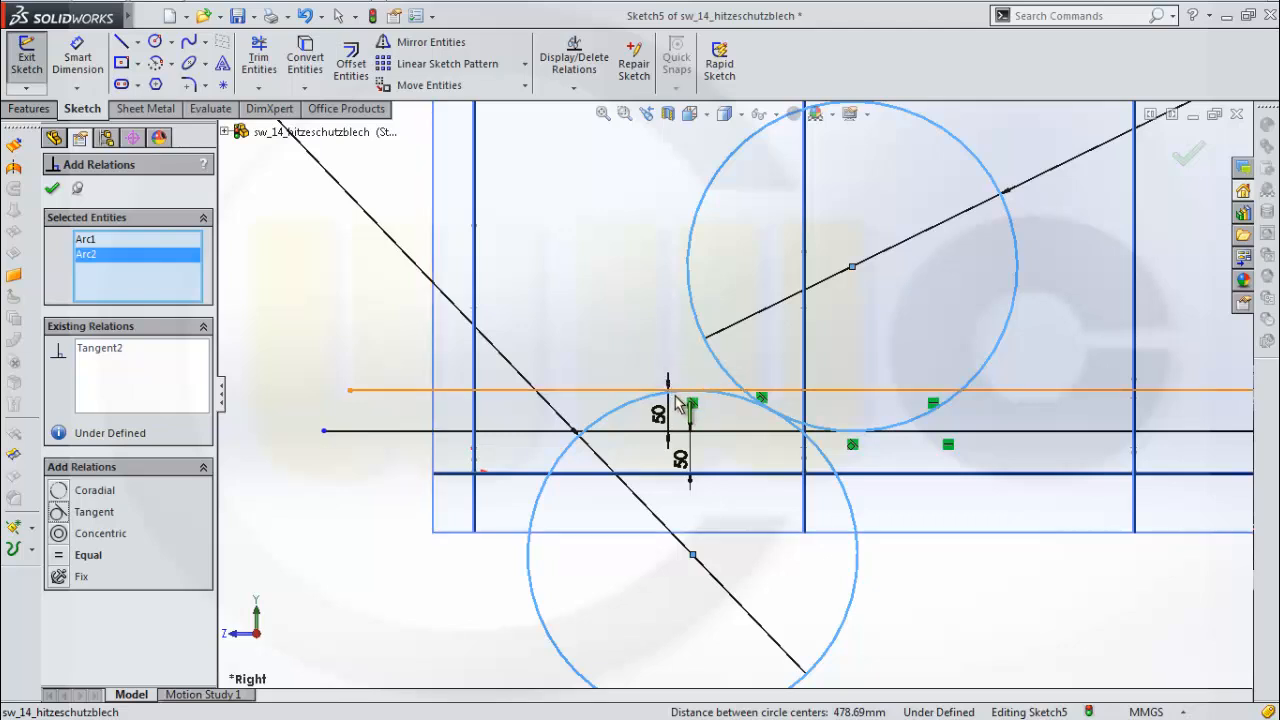
Dimension the horizontal distance from the upper circle's centre to Plane2 as 400 mm
{"action": "left_click", "coordinate": [851, 268]}
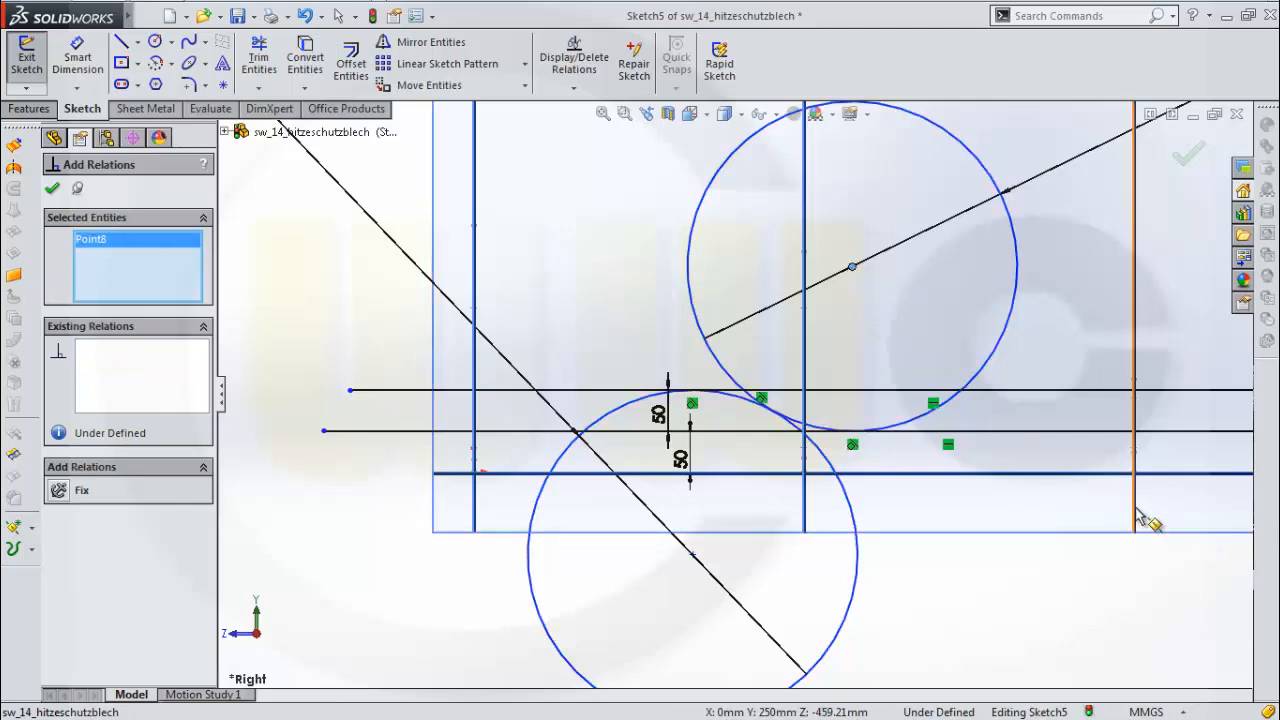
{"action": "left_click", "coordinate": [1135, 516]}
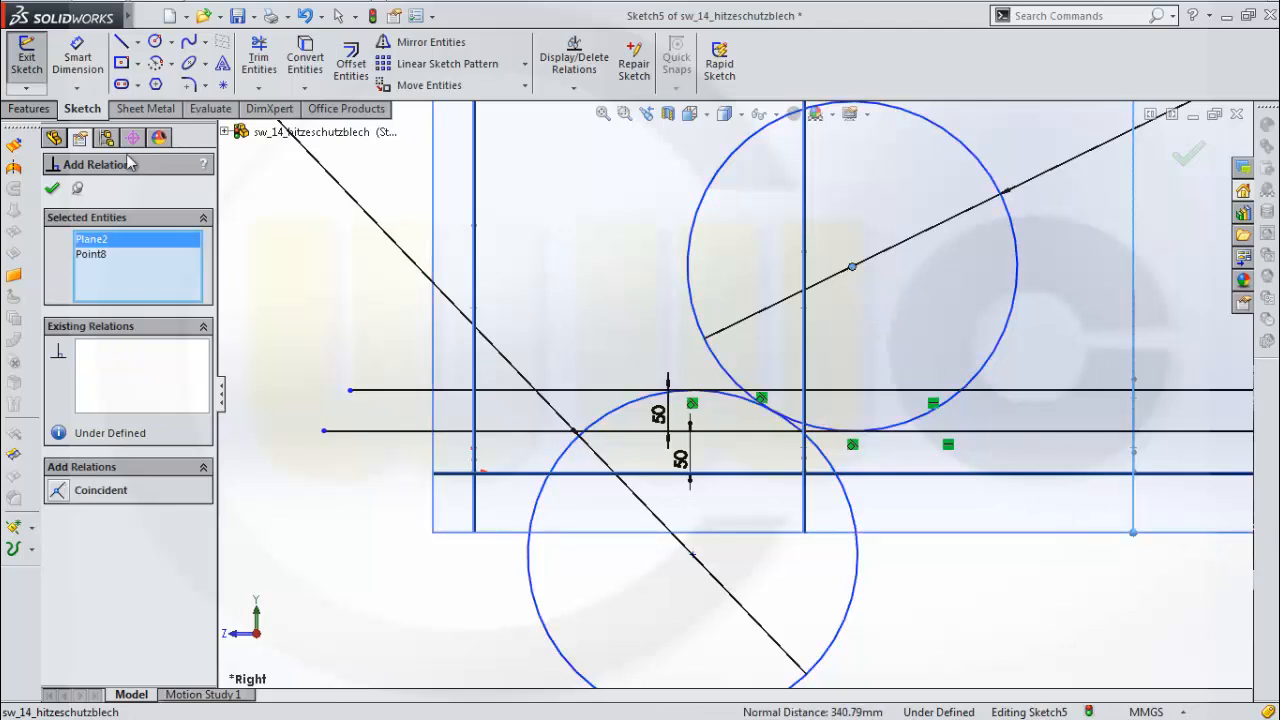
{"action": "left_click", "coordinate": [77, 60]}
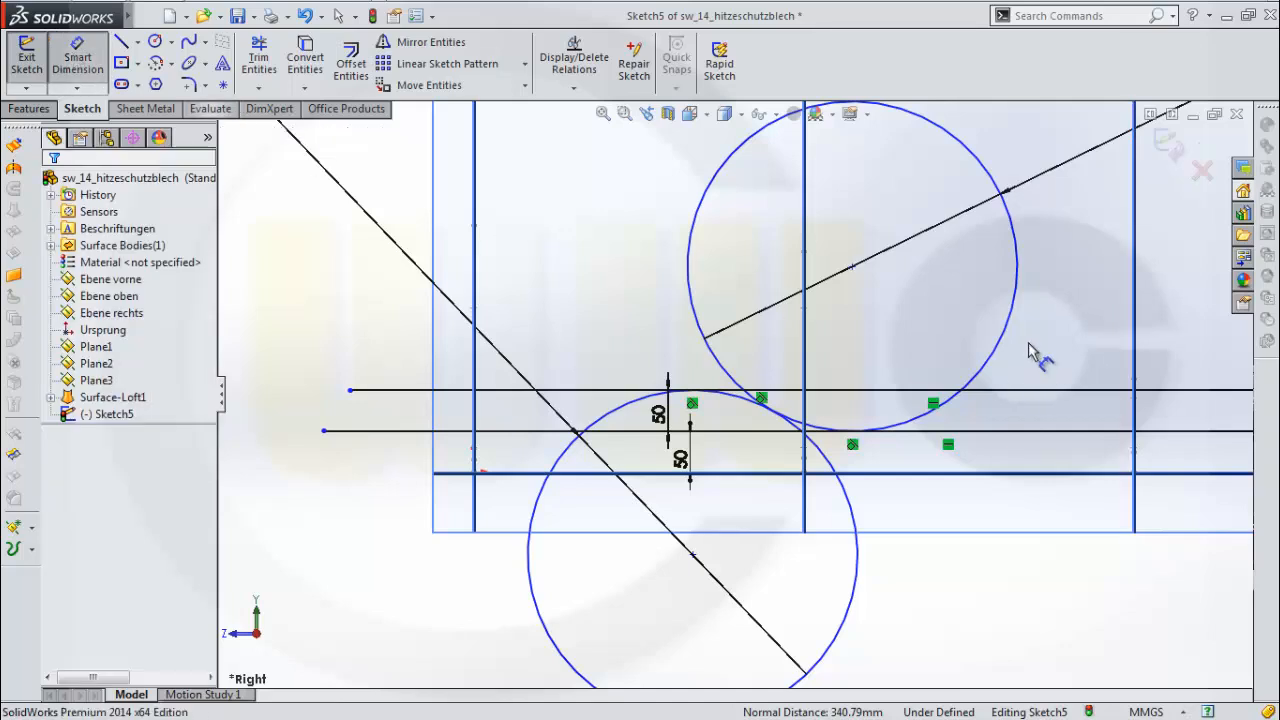
{"action": "left_click", "coordinate": [851, 268]}
{"action": "left_click", "coordinate": [1138, 516]}
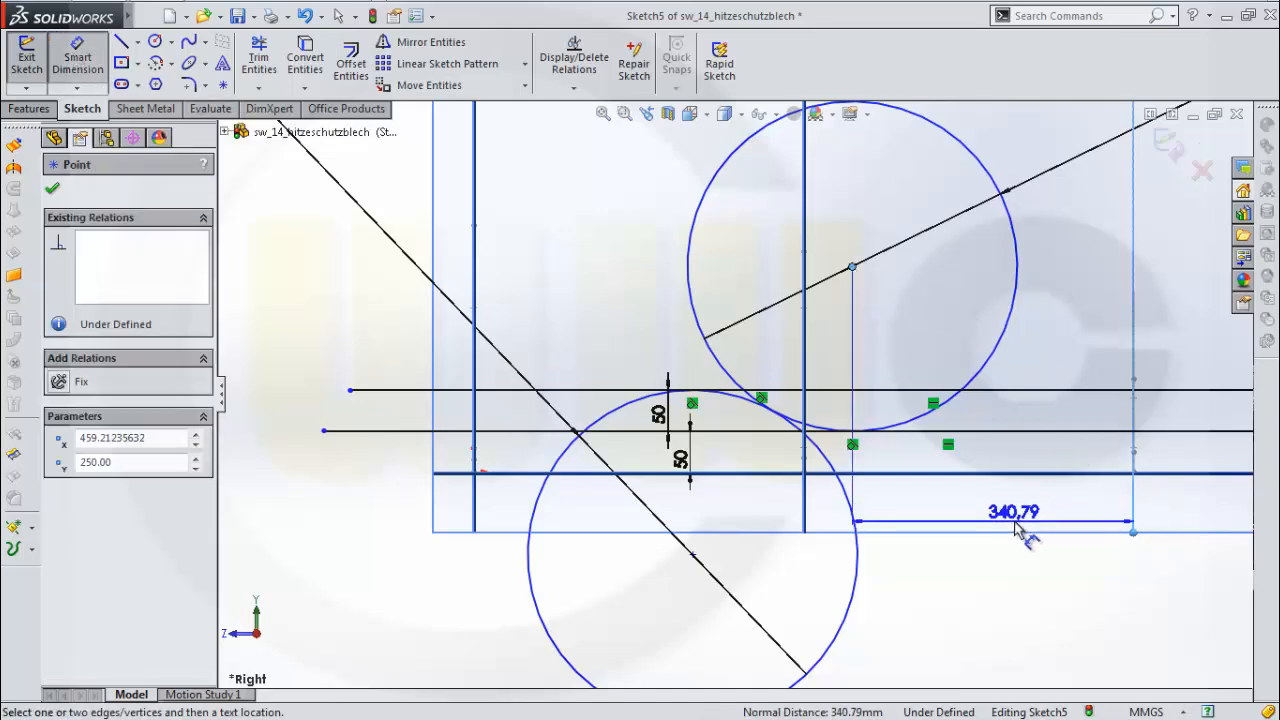
{"action": "left_click", "coordinate": [1012, 515]}
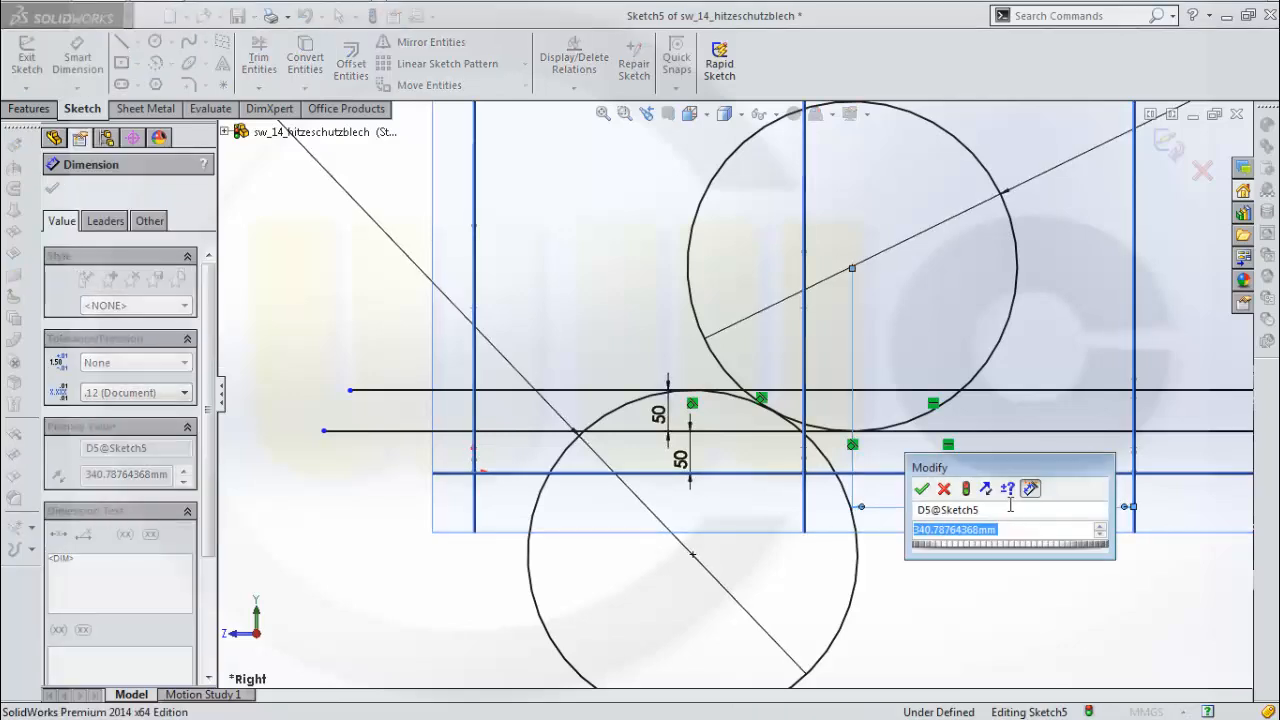
{"action": "type", "text": "400"}
{"action": "key", "text": "Return"}
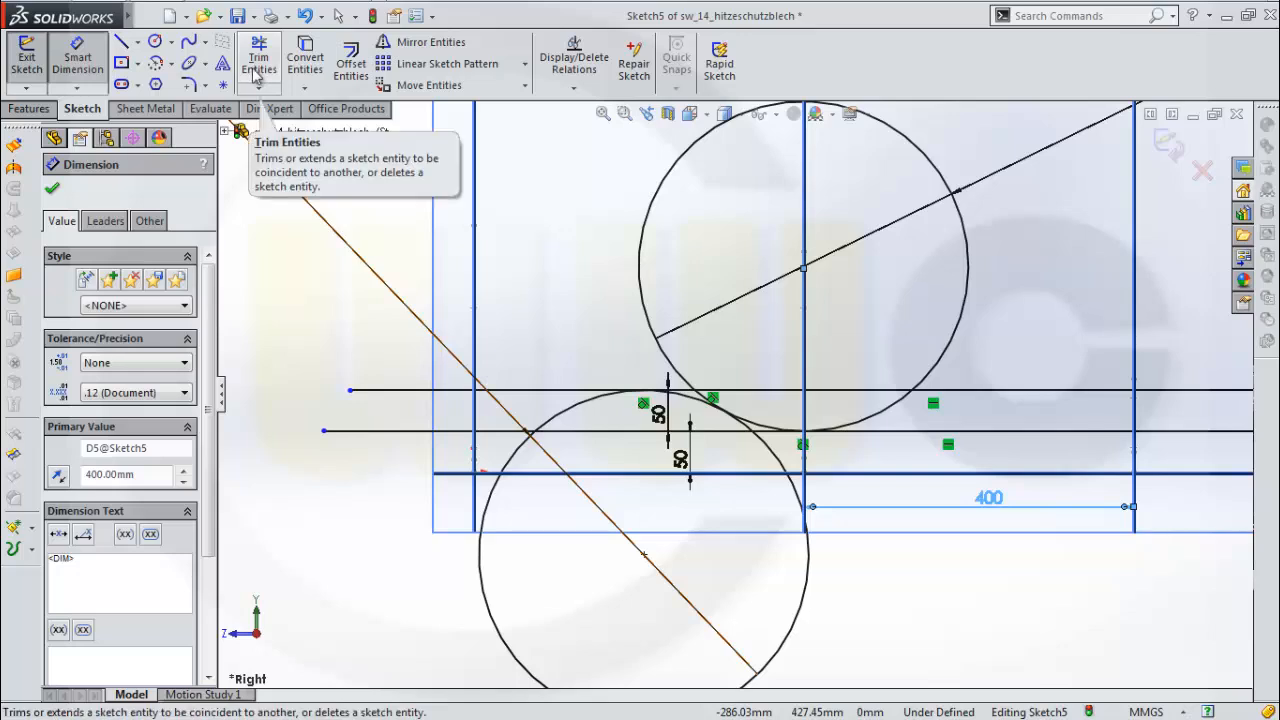
Start adding another geometric relation in the sketch
{"action": "left_click", "coordinate": [588, 92]}
{"action": "left_click", "coordinate": [588, 125]}
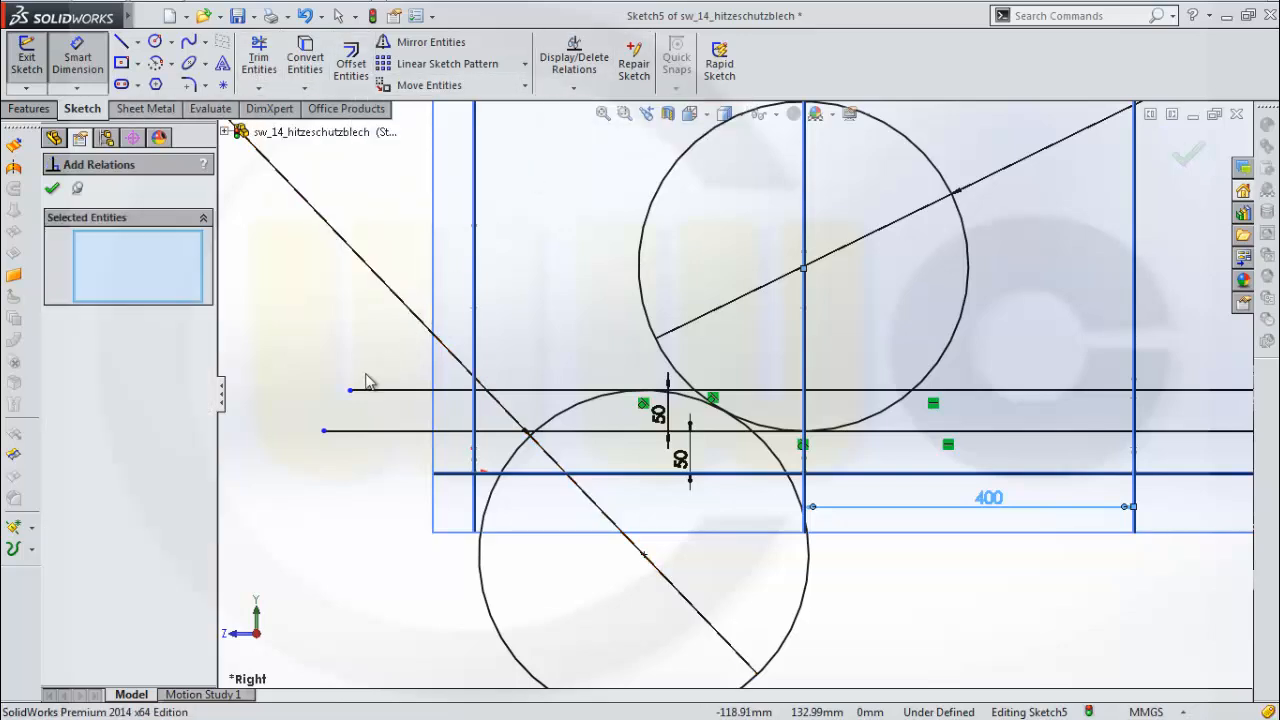
Make the front endpoints of both horizontal lines coincident with the vertical centre line of the first profile sketch
{"action": "left_click", "coordinate": [349, 392]}
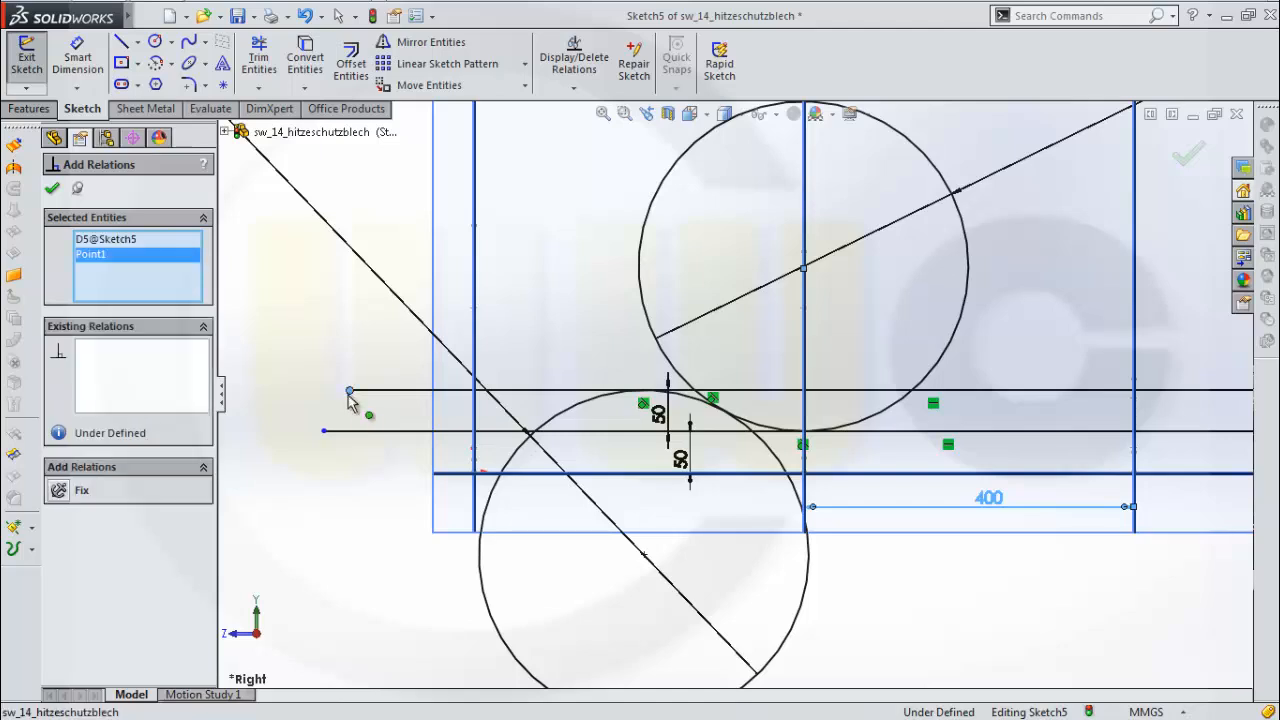
{"action": "left_click", "coordinate": [473, 345]}
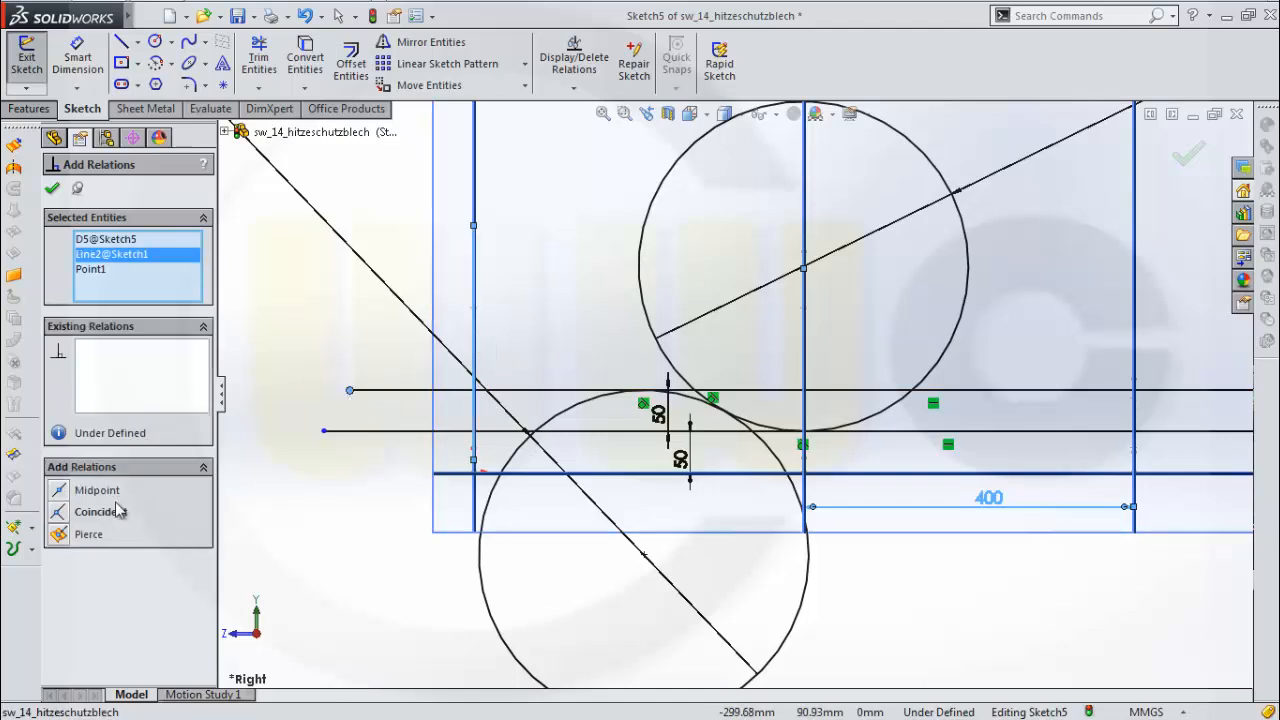
{"action": "left_click", "coordinate": [62, 513]}
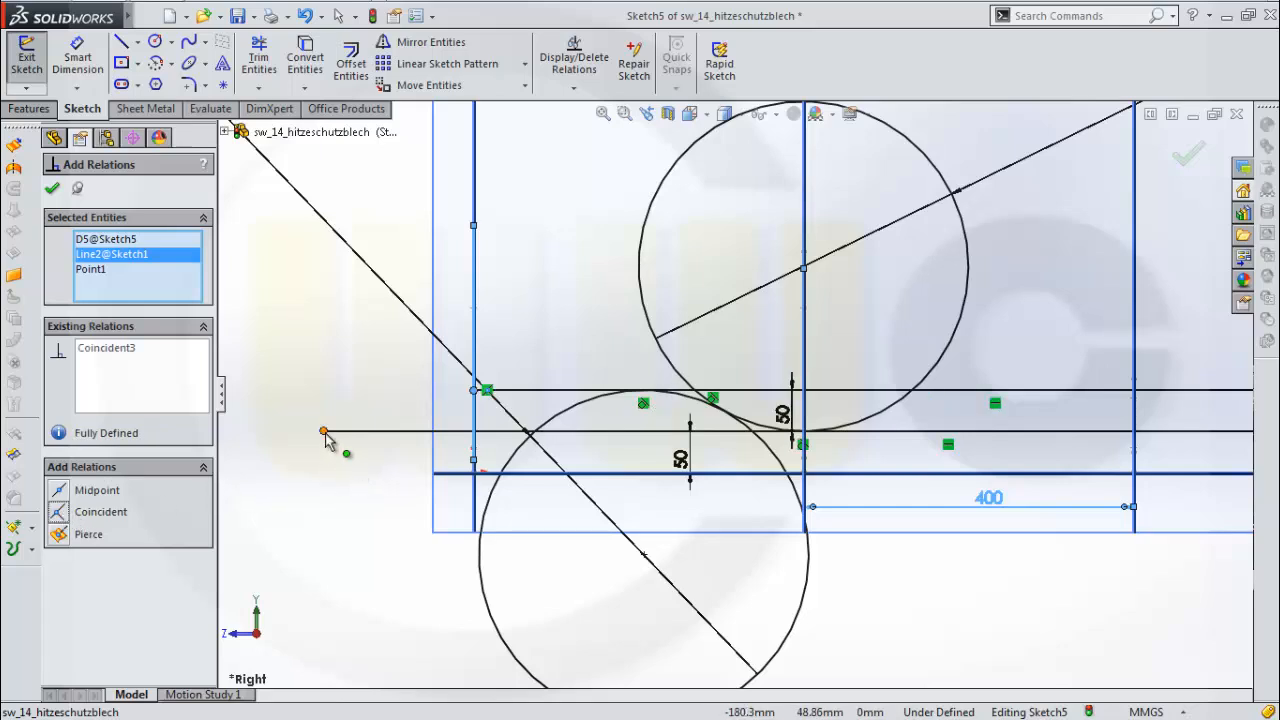
{"action": "left_click", "coordinate": [473, 459]}
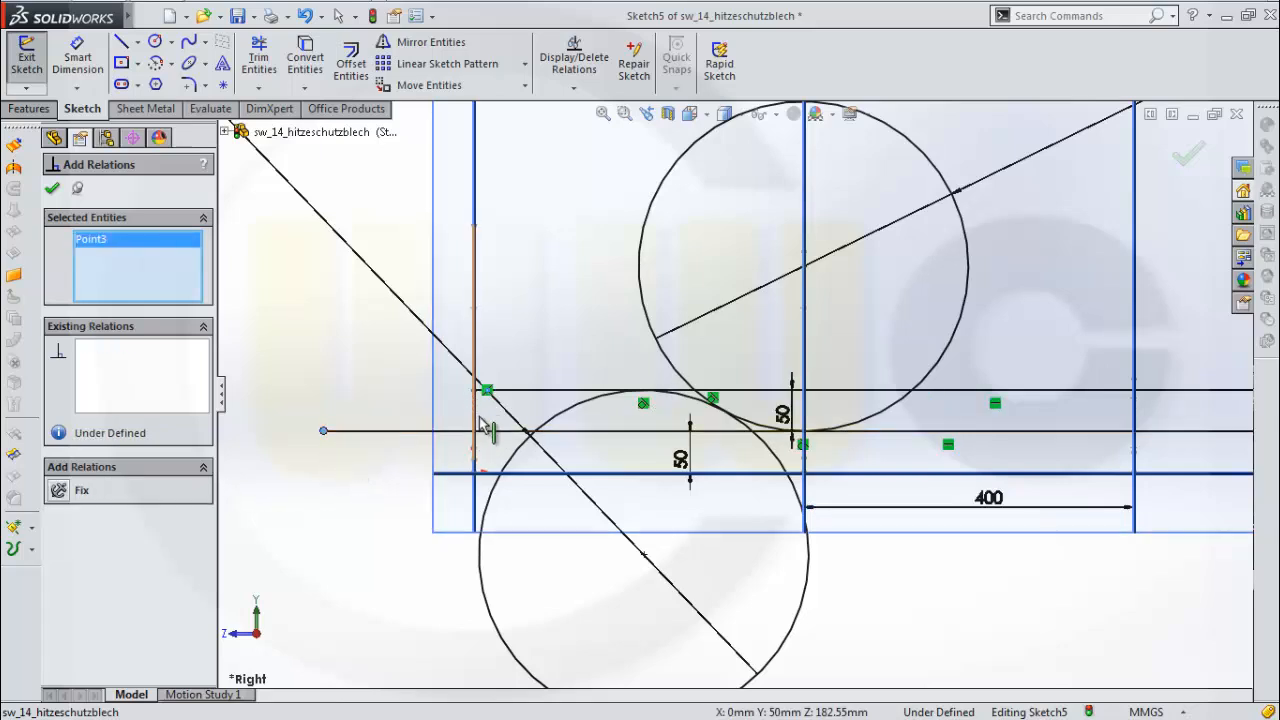
{"action": "left_click", "coordinate": [476, 424]}
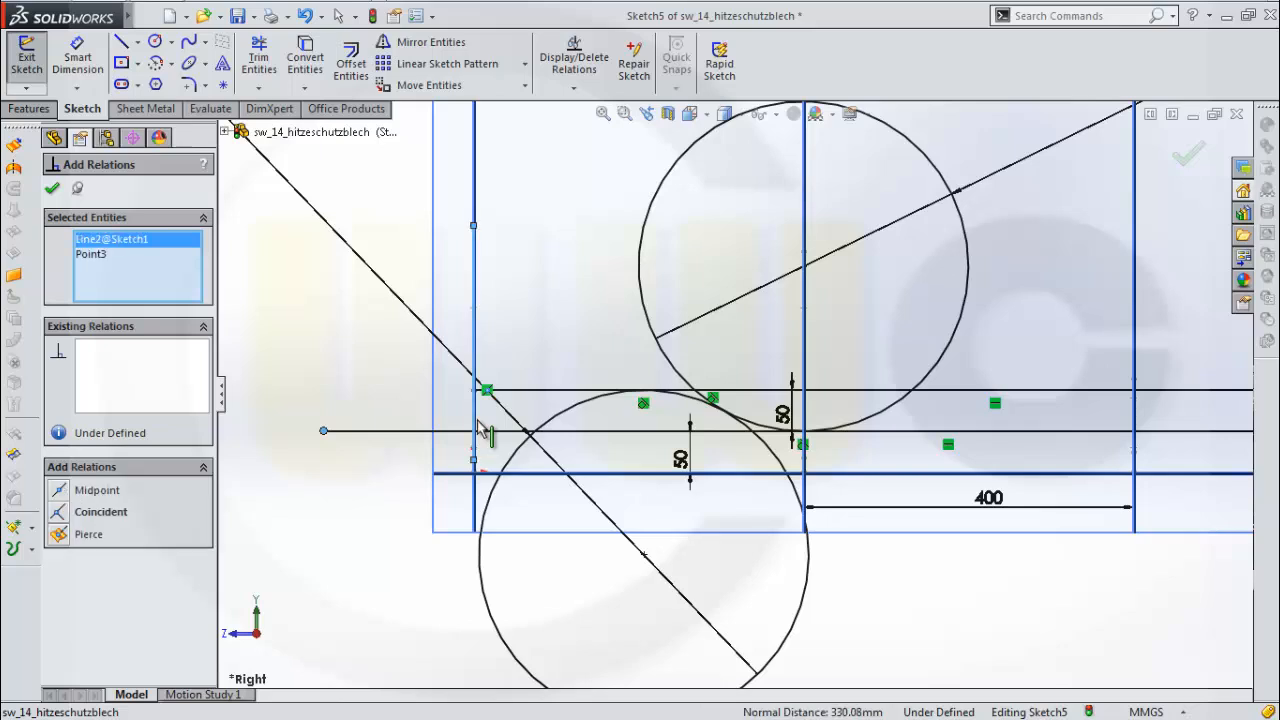
{"action": "left_click", "coordinate": [61, 513]}
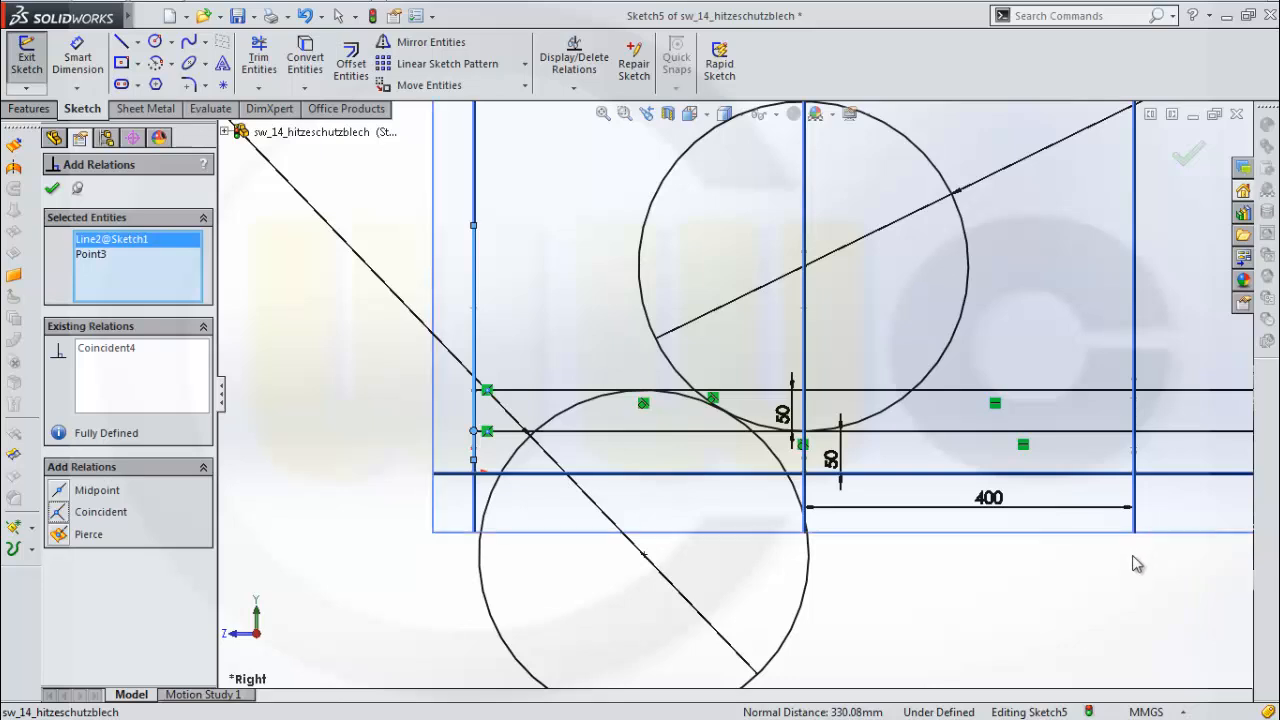
Make the rear endpoint of the upper horizontal line coincident with the last profile's arc and that of the lower line coincident with Plane3
{"action": "mouse_move", "coordinate": [1136, 563]}
{"action": "middle_mouse_down", "text": "ctrl"}
{"action": "mouse_move", "coordinate": [1086, 546]}
{"action": "mouse_move", "coordinate": [886, 591]}
{"action": "mouse_move", "coordinate": [689, 609]}
{"action": "mouse_move", "coordinate": [697, 616]}
{"action": "middle_mouse_up", "text": "ctrl"}
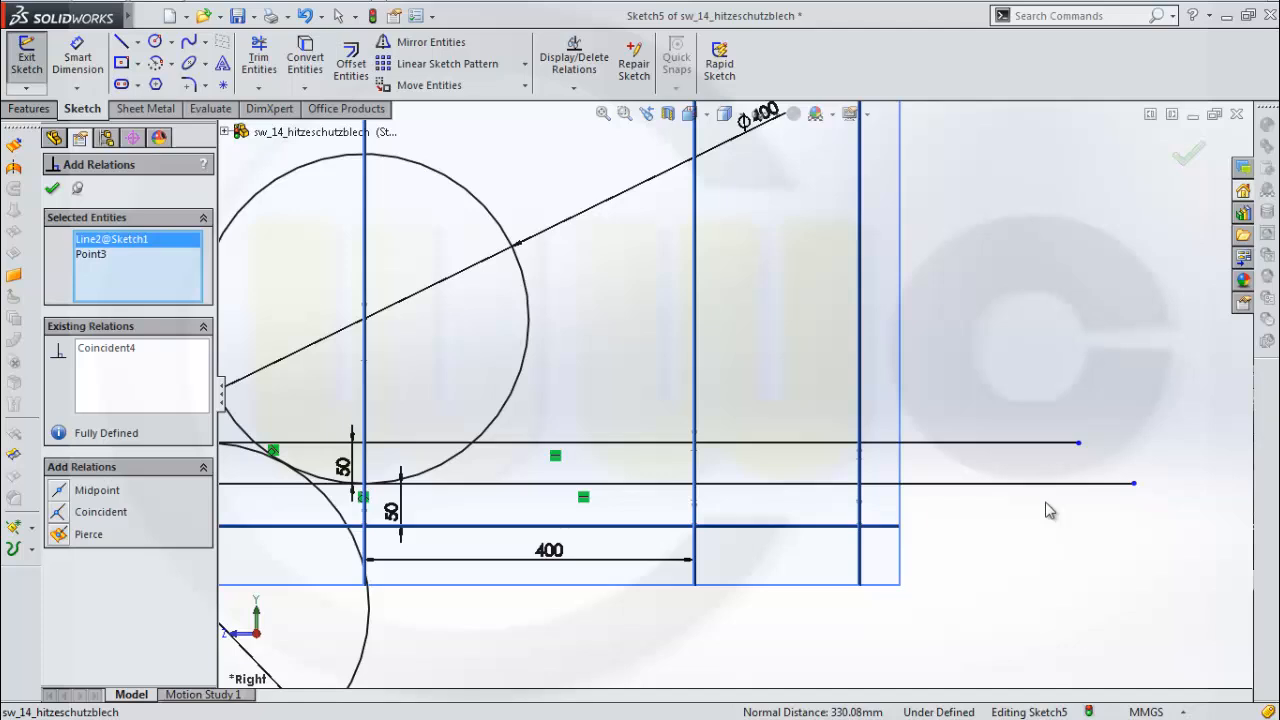
{"action": "left_click", "coordinate": [1079, 443]}
{"action": "left_click", "coordinate": [864, 440]}
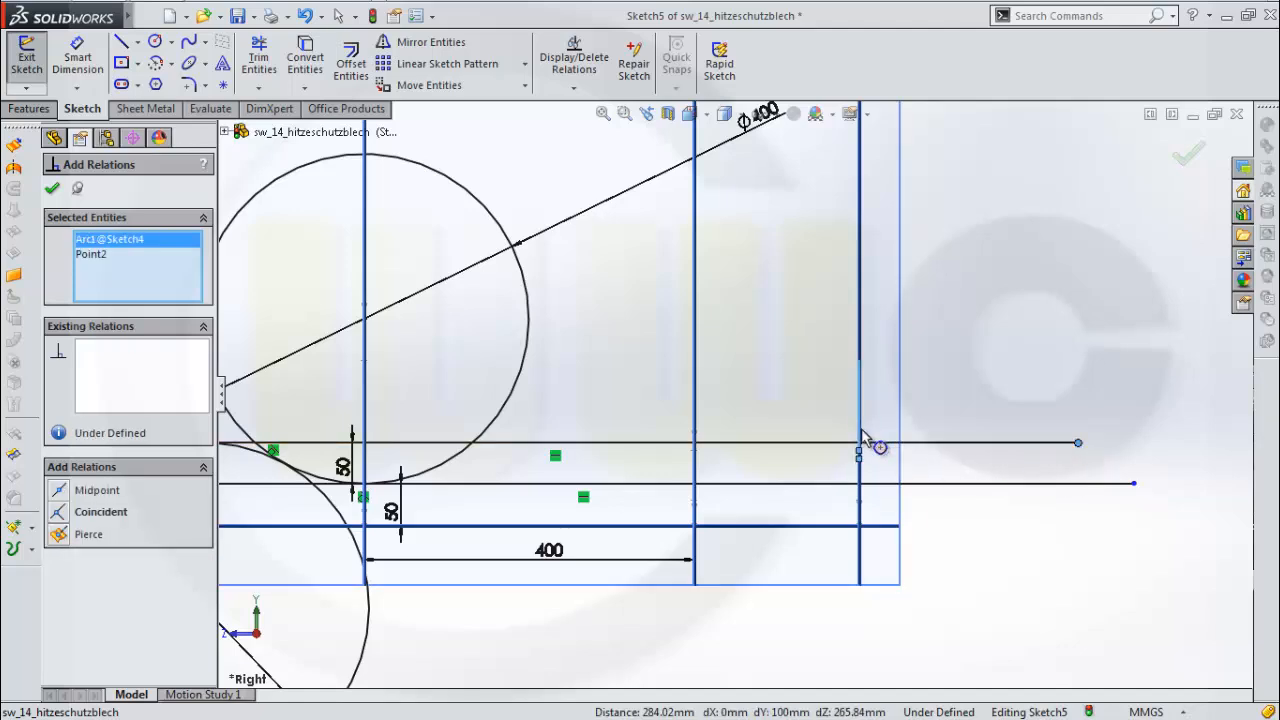
{"action": "left_click", "coordinate": [60, 512]}
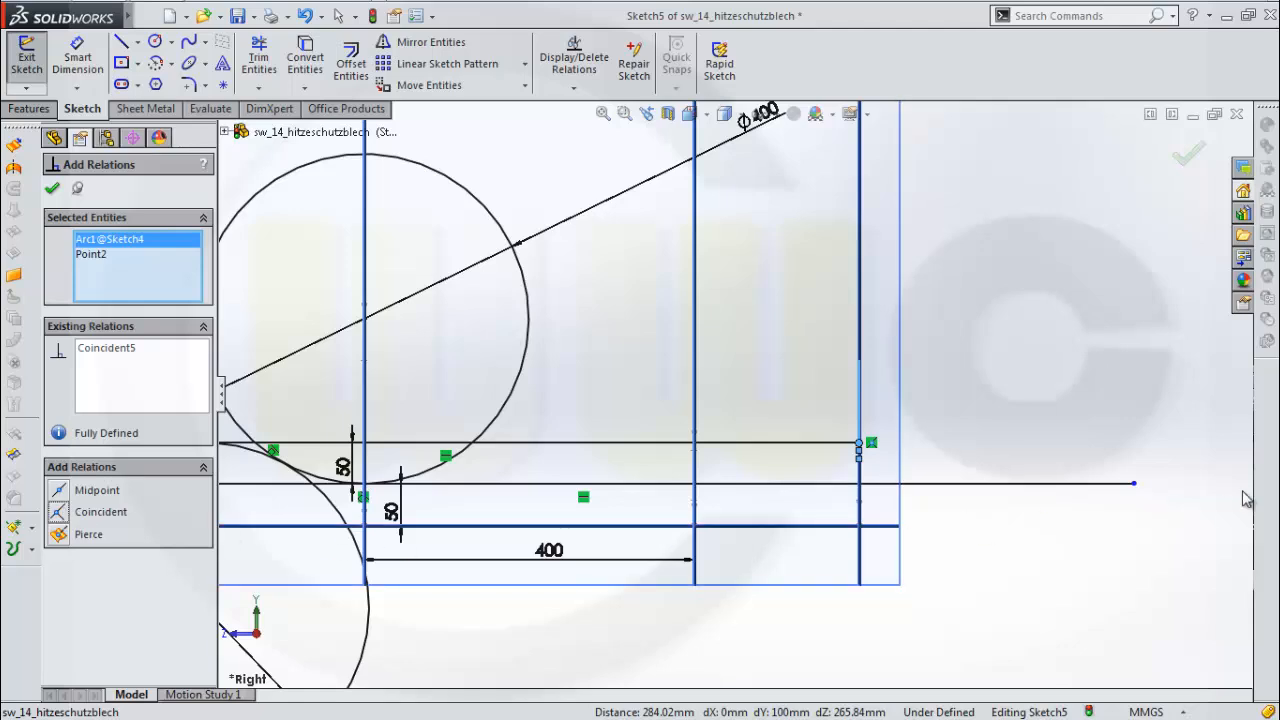
{"action": "left_click", "coordinate": [1134, 485]}
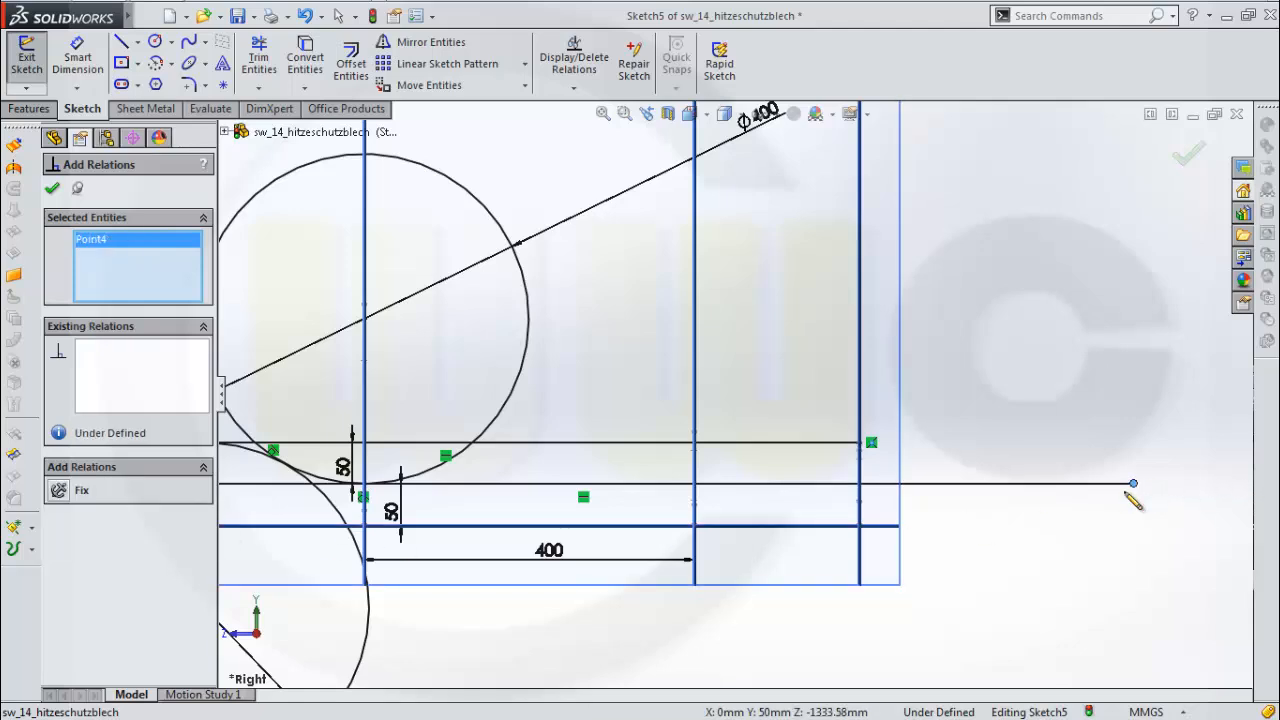
{"action": "left_click", "coordinate": [866, 562]}
{"action": "left_click", "coordinate": [57, 503]}
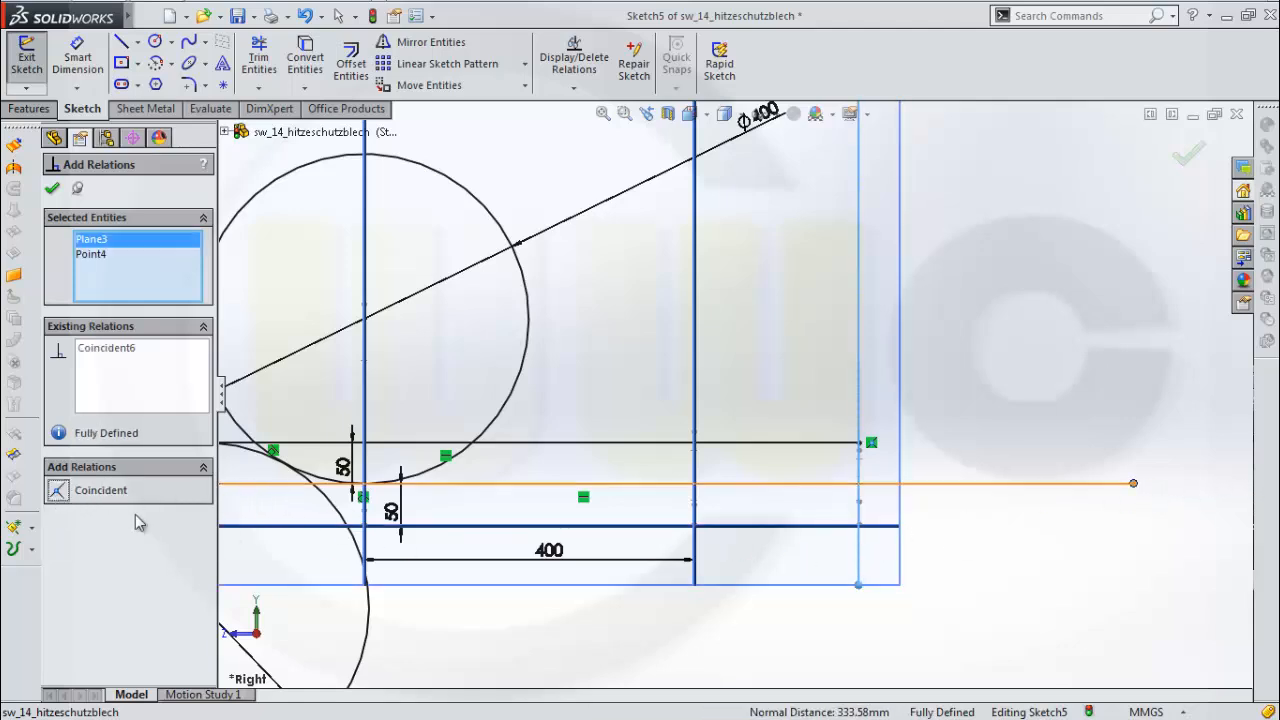
Examine how the two horizontal lines and circles sit relative to the profile planes from normal and oblique views
{"action": "mouse_move", "coordinate": [674, 554]}
{"action": "middle_mouse_down"}
{"action": "mouse_move", "coordinate": [660, 506]}
{"action": "mouse_move", "coordinate": [735, 507]}
{"action": "mouse_move", "coordinate": [689, 515]}
{"action": "middle_mouse_up"}
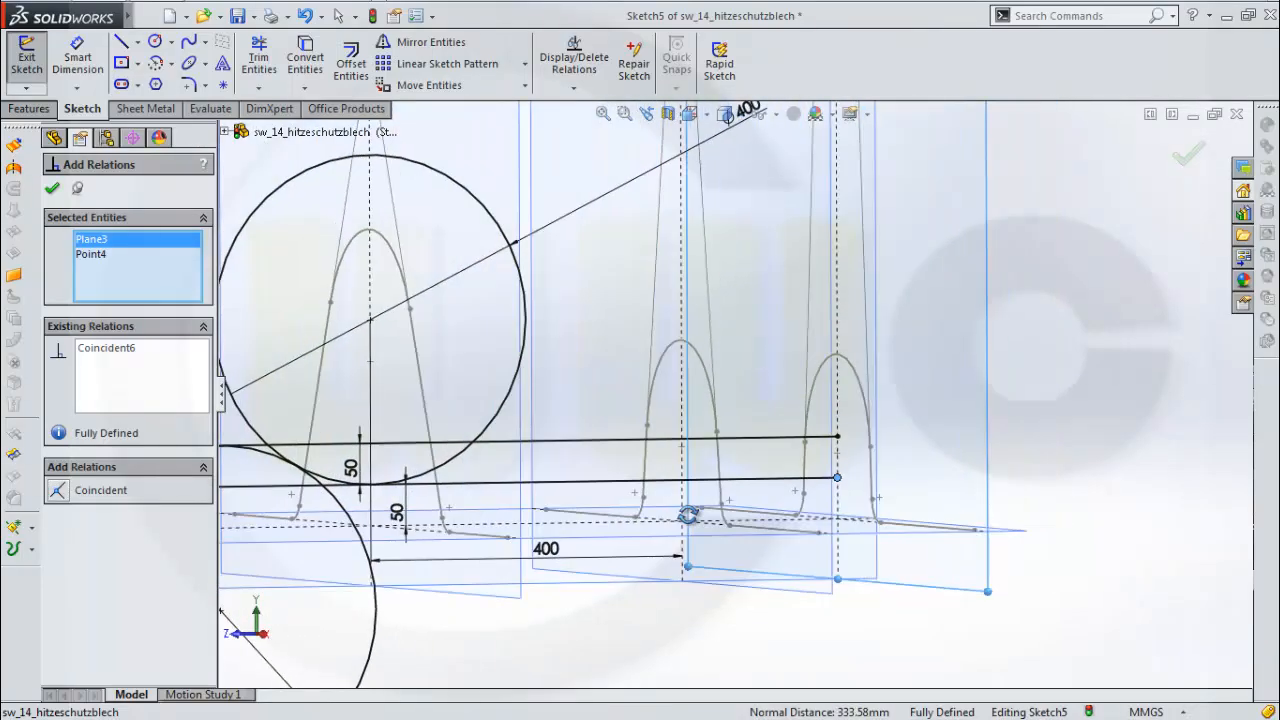
{"action": "left_click", "coordinate": [707, 114]}
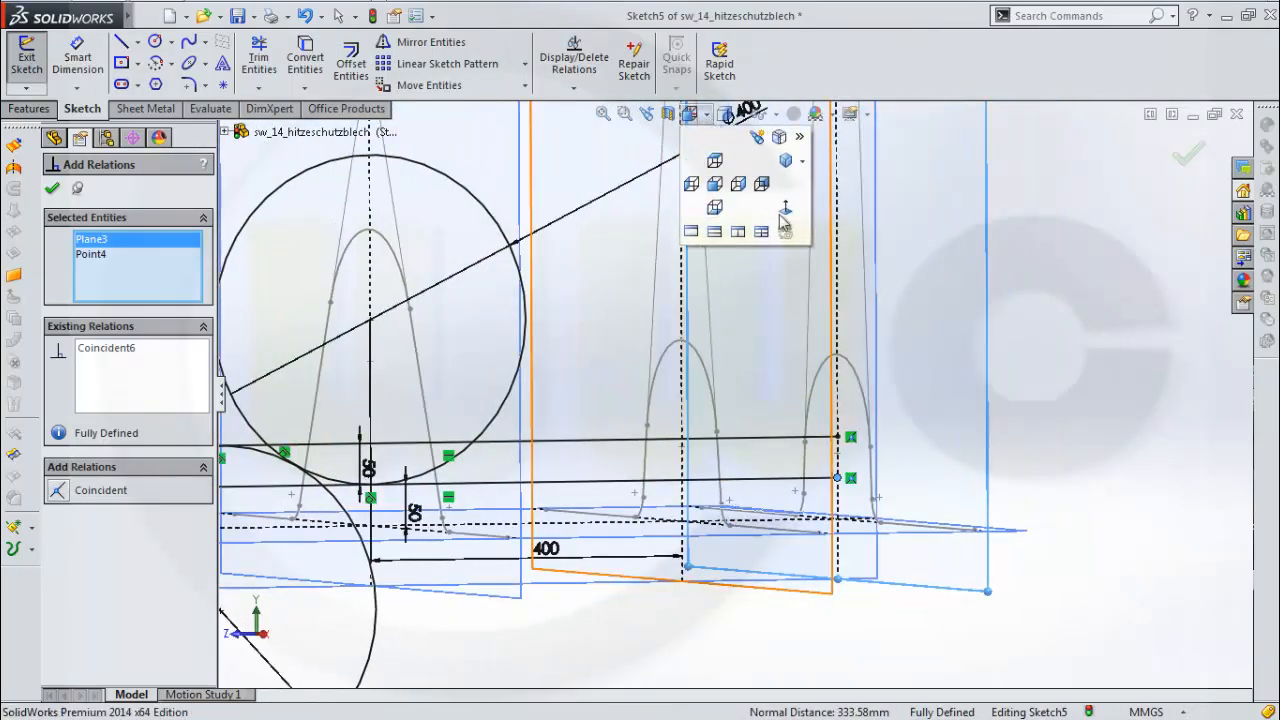
{"action": "left_click", "coordinate": [789, 210]}
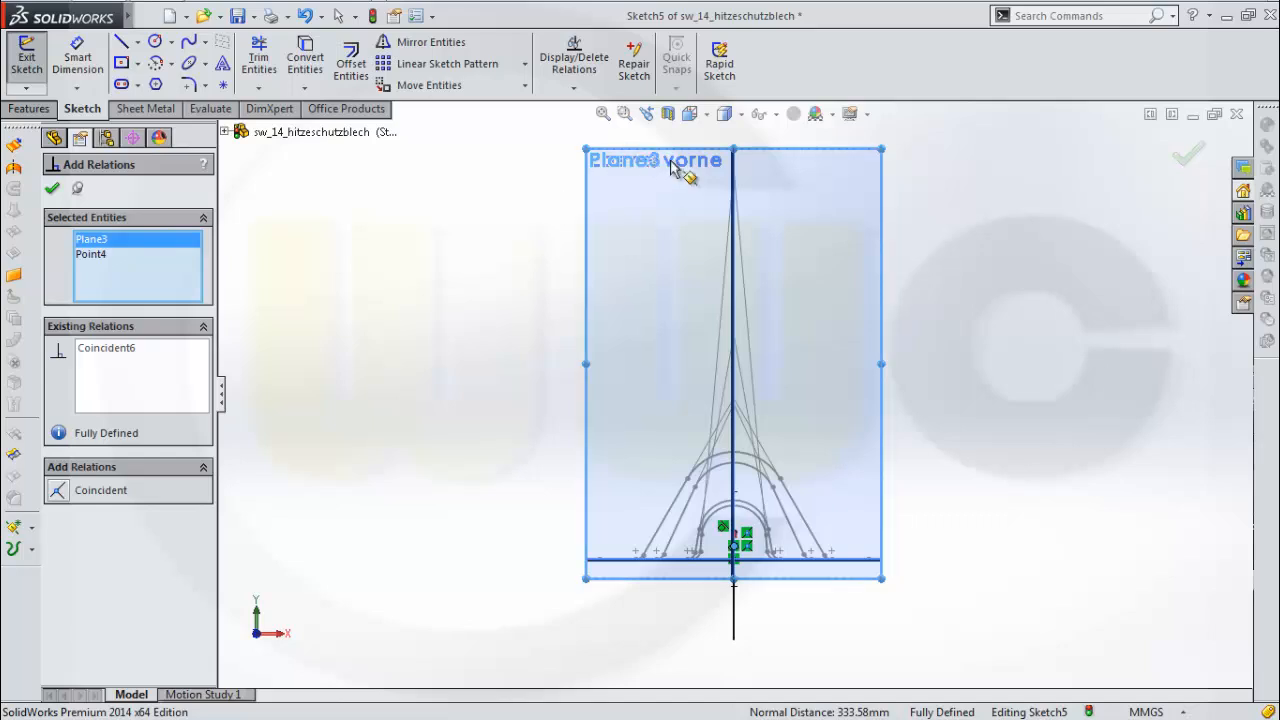
{"action": "left_click", "coordinate": [707, 114]}
{"action": "left_click", "coordinate": [779, 206]}
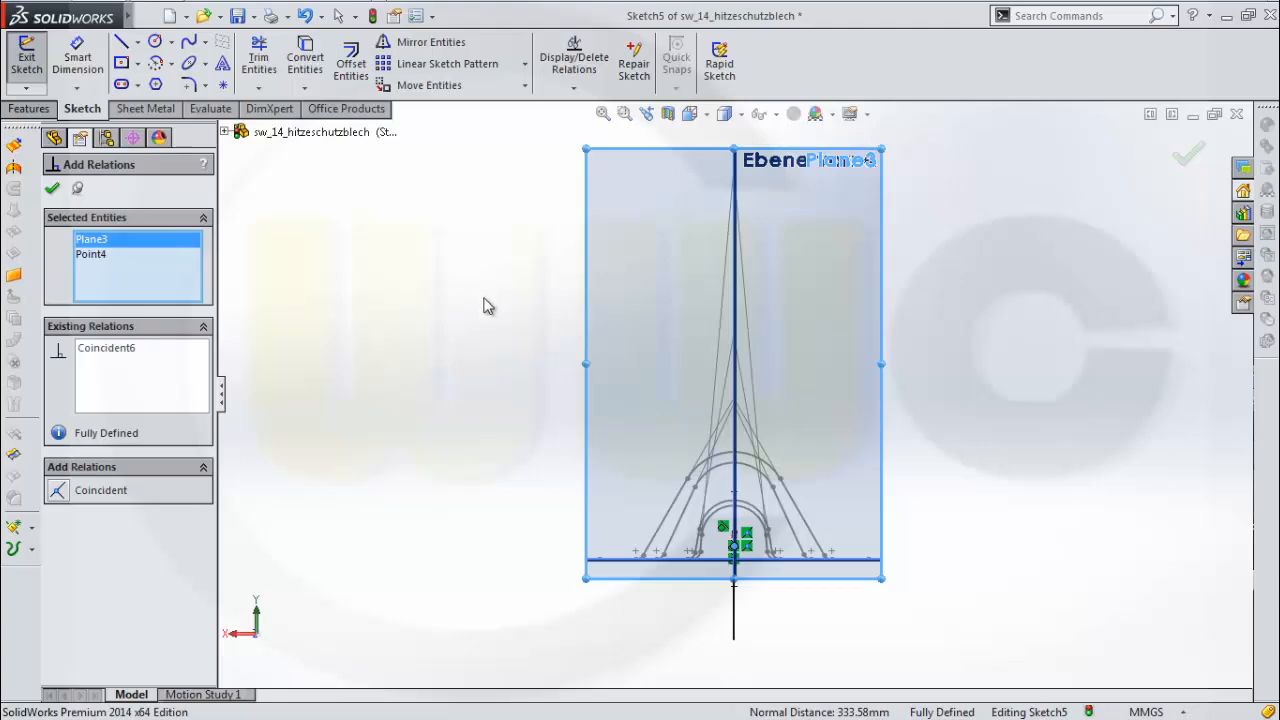
{"action": "mouse_move", "coordinate": [481, 307]}
{"action": "middle_mouse_down"}
{"action": "mouse_move", "coordinate": [360, 317]}
{"action": "mouse_move", "coordinate": [338, 305]}
{"action": "mouse_move", "coordinate": [640, 380]}
{"action": "mouse_move", "coordinate": [596, 380]}
{"action": "middle_mouse_up"}
{"action": "scroll", "coordinate": [561, 371], "scroll_direction": "up", "scroll_amount": 2}
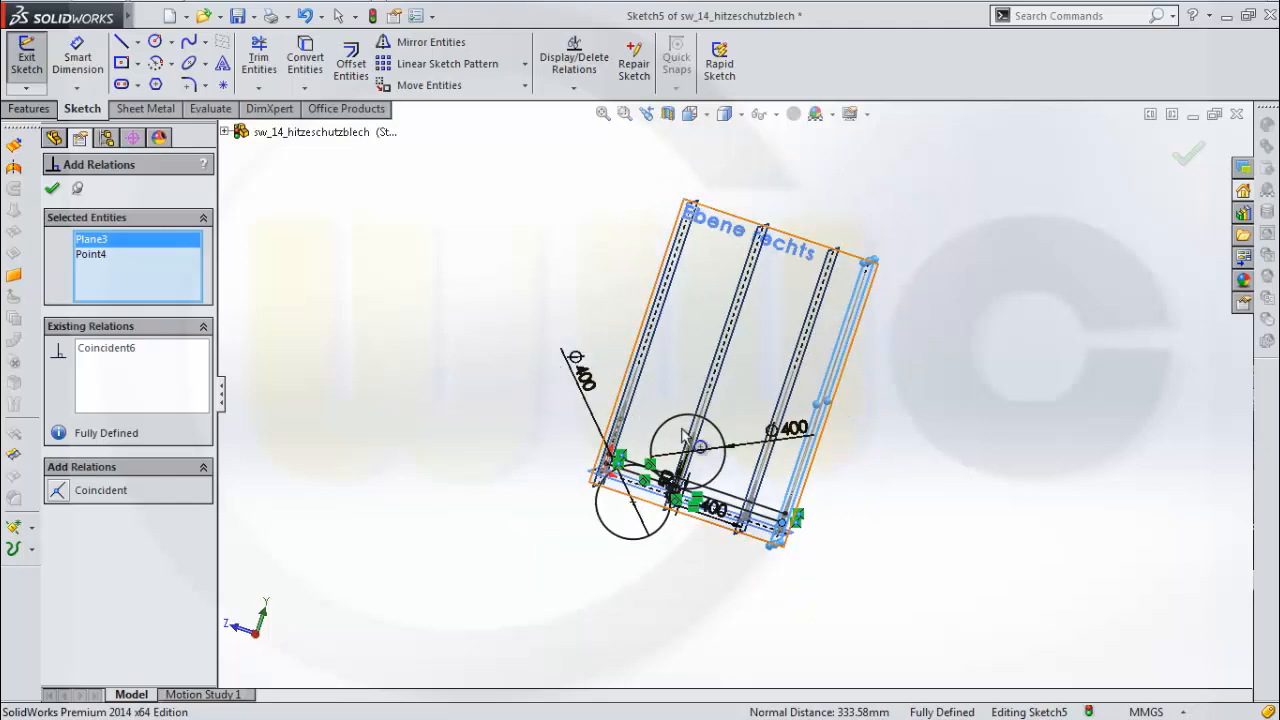
{"action": "scroll", "coordinate": [722, 446], "scroll_direction": "down", "scroll_amount": 4}
{"action": "mouse_move", "coordinate": [787, 452]}
{"action": "middle_mouse_down"}
{"action": "mouse_move", "coordinate": [640, 610]}
{"action": "mouse_move", "coordinate": [654, 526]}
{"action": "mouse_move", "coordinate": [669, 554]}
{"action": "mouse_move", "coordinate": [609, 592]}
{"action": "mouse_move", "coordinate": [629, 612]}
{"action": "middle_mouse_up"}
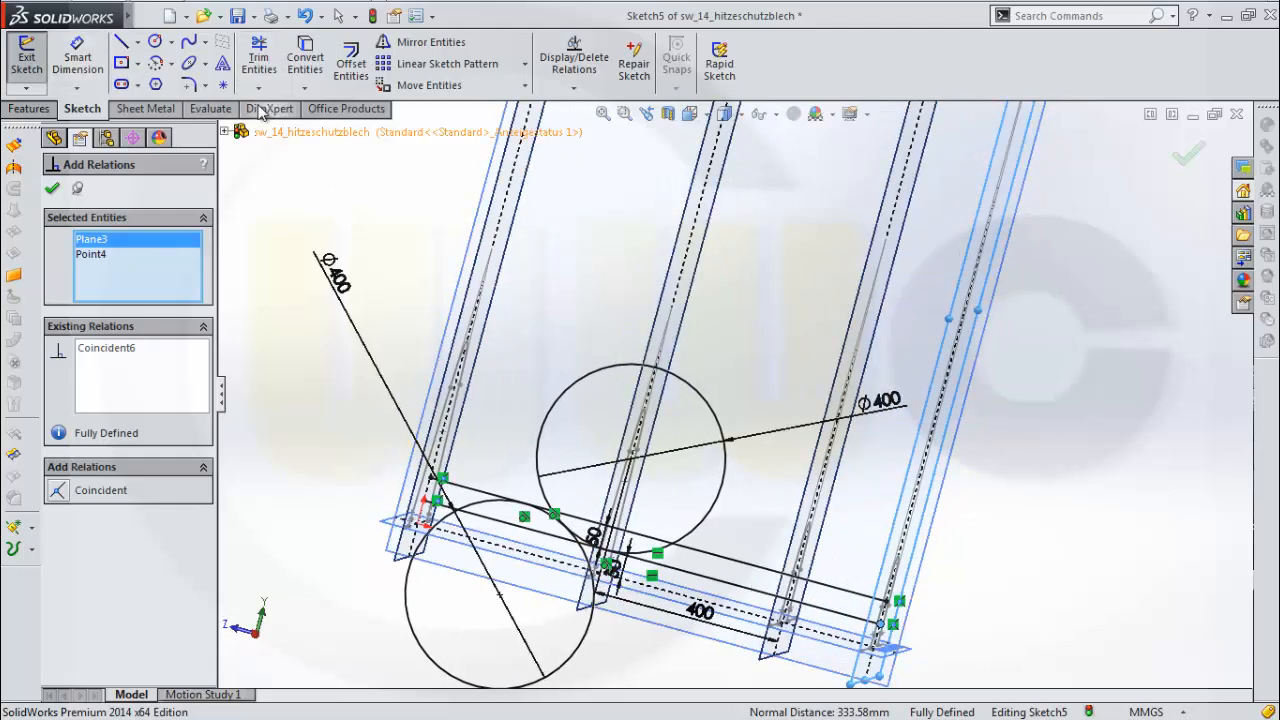
Power-trim the outer parts of both 400 mm circles, the front part of the lower line and the rear part of the upper line
{"action": "left_click", "coordinate": [259, 60]}
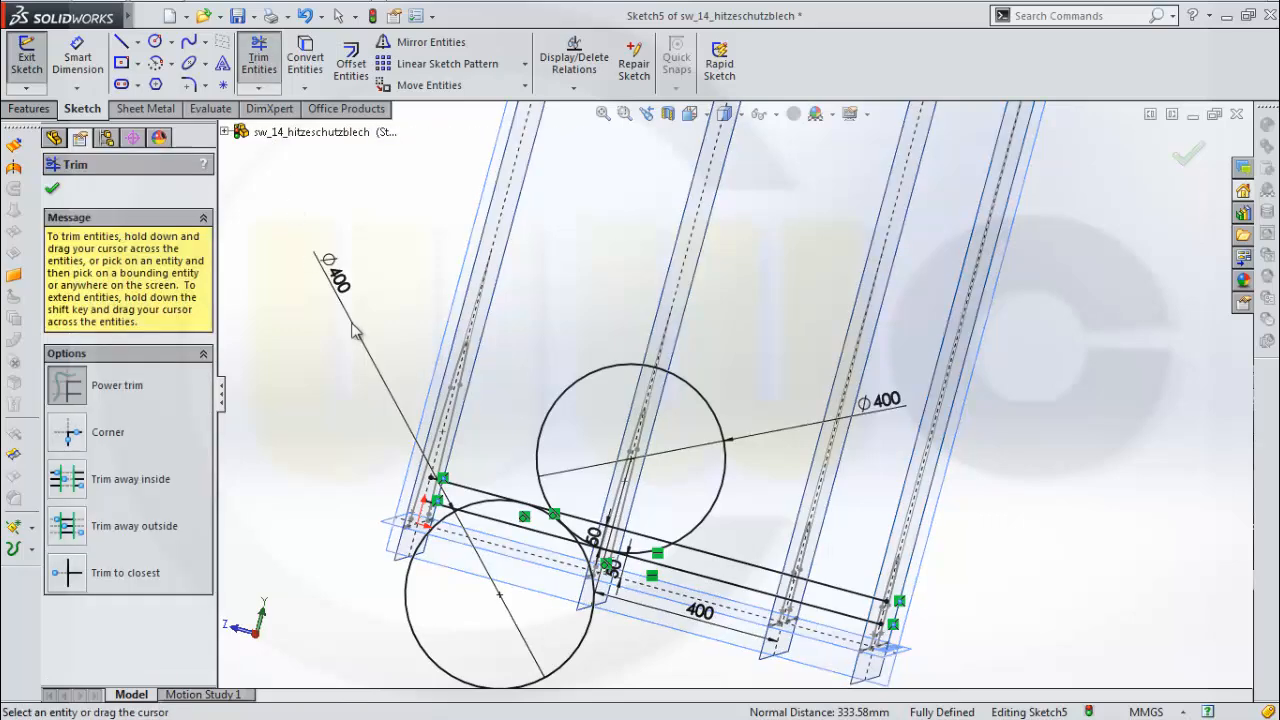
{"action": "scroll", "coordinate": [630, 590], "scroll_direction": "down", "scroll_amount": 3}
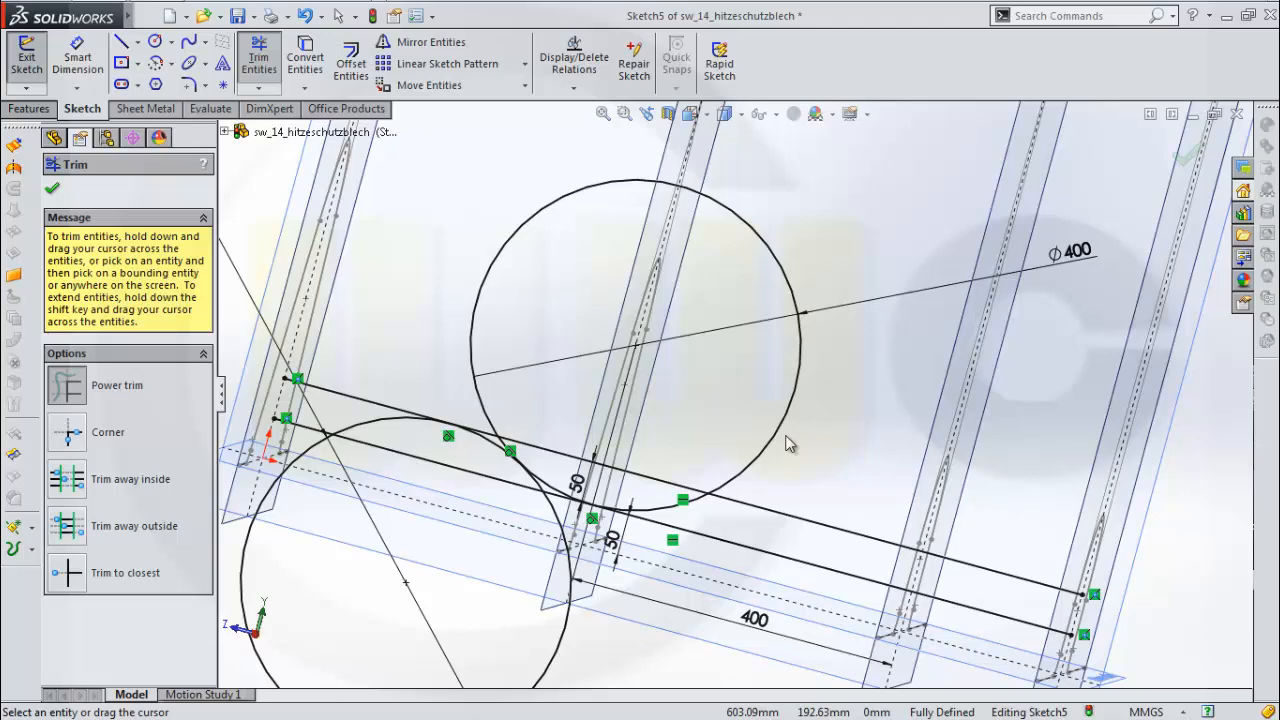
{"action": "left_click_drag", "start_coordinate": [771, 434], "coordinate": [780, 443]}
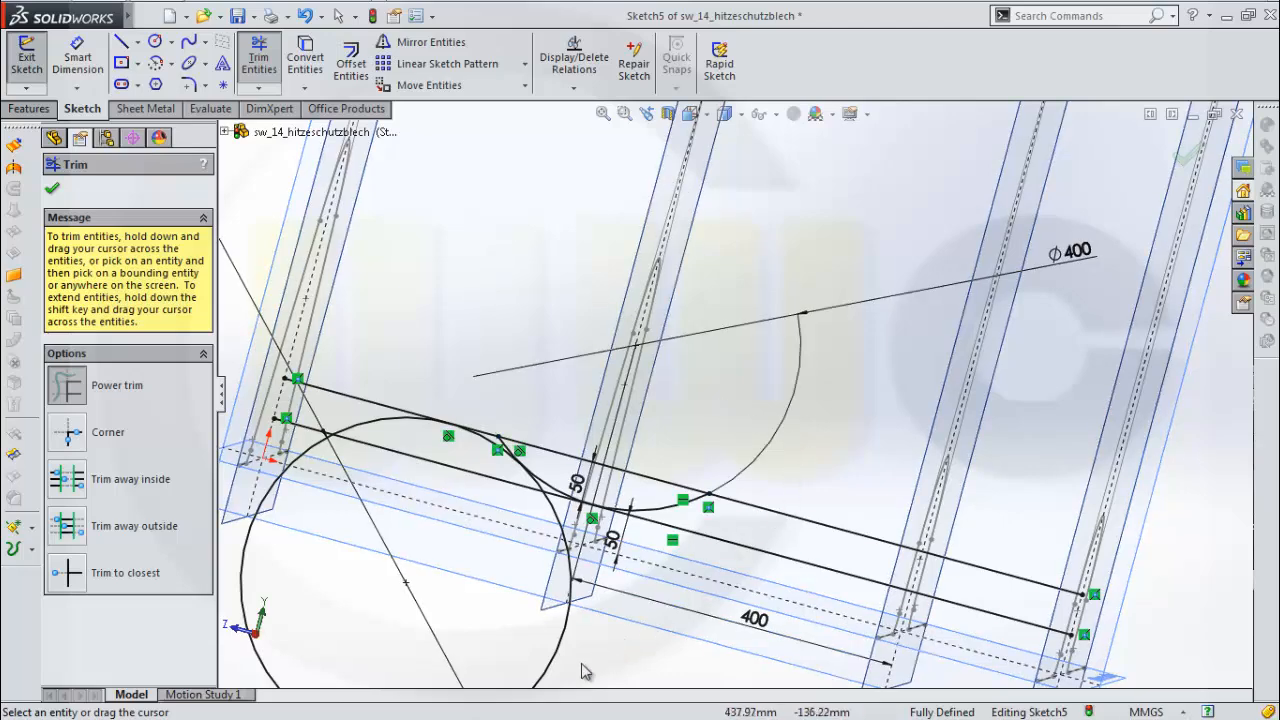
{"action": "mouse_move", "coordinate": [585, 672]}
{"action": "left_mouse_down"}
{"action": "mouse_move", "coordinate": [550, 585]}
{"action": "mouse_move", "coordinate": [500, 523]}
{"action": "mouse_move", "coordinate": [437, 505]}
{"action": "left_mouse_up"}
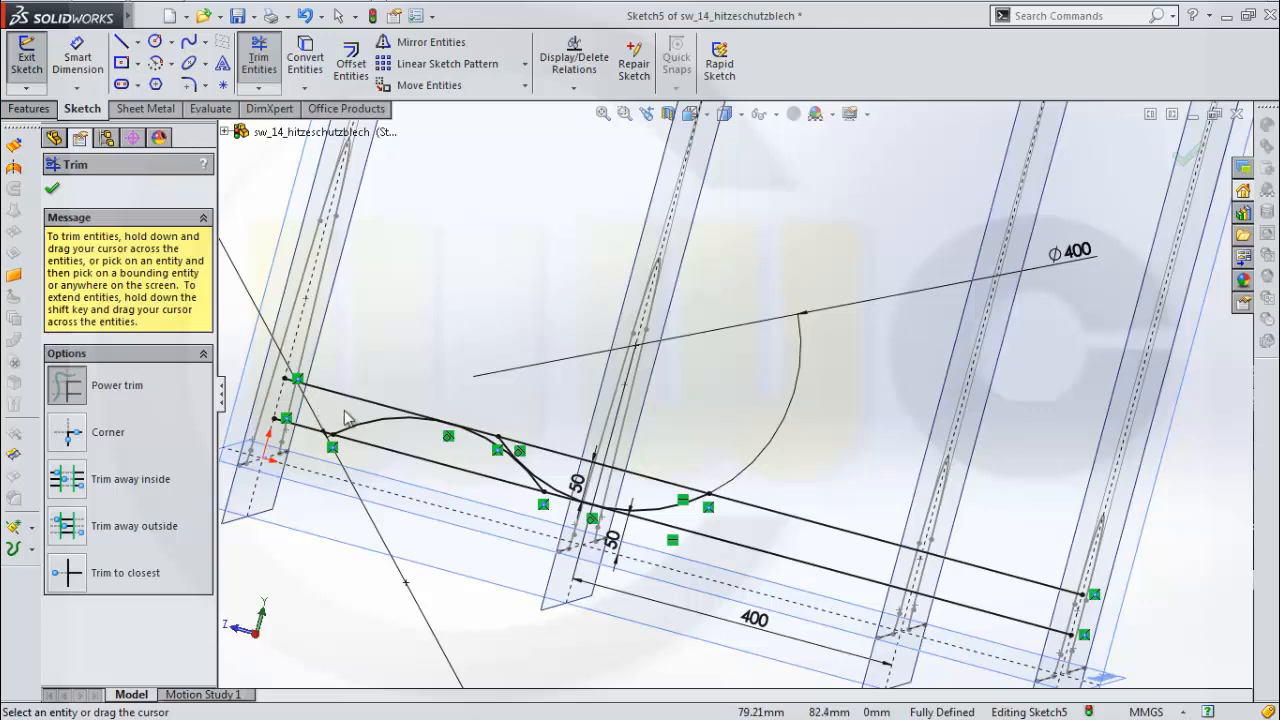
{"action": "left_click_drag", "start_coordinate": [345, 418], "coordinate": [395, 476]}
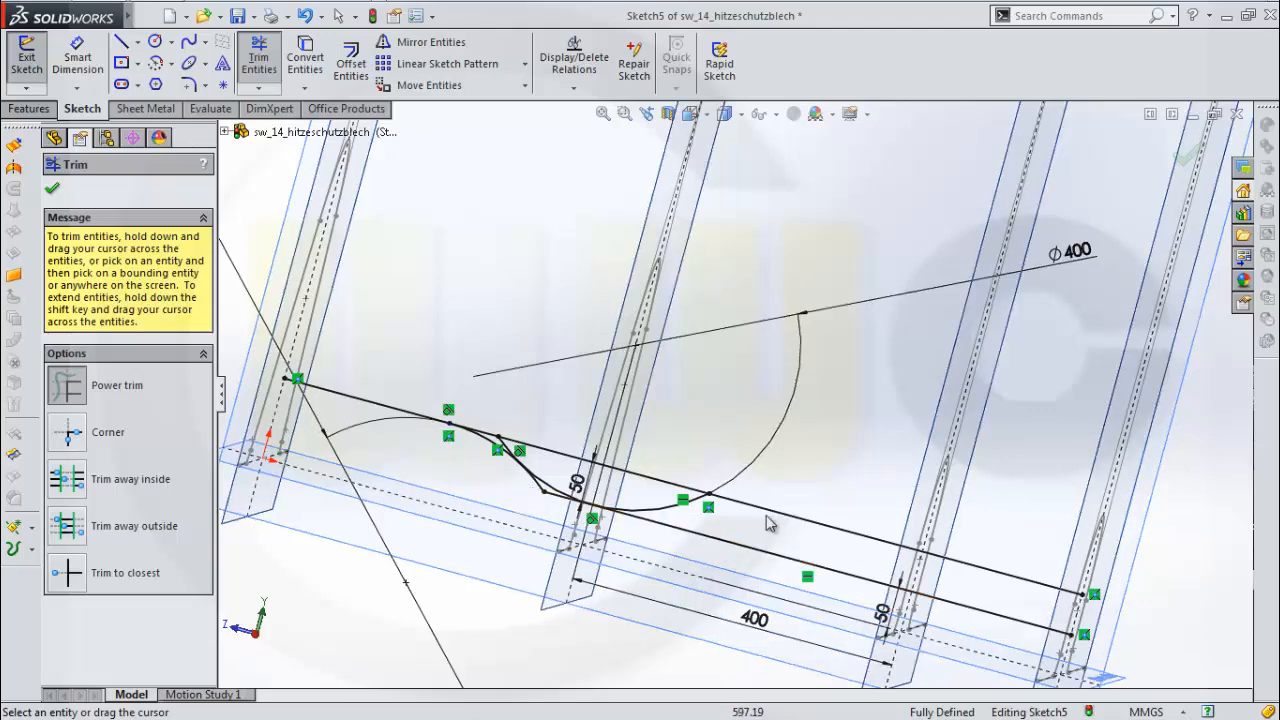
{"action": "mouse_move", "coordinate": [672, 474]}
{"action": "left_mouse_down"}
{"action": "mouse_move", "coordinate": [720, 523]}
{"action": "mouse_move", "coordinate": [825, 493]}
{"action": "left_mouse_up"}
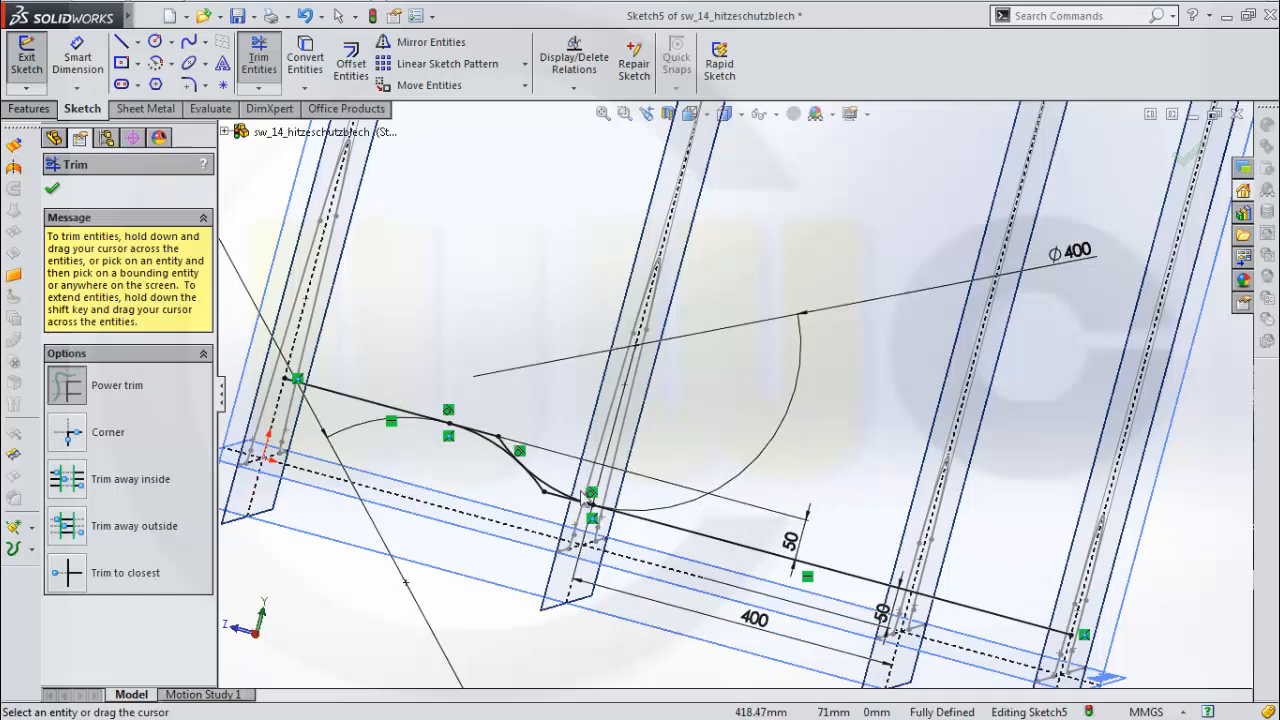
Trim the leftover line and arc stubs around the S-curve so only the smooth tangent transition between the two lines remains
{"action": "scroll", "coordinate": [581, 494], "scroll_direction": "down", "scroll_amount": 4}
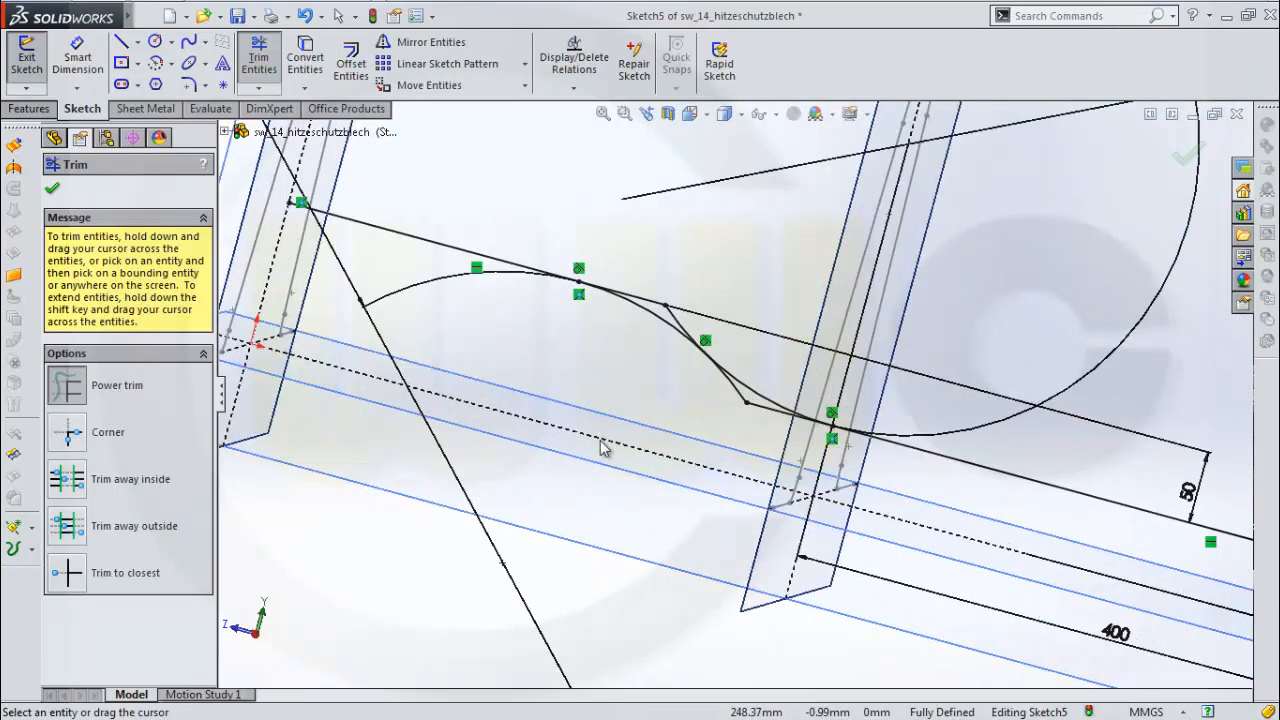
{"action": "scroll", "coordinate": [601, 390], "scroll_direction": "down", "scroll_amount": 1}
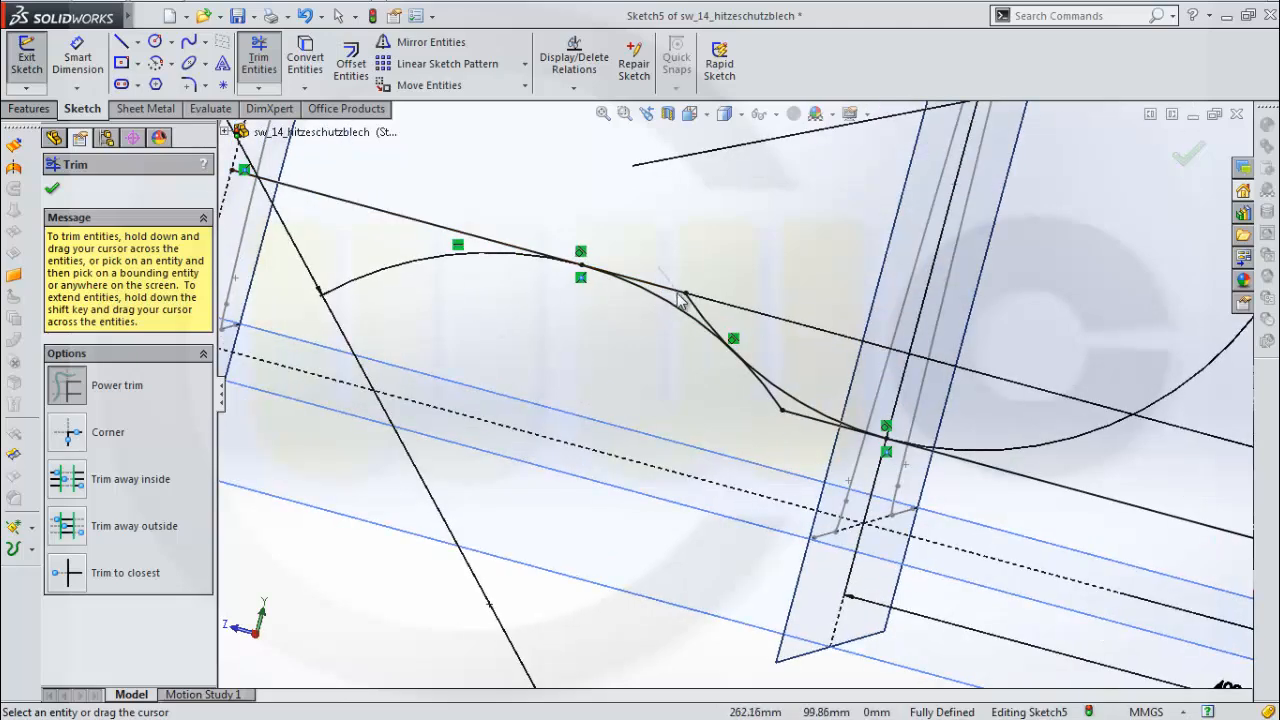
{"action": "left_click_drag", "start_coordinate": [670, 282], "coordinate": [684, 304]}
{"action": "key", "text": "ctrl+z"}
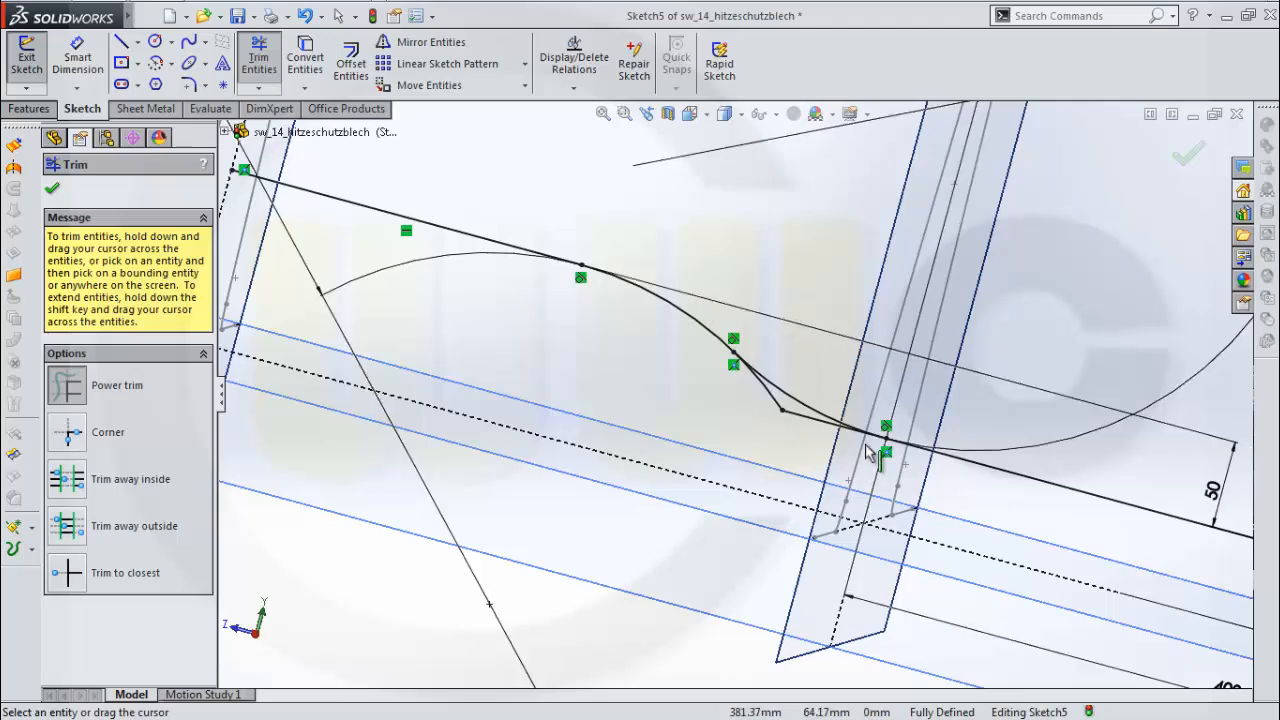
{"action": "left_click_drag", "start_coordinate": [815, 444], "coordinate": [766, 400]}
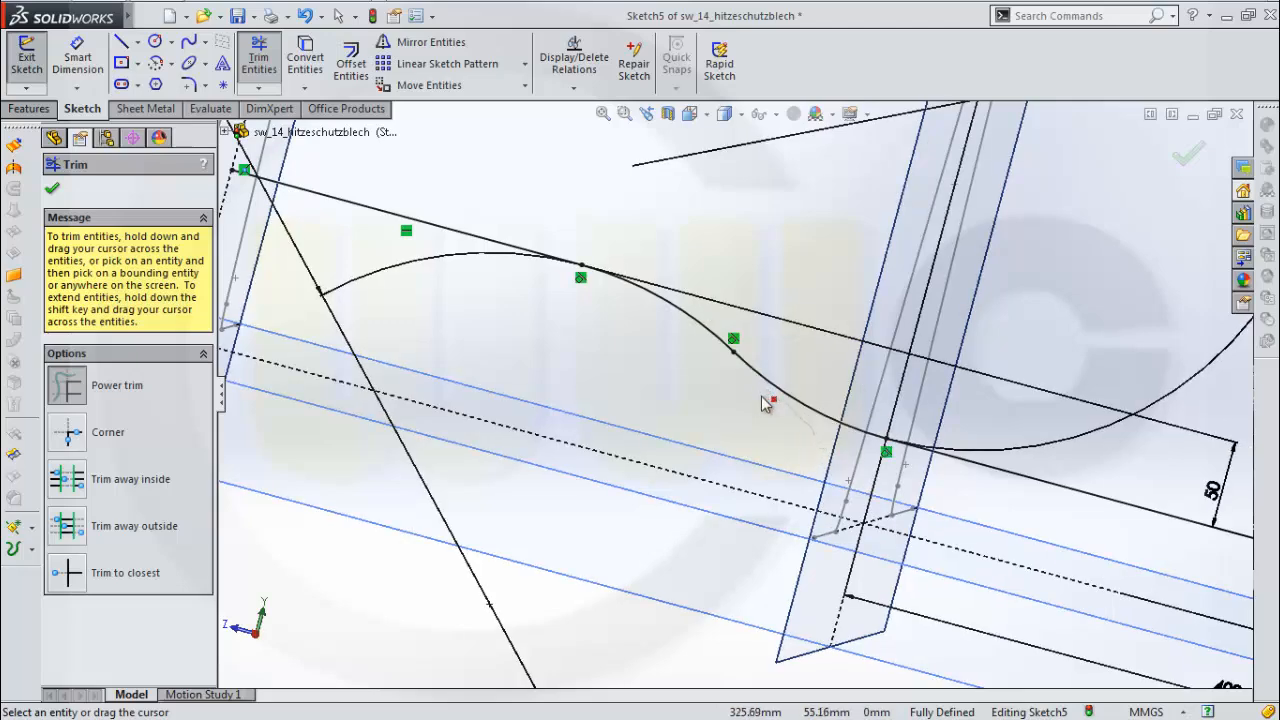
Finish trimming and exit the sketch, keeping the S-shaped path
{"action": "scroll", "coordinate": [662, 458], "scroll_direction": "up", "scroll_amount": 2}
{"action": "scroll", "coordinate": [660, 458], "scroll_direction": "up", "scroll_amount": 1}
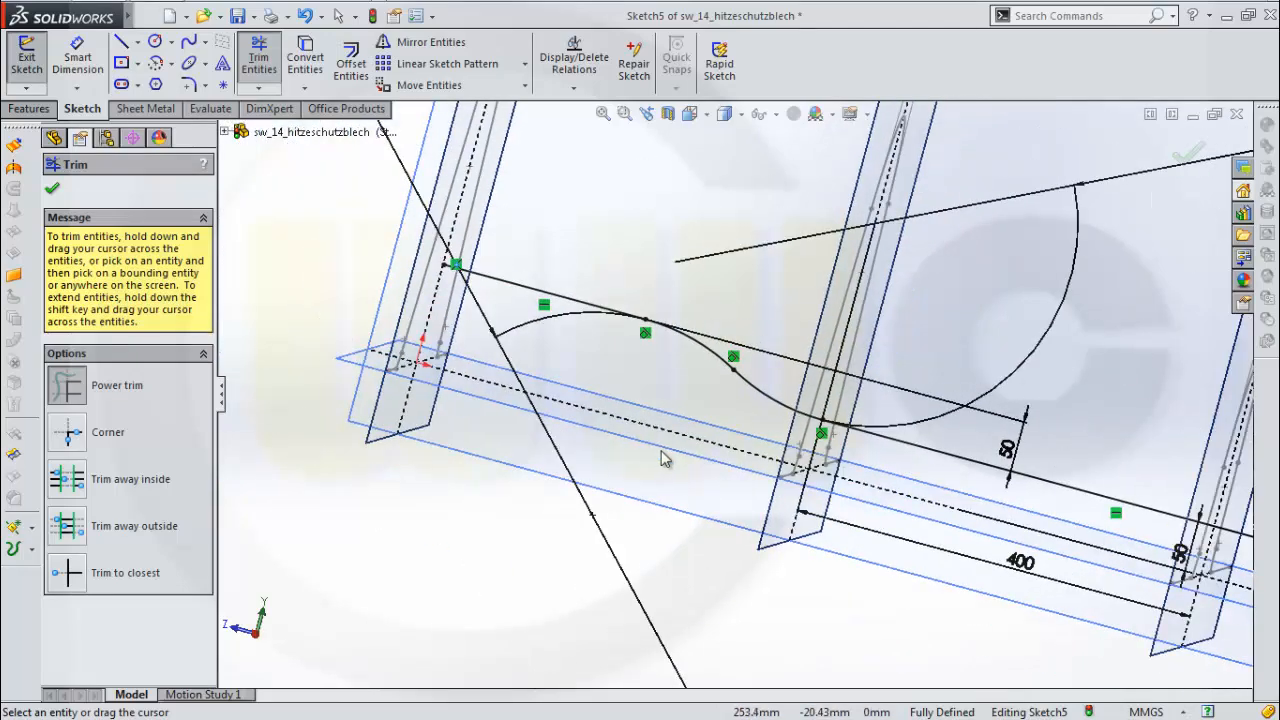
{"action": "scroll", "coordinate": [718, 455], "scroll_direction": "up", "scroll_amount": 2}
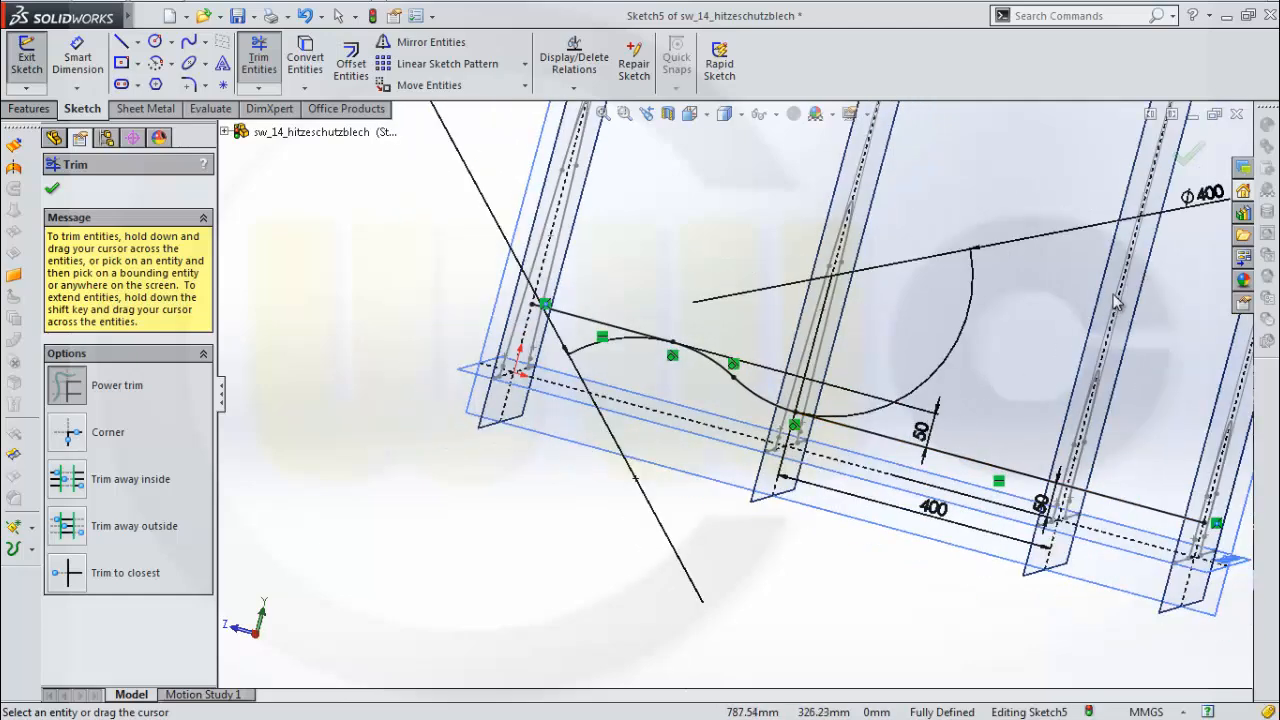
{"action": "left_click", "coordinate": [1192, 155]}
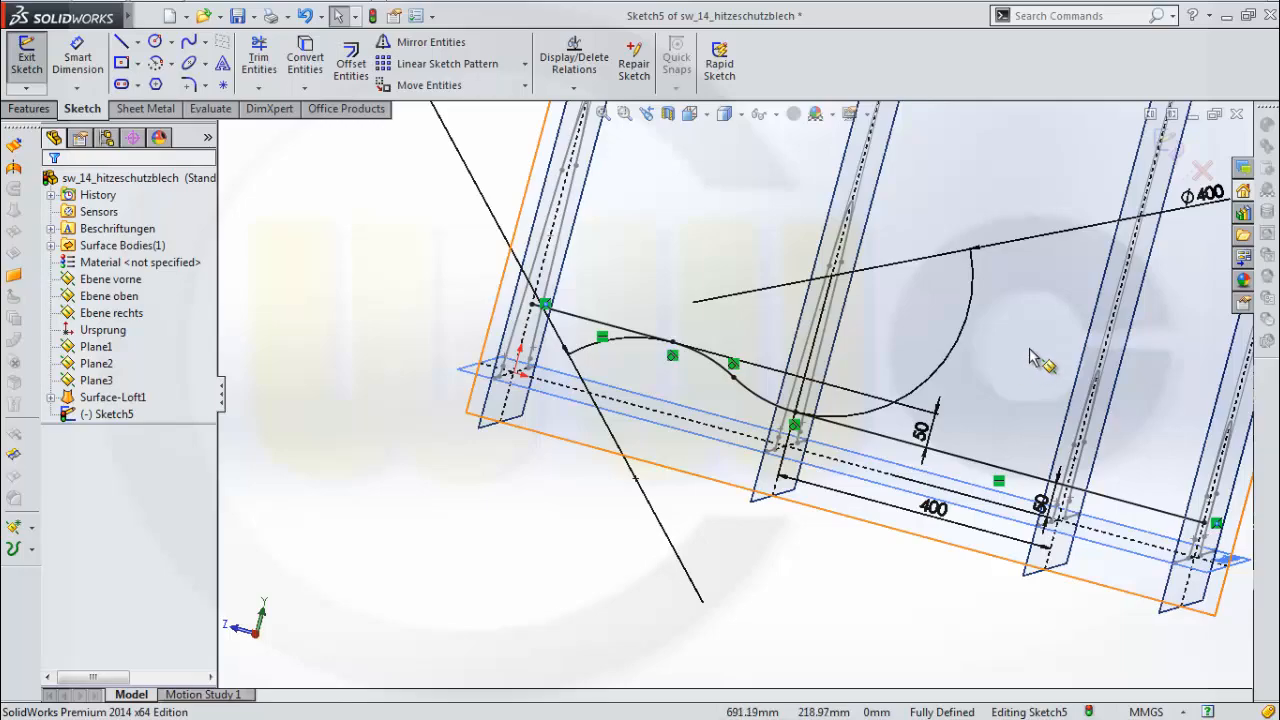
{"action": "left_click", "coordinate": [1166, 139]}
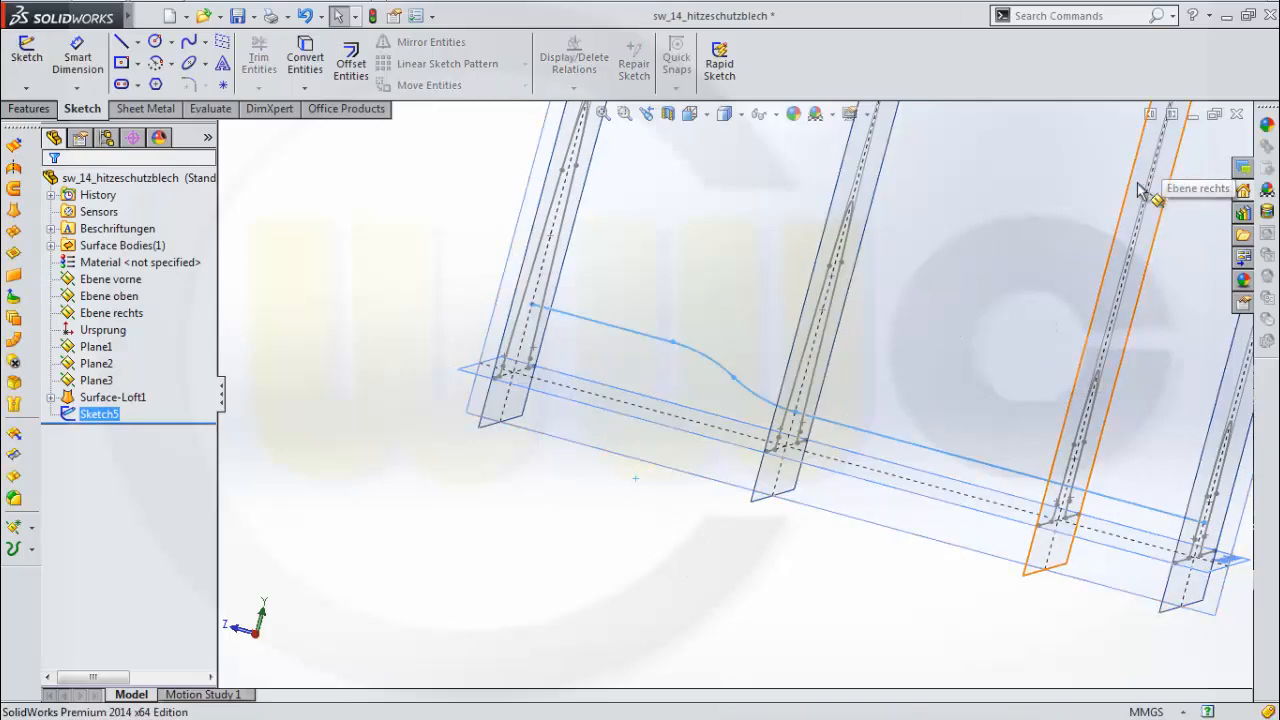
Reopen the S-curve sketch, Sketch5, for editing
{"action": "mouse_move", "coordinate": [886, 400]}
{"action": "middle_mouse_down"}
{"action": "mouse_move", "coordinate": [614, 374]}
{"action": "mouse_move", "coordinate": [619, 388]}
{"action": "mouse_move", "coordinate": [640, 377]}
{"action": "mouse_move", "coordinate": [877, 385]}
{"action": "middle_mouse_up"}
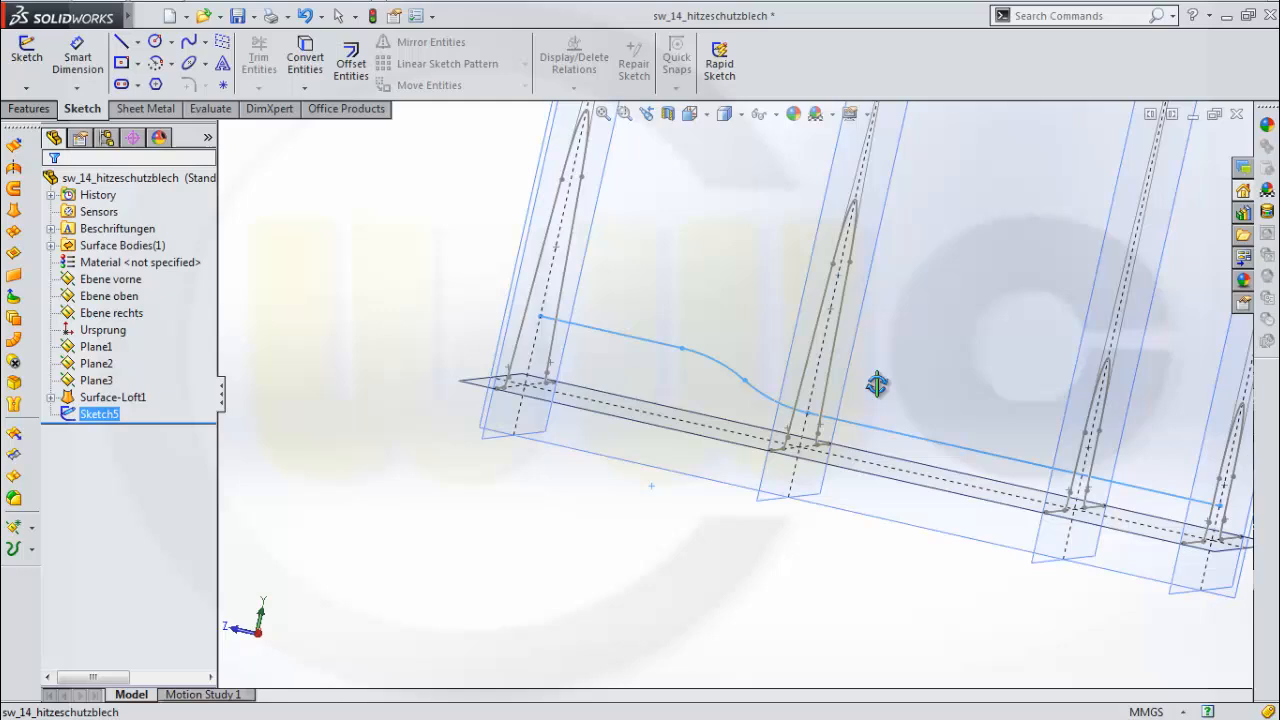
{"action": "left_click", "coordinate": [110, 415]}
{"action": "left_click", "coordinate": [110, 413]}
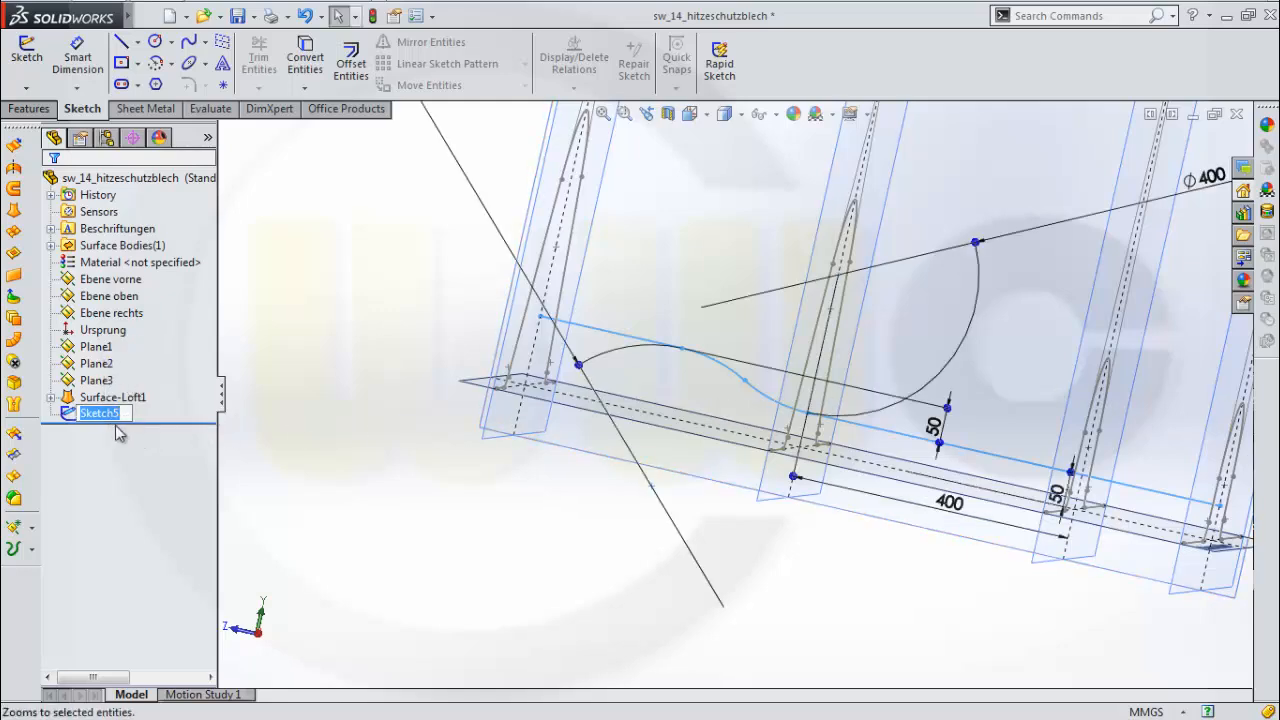
{"action": "left_click", "coordinate": [73, 418]}
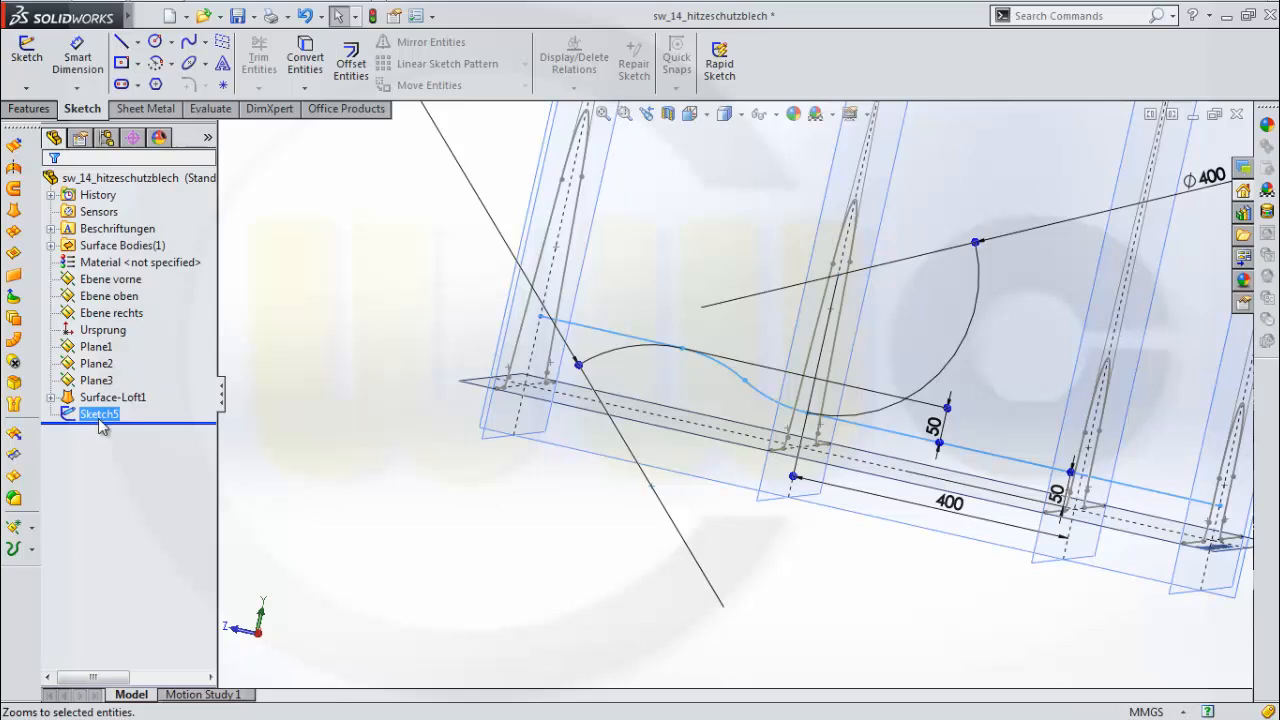
{"action": "left_click", "coordinate": [100, 429]}
{"action": "left_click", "coordinate": [100, 416]}
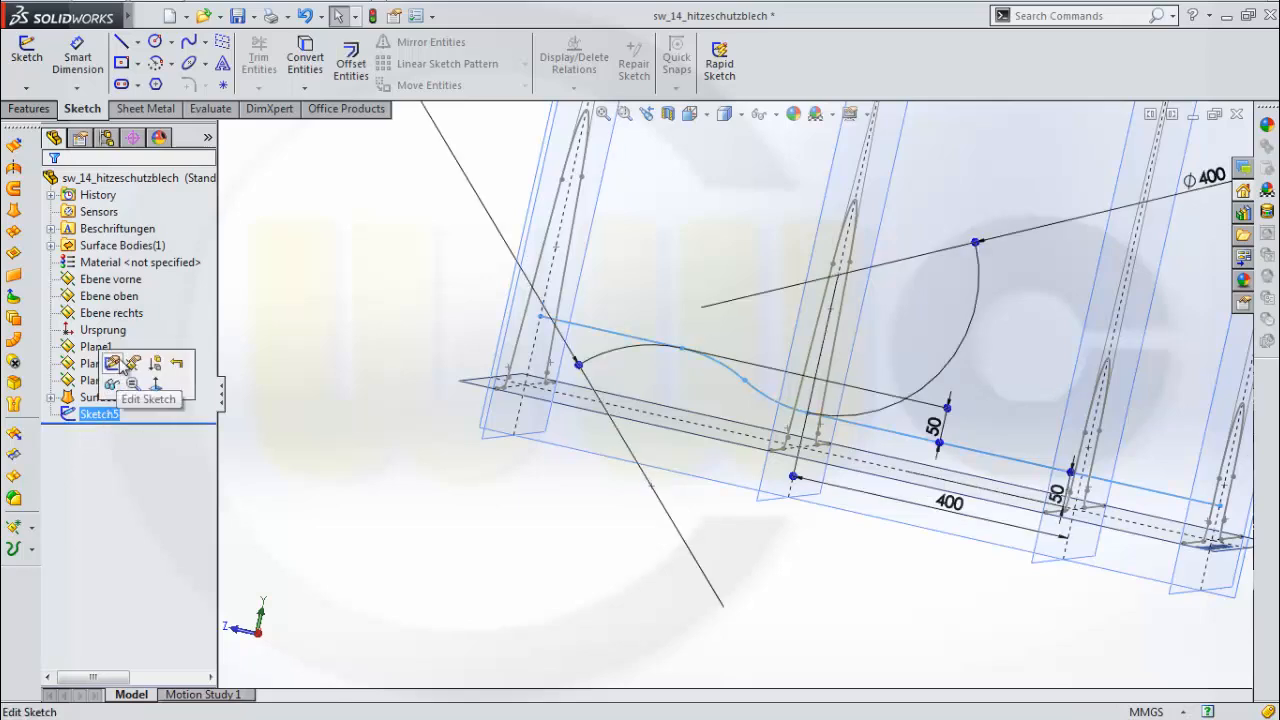
{"action": "left_click", "coordinate": [115, 366]}
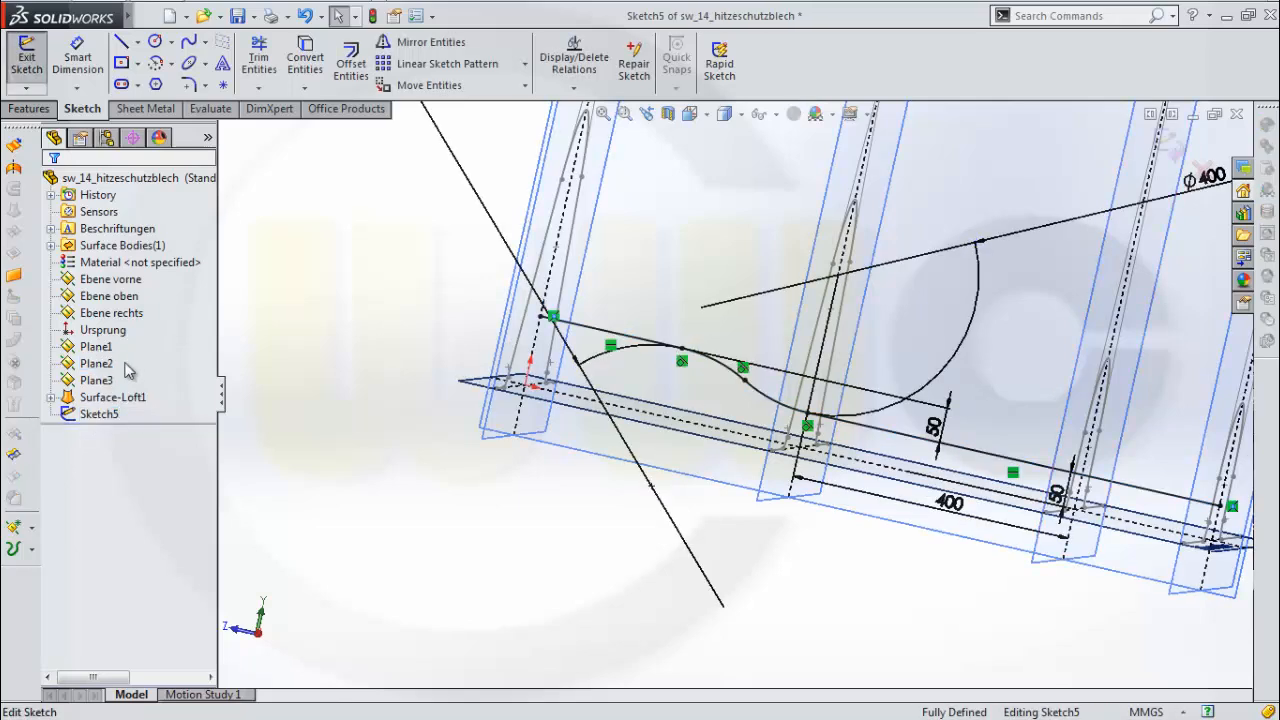
Set the S-curve's 400 mm distance dimension along the profile planes to 200 mm and exit the sketch
{"action": "double_click", "coordinate": [965, 512]}
{"action": "mouse_move", "coordinate": [1037, 614]}
{"action": "middle_mouse_down"}
{"action": "mouse_move", "coordinate": [1058, 598]}
{"action": "mouse_move", "coordinate": [1040, 612]}
{"action": "mouse_move", "coordinate": [1076, 606]}
{"action": "middle_mouse_up"}
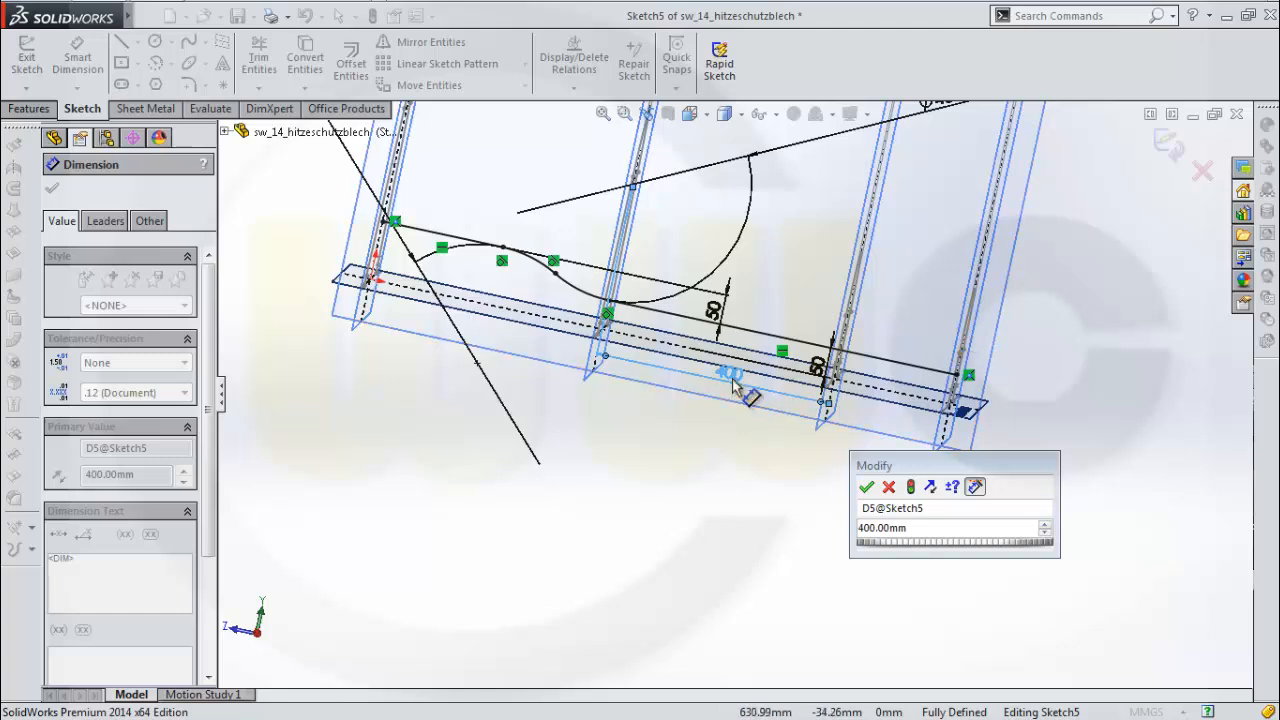
{"action": "left_click_drag", "start_coordinate": [920, 527], "coordinate": [727, 546]}
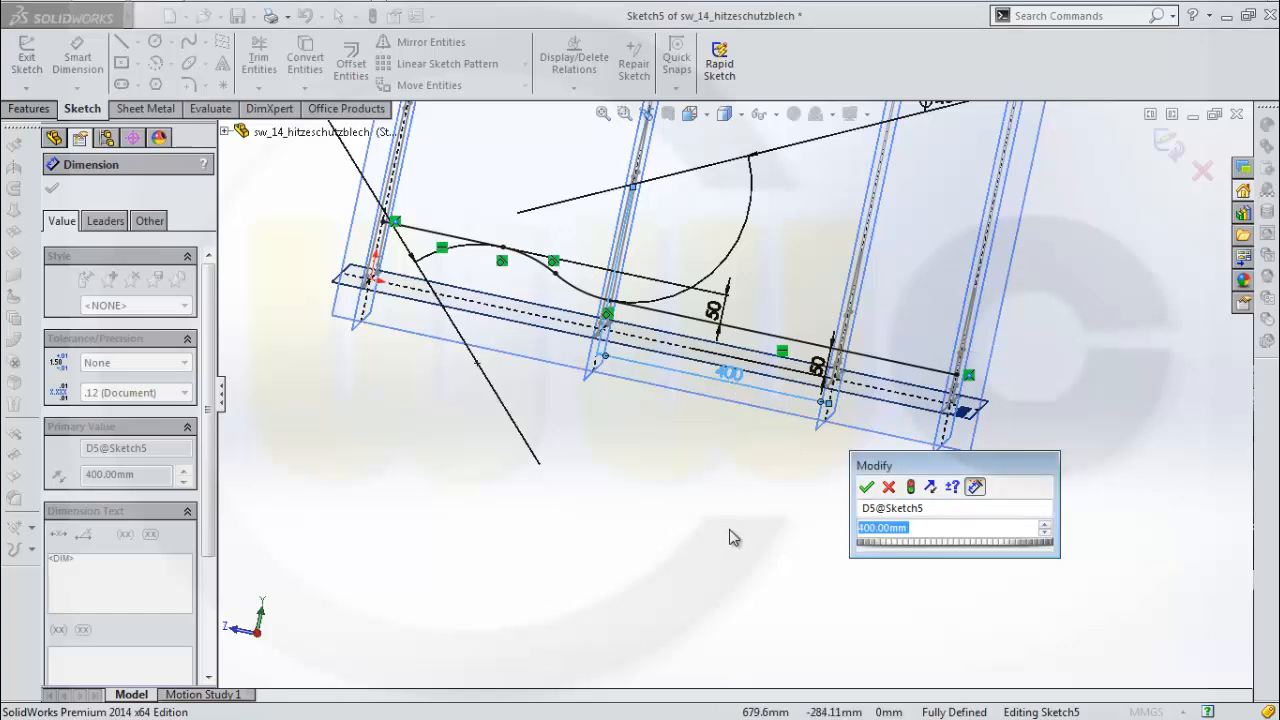
{"action": "type", "text": "200"}
{"action": "key", "text": "Return"}
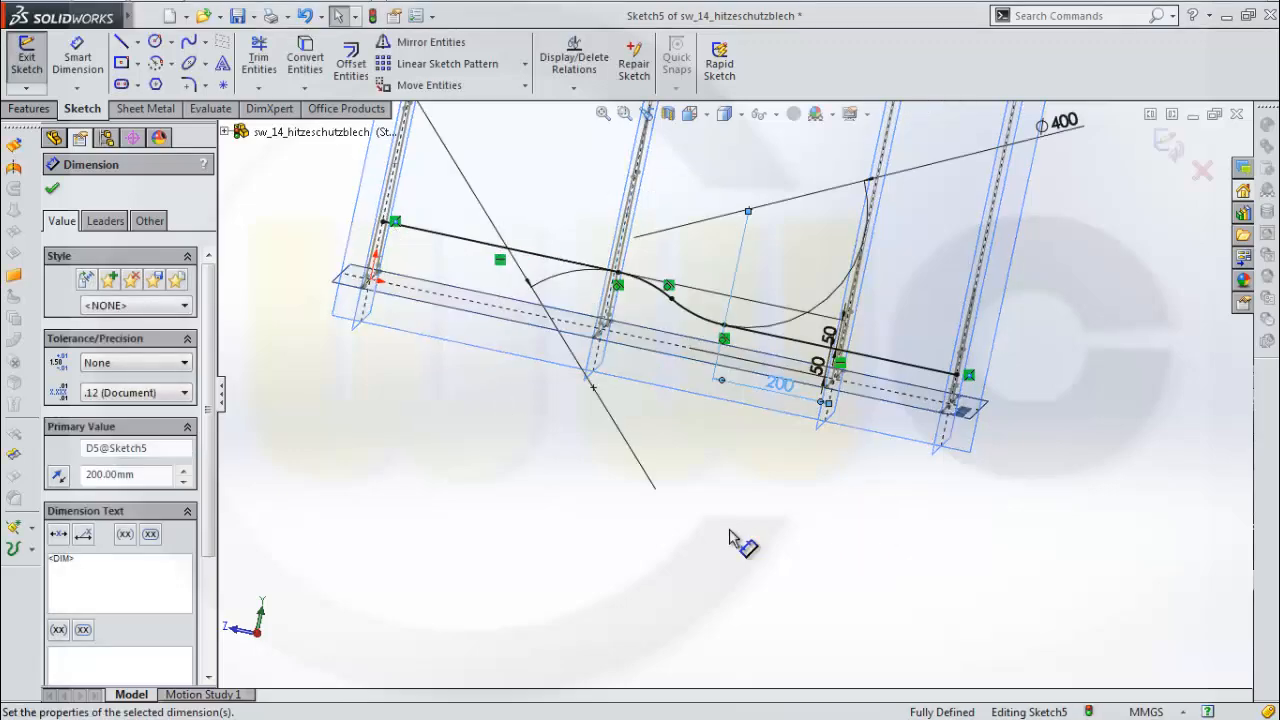
{"action": "left_click", "coordinate": [1168, 145]}
Start a new sketch on the Ebene oben plane and view it from the top
{"action": "middle_click_drag", "start_coordinate": [1029, 349], "coordinate": [789, 226]}
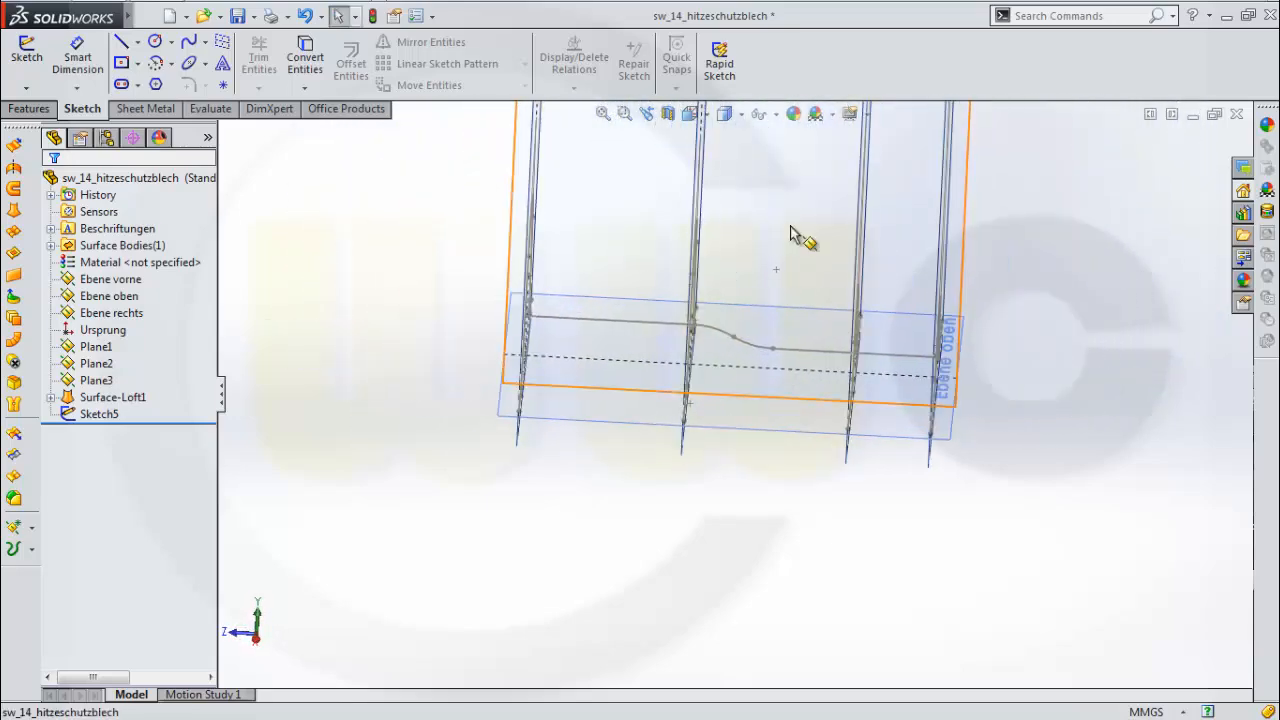
{"action": "right_click_drag", "start_coordinate": [789, 226], "coordinate": [789, 262]}
{"action": "middle_click_drag", "start_coordinate": [789, 262], "coordinate": [787, 282]}
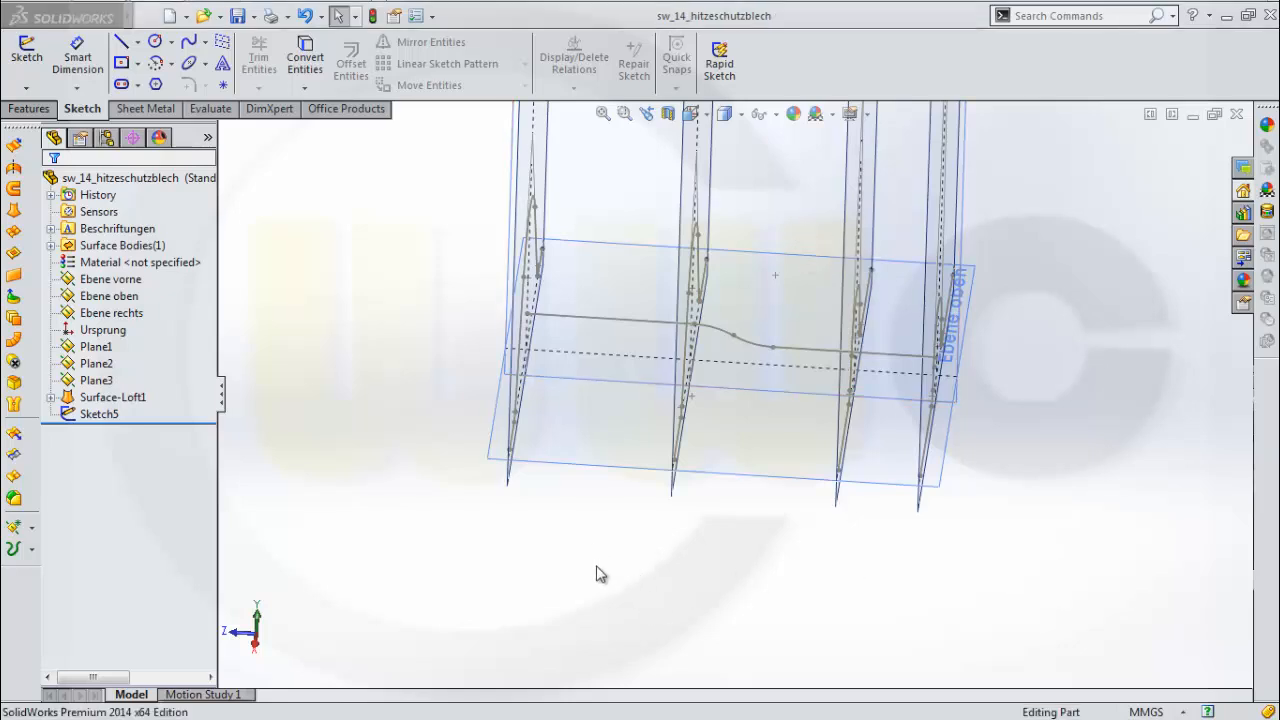
{"action": "mouse_move", "coordinate": [590, 578]}
{"action": "middle_mouse_down"}
{"action": "mouse_move", "coordinate": [631, 580]}
{"action": "mouse_move", "coordinate": [626, 595]}
{"action": "mouse_move", "coordinate": [614, 591]}
{"action": "mouse_move", "coordinate": [687, 594]}
{"action": "middle_mouse_up"}
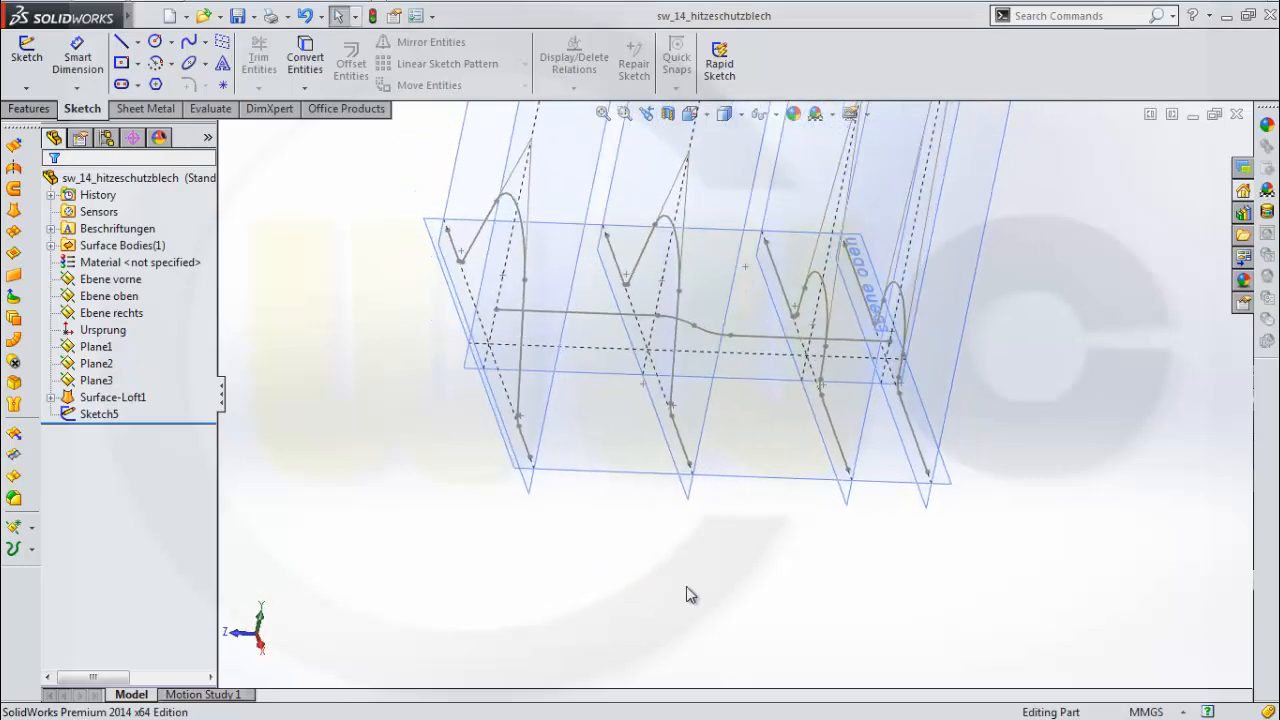
{"action": "left_click", "coordinate": [737, 483]}
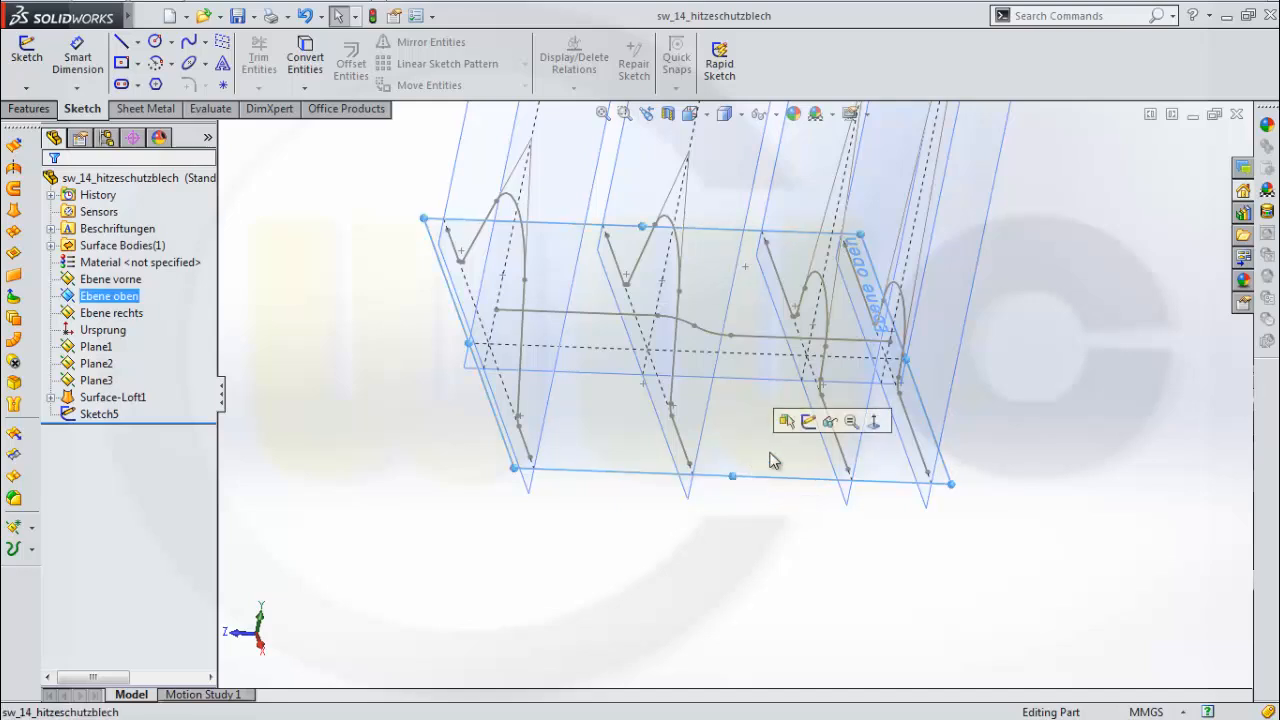
{"action": "left_click", "coordinate": [810, 422]}
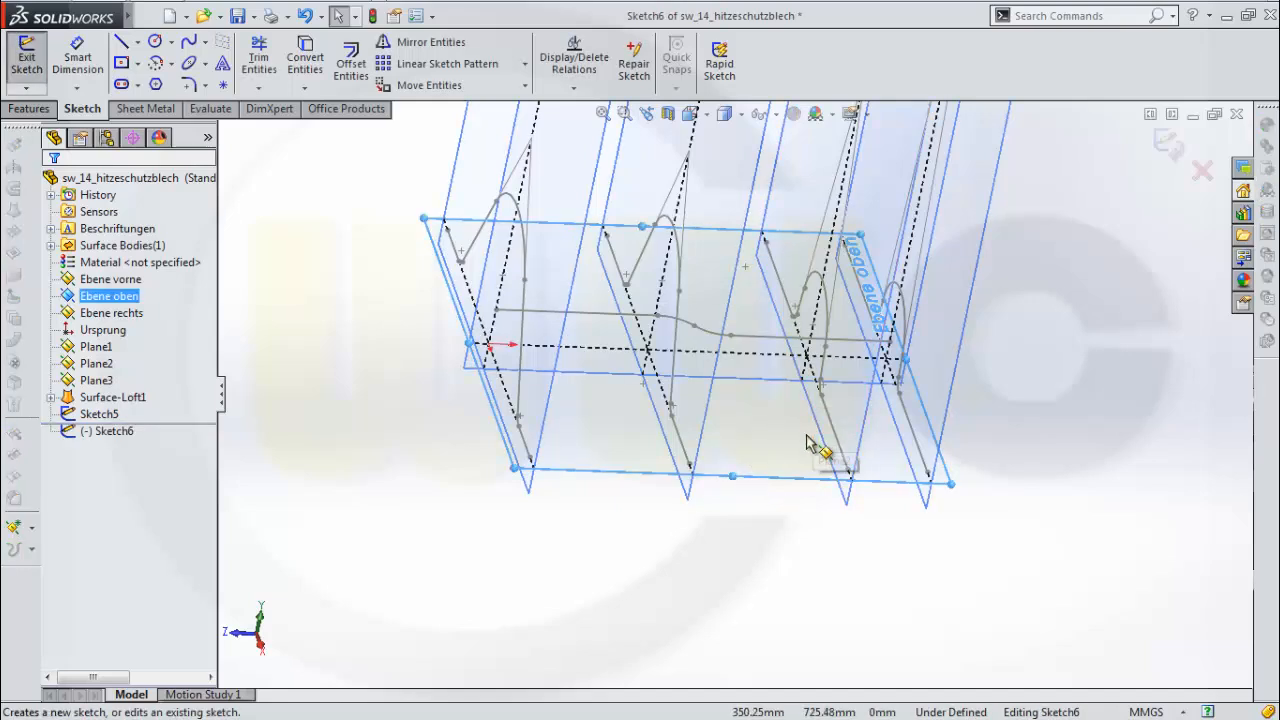
{"action": "left_click", "coordinate": [692, 113]}
{"action": "left_click", "coordinate": [790, 207]}
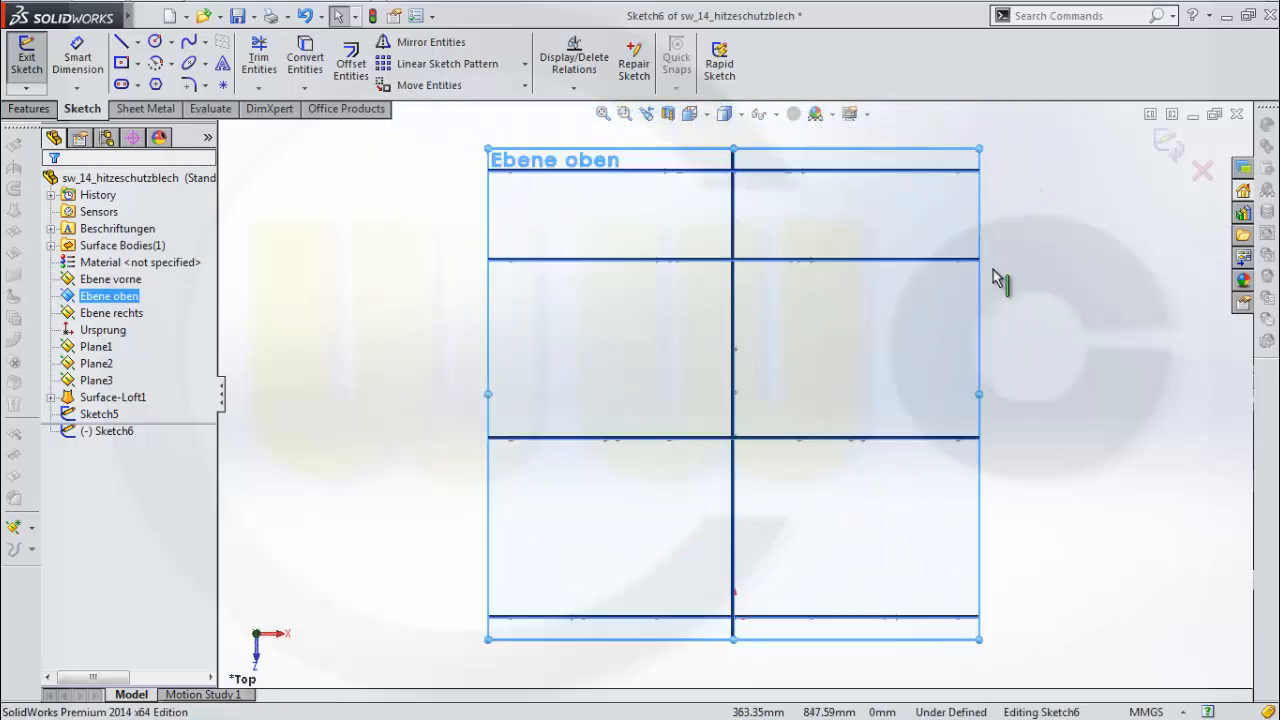
Sketch two connected lines as a sideways V, starting near the origin, with the vertex on the positive X side and both ends past the centre plane
{"action": "left_click", "coordinate": [120, 43]}
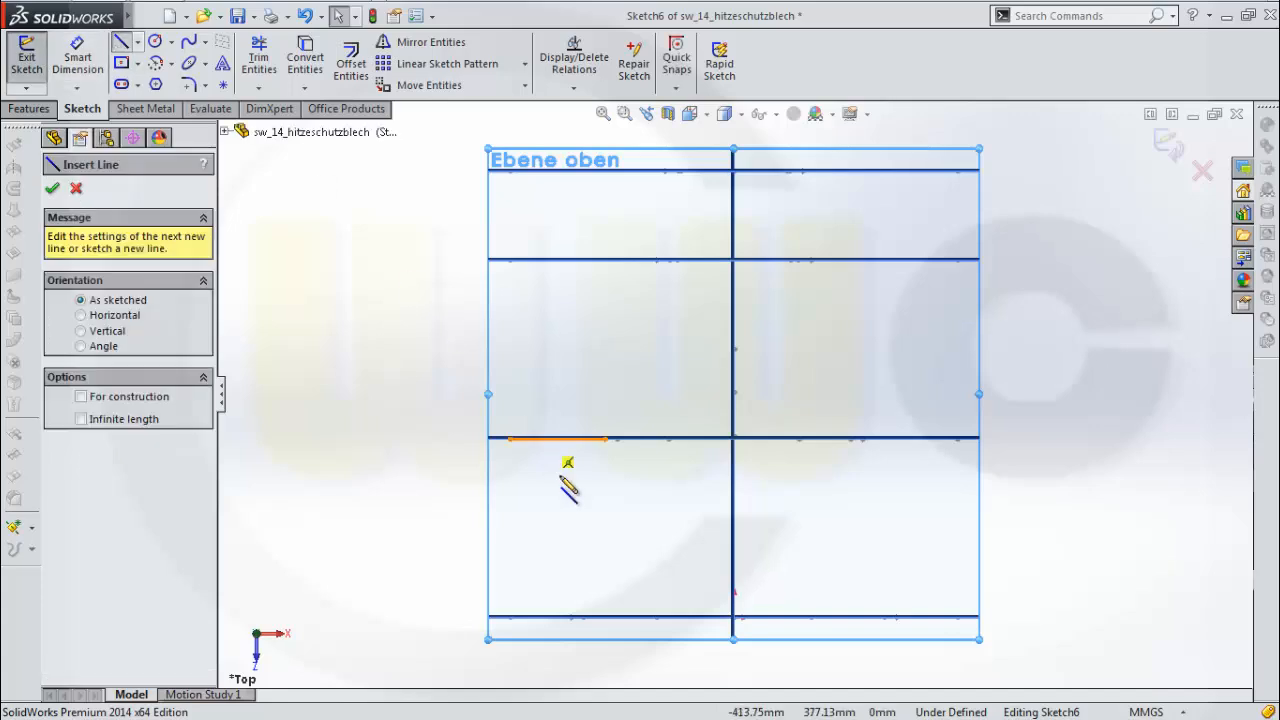
{"action": "left_click", "coordinate": [711, 590]}
{"action": "left_click", "coordinate": [924, 541]}
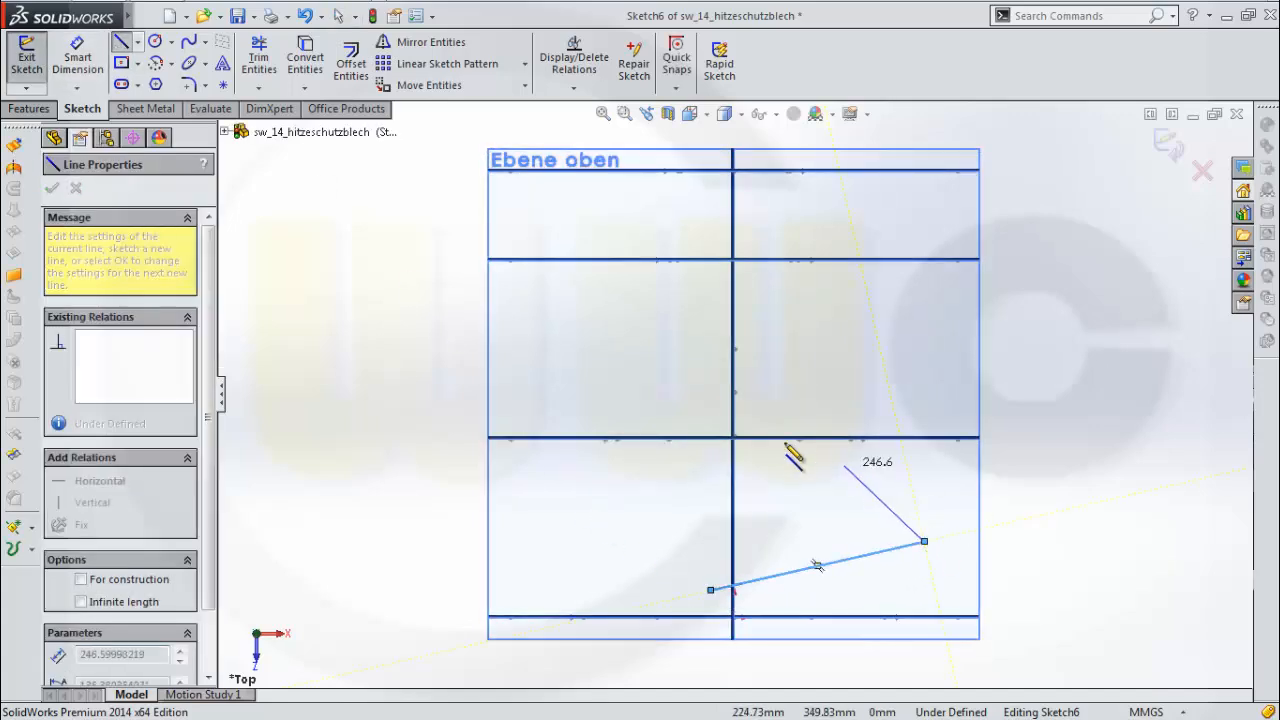
{"action": "left_click", "coordinate": [700, 385]}
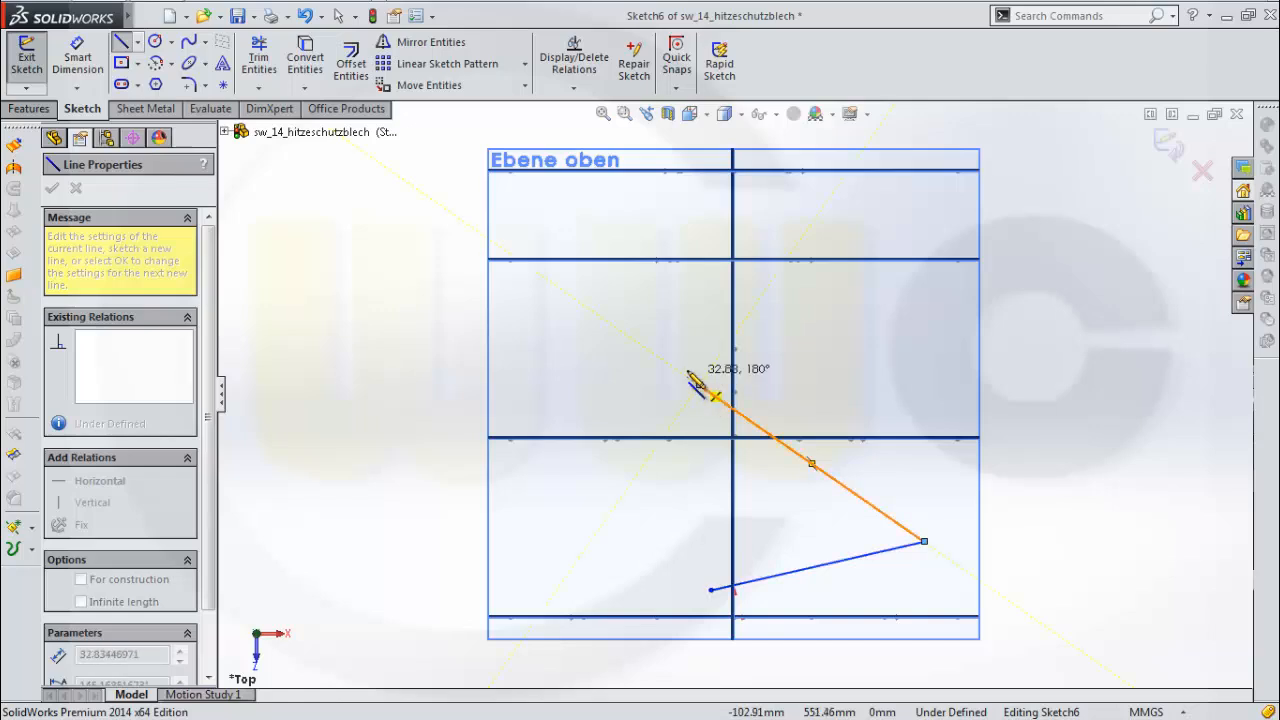
{"action": "key", "text": "Escape"}
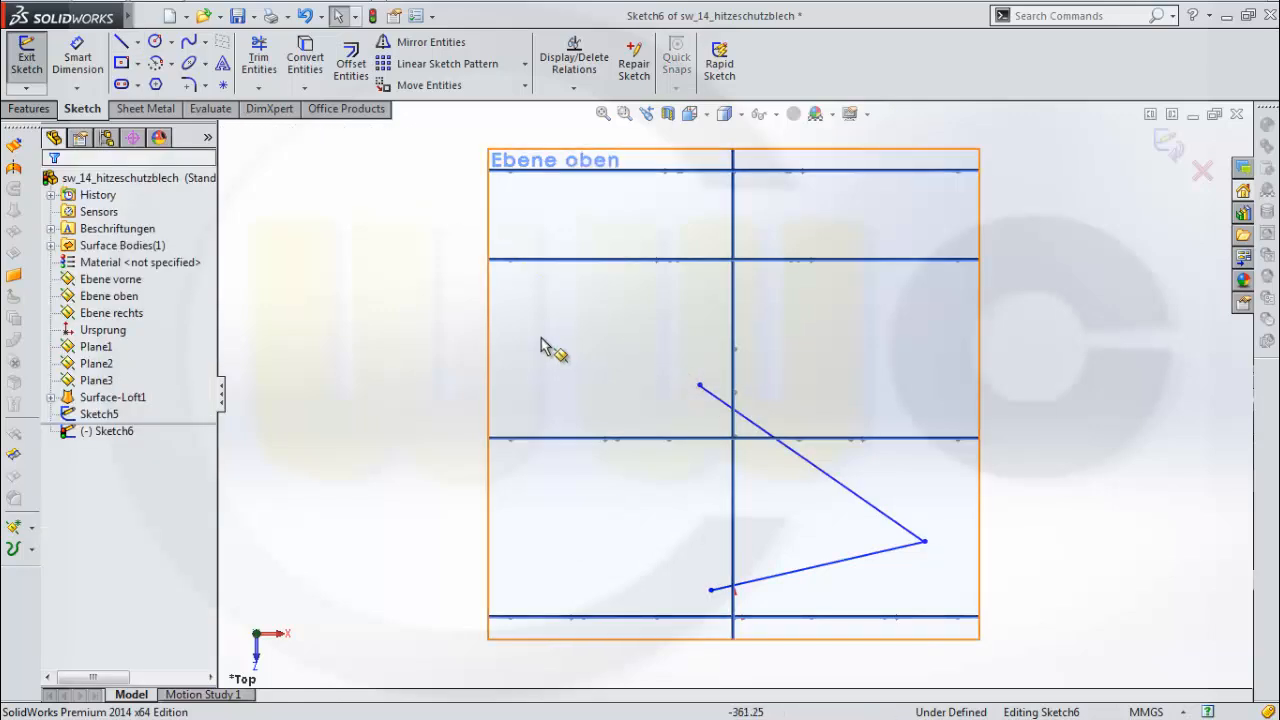
Draw a horizontal line about 546 mm long from the V's vertex toward negative X and make it construction geometry
{"action": "left_click", "coordinate": [118, 42]}
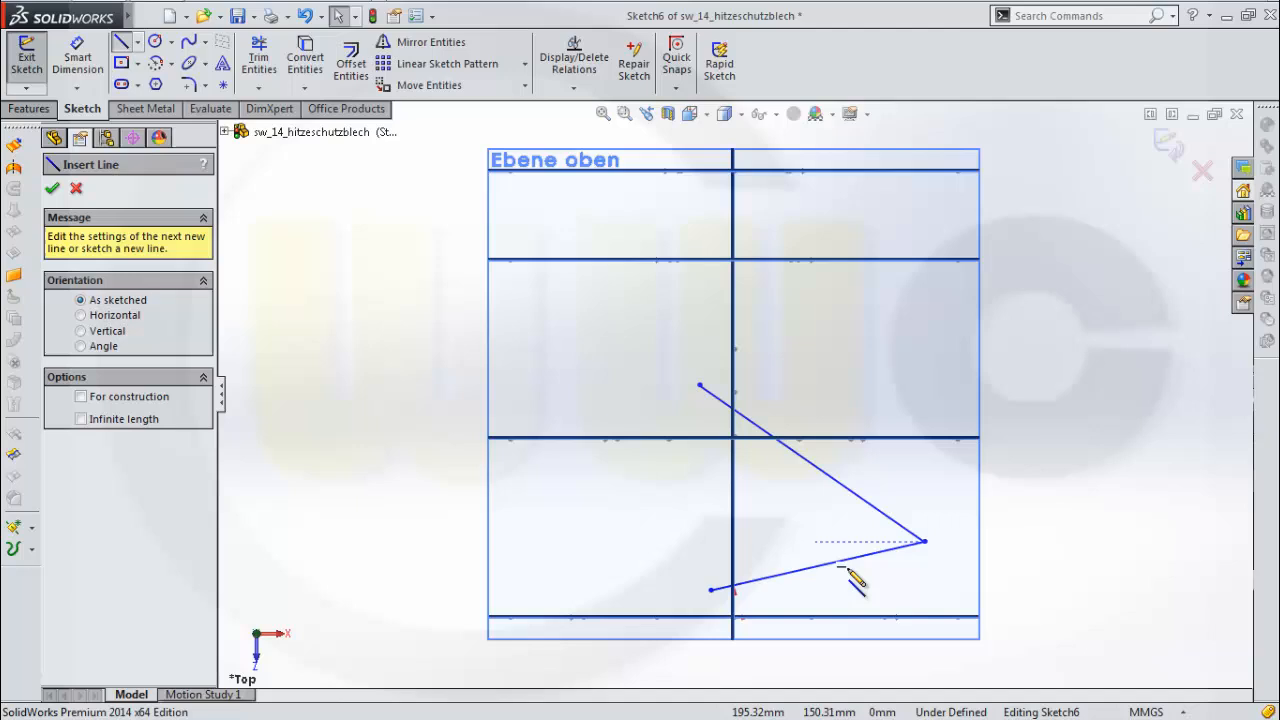
{"action": "left_click", "coordinate": [924, 541]}
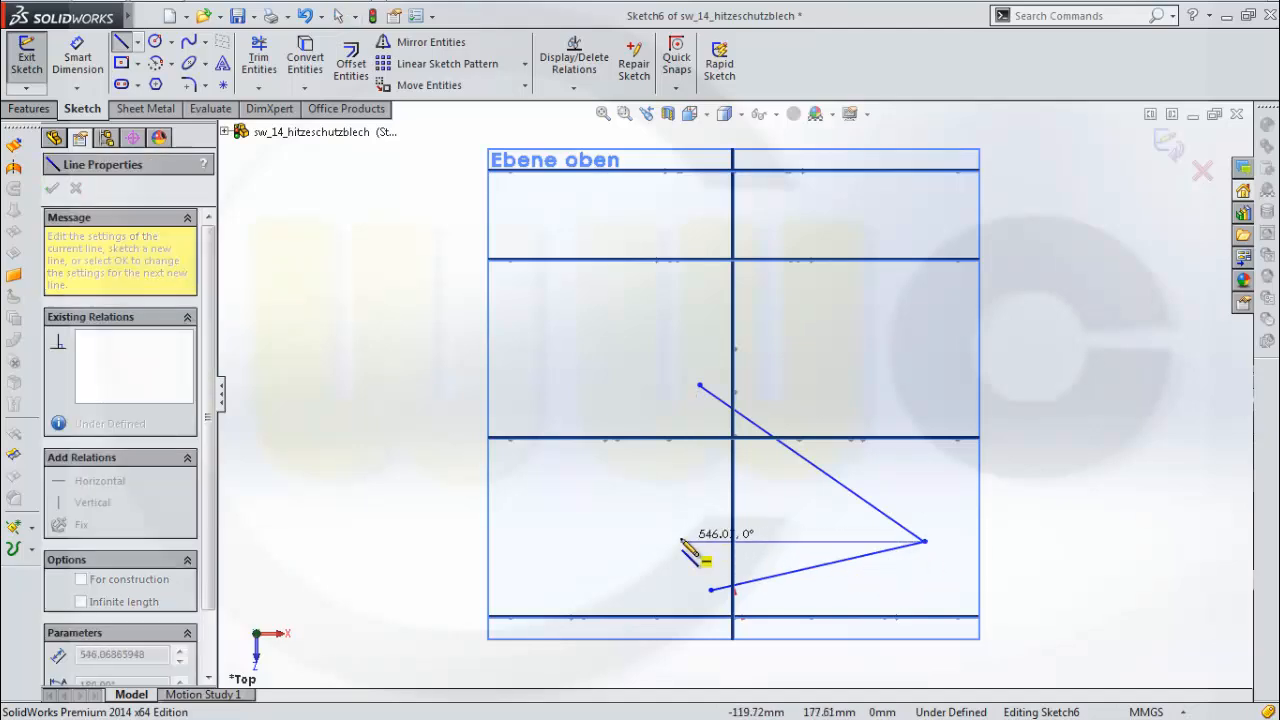
{"action": "left_click", "coordinate": [681, 541]}
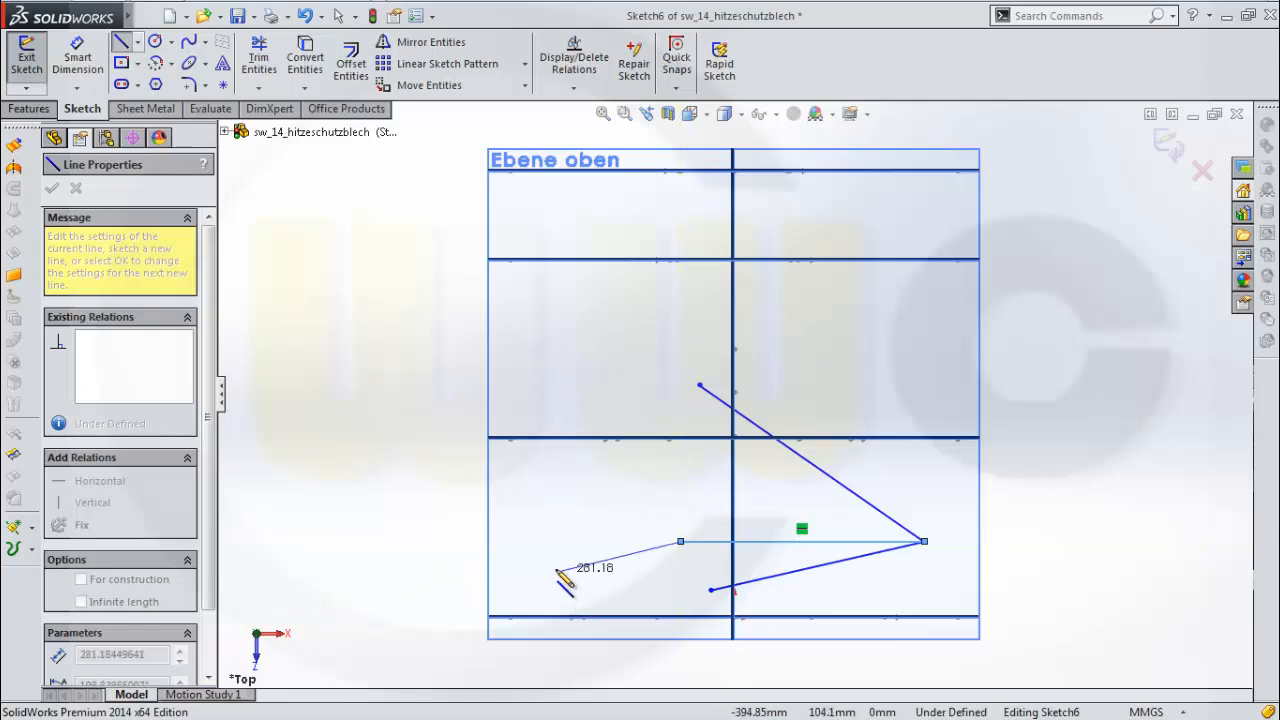
{"action": "key", "text": "Escape"}
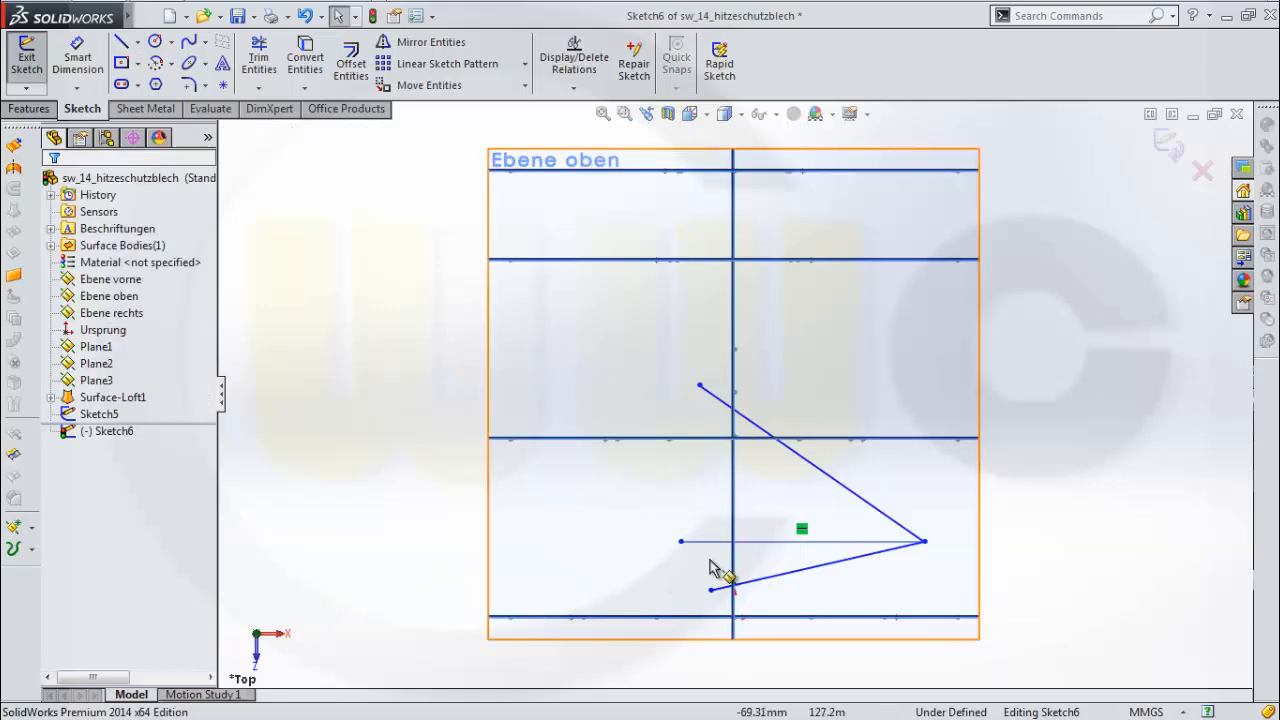
{"action": "left_click", "coordinate": [716, 546]}
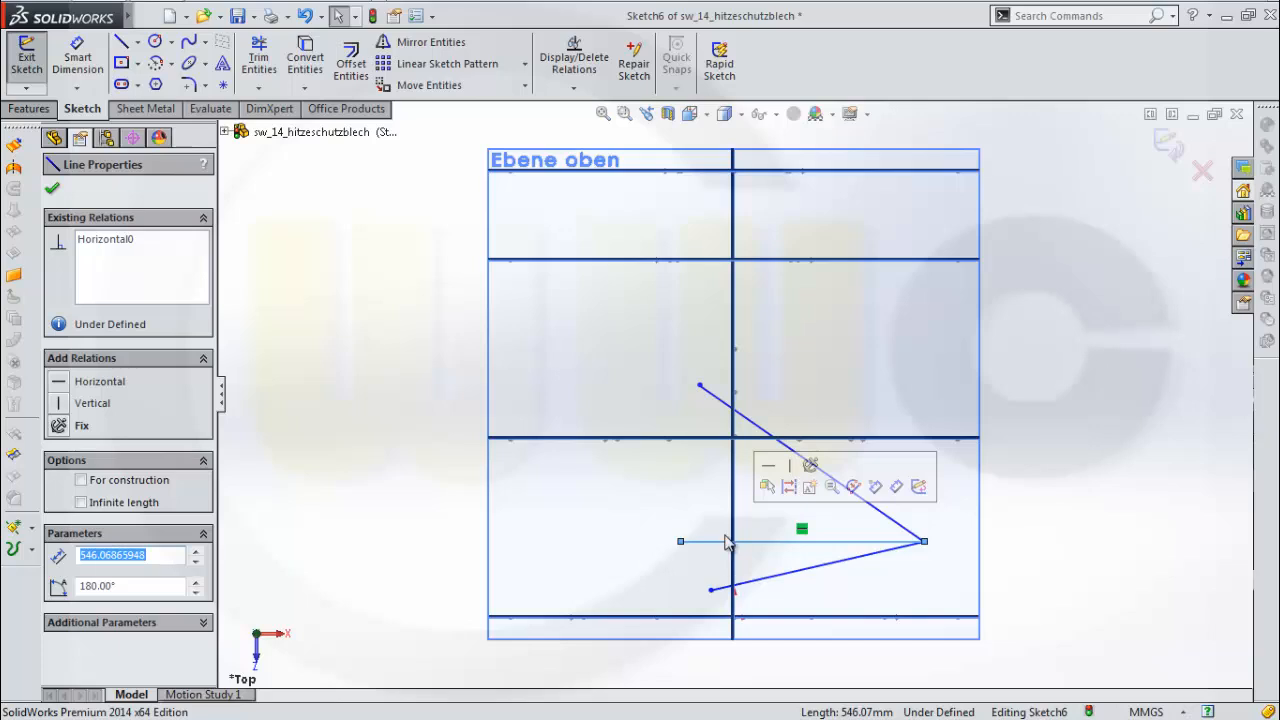
{"action": "left_click", "coordinate": [789, 487]}
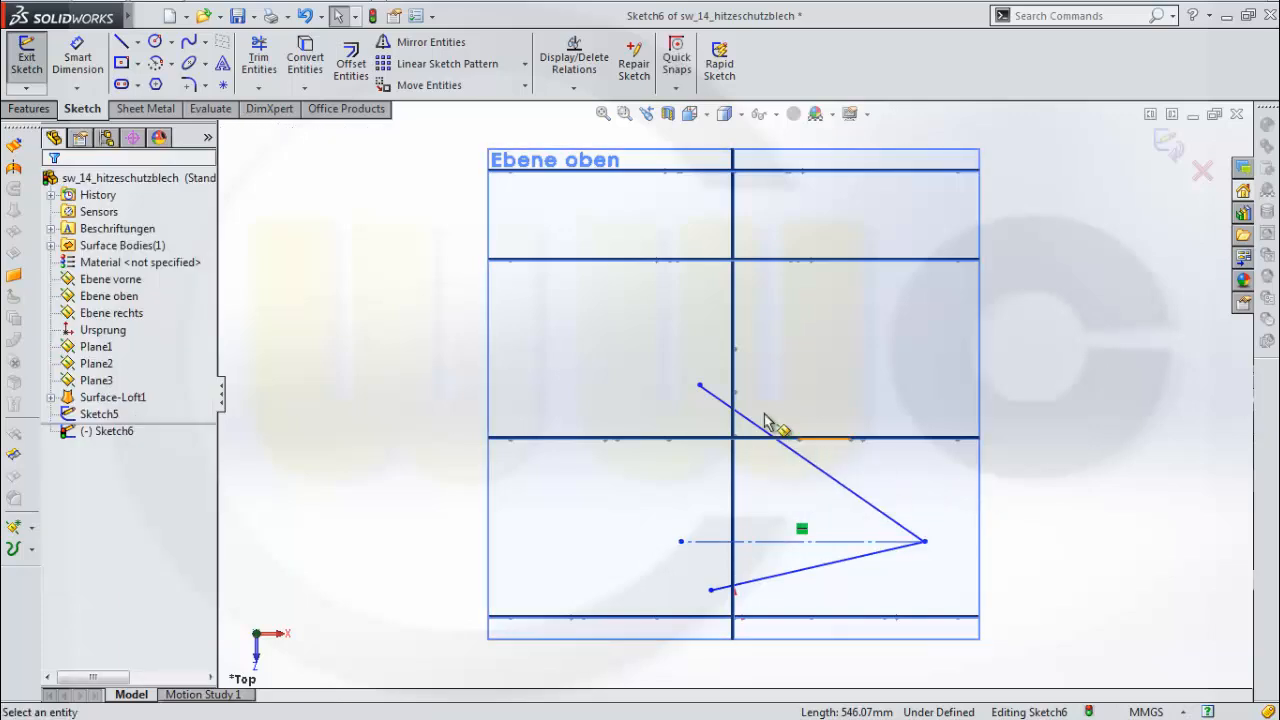
Dimension the angle between the V's lower line and the horizontal construction line as 20°
{"action": "left_click", "coordinate": [77, 57]}
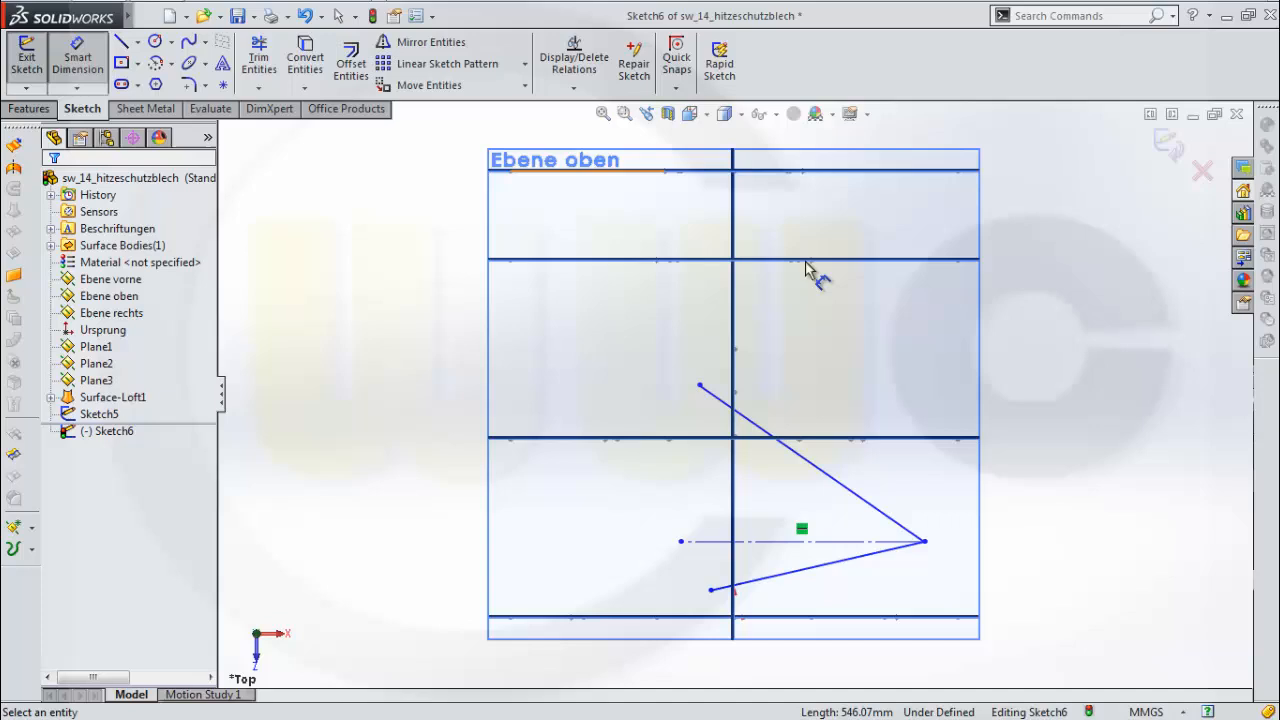
{"action": "left_click", "coordinate": [812, 566]}
{"action": "left_click", "coordinate": [795, 542]}
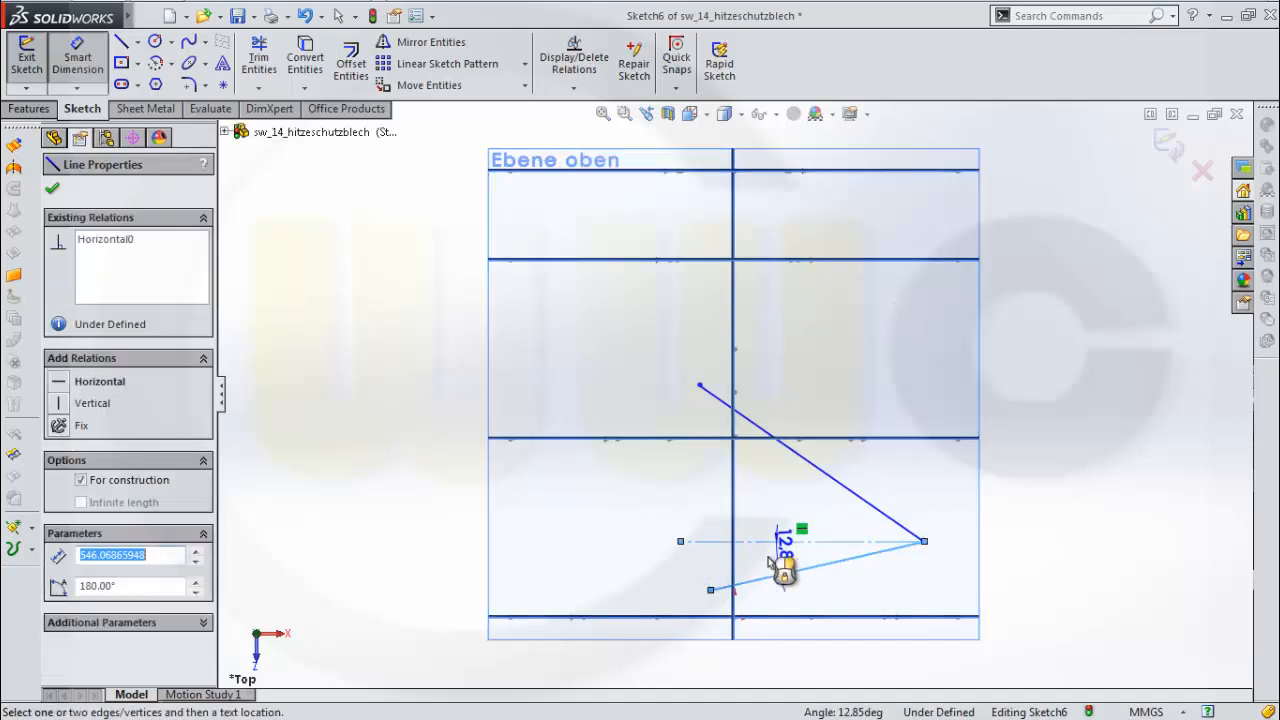
{"action": "left_click", "coordinate": [775, 562]}
{"action": "type", "text": "20"}
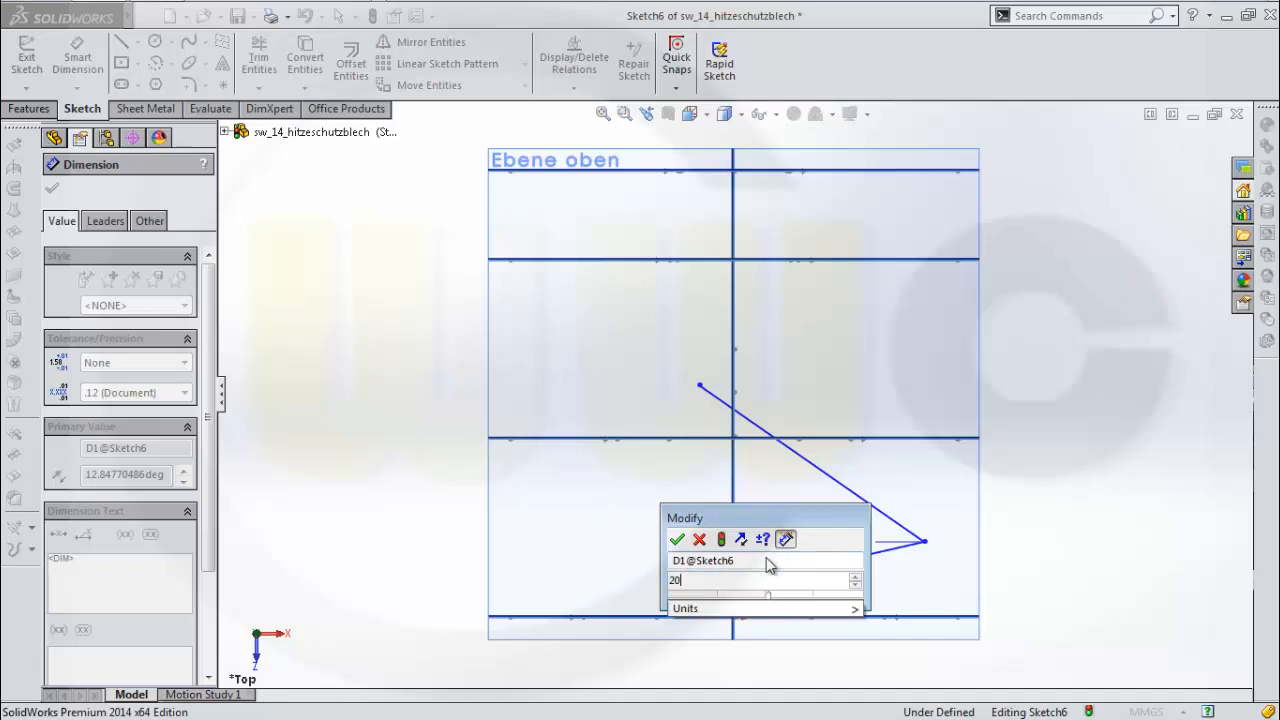
{"action": "key", "text": "Return"}
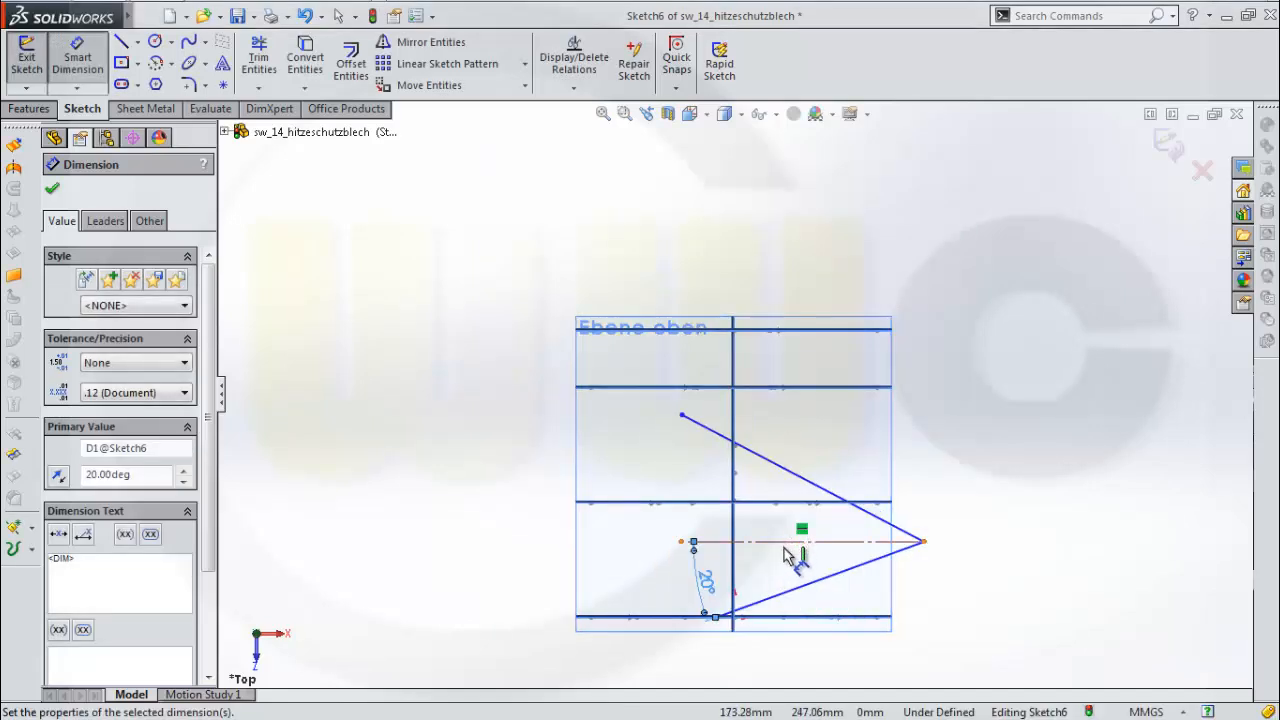
Dimension the angle between the V's upper line and the horizontal construction line as 20°
{"action": "left_click", "coordinate": [786, 542]}
{"action": "left_click", "coordinate": [812, 484]}
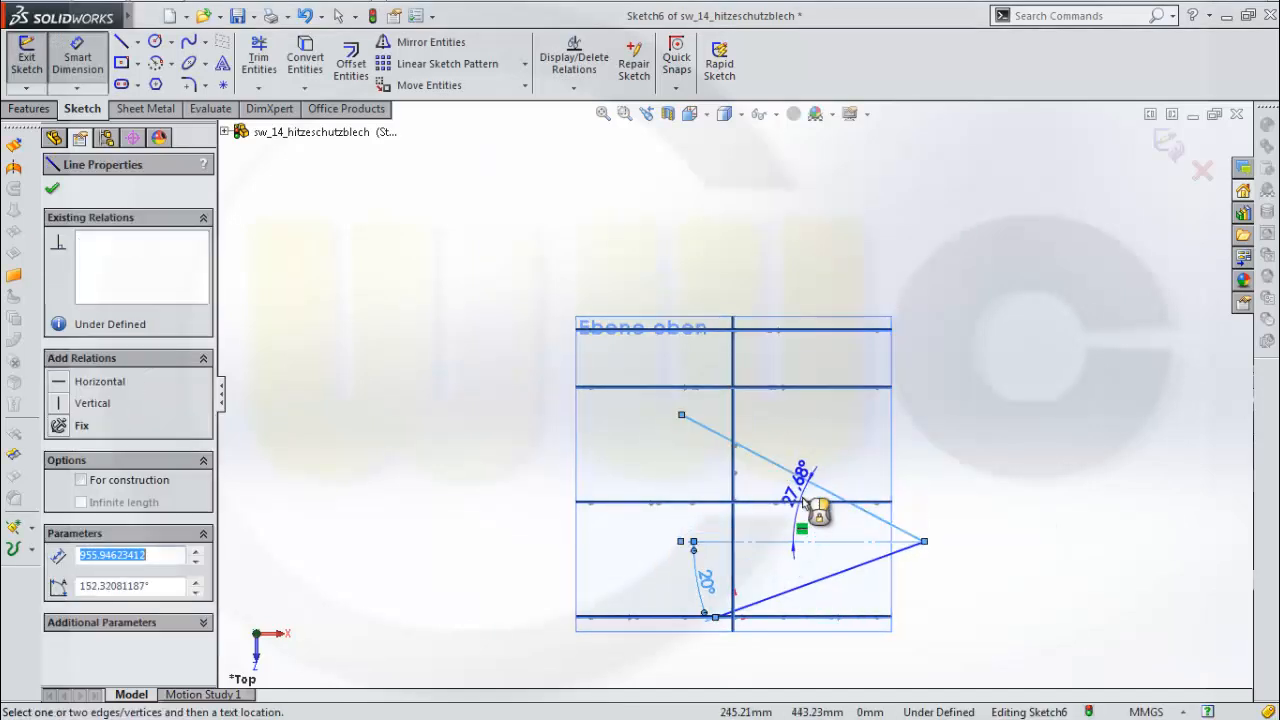
{"action": "left_click", "coordinate": [795, 533]}
{"action": "type", "text": "20"}
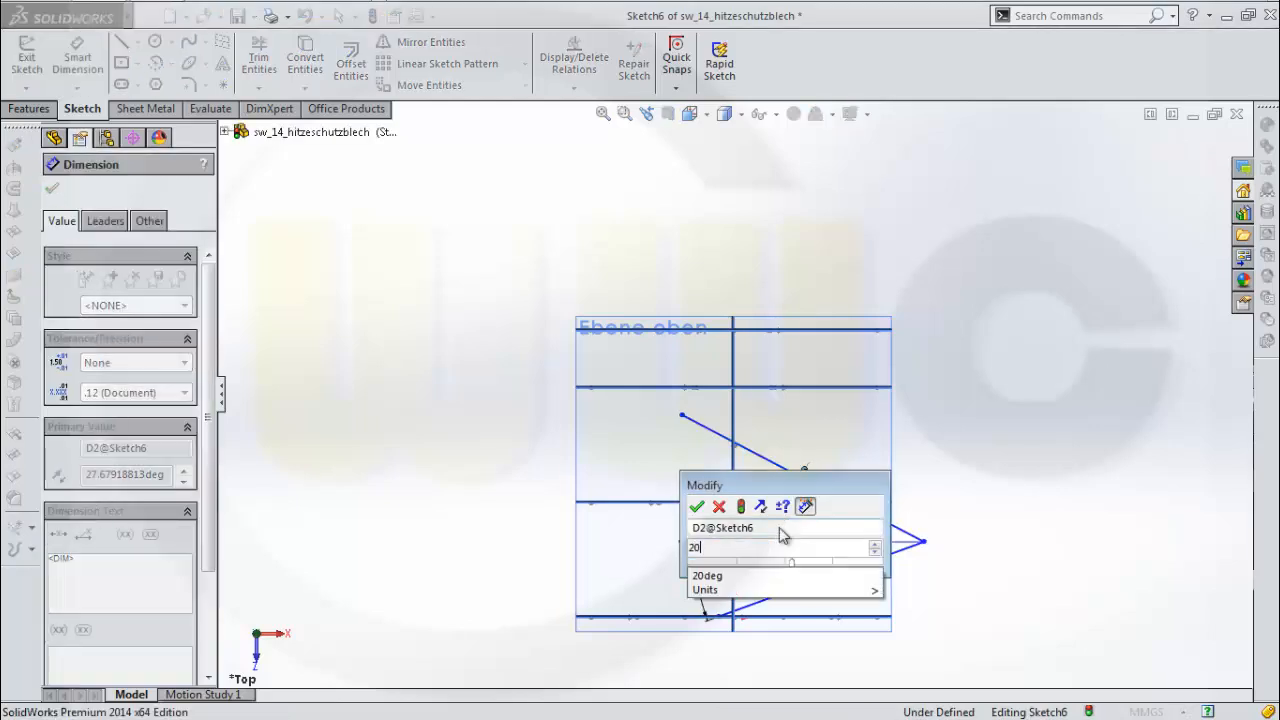
{"action": "key", "text": "Return"}
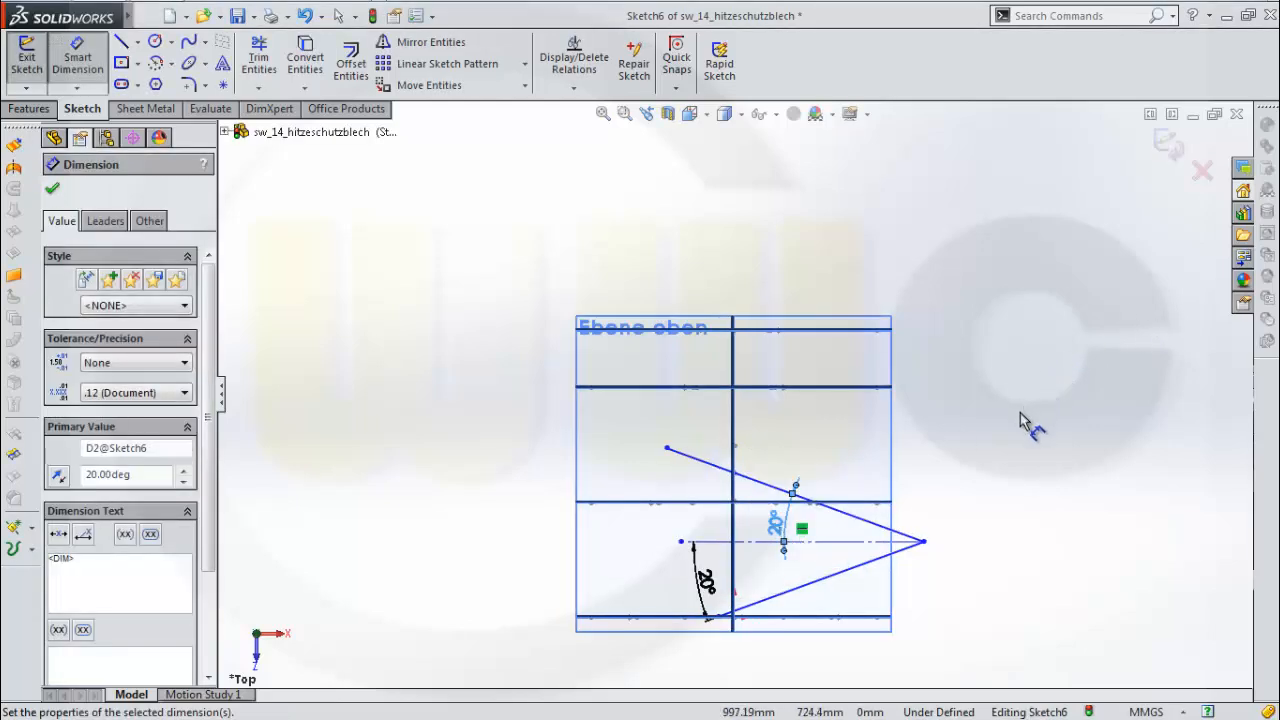
Fillet the V's vertex between its upper and lower lines with a 40 mm radius
{"action": "left_click", "coordinate": [189, 85]}
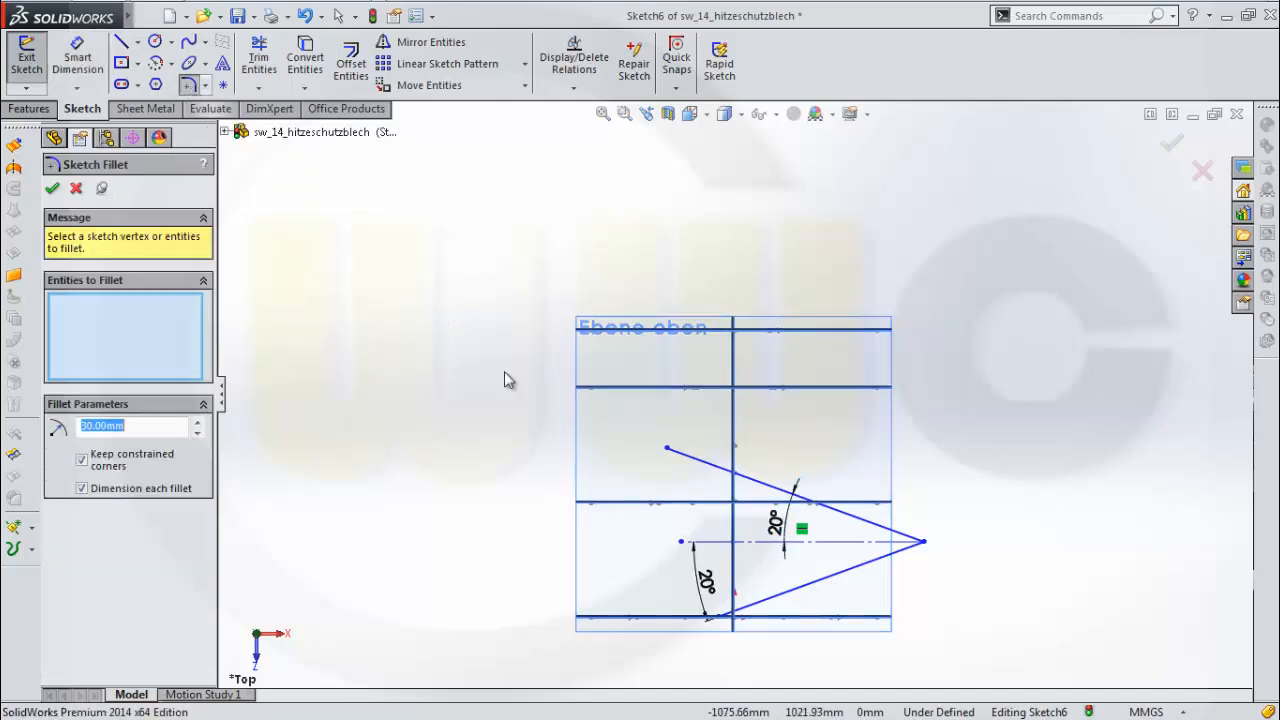
{"action": "left_click", "coordinate": [877, 532]}
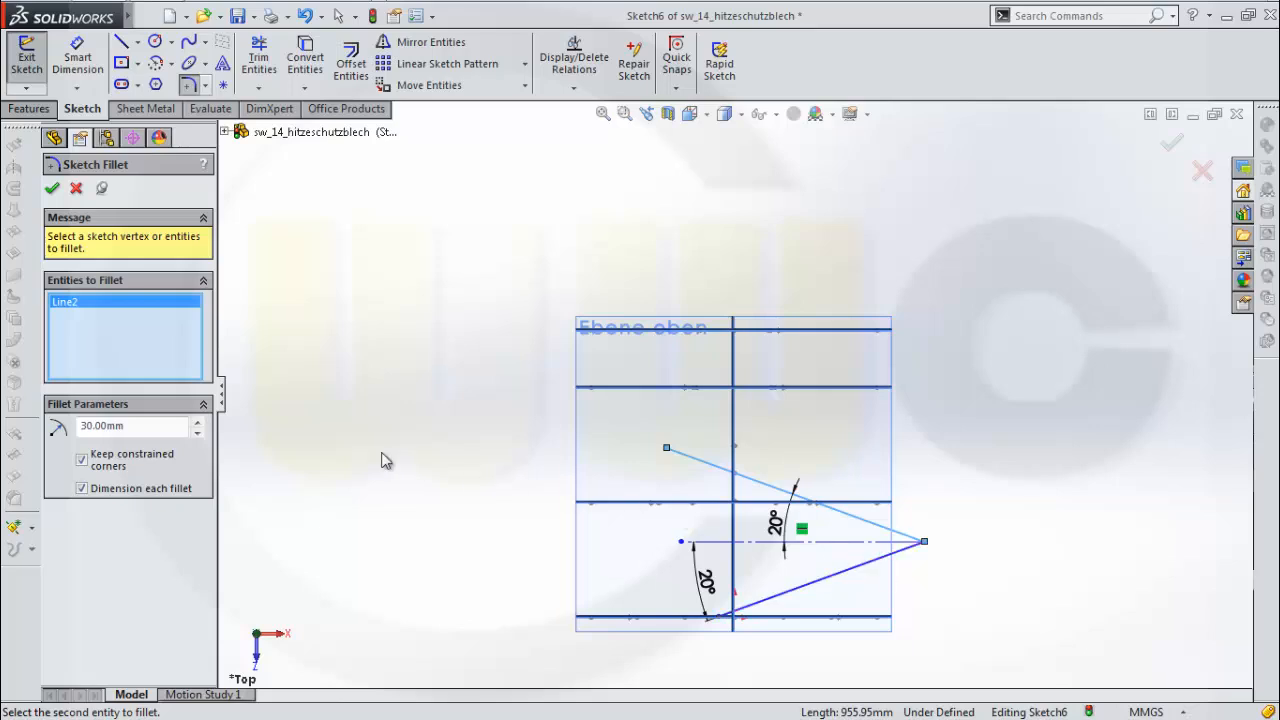
{"action": "left_click_drag", "start_coordinate": [152, 425], "coordinate": [17, 418]}
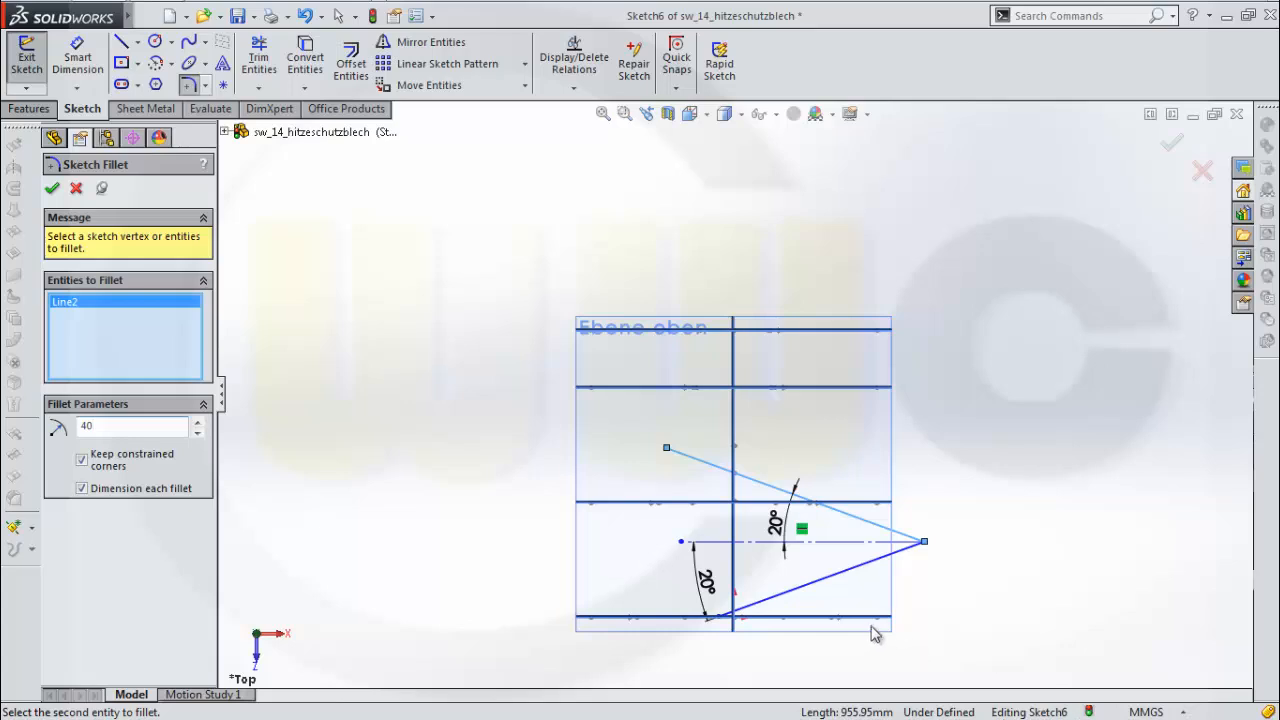
{"action": "key", "text": "Return"}
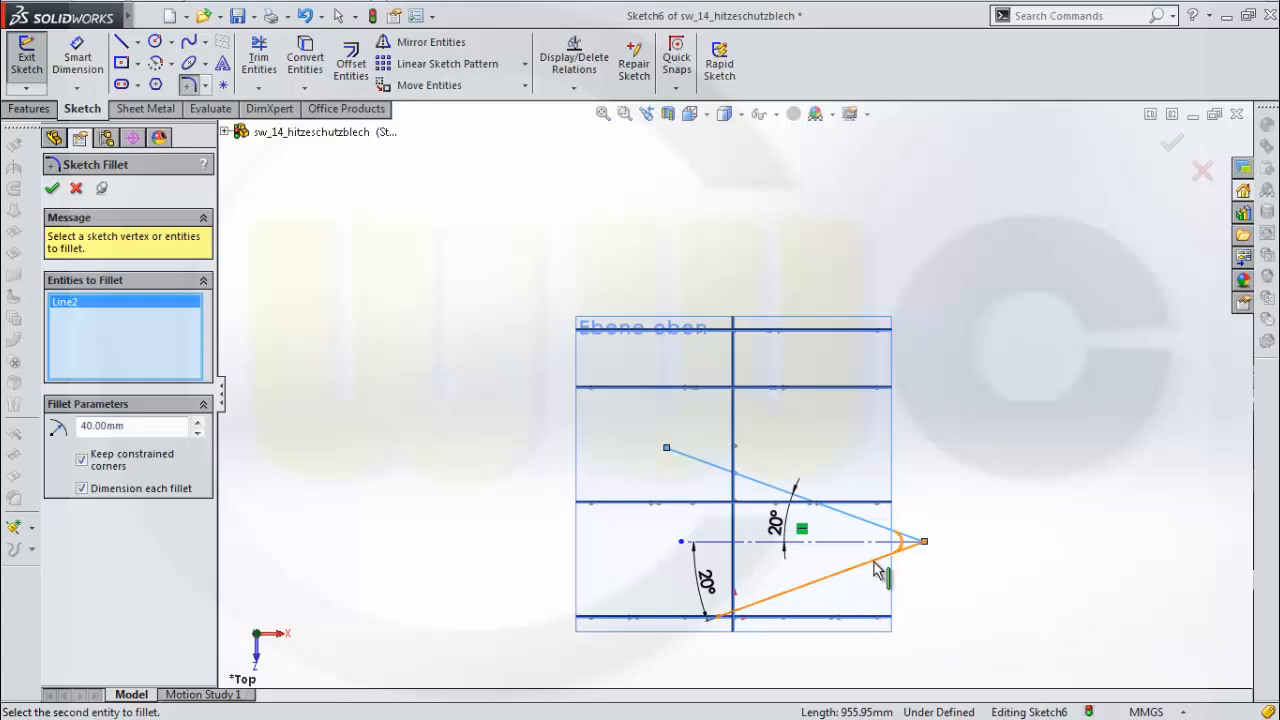
{"action": "left_click", "coordinate": [875, 565]}
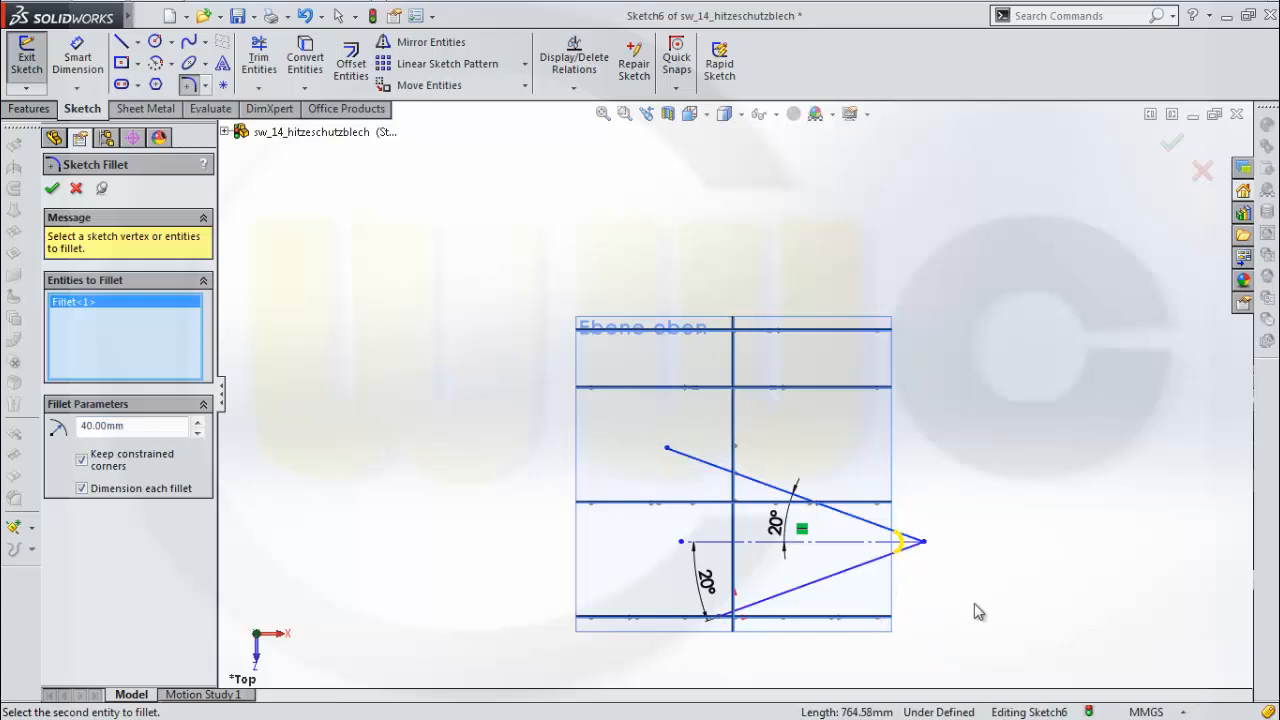
{"action": "left_click", "coordinate": [53, 189]}
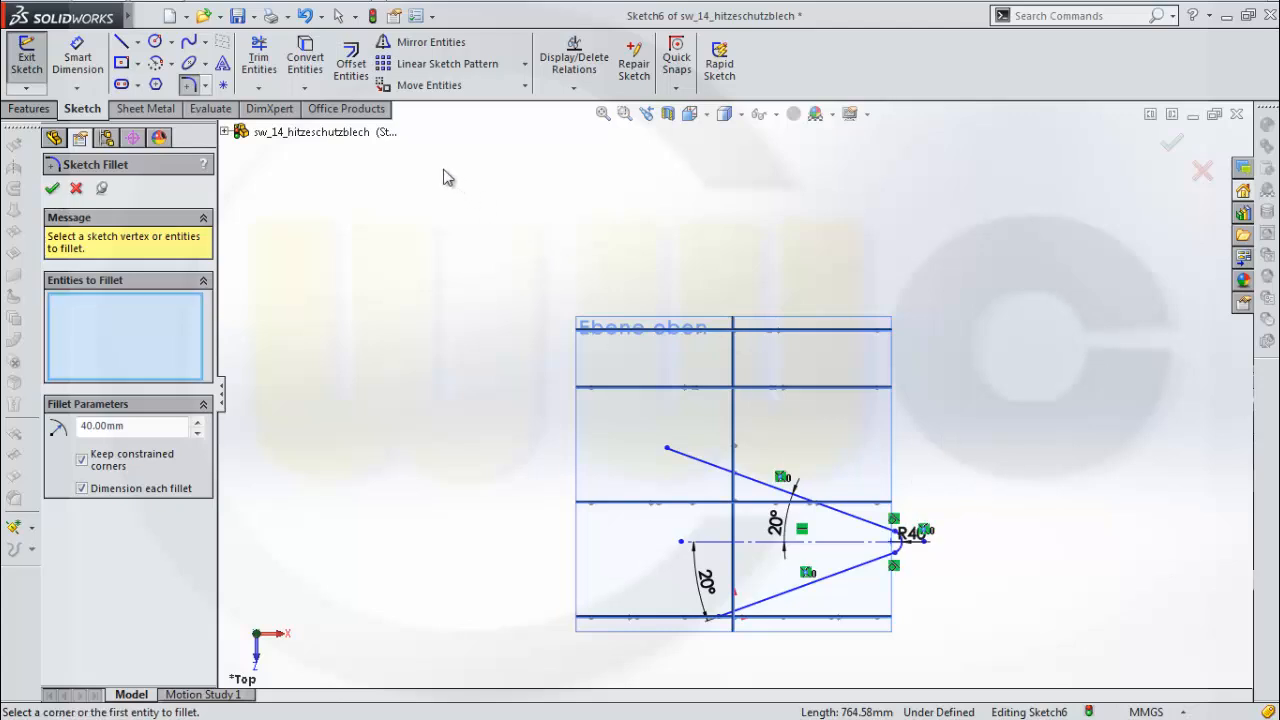
{"action": "left_click", "coordinate": [574, 88]}
{"action": "left_click", "coordinate": [580, 123]}
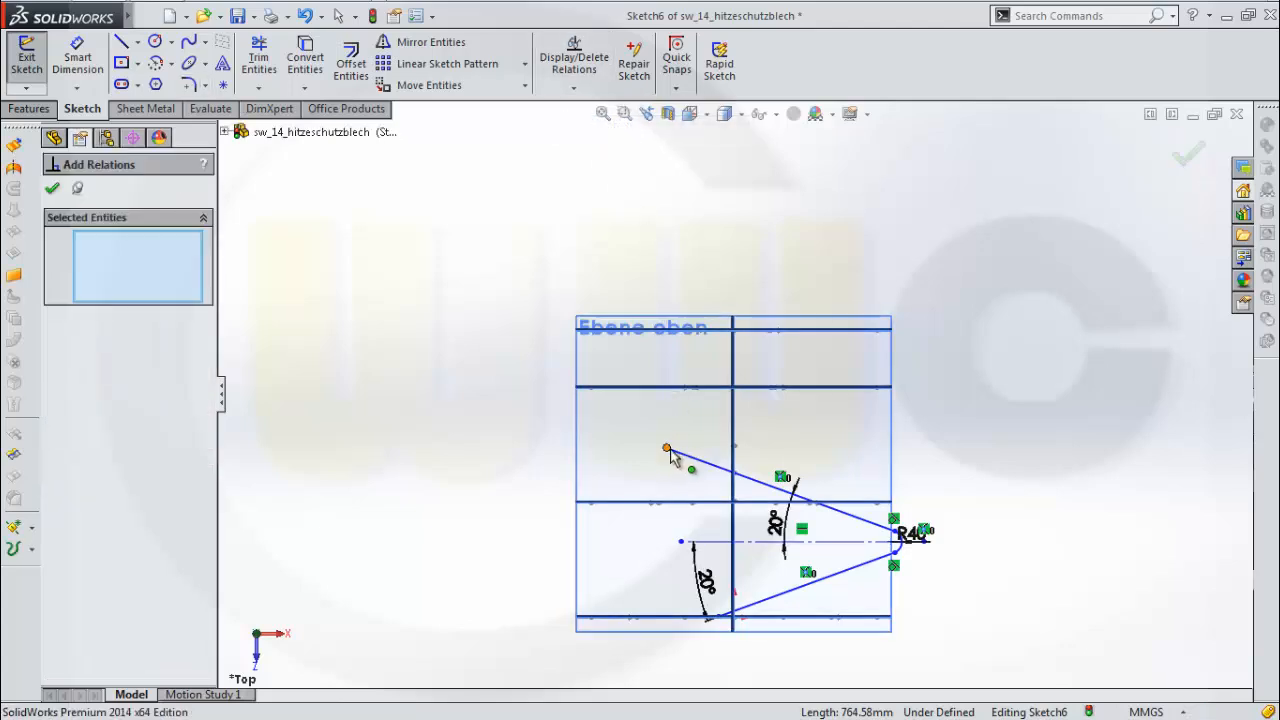
{"action": "left_click", "coordinate": [668, 447]}
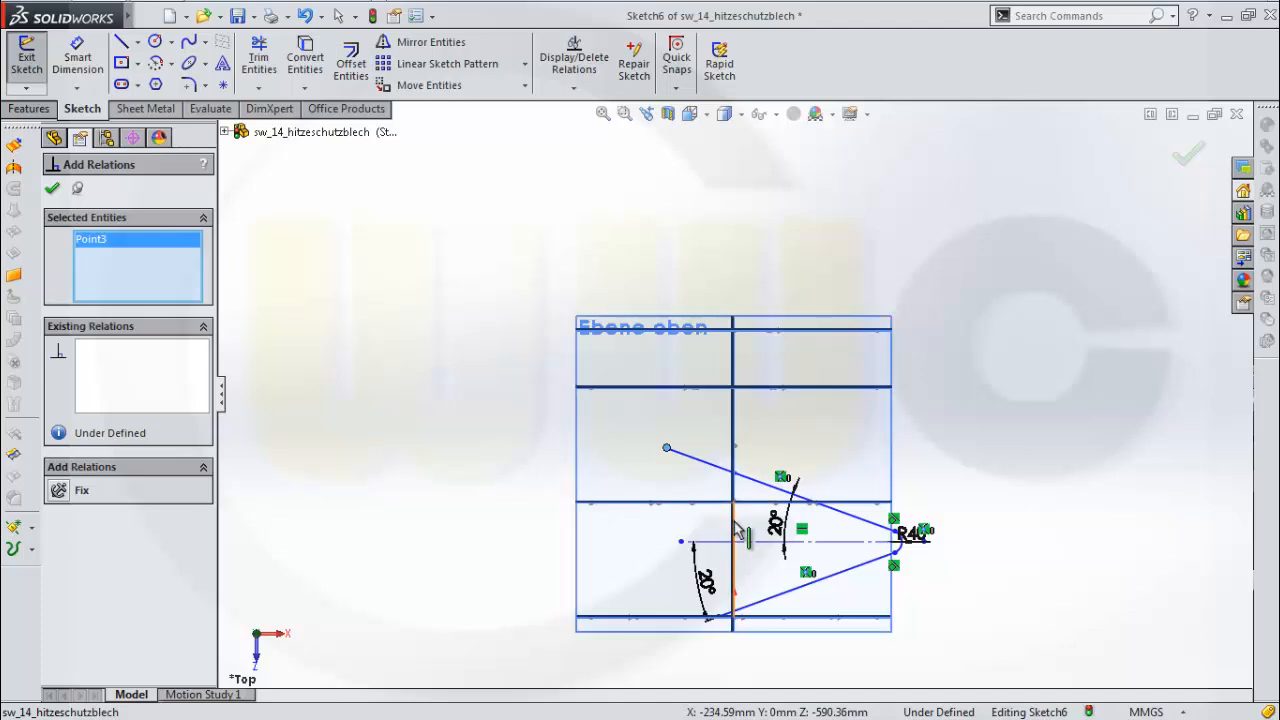
{"action": "scroll", "coordinate": [745, 450], "scroll_direction": "down", "scroll_amount": 5}
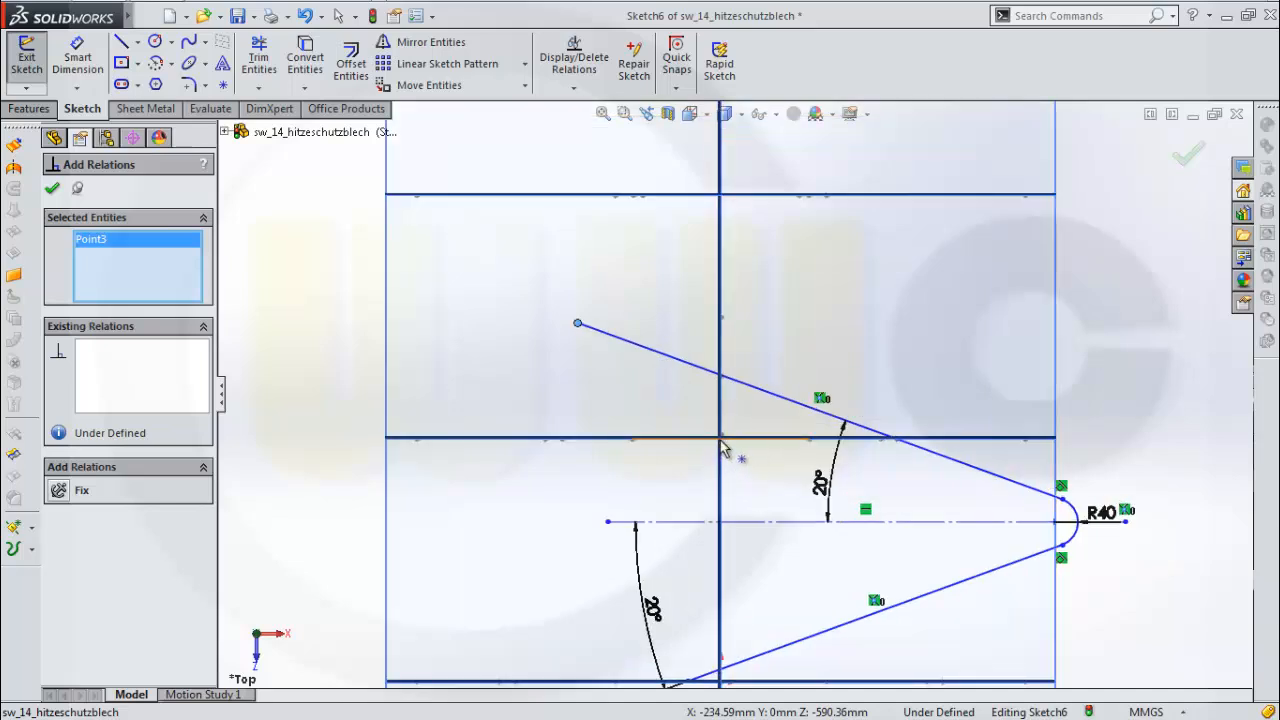
{"action": "left_click", "coordinate": [722, 441]}
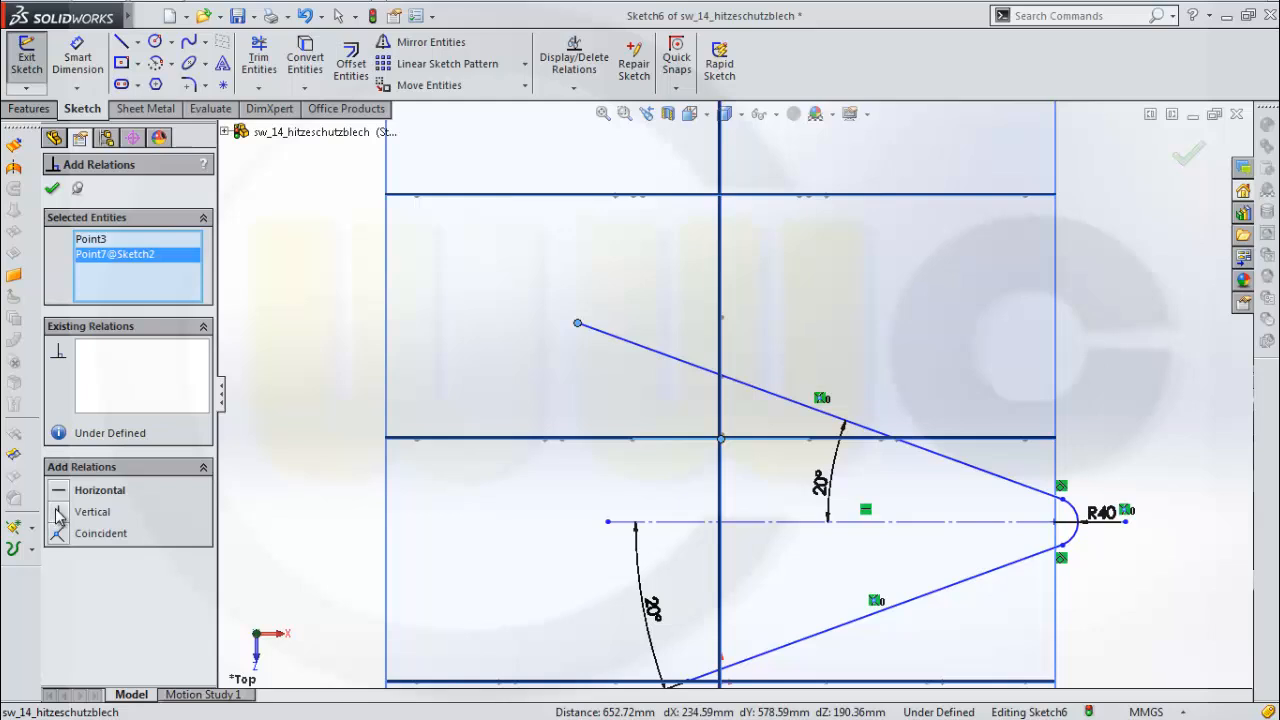
{"action": "key", "text": "Escape"}
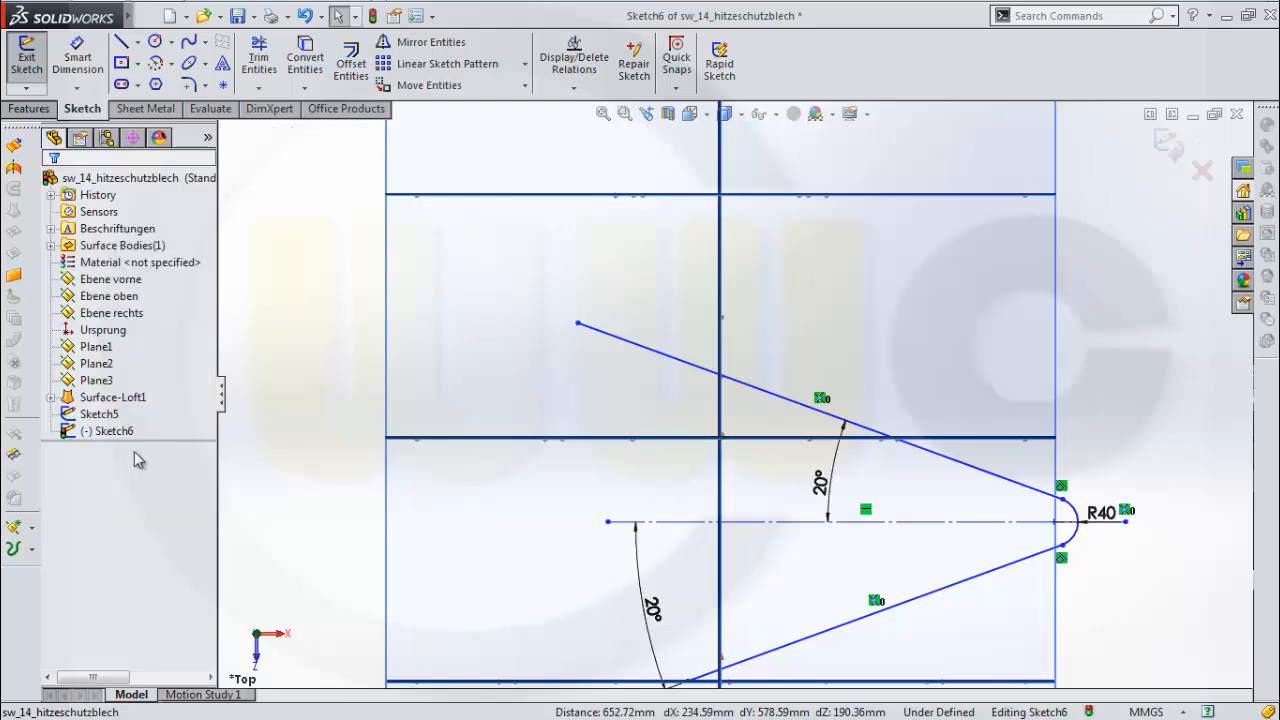
Add a coincident relation between the free endpoint of the V's upper line and the Ebene rechts plane
{"action": "left_click", "coordinate": [577, 92]}
{"action": "left_click", "coordinate": [577, 89]}
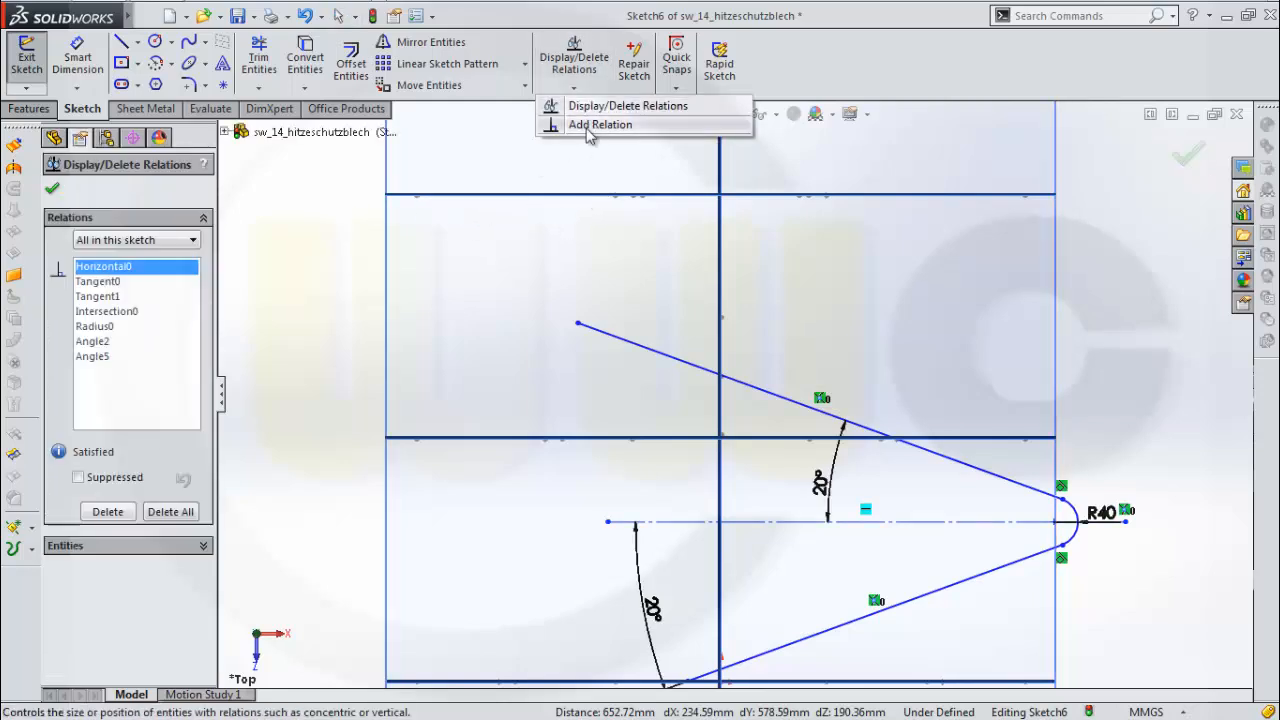
{"action": "left_click", "coordinate": [591, 126]}
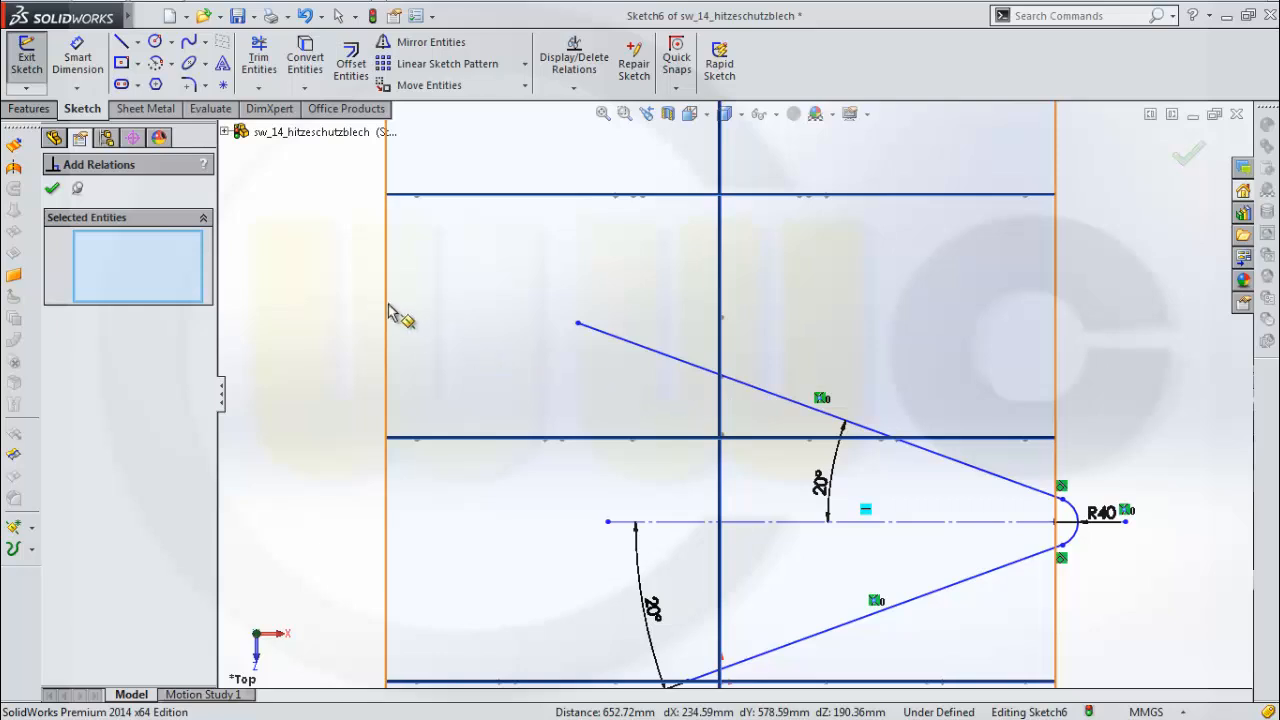
{"action": "left_click", "coordinate": [226, 132]}
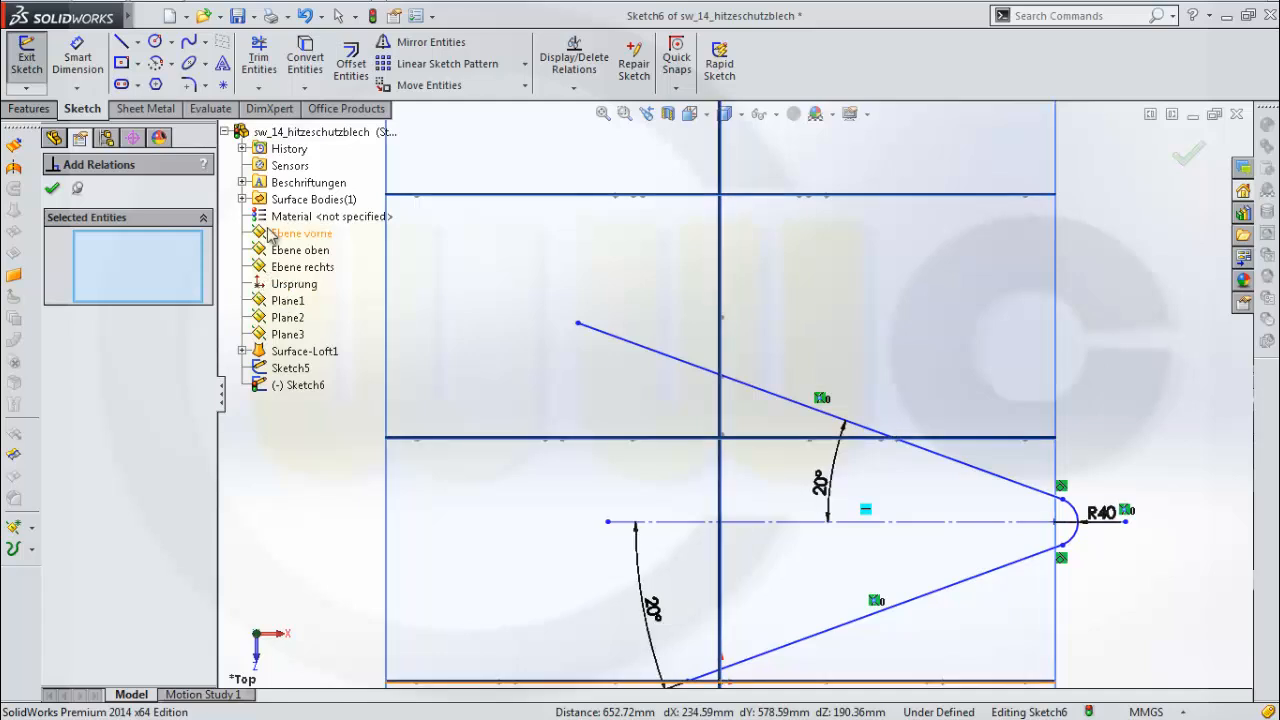
{"action": "left_click", "coordinate": [300, 268]}
{"action": "left_click", "coordinate": [577, 325]}
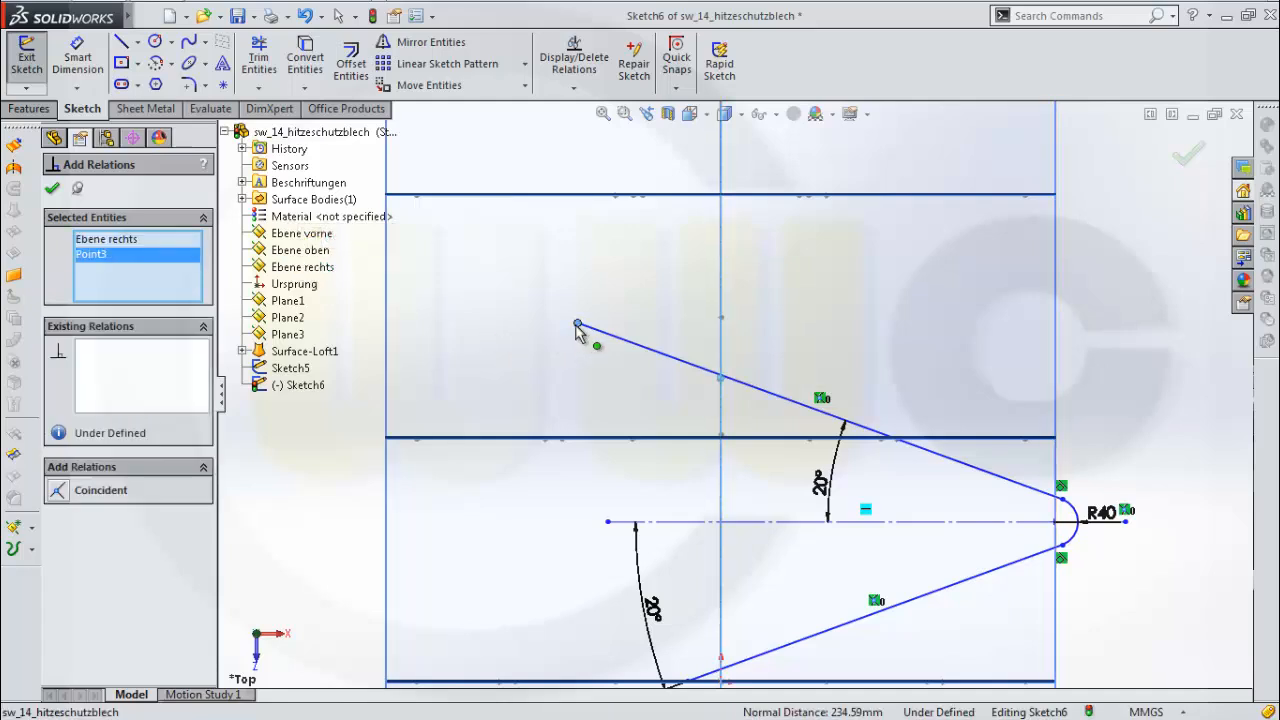
{"action": "left_click", "coordinate": [57, 492]}
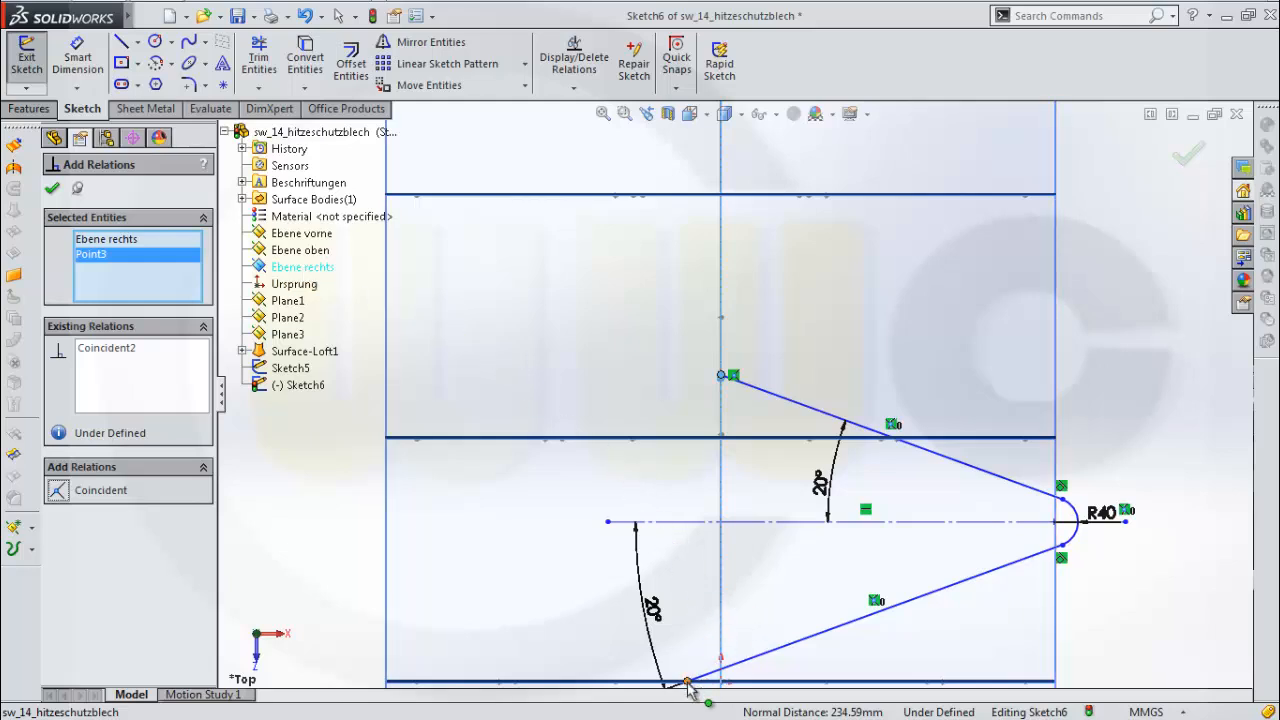
Add a coincident relation between the free endpoint of the V's lower line and the Ebene rechts plane
{"action": "left_click", "coordinate": [687, 681]}
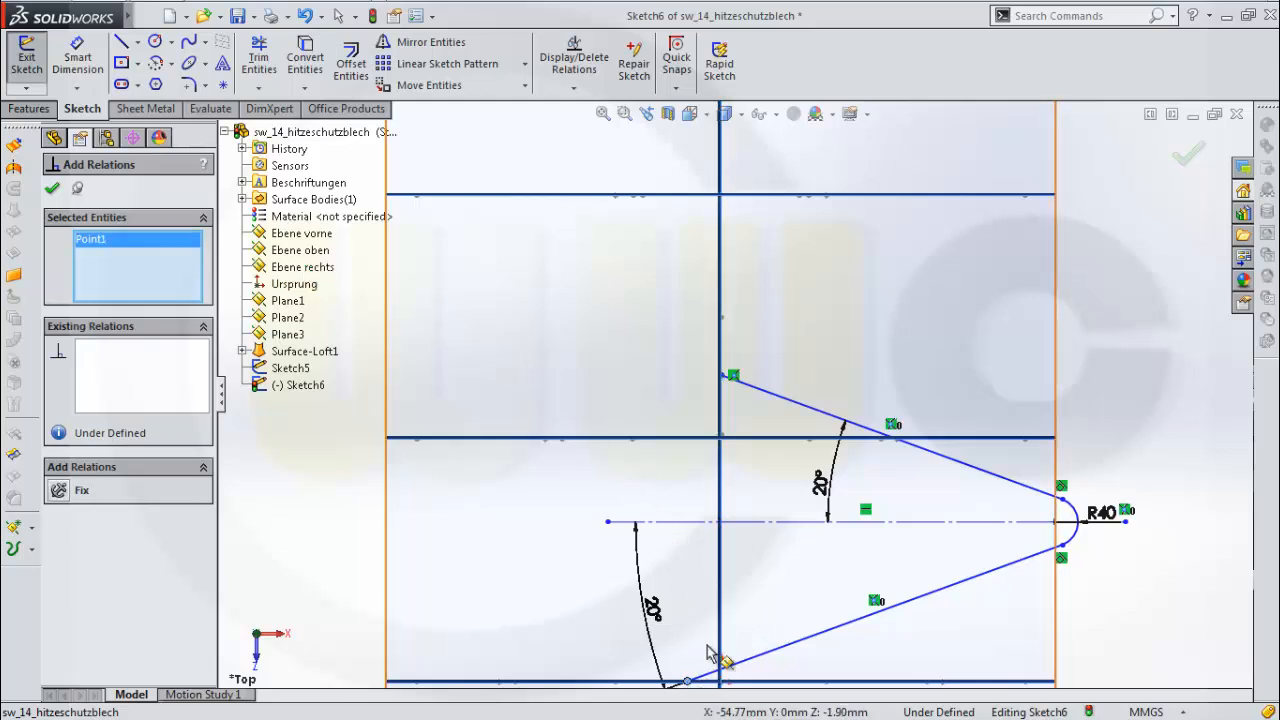
{"action": "left_click", "coordinate": [310, 268]}
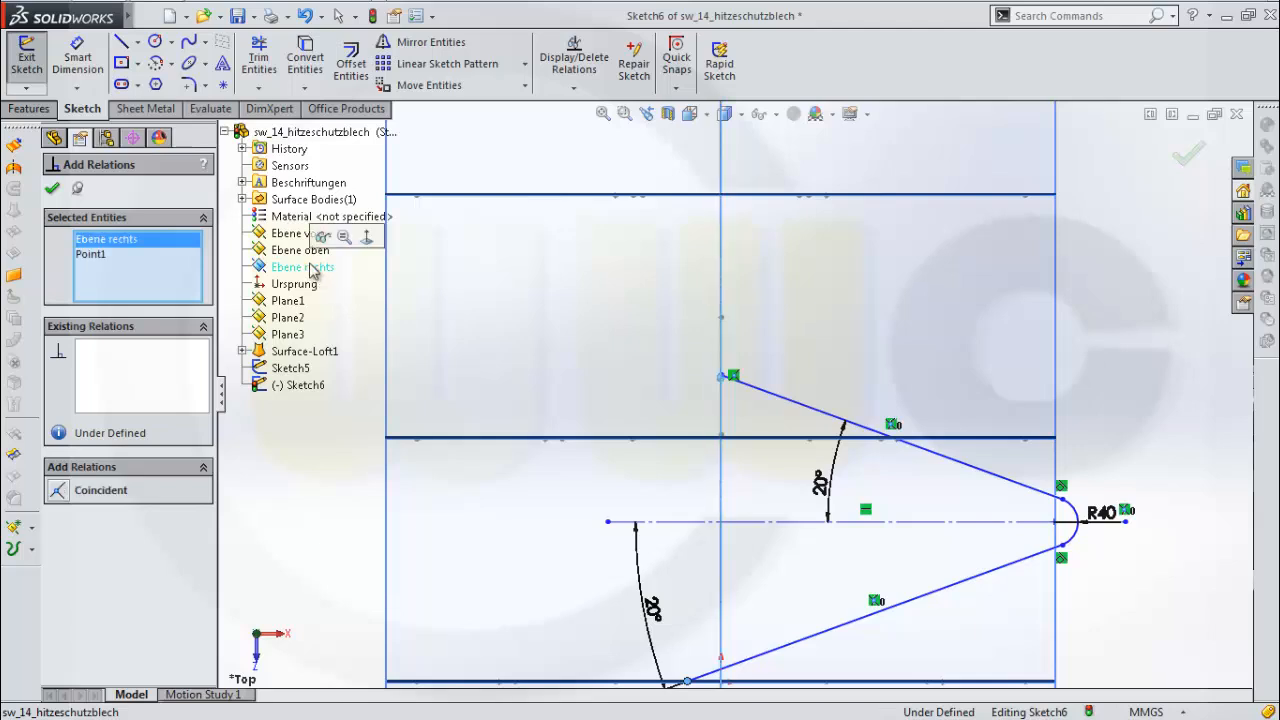
{"action": "left_click", "coordinate": [60, 494]}
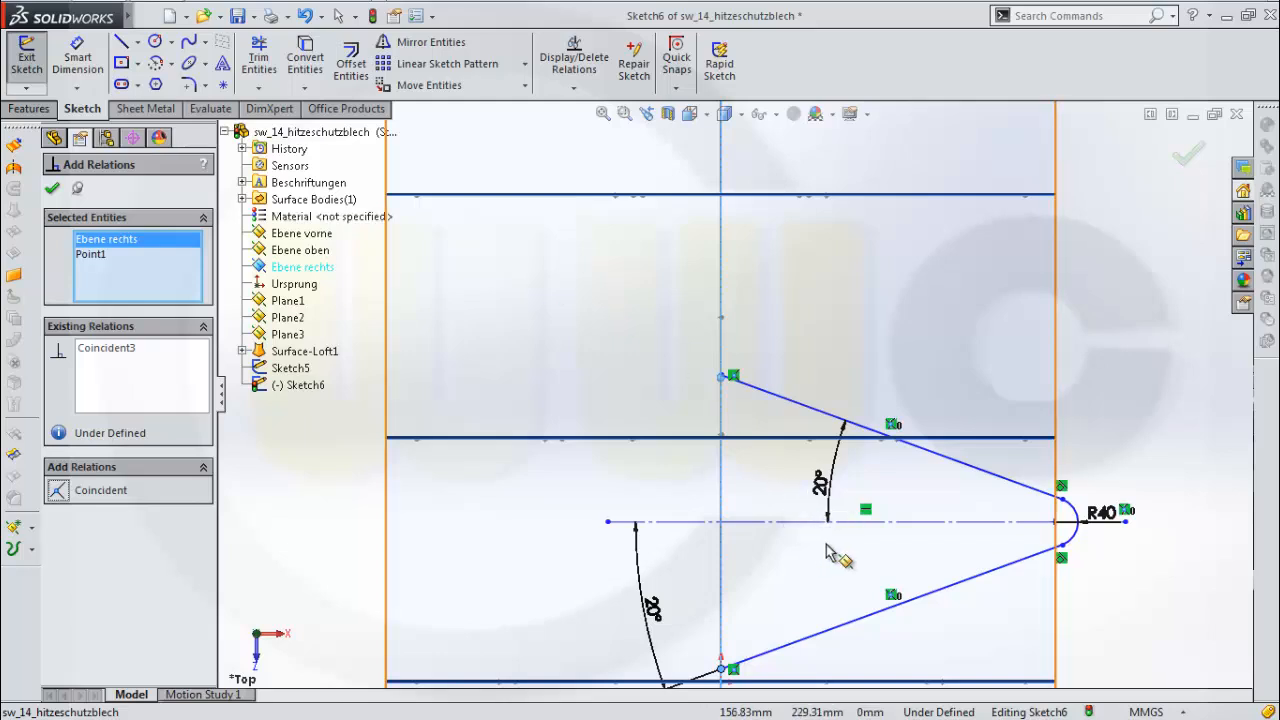
Dimension the horizontal distance between the origin and the fillet arc's centre point as 450 mm
{"action": "mouse_move", "coordinate": [851, 551]}
{"action": "middle_mouse_down", "text": "ctrl"}
{"action": "mouse_move", "coordinate": [814, 471]}
{"action": "mouse_move", "coordinate": [710, 404]}
{"action": "middle_mouse_up", "text": "ctrl"}
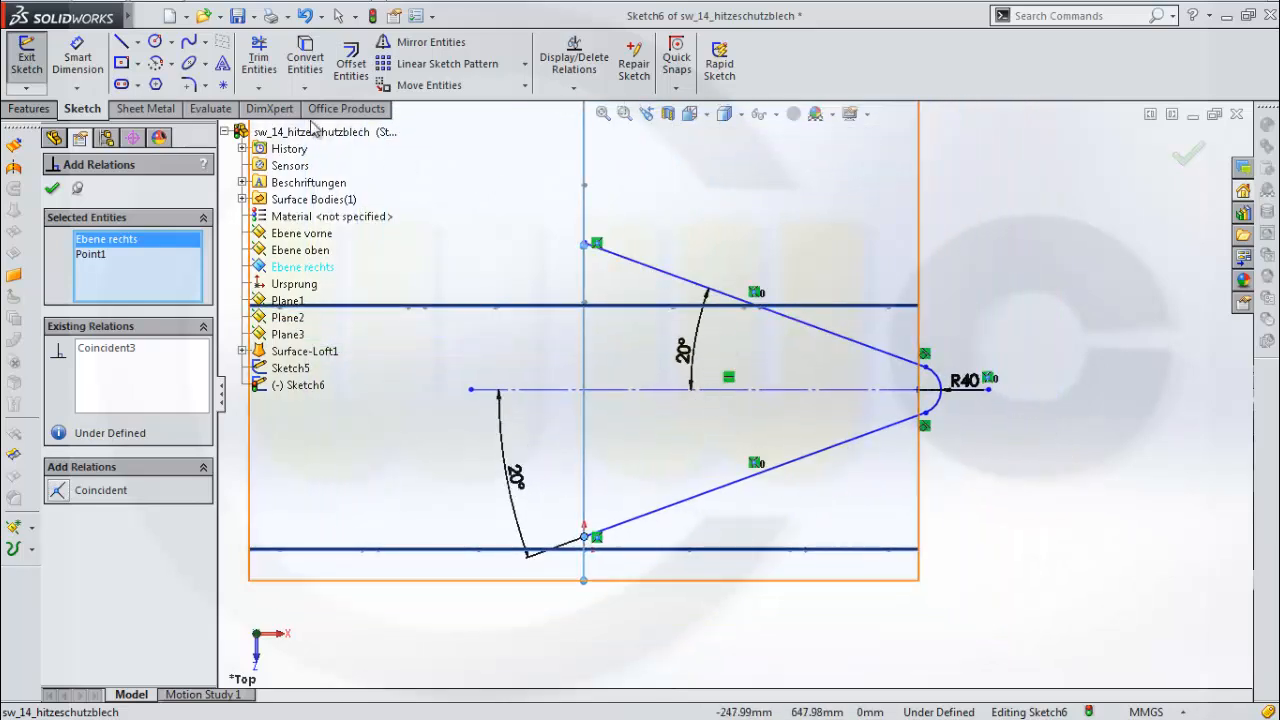
{"action": "left_click", "coordinate": [84, 62]}
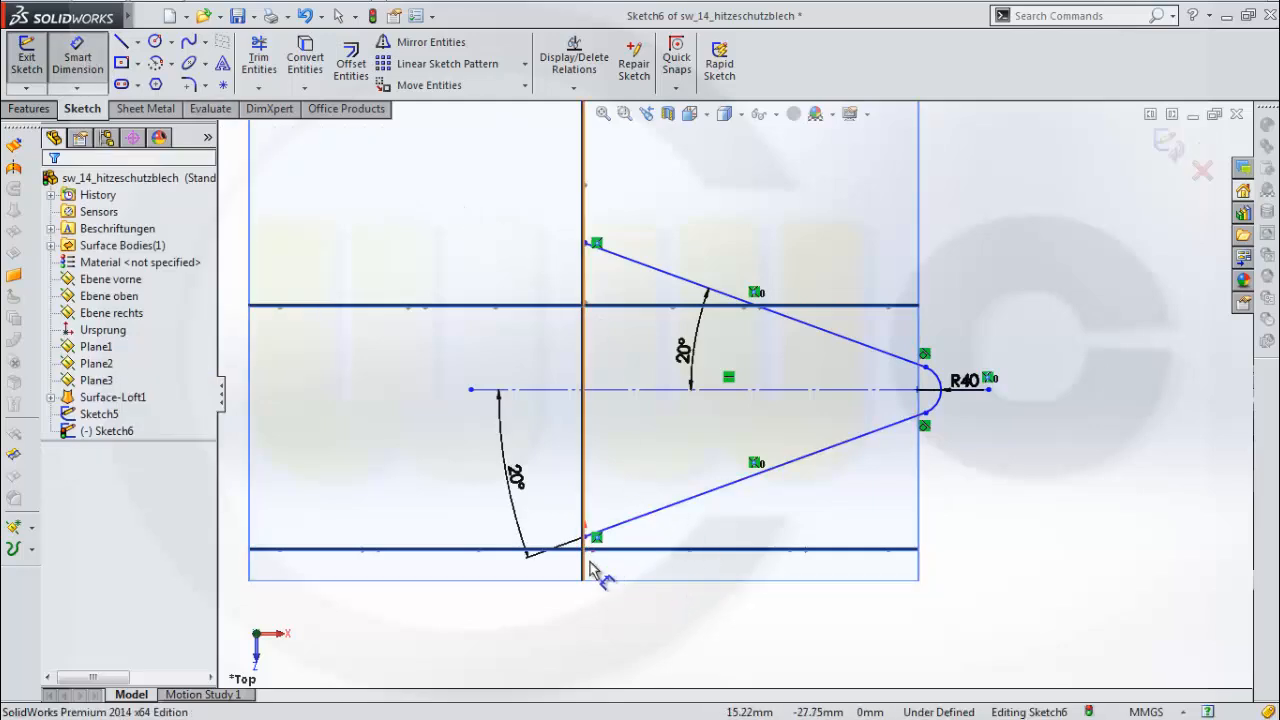
{"action": "left_click", "coordinate": [586, 550]}
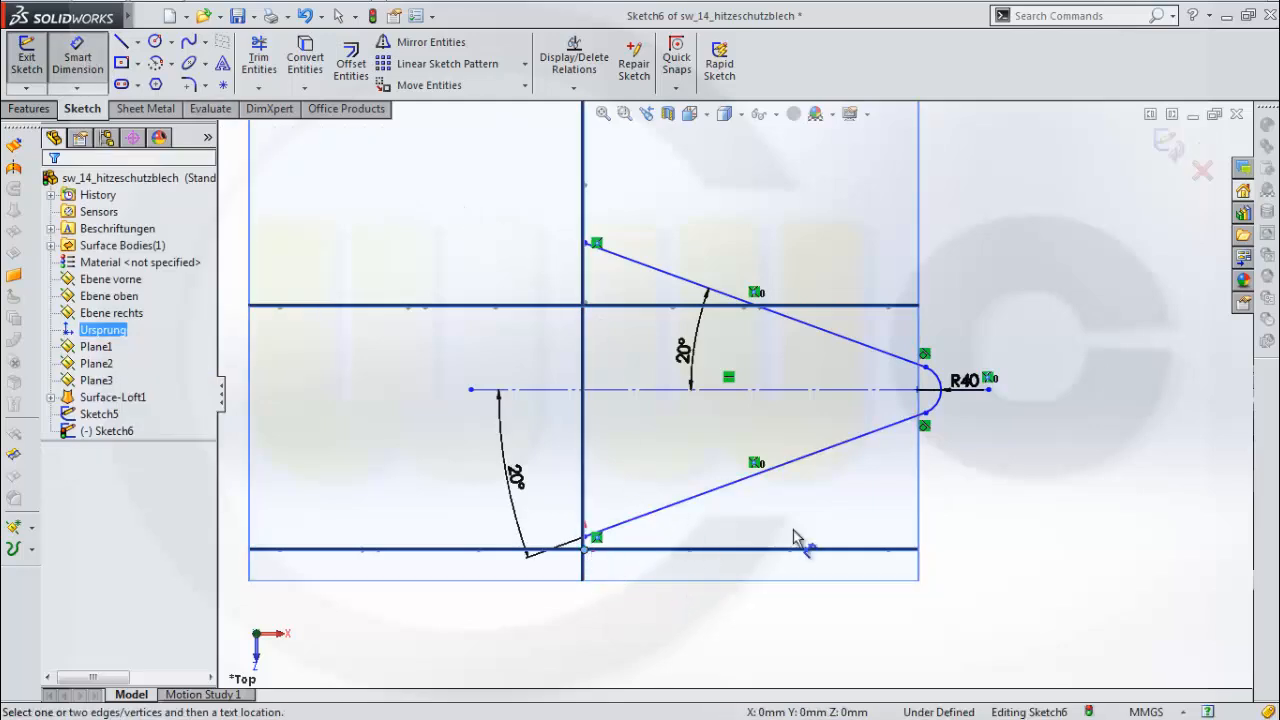
{"action": "left_click", "coordinate": [924, 399]}
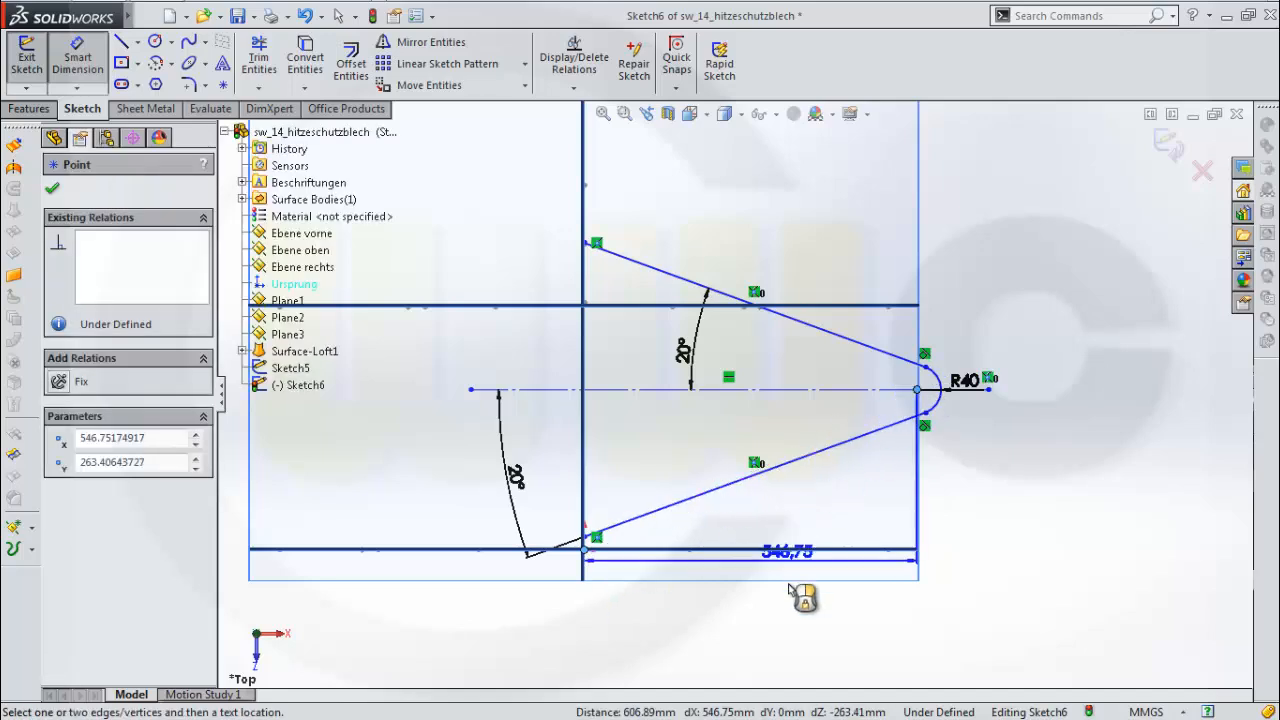
{"action": "left_click", "coordinate": [770, 628]}
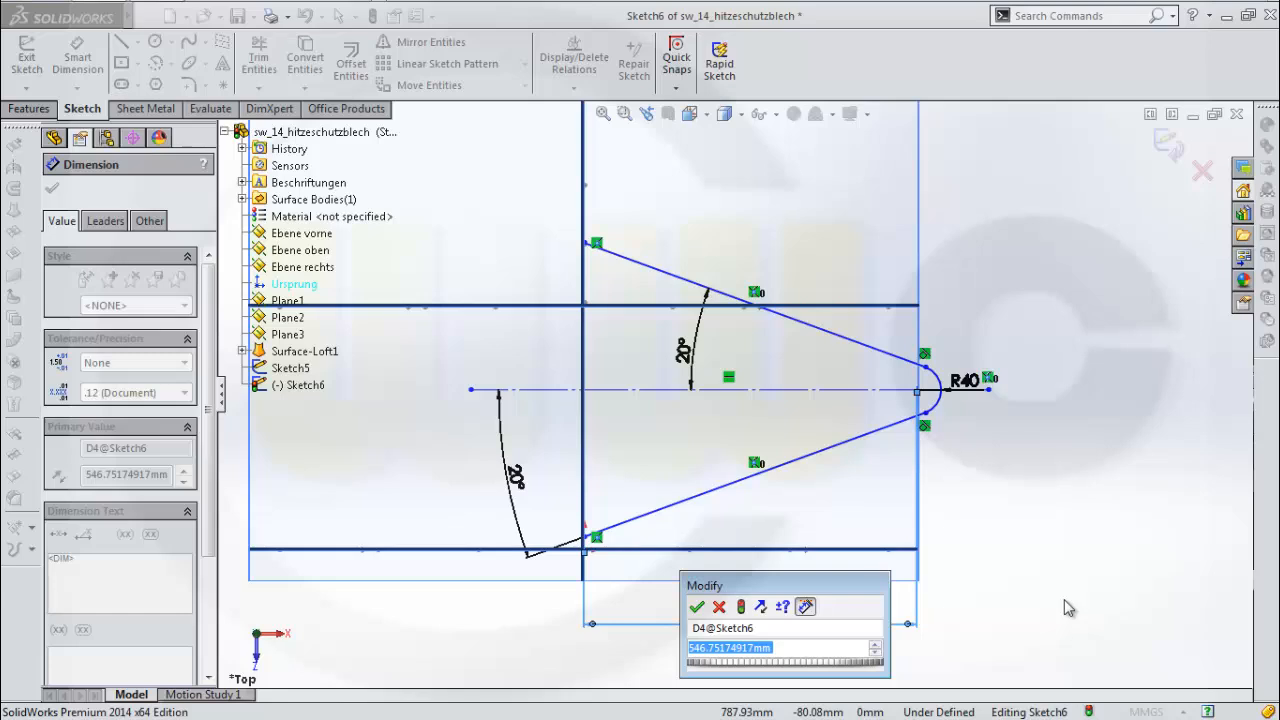
{"action": "type", "text": "450"}
{"action": "key", "text": "Return"}
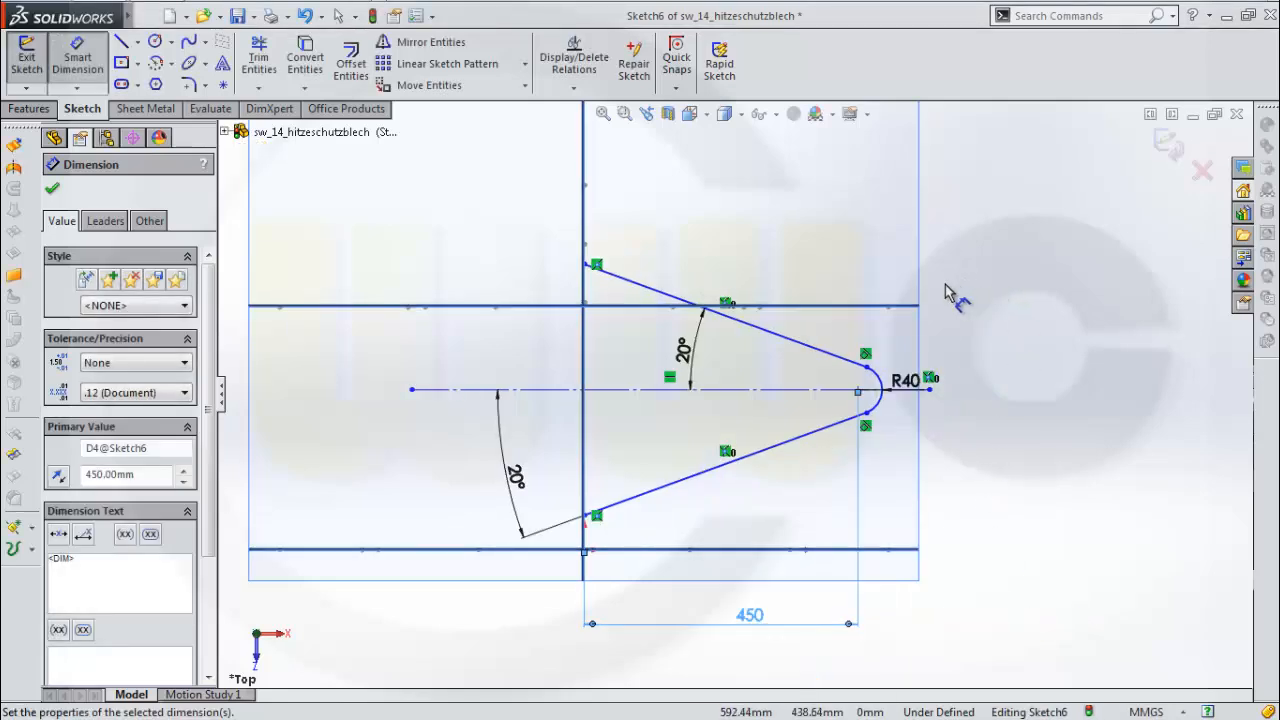
Dimension the vertical distance between the fillet arc's centre point and the origin as 200 mm, and exit the sketch
{"action": "left_click", "coordinate": [859, 391]}
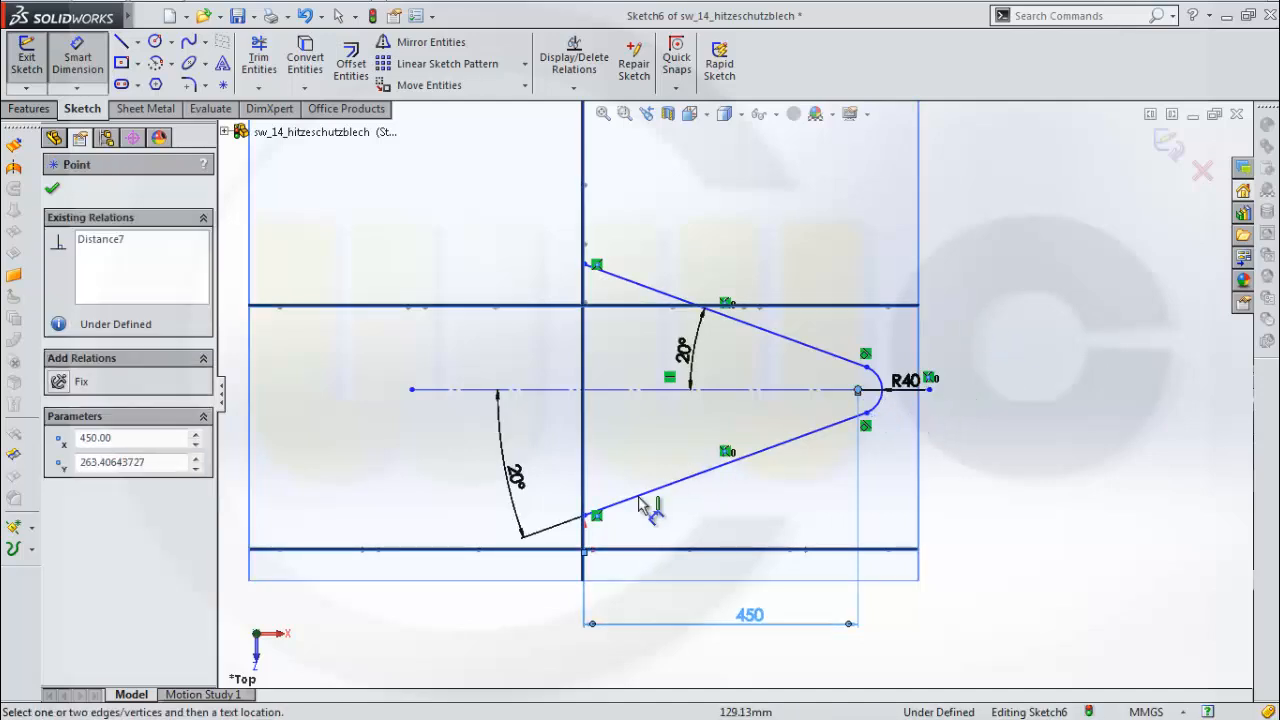
{"action": "left_click", "coordinate": [585, 550]}
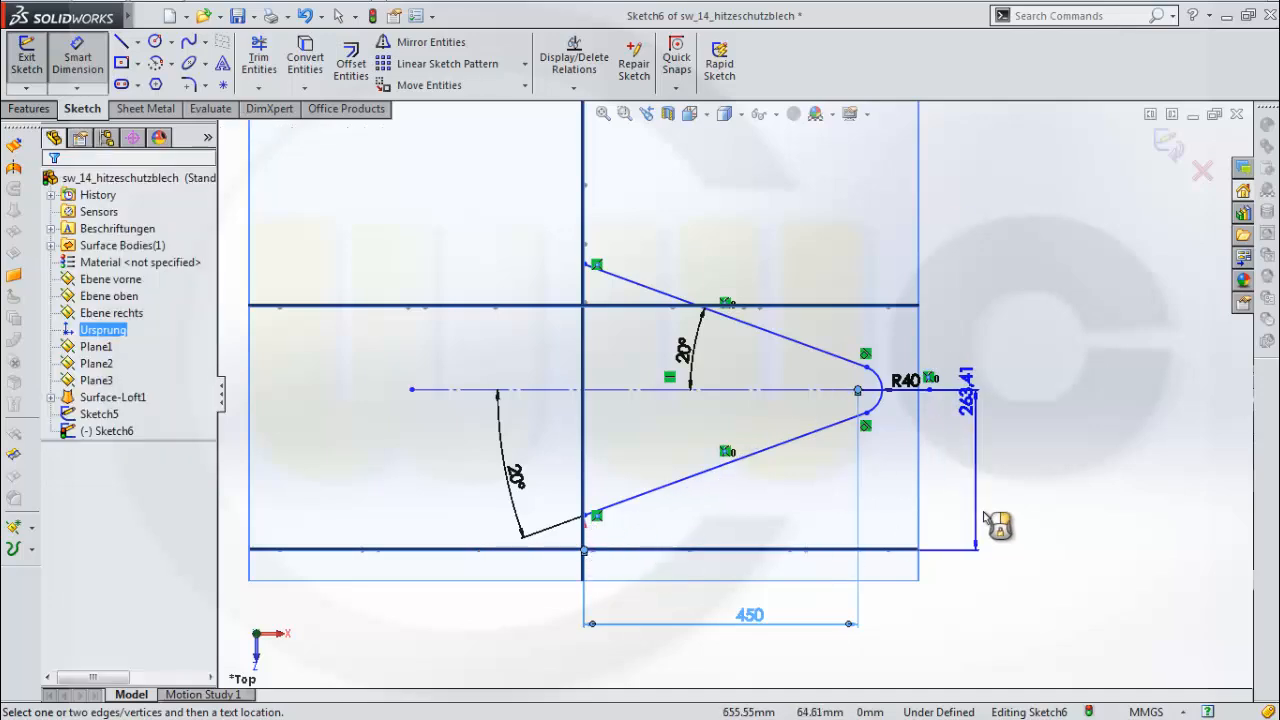
{"action": "left_click", "coordinate": [990, 516]}
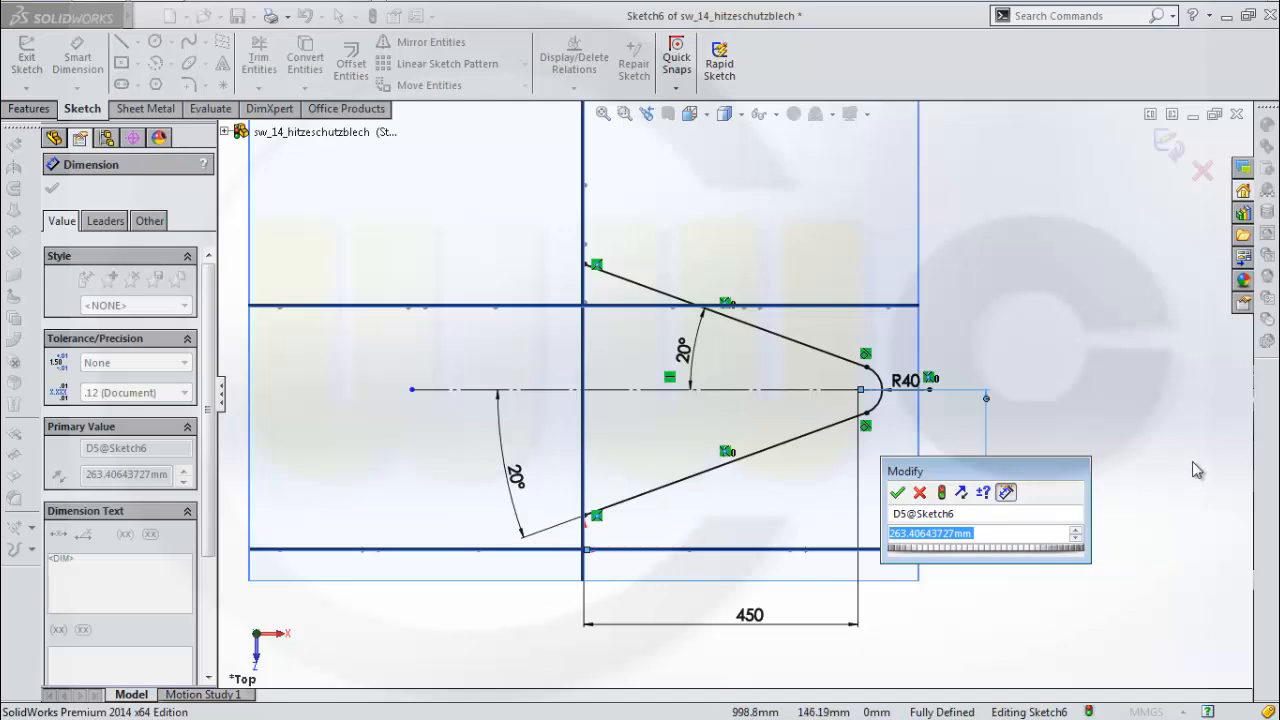
{"action": "type", "text": "200"}
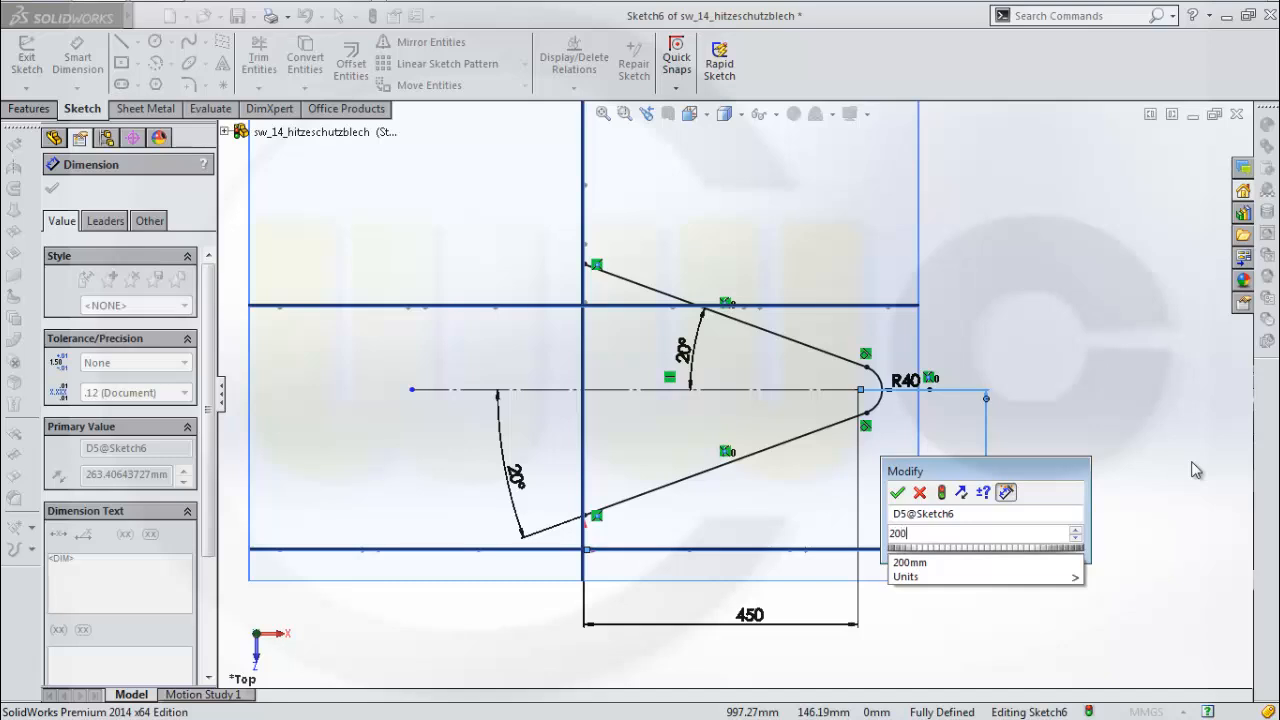
{"action": "key", "text": "Return"}
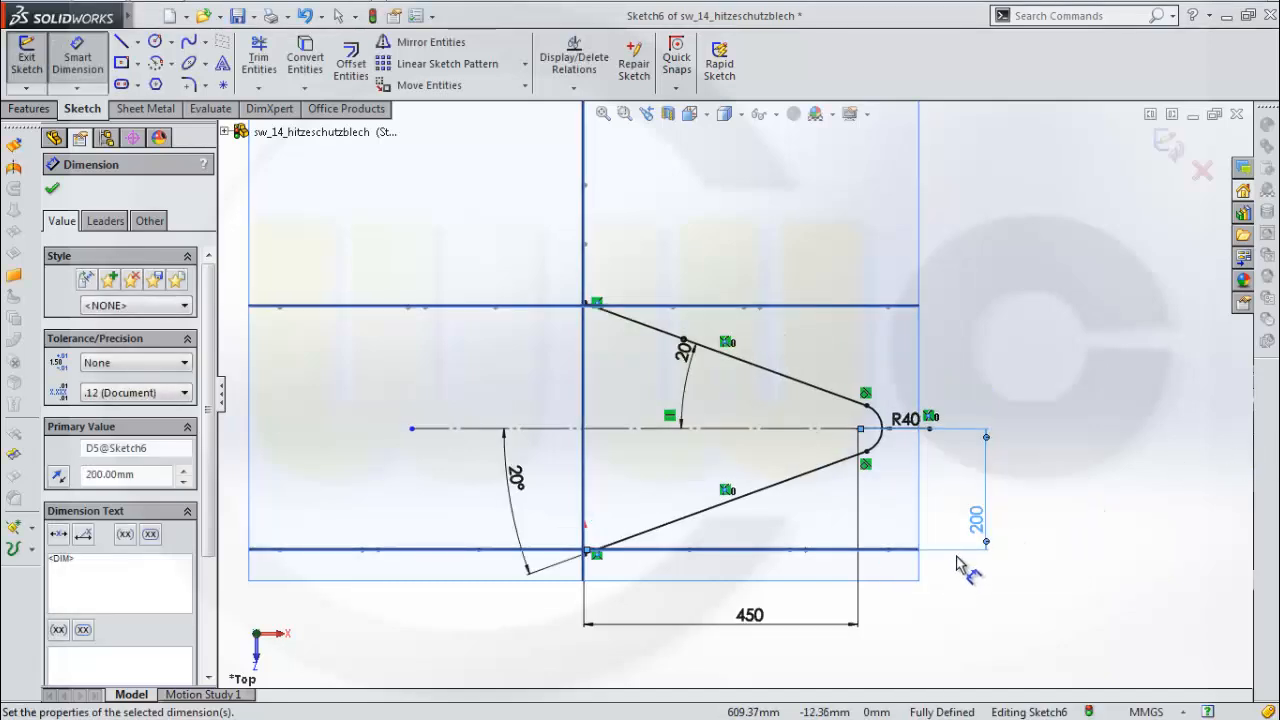
{"action": "left_click", "coordinate": [1203, 174]}
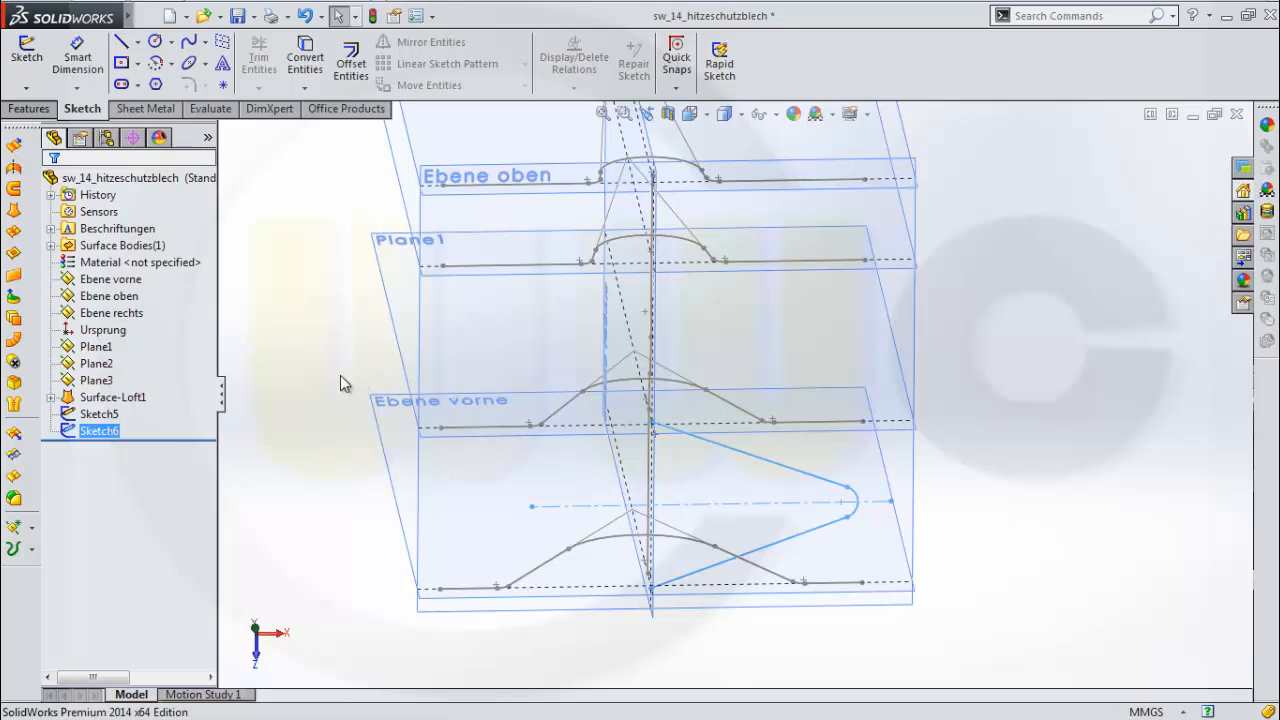
Paste a copy of the filleted V sketch (Sketch6) onto the Ebene vorne plane
{"action": "left_click", "coordinate": [135, 314]}
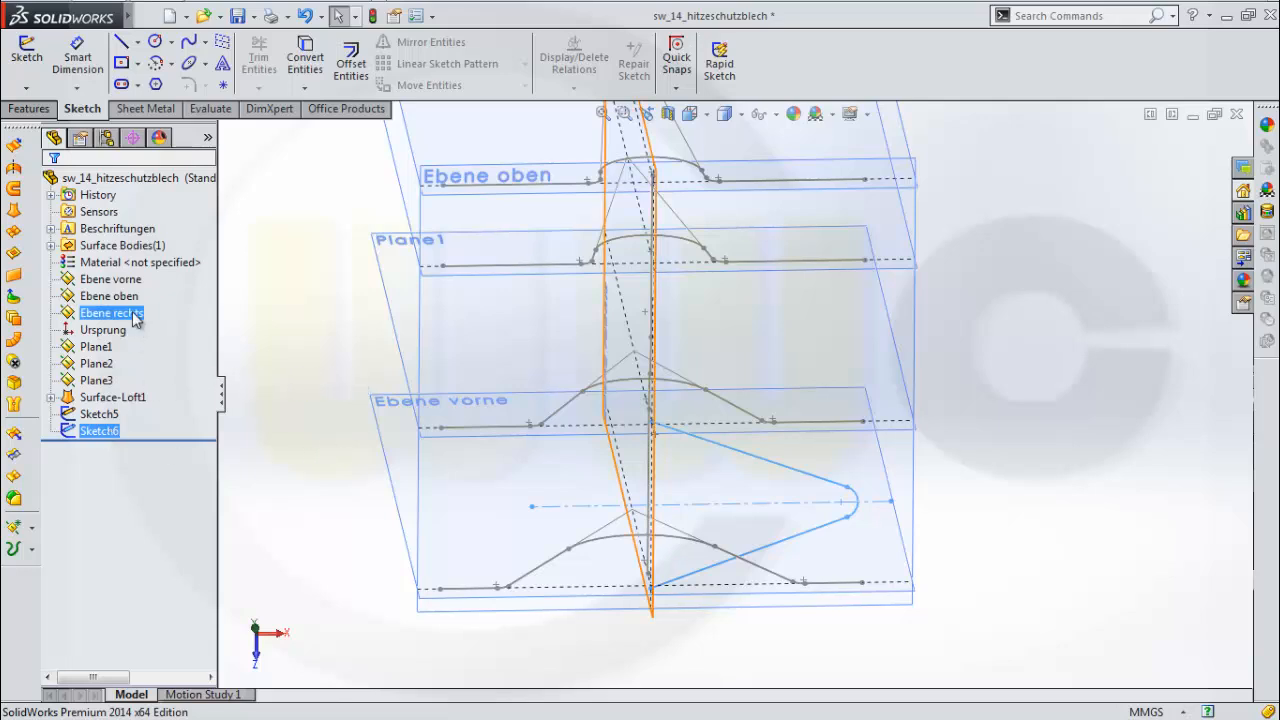
{"action": "left_click", "coordinate": [133, 300]}
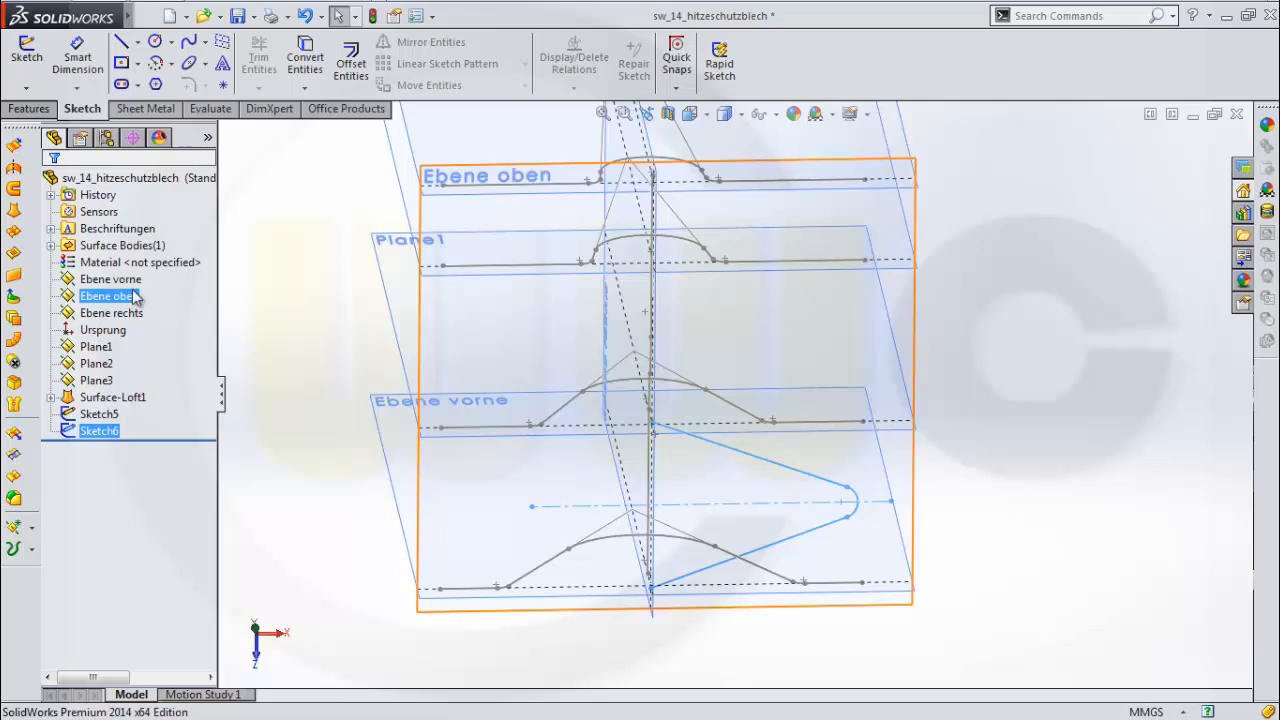
{"action": "left_click", "coordinate": [133, 282]}
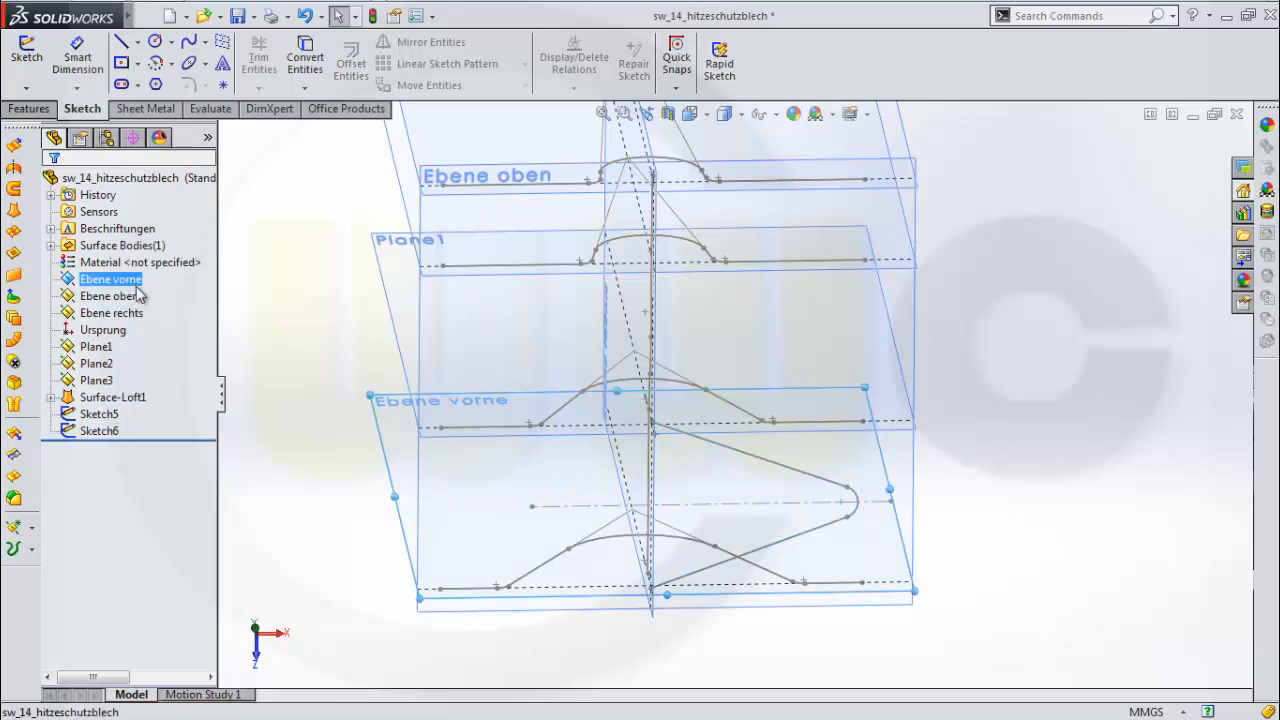
{"action": "key", "text": "ctrl+v"}
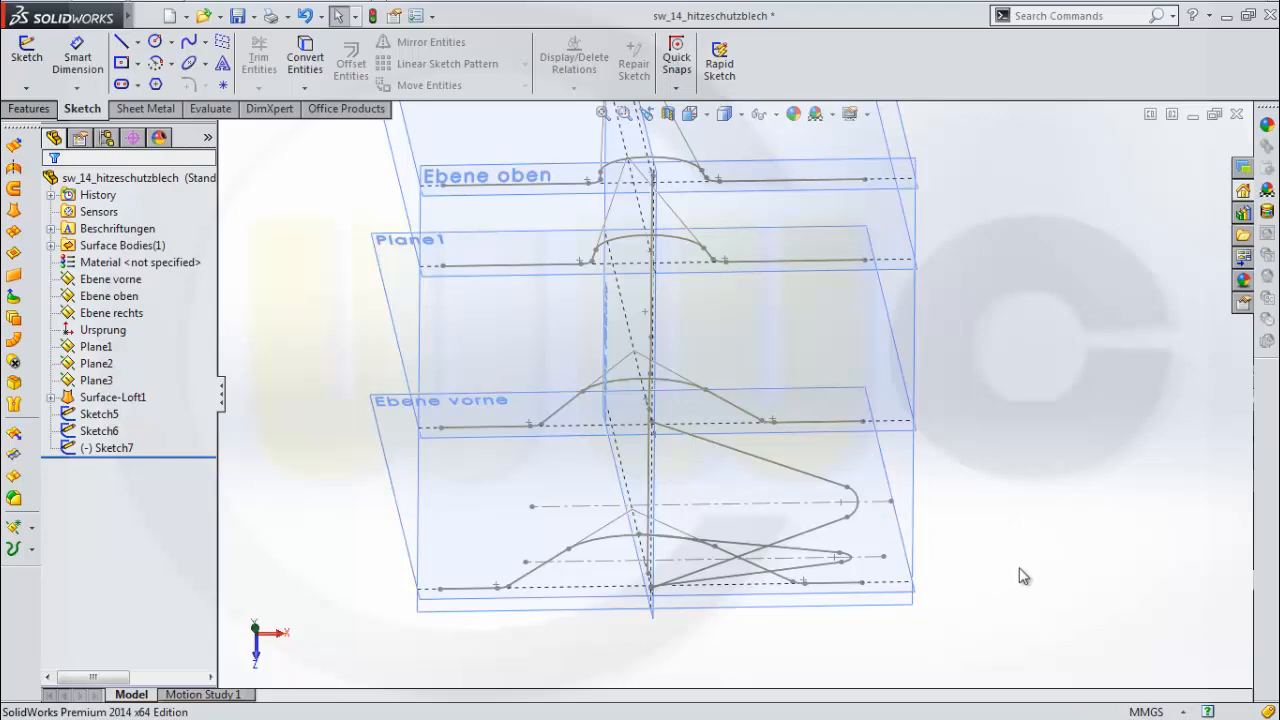
Undo the paste of the V sketch copy on the Ebene vorne plane
{"action": "mouse_move", "coordinate": [1021, 571]}
{"action": "middle_mouse_down"}
{"action": "mouse_move", "coordinate": [943, 569]}
{"action": "mouse_move", "coordinate": [934, 586]}
{"action": "mouse_move", "coordinate": [983, 569]}
{"action": "mouse_move", "coordinate": [994, 580]}
{"action": "middle_mouse_up"}
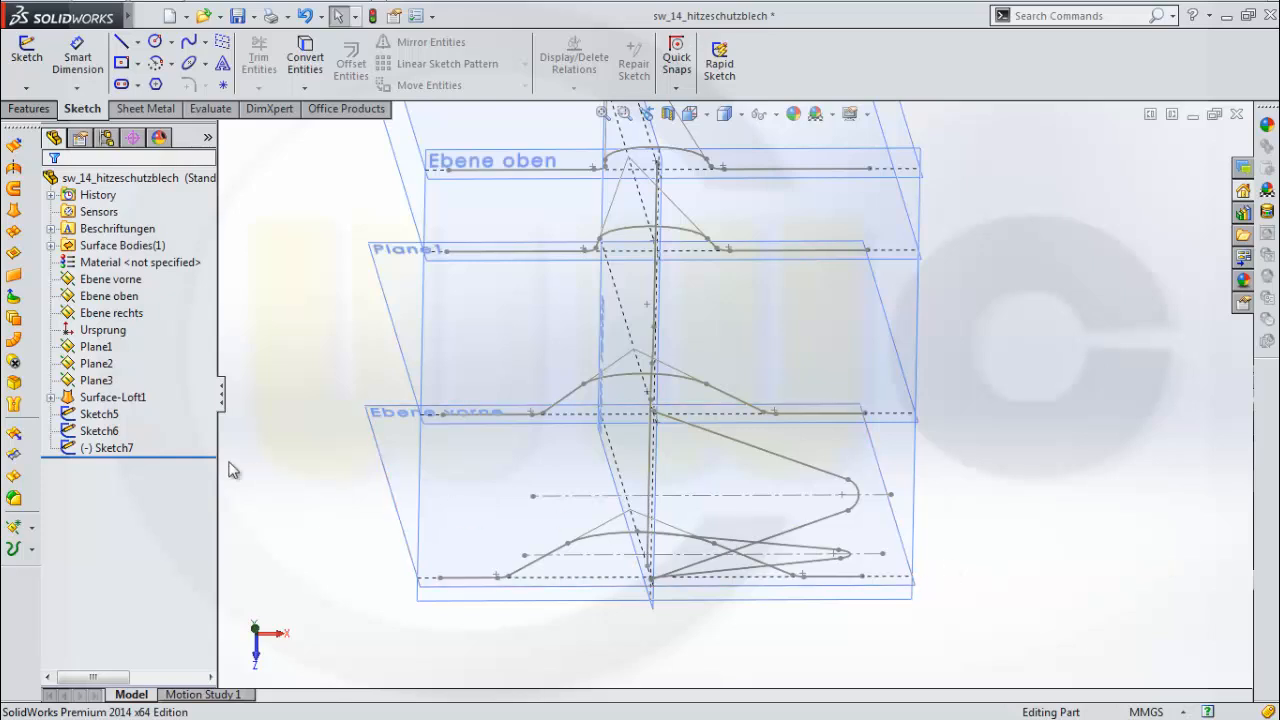
{"action": "left_click", "coordinate": [129, 450]}
{"action": "left_click", "coordinate": [150, 393]}
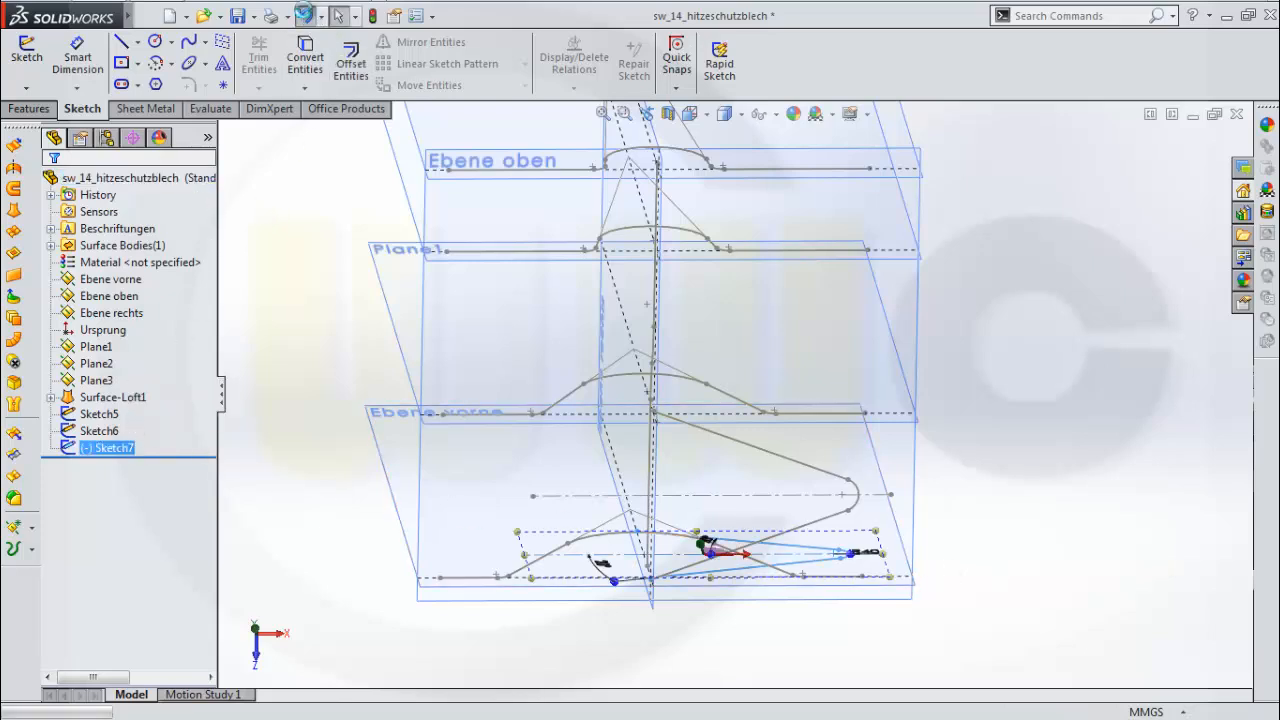
{"action": "left_click", "coordinate": [306, 16]}
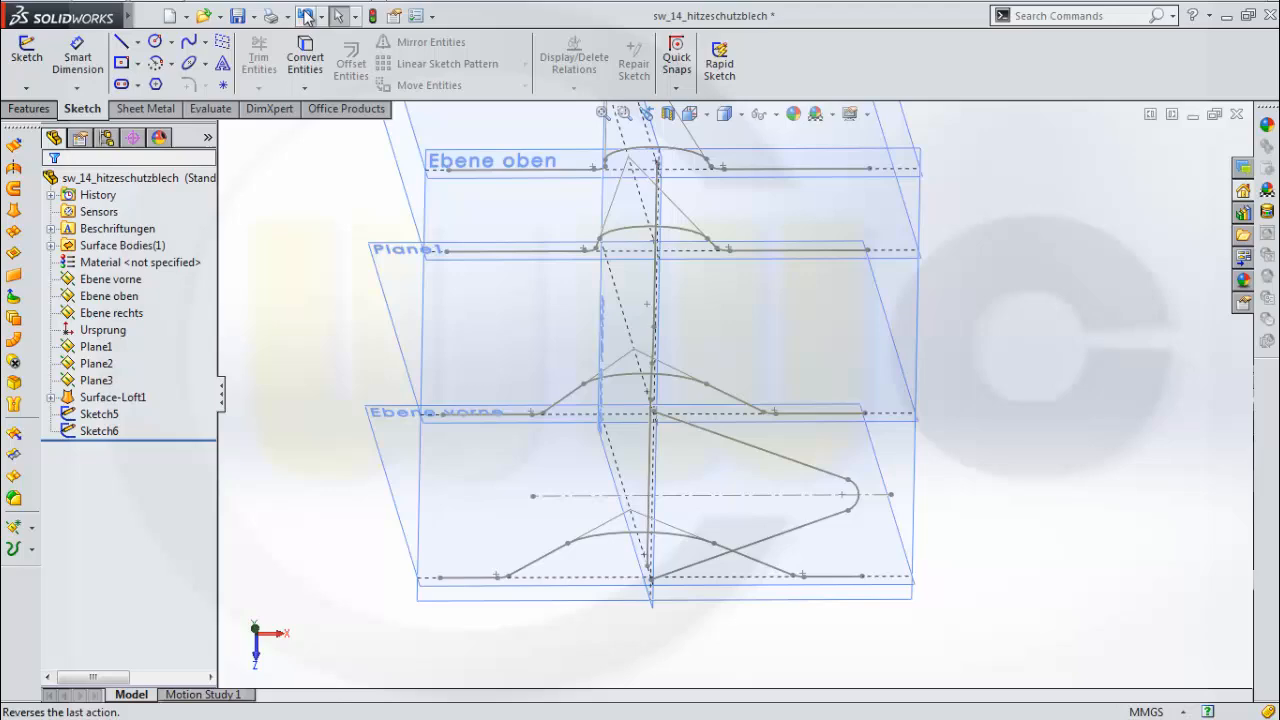
Paste a copy of the filleted V sketch (Sketch6) onto the Ebene oben plane
{"action": "left_click", "coordinate": [122, 436]}
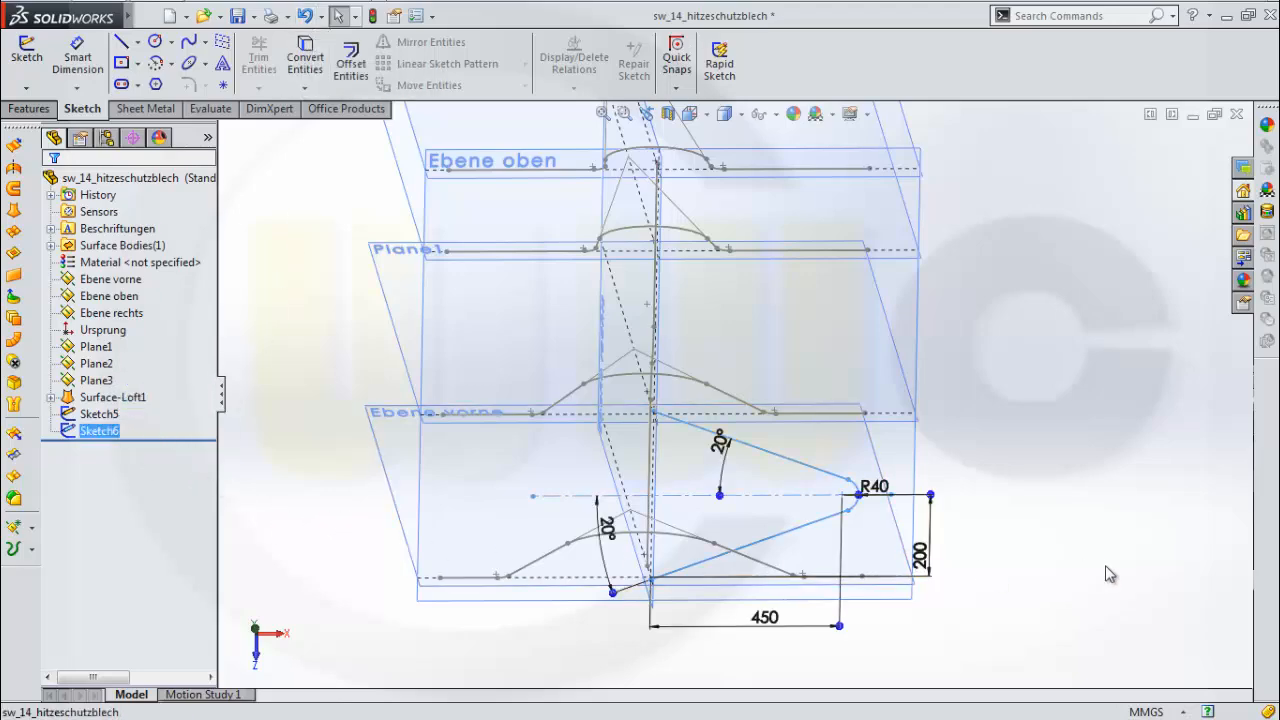
{"action": "mouse_move", "coordinate": [1106, 571]}
{"action": "middle_mouse_down"}
{"action": "mouse_move", "coordinate": [1043, 580]}
{"action": "mouse_move", "coordinate": [1054, 560]}
{"action": "mouse_move", "coordinate": [1068, 575]}
{"action": "mouse_move", "coordinate": [1045, 540]}
{"action": "middle_mouse_up"}
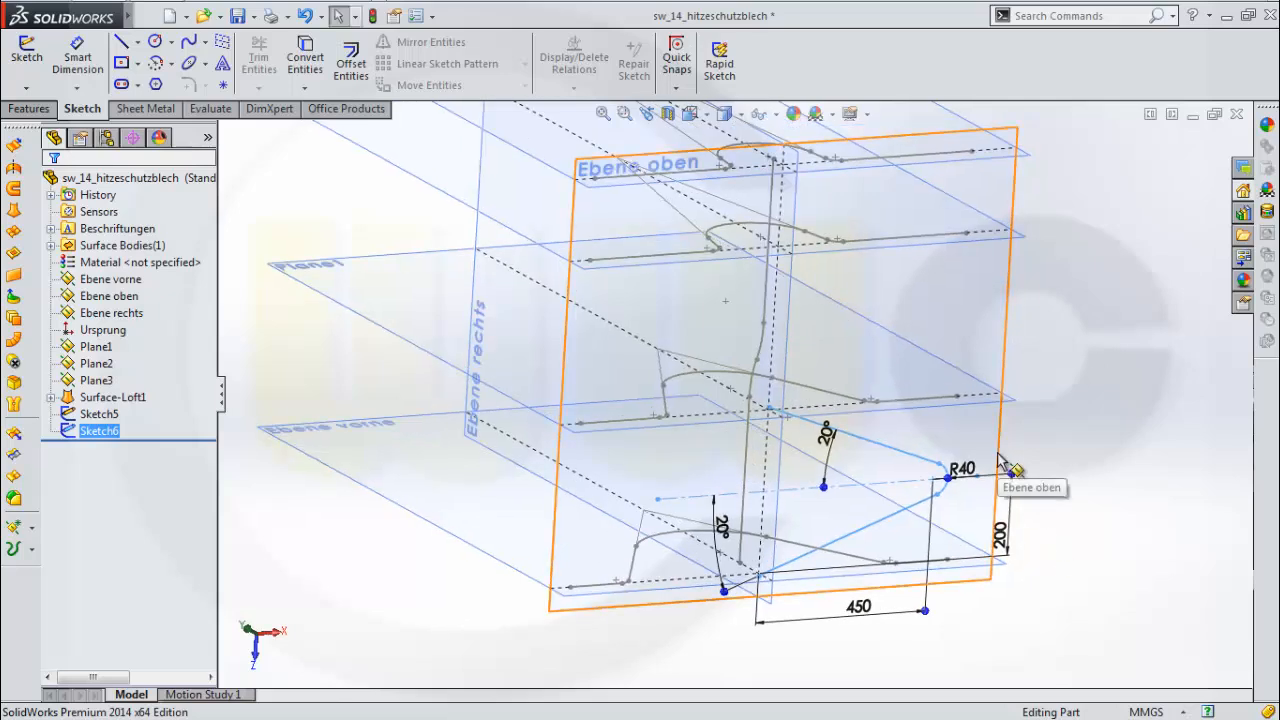
{"action": "left_click", "coordinate": [128, 297]}
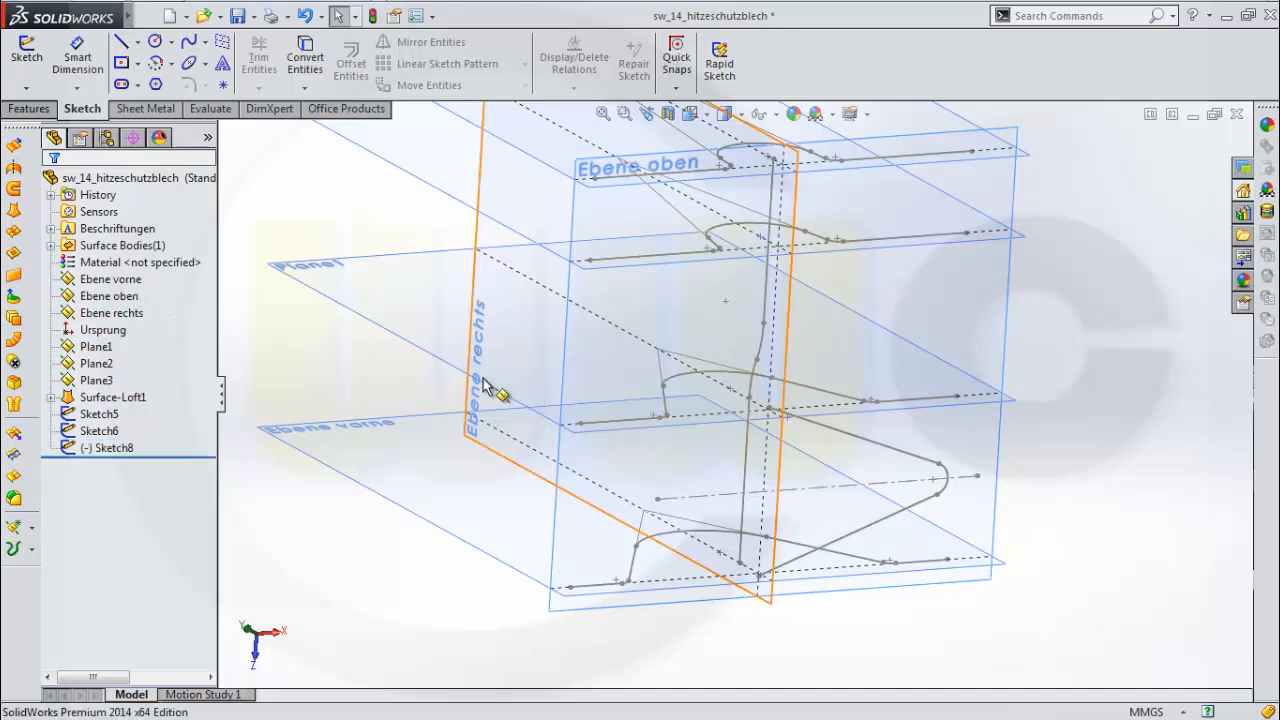
Hide the original Sketch6 and open the pasted V sketch for editing in the top view
{"action": "left_click", "coordinate": [109, 437]}
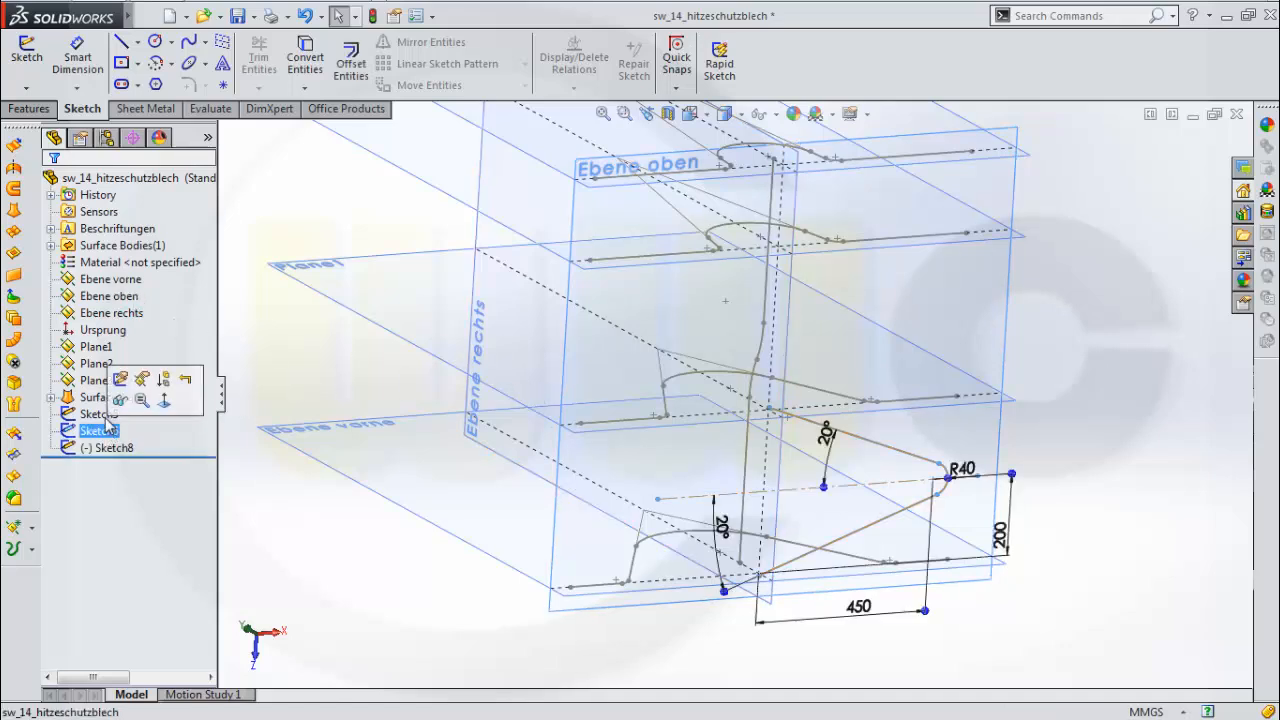
{"action": "left_click", "coordinate": [120, 402]}
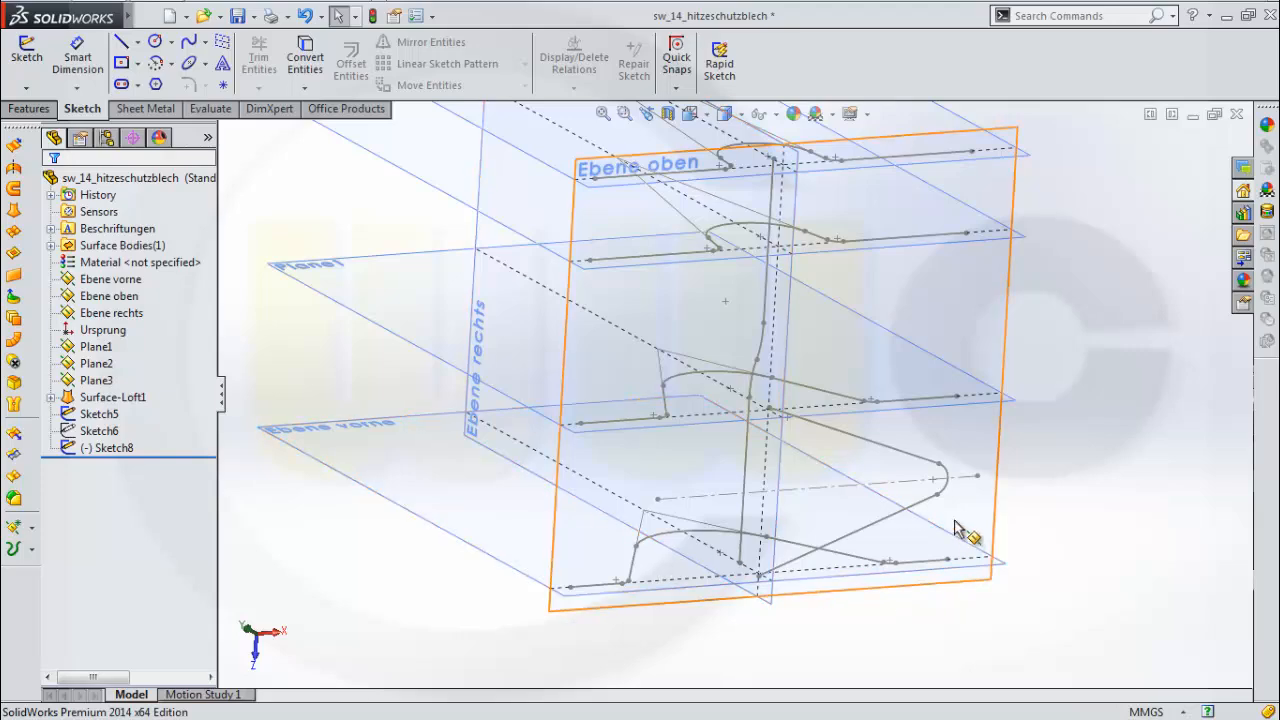
{"action": "left_click", "coordinate": [112, 448]}
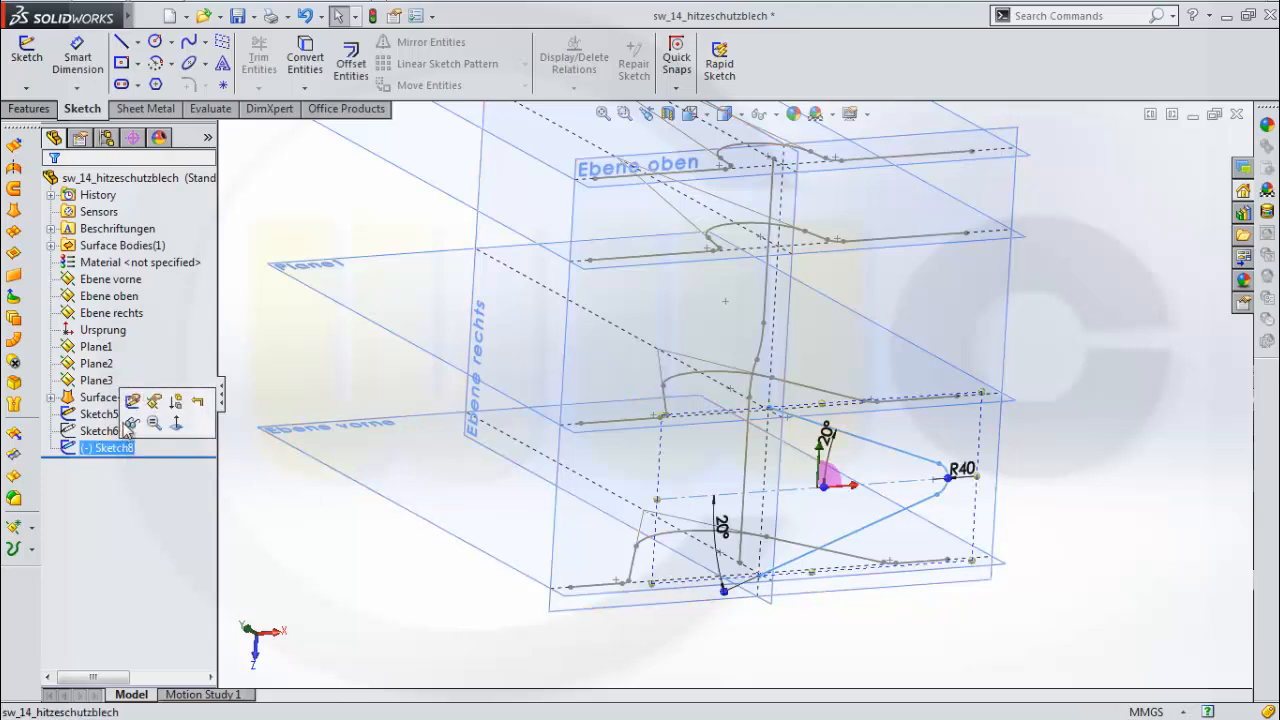
{"action": "left_click", "coordinate": [130, 424]}
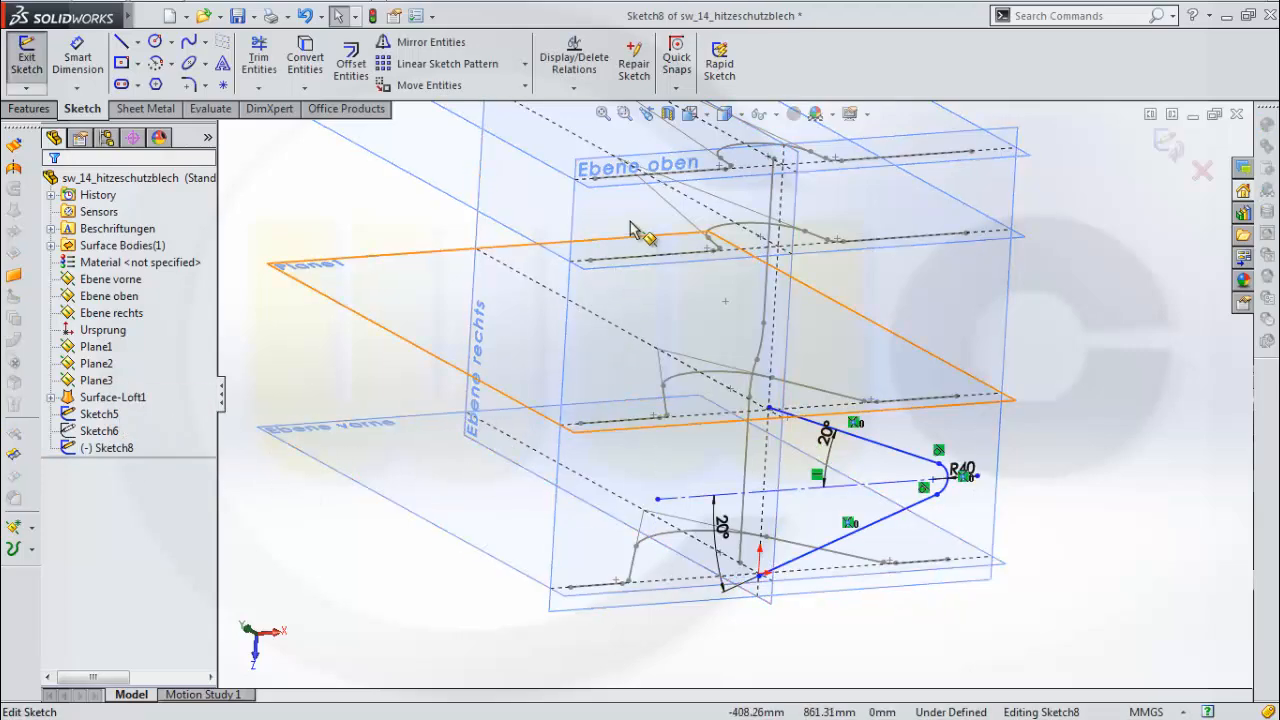
{"action": "left_click", "coordinate": [689, 113]}
{"action": "left_click", "coordinate": [795, 212]}
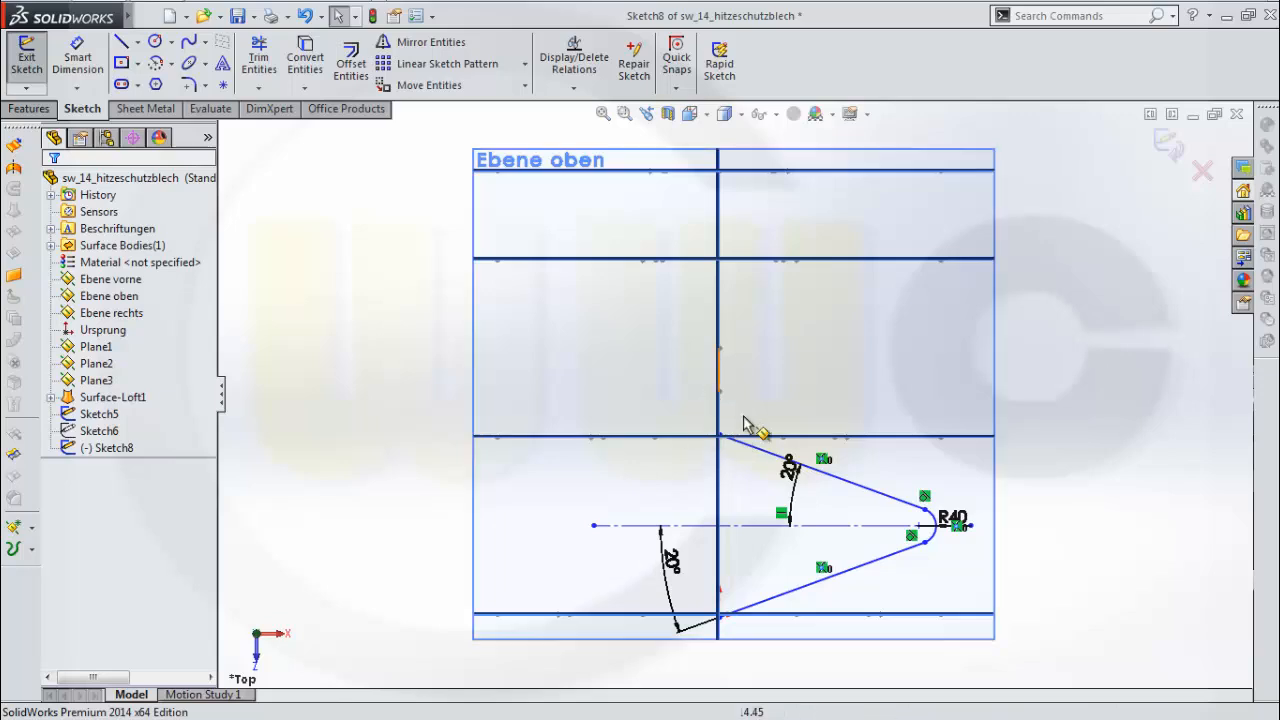
Dimension the horizontal distance between the fillet arc's centre point and the free endpoint of the lower line as 200 mm
{"action": "left_click", "coordinate": [77, 60]}
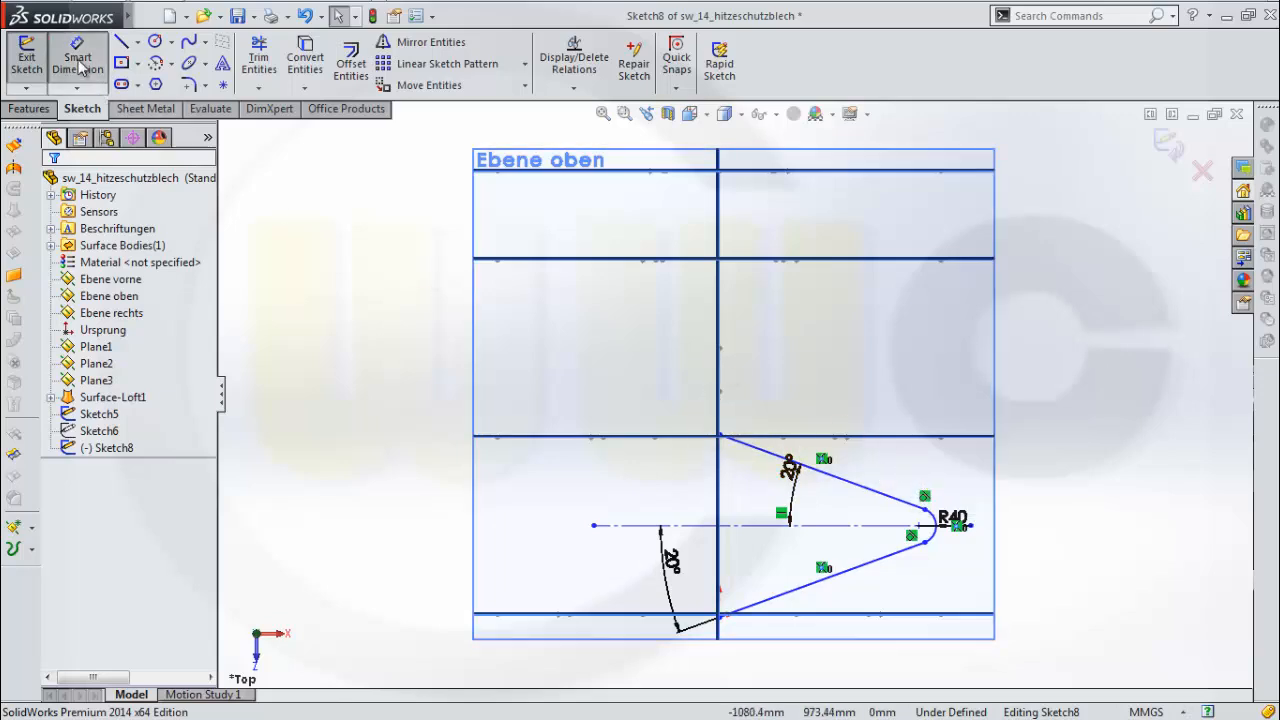
{"action": "left_click", "coordinate": [919, 526]}
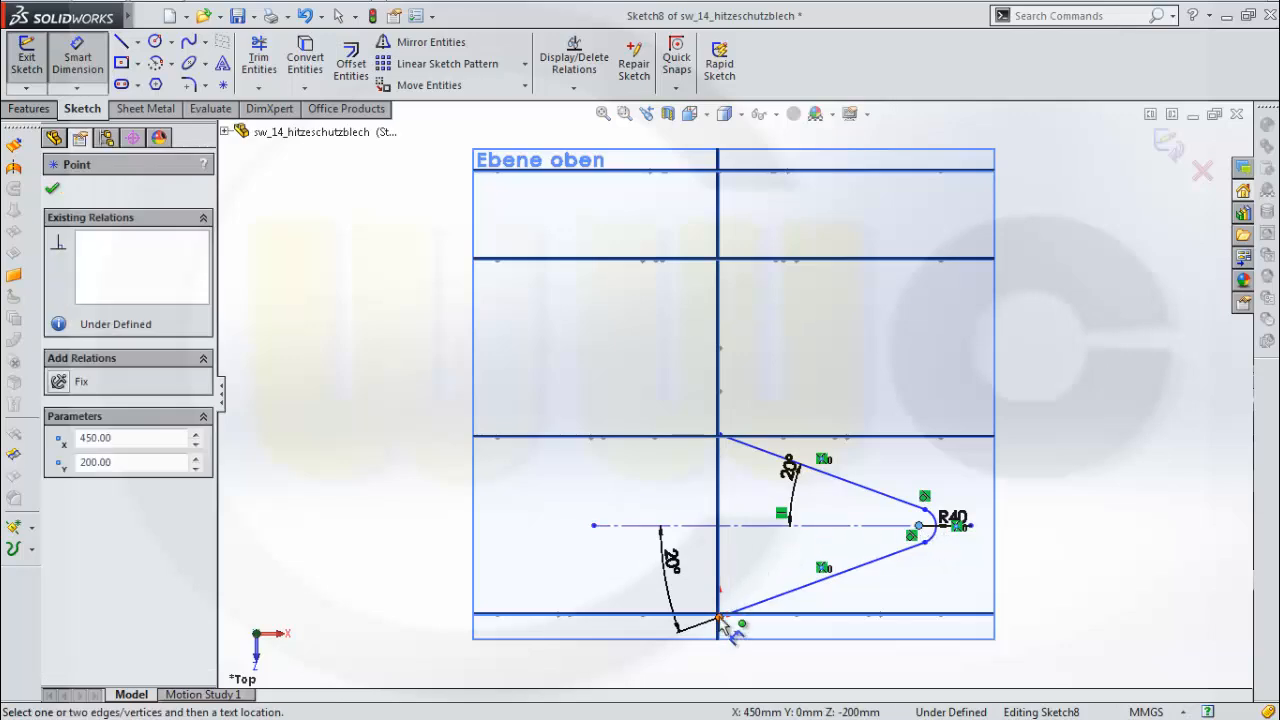
{"action": "left_click", "coordinate": [721, 618]}
{"action": "left_click", "coordinate": [858, 645]}
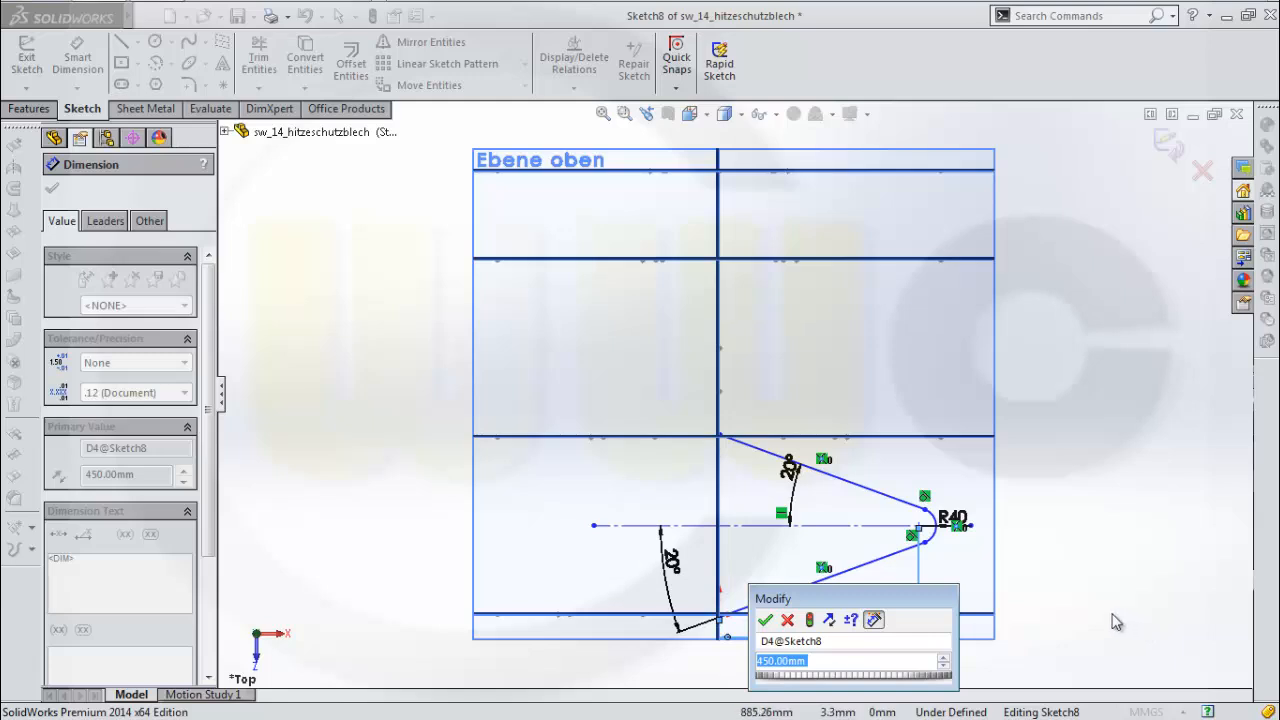
{"action": "type", "text": "2"}
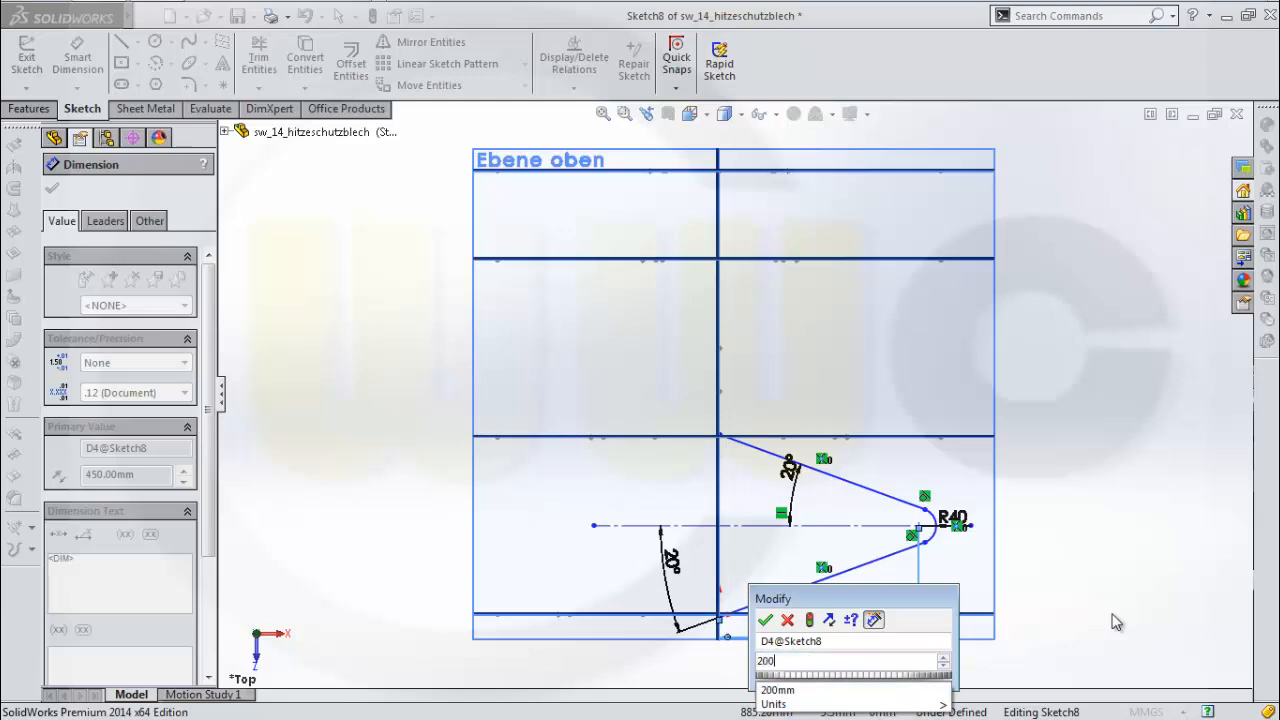
{"action": "type", "text": "00"}
{"action": "key", "text": "Return"}
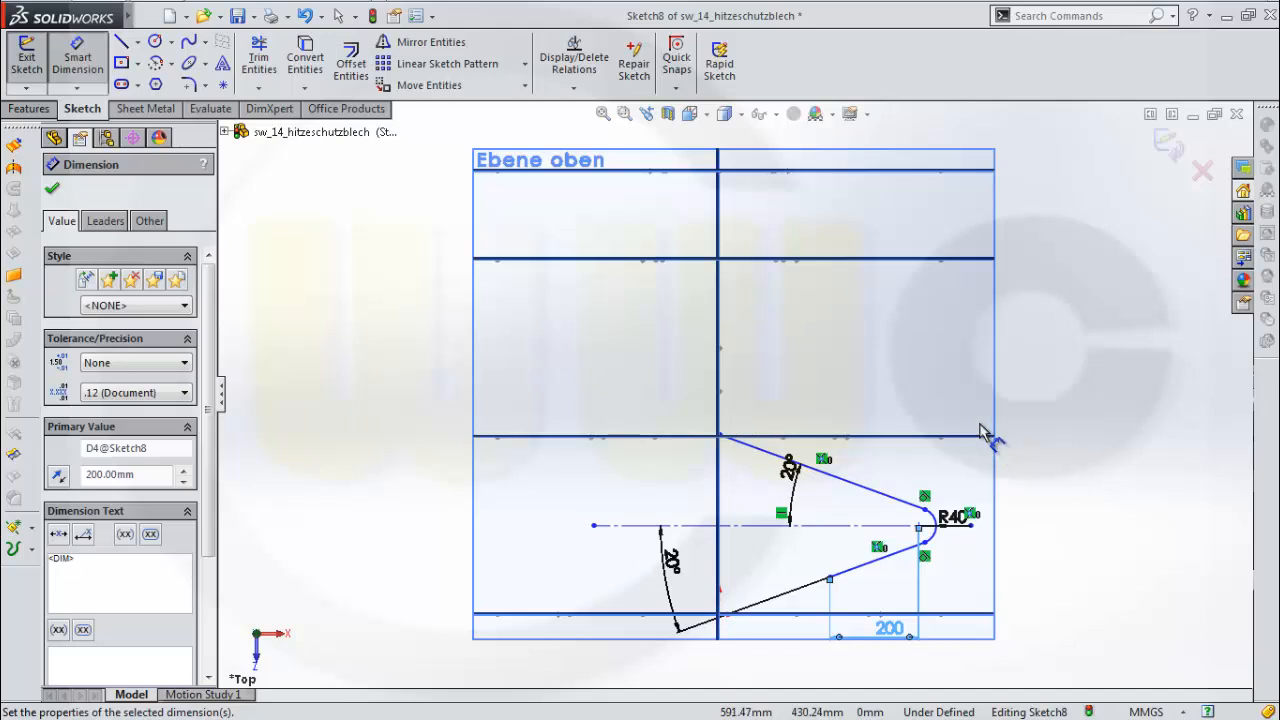
Dimension the vertical distance between the fillet arc's centre point and the origin as 800 mm
{"action": "left_click", "coordinate": [920, 526]}
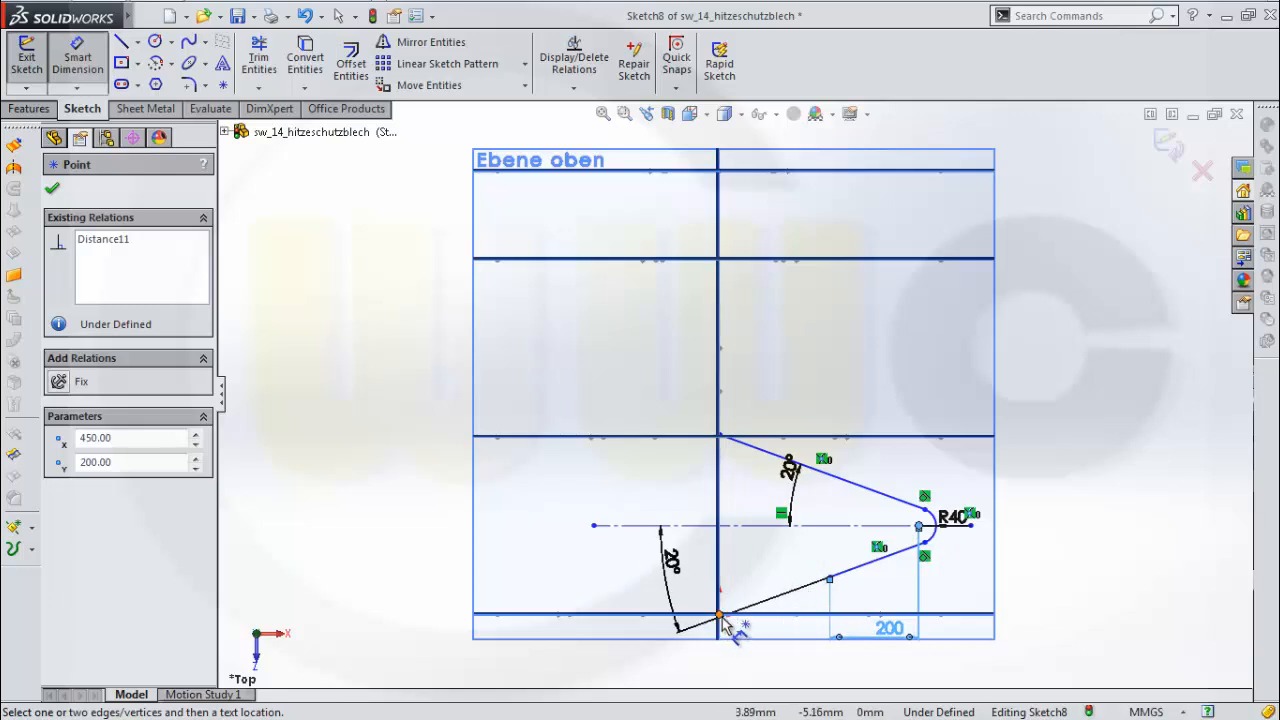
{"action": "left_click", "coordinate": [720, 615]}
{"action": "left_click", "coordinate": [1072, 610]}
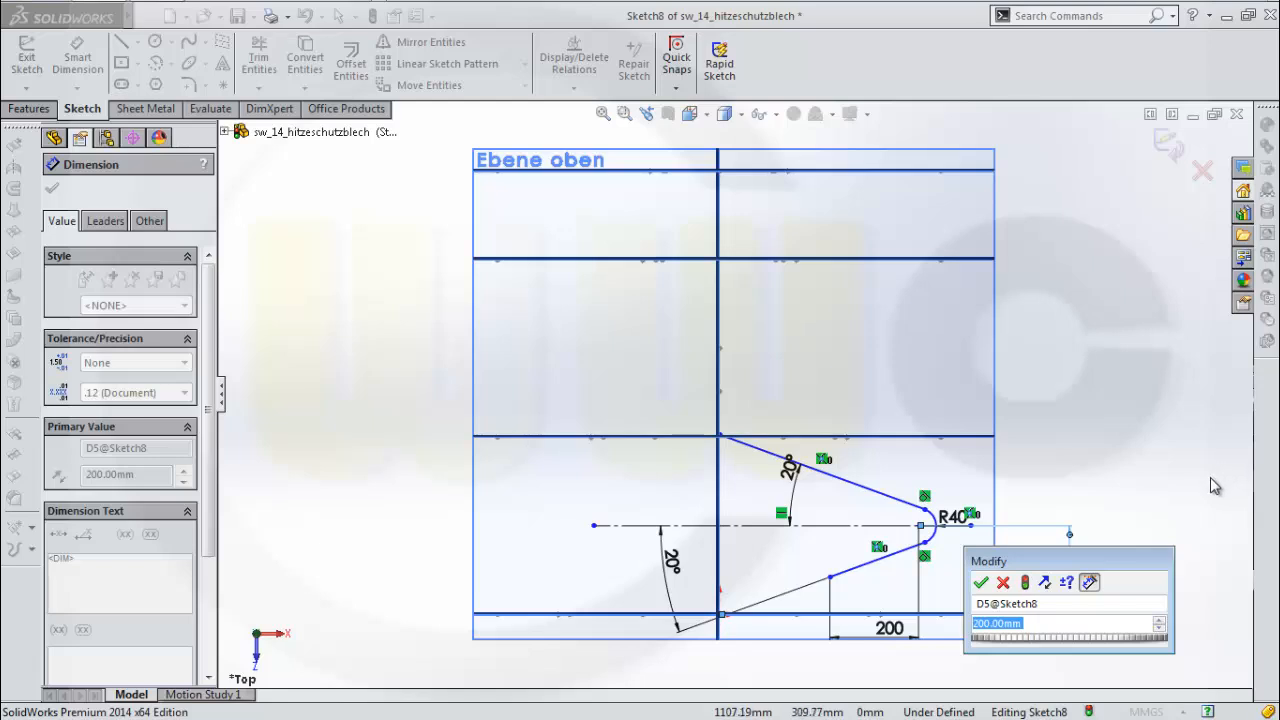
{"action": "type", "text": "800"}
{"action": "key", "text": "Return"}
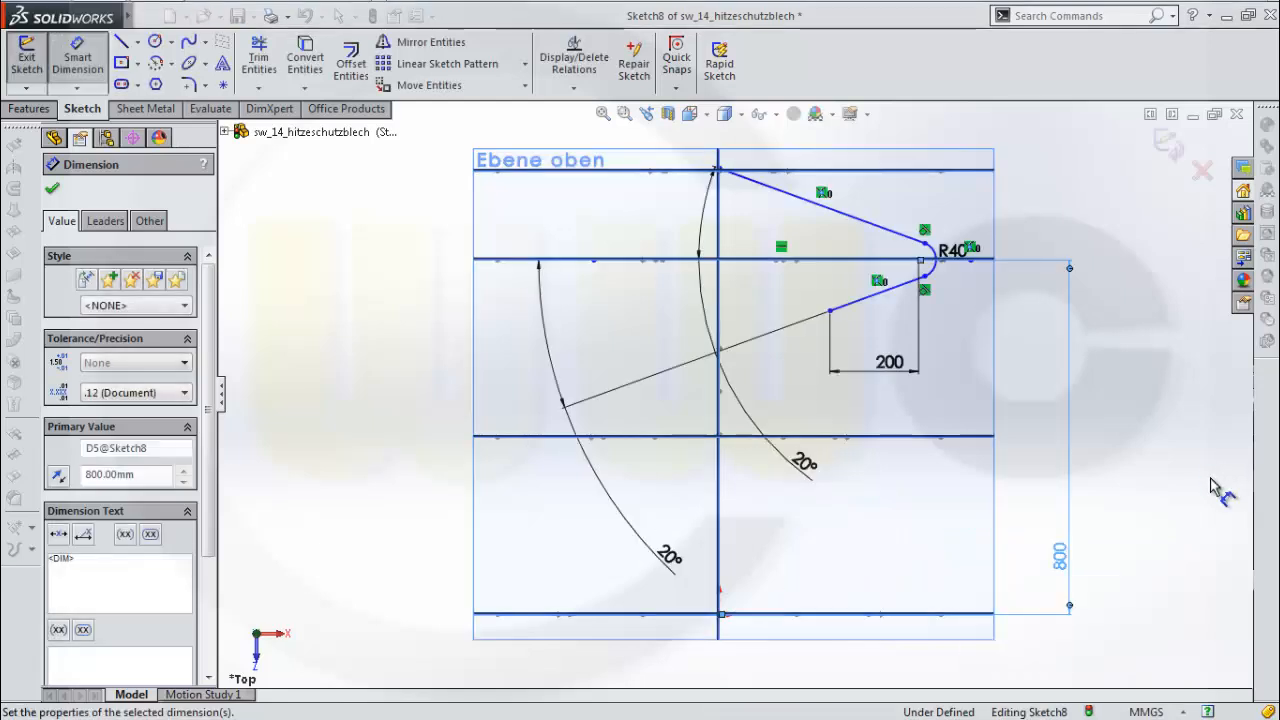
{"action": "left_click", "coordinate": [864, 296]}
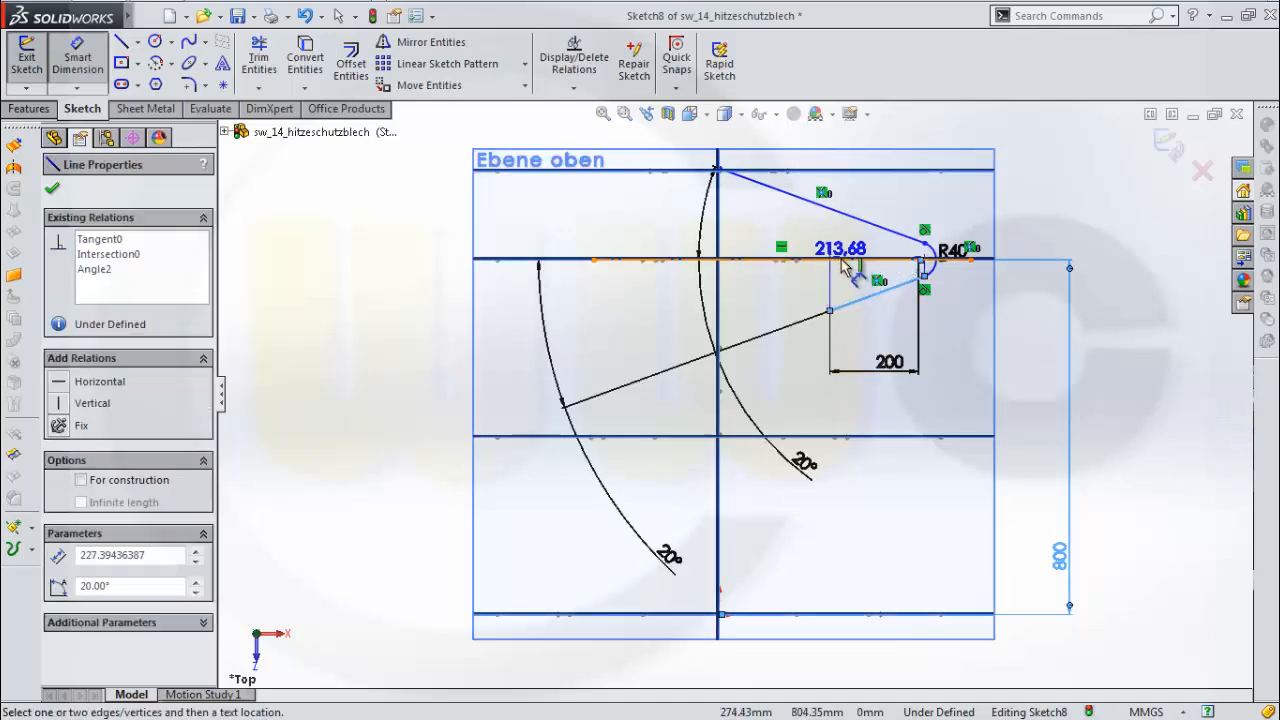
{"action": "left_click", "coordinate": [843, 264]}
{"action": "left_click", "coordinate": [808, 308]}
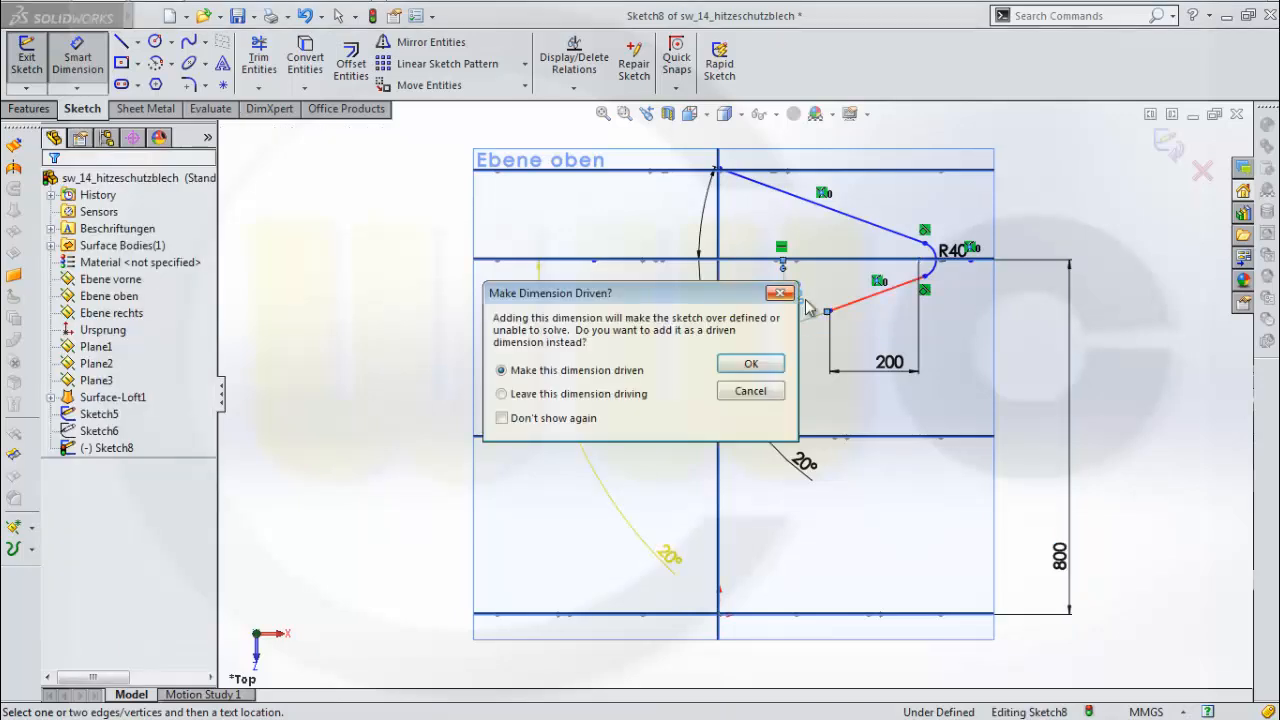
{"action": "left_click", "coordinate": [751, 391]}
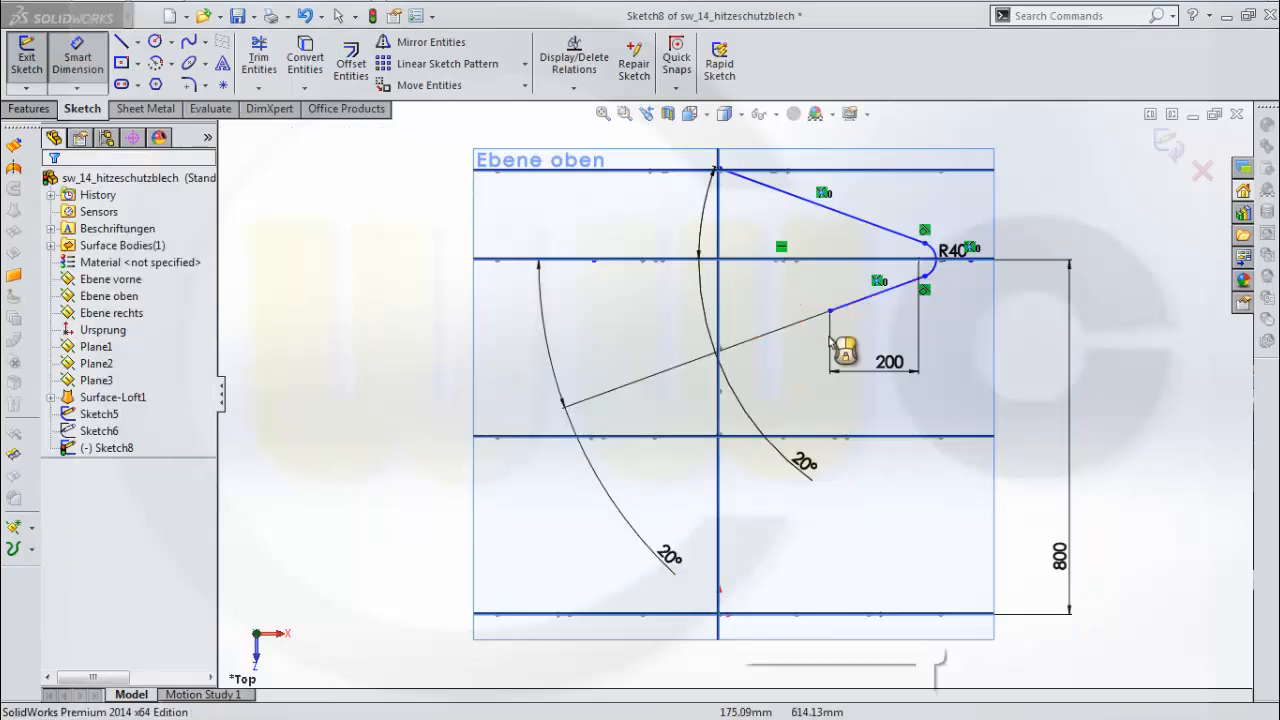
Add a coincident relation between the free endpoint of the V's lower line and the Ebene rechts plane
{"action": "key", "text": "z"}
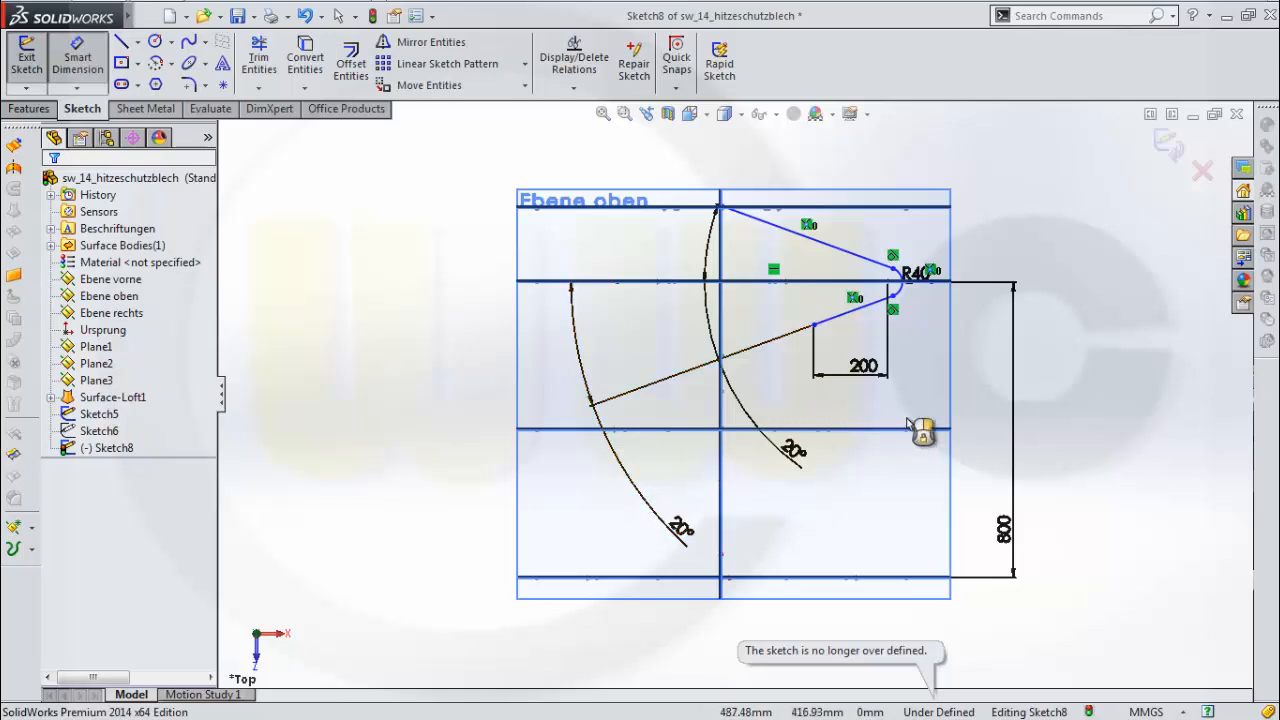
{"action": "scroll", "coordinate": [928, 418], "scroll_direction": "down", "scroll_amount": 1}
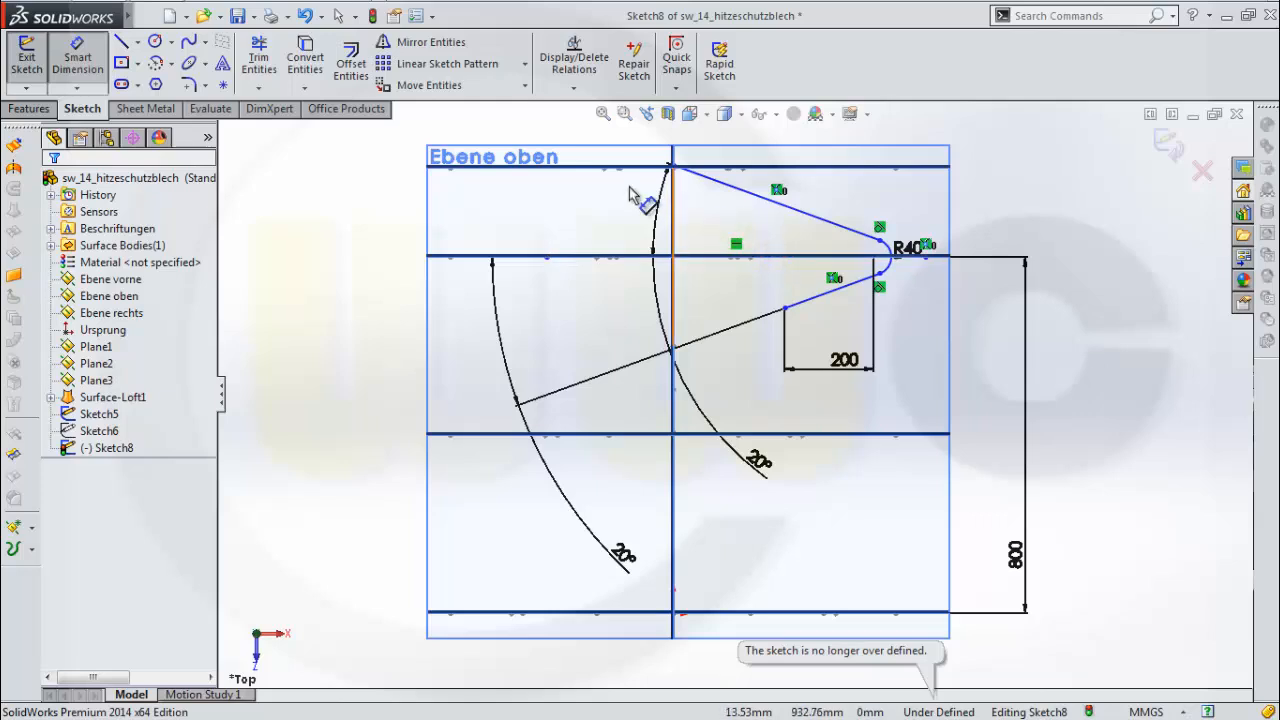
{"action": "left_click", "coordinate": [574, 92]}
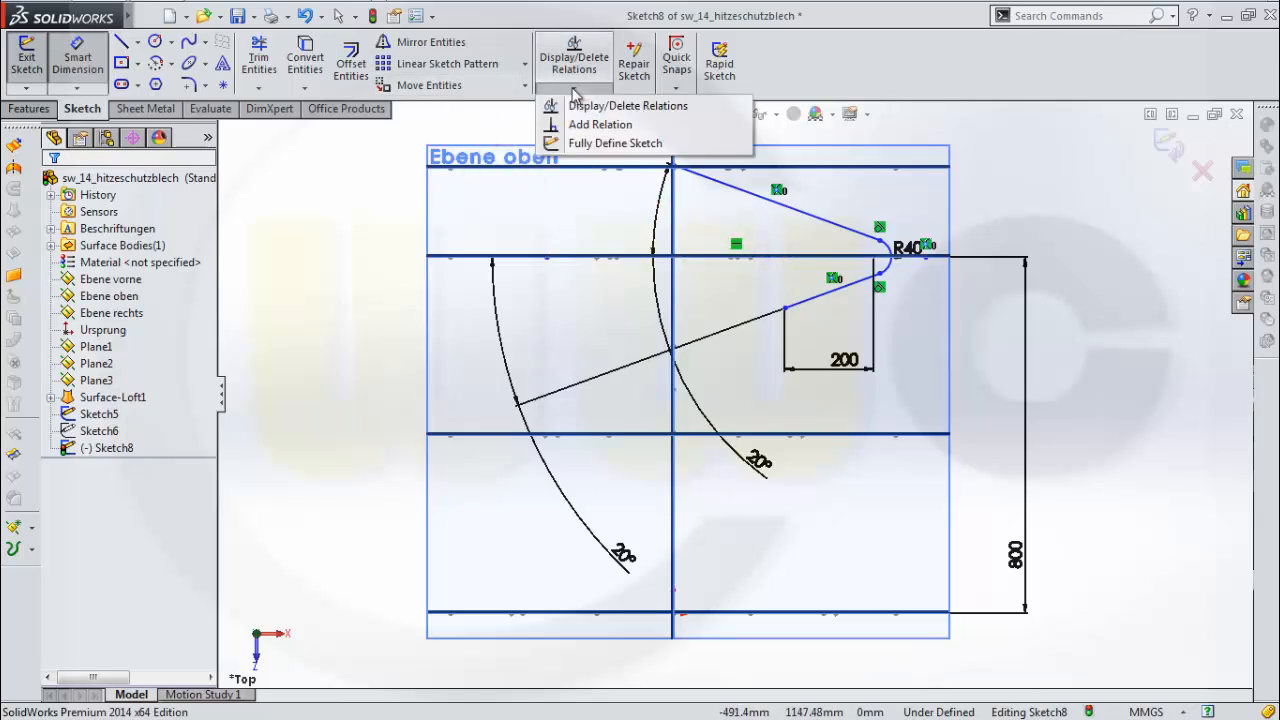
{"action": "left_click", "coordinate": [588, 124]}
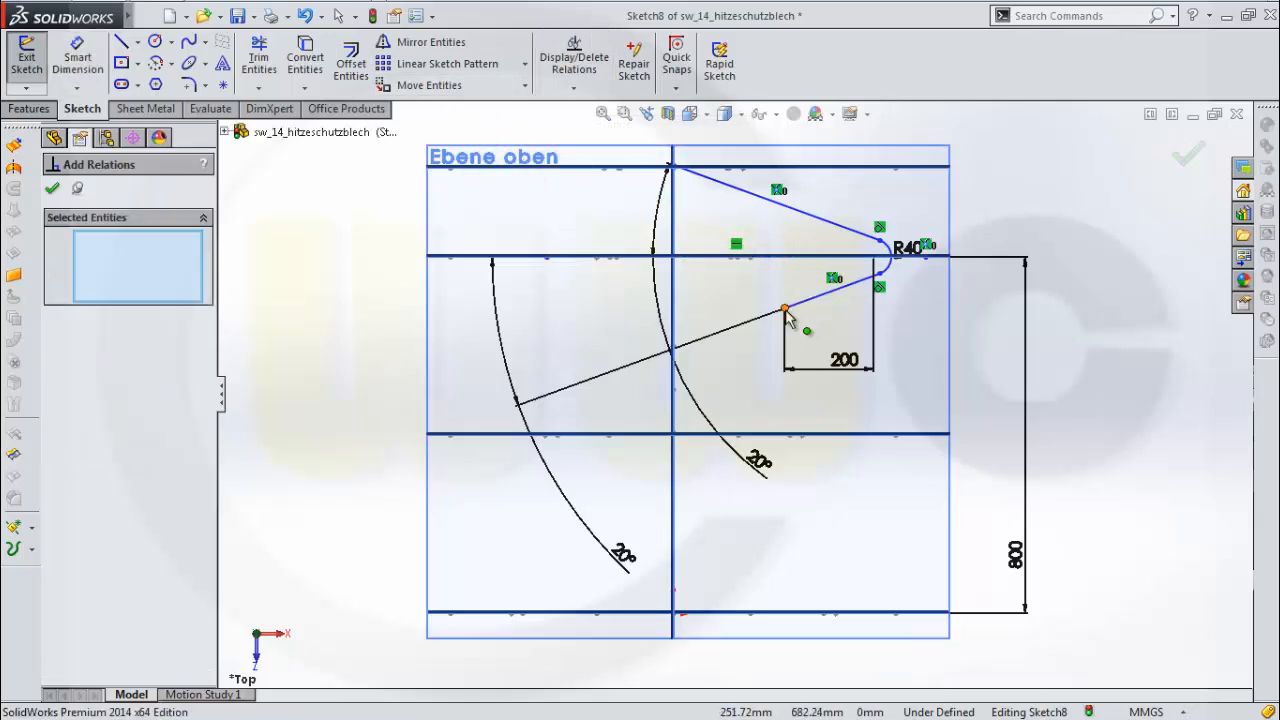
{"action": "left_click", "coordinate": [785, 308]}
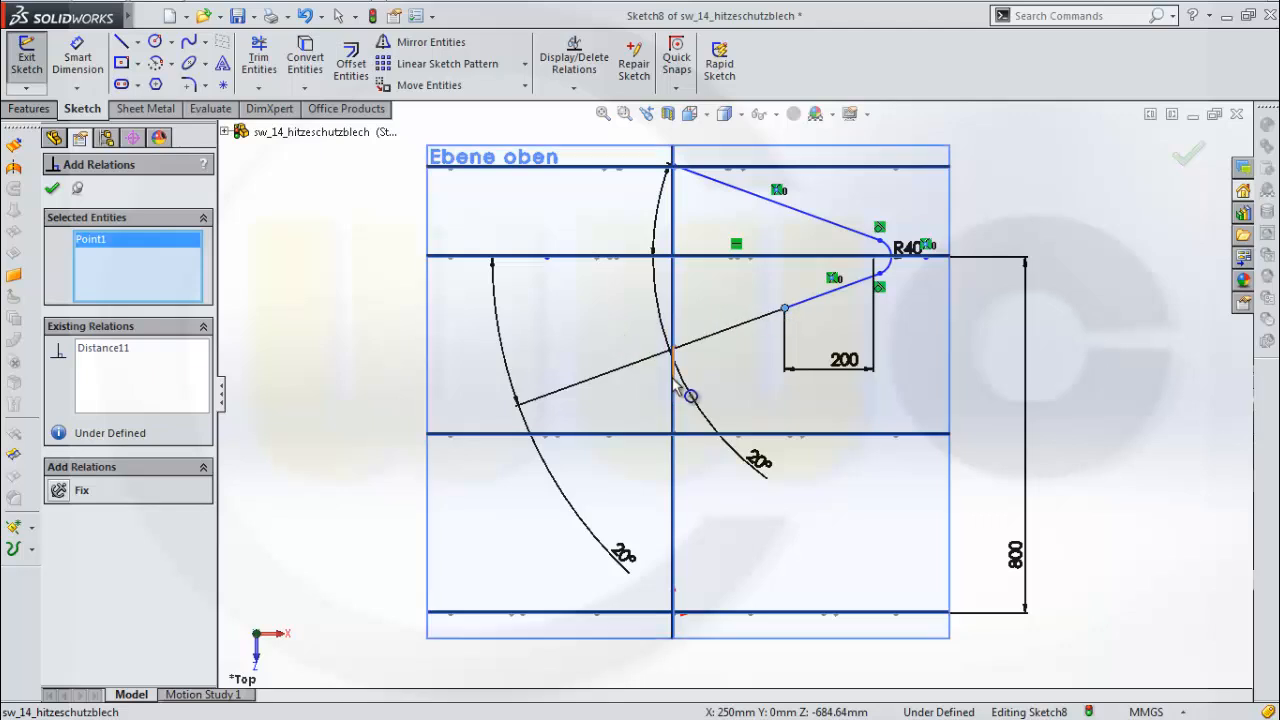
{"action": "left_click", "coordinate": [228, 133]}
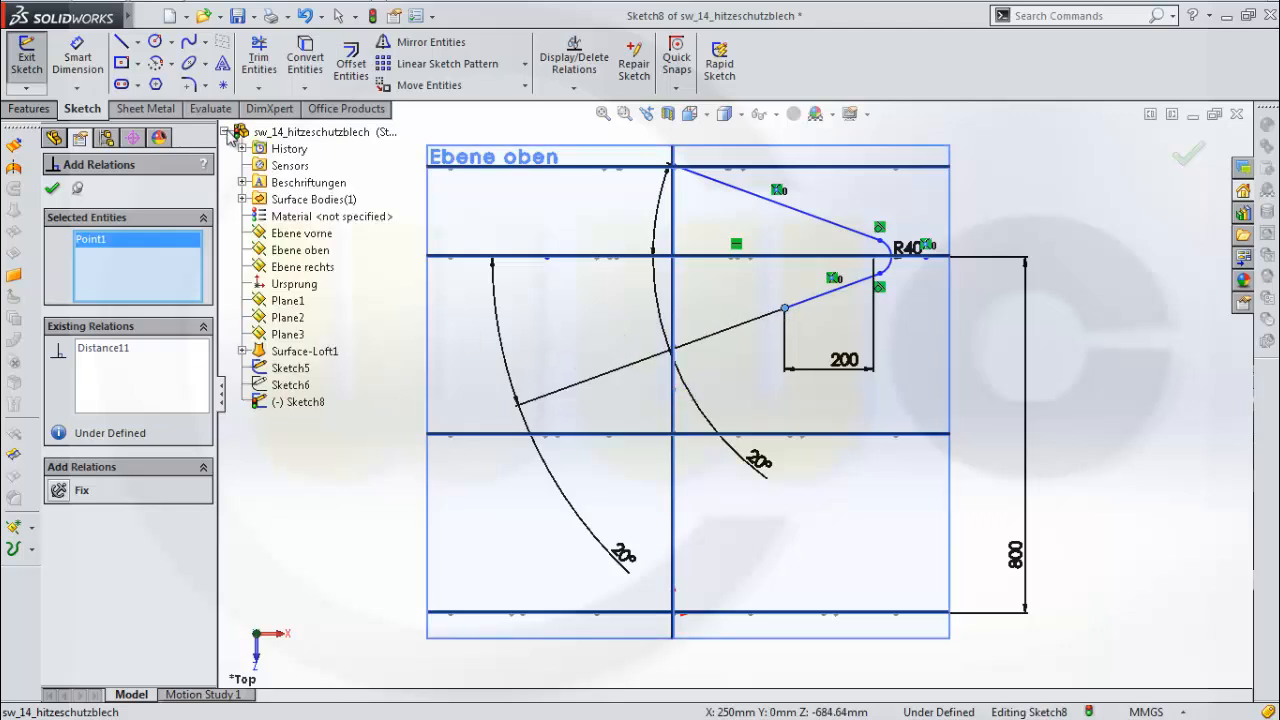
{"action": "left_click", "coordinate": [301, 268]}
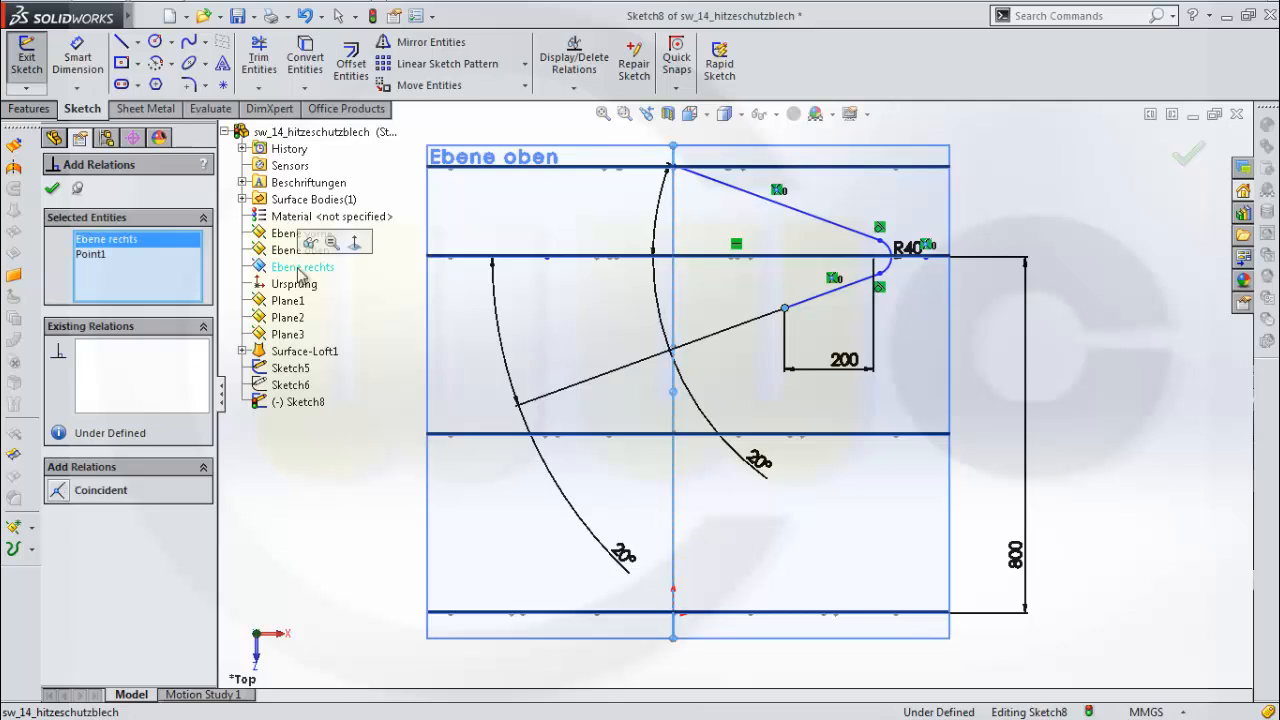
{"action": "left_click", "coordinate": [59, 492]}
Add a coincident relation between the free endpoint of the V's upper line and the Ebene rechts plane
{"action": "scroll", "coordinate": [606, 297], "scroll_direction": "down", "scroll_amount": 1}
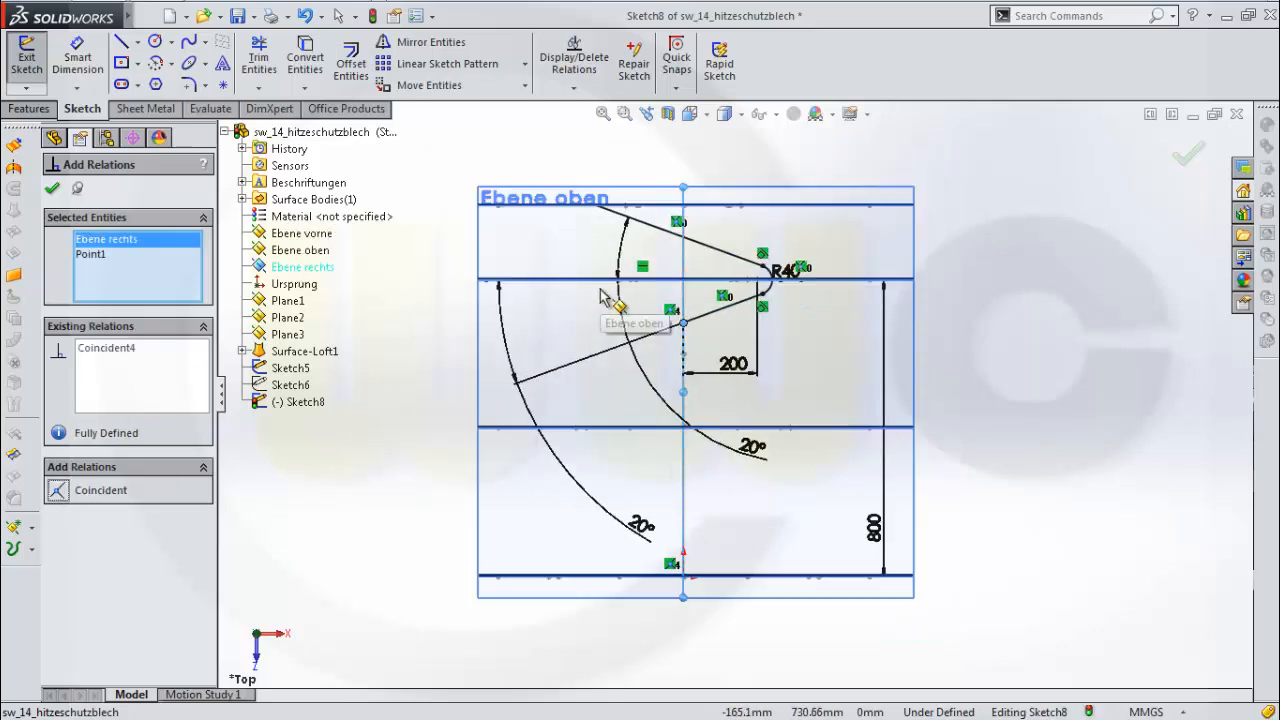
{"action": "scroll", "coordinate": [601, 297], "scroll_direction": "down", "scroll_amount": 3}
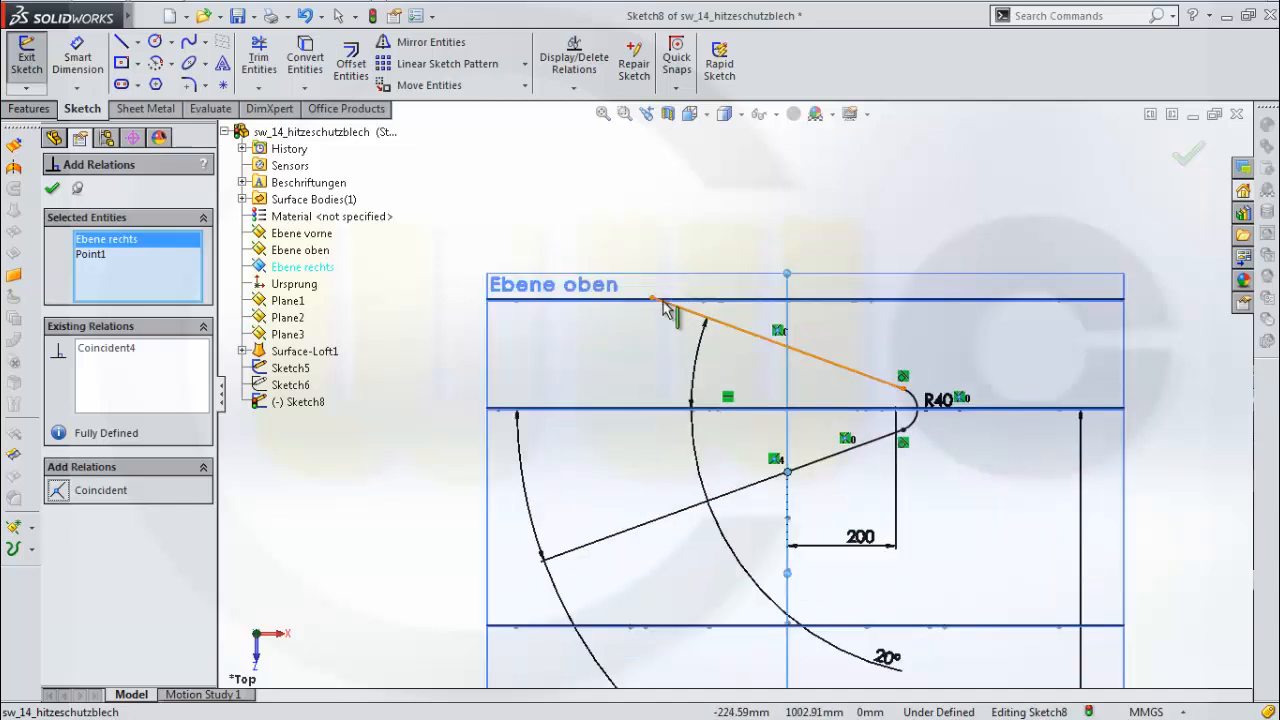
{"action": "left_click", "coordinate": [652, 298]}
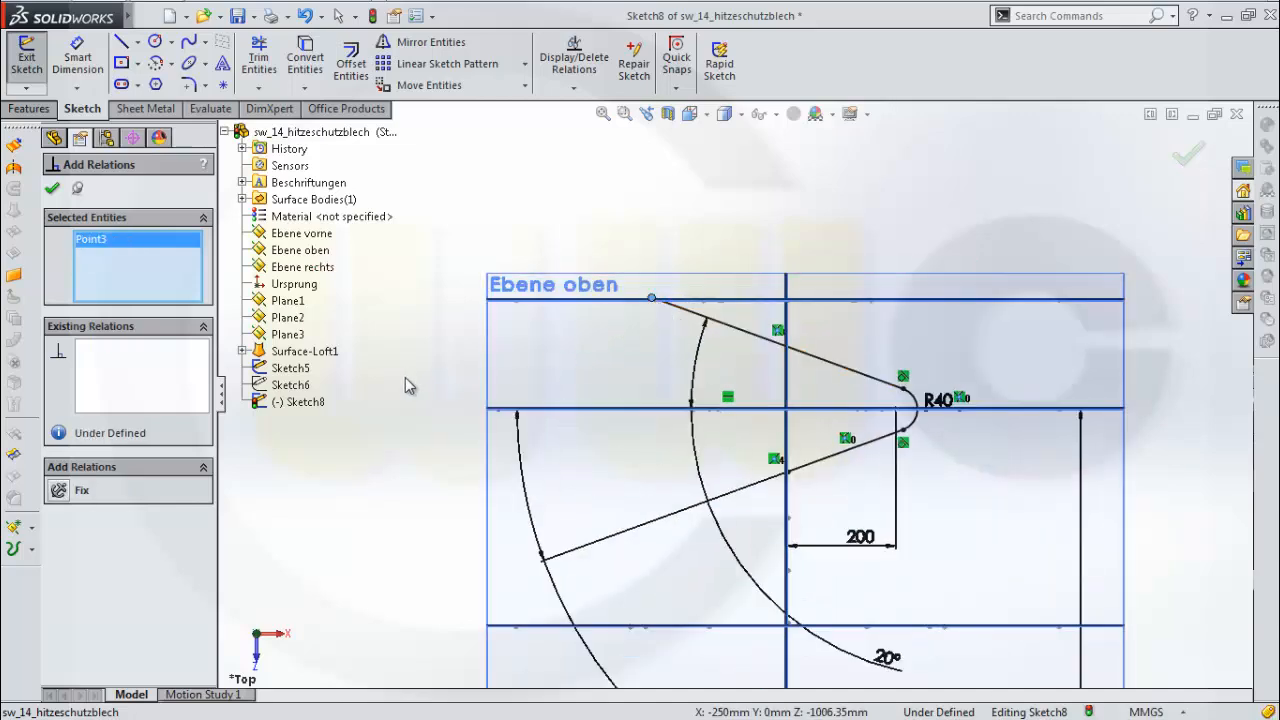
{"action": "left_click", "coordinate": [306, 267]}
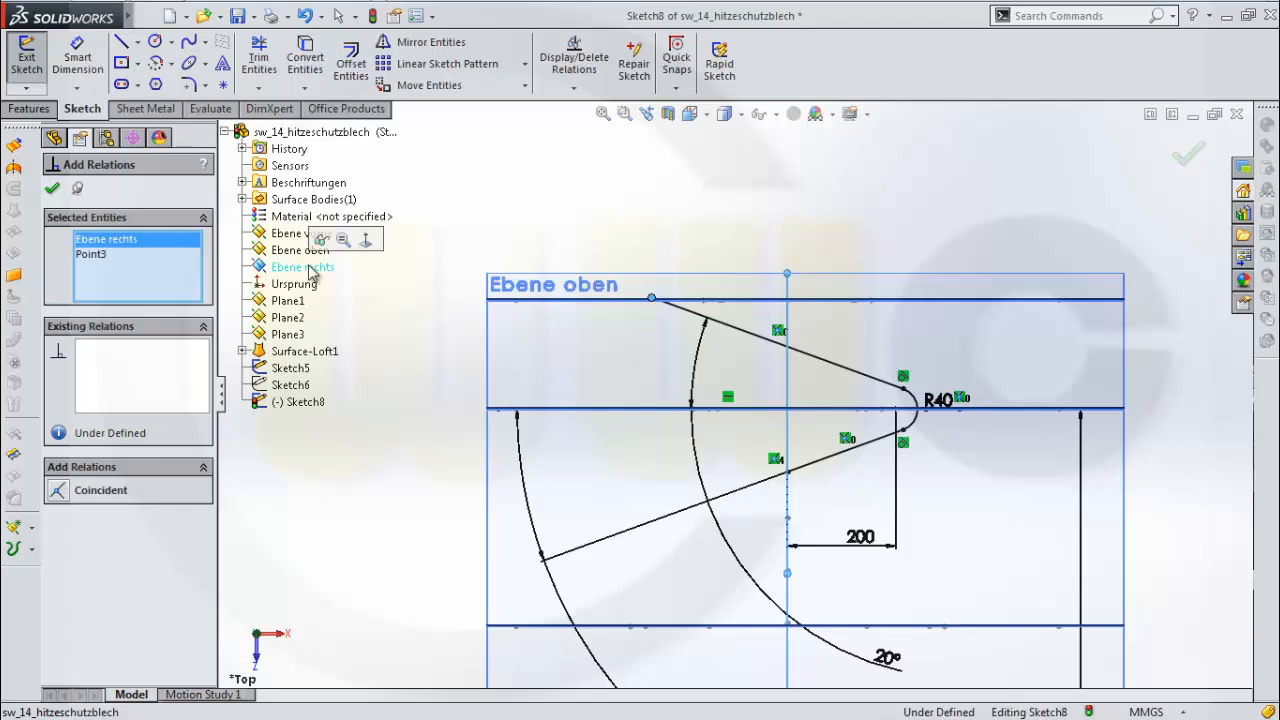
{"action": "left_click", "coordinate": [68, 491]}
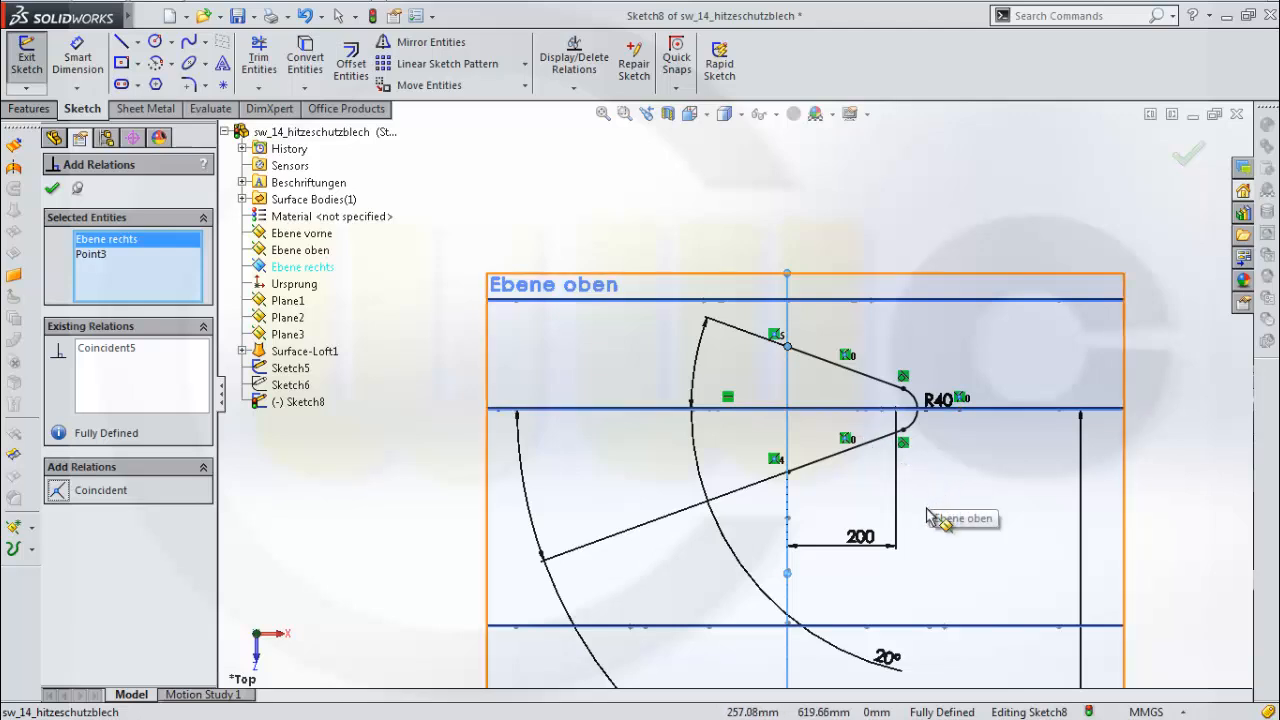
{"action": "middle_click_drag", "start_coordinate": [927, 514], "coordinate": [923, 457]}
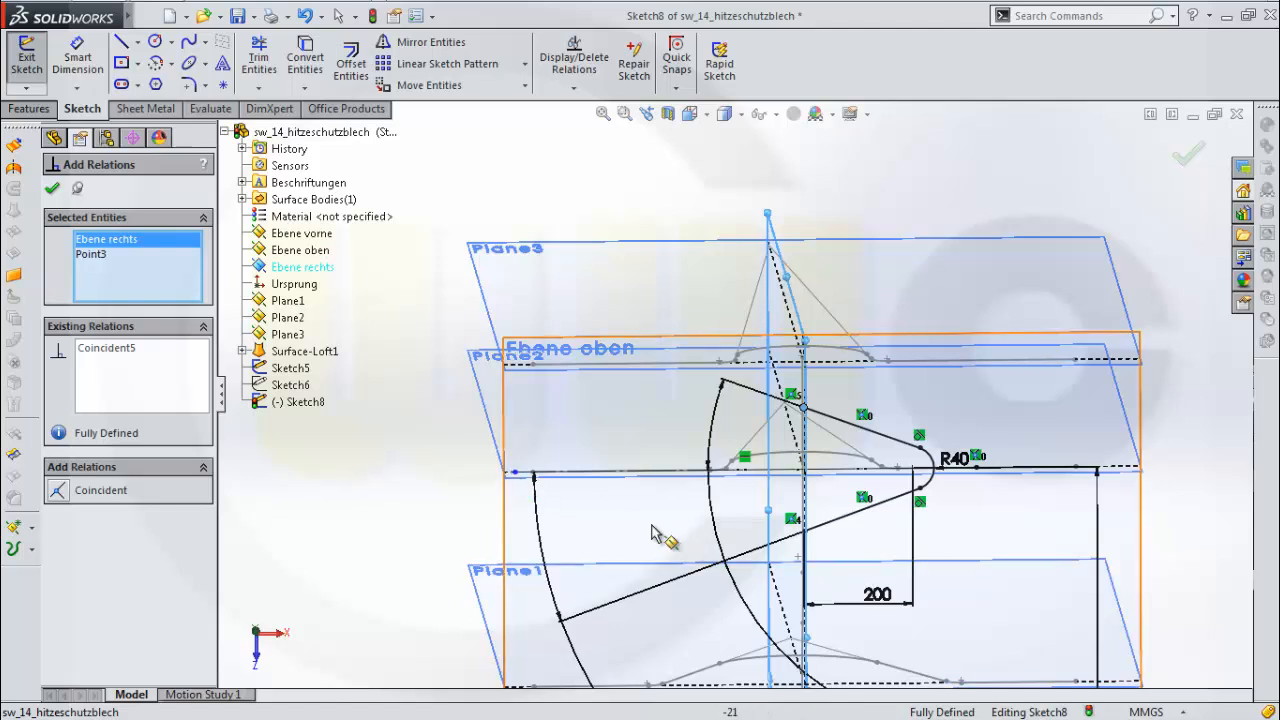
Accept the coincident relation and exit the fully defined V profile sketch on Ebene oben
{"action": "left_click", "coordinate": [1186, 163]}
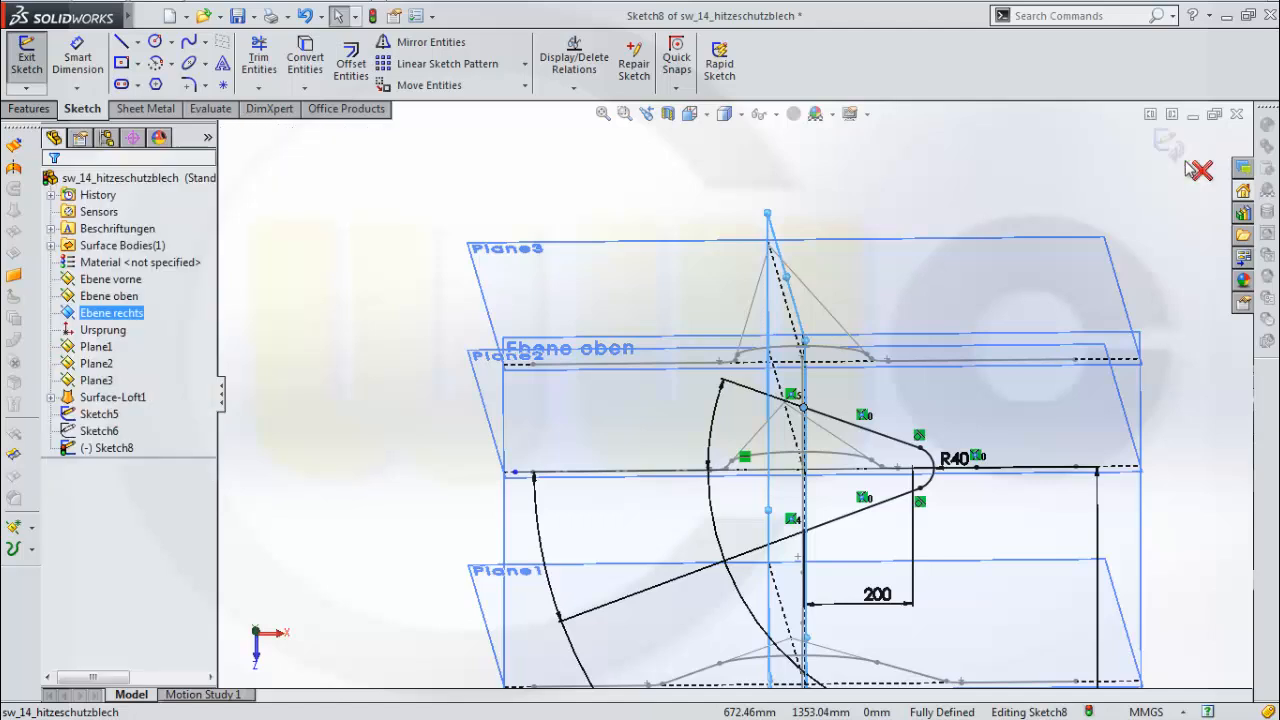
{"action": "key", "text": "z"}
{"action": "key", "text": "z"}
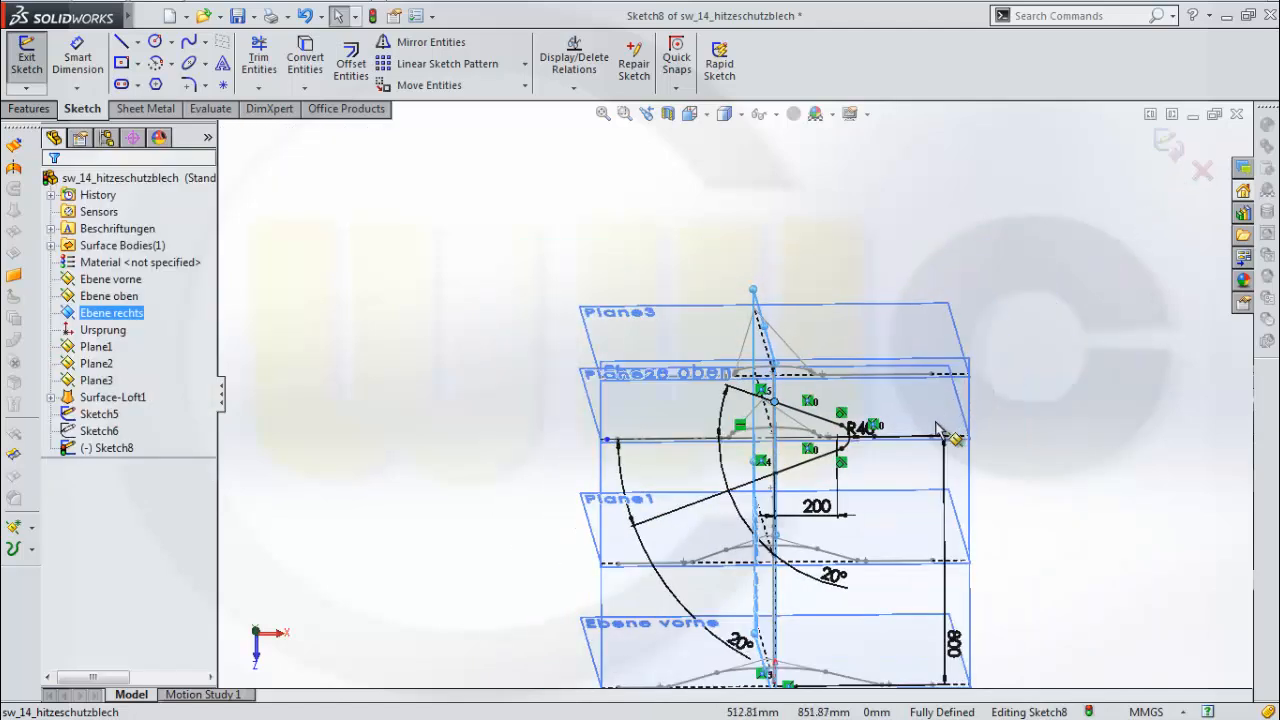
{"action": "left_click", "coordinate": [1175, 150]}
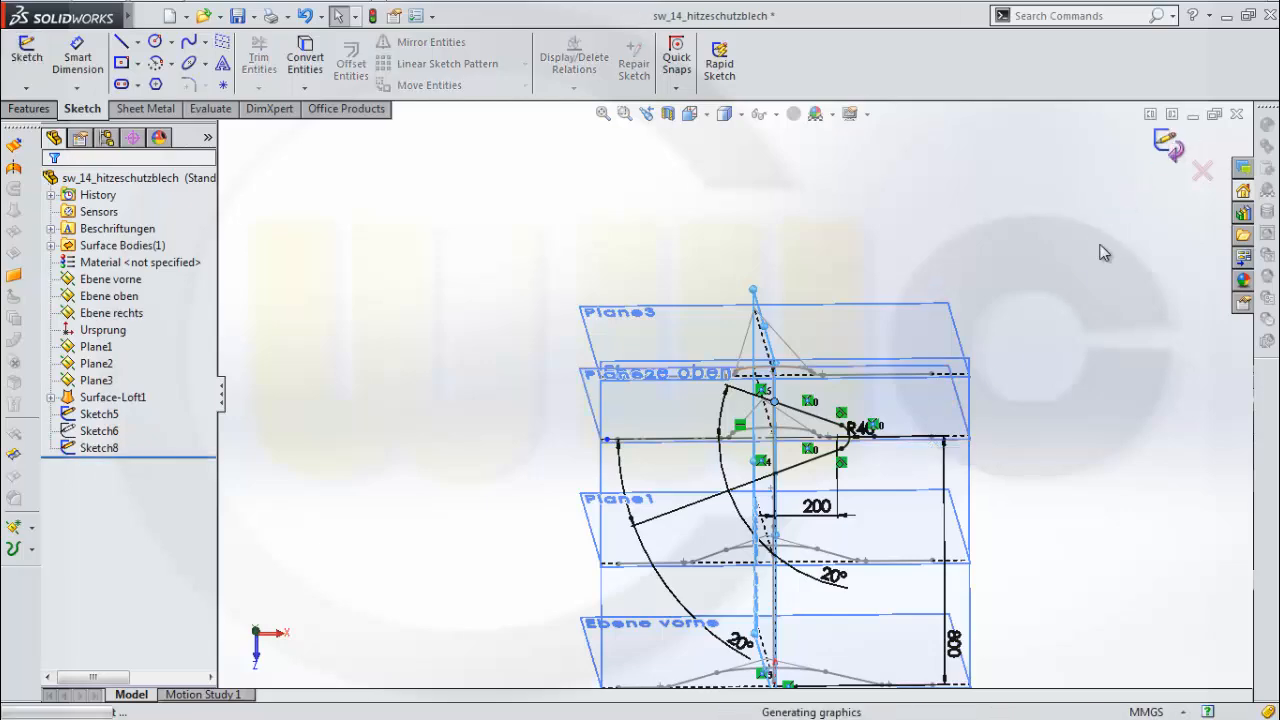
Show the hidden Sketch6 and the hidden Surface-Loft1 body
{"action": "mouse_move", "coordinate": [1017, 391]}
{"action": "middle_mouse_down"}
{"action": "mouse_move", "coordinate": [971, 371]}
{"action": "mouse_move", "coordinate": [943, 437]}
{"action": "mouse_move", "coordinate": [990, 408]}
{"action": "middle_mouse_up"}
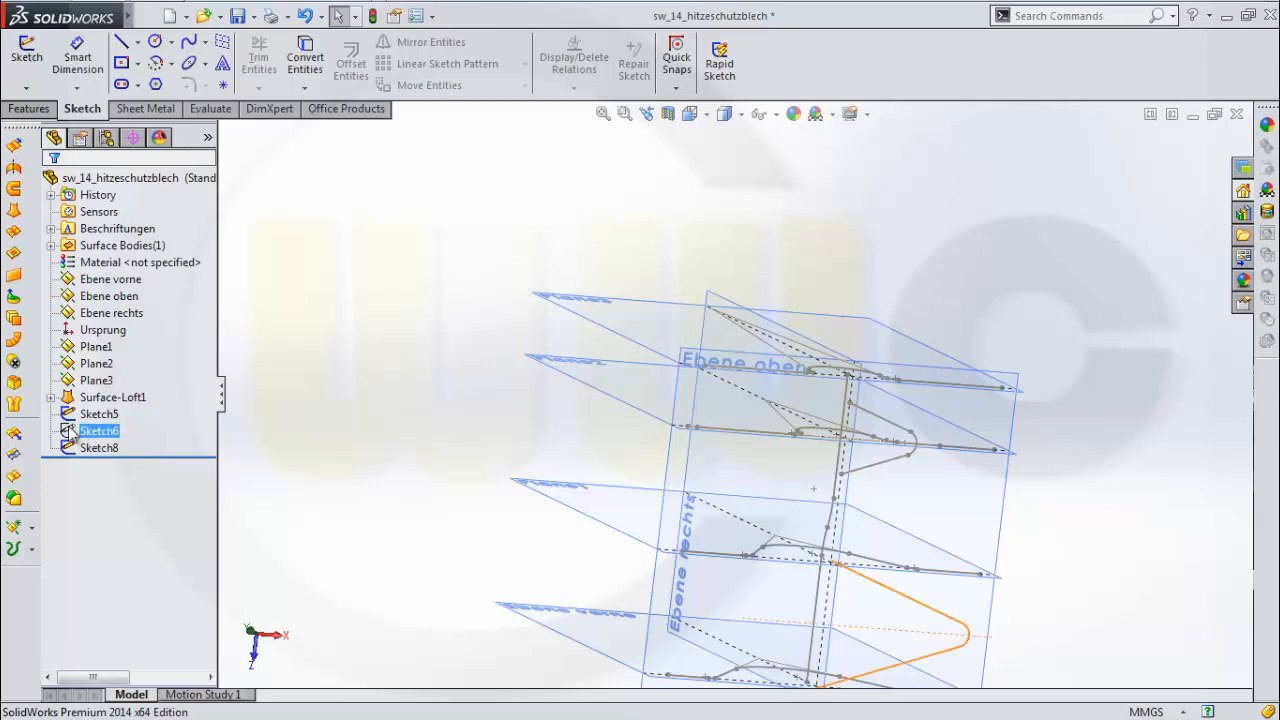
{"action": "left_click", "coordinate": [95, 431]}
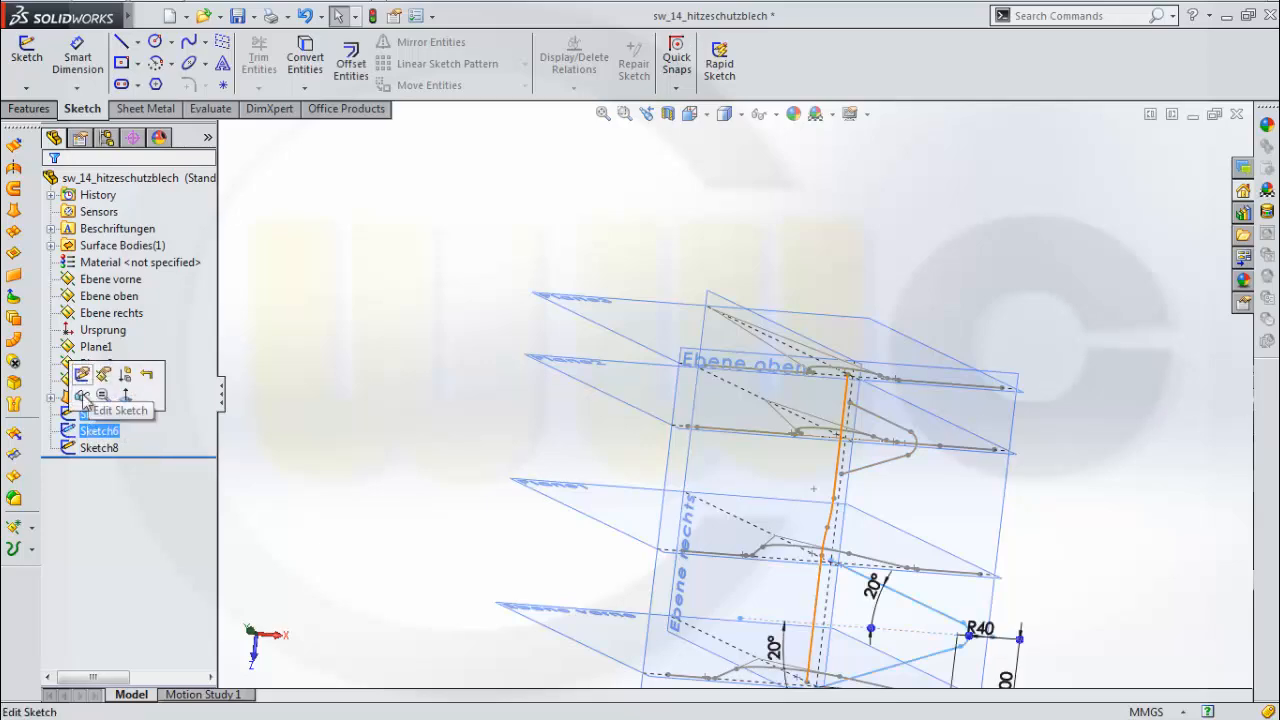
{"action": "mouse_move", "coordinate": [751, 534]}
{"action": "middle_mouse_down"}
{"action": "mouse_move", "coordinate": [763, 437]}
{"action": "mouse_move", "coordinate": [820, 531]}
{"action": "mouse_move", "coordinate": [751, 534]}
{"action": "mouse_move", "coordinate": [677, 451]}
{"action": "mouse_move", "coordinate": [583, 403]}
{"action": "mouse_move", "coordinate": [648, 535]}
{"action": "middle_mouse_up"}
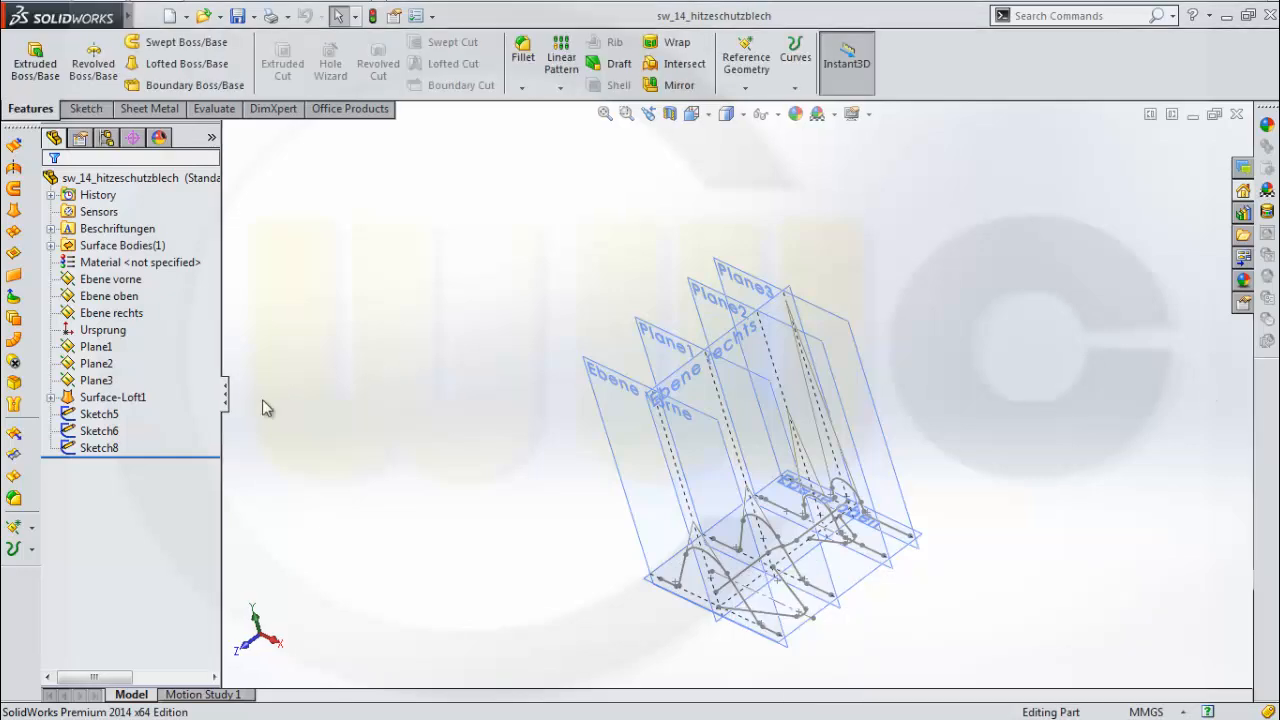
{"action": "left_click", "coordinate": [113, 398]}
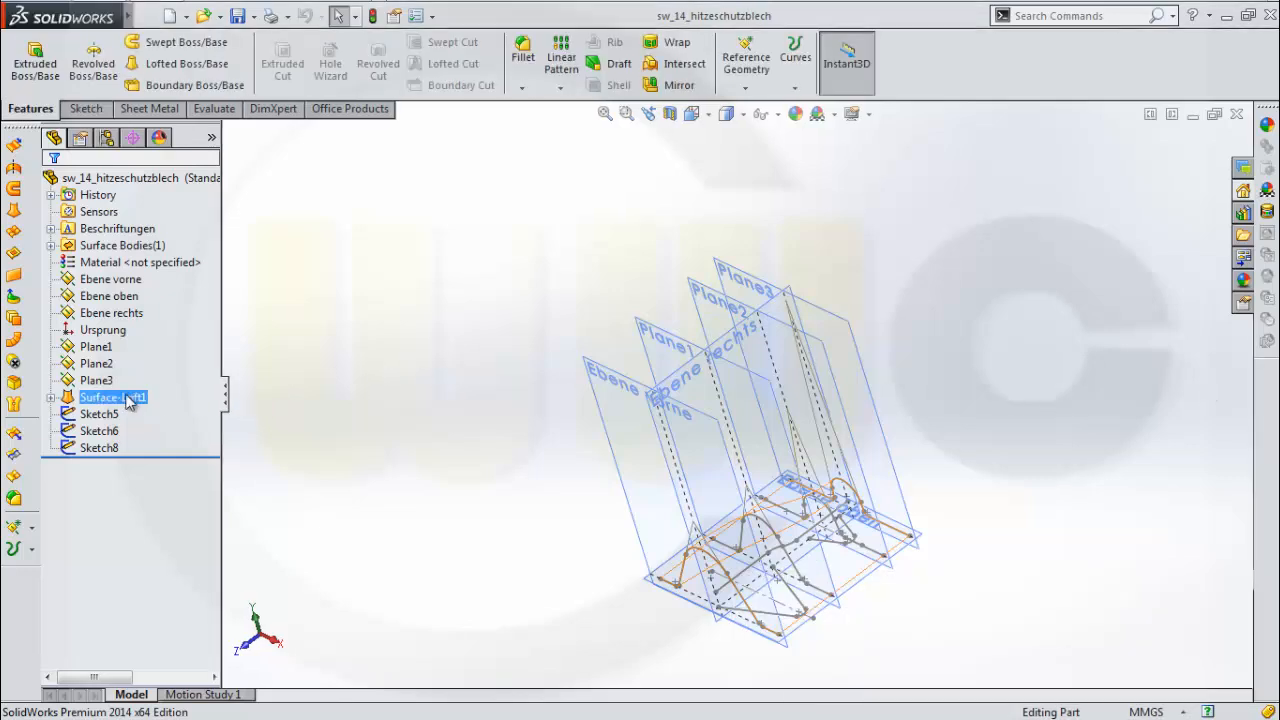
{"action": "left_click", "coordinate": [136, 368]}
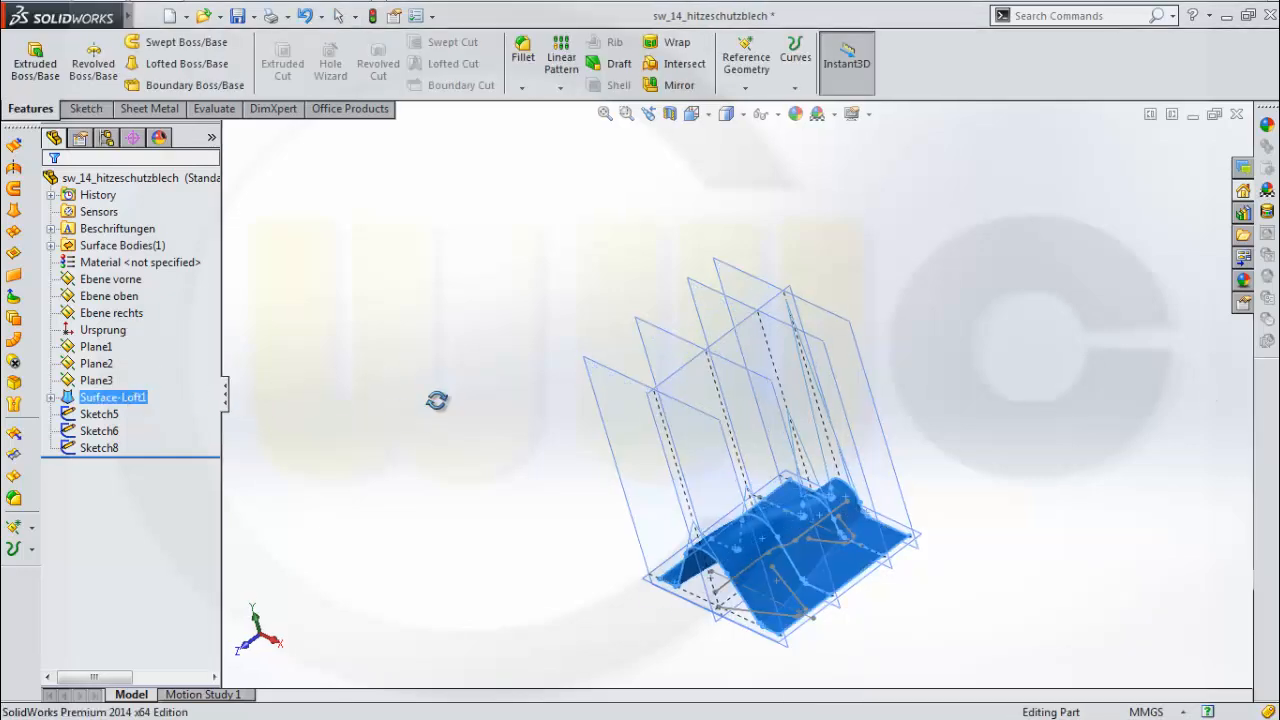
{"action": "middle_click_drag", "start_coordinate": [437, 400], "coordinate": [700, 398]}
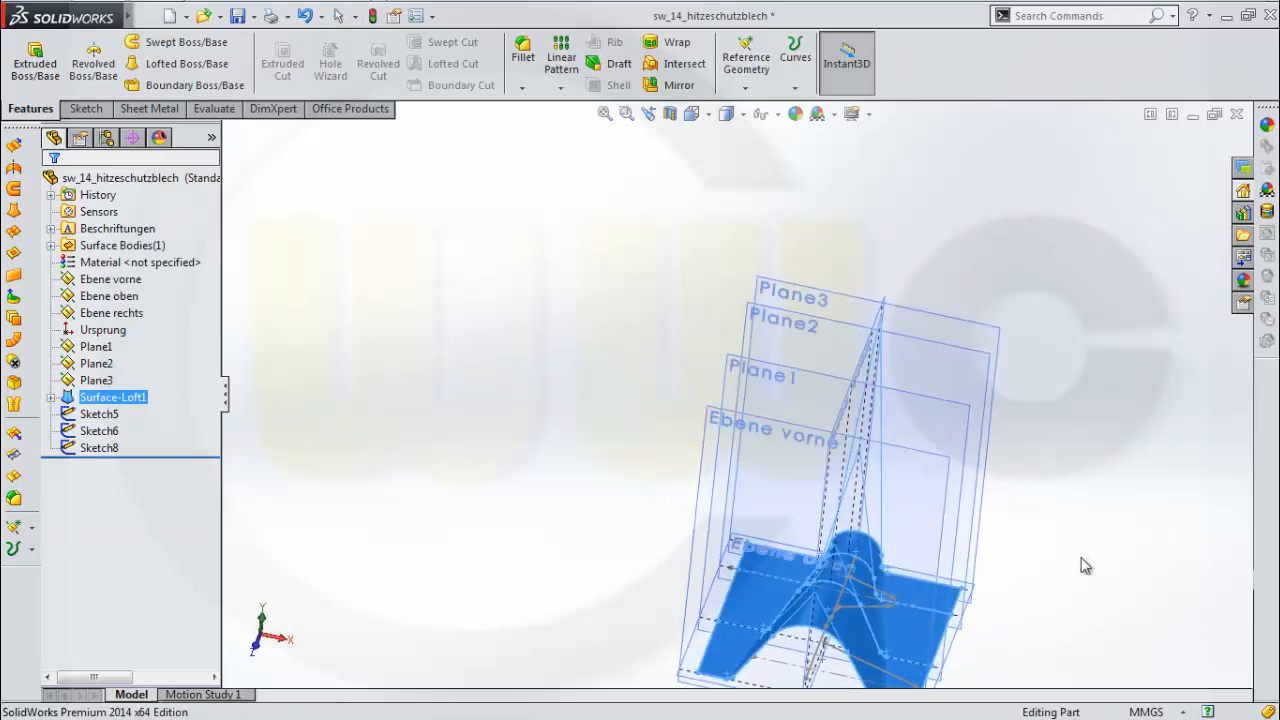
{"action": "middle_click_drag", "start_coordinate": [1085, 566], "coordinate": [1066, 600]}
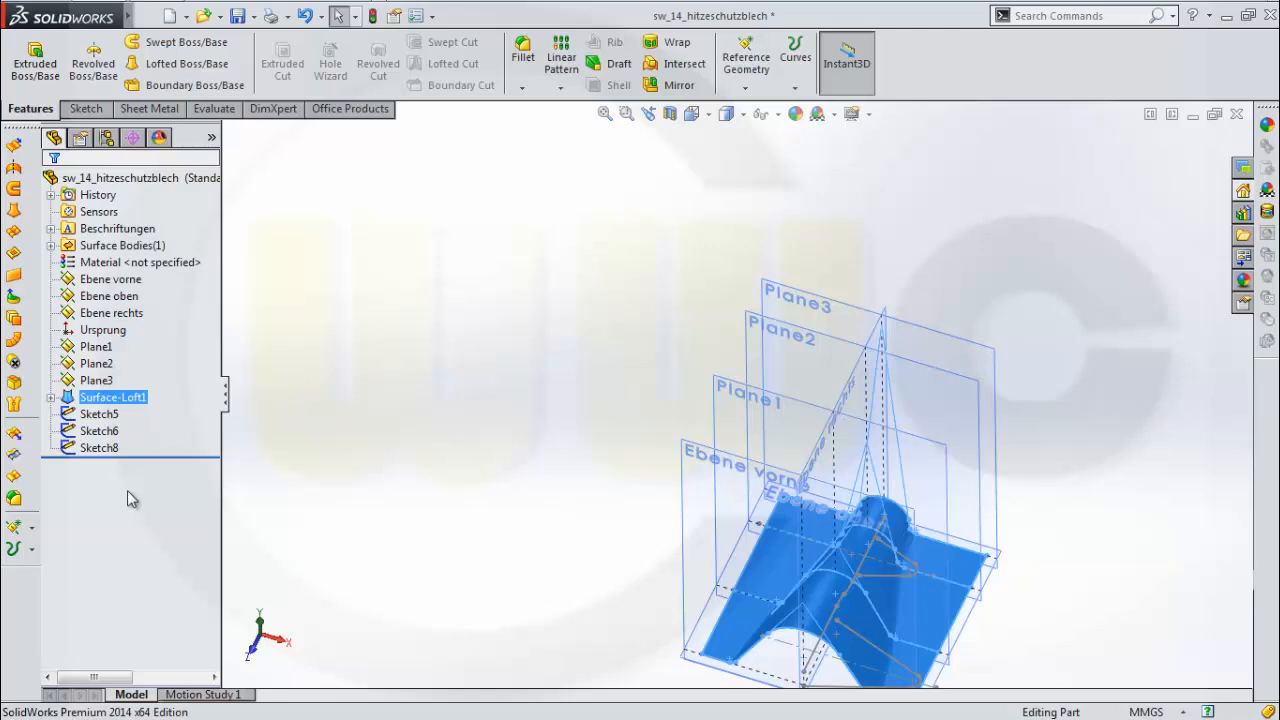
Trim the lofted surface with a Standard trim using Ebene rechts as trim tool, keeping the half on the positive X side
{"action": "left_click", "coordinate": [14, 458]}
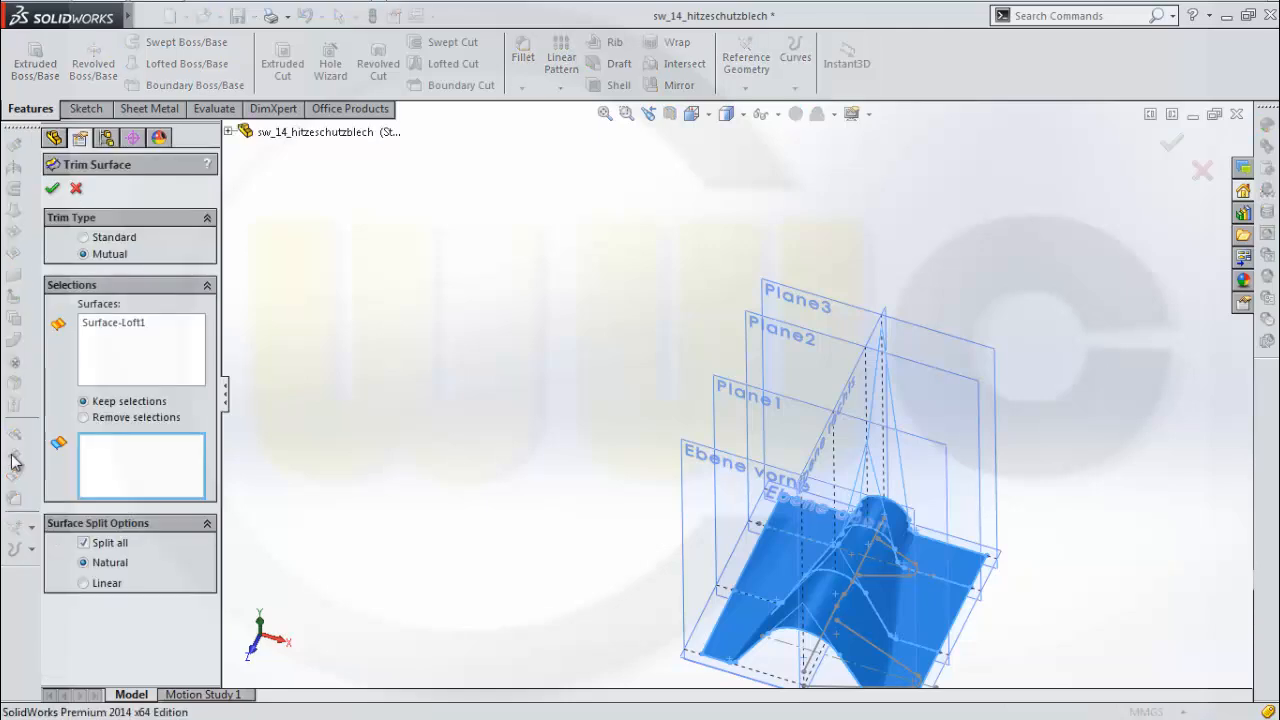
{"action": "left_click", "coordinate": [127, 330]}
{"action": "right_click", "coordinate": [131, 326]}
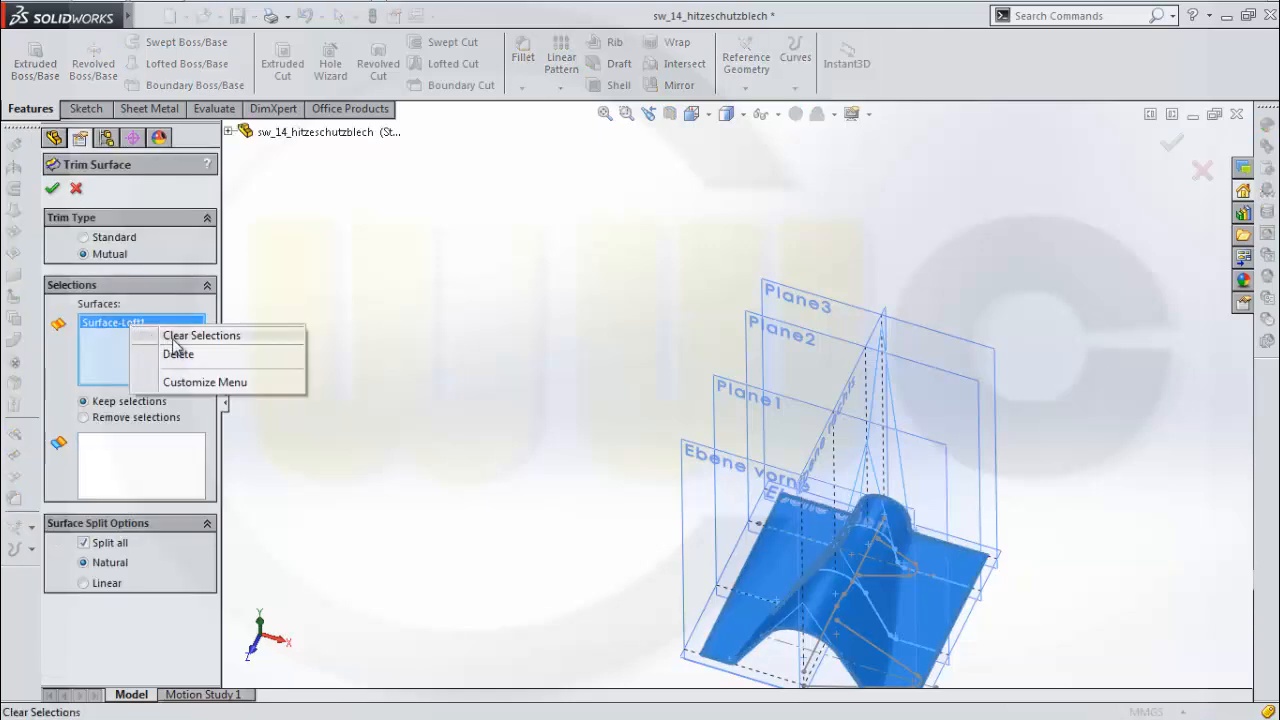
{"action": "left_click", "coordinate": [190, 336]}
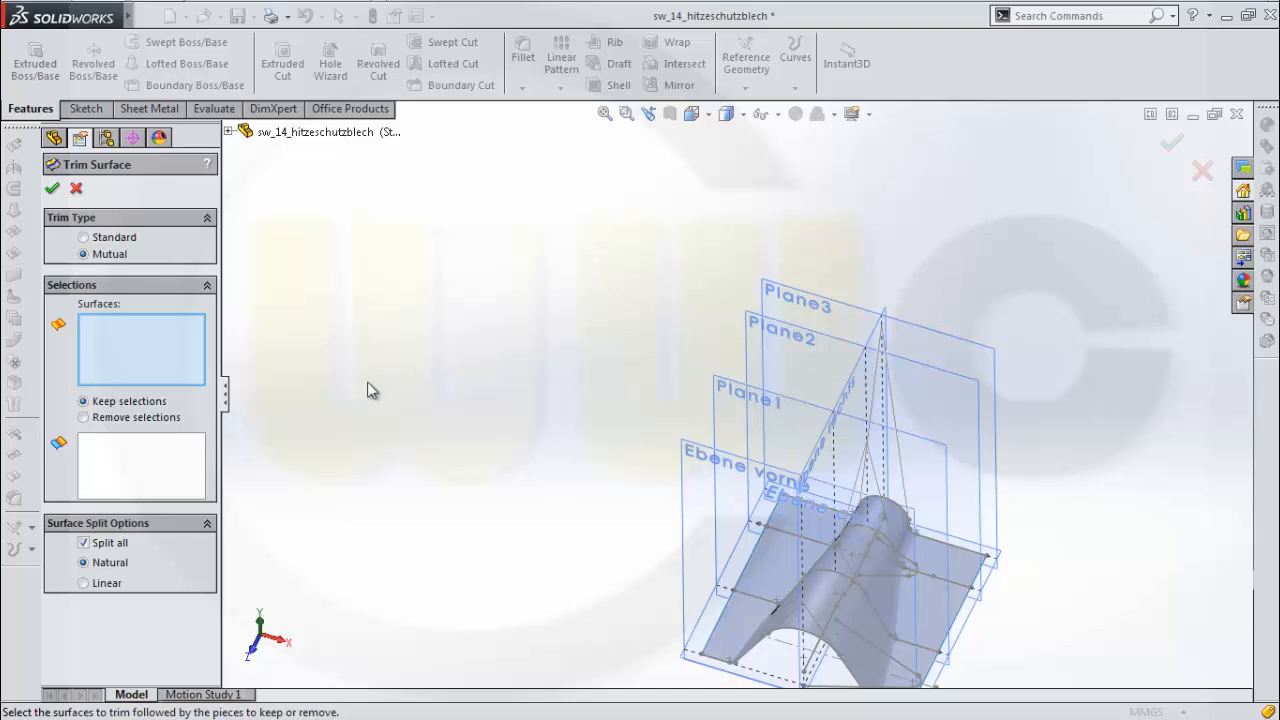
{"action": "left_click", "coordinate": [84, 238]}
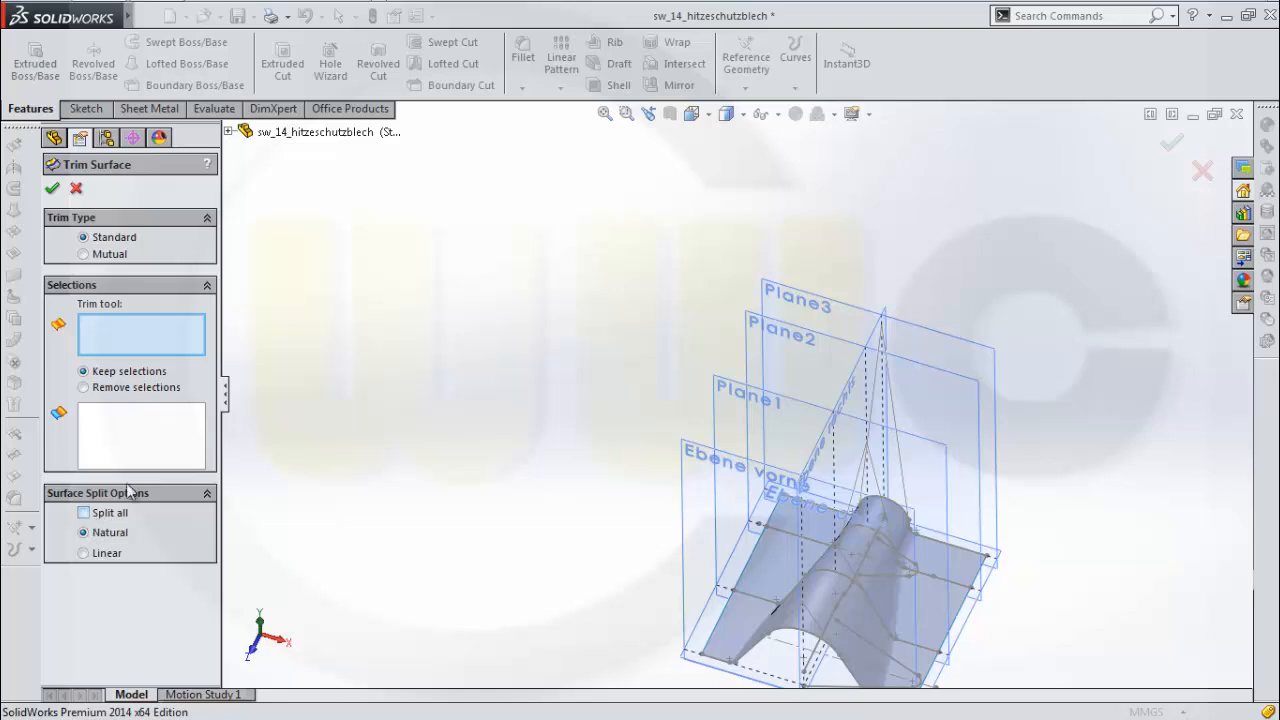
{"action": "left_click", "coordinate": [845, 404]}
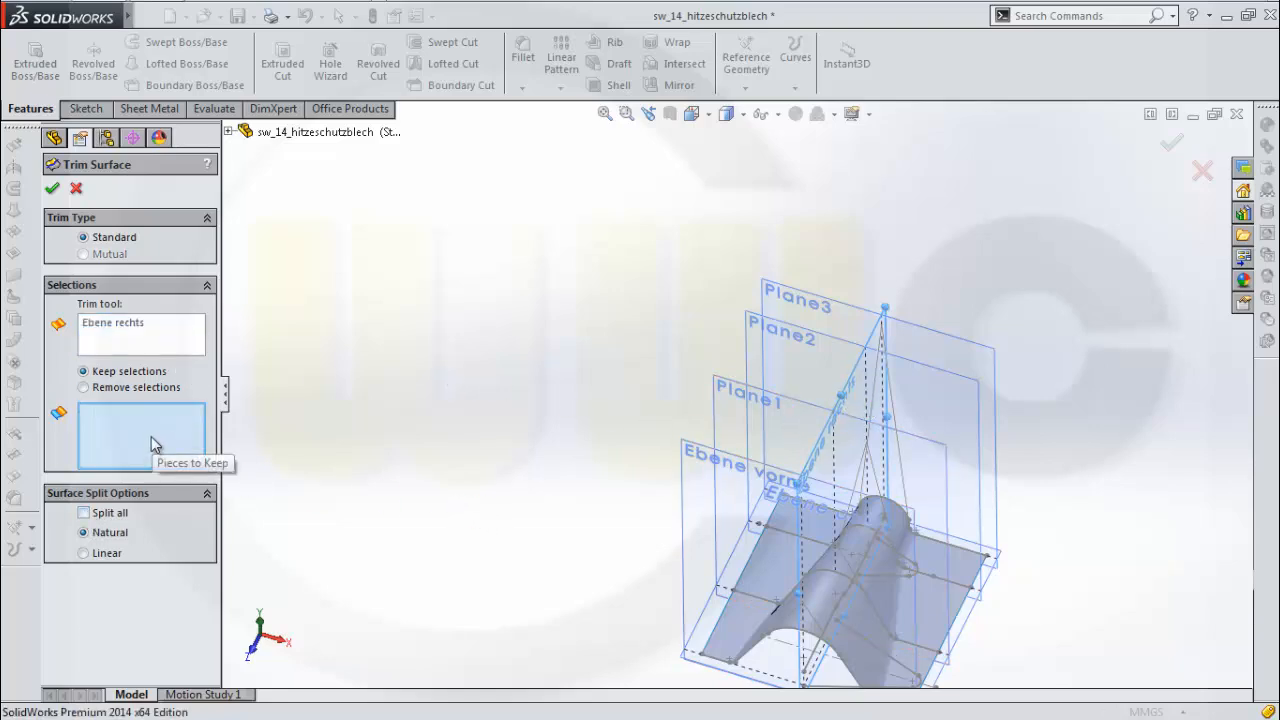
{"action": "left_click", "coordinate": [925, 630]}
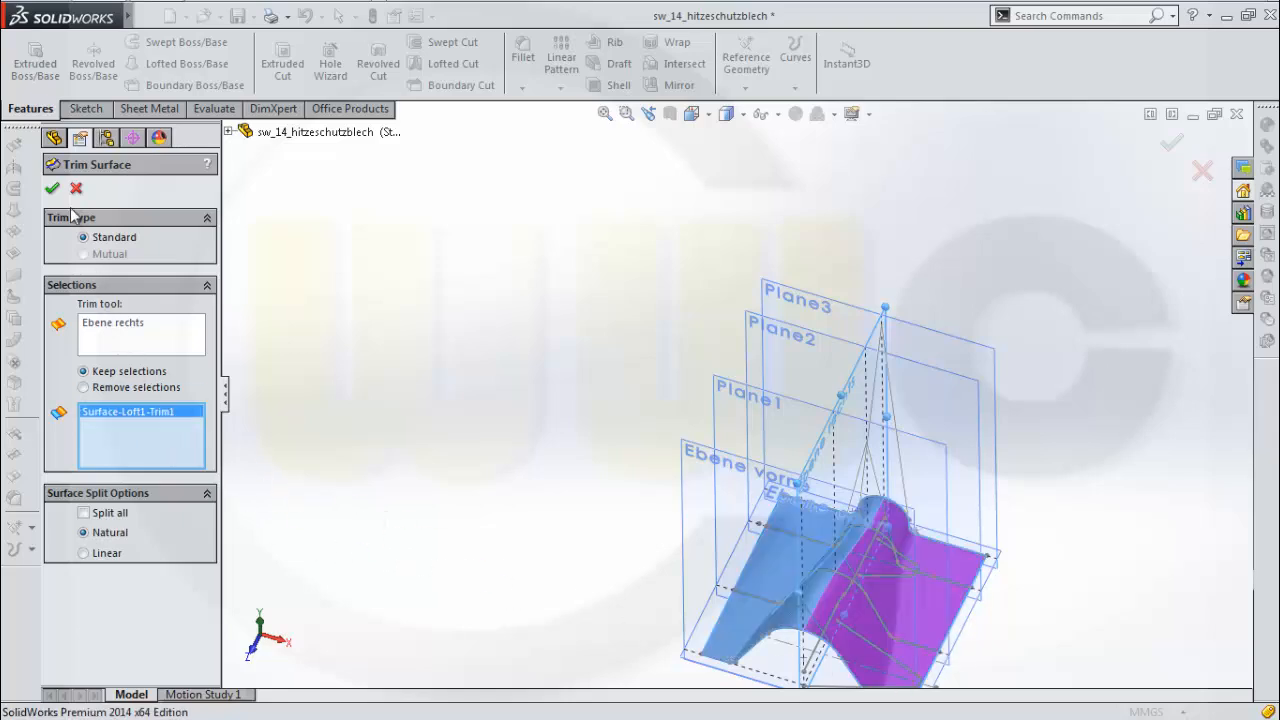
{"action": "key", "text": "Return"}
Hide the reference planes Plane1, Plane2 and Plane3 together
{"action": "middle_click_drag", "start_coordinate": [586, 434], "coordinate": [551, 374]}
{"action": "middle_click_drag", "start_coordinate": [655, 435], "coordinate": [679, 380]}
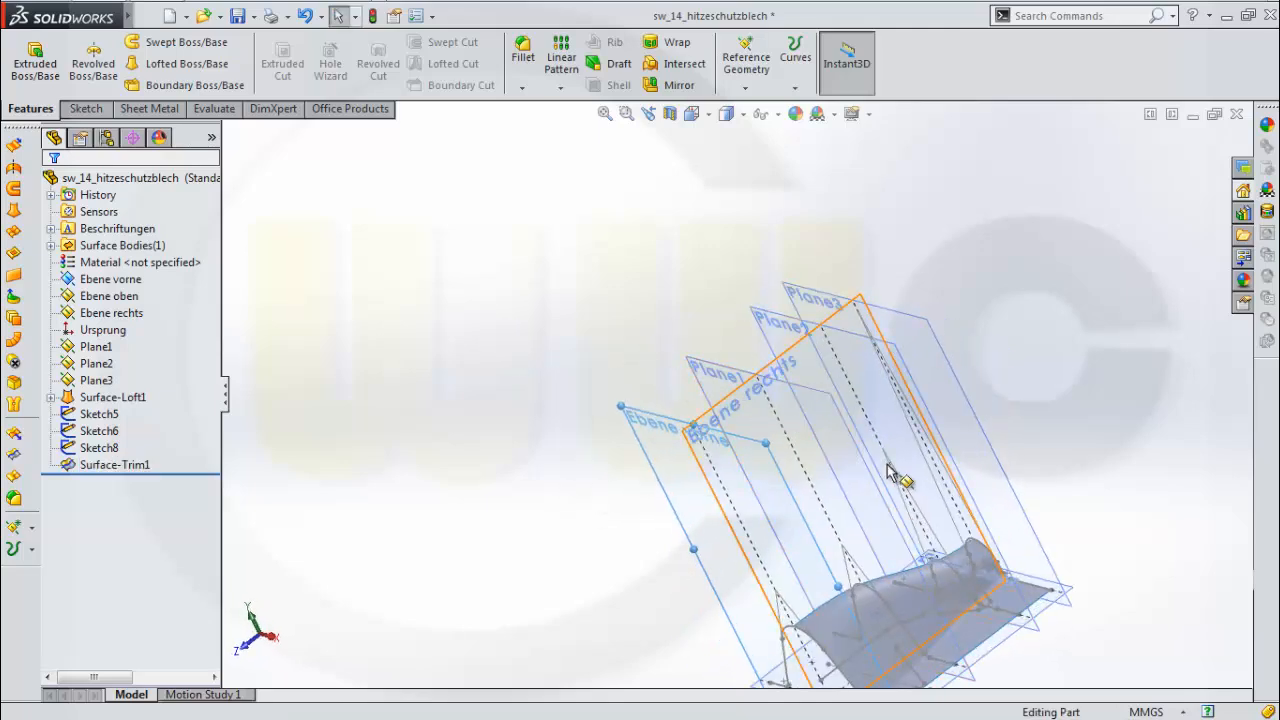
{"action": "middle_click_drag", "start_coordinate": [891, 471], "coordinate": [969, 380]}
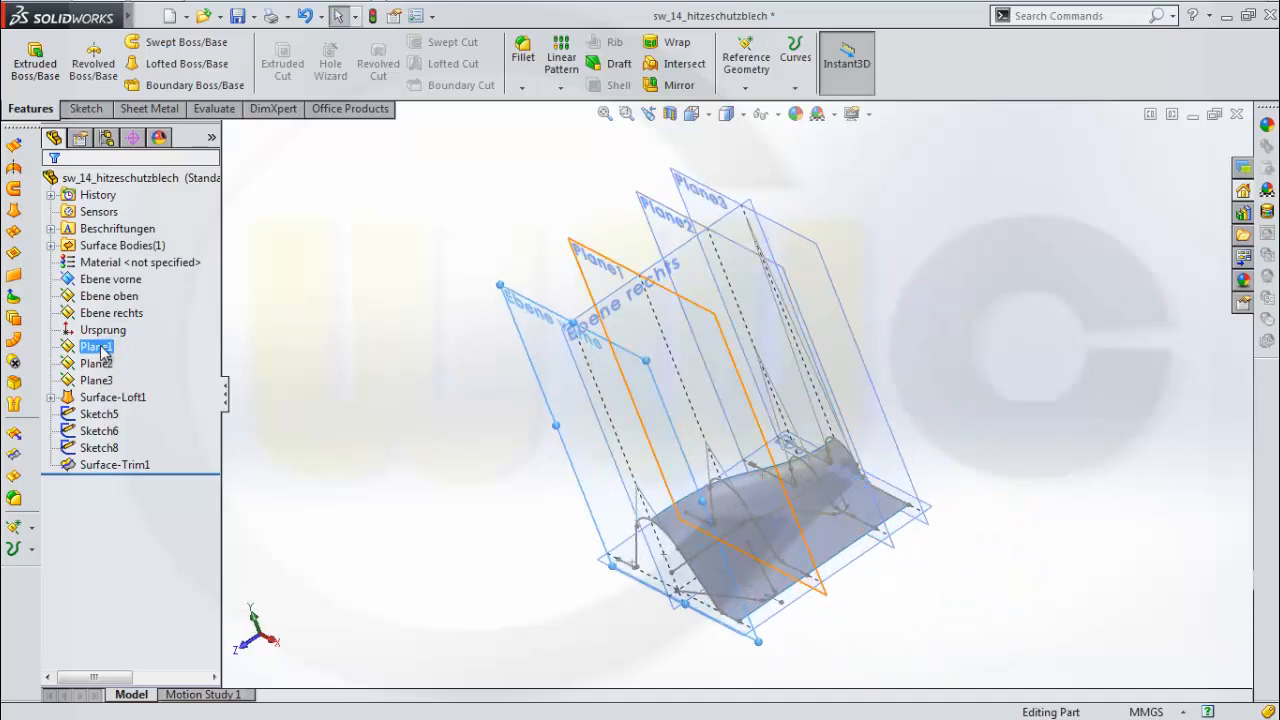
{"action": "left_click", "coordinate": [96, 346]}
{"action": "left_click", "coordinate": [110, 398], "text": "ctrl"}
{"action": "left_click", "coordinate": [113, 381], "text": "shift"}
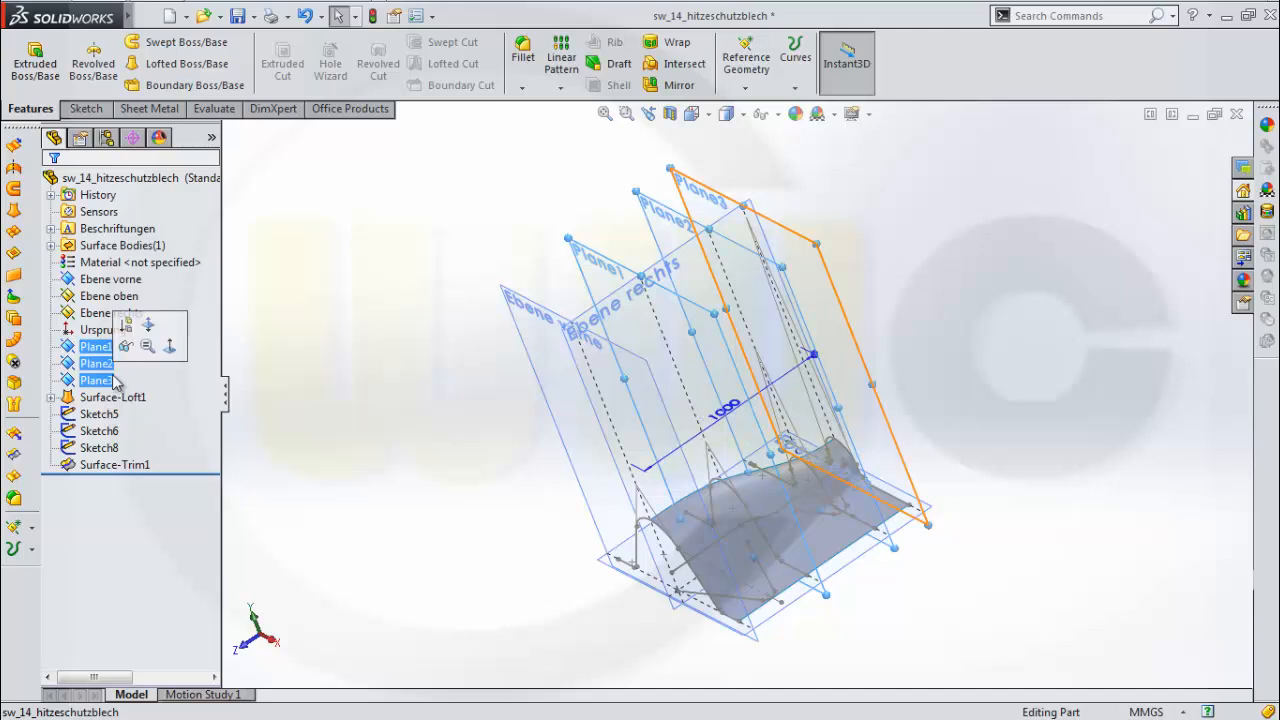
{"action": "left_click", "coordinate": [125, 346]}
Hide the four loft profile sketches, Sketch1 through Sketch4, contained in Surface-Loft1
{"action": "middle_click_drag", "start_coordinate": [927, 416], "coordinate": [890, 410]}
{"action": "left_click", "coordinate": [50, 397]}
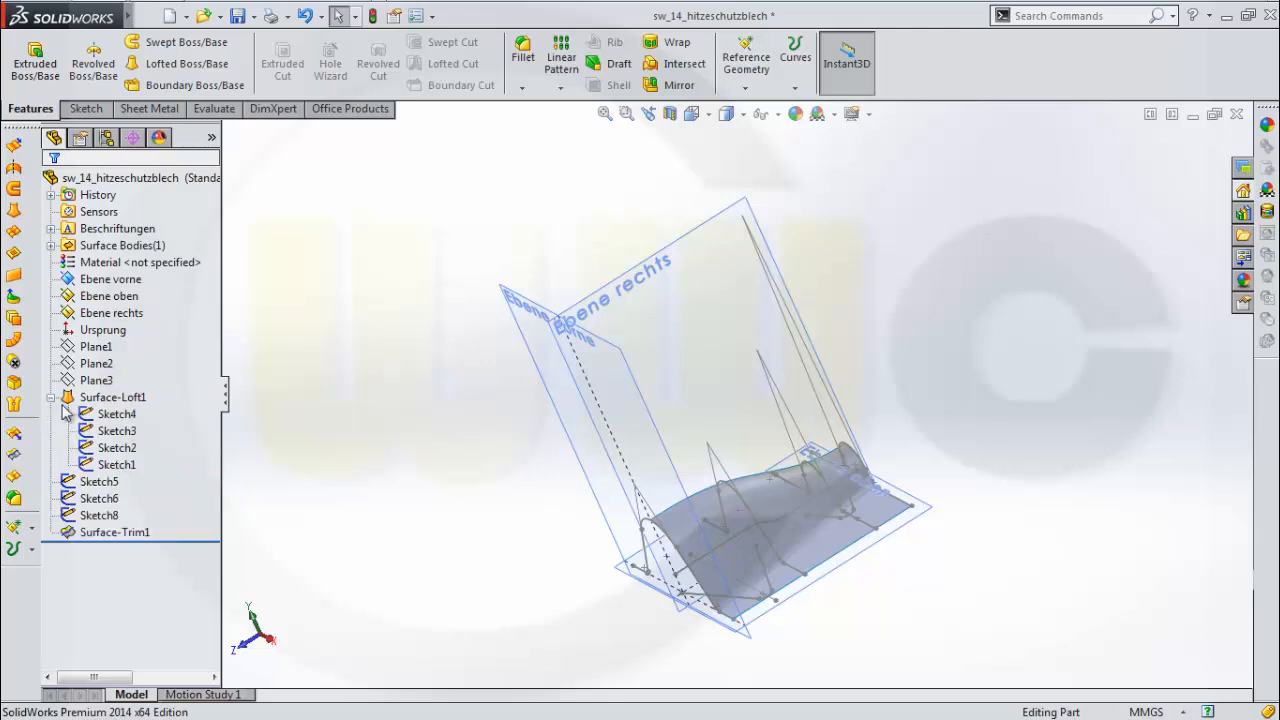
{"action": "left_click", "coordinate": [116, 413]}
{"action": "left_click", "coordinate": [134, 466], "text": "ctrl"}
{"action": "left_click", "coordinate": [134, 465], "text": "shift"}
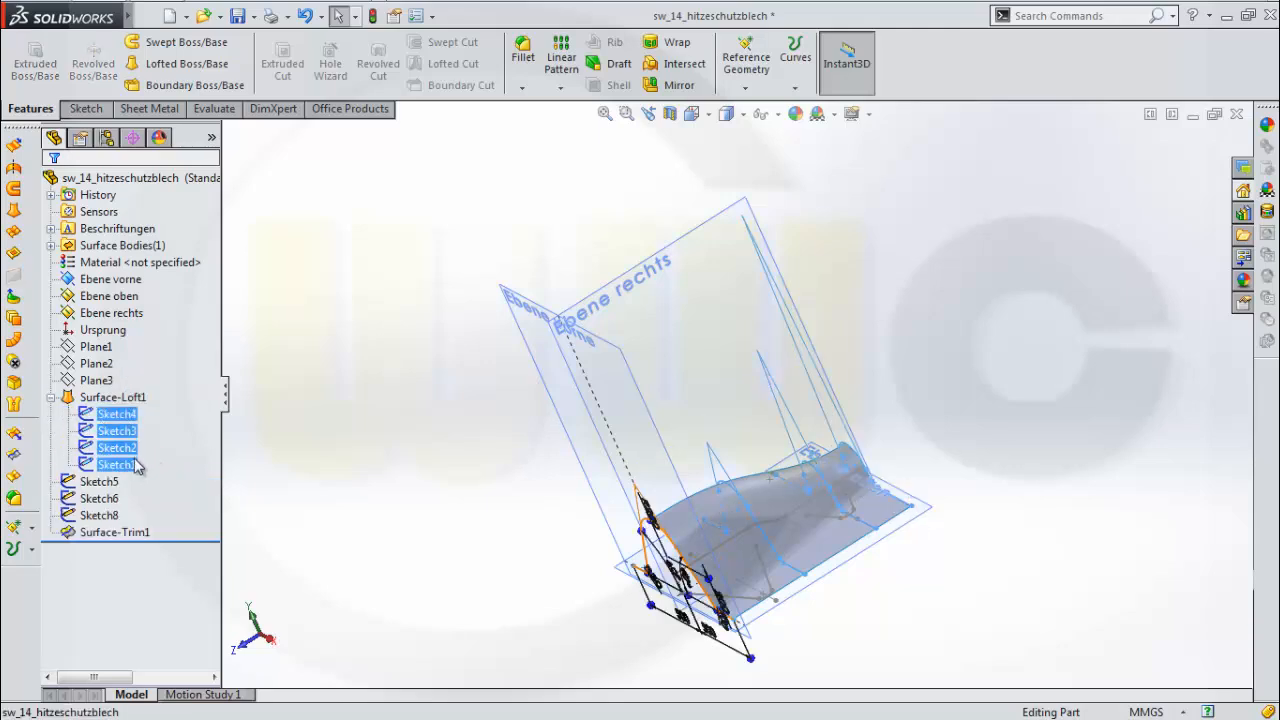
{"action": "left_click", "coordinate": [147, 432]}
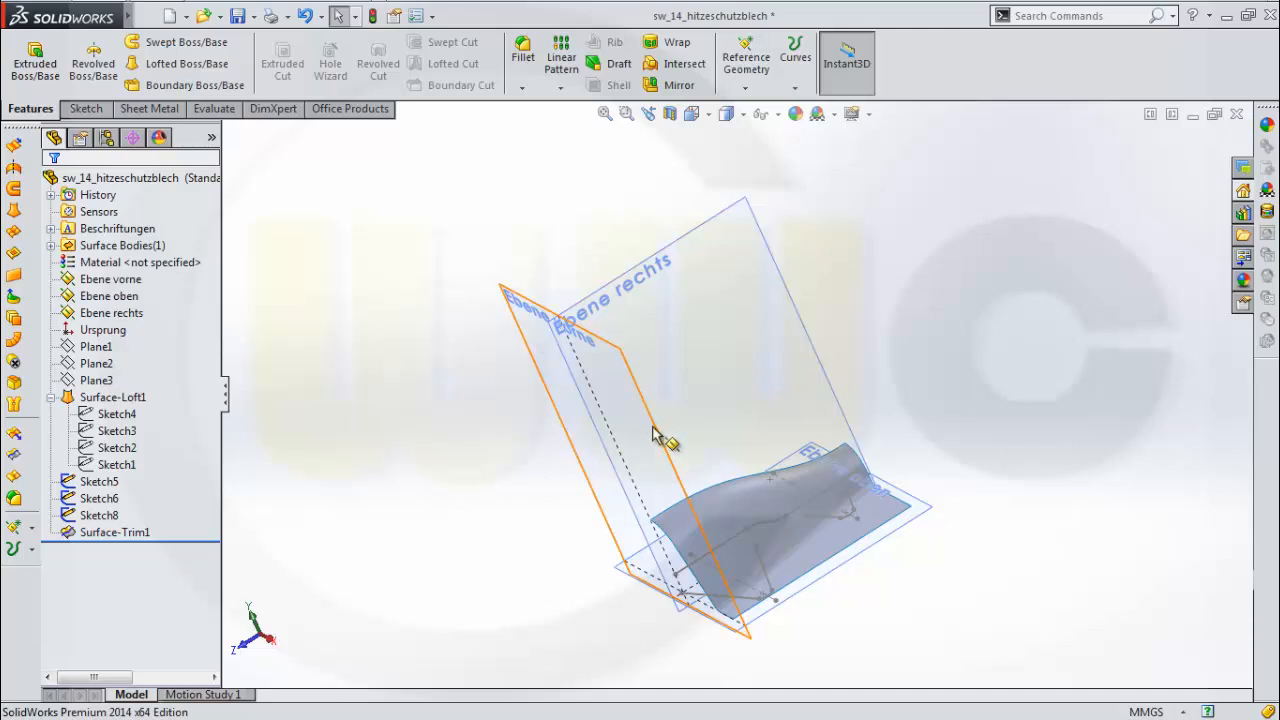
Create a Blind surface extrusion of Sketch5 with a depth of 500 mm
{"action": "mouse_move", "coordinate": [931, 394]}
{"action": "middle_mouse_down"}
{"action": "mouse_move", "coordinate": [963, 411]}
{"action": "mouse_move", "coordinate": [940, 511]}
{"action": "middle_mouse_up"}
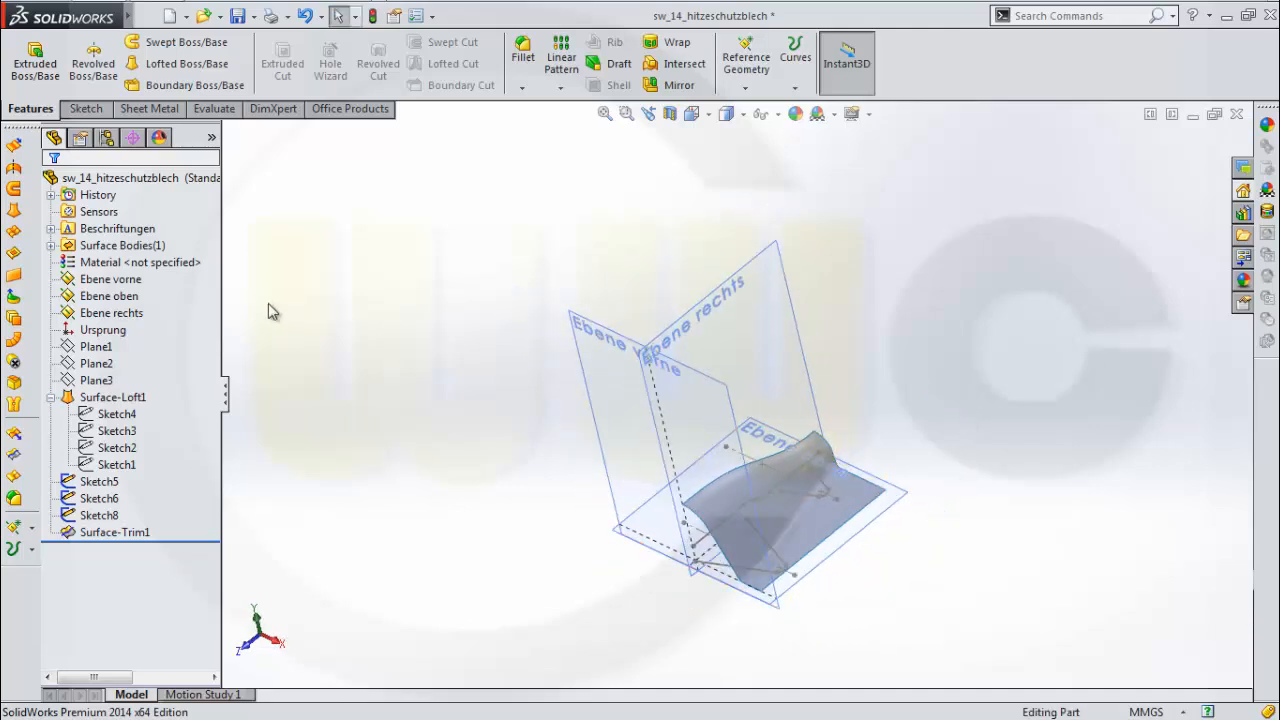
{"action": "left_click", "coordinate": [14, 143]}
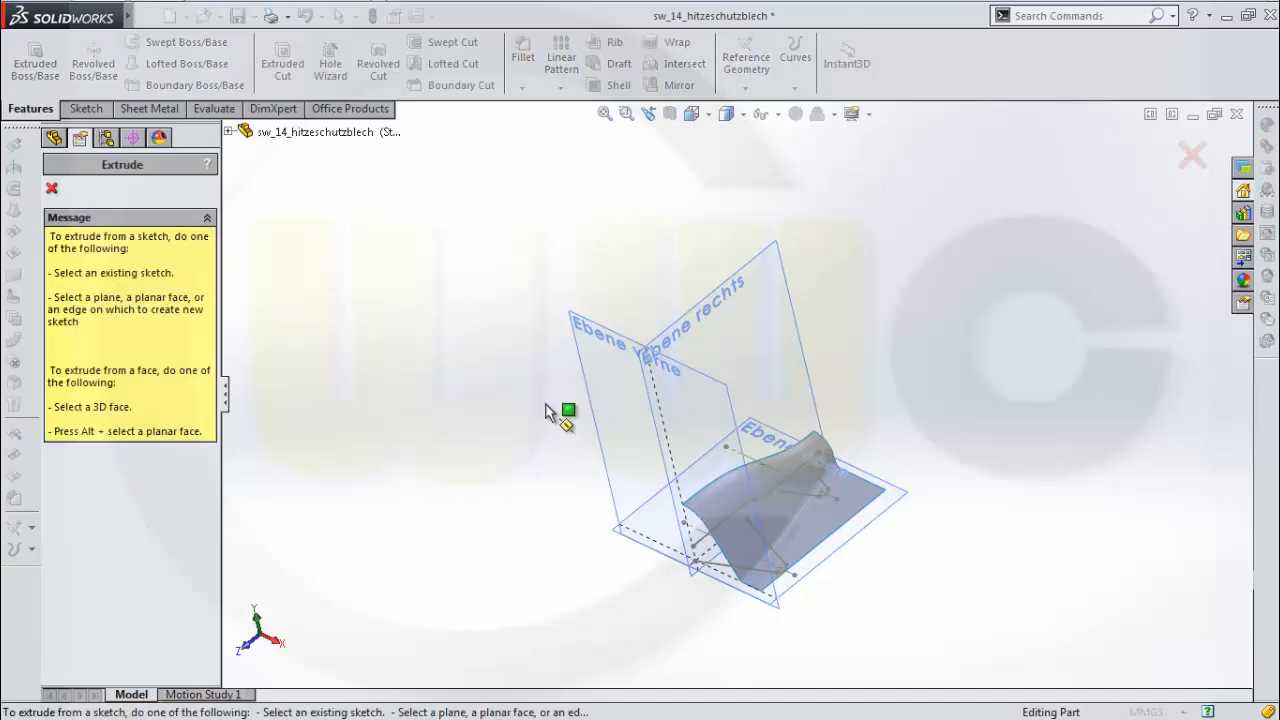
{"action": "left_click", "coordinate": [728, 530]}
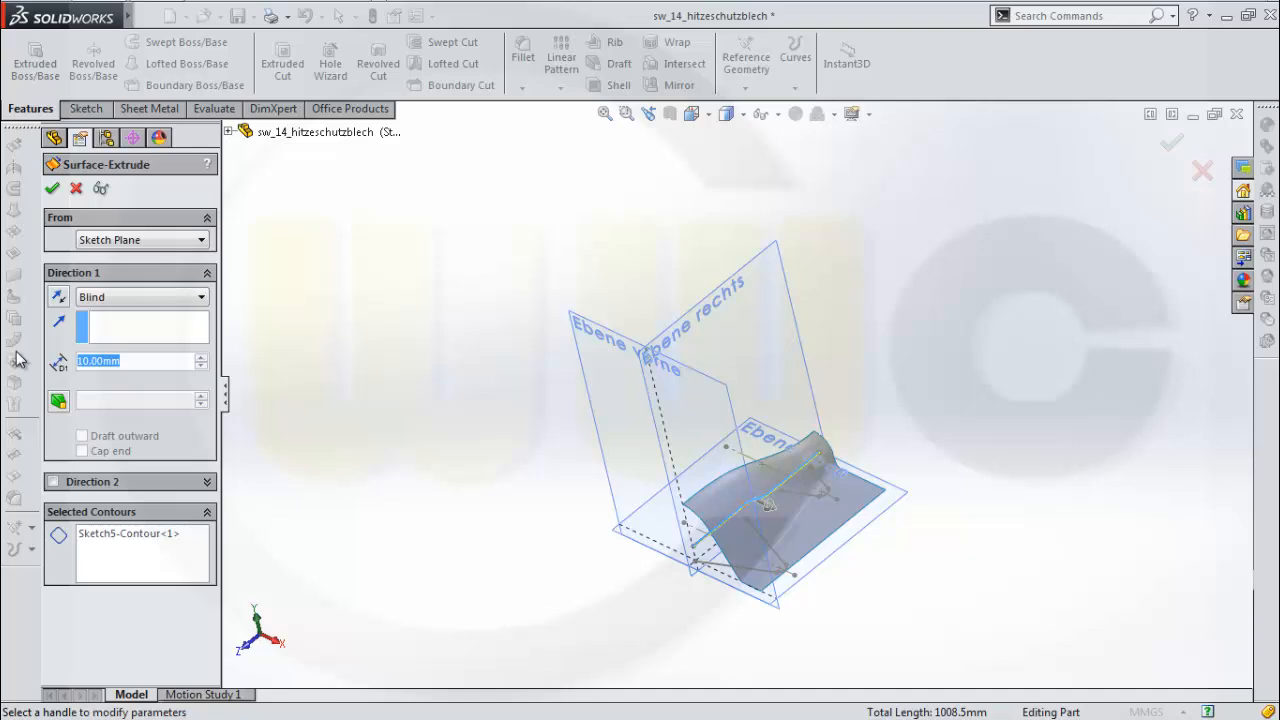
{"action": "type", "text": "500"}
{"action": "key", "text": "Return"}
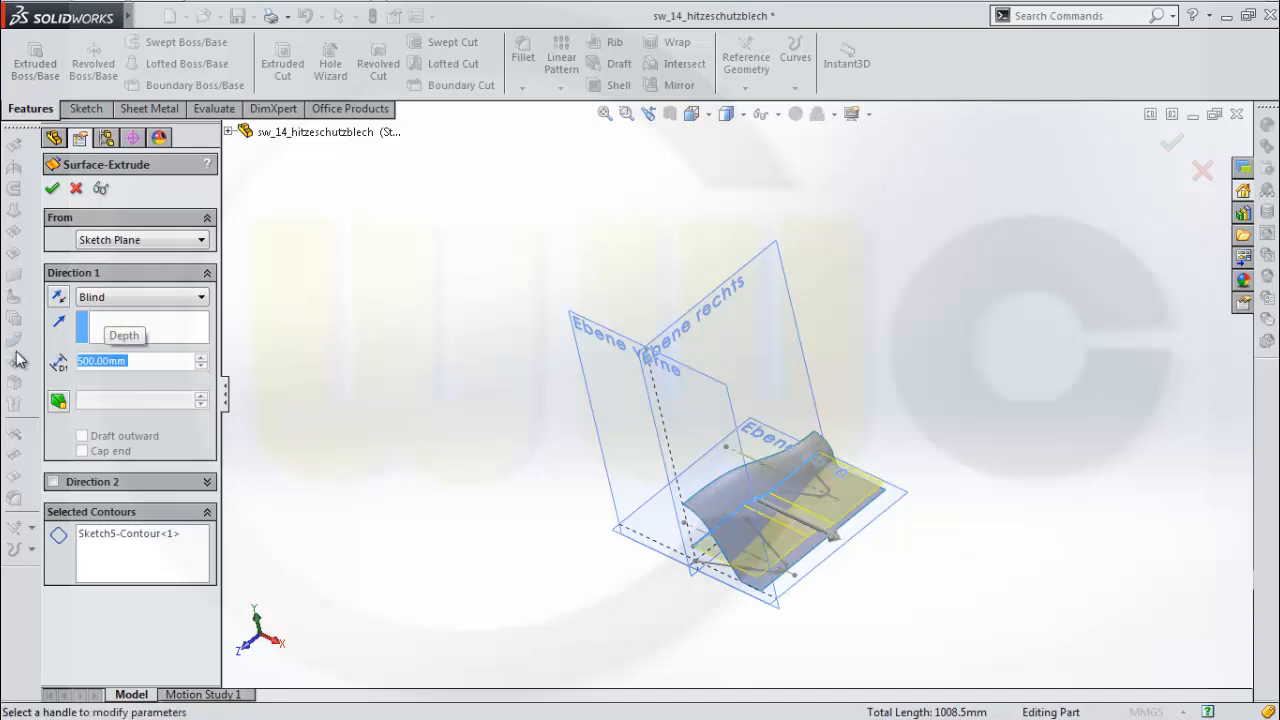
{"action": "left_click", "coordinate": [53, 187]}
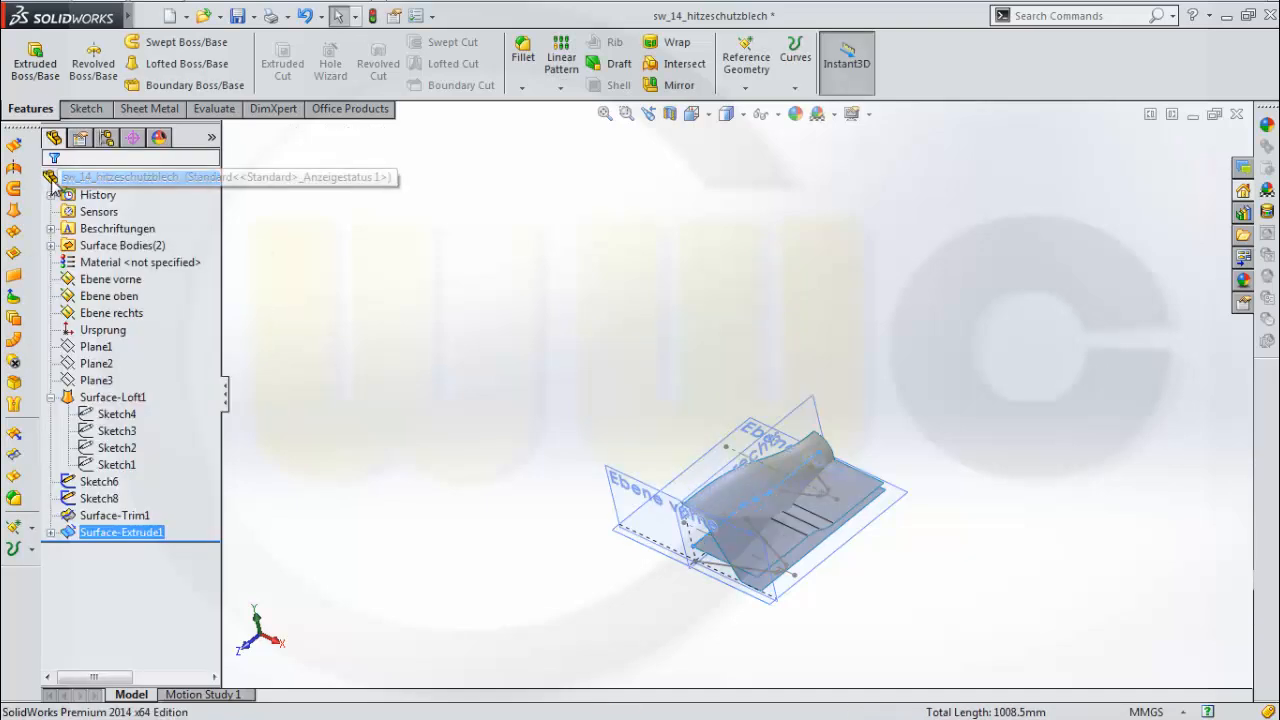
Create a Blind surface extrusion of the V profile in Sketch6 with a depth of 500 mm
{"action": "left_click", "coordinate": [14, 147]}
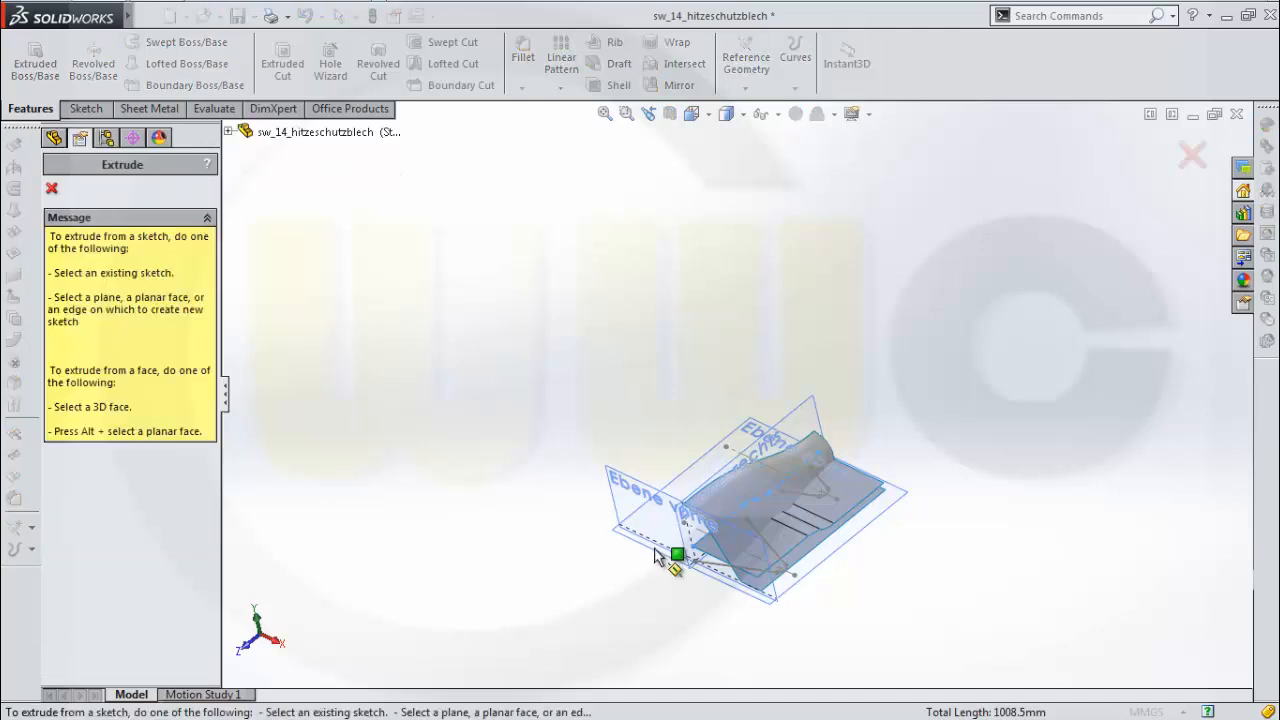
{"action": "left_click", "coordinate": [724, 568]}
{"action": "left_click", "coordinate": [720, 567]}
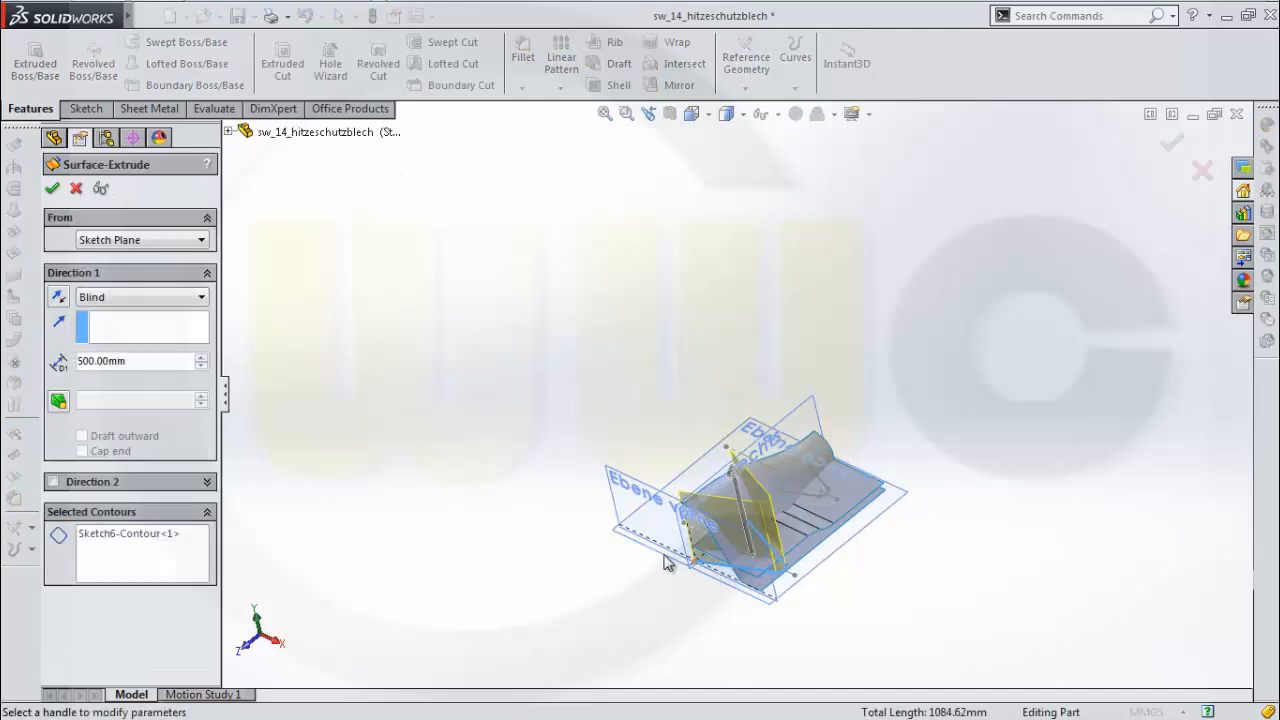
{"action": "left_click", "coordinate": [53, 188]}
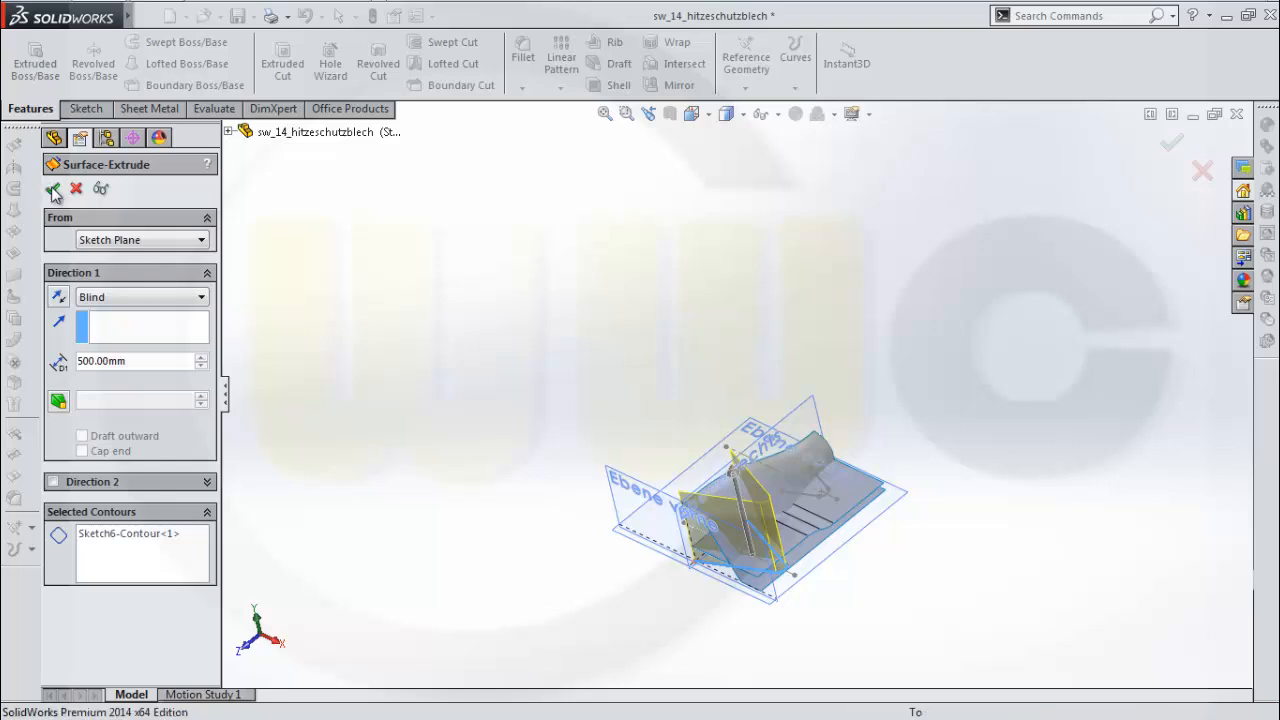
Create a Blind surface extrusion of the copied V profile in Sketch8 with a depth of 500 mm
{"action": "left_click", "coordinate": [14, 147]}
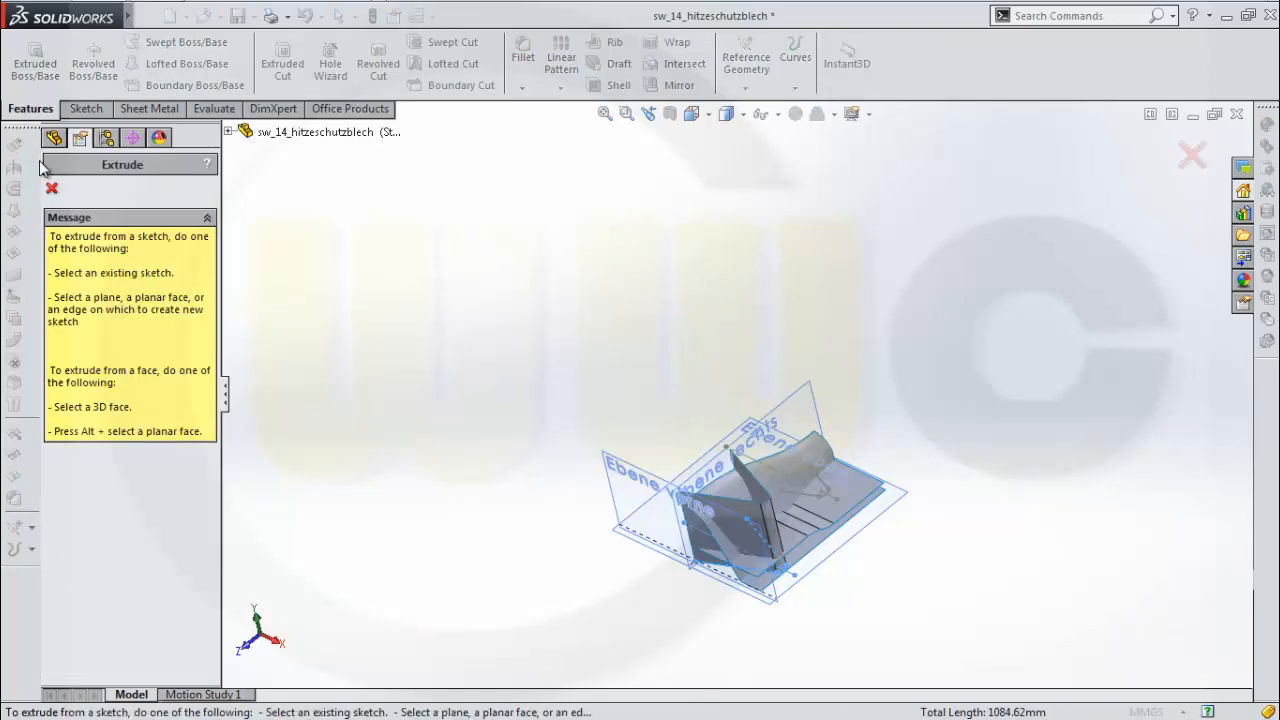
{"action": "left_click", "coordinate": [815, 507]}
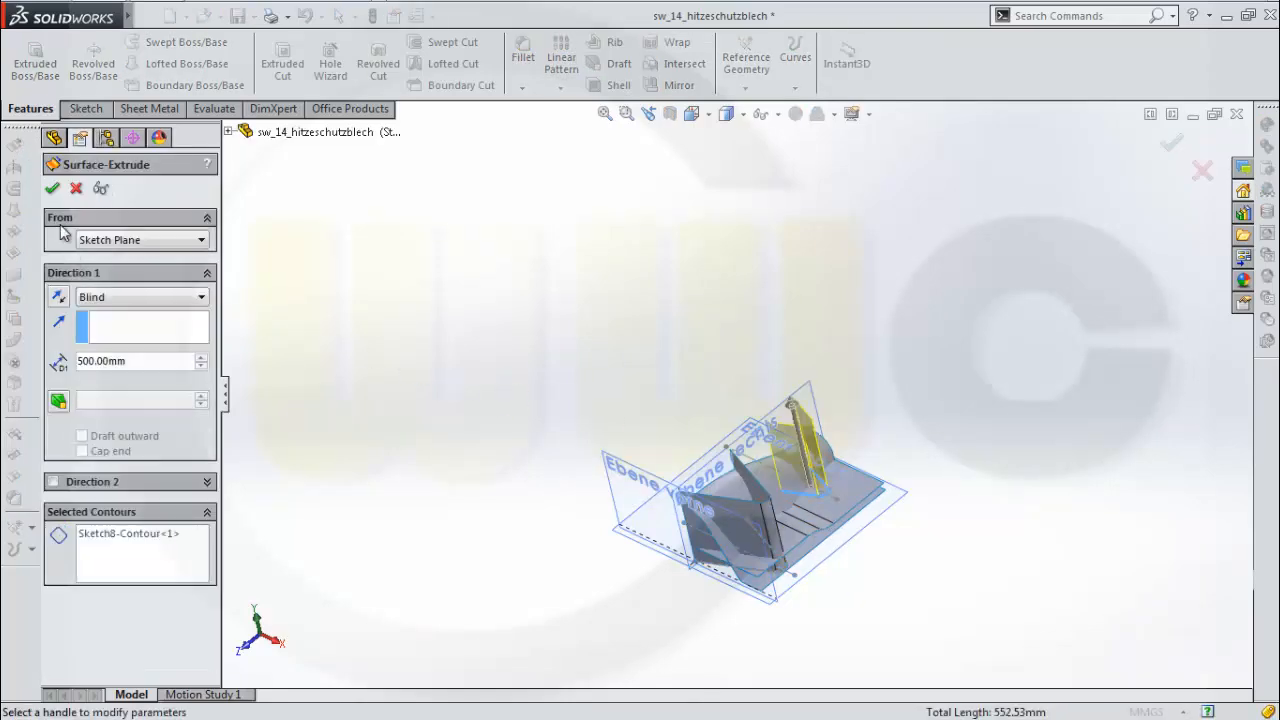
{"action": "left_click", "coordinate": [55, 189]}
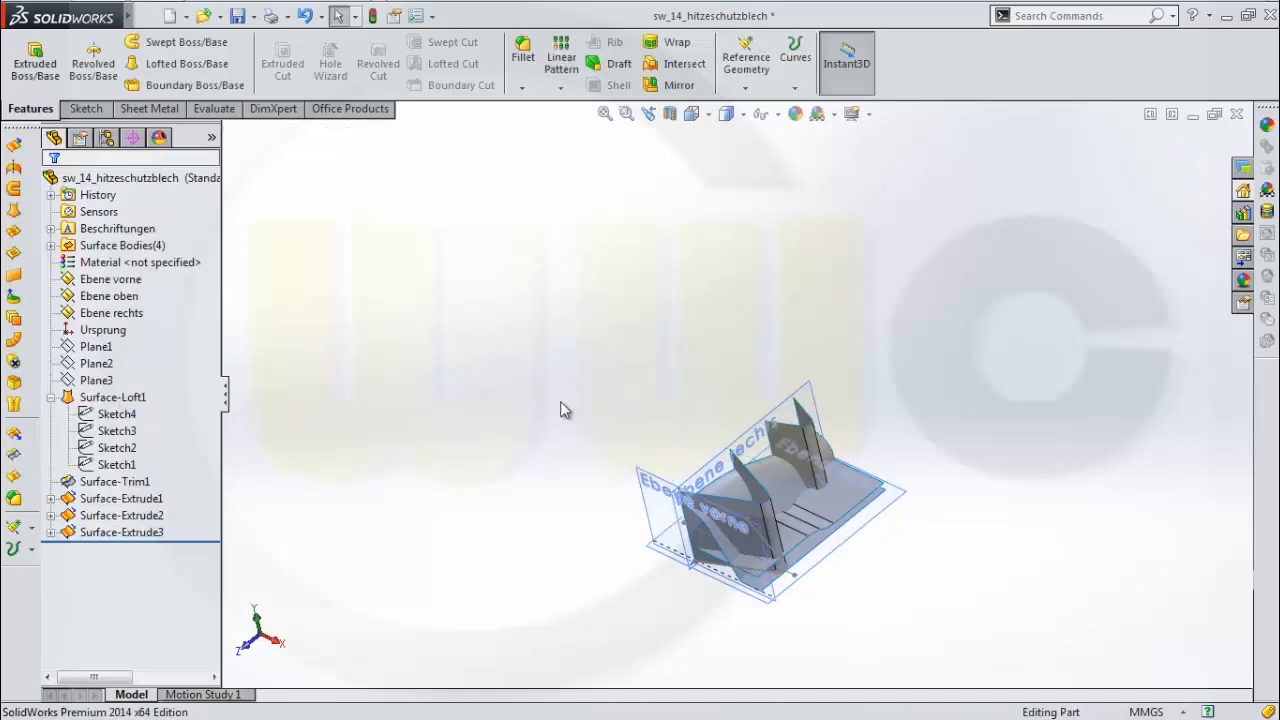
{"action": "middle_click_drag", "start_coordinate": [577, 362], "coordinate": [517, 369]}
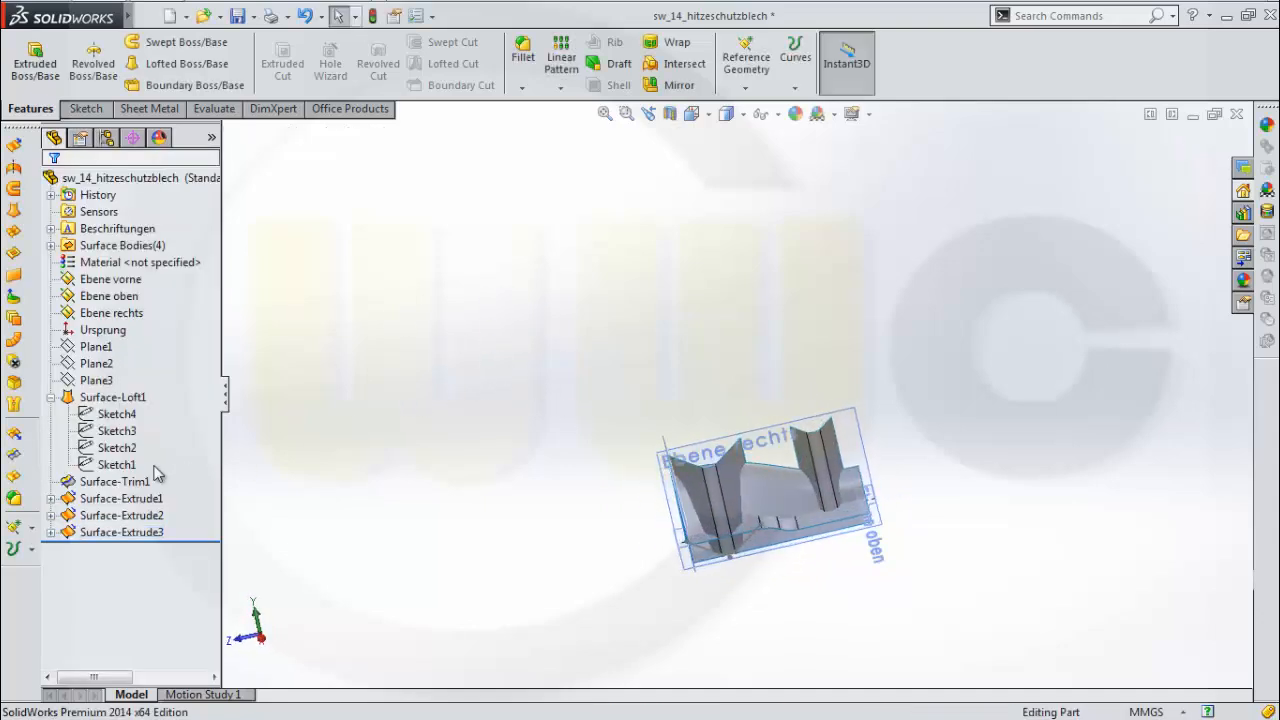
{"action": "middle_click_drag", "start_coordinate": [414, 515], "coordinate": [948, 553]}
{"action": "scroll", "coordinate": [850, 527], "scroll_direction": "down", "scroll_amount": 2}
{"action": "middle_click_drag", "start_coordinate": [808, 425], "coordinate": [507, 255]}
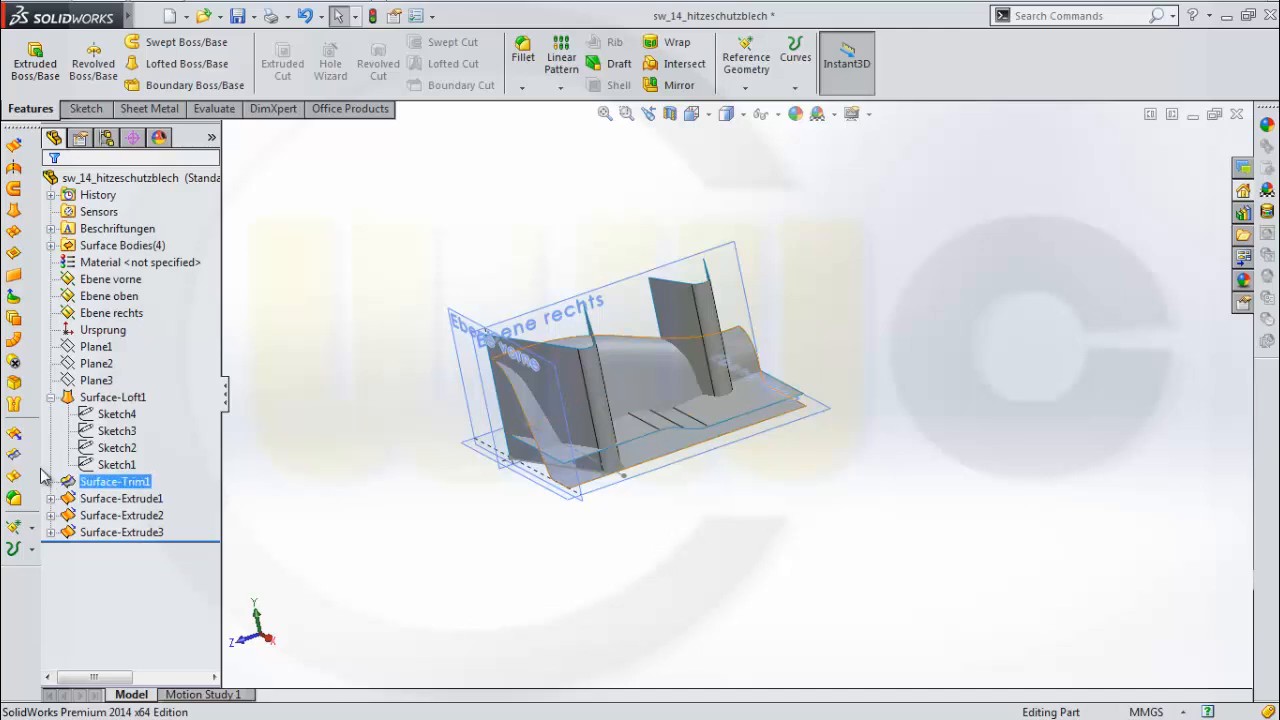
Set up a mutual surface trim between Surface-Extrude2, Surface-Extrude3, Surface-Trim1 and Surface-Extrude1
{"action": "left_click", "coordinate": [14, 455]}
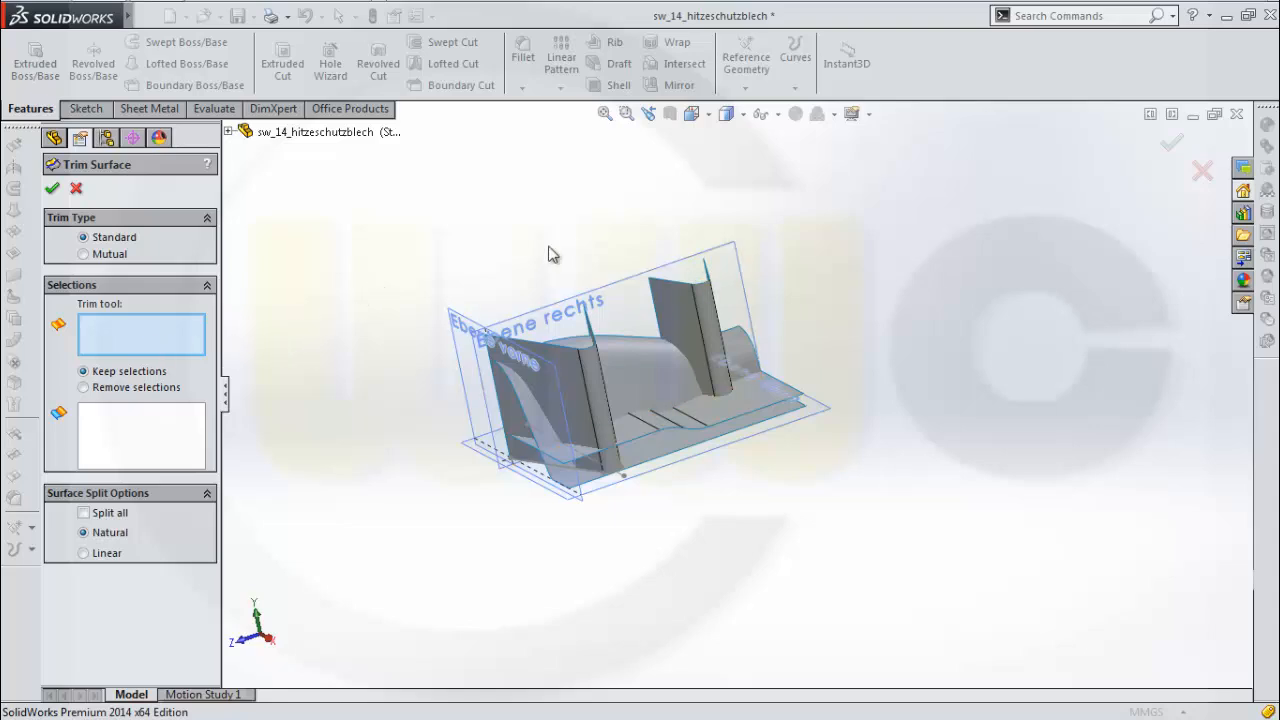
{"action": "left_click", "coordinate": [84, 255]}
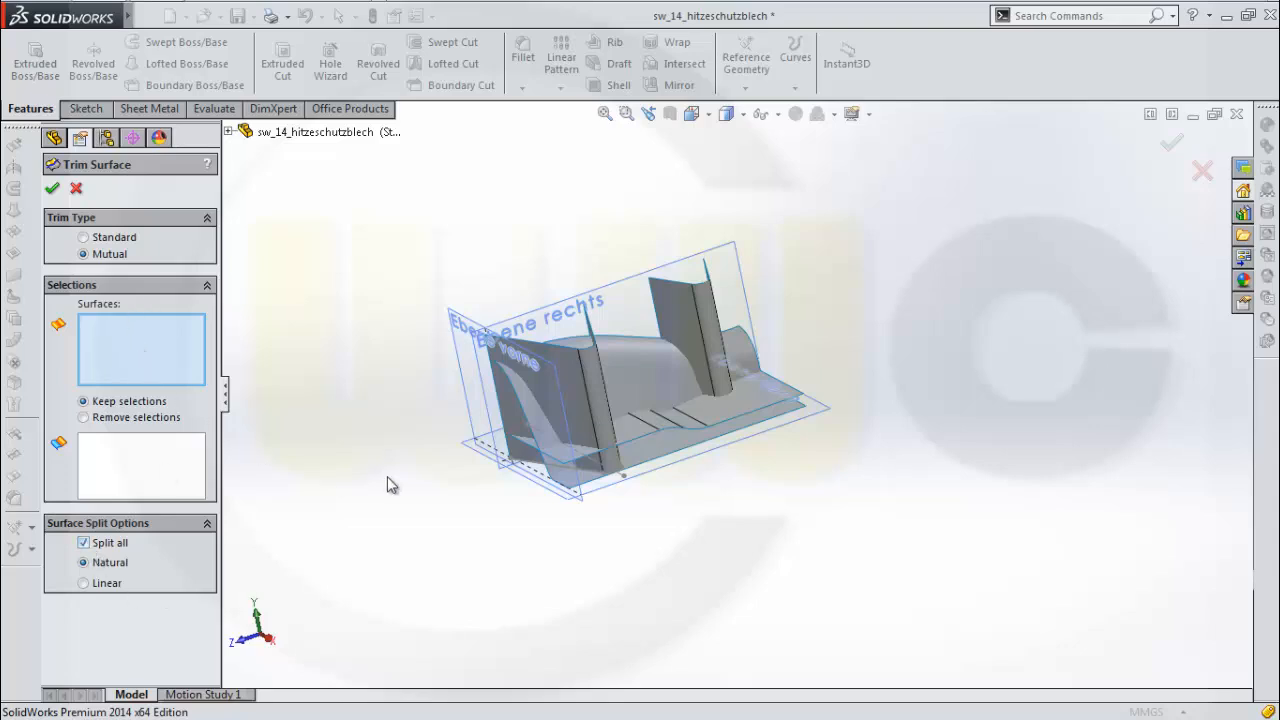
{"action": "left_click", "coordinate": [571, 400]}
{"action": "left_click", "coordinate": [681, 326]}
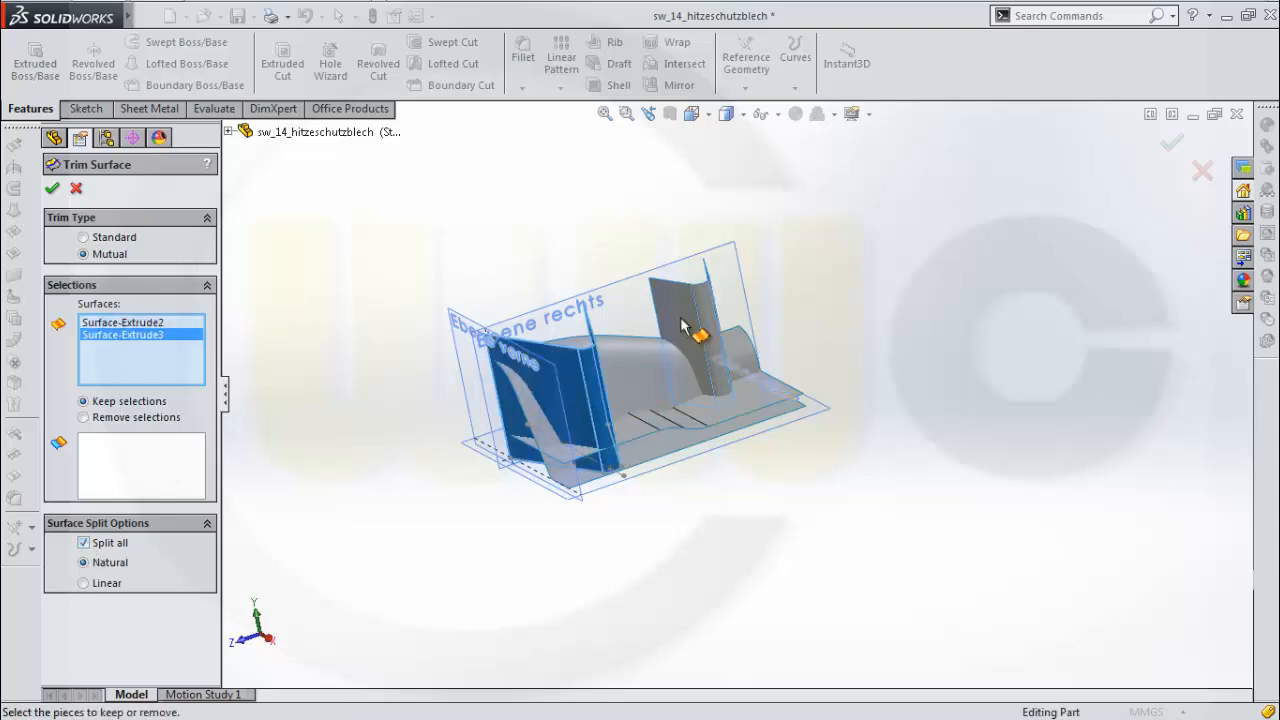
{"action": "left_click", "coordinate": [656, 378]}
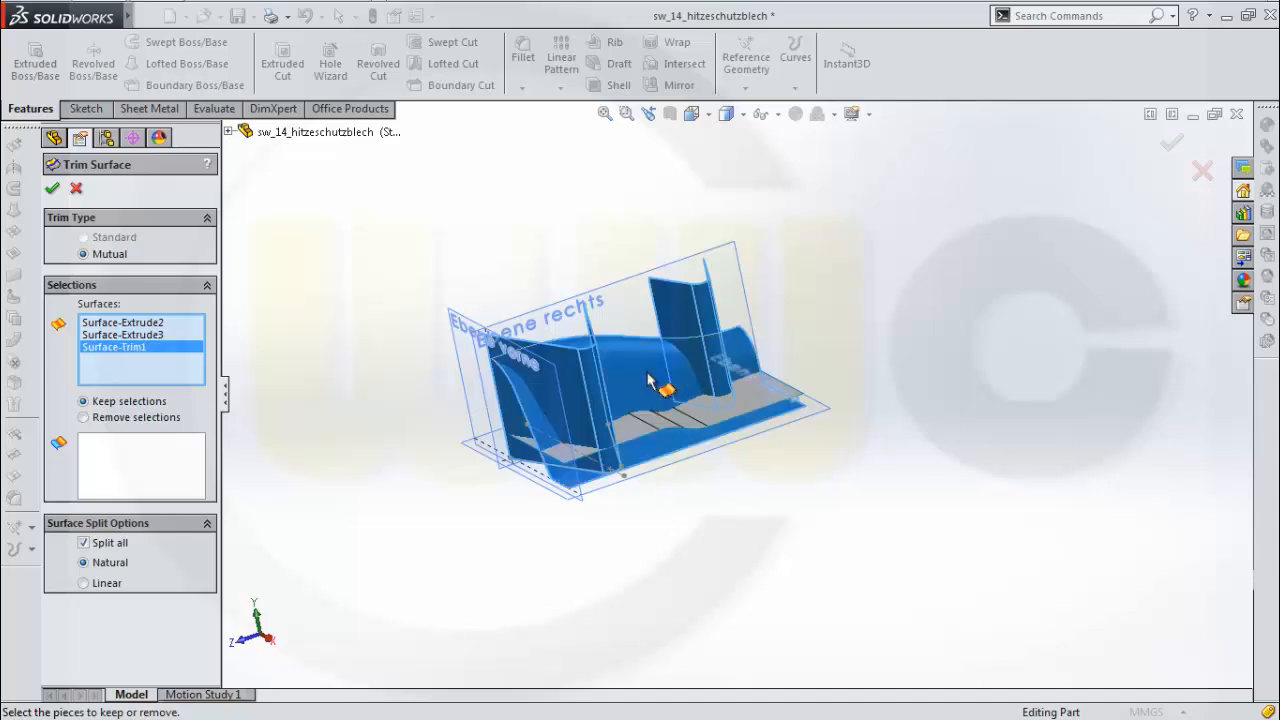
{"action": "left_click", "coordinate": [769, 408]}
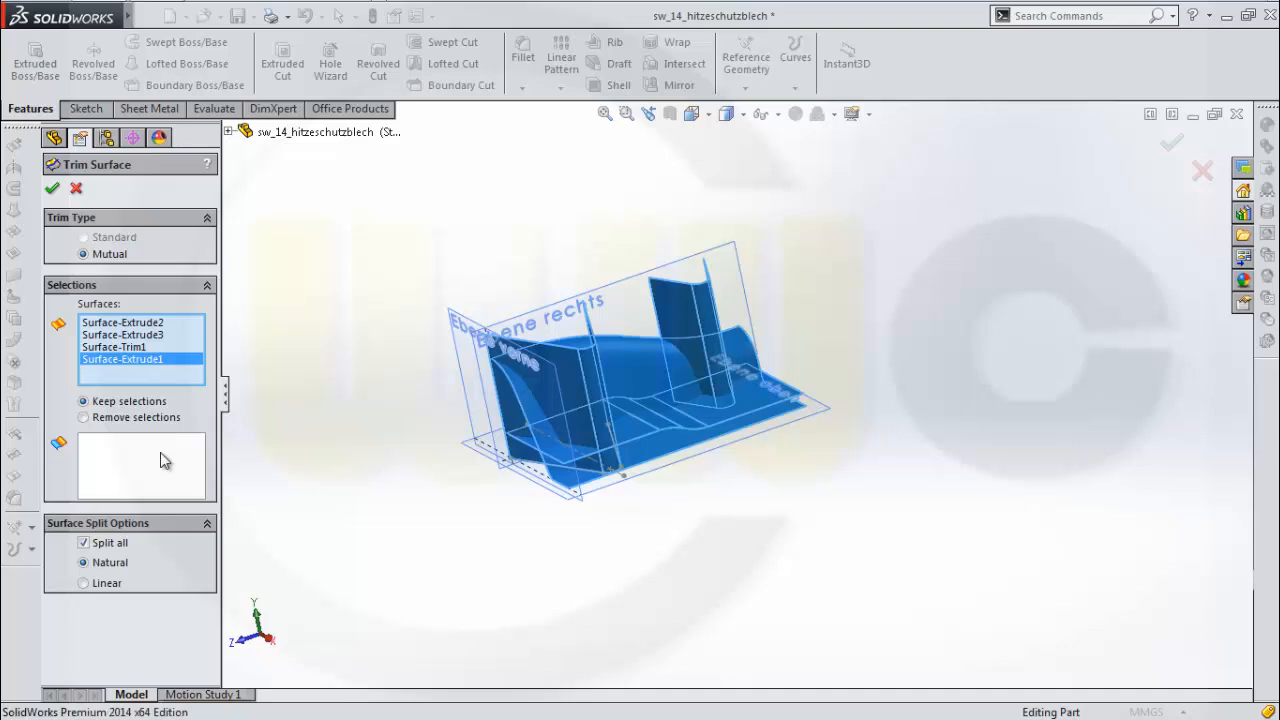
Mark the lofted surface's front strip, the section inside the front V, the middle section and the far end section as kept pieces
{"action": "left_click", "coordinate": [120, 444]}
{"action": "middle_click_drag", "start_coordinate": [494, 534], "coordinate": [483, 605]}
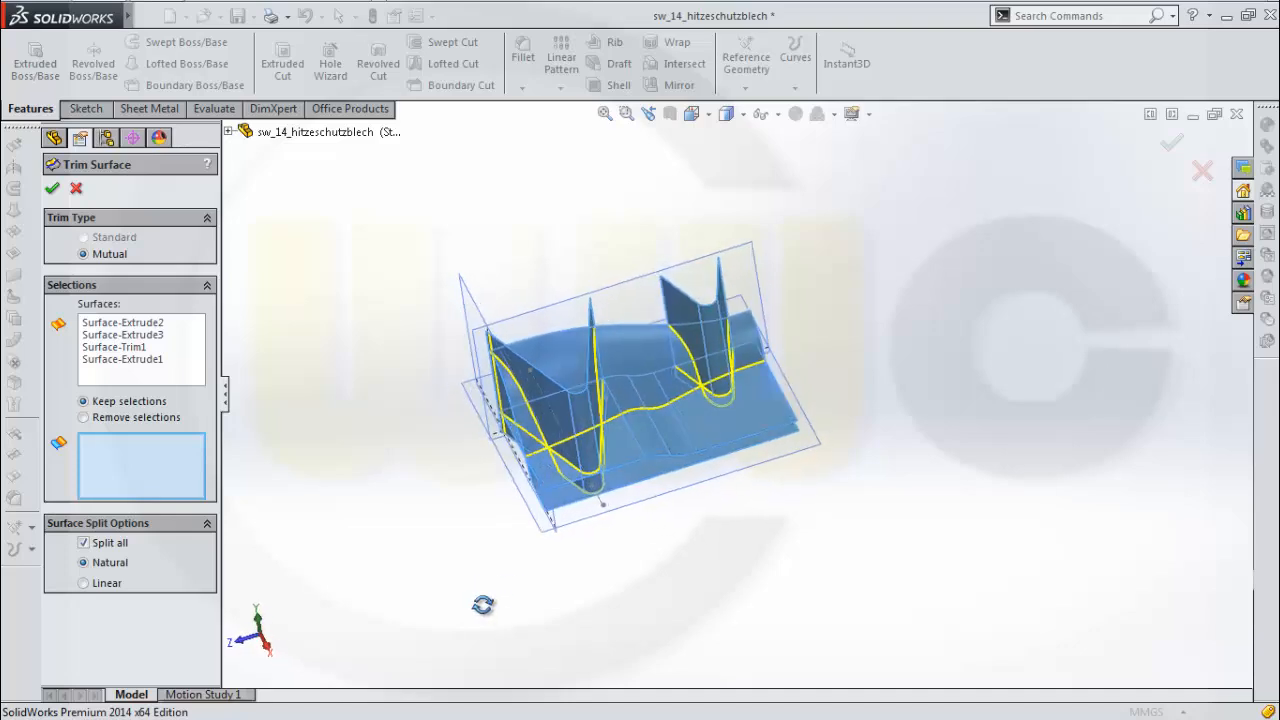
{"action": "left_click", "coordinate": [532, 437]}
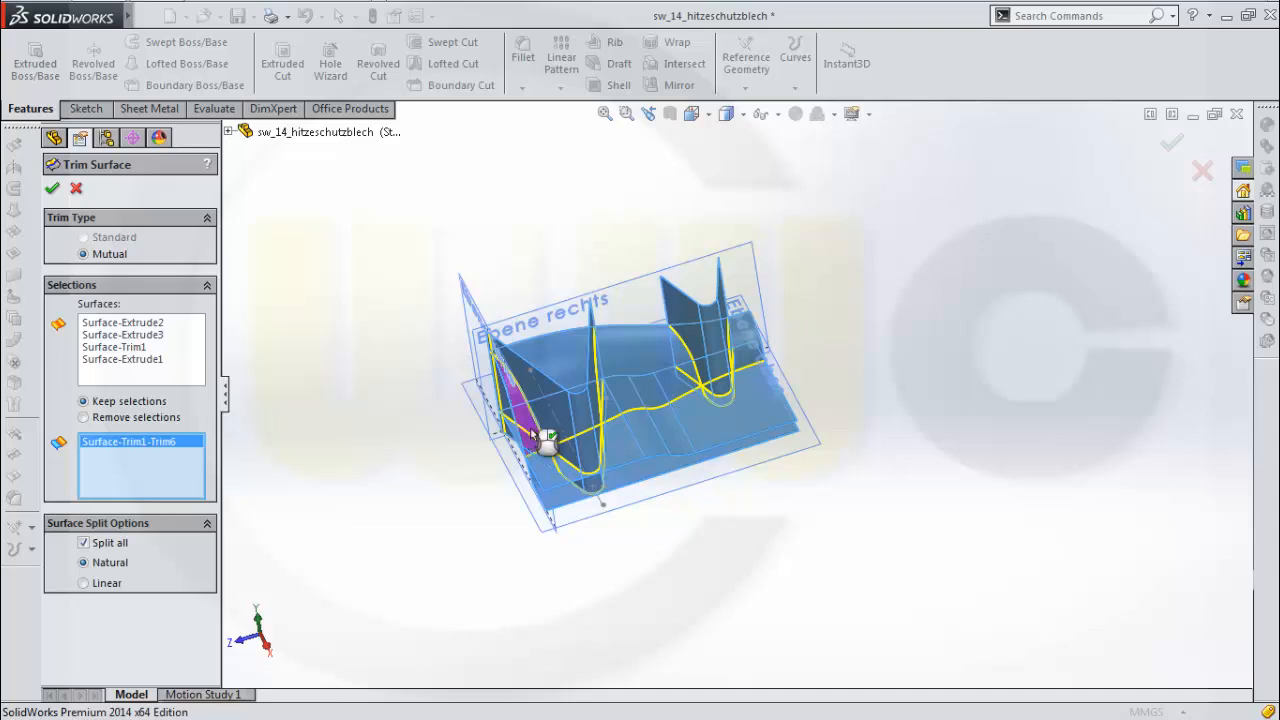
{"action": "left_click", "coordinate": [565, 362]}
{"action": "left_click", "coordinate": [641, 352]}
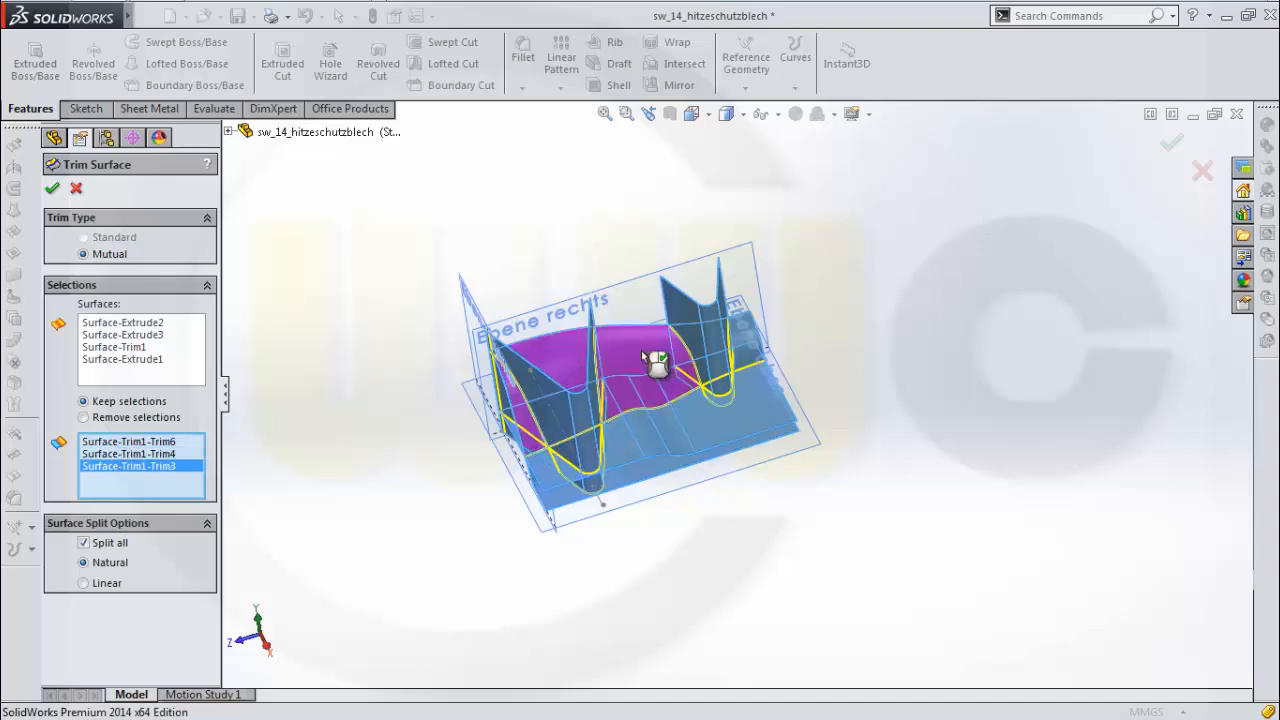
{"action": "left_click", "coordinate": [750, 342]}
Add the lofted section inside the rear V and both V-shaped tip pieces to the kept pieces and complete the trim
{"action": "middle_click_drag", "start_coordinate": [817, 309], "coordinate": [834, 406]}
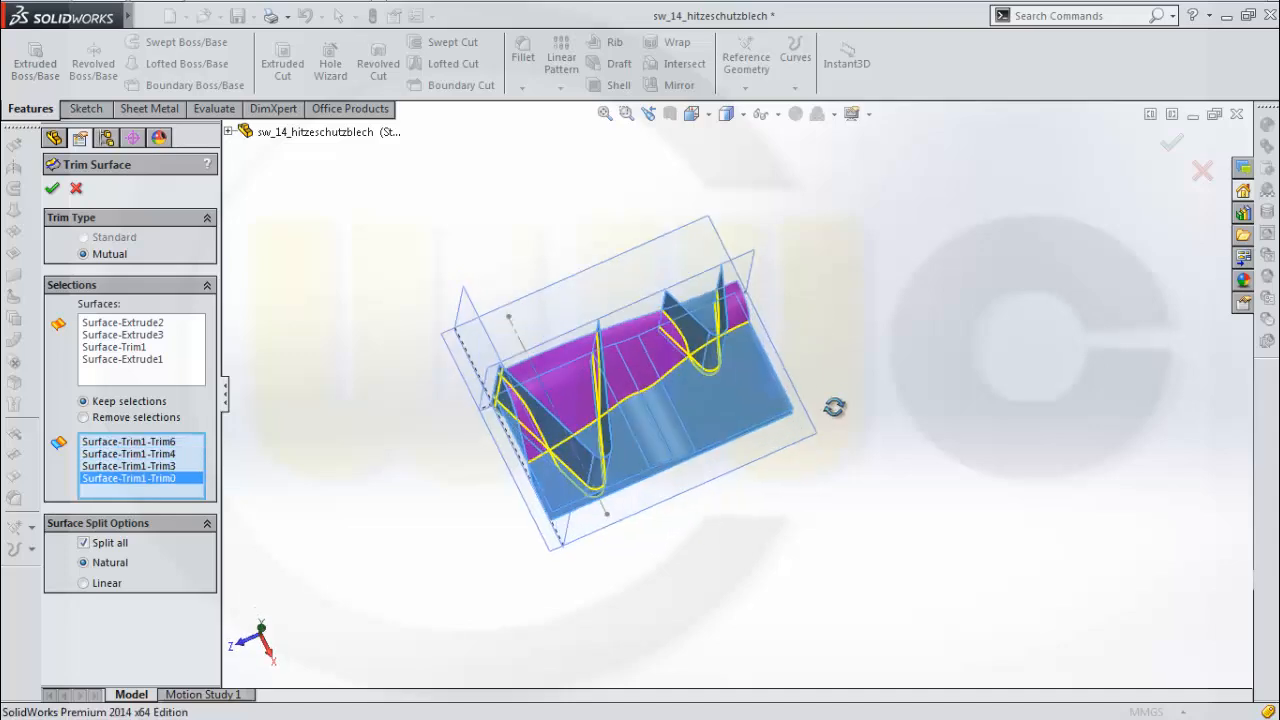
{"action": "left_click", "coordinate": [716, 322]}
{"action": "middle_click_drag", "start_coordinate": [716, 322], "coordinate": [592, 304]}
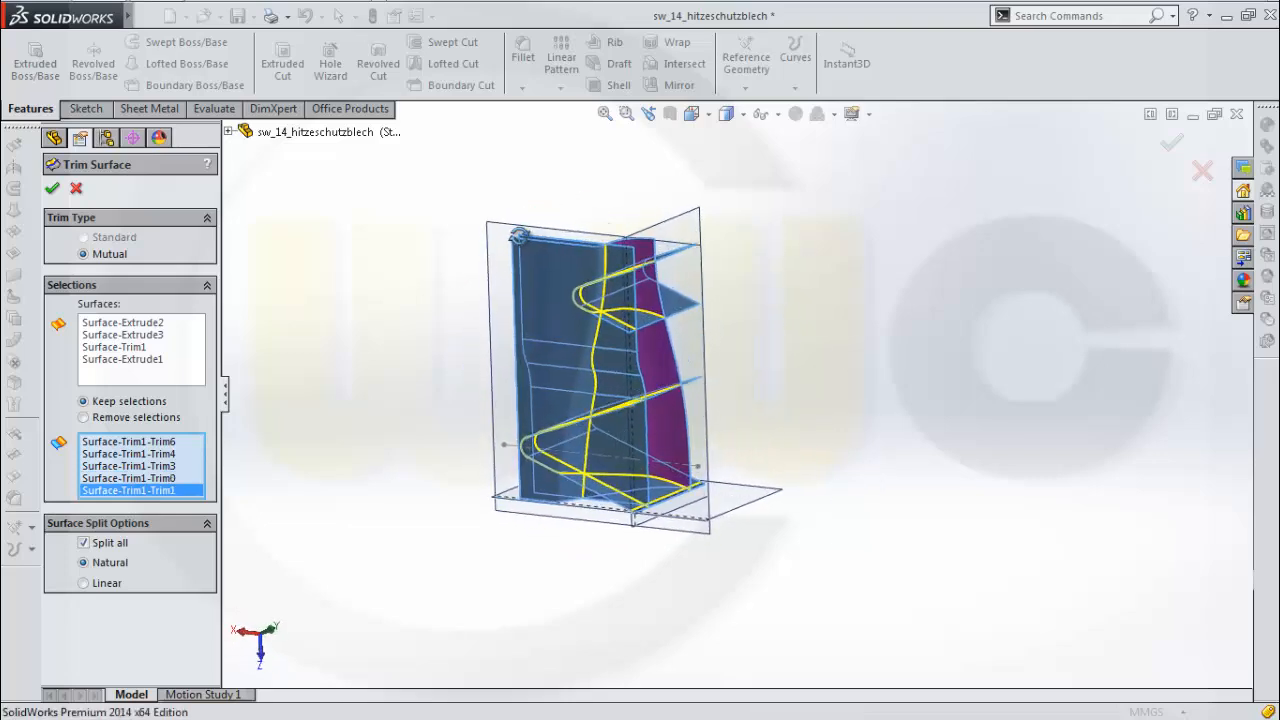
{"action": "left_click", "coordinate": [590, 302]}
{"action": "left_click", "coordinate": [566, 450]}
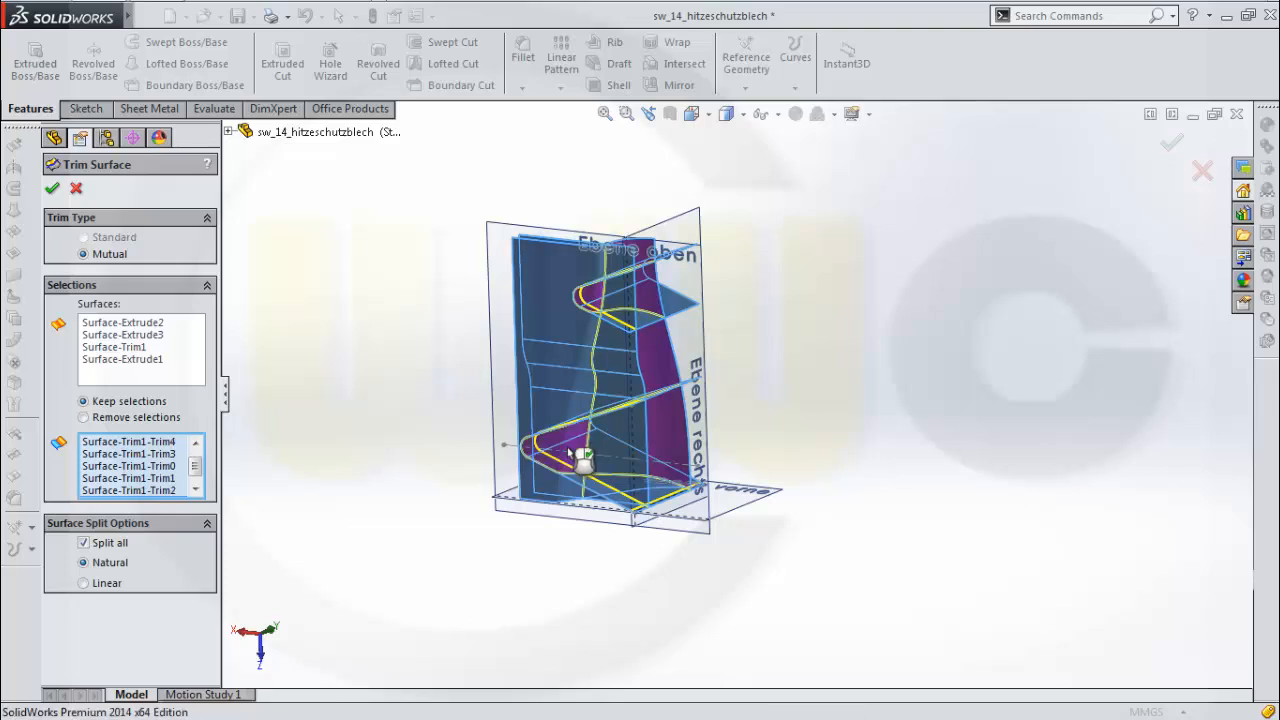
{"action": "middle_click_drag", "start_coordinate": [437, 246], "coordinate": [743, 366]}
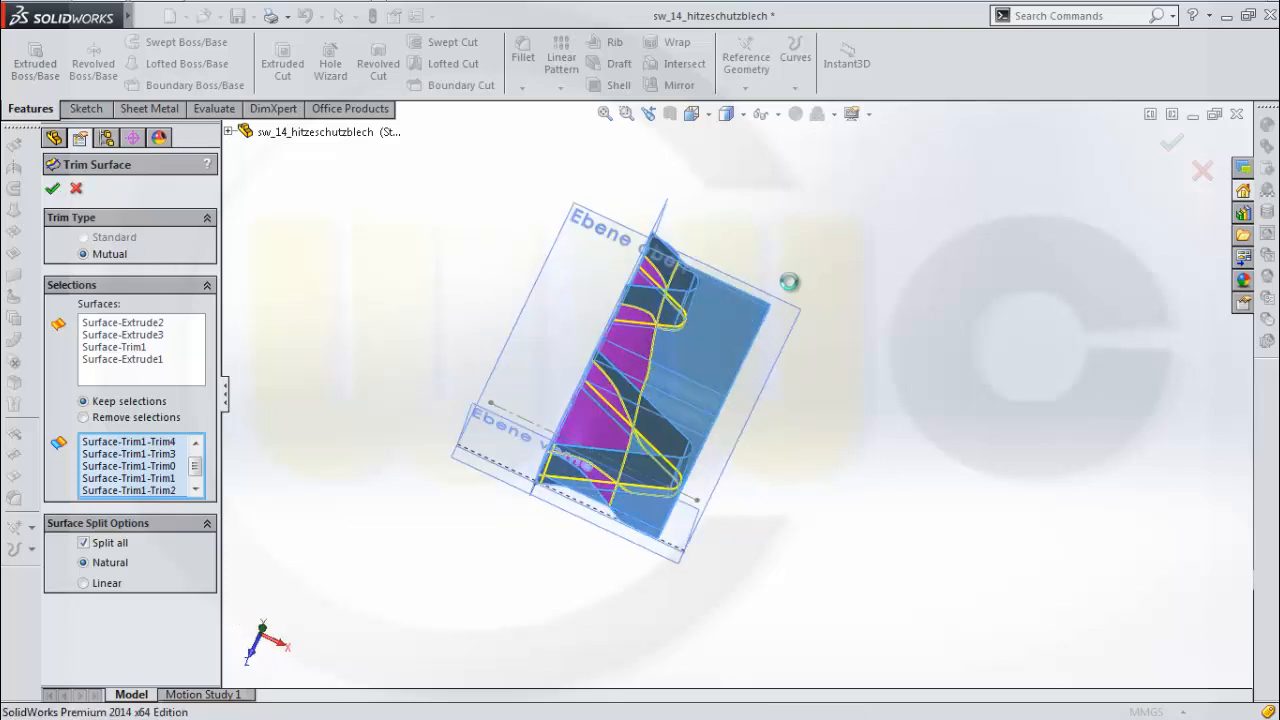
{"action": "middle_click_drag", "start_coordinate": [788, 490], "coordinate": [729, 428]}
Hide the surface bodies of Surface-Extrude1, Surface-Extrude2 and Surface-Extrude3
{"action": "left_click", "coordinate": [122, 499], "text": "ctrl"}
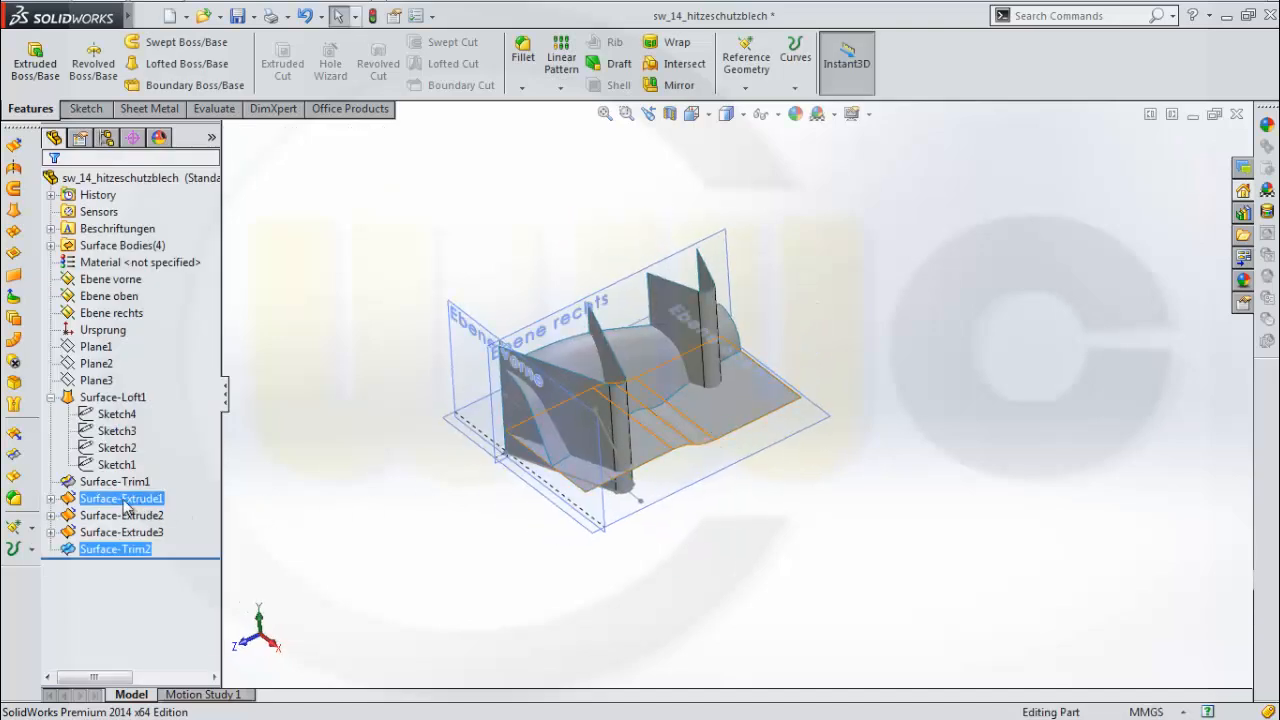
{"action": "left_click", "coordinate": [124, 500]}
{"action": "left_click", "coordinate": [133, 468]}
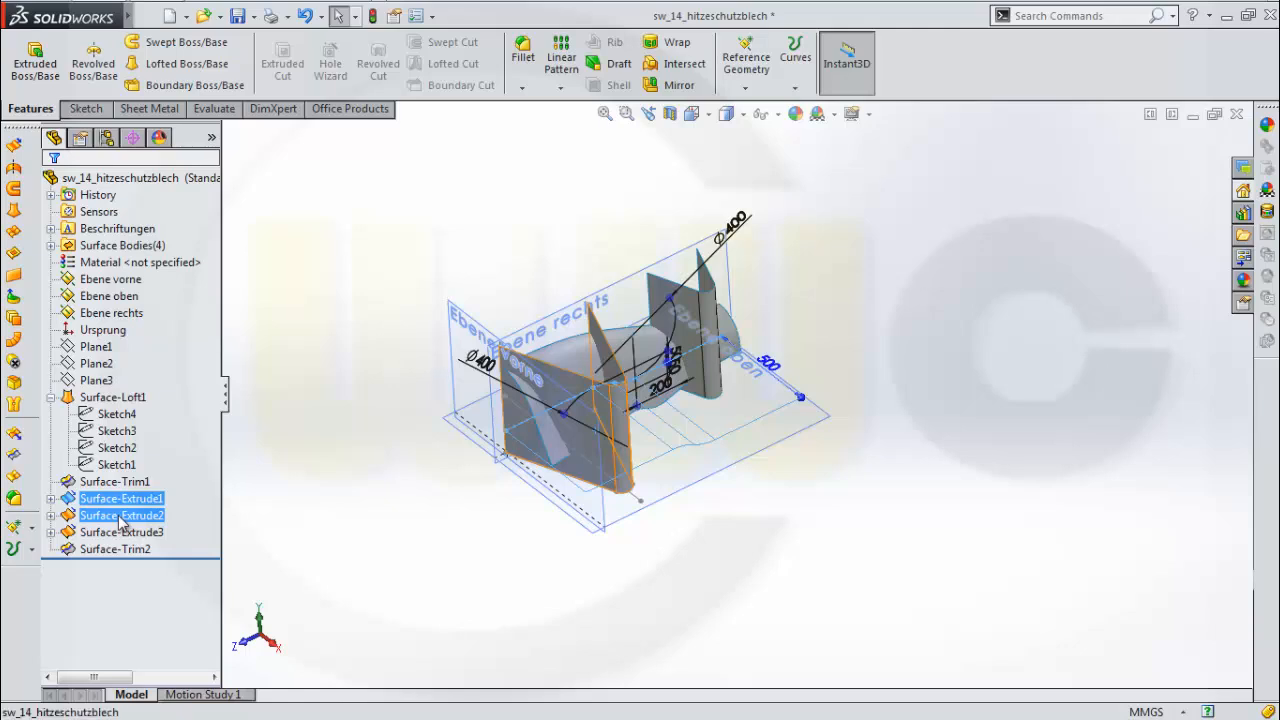
{"action": "left_click", "coordinate": [121, 516]}
{"action": "left_click", "coordinate": [131, 487]}
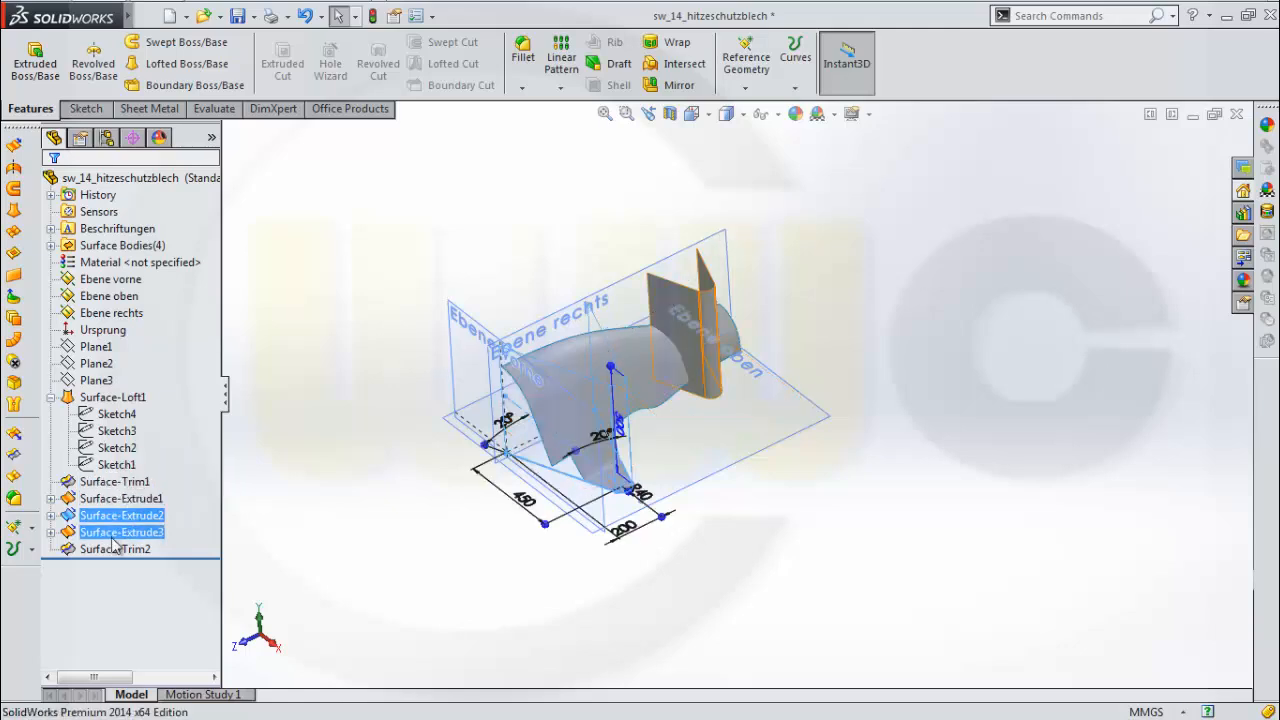
{"action": "left_click", "coordinate": [121, 532]}
{"action": "left_click", "coordinate": [127, 505]}
{"action": "left_click", "coordinate": [650, 520]}
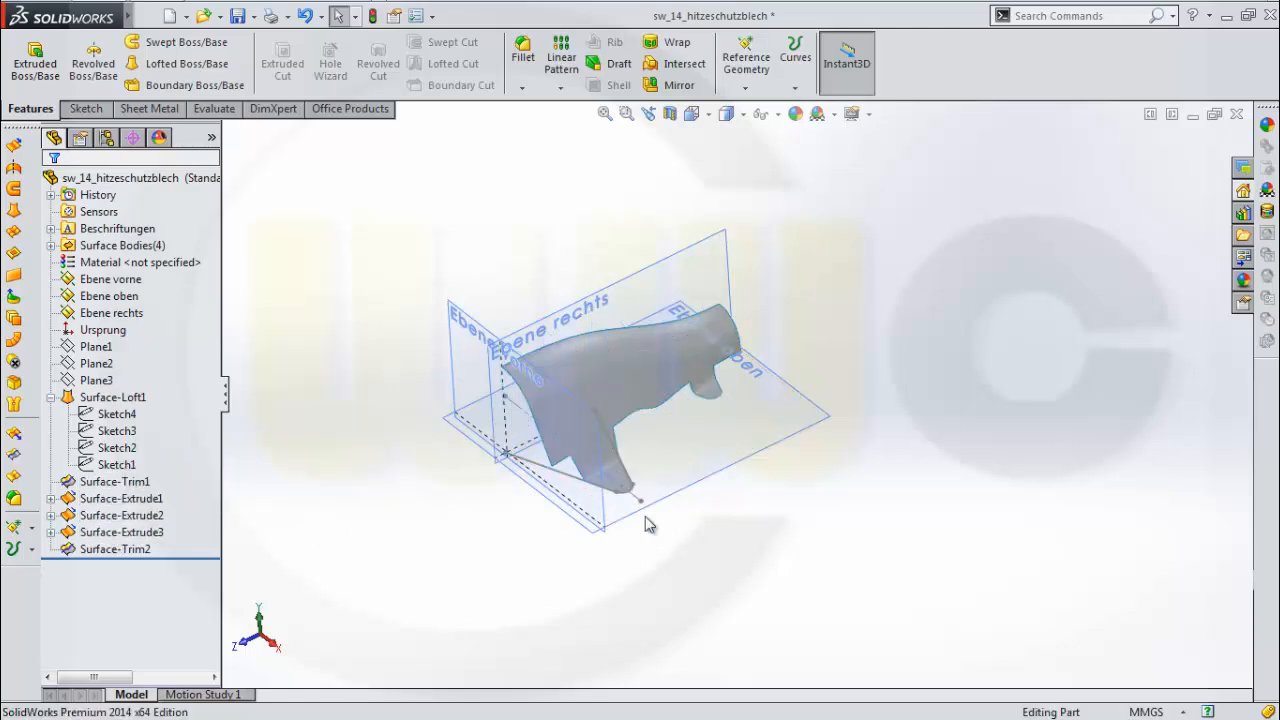
Start a new sketch on the Ebene oben plane and orient the view normal to it
{"action": "mouse_move", "coordinate": [650, 520]}
{"action": "middle_mouse_down"}
{"action": "mouse_move", "coordinate": [763, 434]}
{"action": "mouse_move", "coordinate": [783, 547]}
{"action": "middle_mouse_up"}
{"action": "scroll", "coordinate": [614, 434], "scroll_direction": "up", "scroll_amount": 1}
{"action": "scroll", "coordinate": [590, 390], "scroll_direction": "down", "scroll_amount": 4}
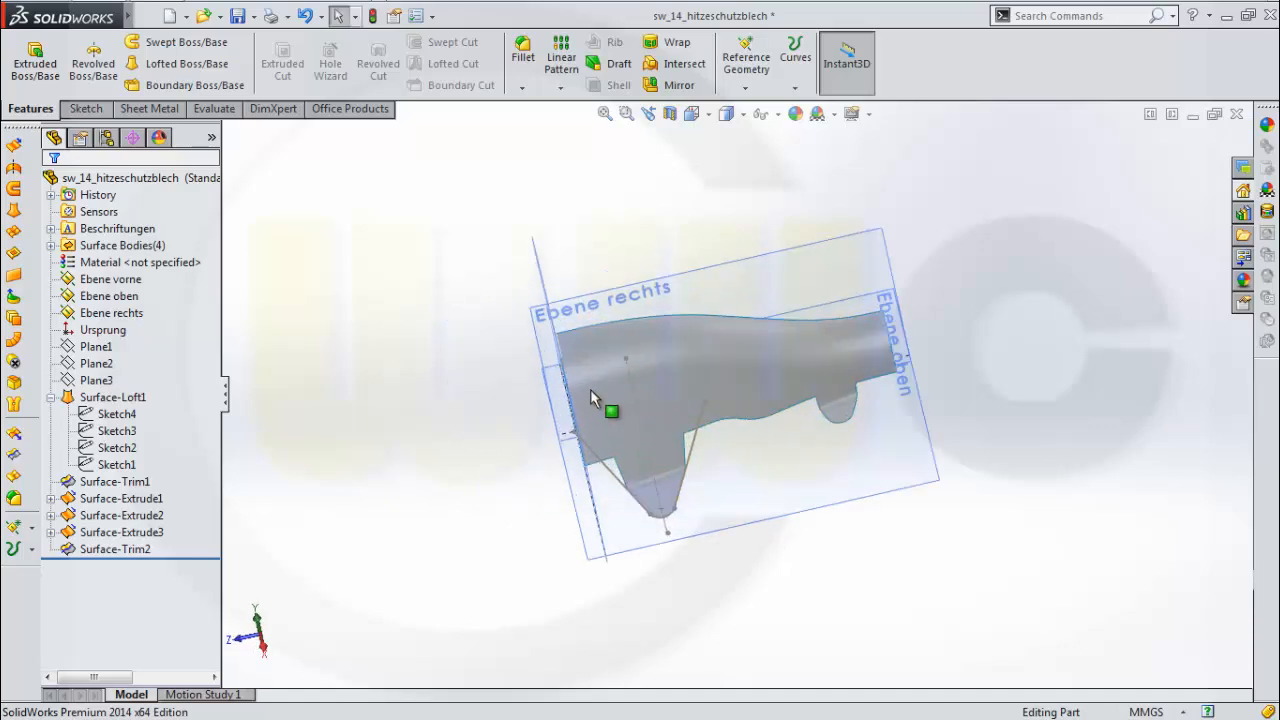
{"action": "middle_click_drag", "start_coordinate": [826, 444], "coordinate": [860, 428]}
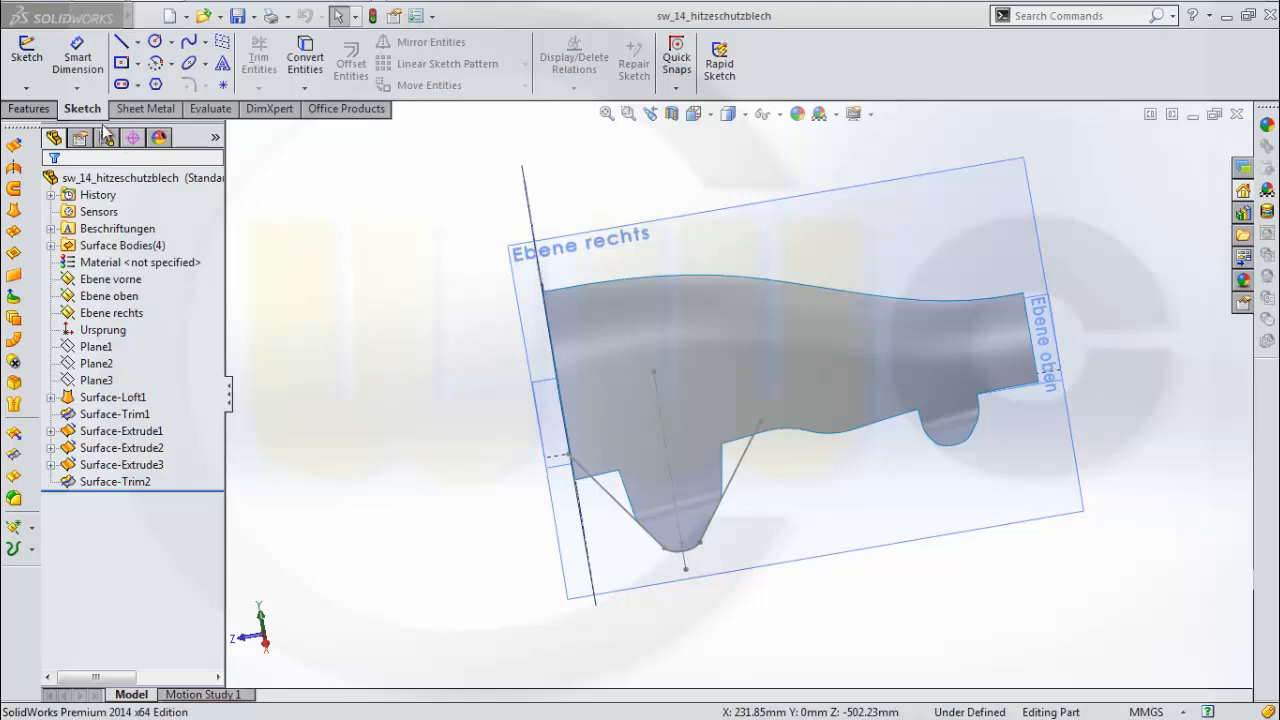
{"action": "left_click", "coordinate": [1080, 492]}
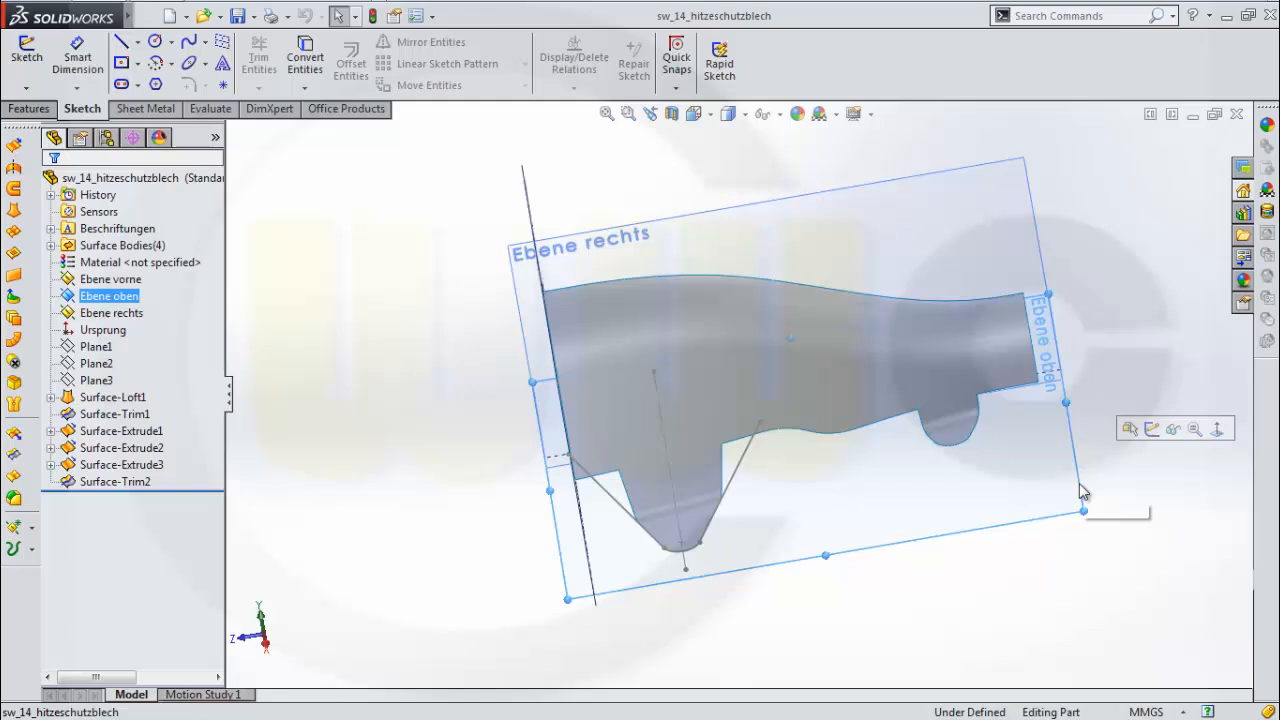
{"action": "left_click", "coordinate": [1156, 438]}
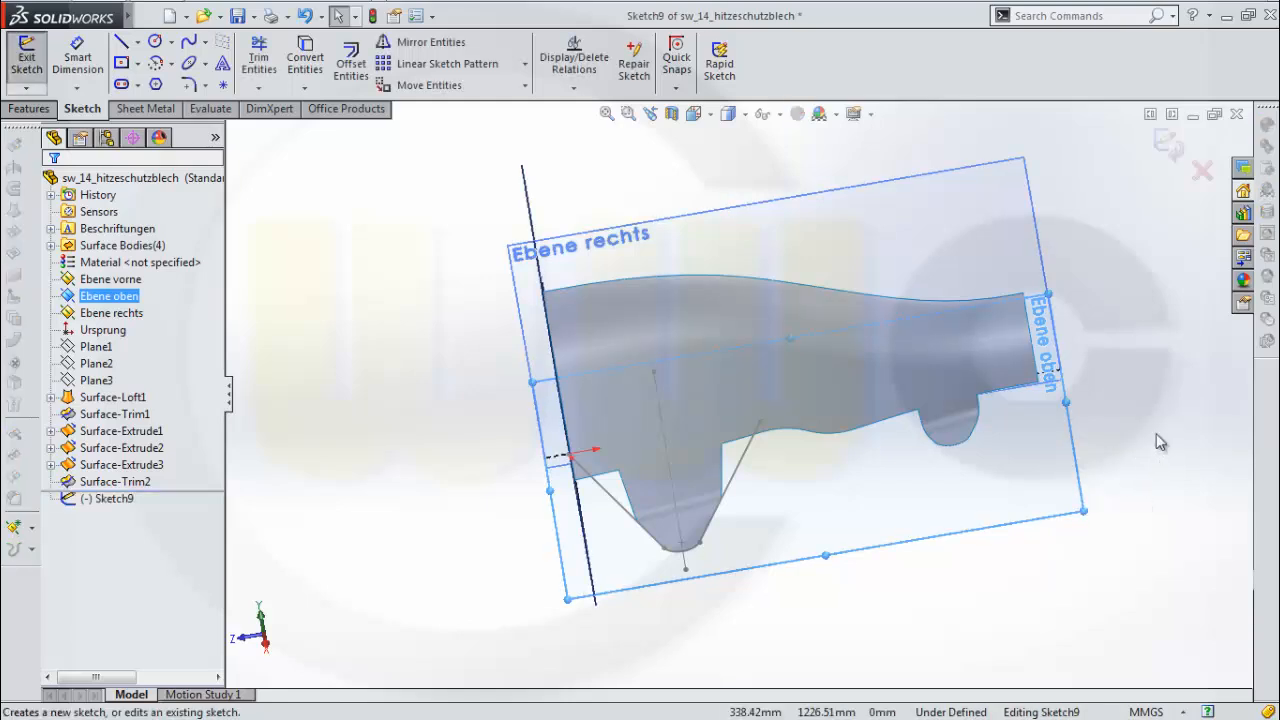
{"action": "left_click", "coordinate": [729, 113]}
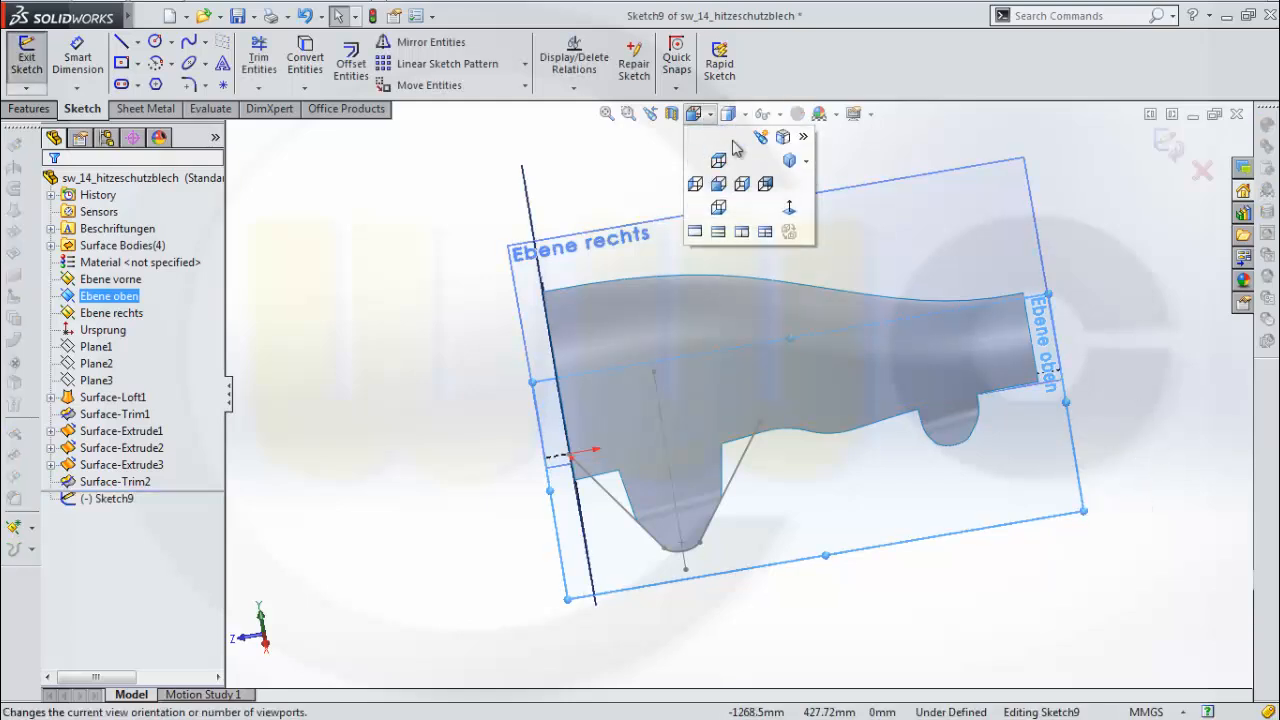
{"action": "left_click", "coordinate": [797, 211]}
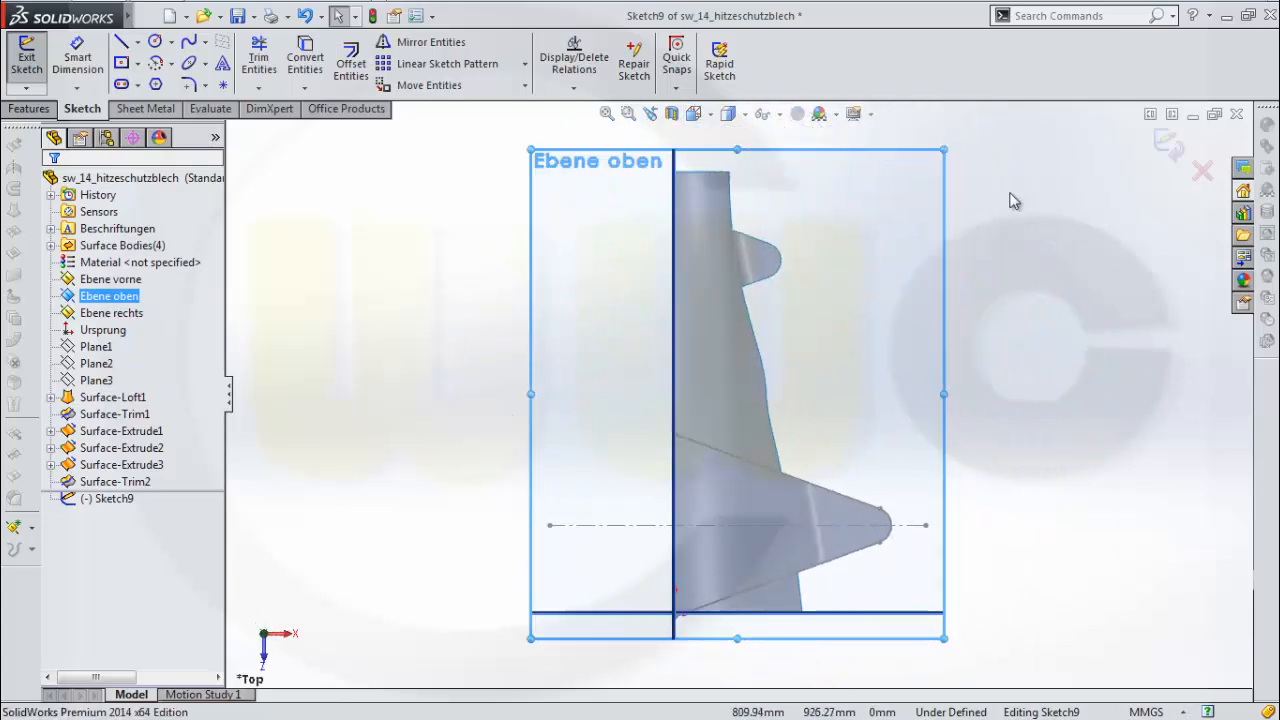
Sketch a circle with a radius of about 60 mm outside the part, near the smaller tab
{"action": "left_click", "coordinate": [155, 42]}
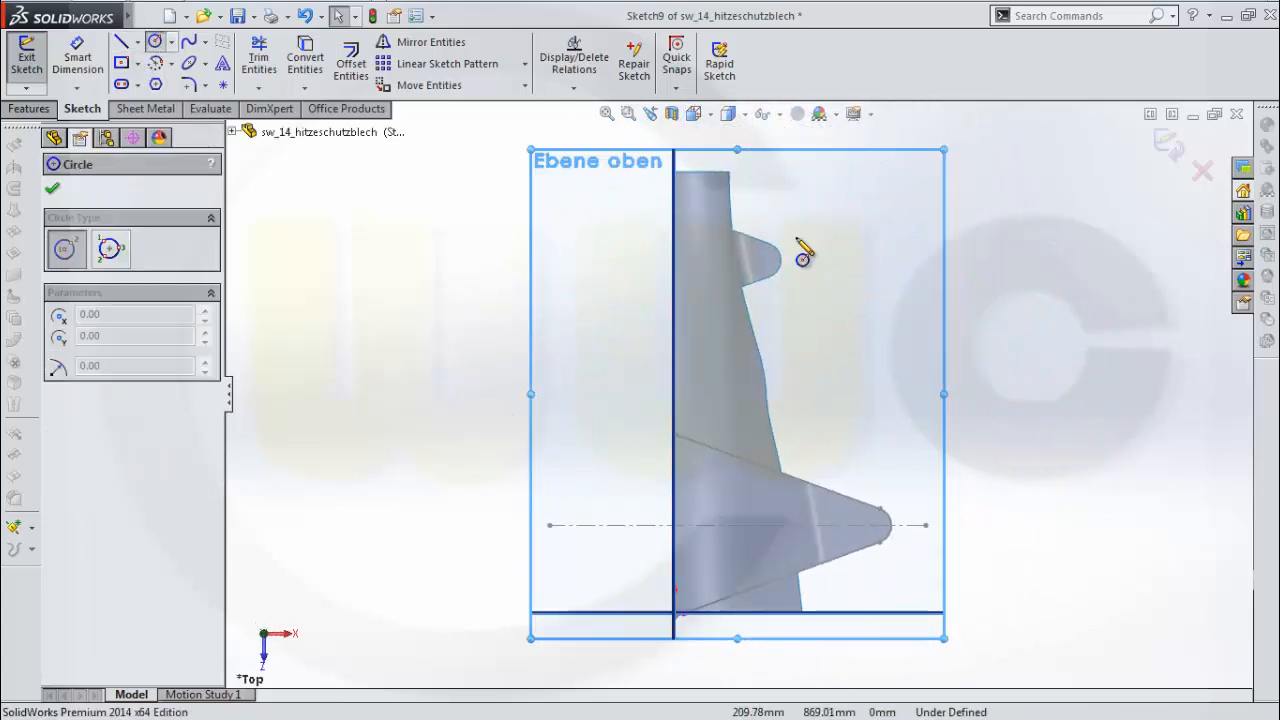
{"action": "left_click", "coordinate": [814, 220]}
{"action": "left_click", "coordinate": [833, 241]}
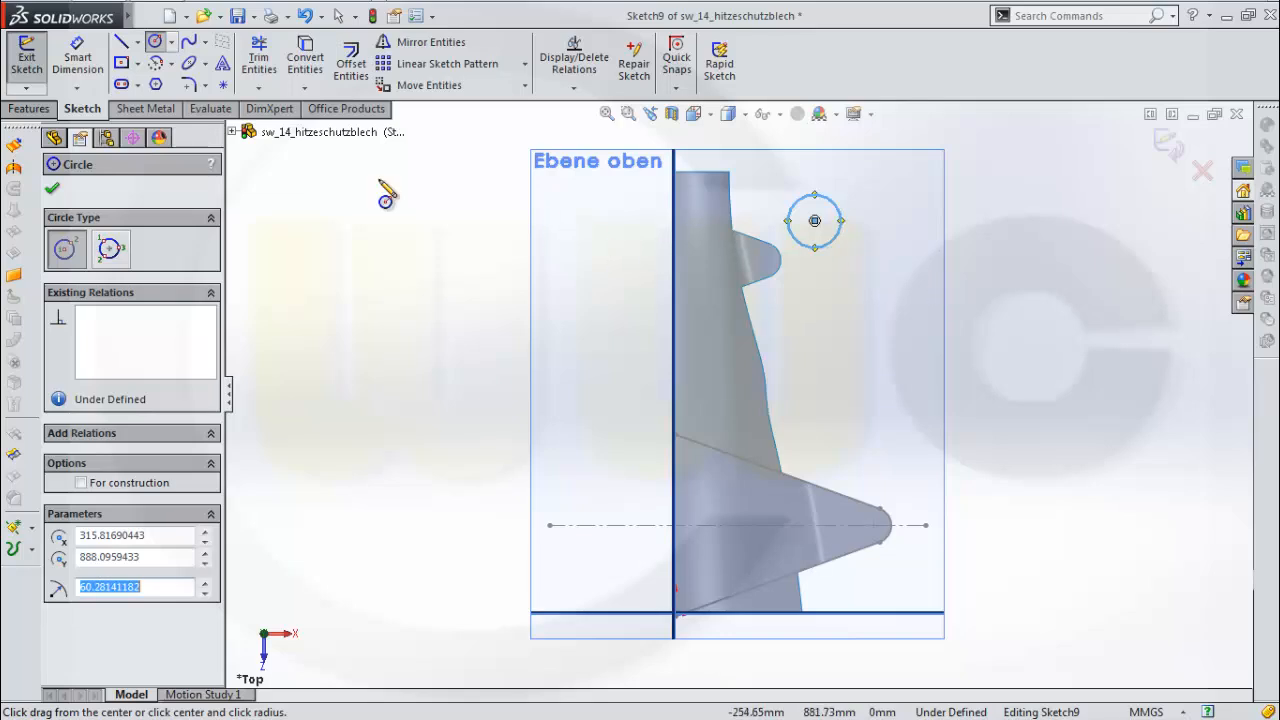
Dimension the vertical distance from the origin to the circle's centre as 800 mm
{"action": "left_click", "coordinate": [77, 57]}
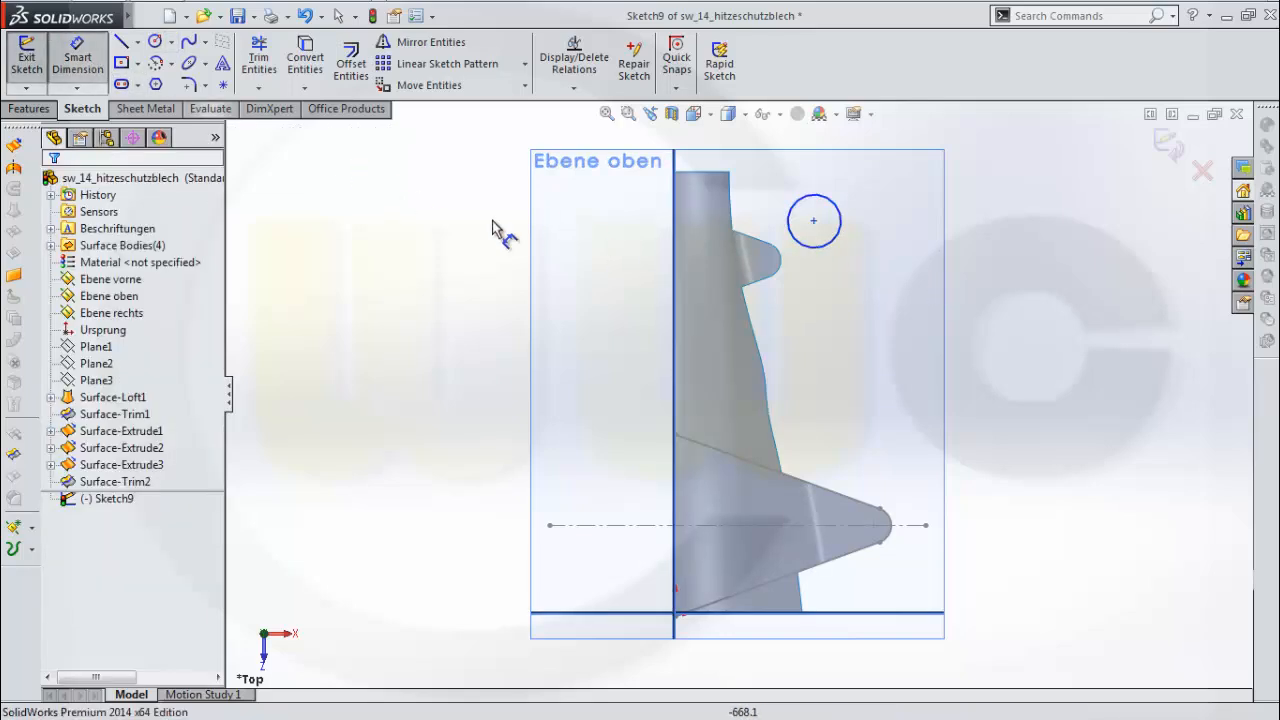
{"action": "left_click", "coordinate": [814, 221]}
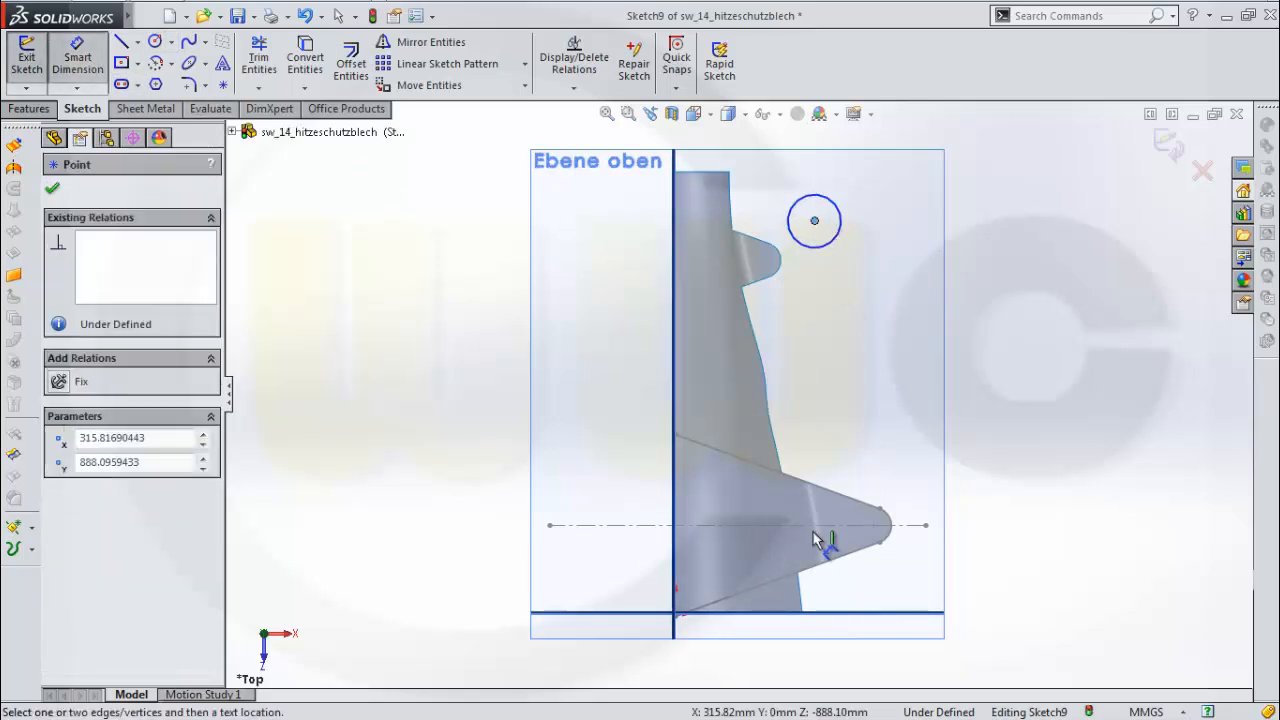
{"action": "left_click", "coordinate": [675, 614]}
{"action": "left_click", "coordinate": [1040, 549]}
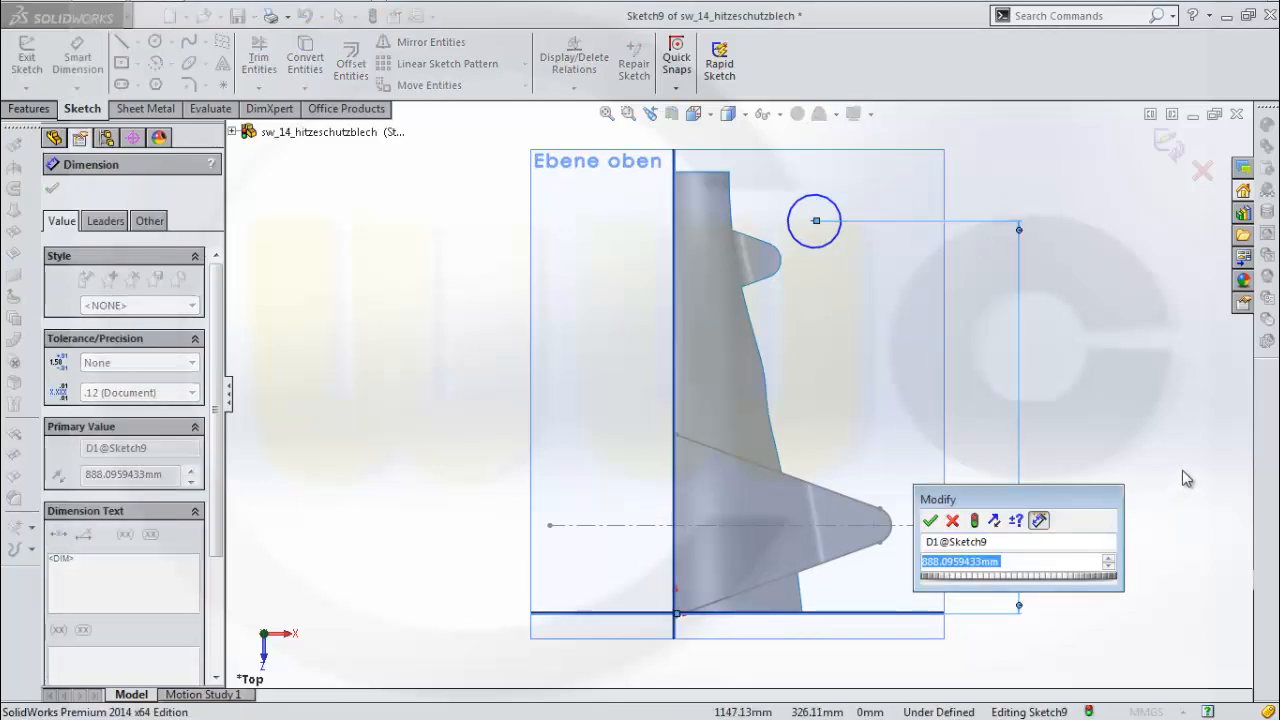
{"action": "type", "text": "800"}
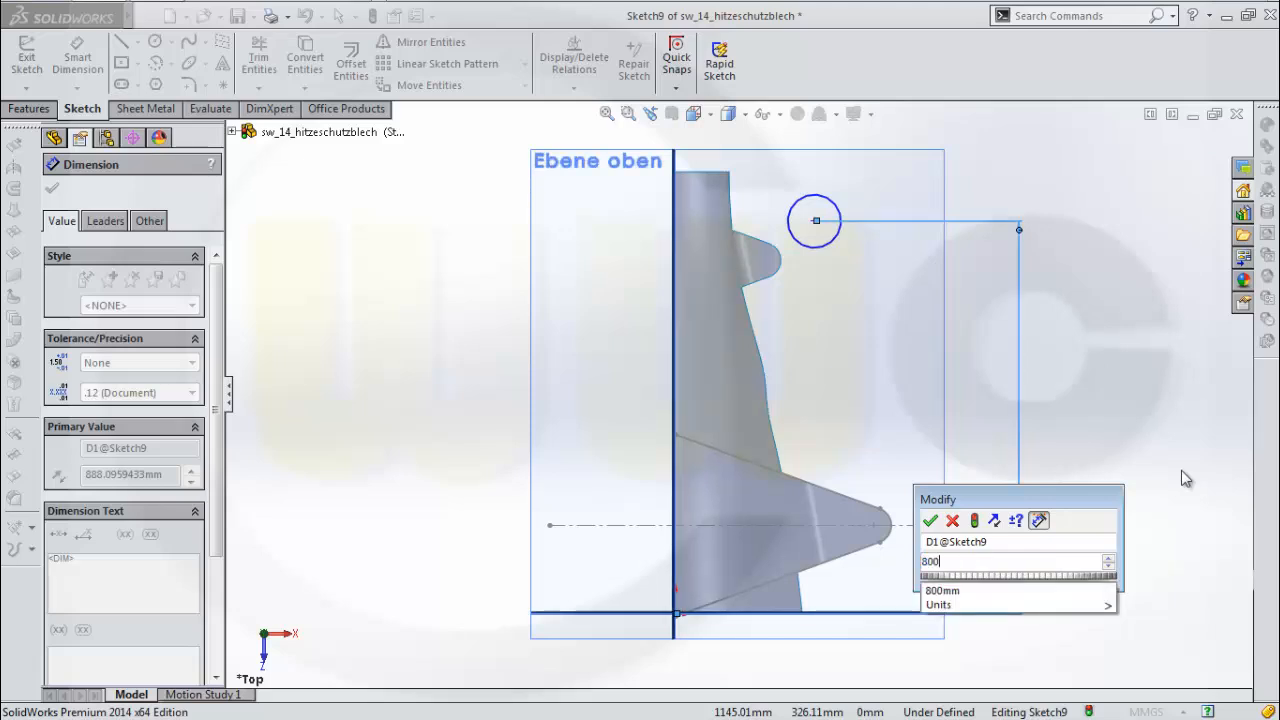
{"action": "key", "text": "Return"}
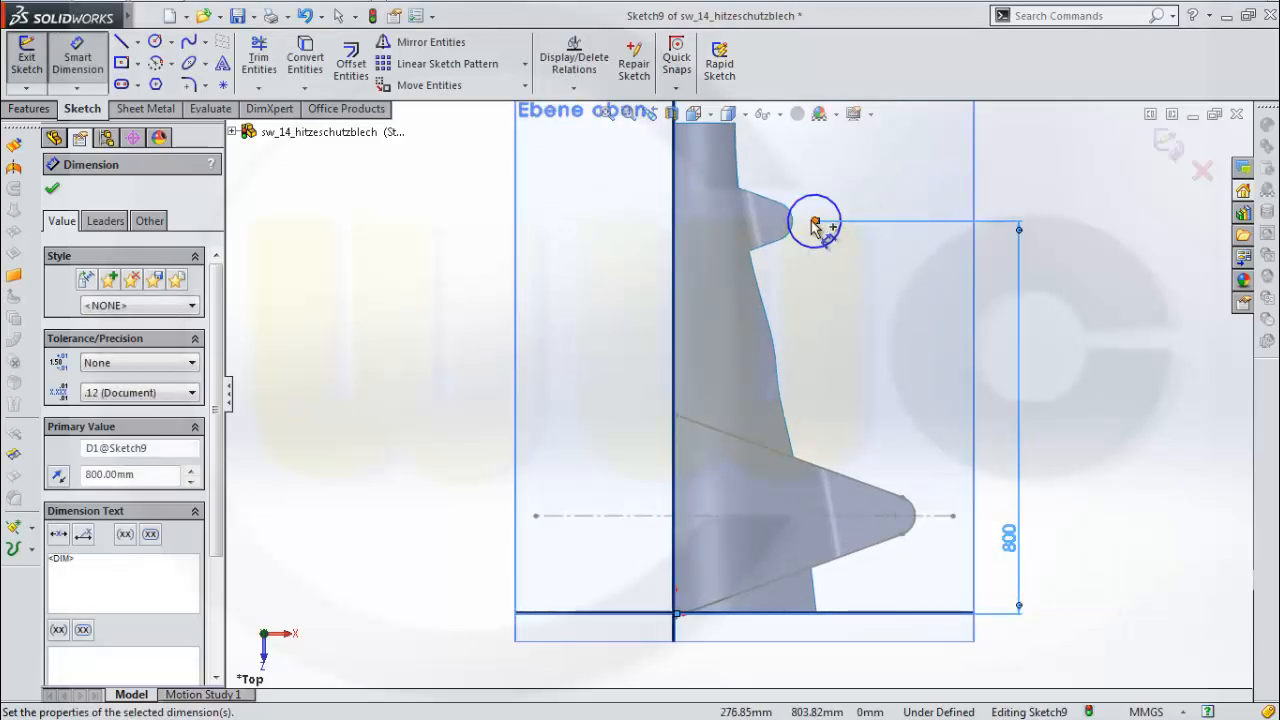
Dimension the horizontal distance from the origin to the circle's centre as 200 mm
{"action": "left_click", "coordinate": [815, 221]}
{"action": "left_click", "coordinate": [676, 612]}
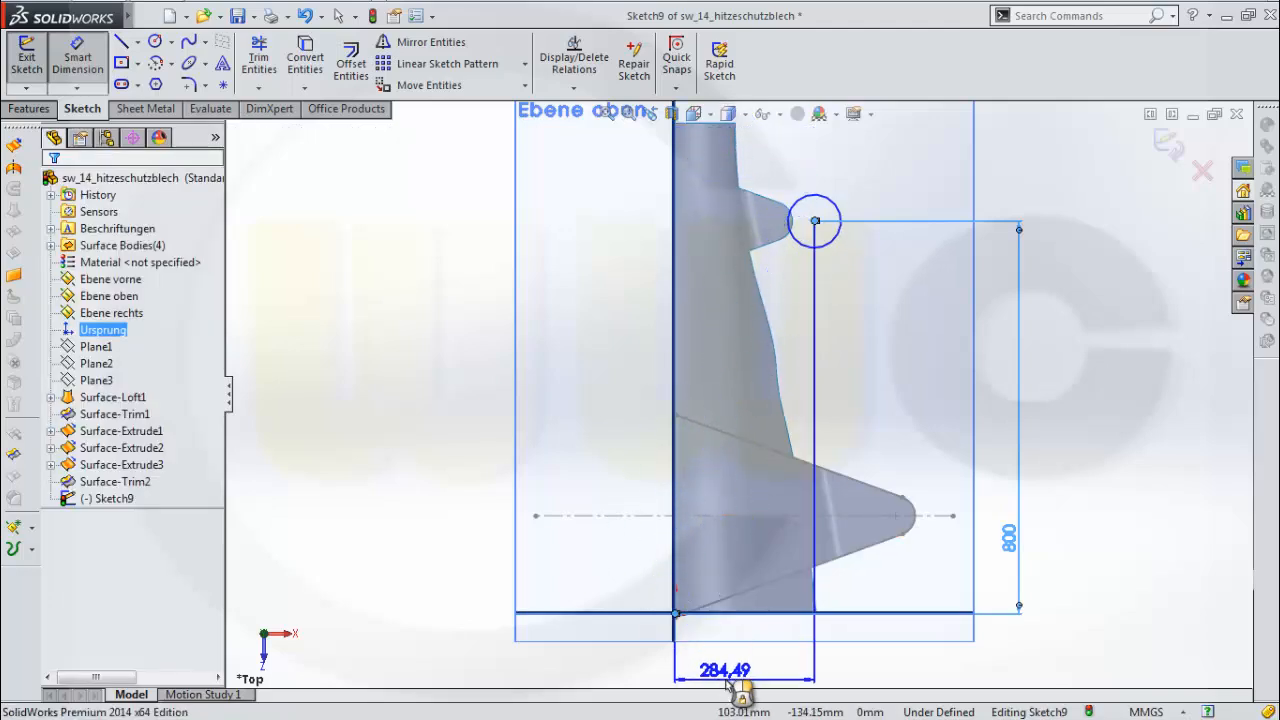
{"action": "left_click", "coordinate": [741, 688]}
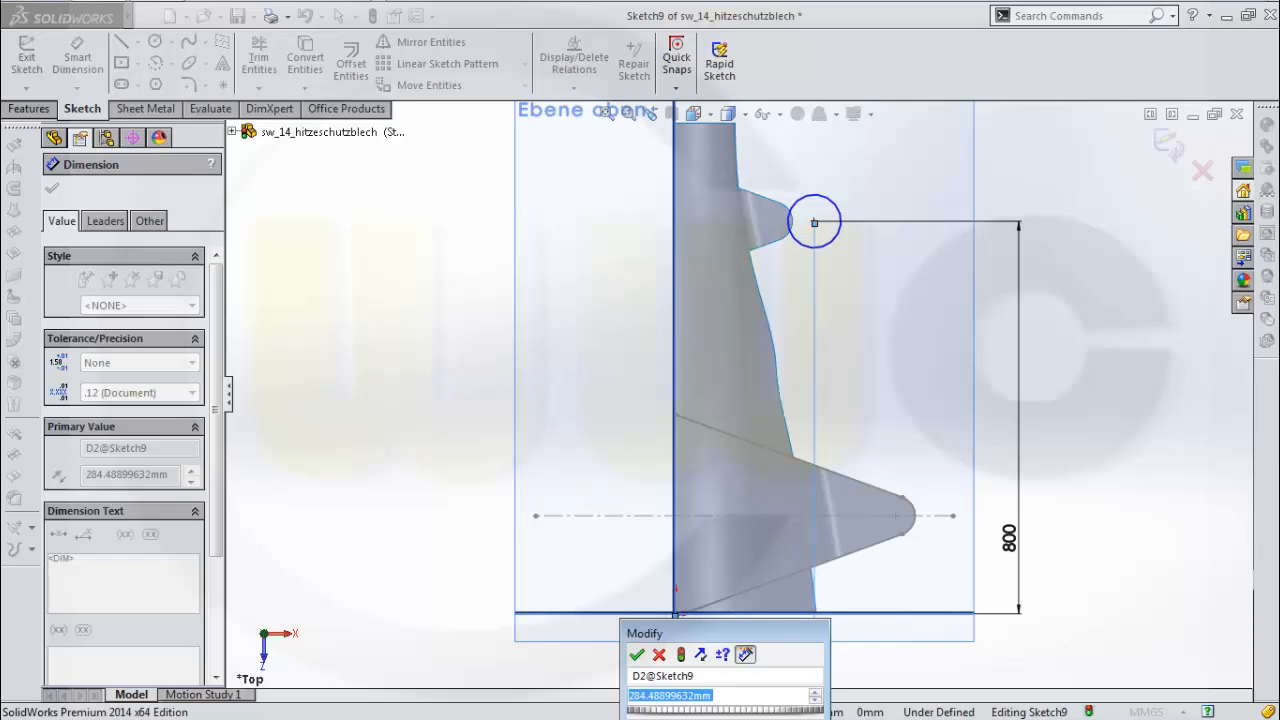
{"action": "type", "text": "2"}
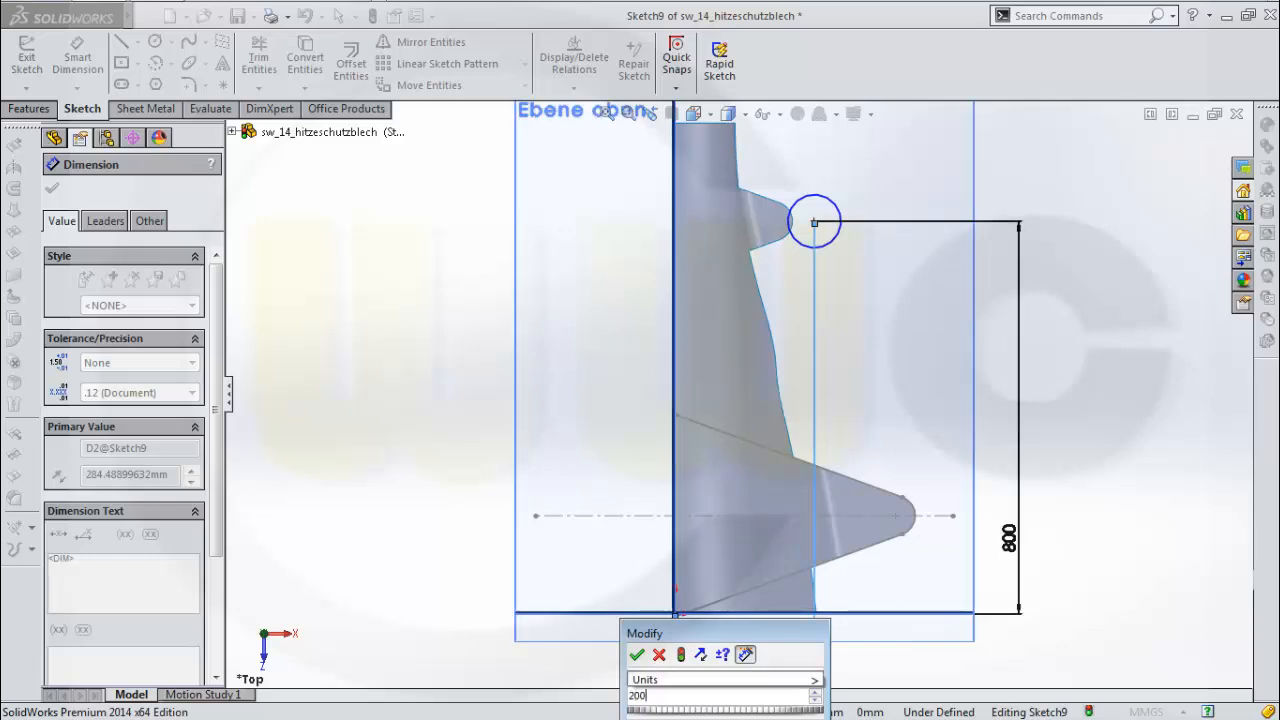
{"action": "type", "text": "00"}
{"action": "key", "text": "Return"}
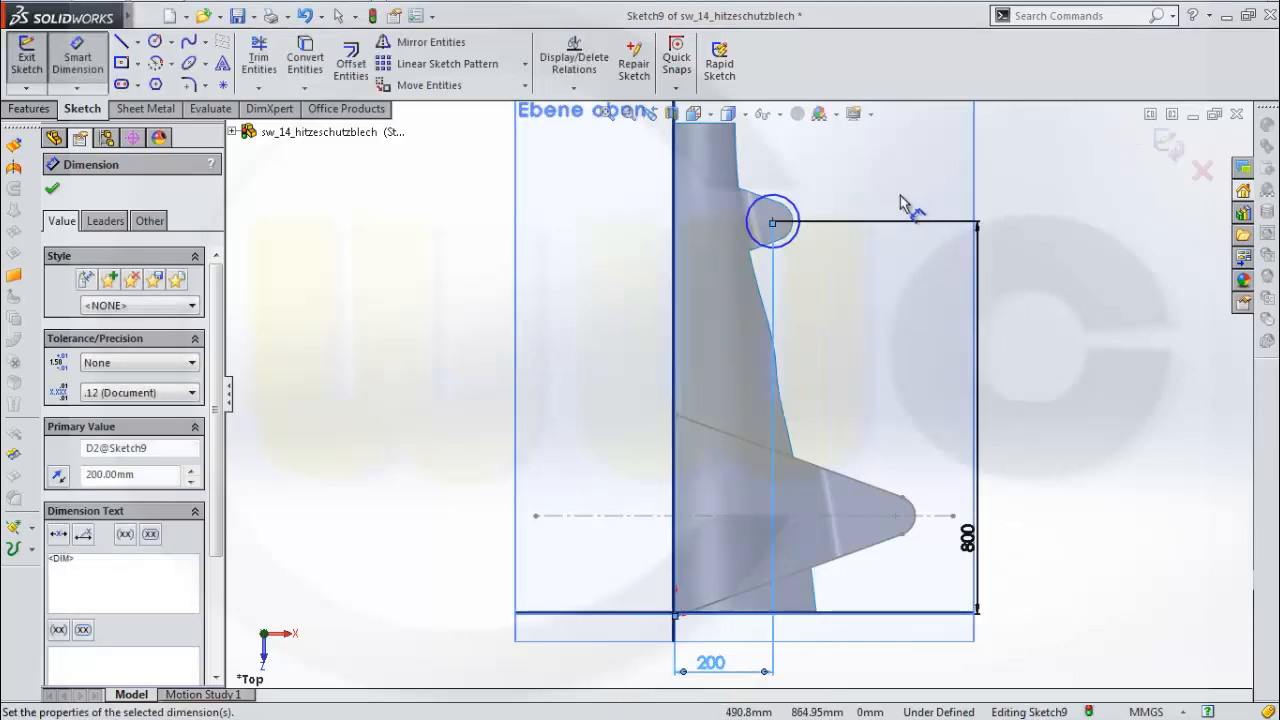
Dimension the circle's diameter at the smaller tab as 15 mm and finish the sketch
{"action": "left_click", "coordinate": [799, 215]}
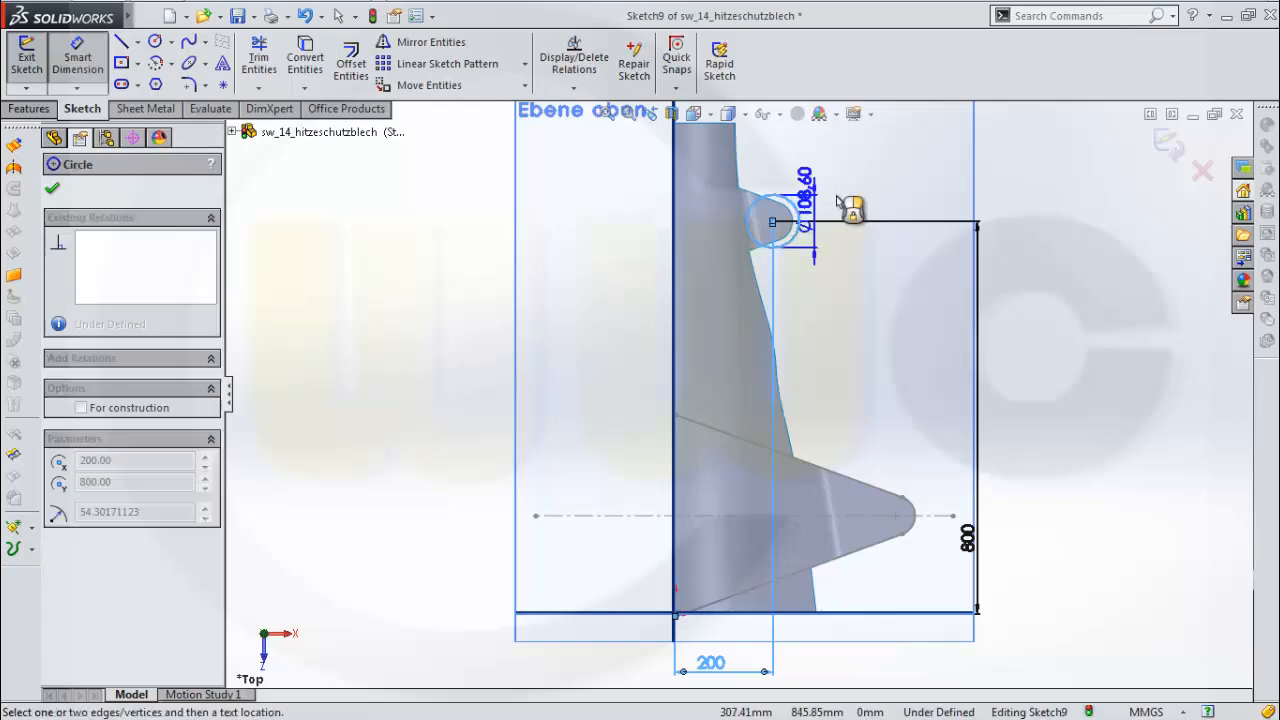
{"action": "left_click", "coordinate": [837, 202]}
{"action": "type", "text": "15"}
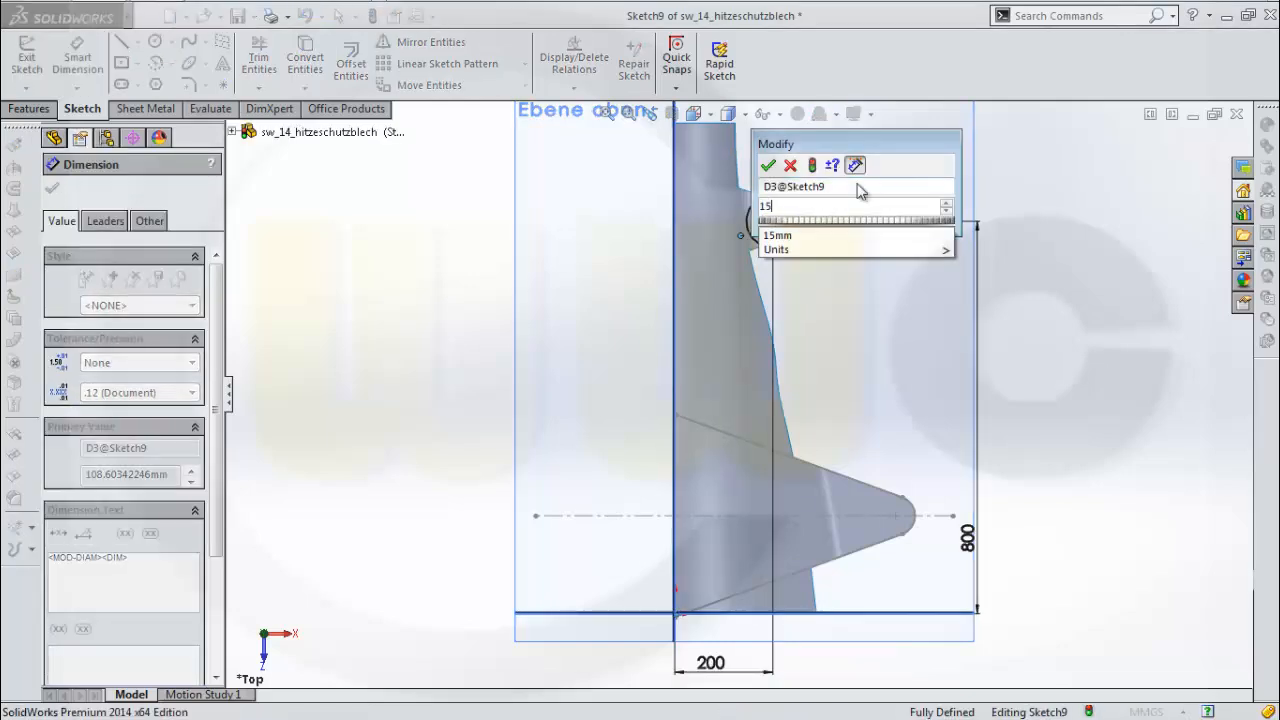
{"action": "key", "text": "Return"}
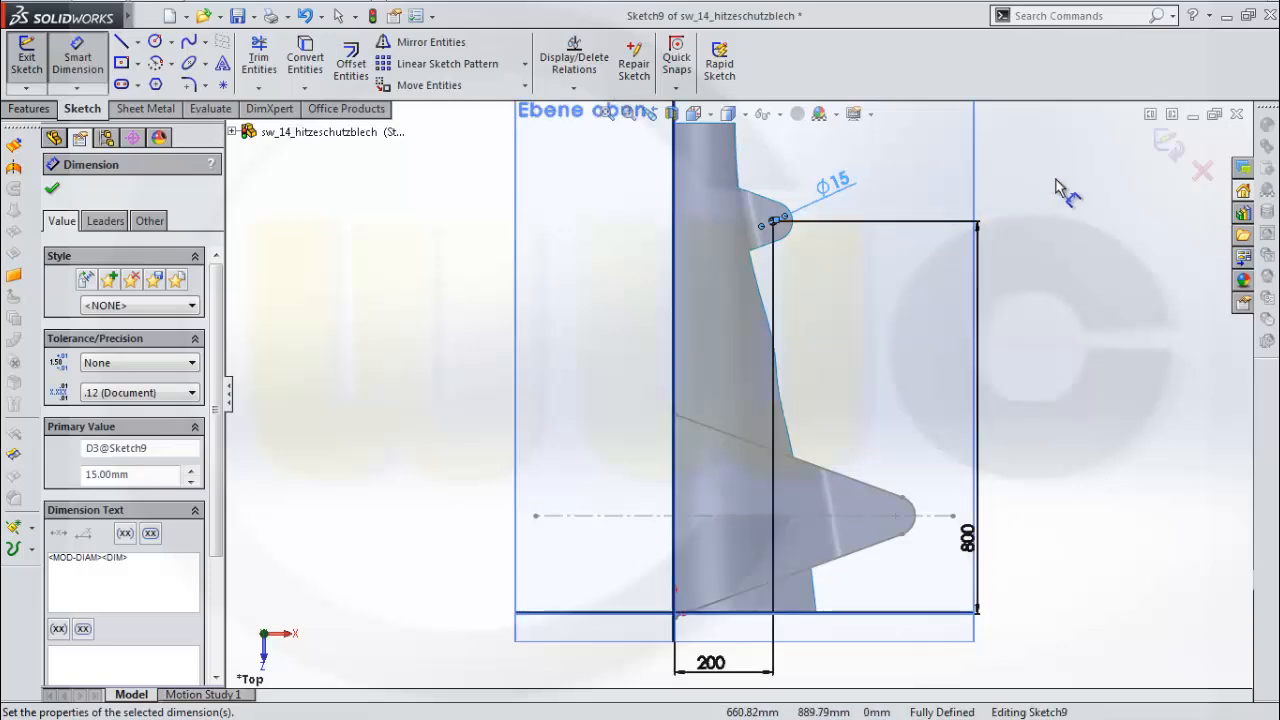
{"action": "left_click", "coordinate": [1166, 150]}
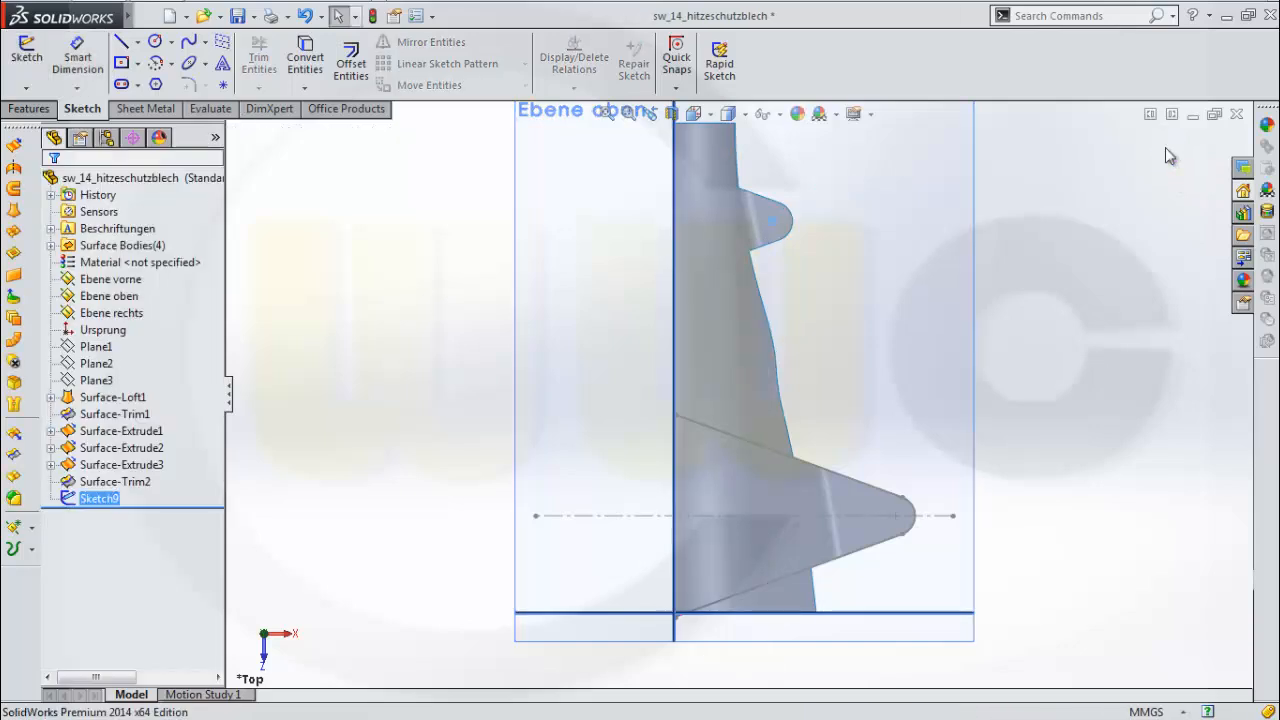
Trim the surface with the 15 mm circle sketch, keeping the area outside the circle to cut a hole in the smaller tab
{"action": "scroll", "coordinate": [837, 258], "scroll_direction": "up", "scroll_amount": 2}
{"action": "scroll", "coordinate": [814, 243], "scroll_direction": "down", "scroll_amount": 4}
{"action": "scroll", "coordinate": [756, 324], "scroll_direction": "down", "scroll_amount": 2}
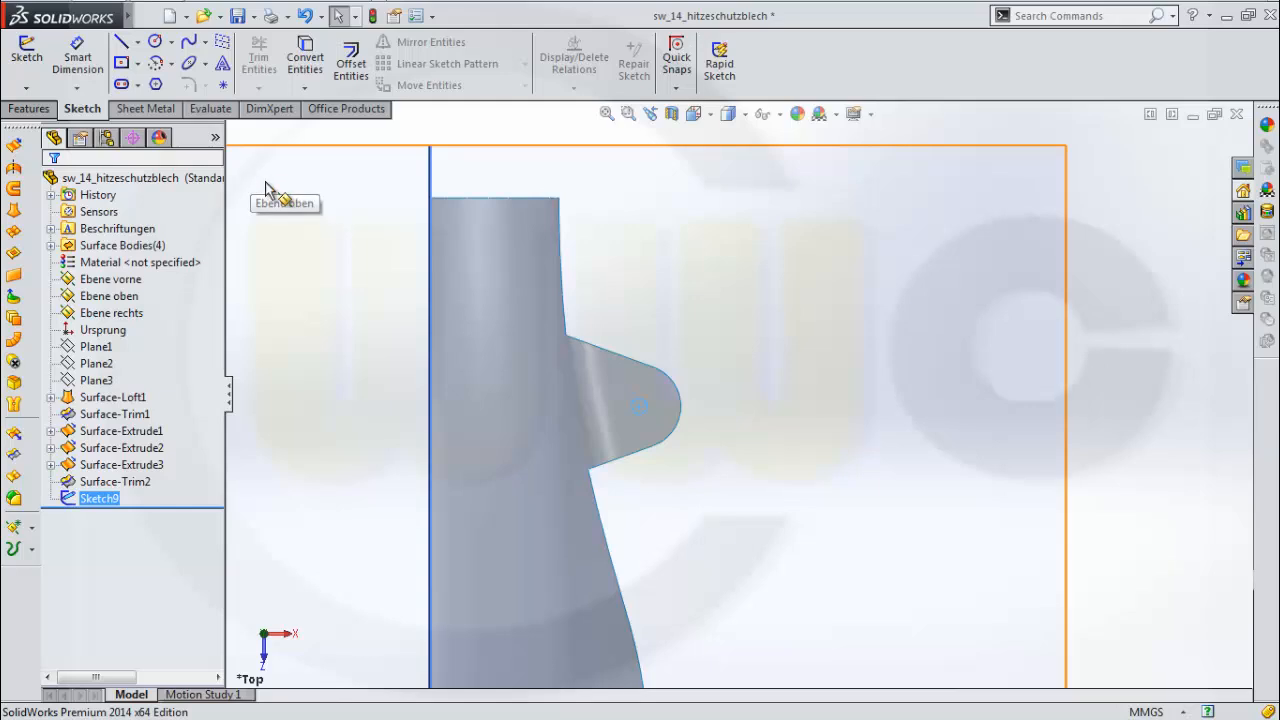
{"action": "left_click", "coordinate": [110, 279], "text": "ctrl"}
{"action": "left_click", "coordinate": [13, 456]}
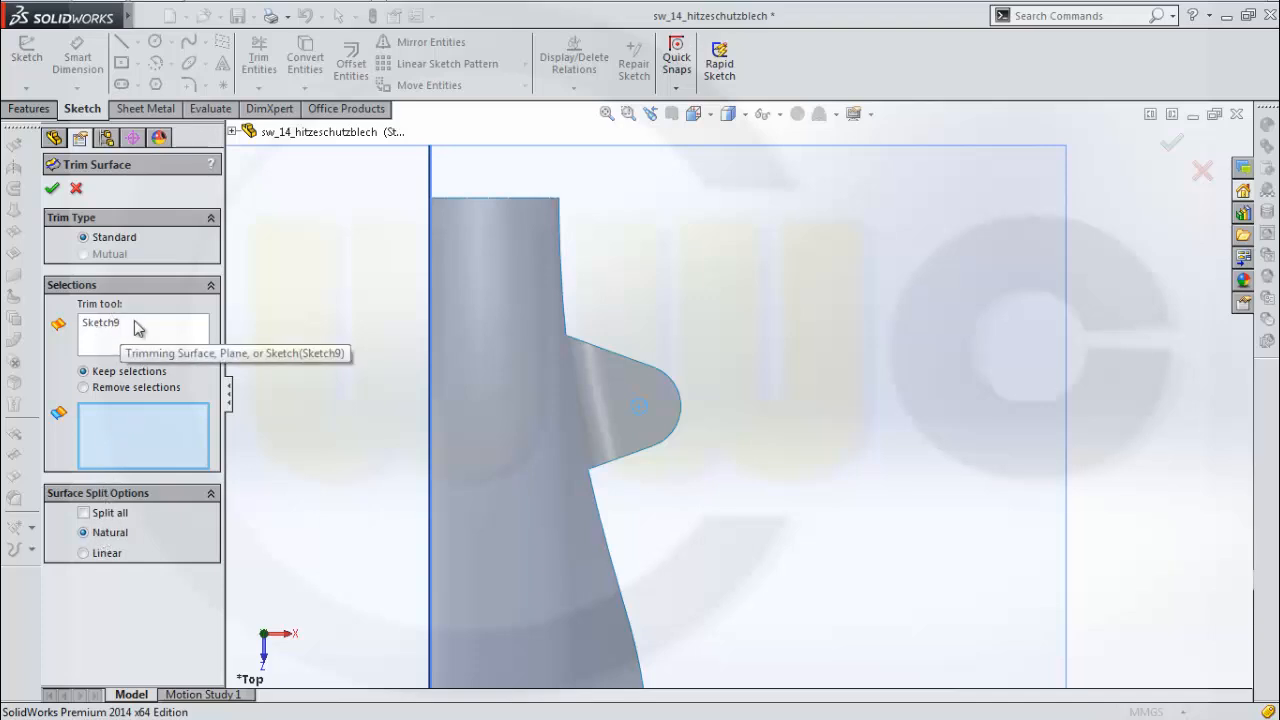
{"action": "left_click", "coordinate": [479, 382]}
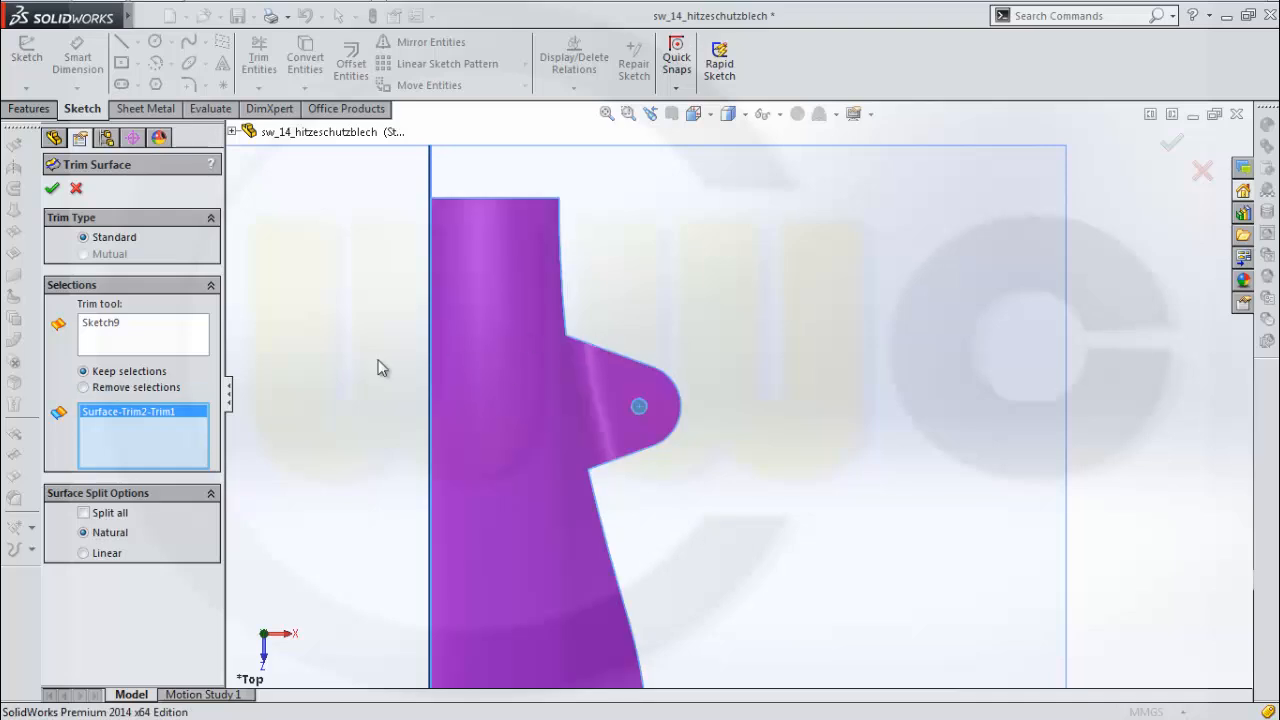
{"action": "left_click", "coordinate": [52, 188]}
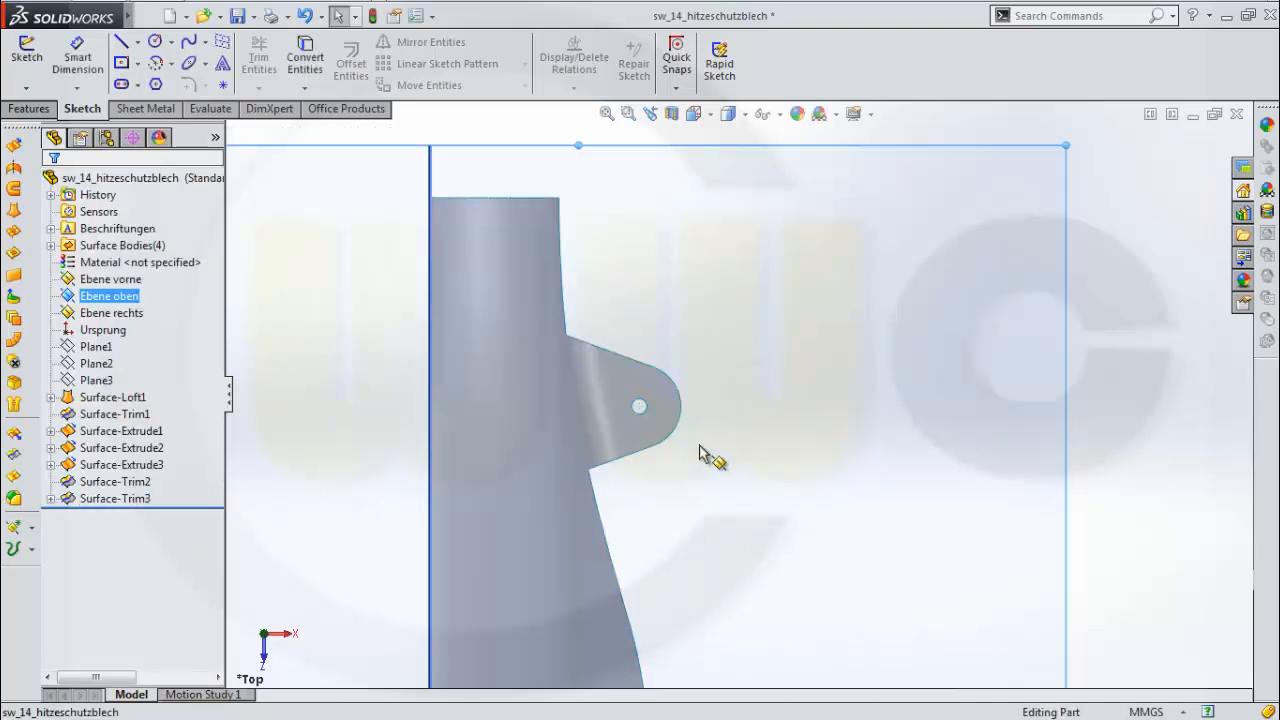
Create a reference plane offset 10 mm from Ebene oben with the offset direction flipped
{"action": "scroll", "coordinate": [705, 457], "scroll_direction": "up", "scroll_amount": 2}
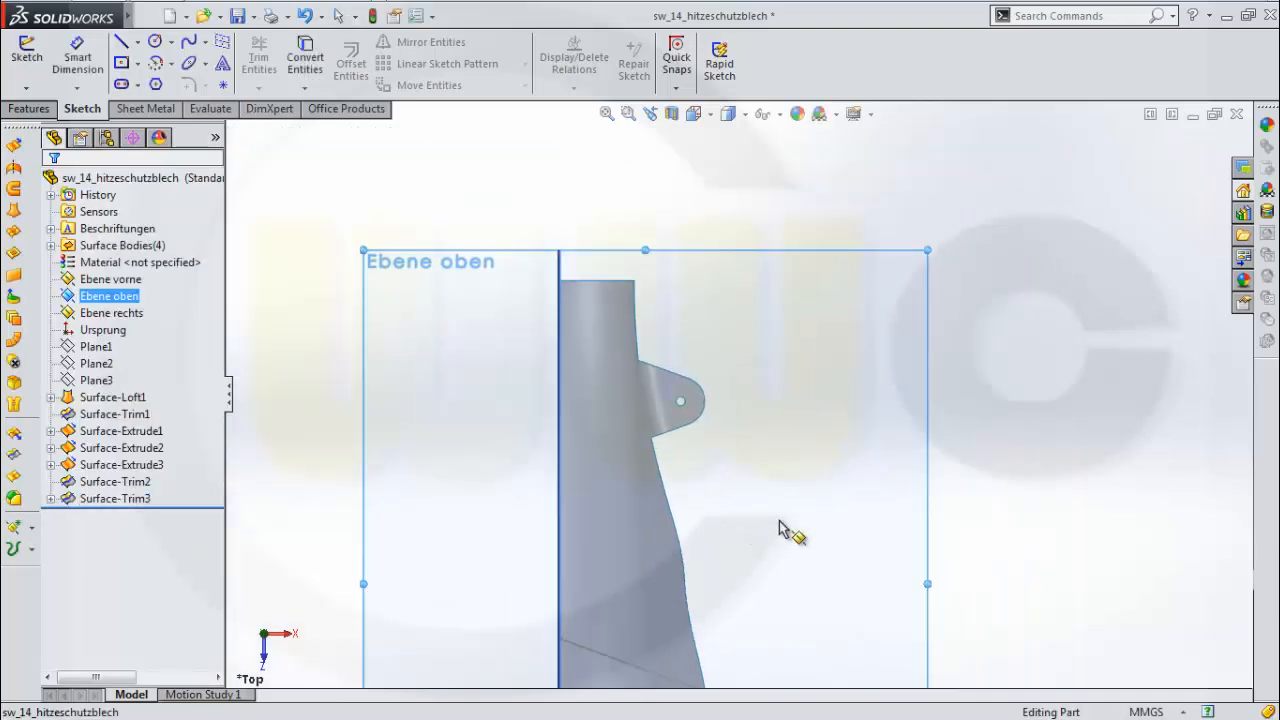
{"action": "mouse_move", "coordinate": [780, 521]}
{"action": "right_mouse_down"}
{"action": "mouse_move", "coordinate": [783, 500]}
{"action": "mouse_move", "coordinate": [777, 540]}
{"action": "right_mouse_up"}
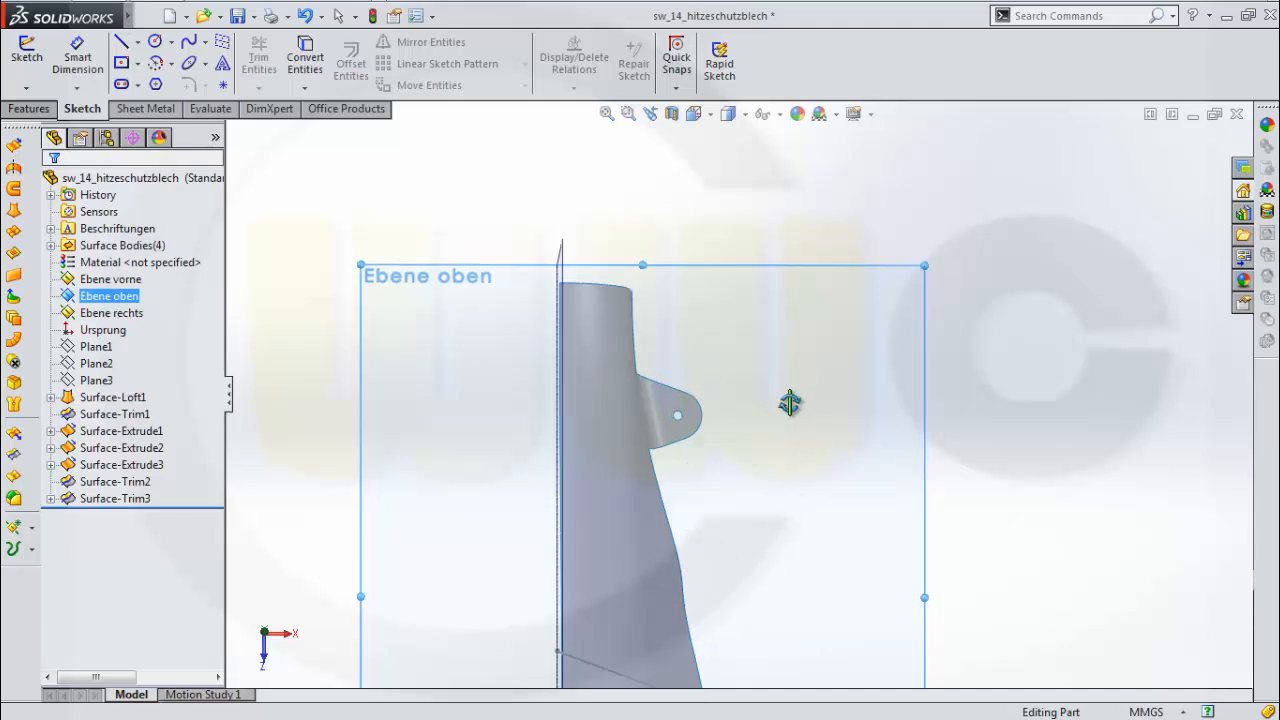
{"action": "middle_click_drag", "start_coordinate": [791, 403], "coordinate": [788, 447]}
{"action": "scroll", "coordinate": [779, 518], "scroll_direction": "up", "scroll_amount": 3}
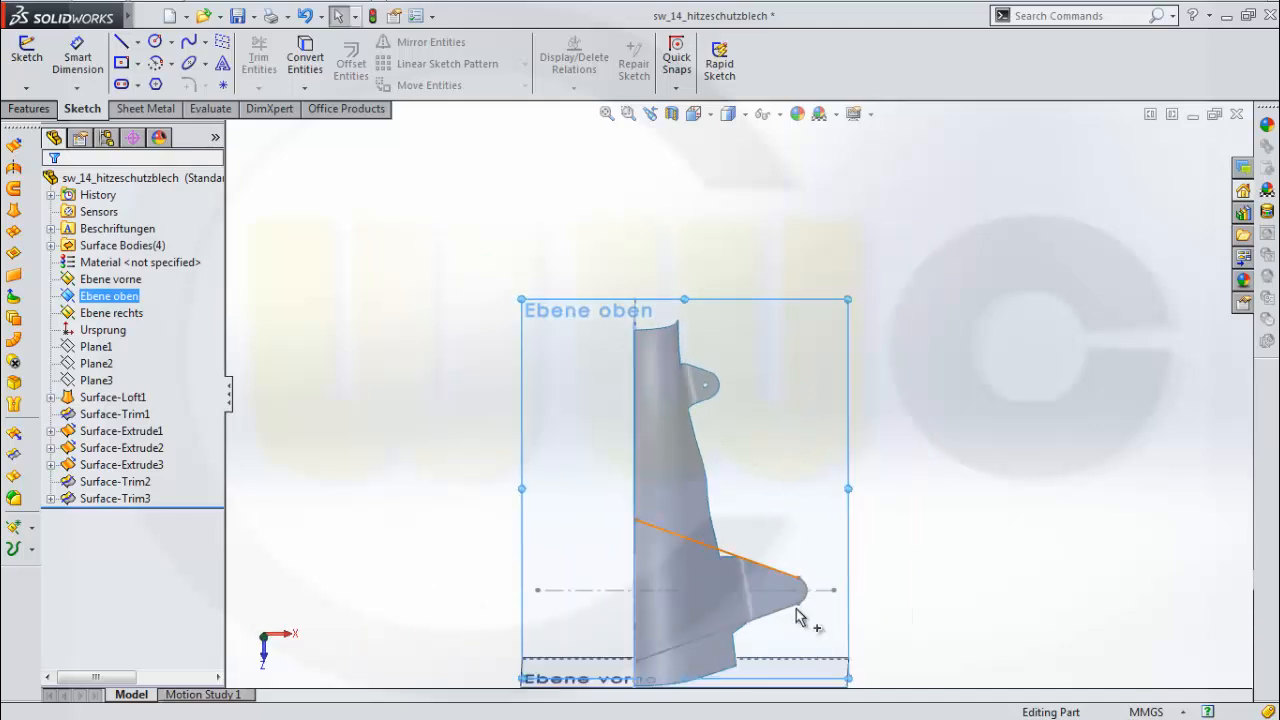
{"action": "scroll", "coordinate": [771, 651], "scroll_direction": "up", "scroll_amount": 1}
{"action": "scroll", "coordinate": [765, 610], "scroll_direction": "down", "scroll_amount": 4}
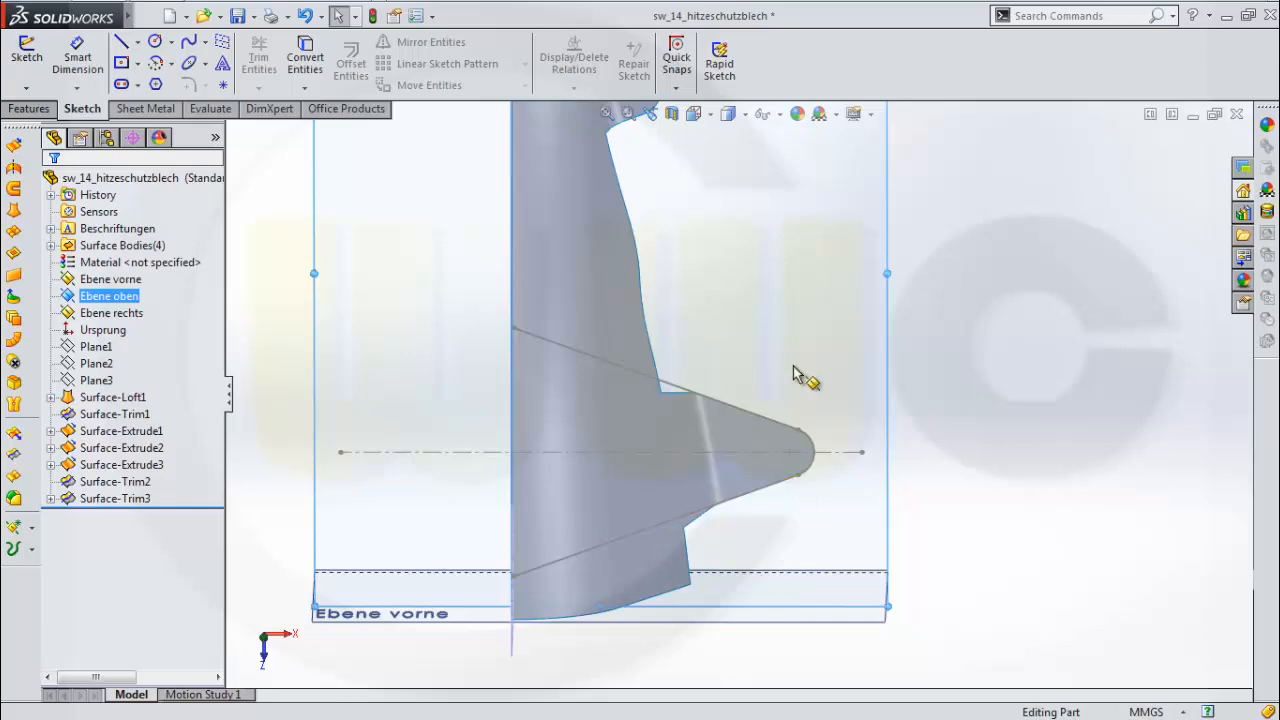
{"action": "mouse_move", "coordinate": [806, 380]}
{"action": "middle_mouse_down"}
{"action": "mouse_move", "coordinate": [674, 320]}
{"action": "mouse_move", "coordinate": [626, 343]}
{"action": "mouse_move", "coordinate": [653, 360]}
{"action": "middle_mouse_up"}
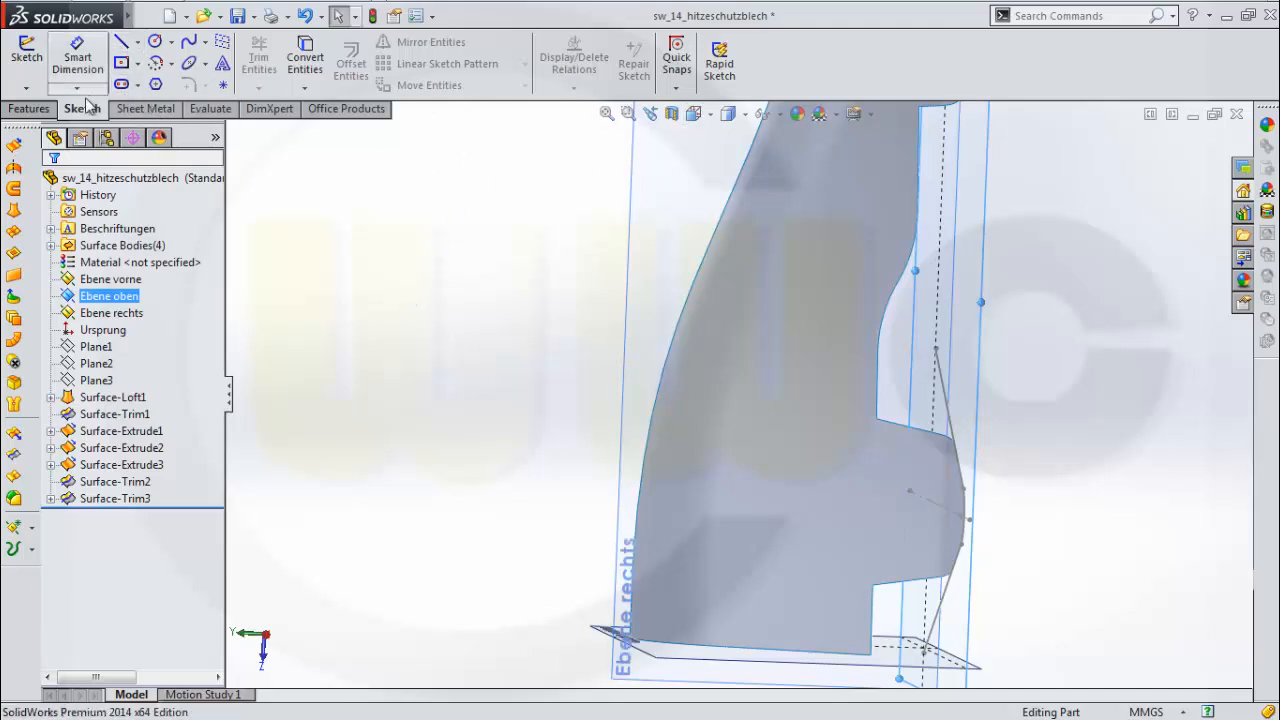
{"action": "left_click", "coordinate": [22, 108]}
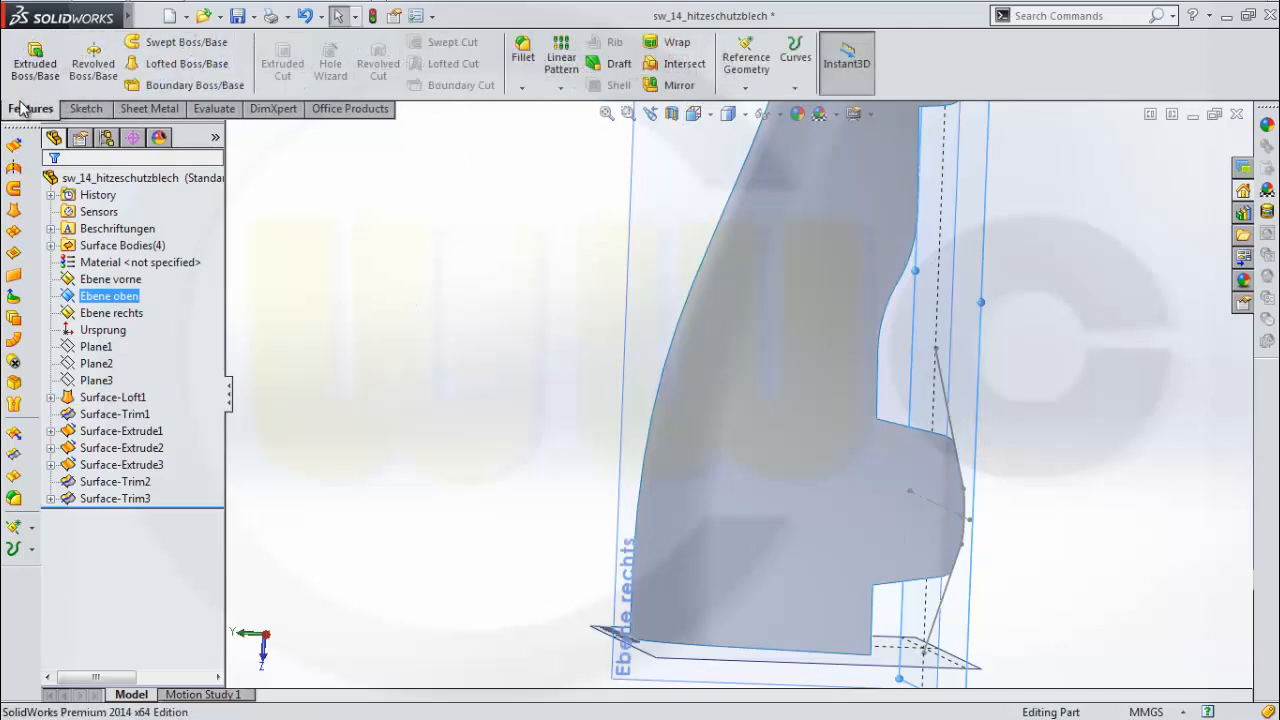
{"action": "left_click", "coordinate": [746, 96]}
{"action": "left_click", "coordinate": [765, 107]}
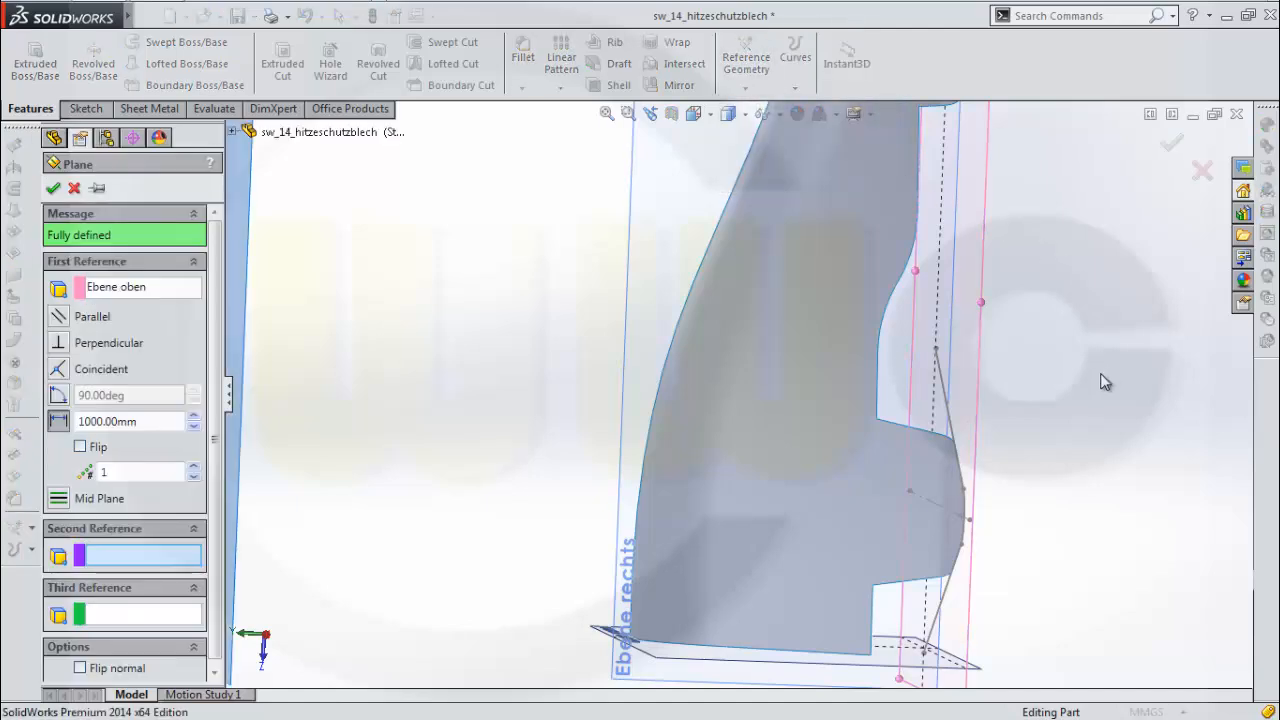
{"action": "mouse_move", "coordinate": [1104, 382]}
{"action": "middle_mouse_down"}
{"action": "mouse_move", "coordinate": [1066, 371]}
{"action": "mouse_move", "coordinate": [1094, 374]}
{"action": "middle_mouse_up"}
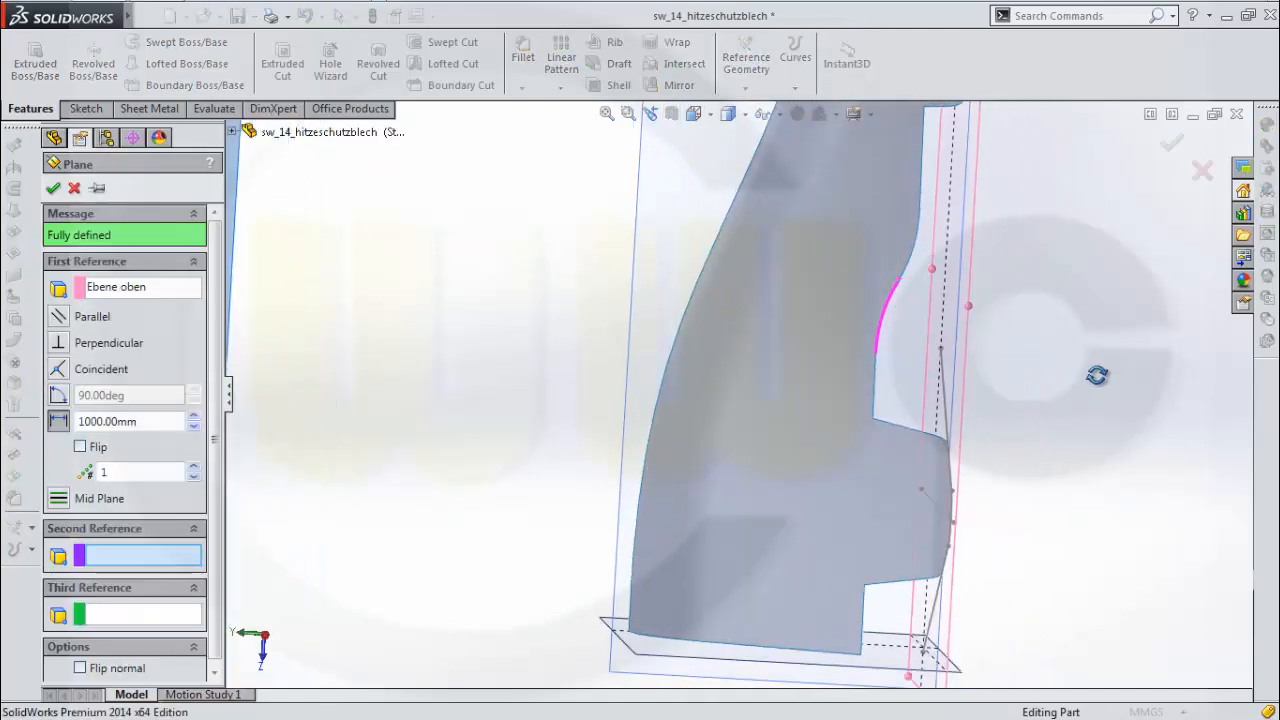
{"action": "left_click", "coordinate": [962, 410]}
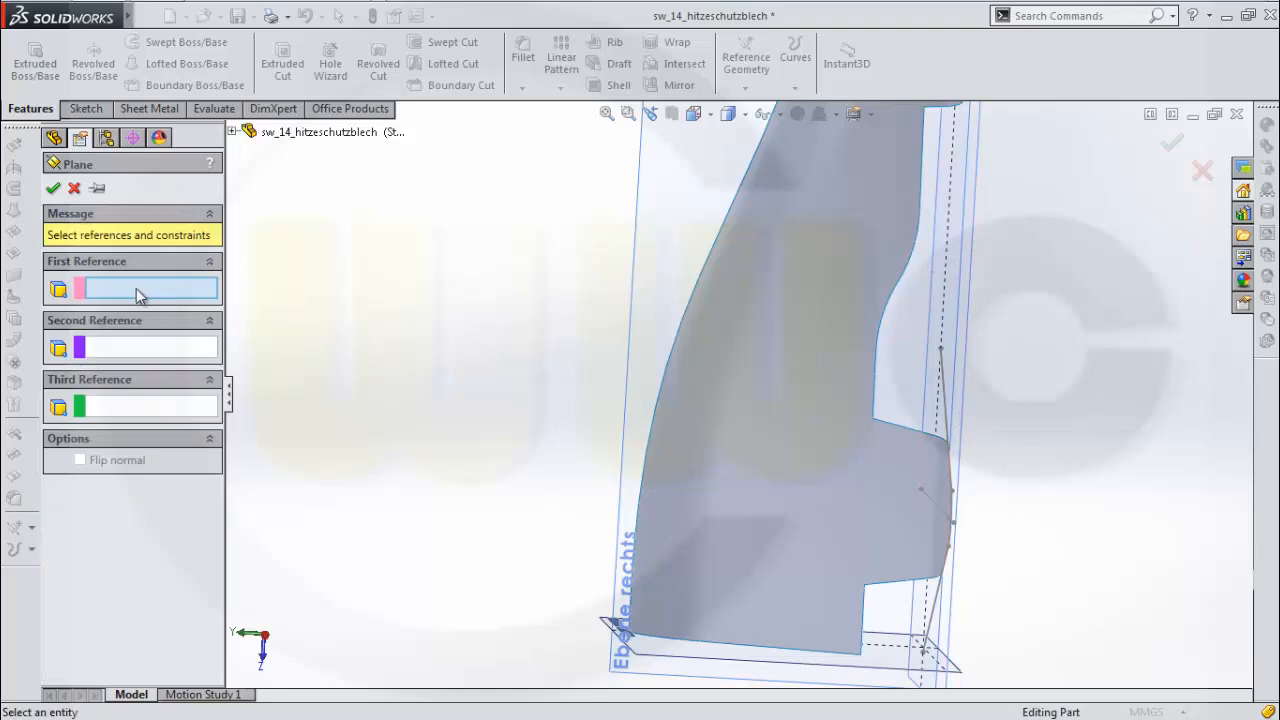
{"action": "left_click", "coordinate": [970, 372]}
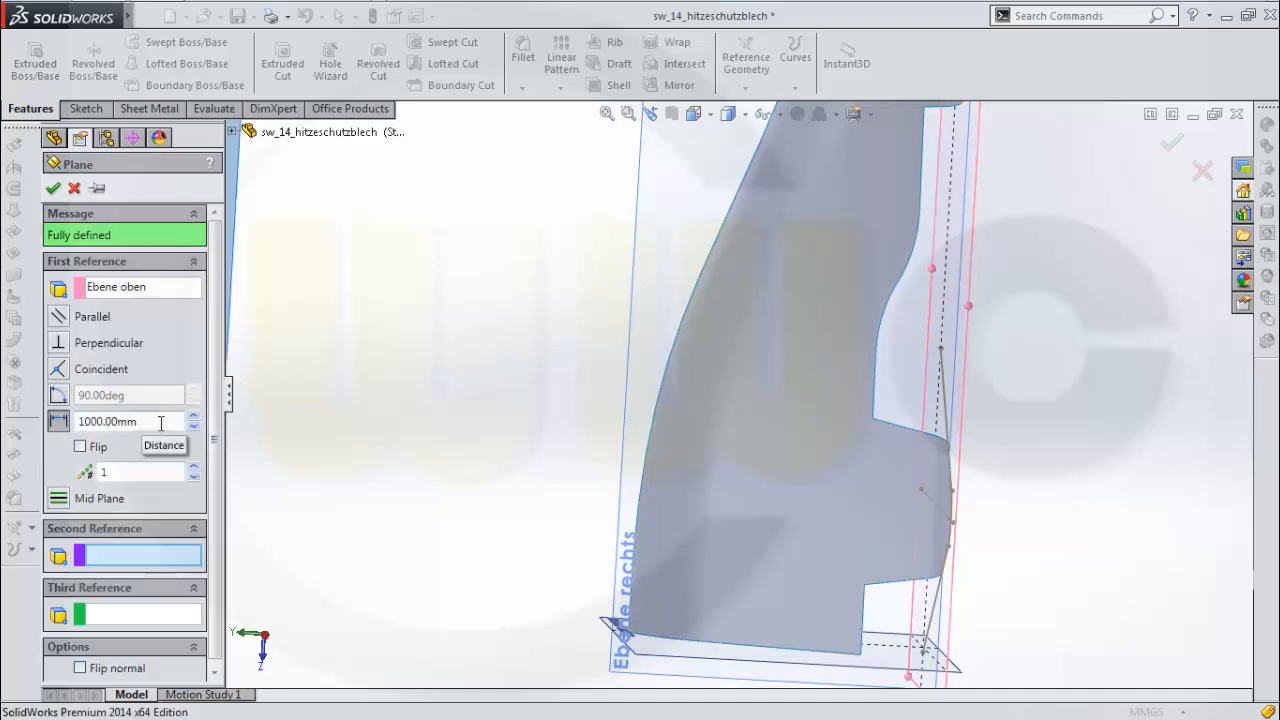
{"action": "left_click", "coordinate": [147, 420]}
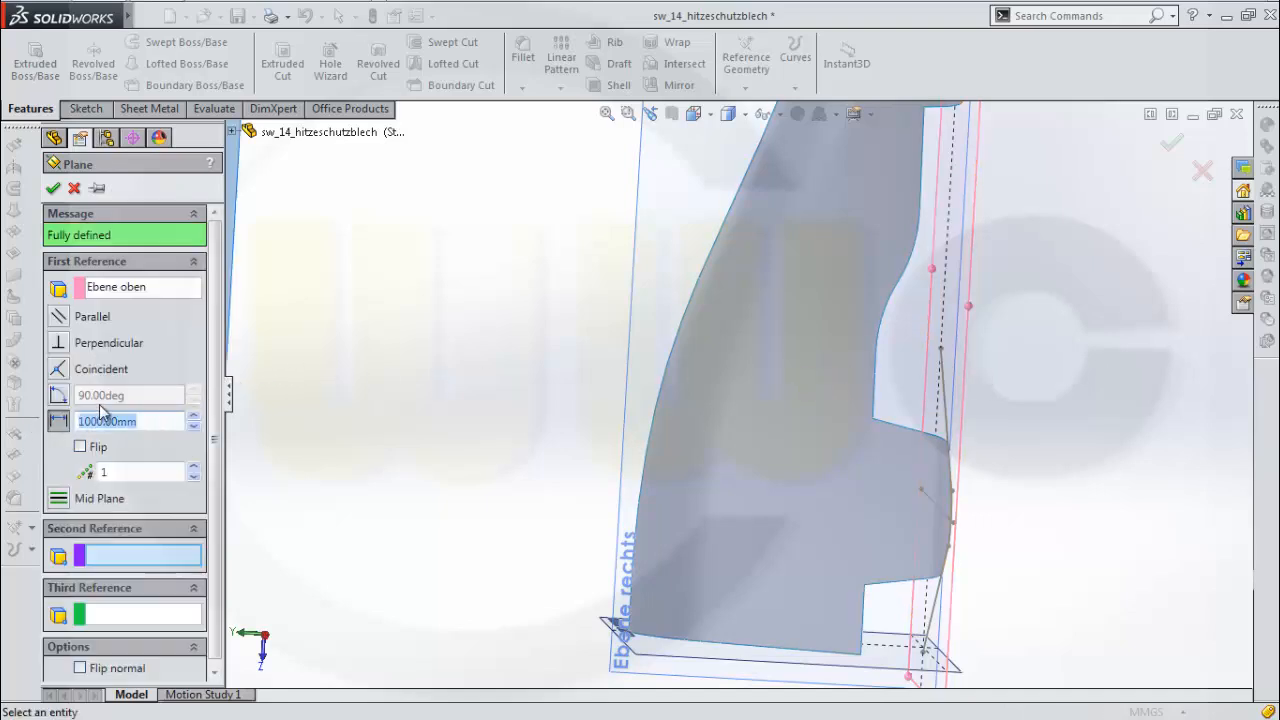
{"action": "type", "text": "10"}
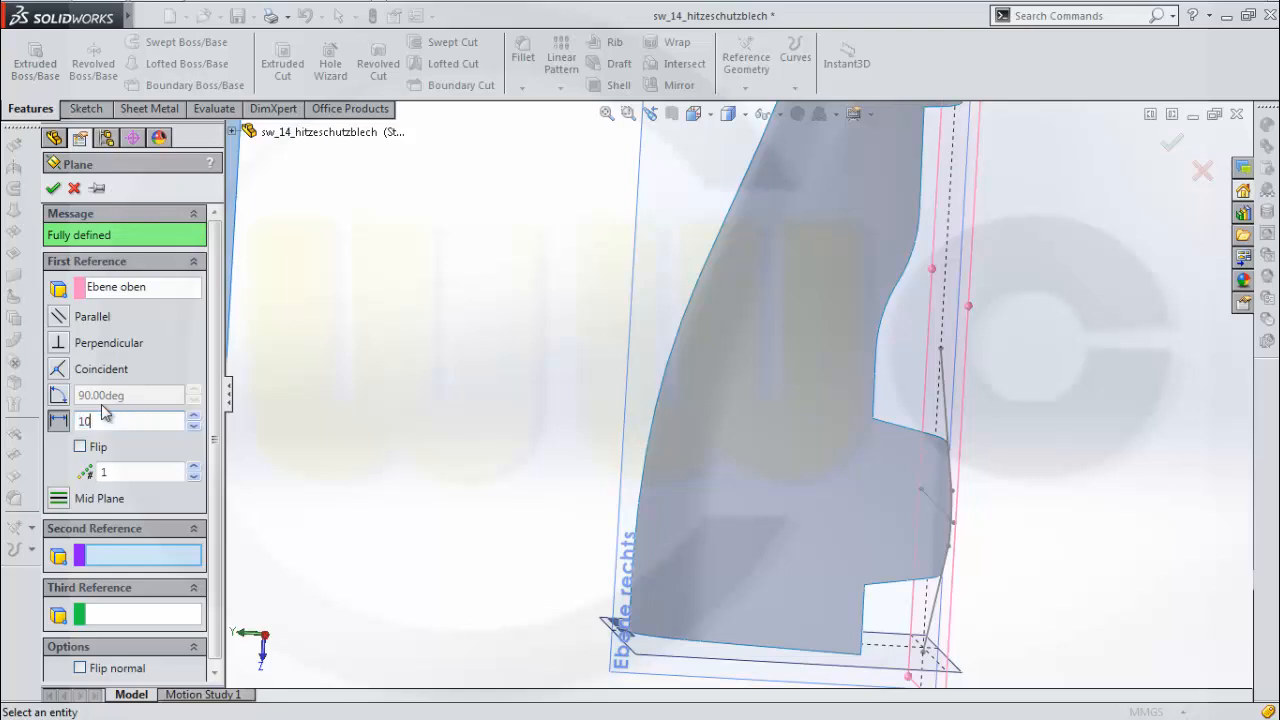
{"action": "key", "text": "Return"}
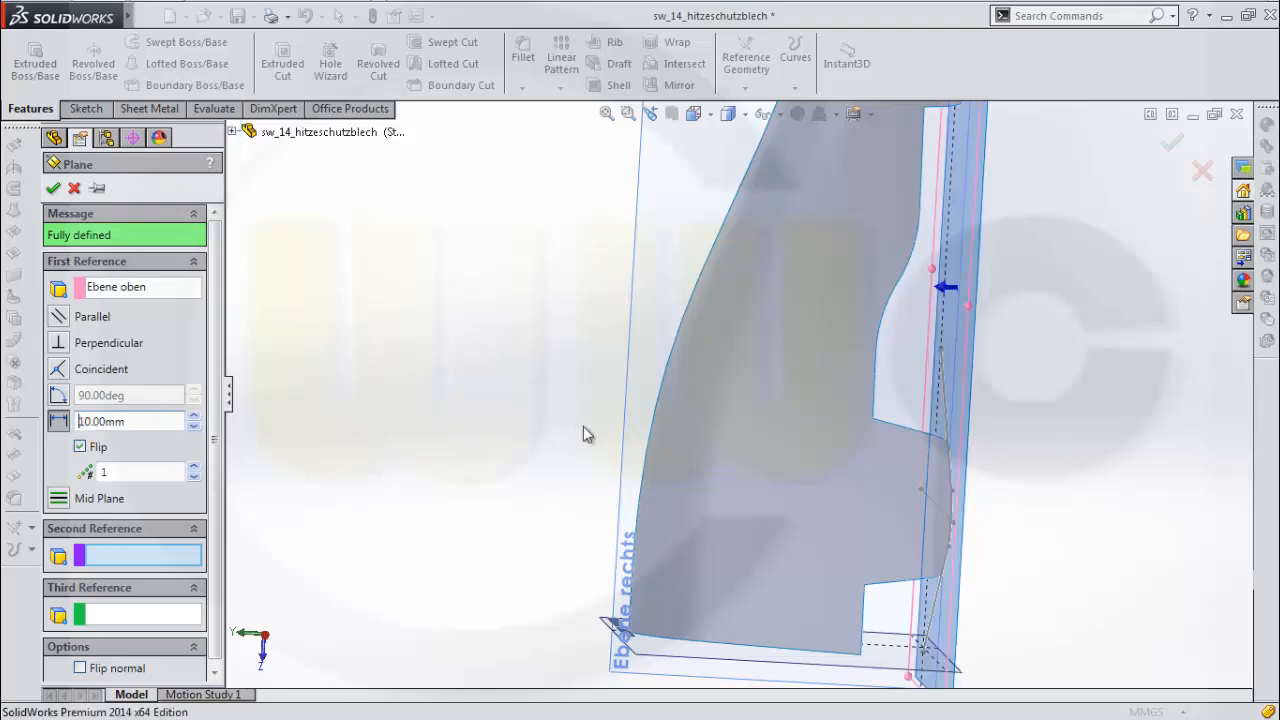
{"action": "middle_click_drag", "start_coordinate": [1018, 481], "coordinate": [1012, 470]}
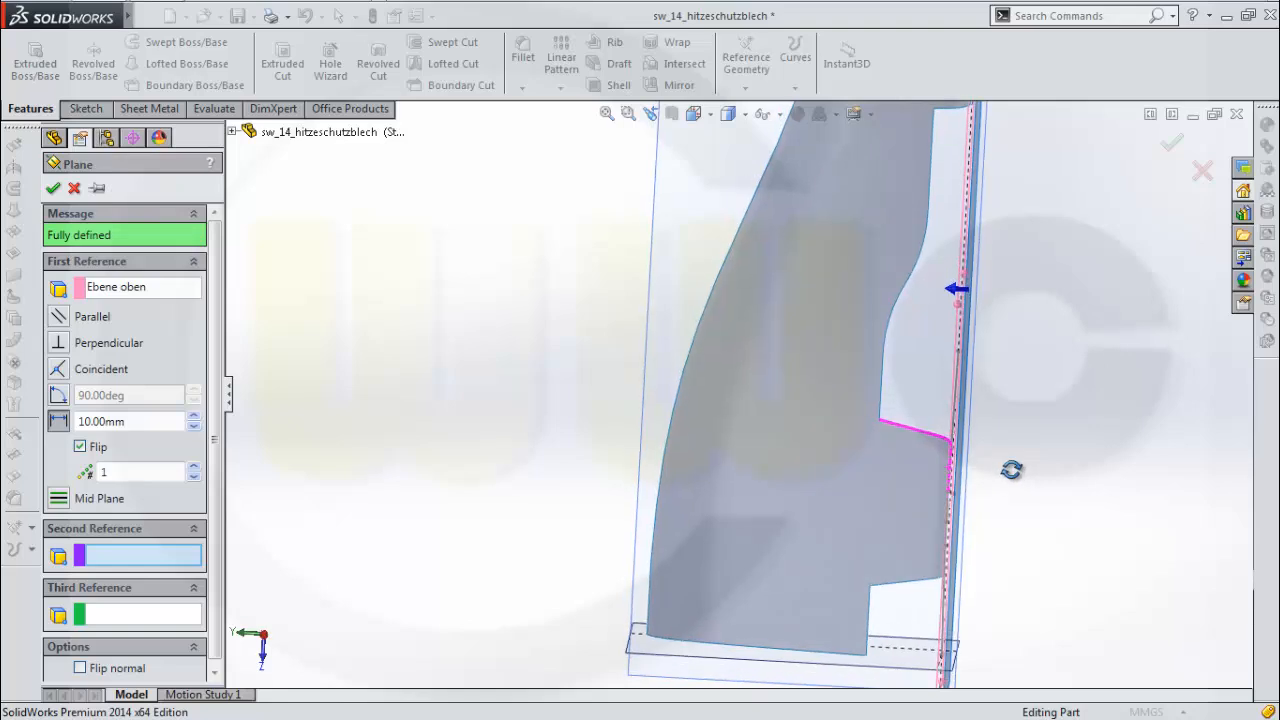
{"action": "left_click", "coordinate": [53, 188]}
Start another sketch on the Ebene oben plane and orient the view normal to it
{"action": "middle_click_drag", "start_coordinate": [903, 386], "coordinate": [1065, 412]}
{"action": "key", "text": "f"}
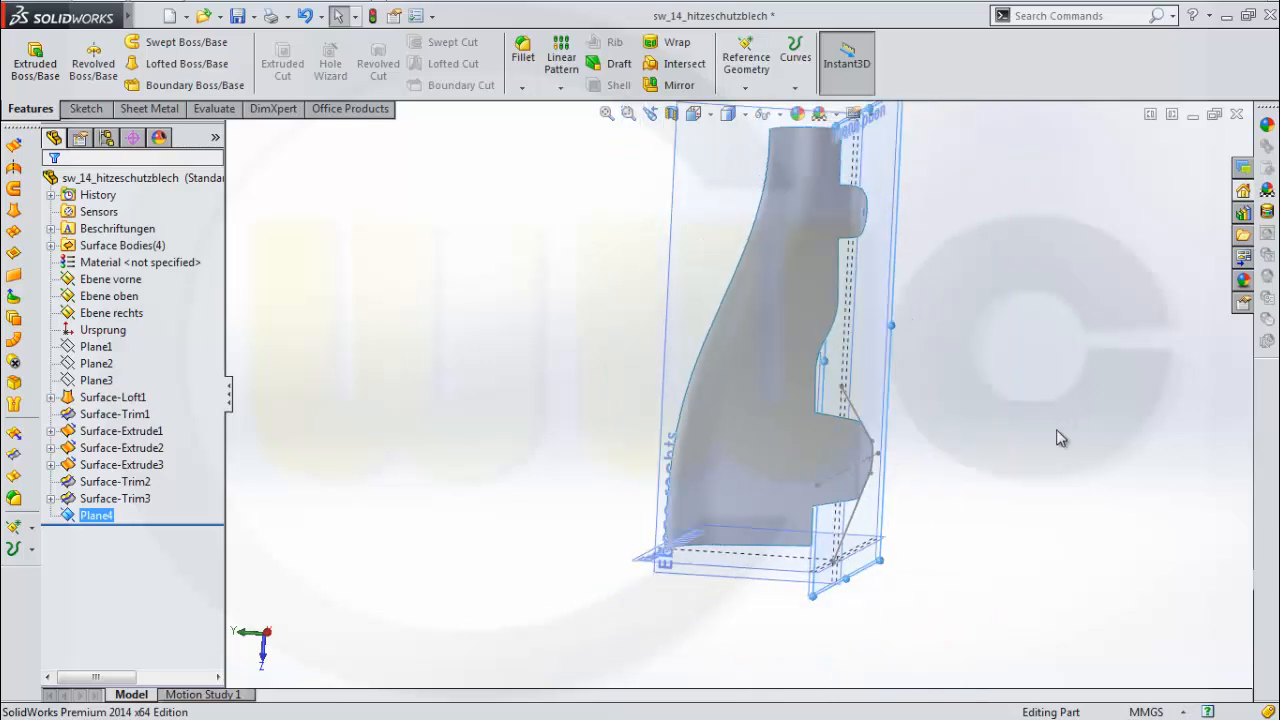
{"action": "middle_click_drag", "start_coordinate": [925, 568], "coordinate": [912, 562]}
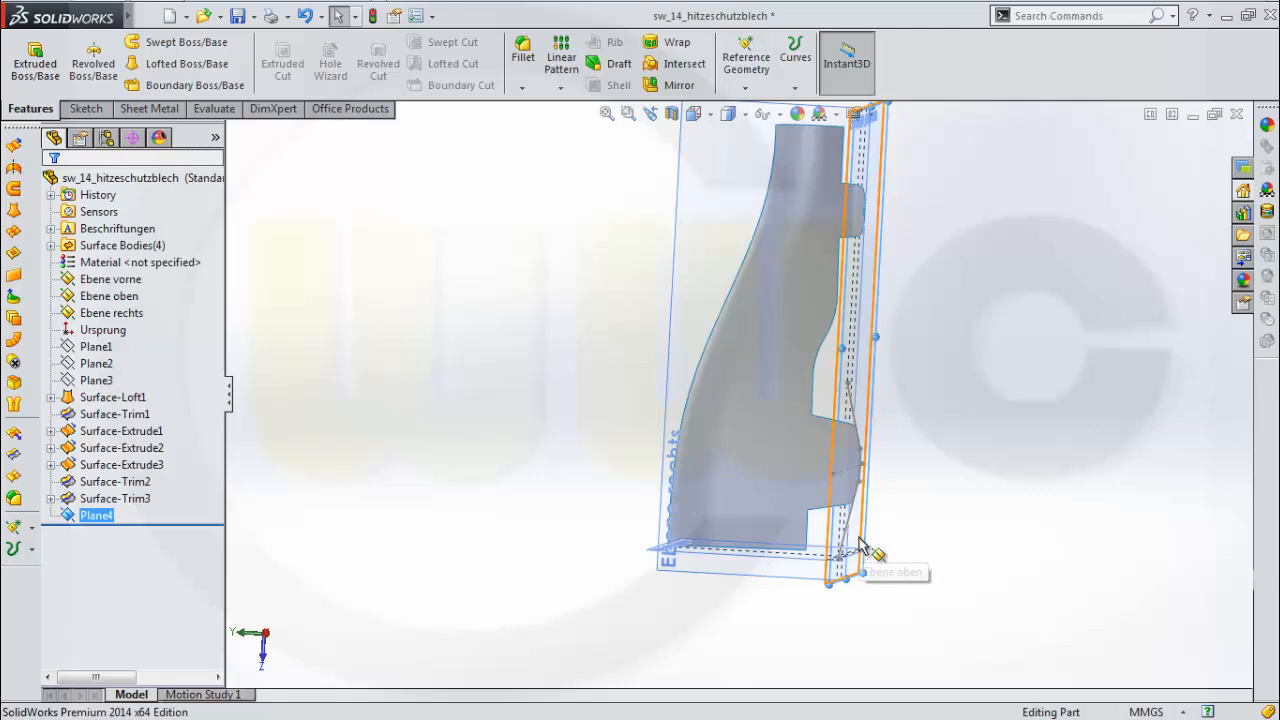
{"action": "left_click", "coordinate": [868, 570]}
{"action": "left_click", "coordinate": [932, 483]}
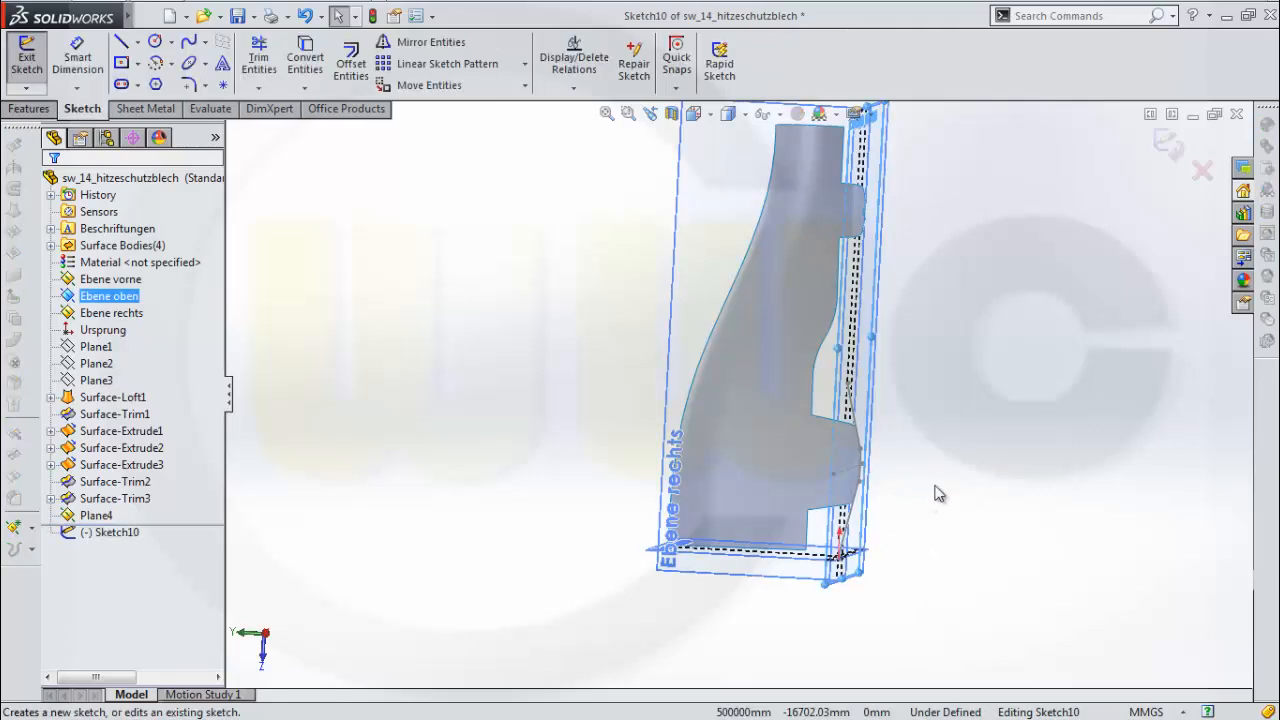
{"action": "left_click", "coordinate": [709, 116]}
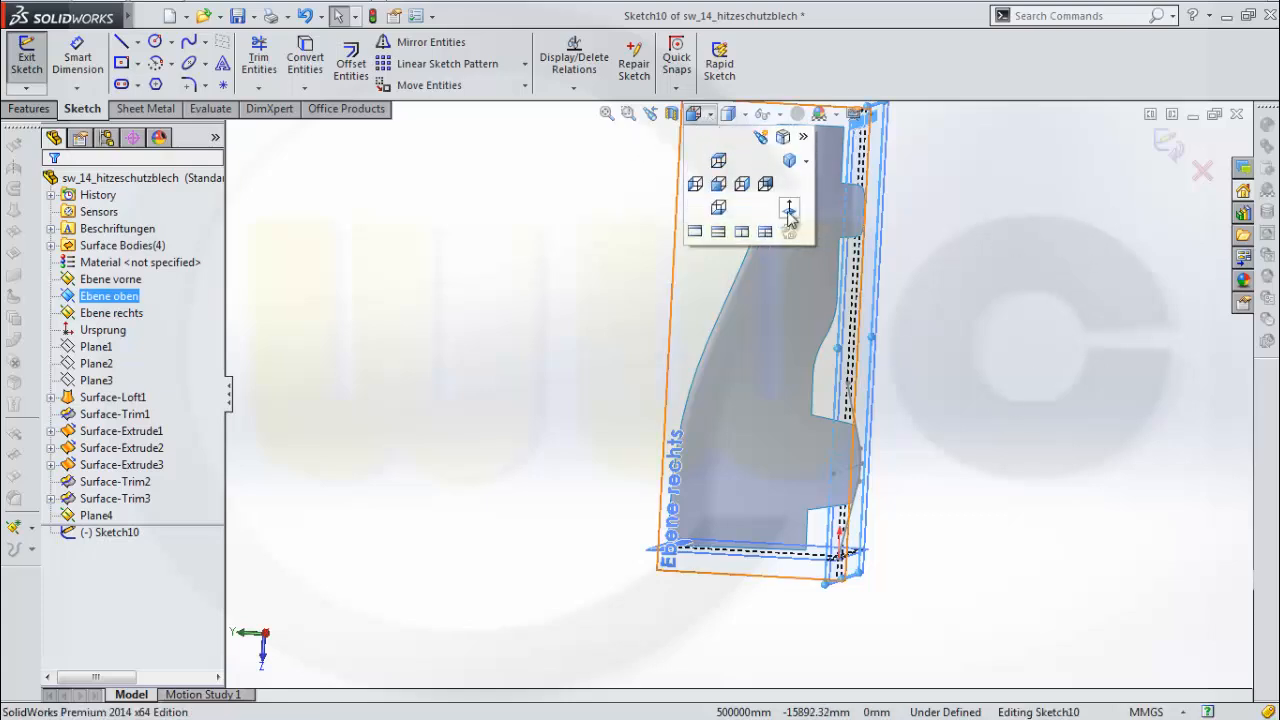
{"action": "left_click", "coordinate": [789, 210]}
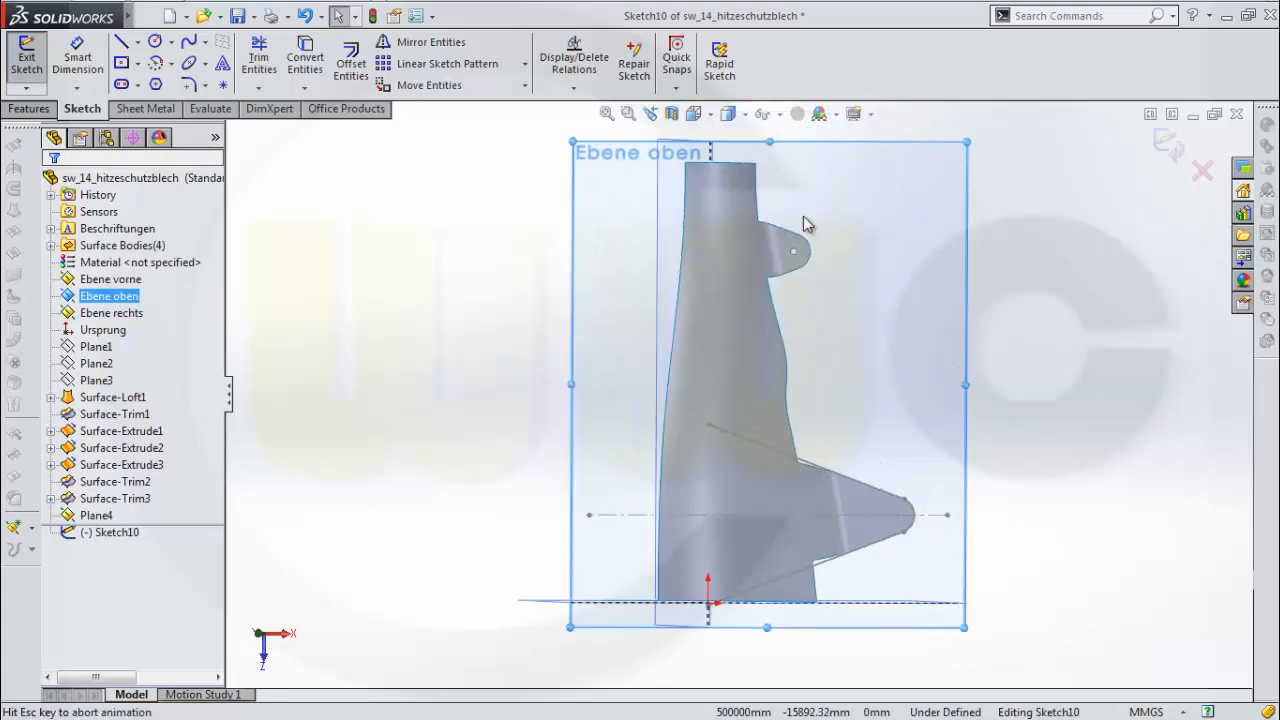
Sketch a circle with a radius of about 71 mm outside the part, near the larger tab
{"action": "left_click", "coordinate": [155, 42]}
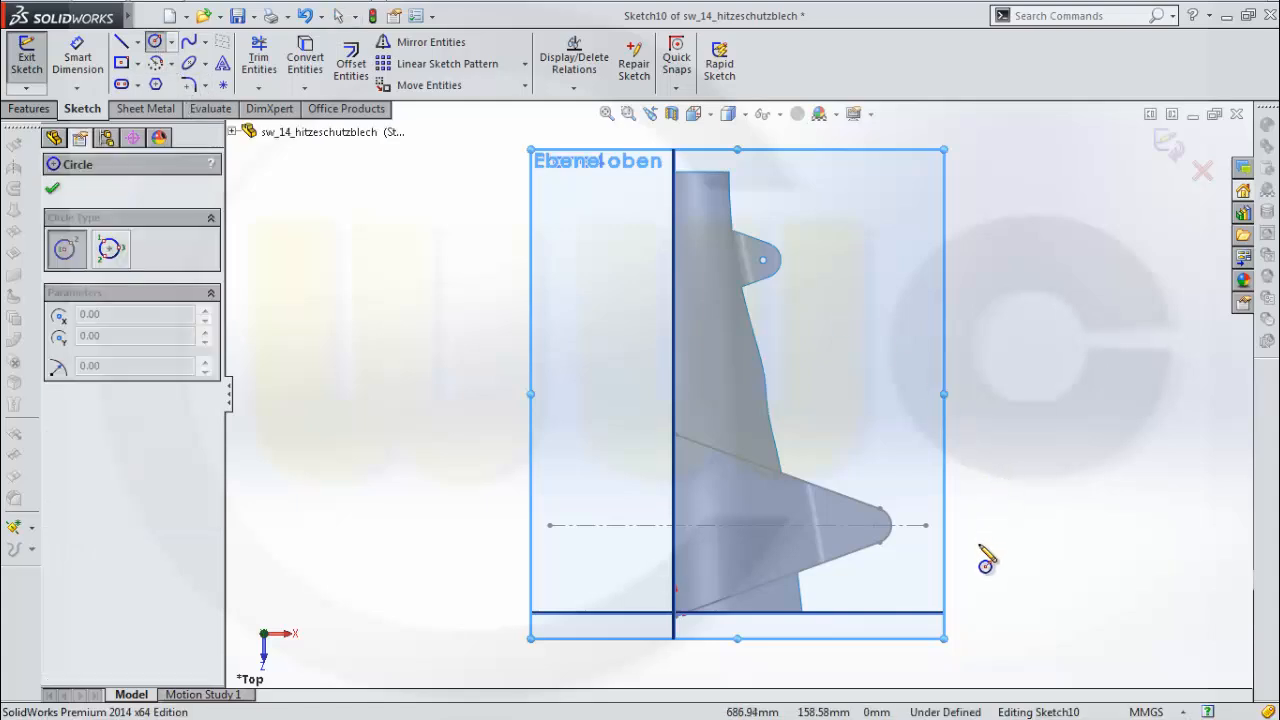
{"action": "left_click", "coordinate": [852, 433]}
{"action": "left_click", "coordinate": [879, 451]}
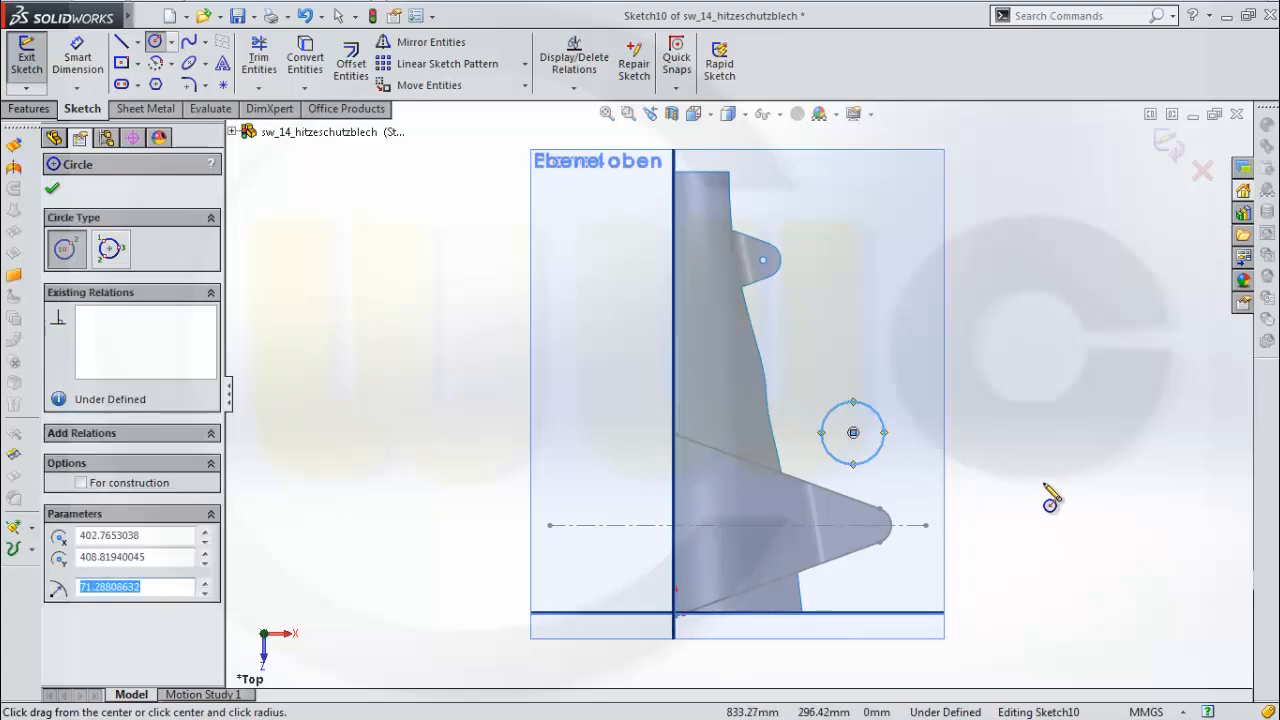
{"action": "key", "text": "Escape"}
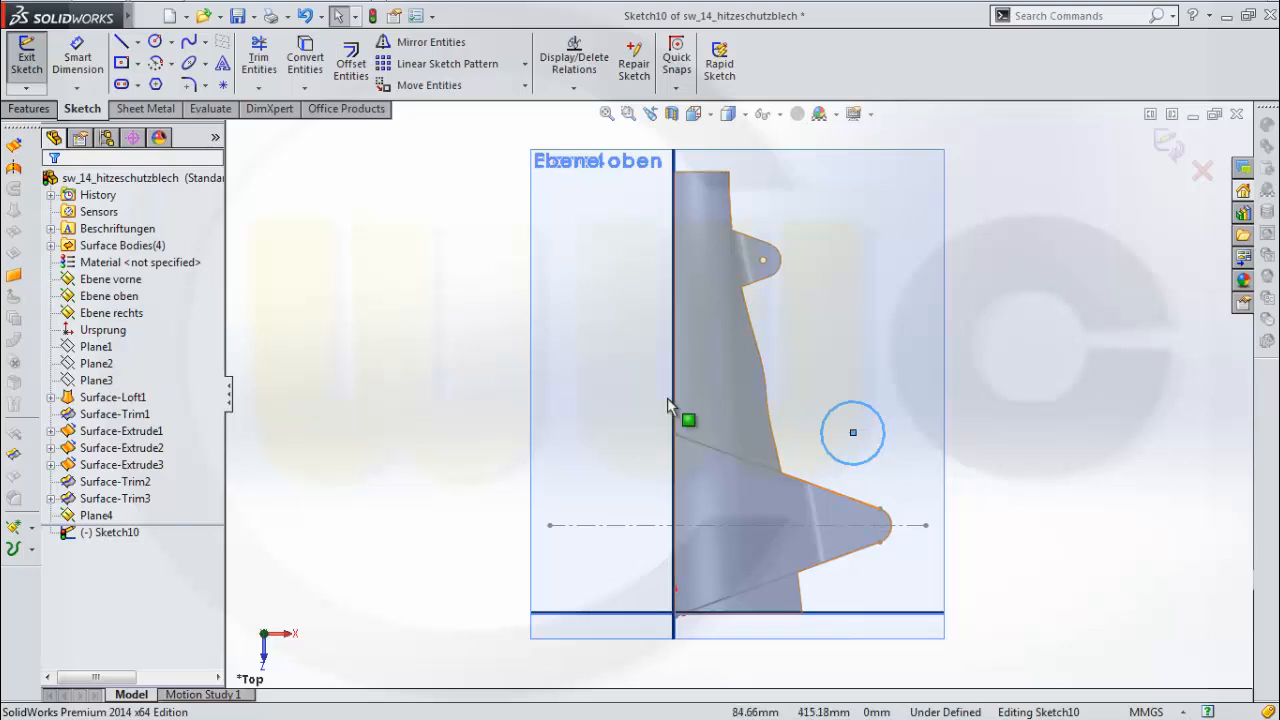
{"action": "left_click", "coordinate": [574, 88]}
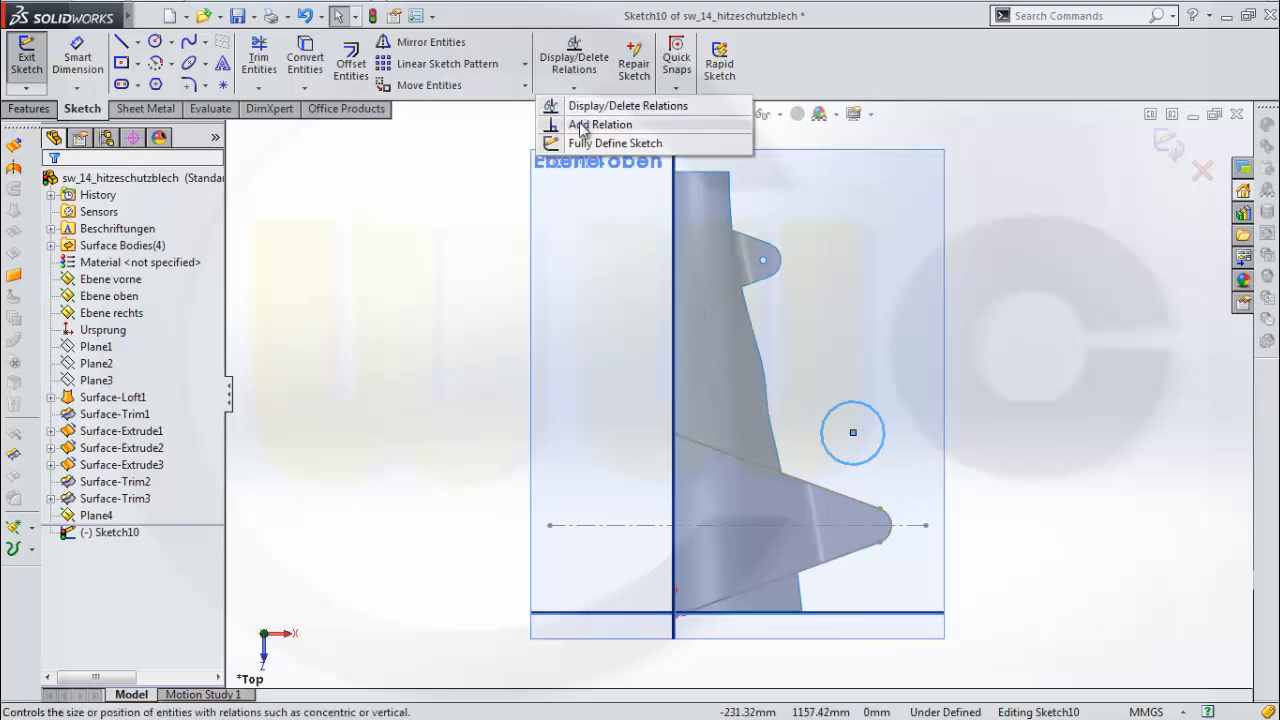
{"action": "left_click", "coordinate": [580, 124]}
{"action": "left_click", "coordinate": [875, 526]}
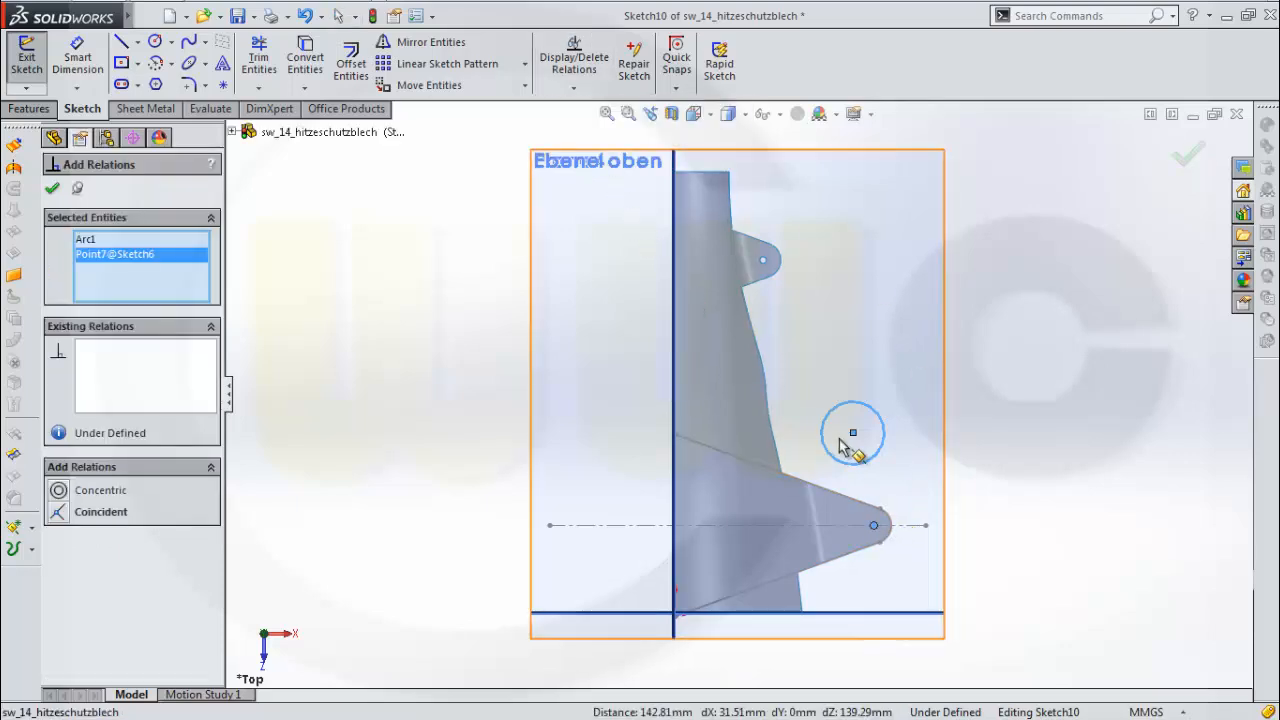
{"action": "left_click", "coordinate": [853, 433]}
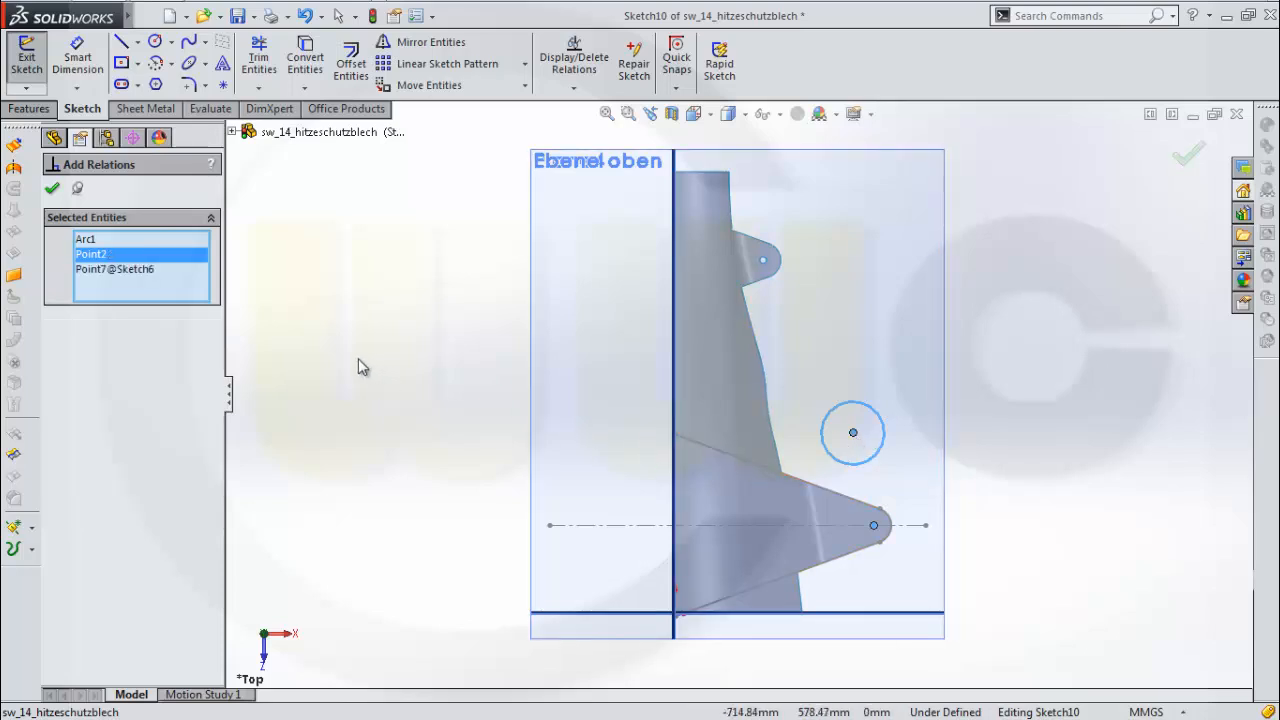
{"action": "key", "text": "Escape"}
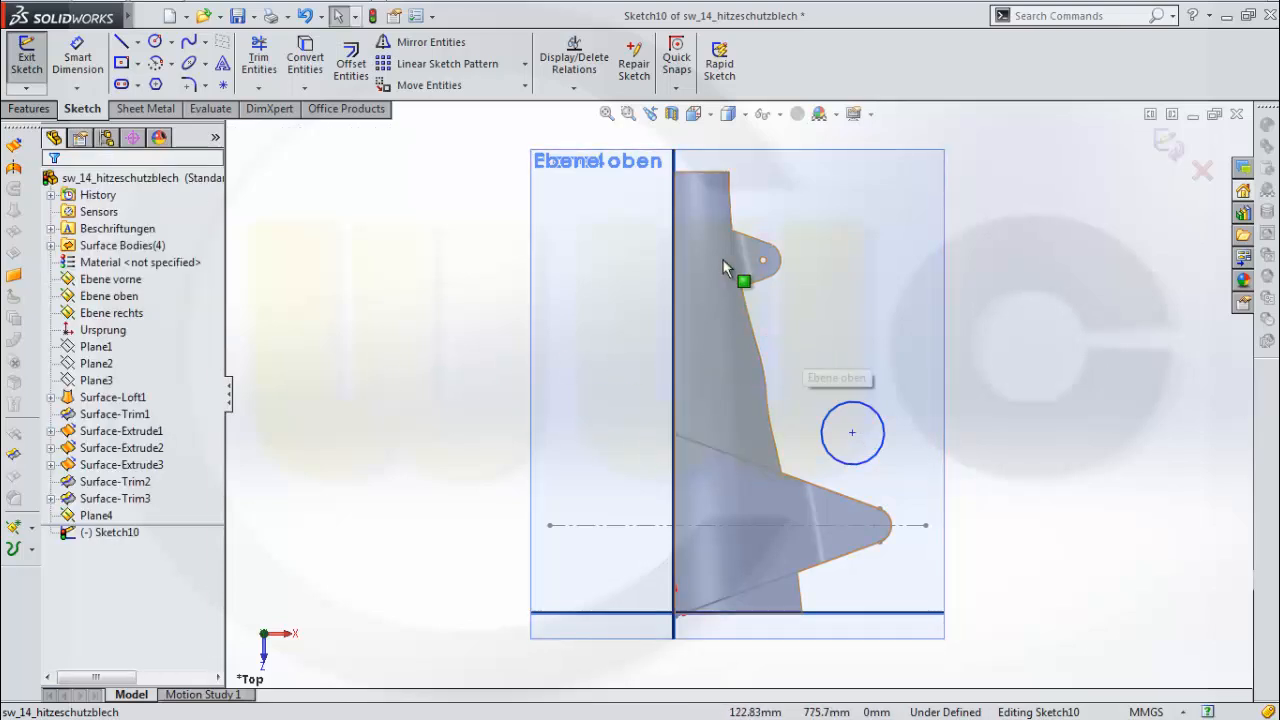
Add a coincident relation between the circle's centre and the centre point of the larger tab's rounded end
{"action": "left_click", "coordinate": [574, 89]}
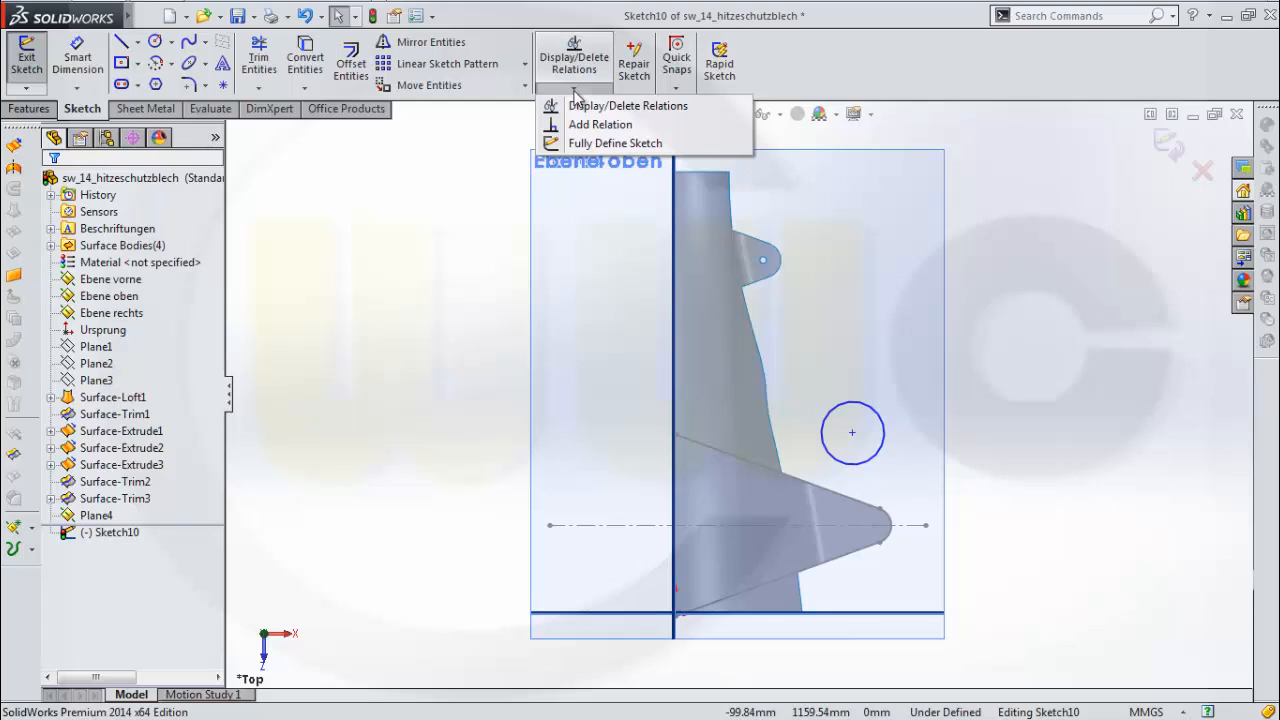
{"action": "mouse_move", "coordinate": [315, 85]}
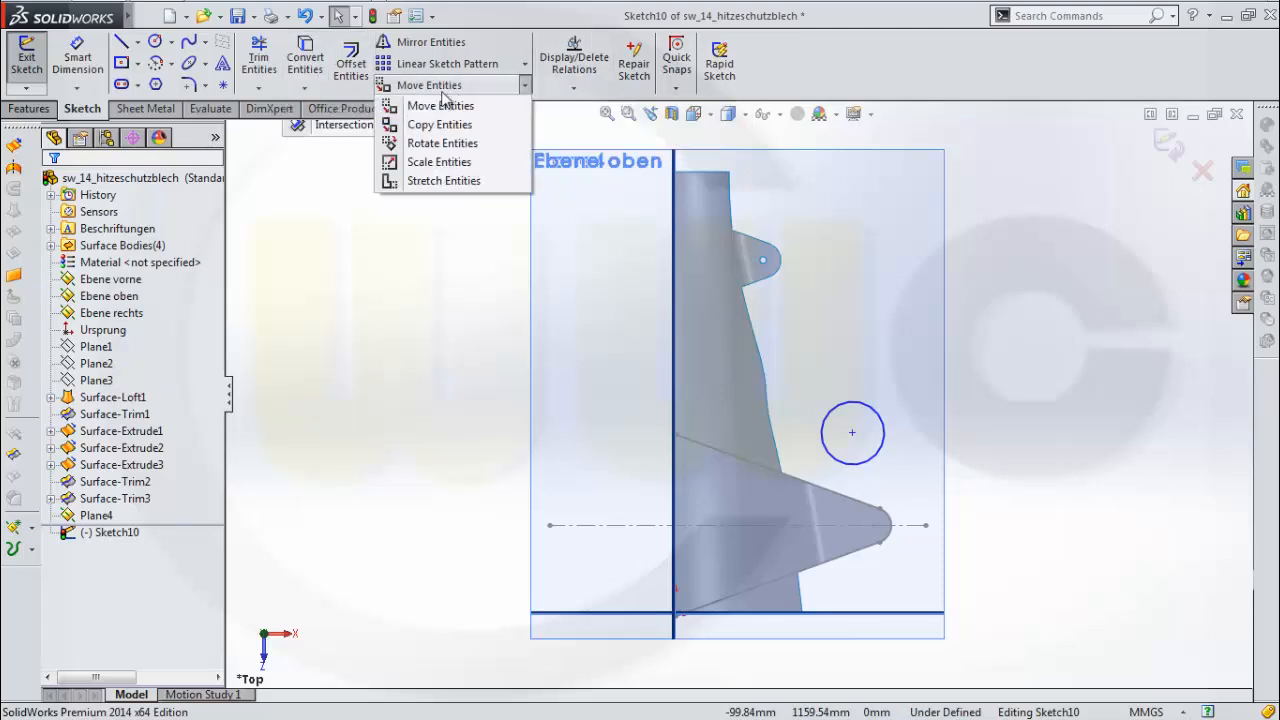
{"action": "mouse_move", "coordinate": [578, 92]}
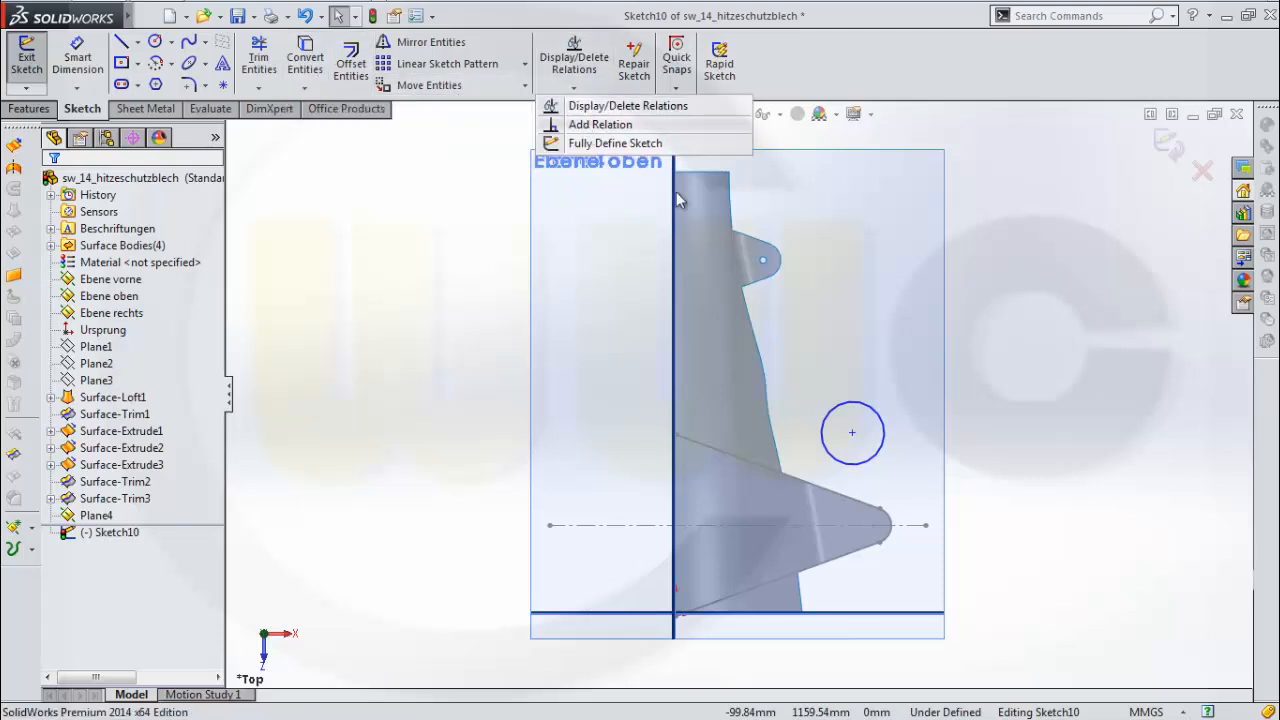
{"action": "left_click", "coordinate": [590, 124]}
{"action": "left_click", "coordinate": [874, 525]}
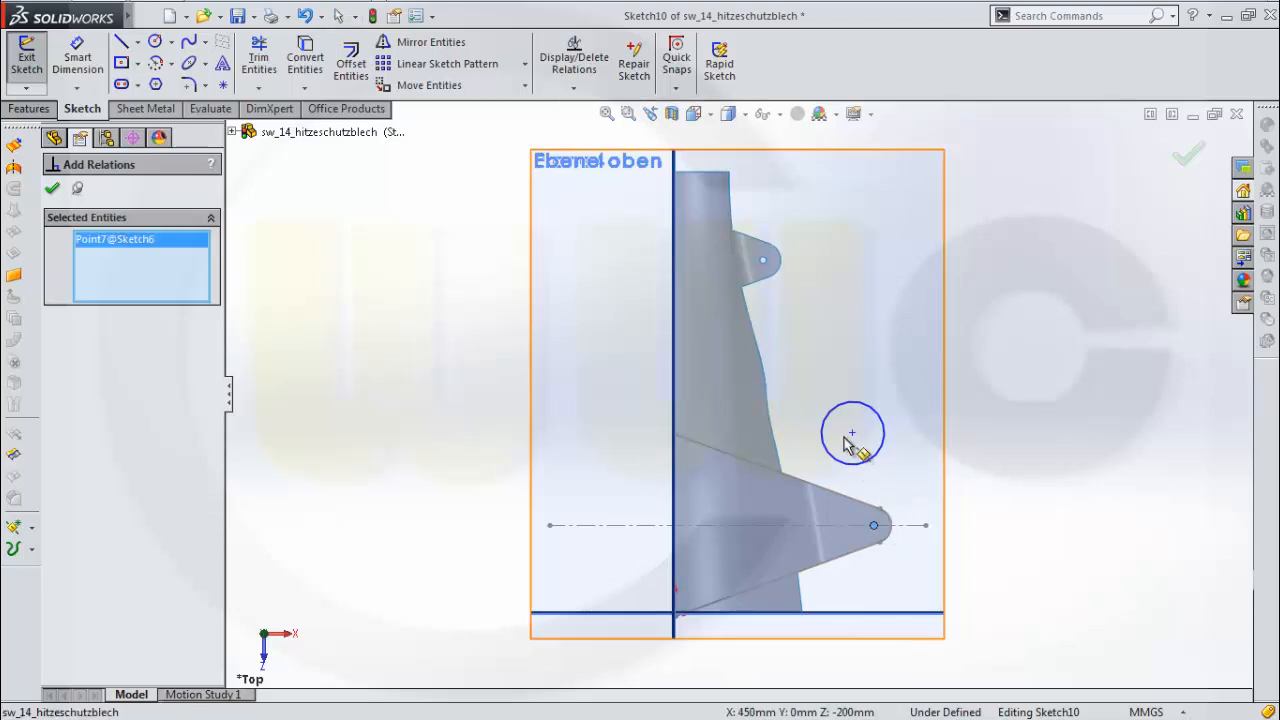
{"action": "left_click", "coordinate": [853, 433]}
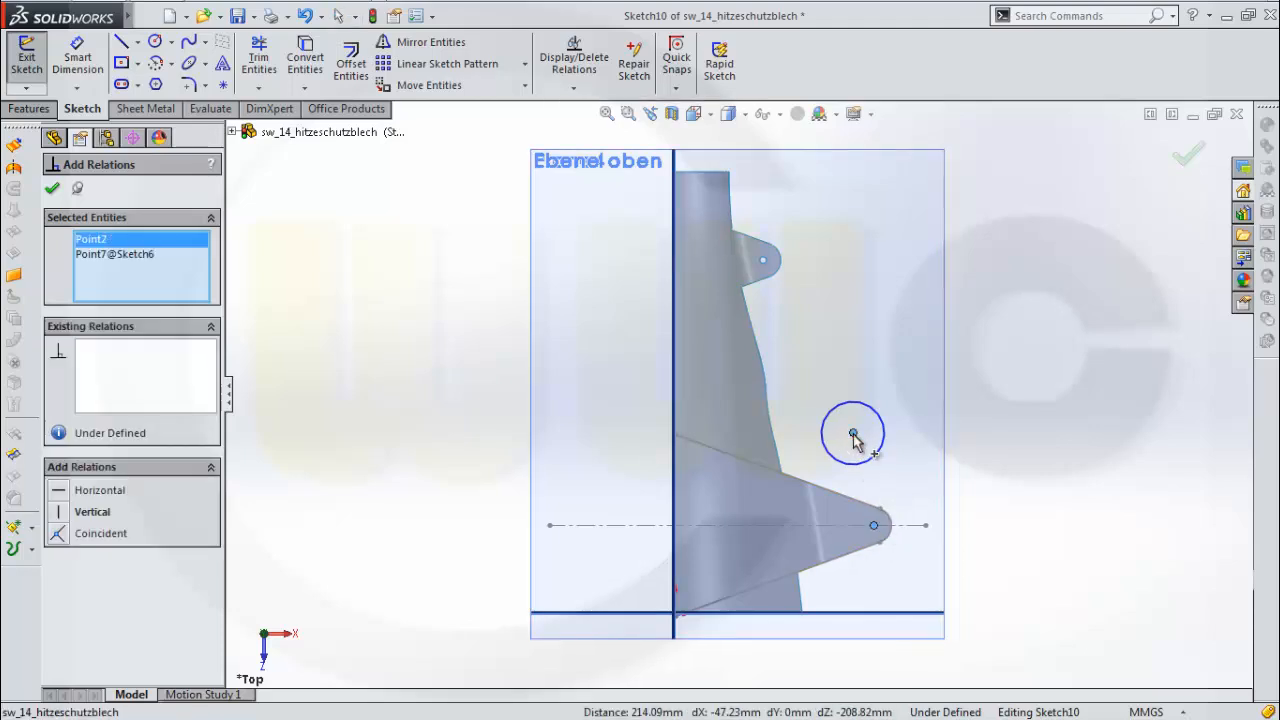
{"action": "left_click", "coordinate": [57, 536]}
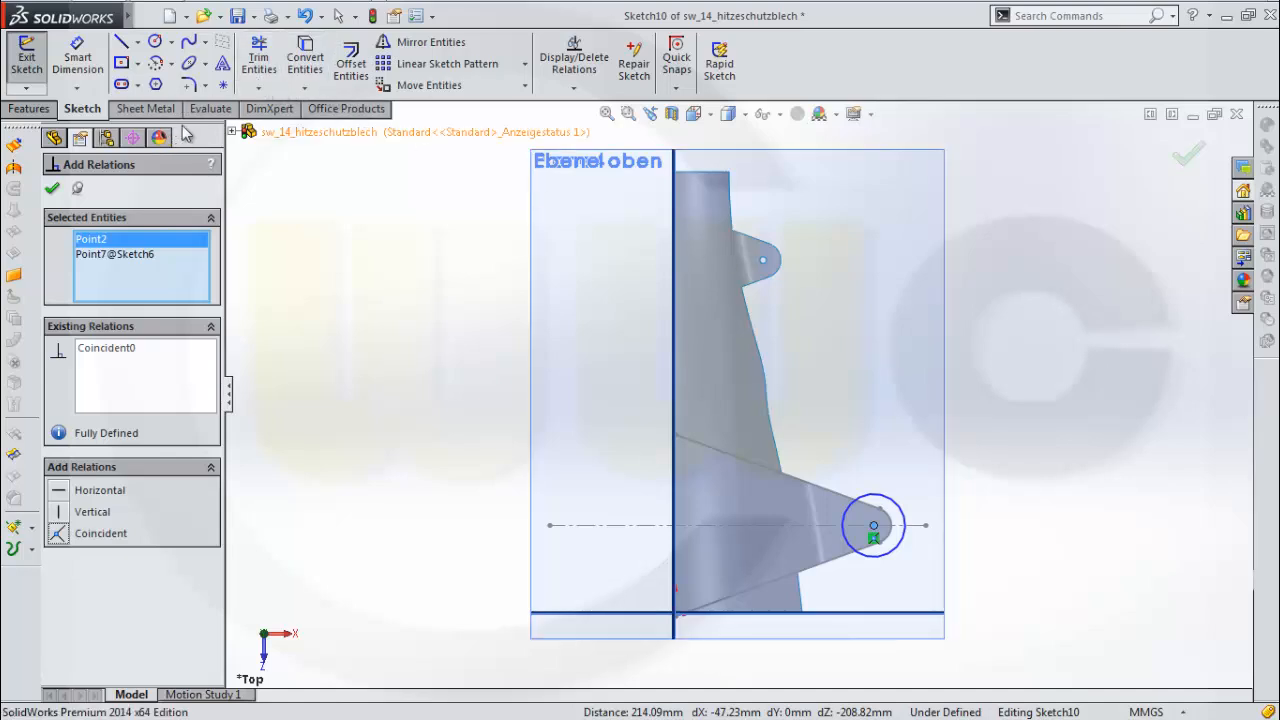
Dimension the circle's diameter as 50 mm and finish the sketch
{"action": "left_click", "coordinate": [78, 57]}
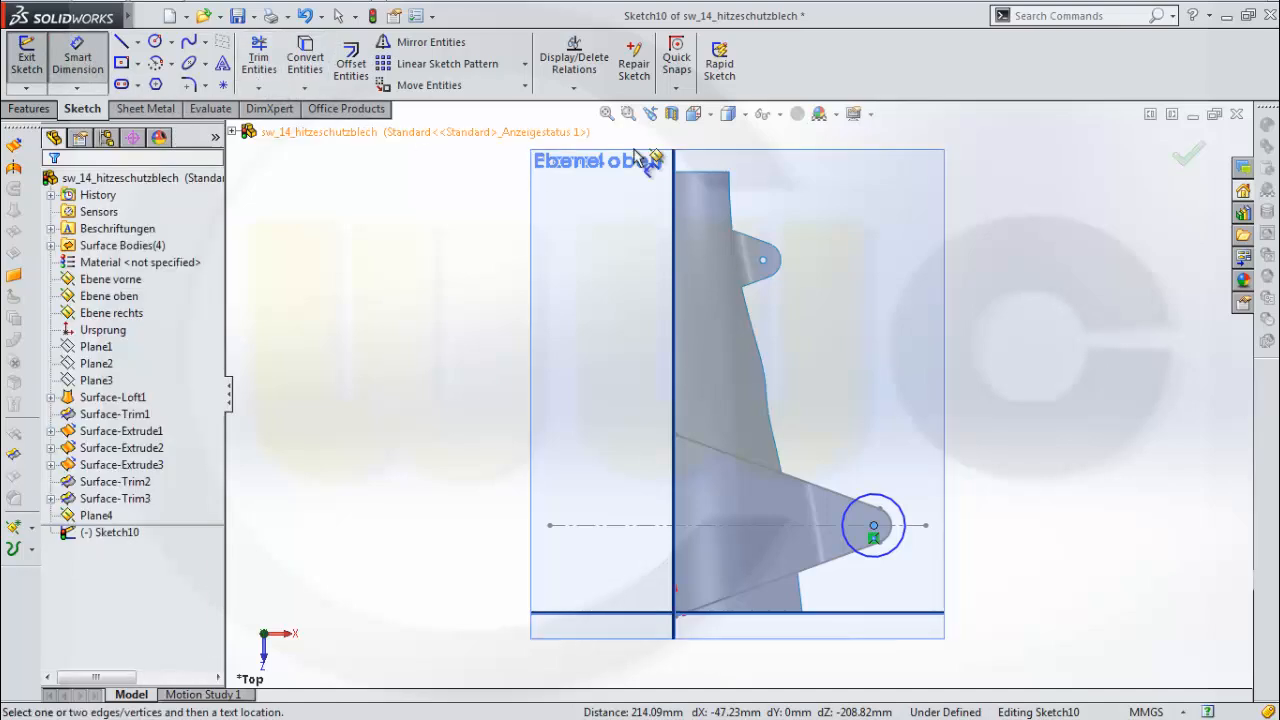
{"action": "left_click", "coordinate": [905, 517]}
{"action": "left_click", "coordinate": [895, 445]}
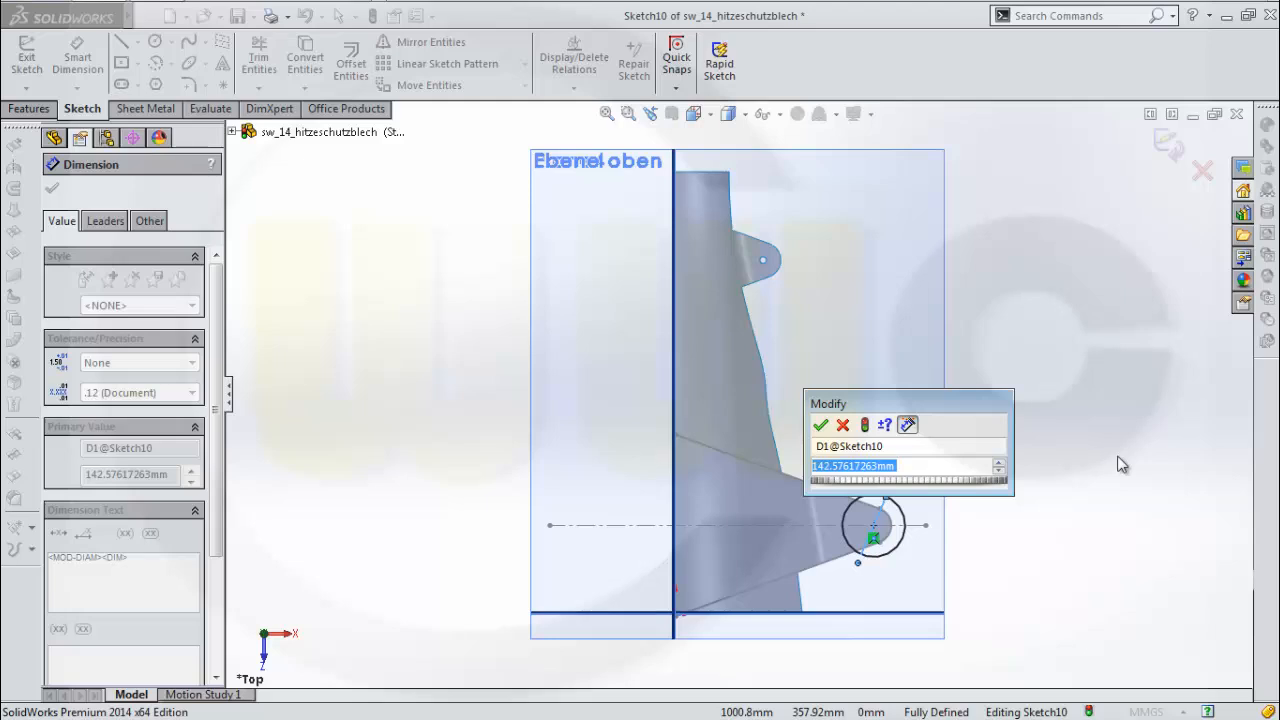
{"action": "type", "text": "50"}
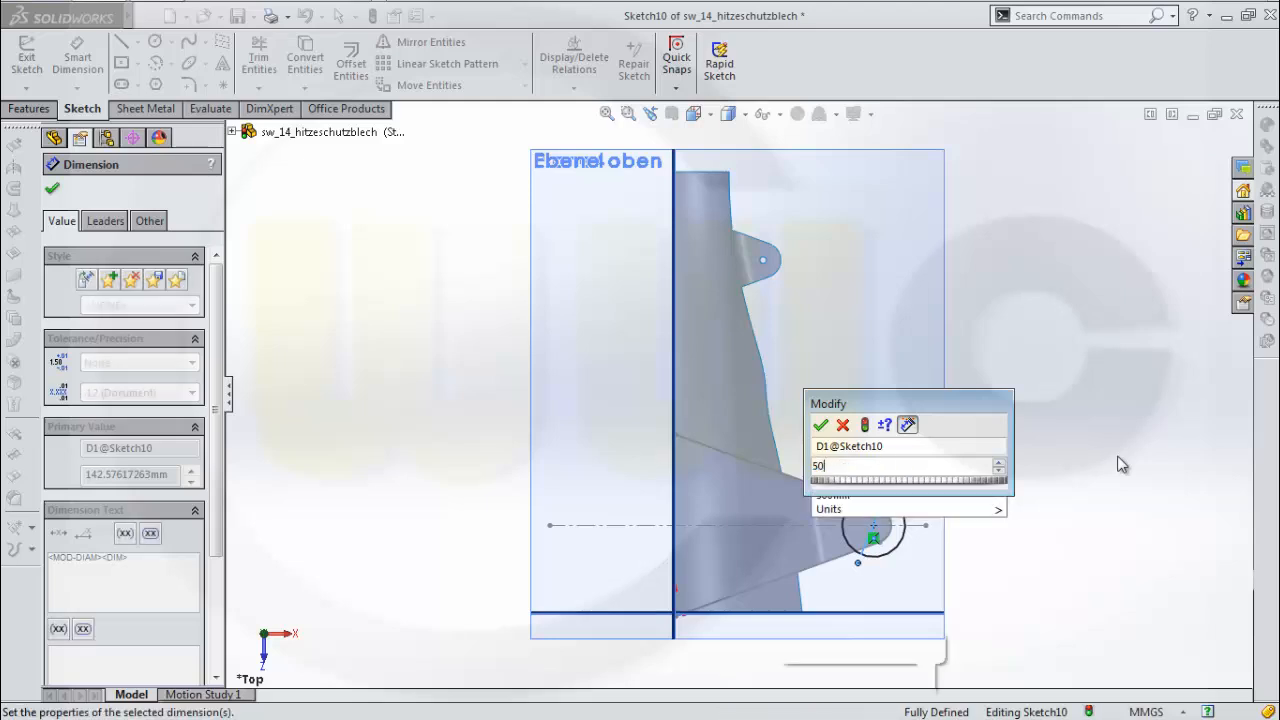
{"action": "key", "text": "Return"}
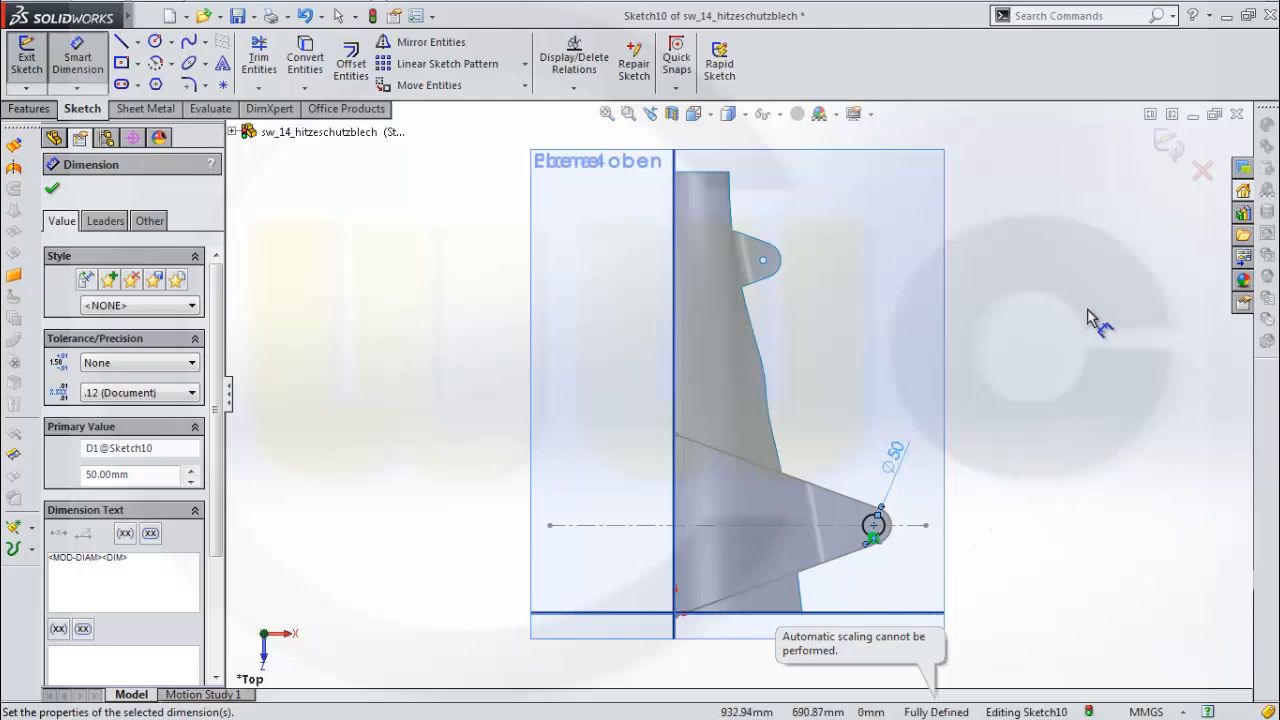
{"action": "left_click", "coordinate": [1172, 147]}
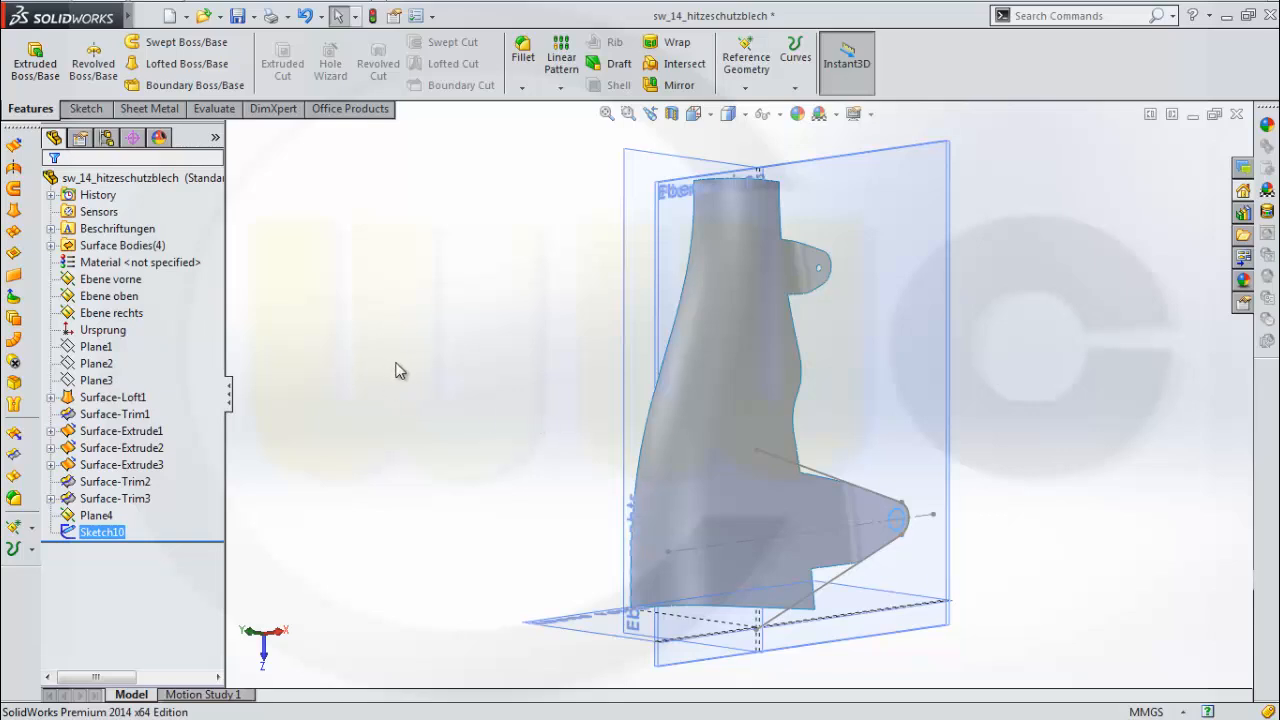
Trim the surface with the 50 mm circle sketch, keeping the area outside the circle to cut a hole in the larger tab
{"action": "left_click", "coordinate": [16, 455]}
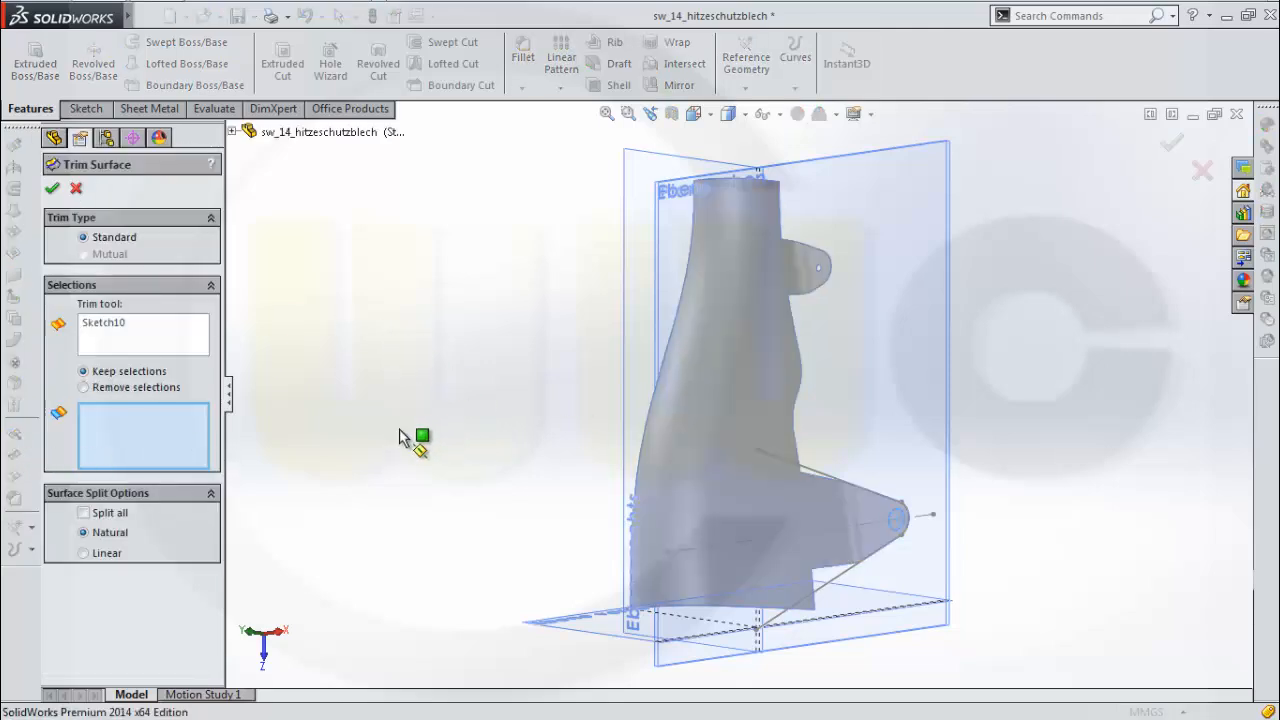
{"action": "left_click", "coordinate": [757, 518]}
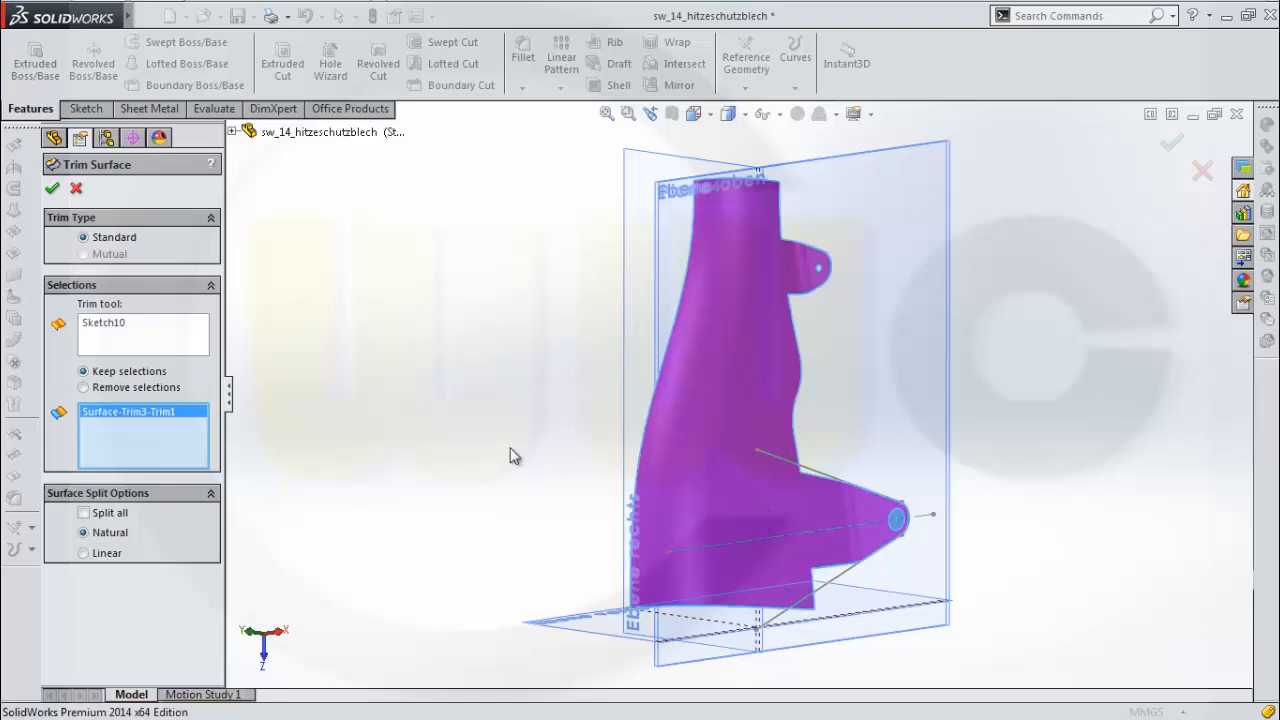
{"action": "left_click", "coordinate": [51, 190]}
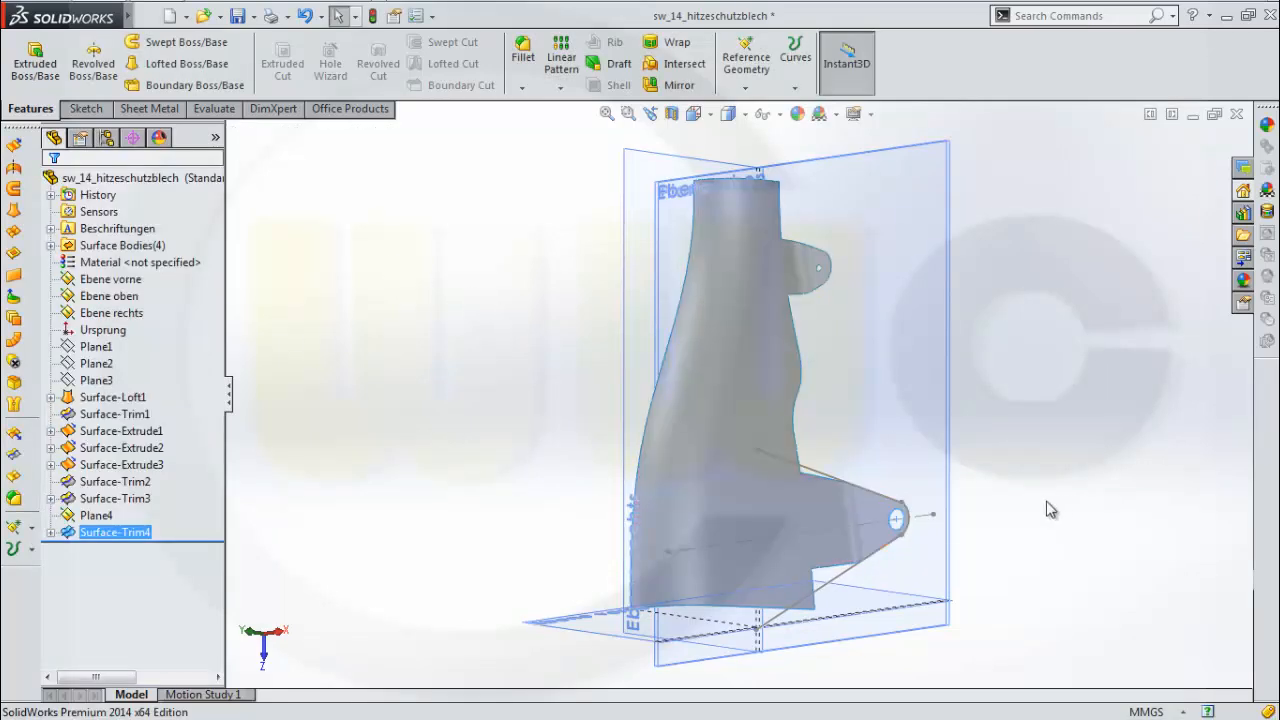
Copy the 50 mm circle sketch from the last surface trim and paste it onto the offset plane Plane4
{"action": "mouse_move", "coordinate": [1049, 510]}
{"action": "middle_mouse_down"}
{"action": "mouse_move", "coordinate": [1023, 489]}
{"action": "mouse_move", "coordinate": [1049, 503]}
{"action": "middle_mouse_up"}
{"action": "left_click", "coordinate": [116, 499], "text": "ctrl"}
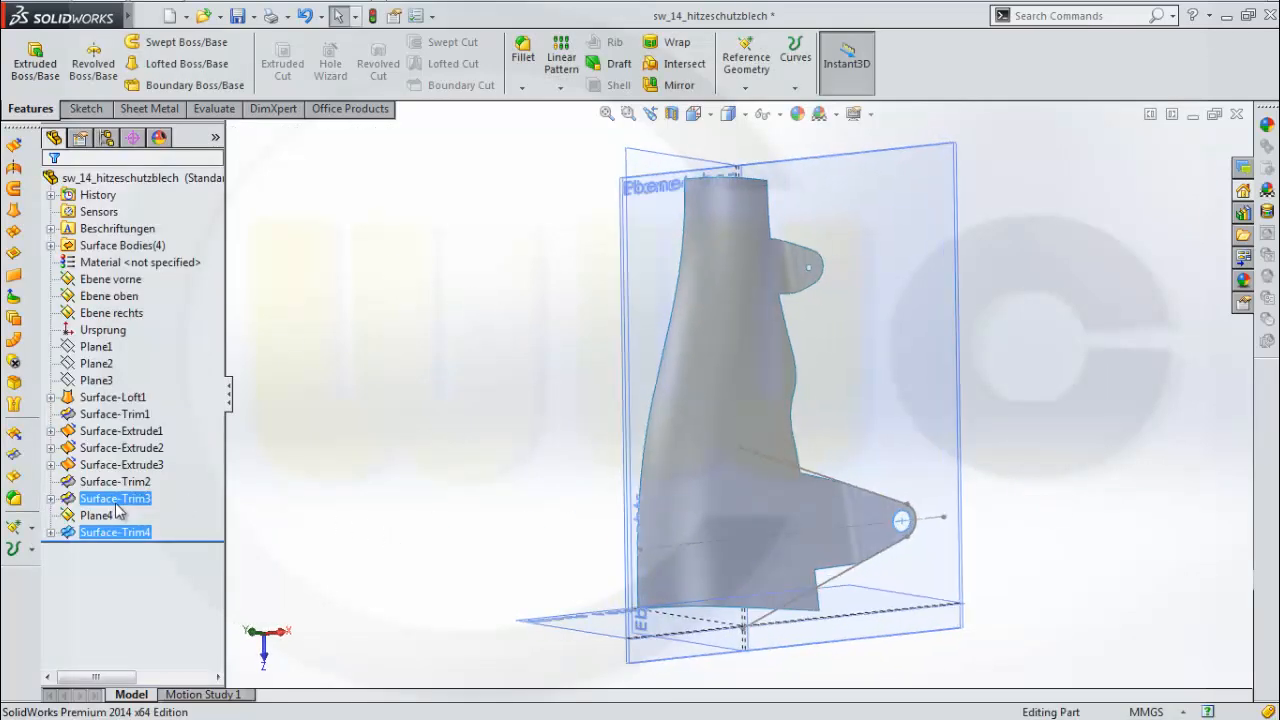
{"action": "left_click", "coordinate": [97, 534]}
{"action": "left_click", "coordinate": [50, 532]}
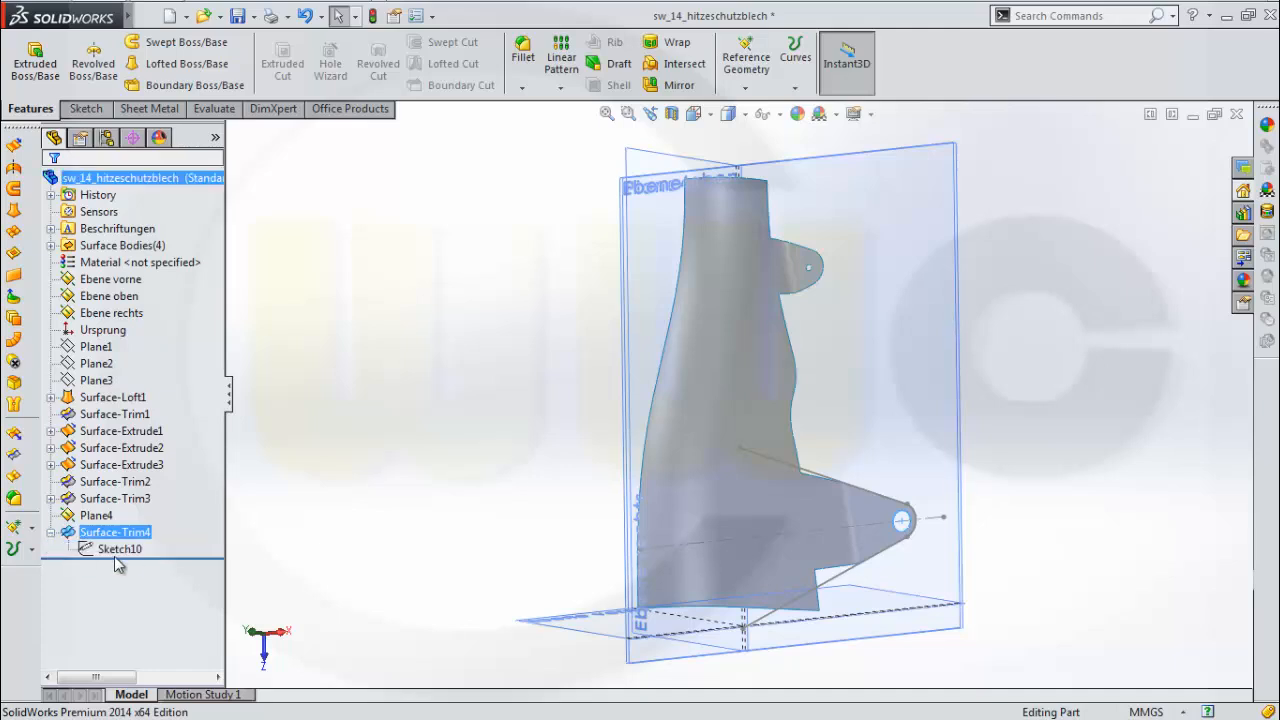
{"action": "left_click", "coordinate": [125, 550]}
{"action": "right_click", "coordinate": [122, 558]}
{"action": "left_click", "coordinate": [136, 553]}
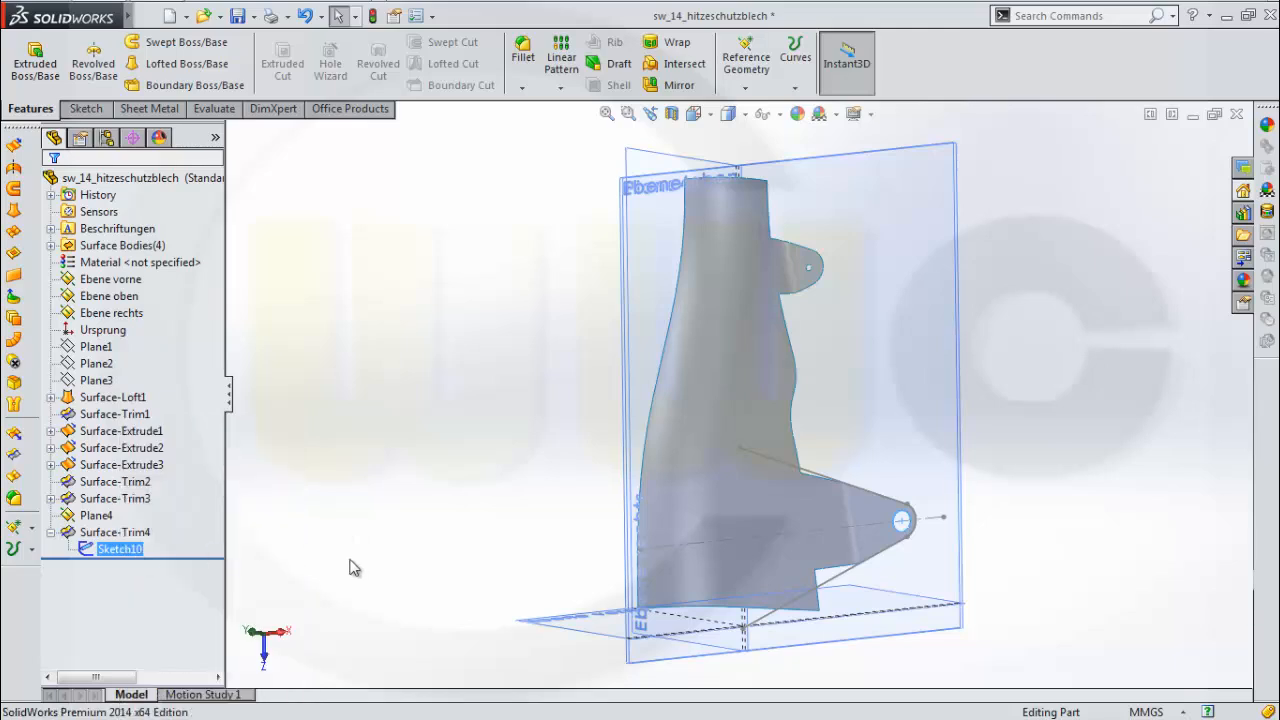
{"action": "middle_click_drag", "start_coordinate": [1095, 643], "coordinate": [1057, 640]}
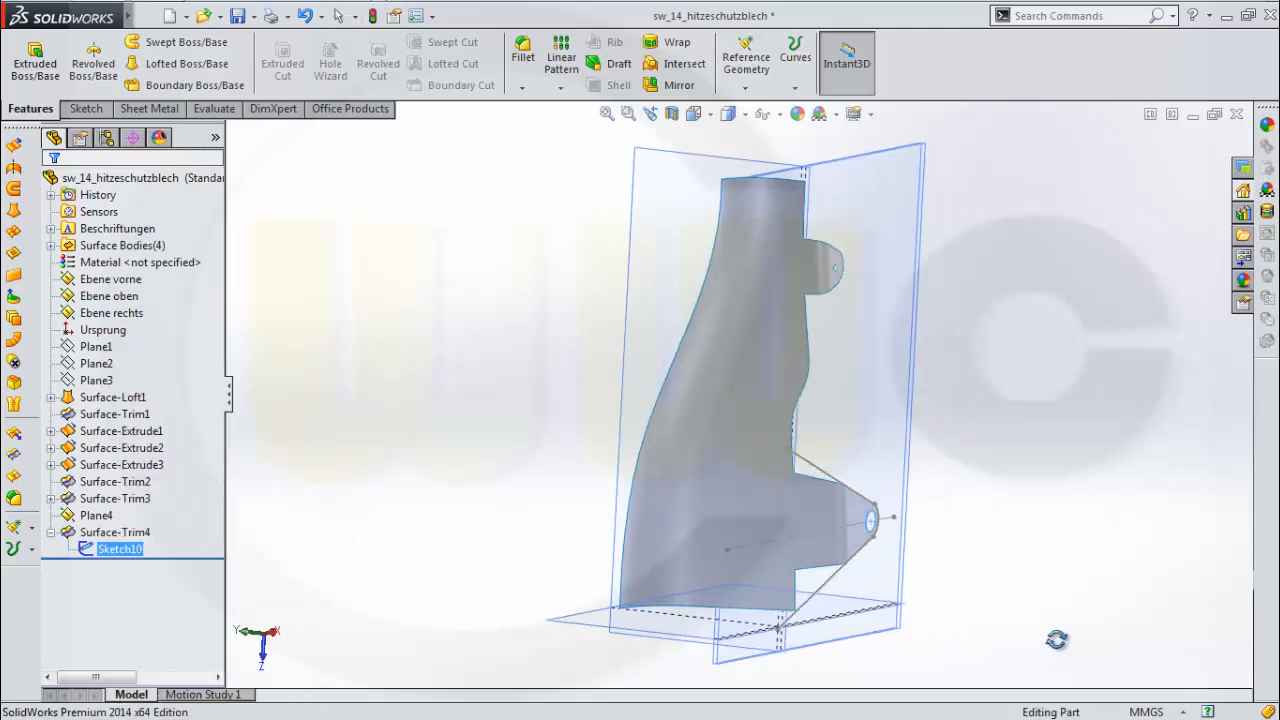
{"action": "left_click", "coordinate": [906, 627]}
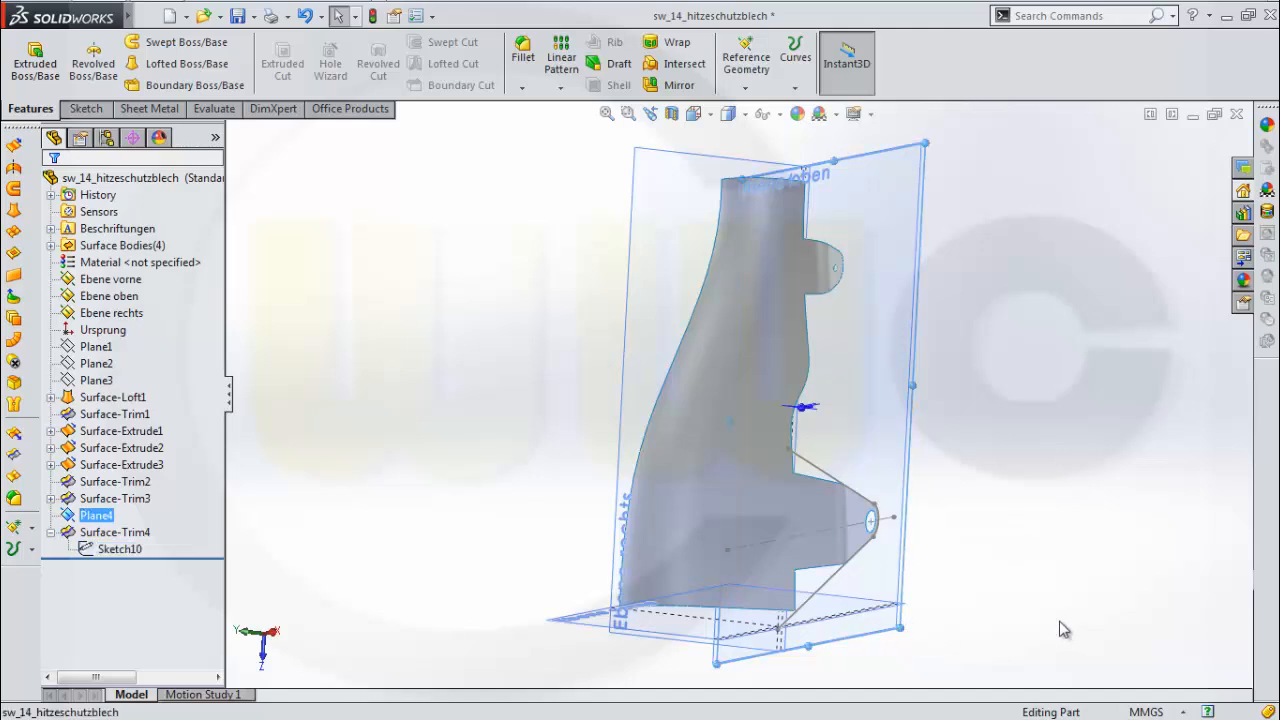
{"action": "key", "text": "ctrl+v"}
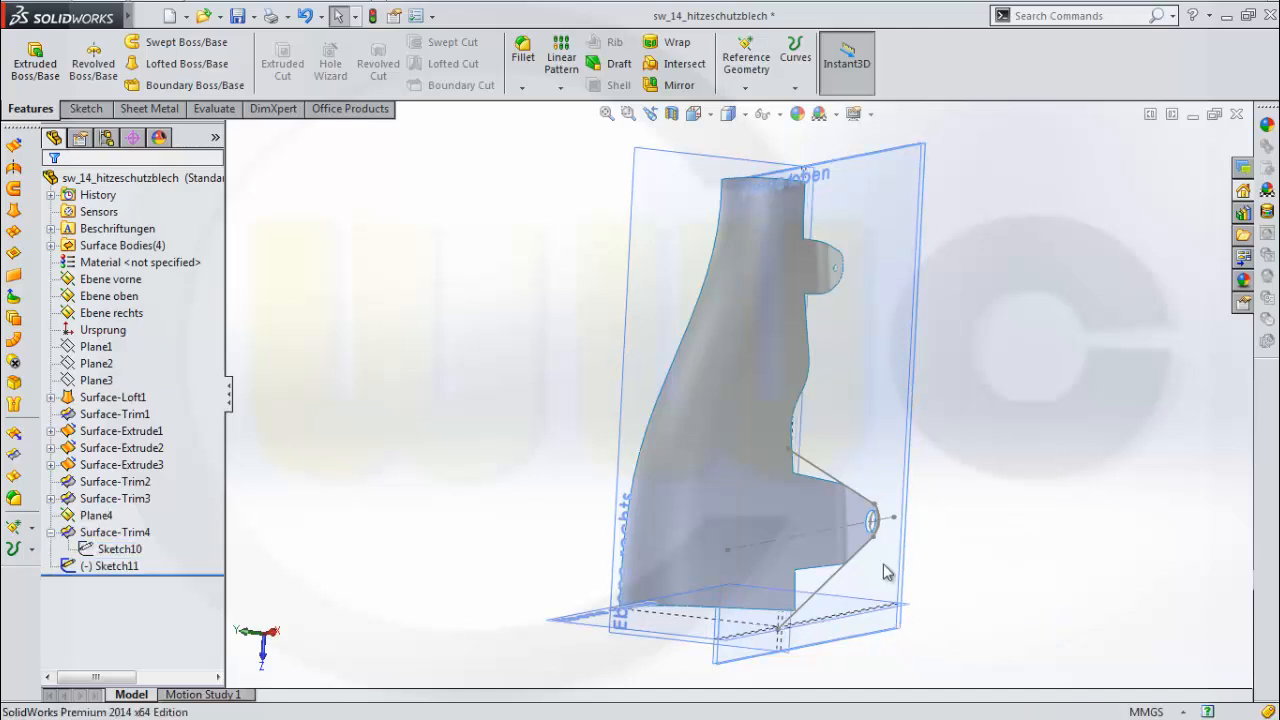
Edit the pasted sketch in a view normal to it and move its circle off the larger tab to about X 530, Y 258 mm
{"action": "left_click", "coordinate": [122, 567]}
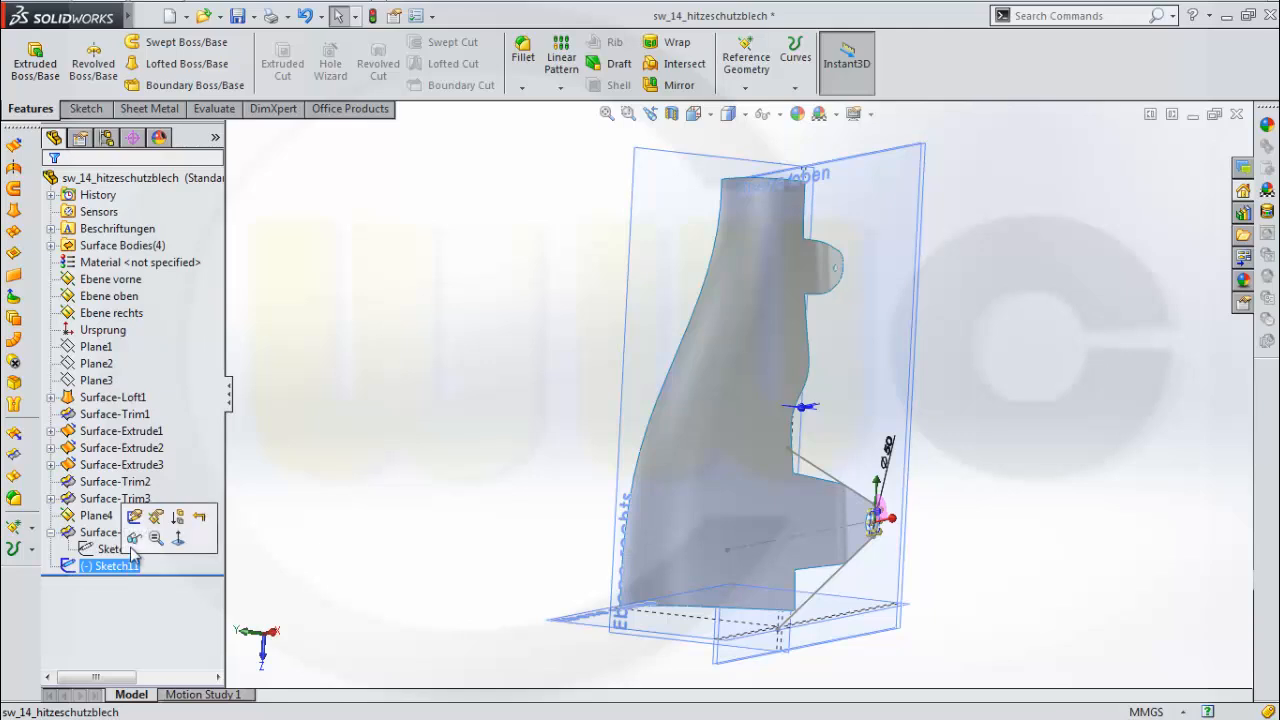
{"action": "left_click", "coordinate": [134, 520]}
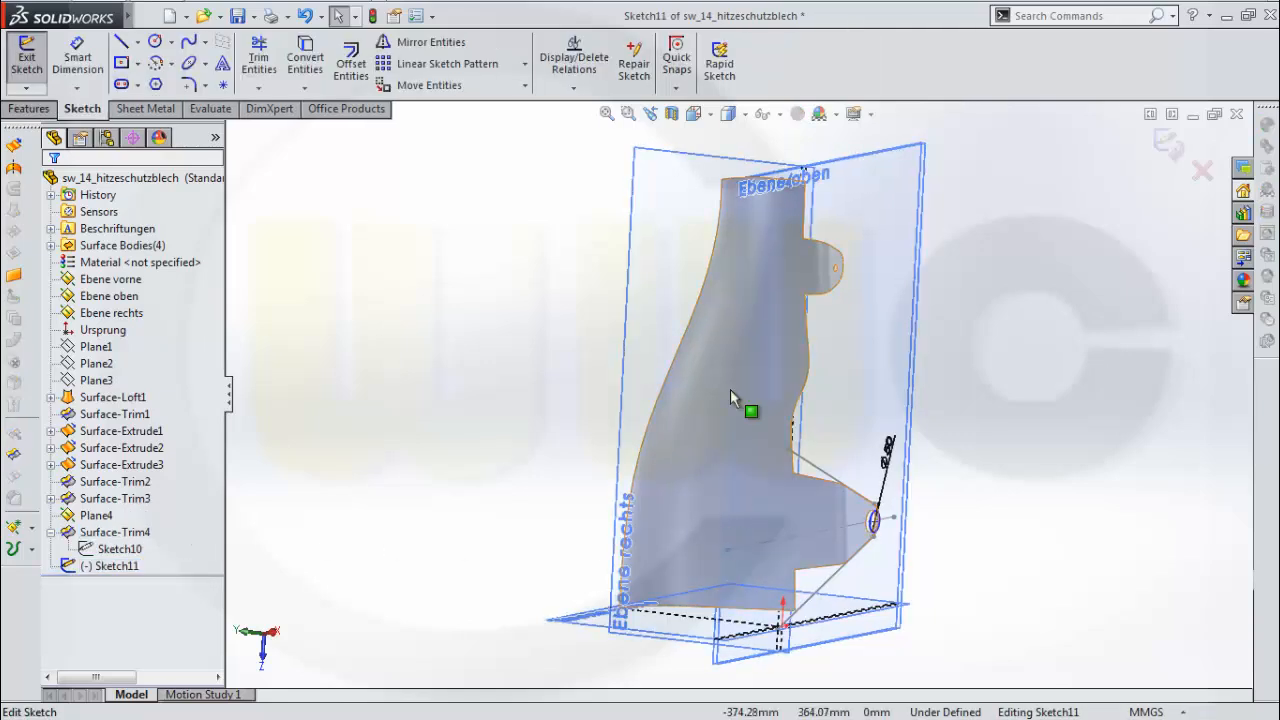
{"action": "left_click", "coordinate": [711, 117]}
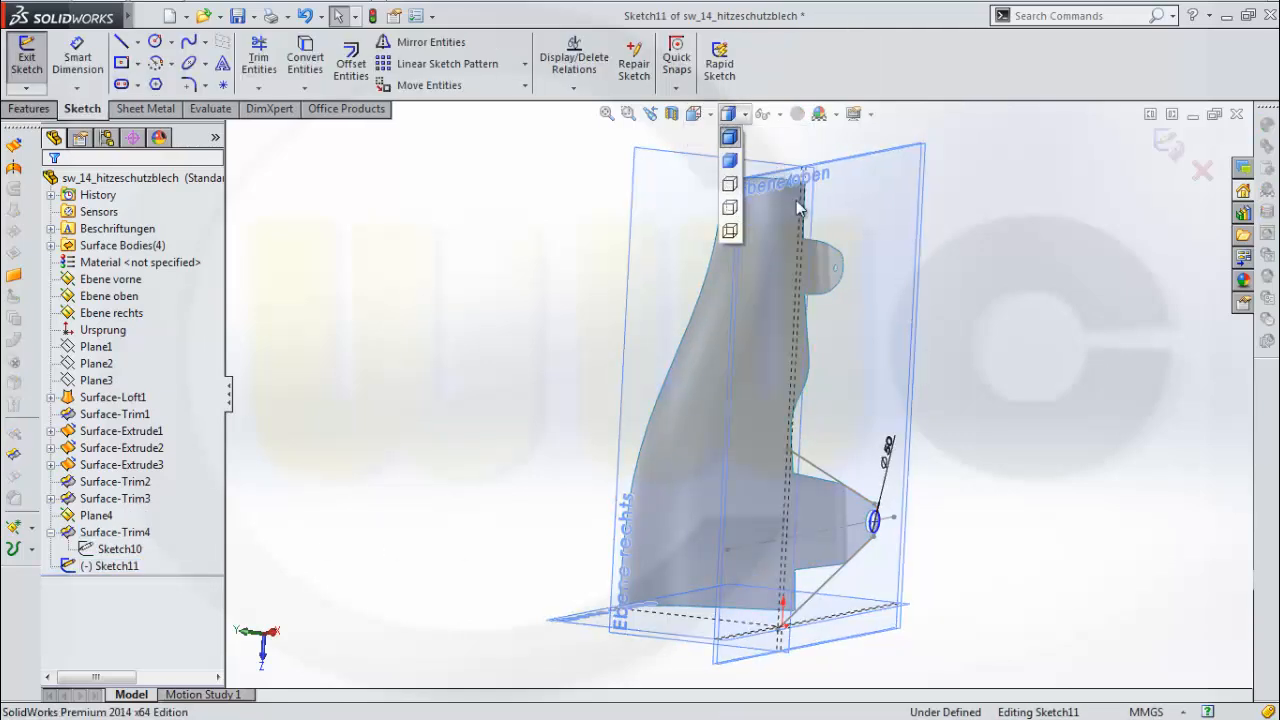
{"action": "mouse_move", "coordinate": [691, 117]}
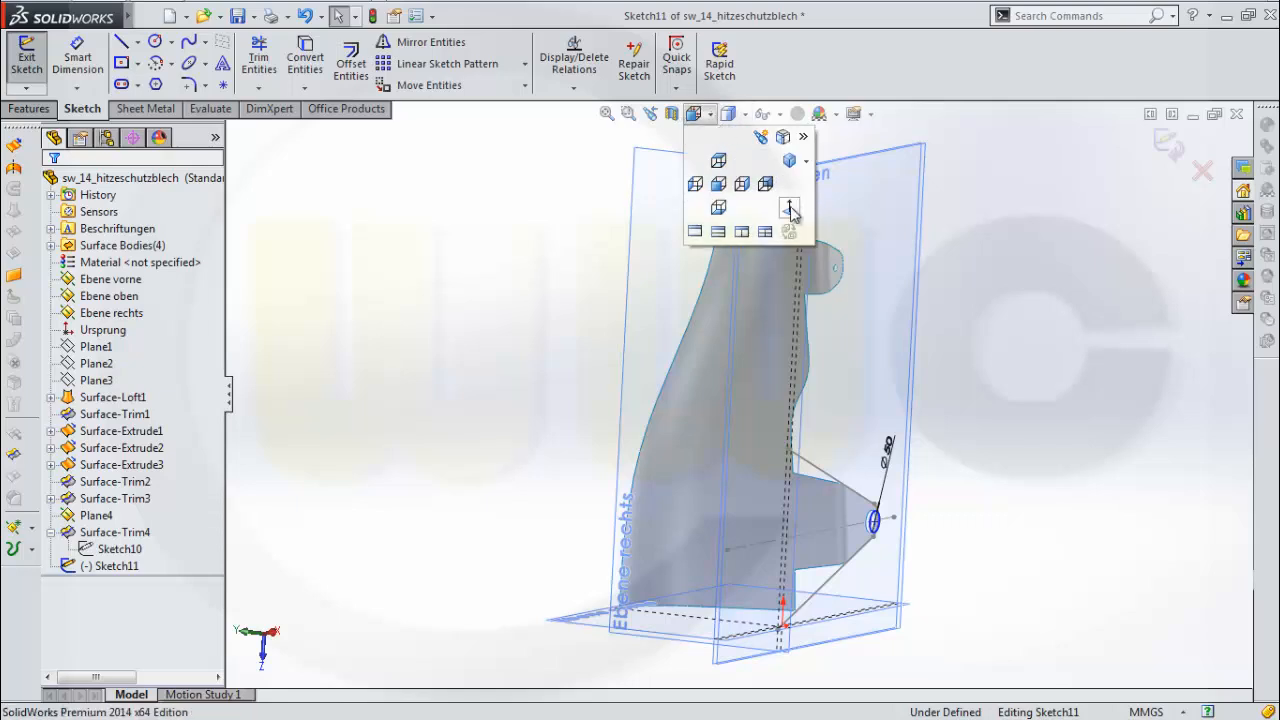
{"action": "left_click", "coordinate": [790, 208]}
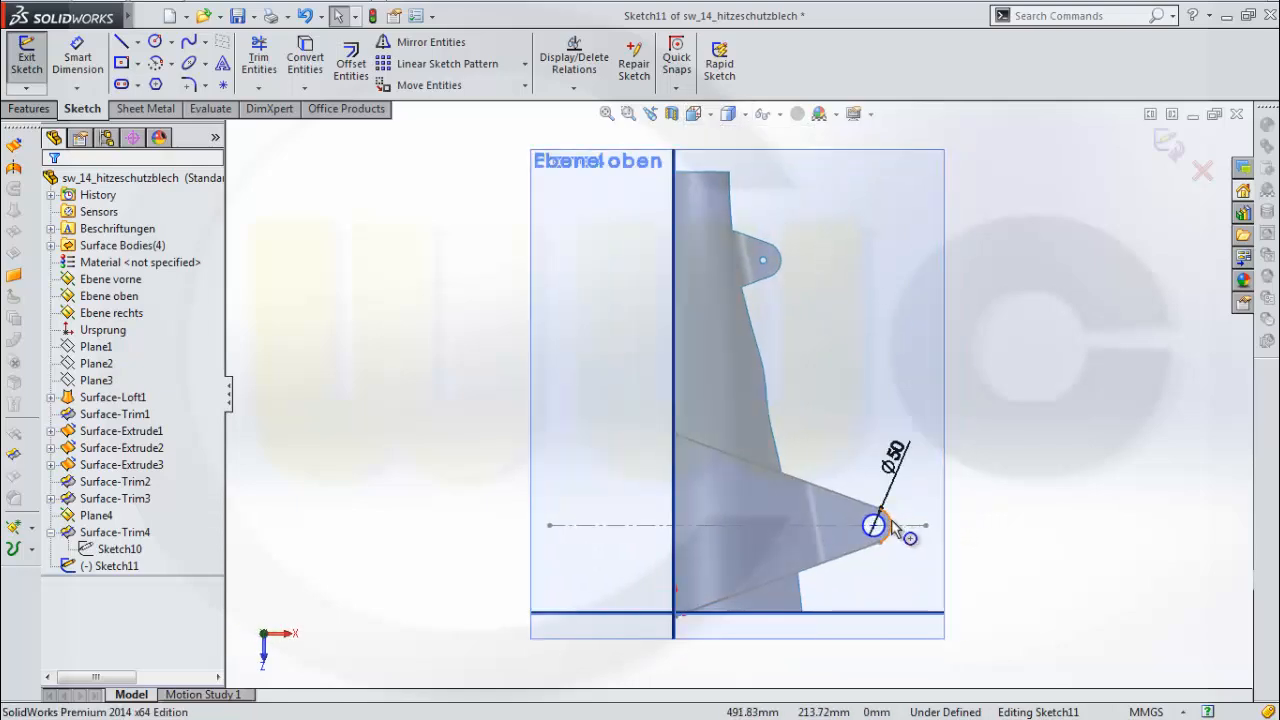
{"action": "left_click", "coordinate": [891, 524]}
{"action": "left_click_drag", "start_coordinate": [891, 524], "coordinate": [908, 501]}
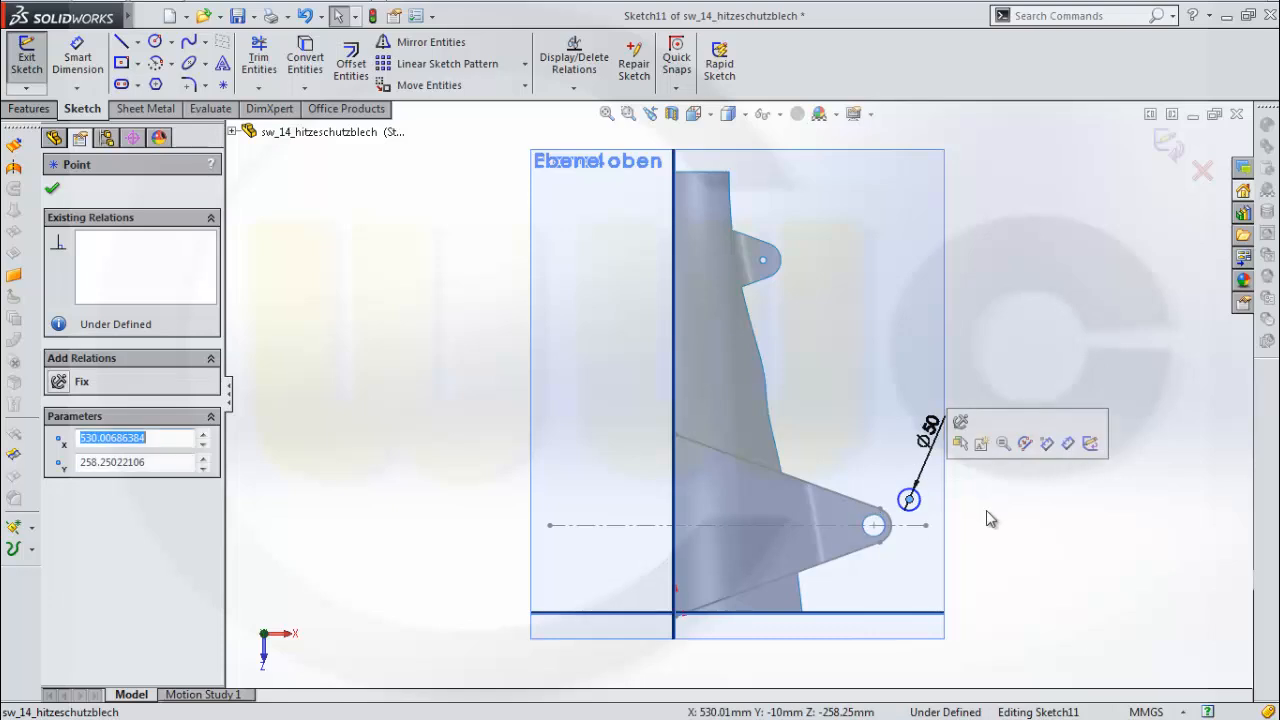
{"action": "left_click", "coordinate": [405, 138]}
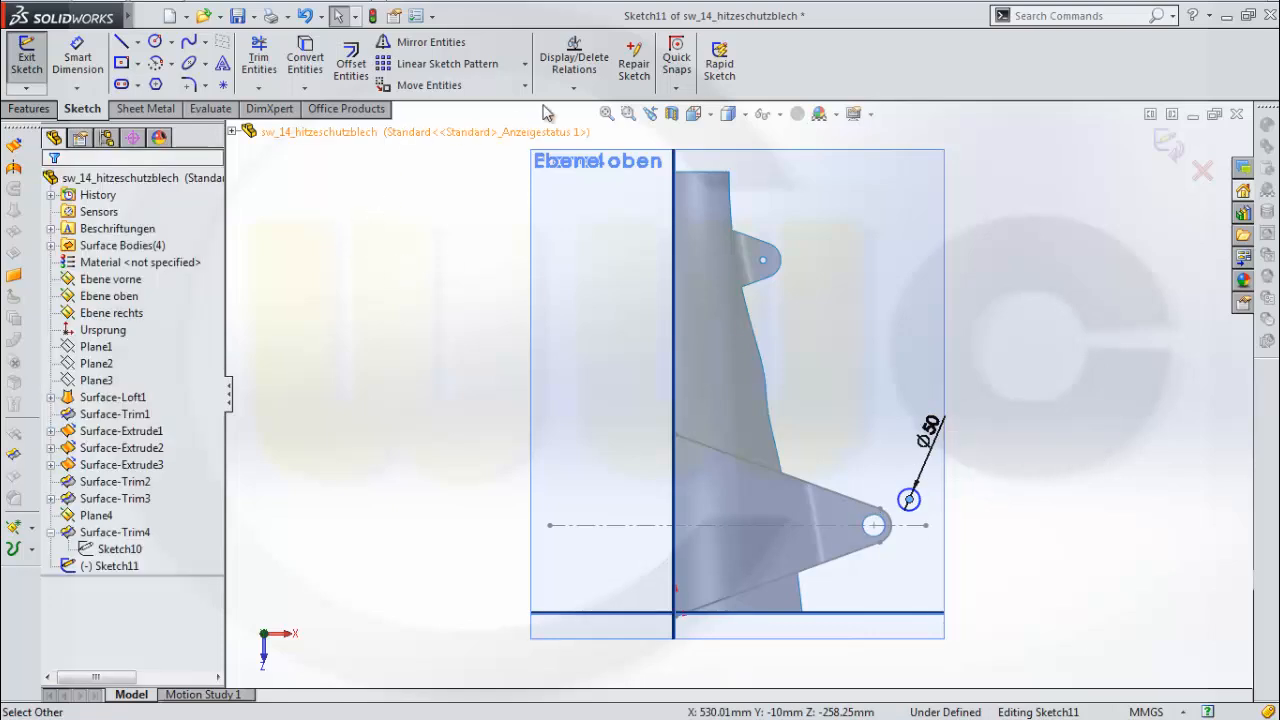
Make the pasted circle's centre coincident with the centre point of the larger tab's hole
{"action": "left_click", "coordinate": [574, 88]}
{"action": "left_click", "coordinate": [600, 124]}
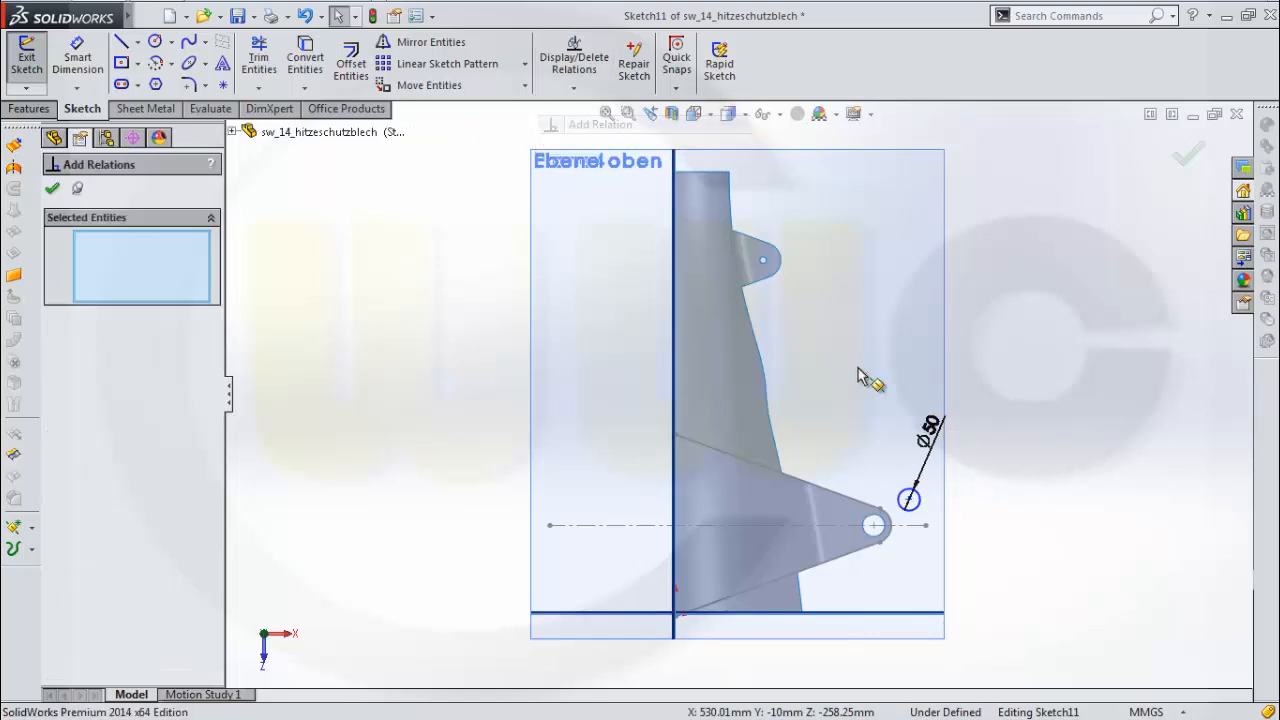
{"action": "left_click", "coordinate": [875, 527]}
{"action": "left_click", "coordinate": [907, 500]}
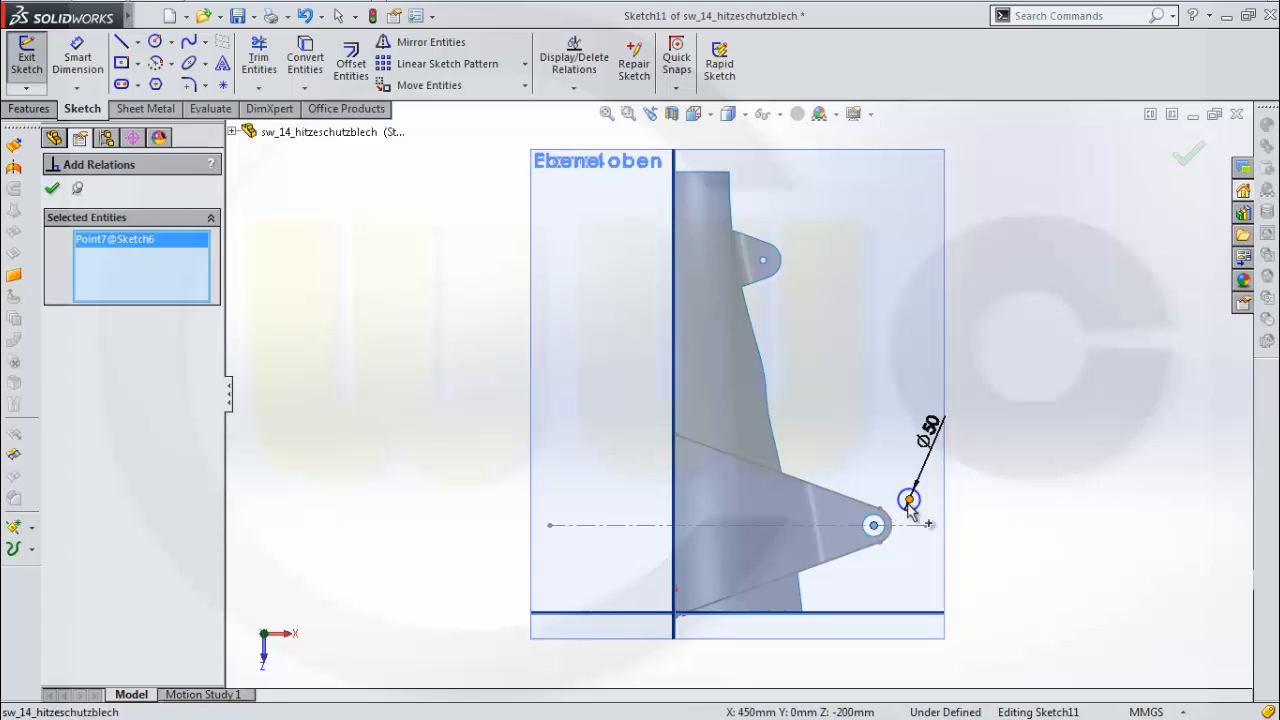
{"action": "left_click", "coordinate": [60, 535]}
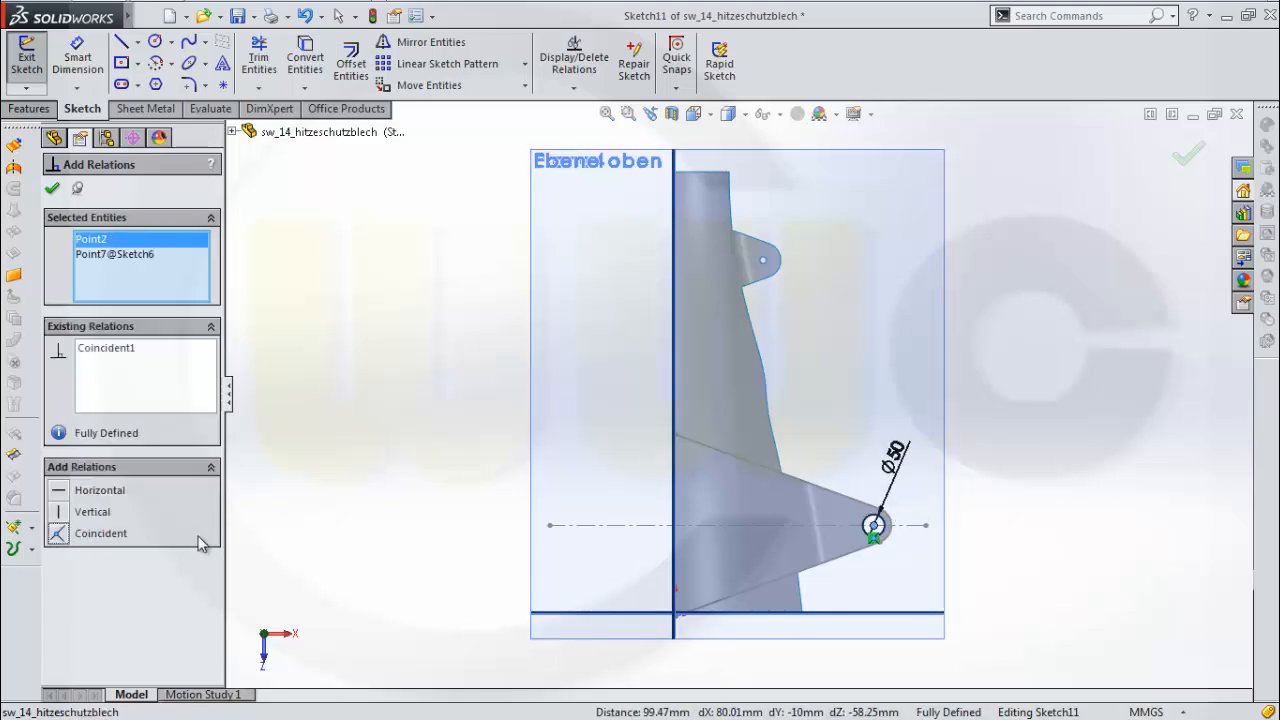
{"action": "left_click", "coordinate": [52, 190]}
Set the pasted circle's diameter to 30 mm and finish the sketch
{"action": "double_click", "coordinate": [893, 455]}
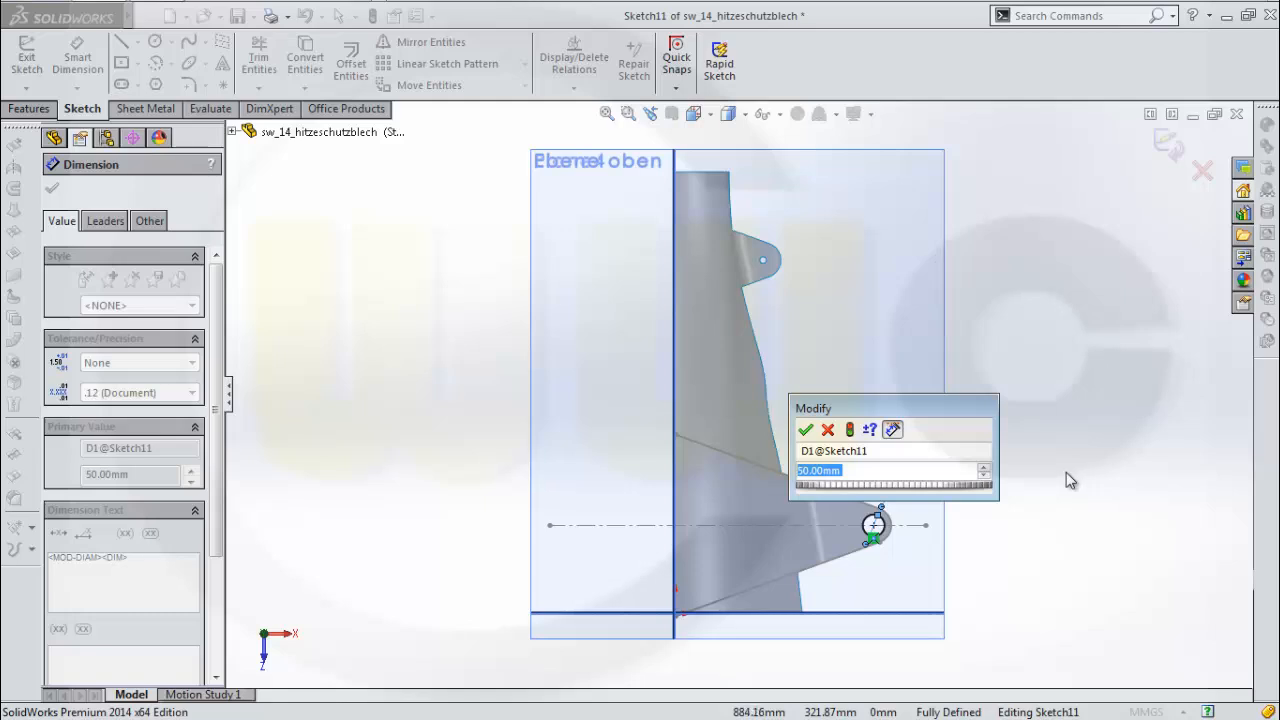
{"action": "type", "text": "3"}
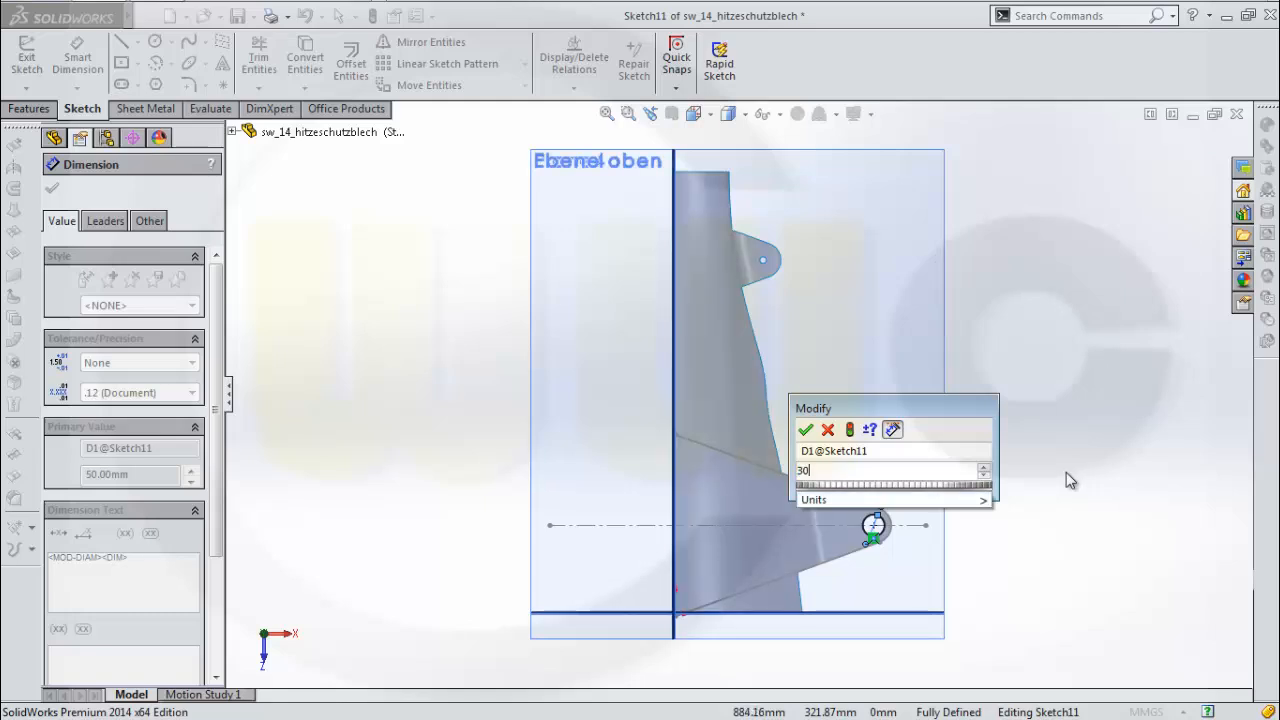
{"action": "type", "text": "0"}
{"action": "key", "text": "Return"}
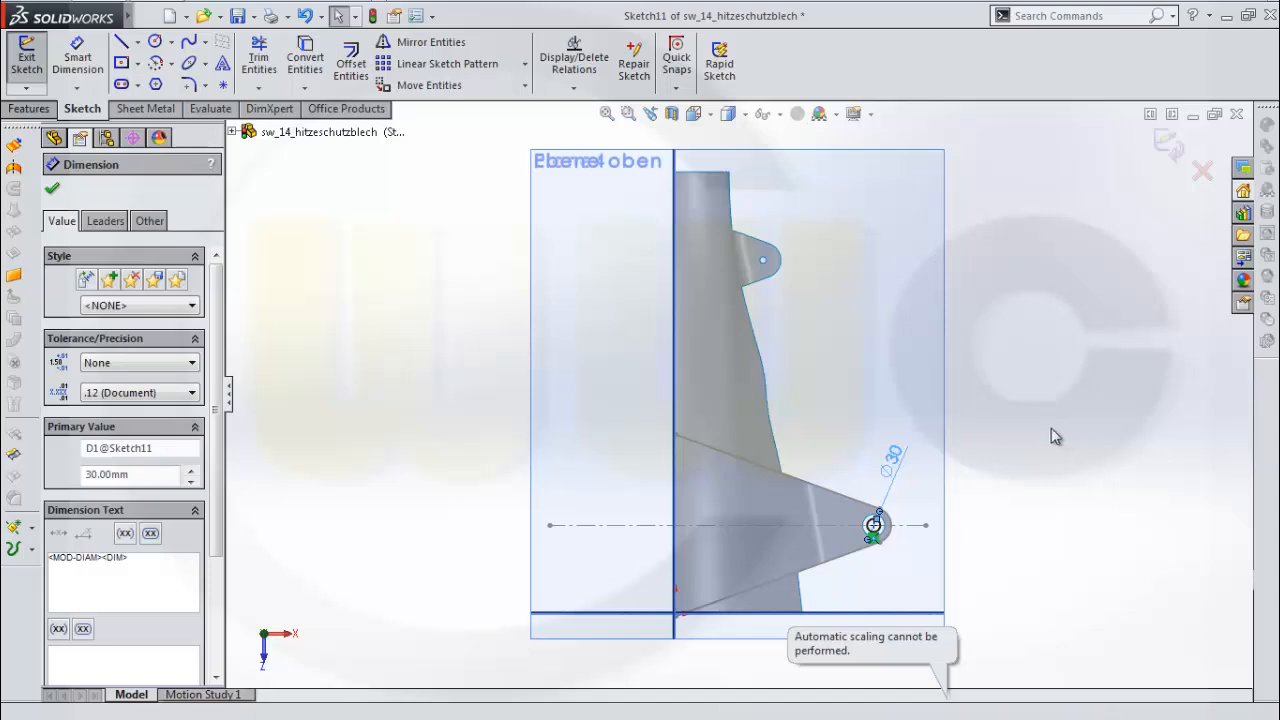
{"action": "middle_click_drag", "start_coordinate": [1028, 420], "coordinate": [1149, 242]}
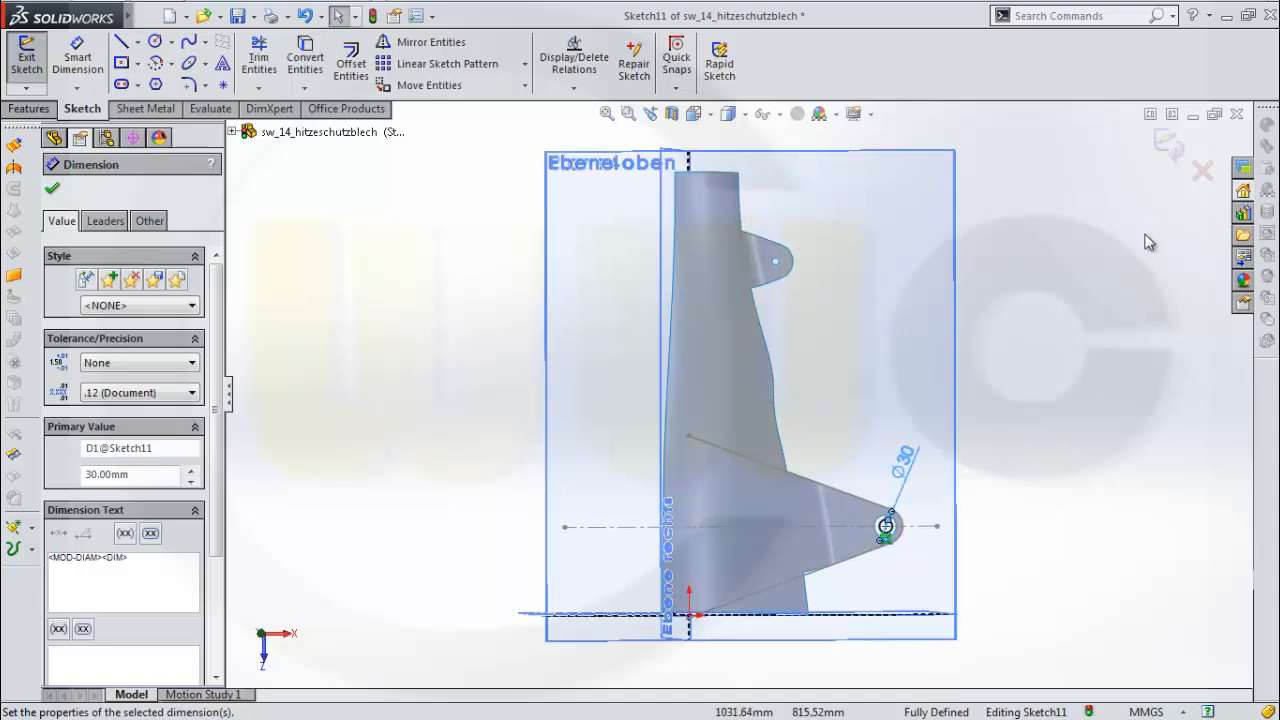
{"action": "left_click", "coordinate": [1177, 163]}
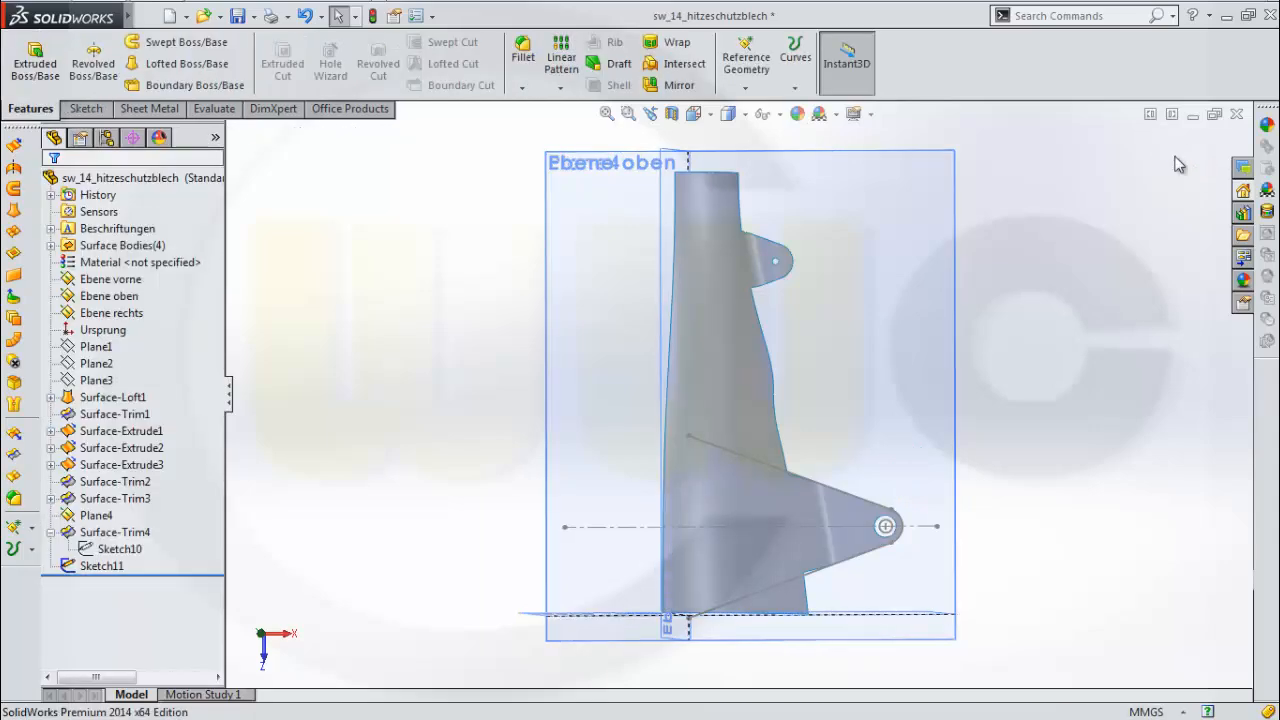
Create a lofted surface between the 30 mm circle sketch Sketch11 and the 50 mm hole sketch Sketch10 on the larger tab
{"action": "mouse_move", "coordinate": [1088, 374]}
{"action": "middle_mouse_down"}
{"action": "mouse_move", "coordinate": [1034, 486]}
{"action": "mouse_move", "coordinate": [952, 375]}
{"action": "mouse_move", "coordinate": [917, 369]}
{"action": "mouse_move", "coordinate": [971, 443]}
{"action": "mouse_move", "coordinate": [997, 446]}
{"action": "middle_mouse_up"}
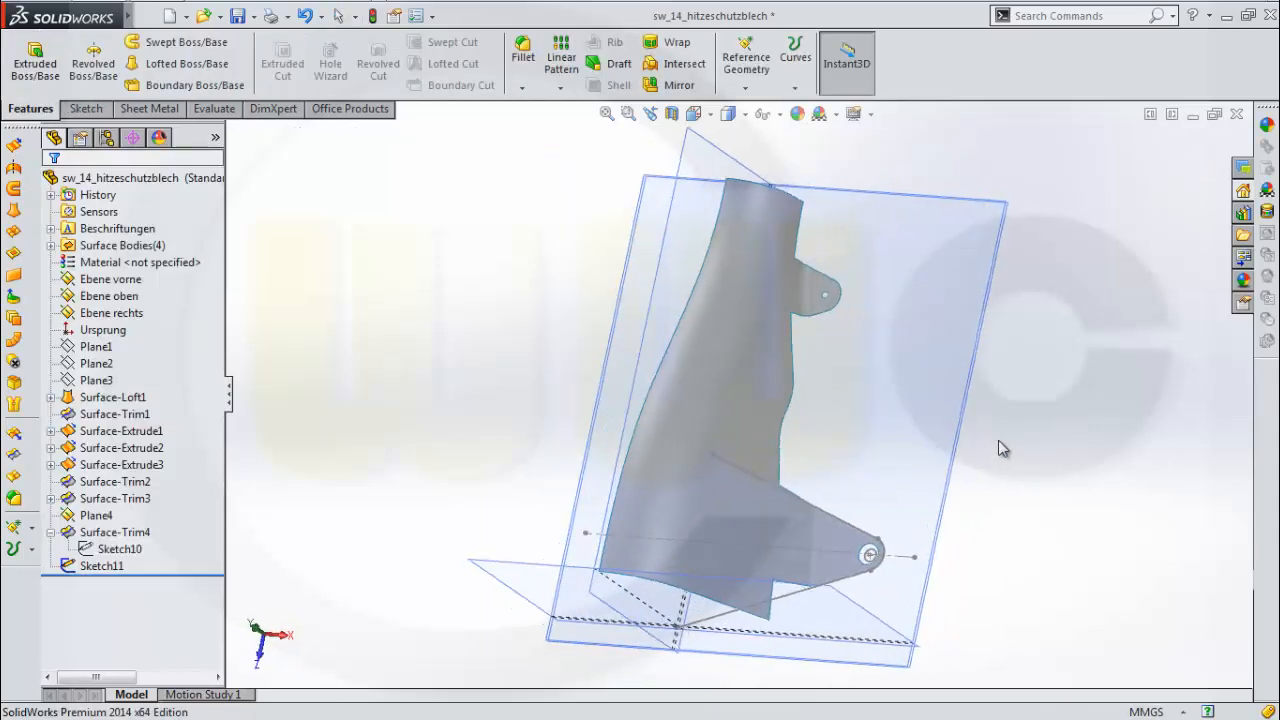
{"action": "left_click", "coordinate": [14, 214]}
{"action": "scroll", "coordinate": [900, 550], "scroll_direction": "down", "scroll_amount": 3}
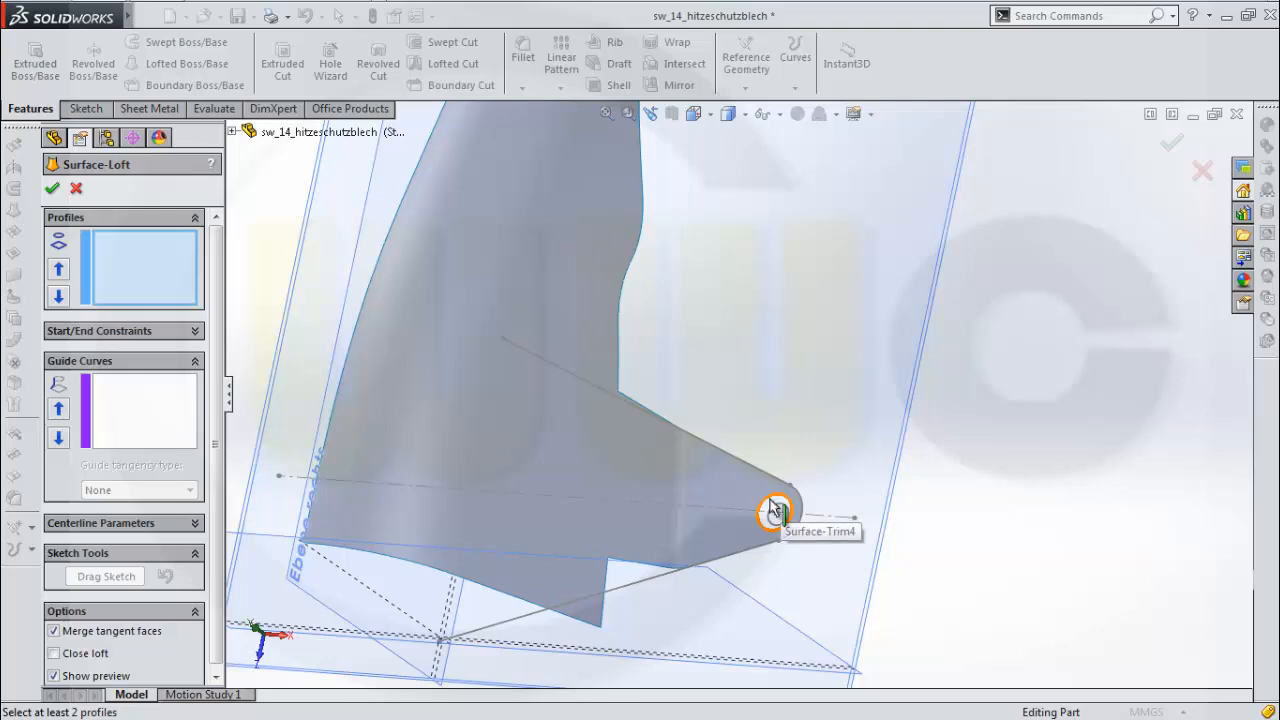
{"action": "left_click", "coordinate": [232, 132]}
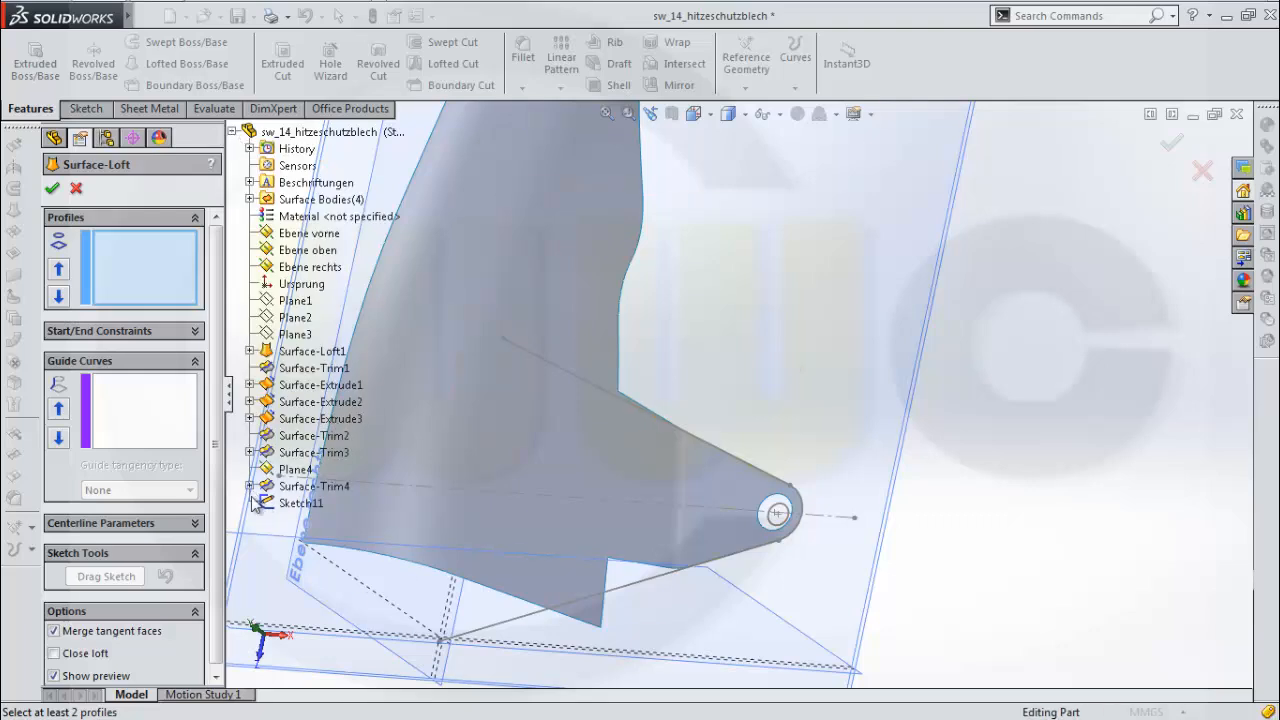
{"action": "left_click", "coordinate": [297, 505]}
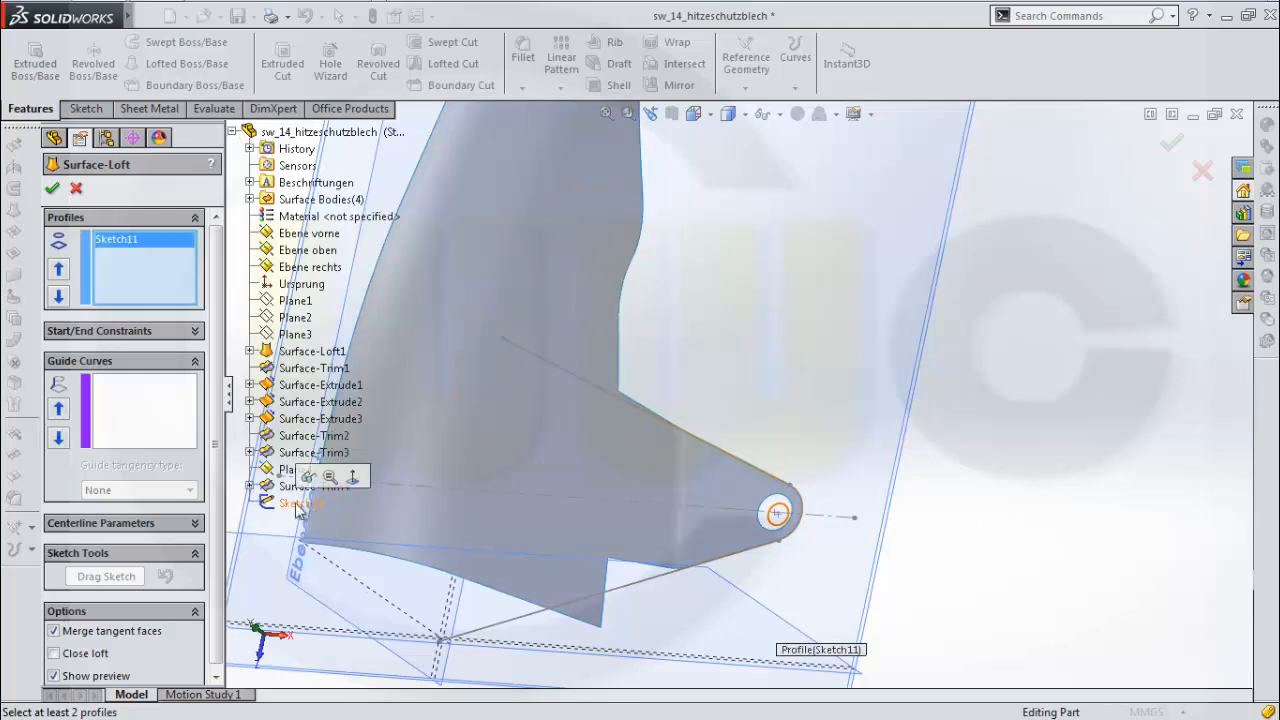
{"action": "left_click", "coordinate": [249, 486]}
{"action": "left_click", "coordinate": [315, 503]}
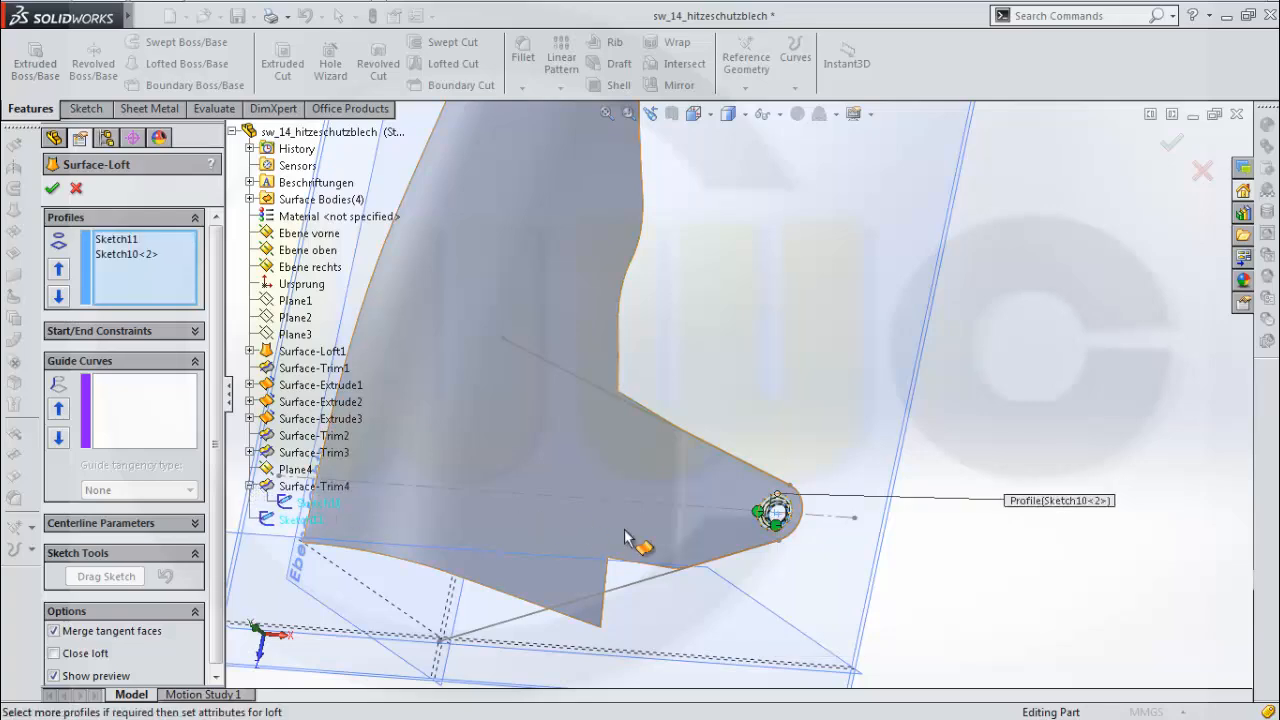
{"action": "middle_click_drag", "start_coordinate": [928, 572], "coordinate": [846, 514]}
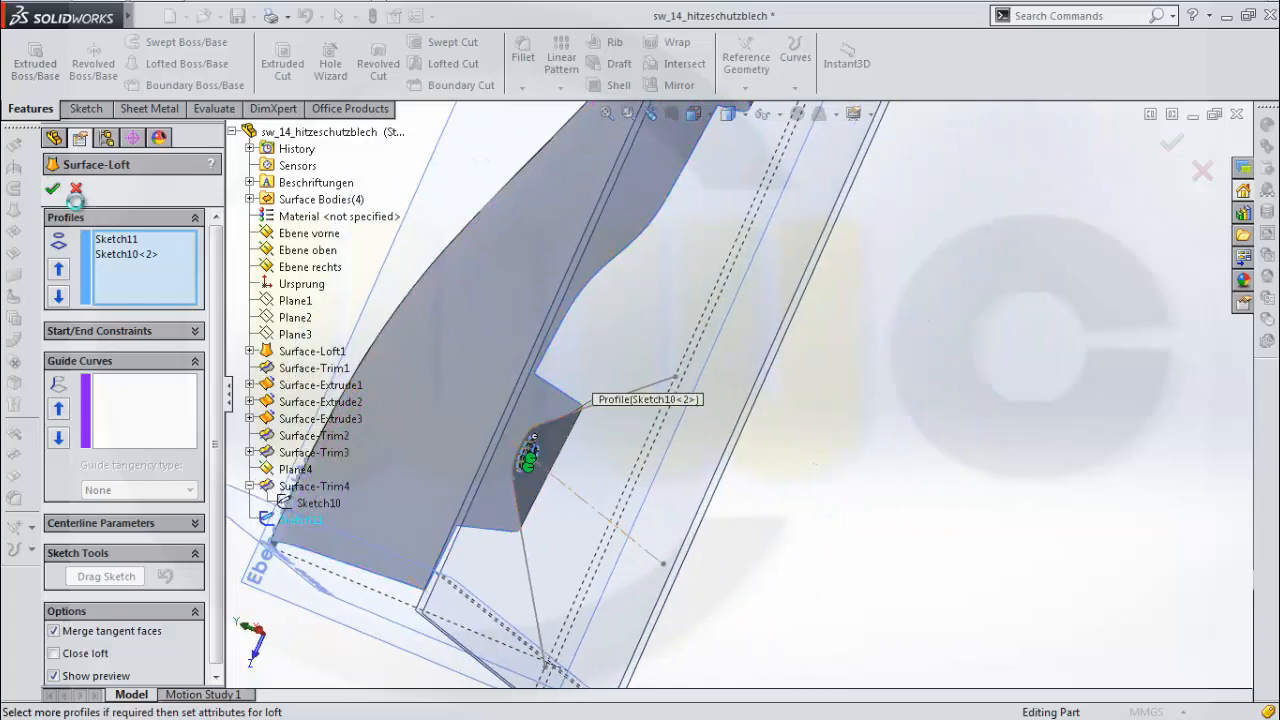
{"action": "left_click", "coordinate": [52, 188]}
Examine the new lofted surface at the larger tab's hole from the front and from the side for twisting
{"action": "middle_click_drag", "start_coordinate": [629, 414], "coordinate": [743, 477]}
{"action": "scroll", "coordinate": [812, 508], "scroll_direction": "down", "scroll_amount": 3}
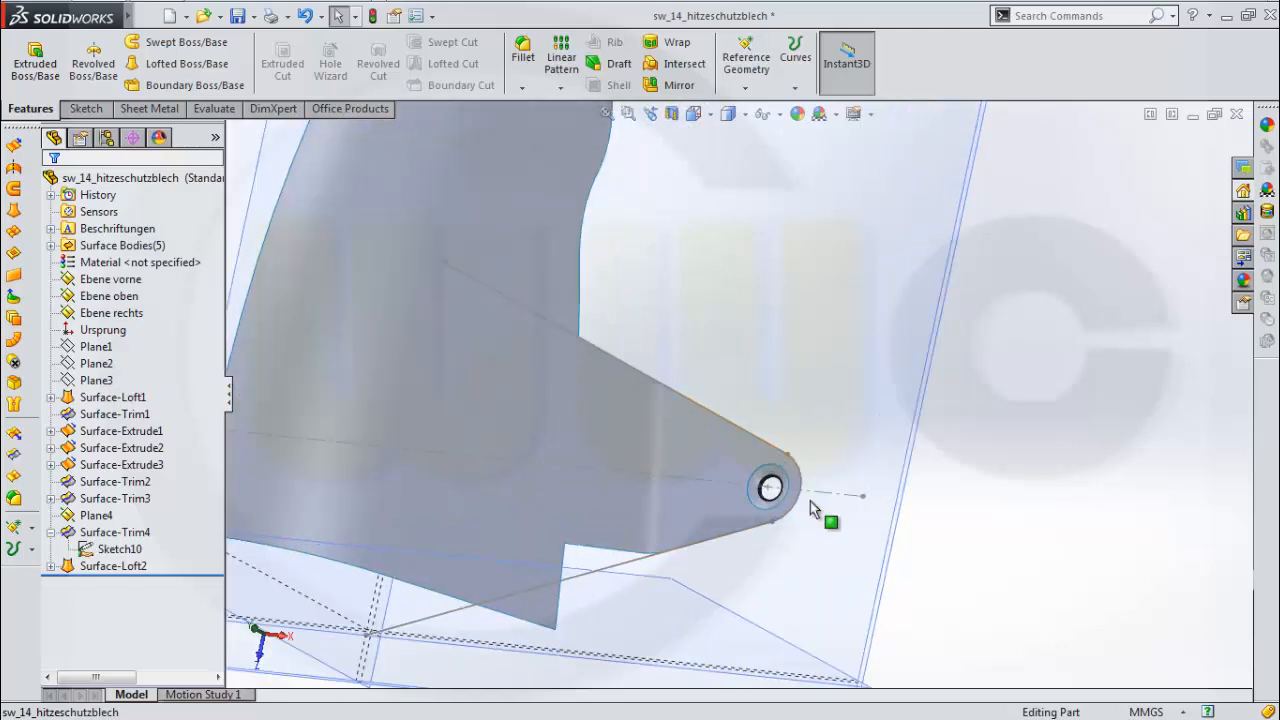
{"action": "scroll", "coordinate": [812, 508], "scroll_direction": "down", "scroll_amount": 5}
{"action": "left_click", "coordinate": [733, 462]}
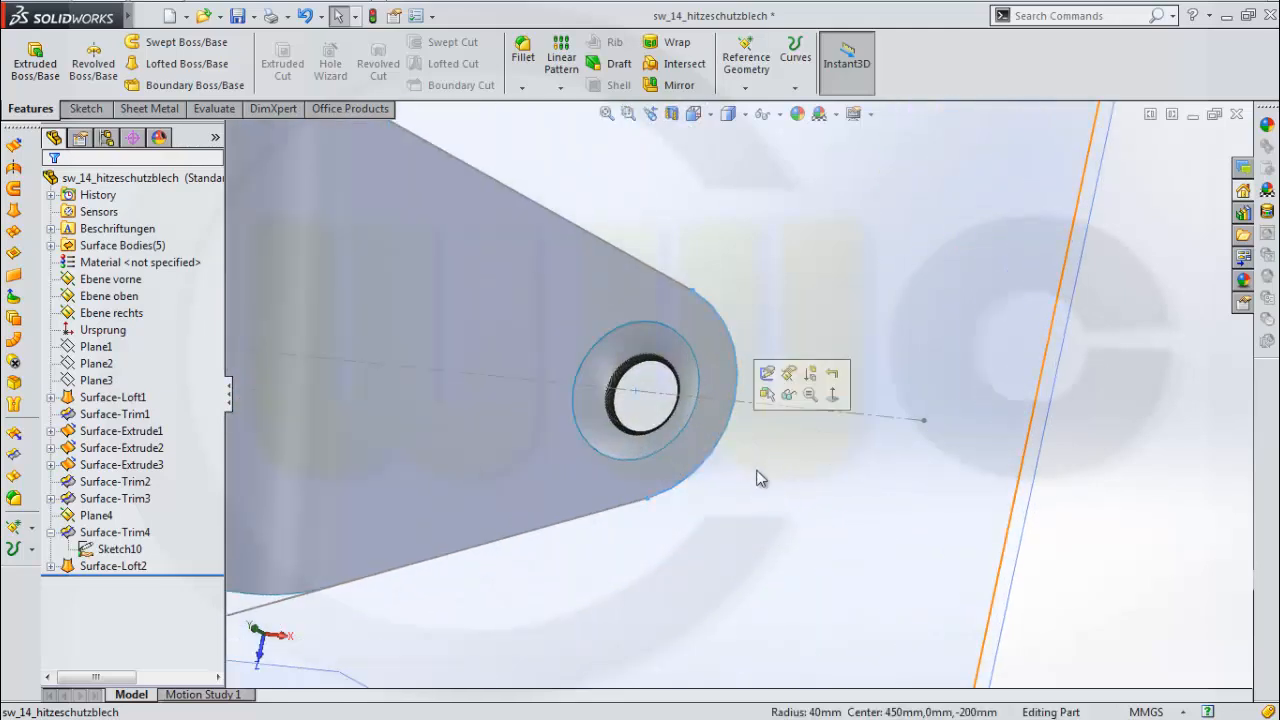
{"action": "middle_click_drag", "start_coordinate": [757, 478], "coordinate": [714, 474]}
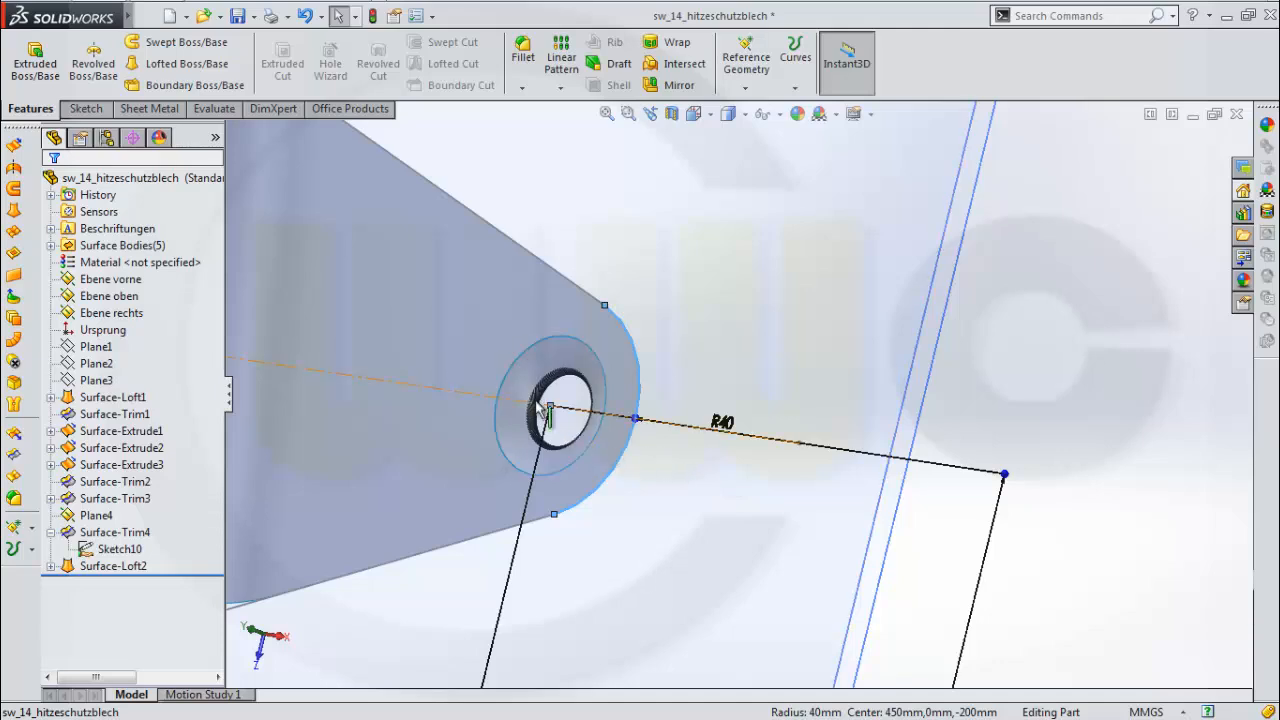
{"action": "middle_click_drag", "start_coordinate": [631, 449], "coordinate": [586, 480]}
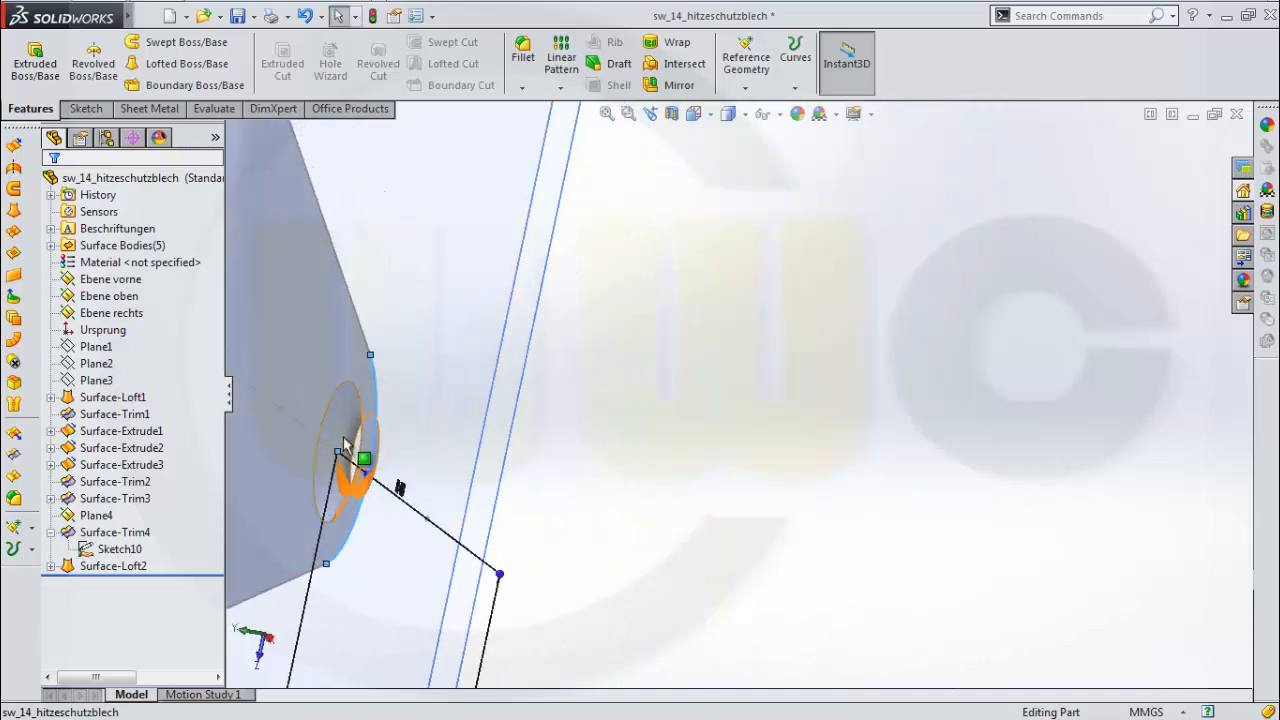
{"action": "mouse_move", "coordinate": [390, 495]}
{"action": "middle_mouse_down"}
{"action": "mouse_move", "coordinate": [414, 500]}
{"action": "mouse_move", "coordinate": [398, 478]}
{"action": "middle_mouse_up"}
Edit the loft at the larger tab's hole and move the outer profile's connector in line with the inner circle's connector
{"action": "left_click", "coordinate": [112, 566]}
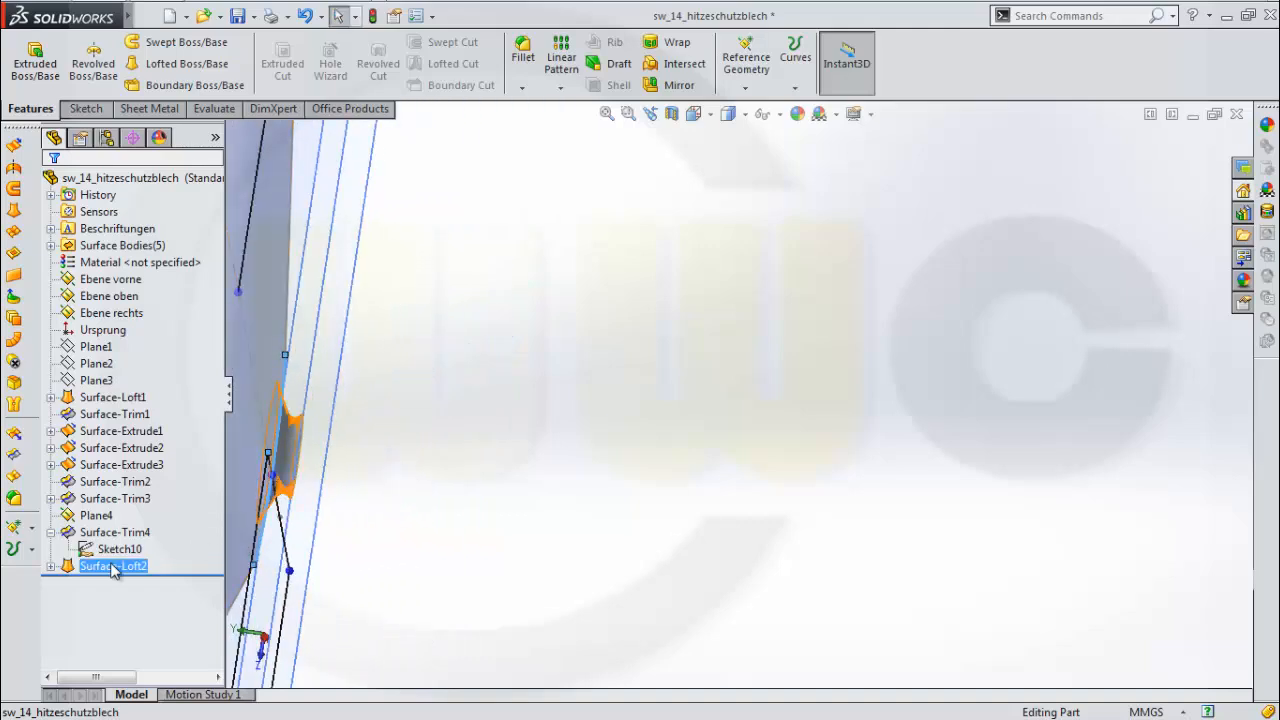
{"action": "left_click", "coordinate": [130, 514]}
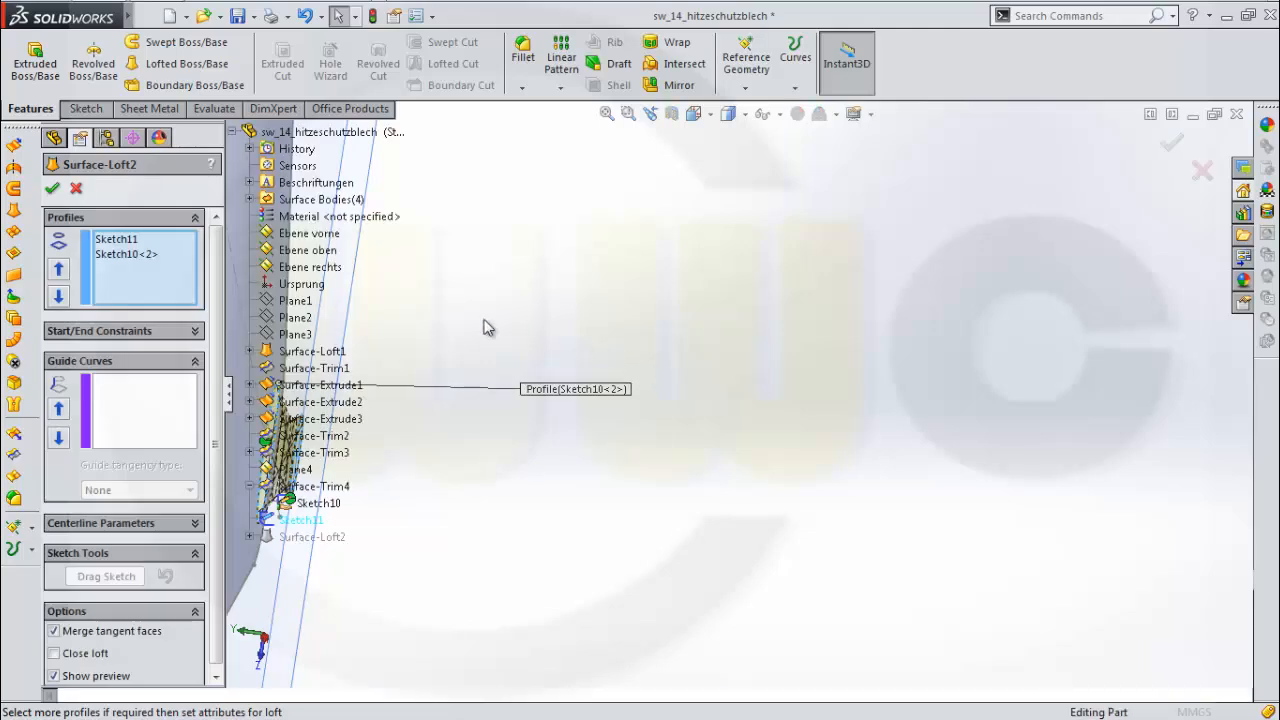
{"action": "scroll", "coordinate": [175, 562], "scroll_direction": "down", "scroll_amount": 1}
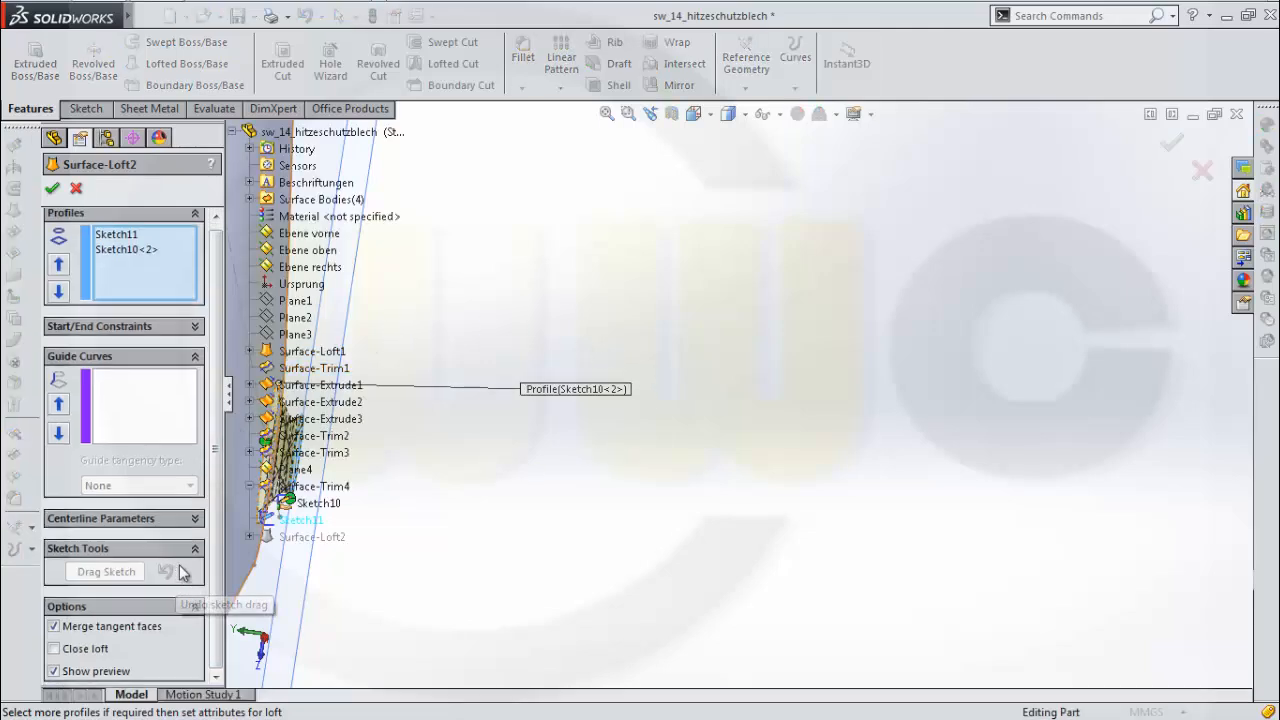
{"action": "left_click", "coordinate": [196, 327]}
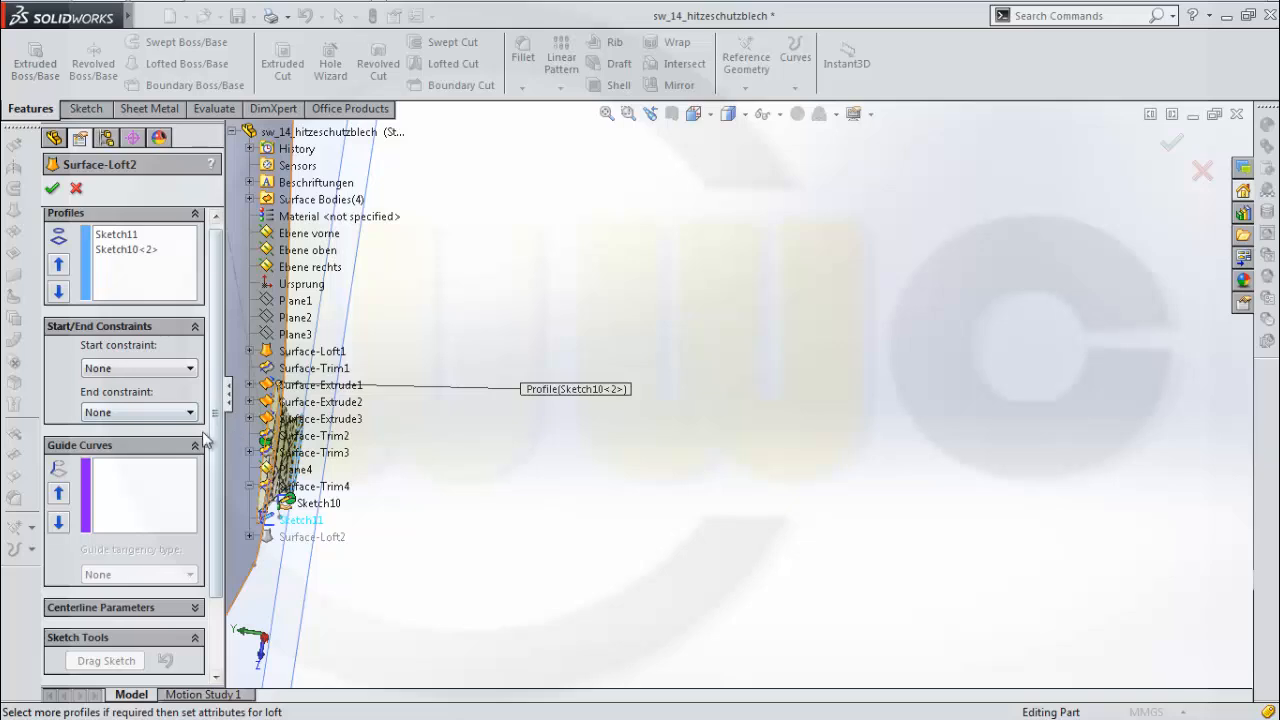
{"action": "middle_click_drag", "start_coordinate": [396, 503], "coordinate": [490, 567]}
{"action": "scroll", "coordinate": [320, 512], "scroll_direction": "up", "scroll_amount": 3}
{"action": "scroll", "coordinate": [425, 435], "scroll_direction": "down", "scroll_amount": 4}
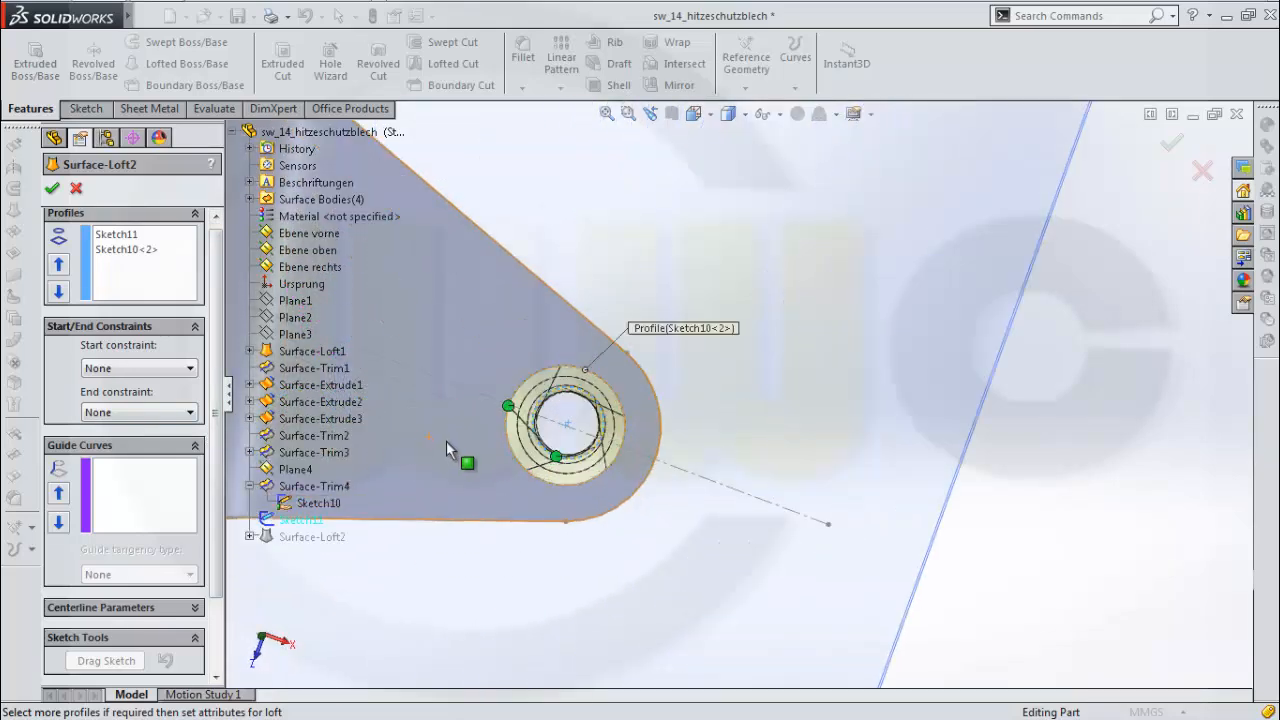
{"action": "middle_click_drag", "start_coordinate": [602, 514], "coordinate": [594, 523]}
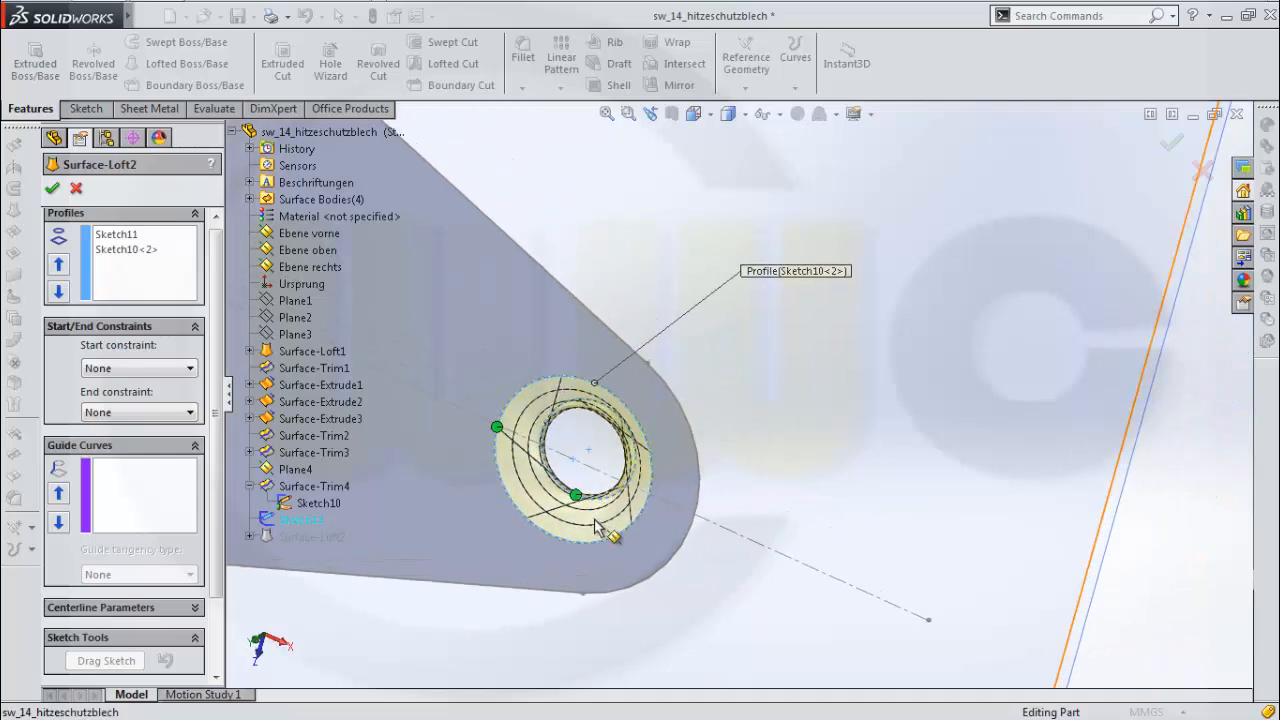
{"action": "left_click_drag", "start_coordinate": [500, 433], "coordinate": [557, 538]}
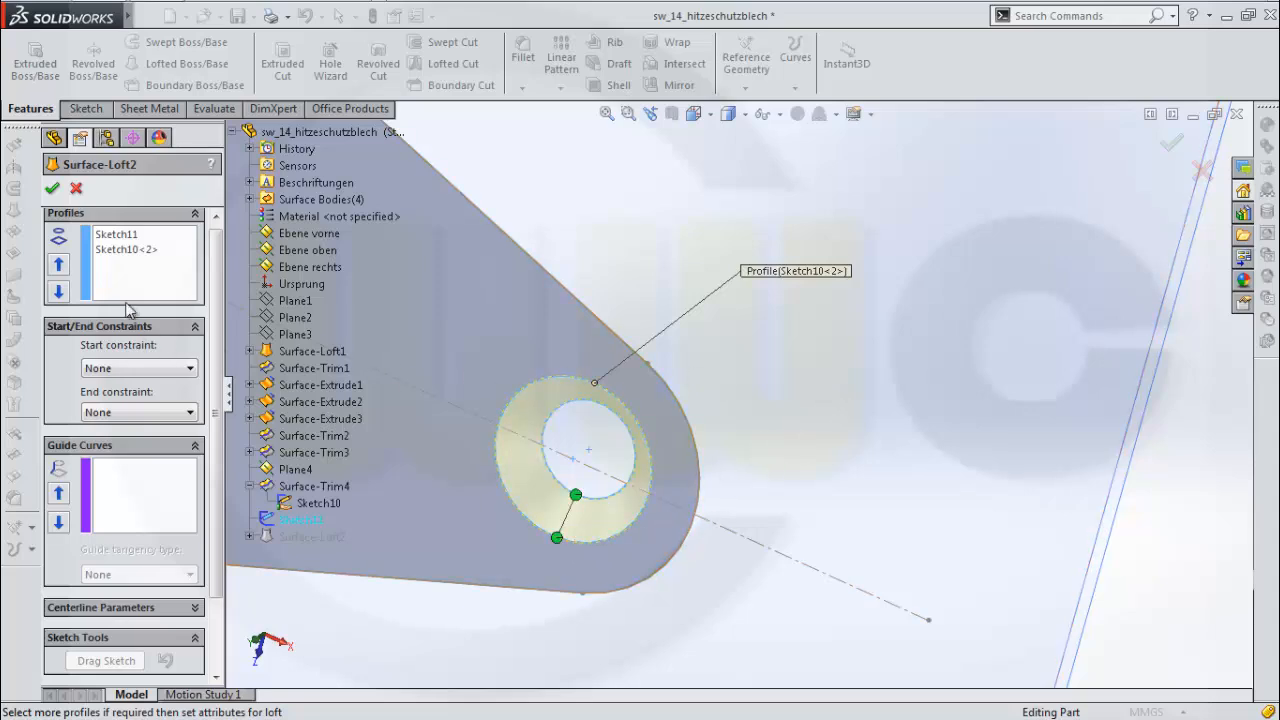
{"action": "left_click", "coordinate": [52, 190]}
Close the loft's inner circular opening with a planar surface bounded by its edge
{"action": "middle_click_drag", "start_coordinate": [650, 520], "coordinate": [779, 388]}
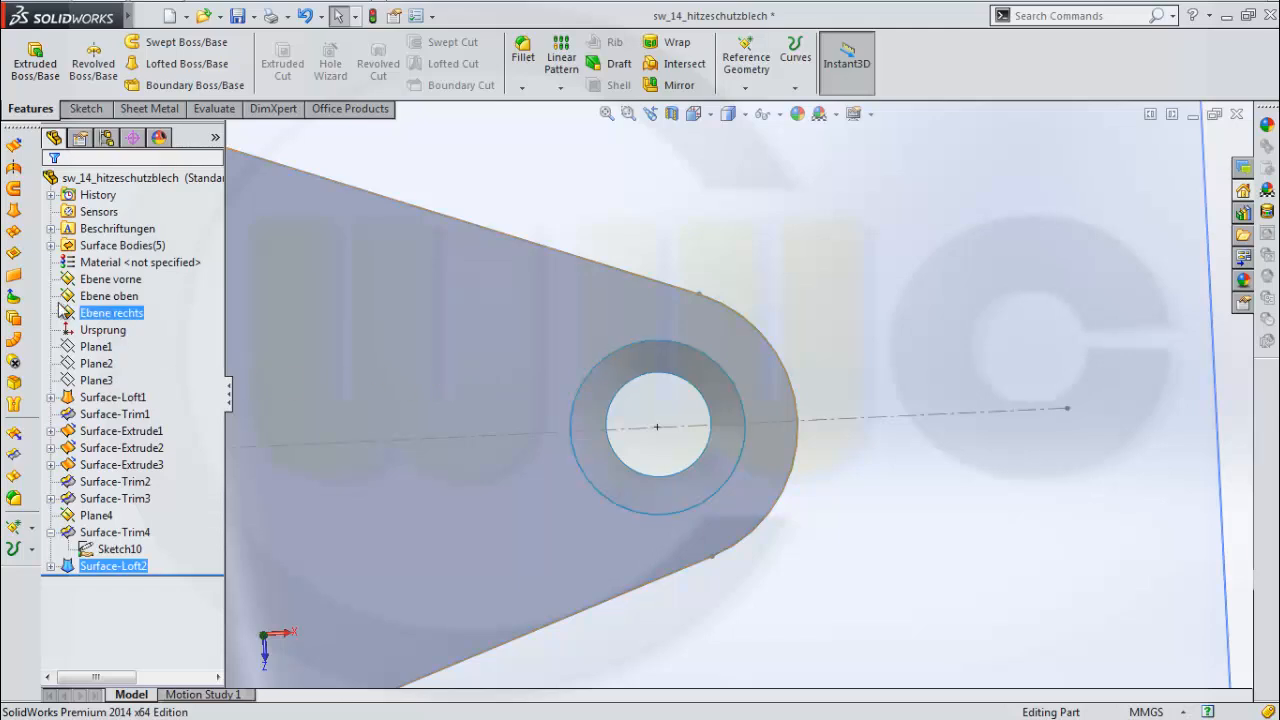
{"action": "left_click", "coordinate": [18, 277]}
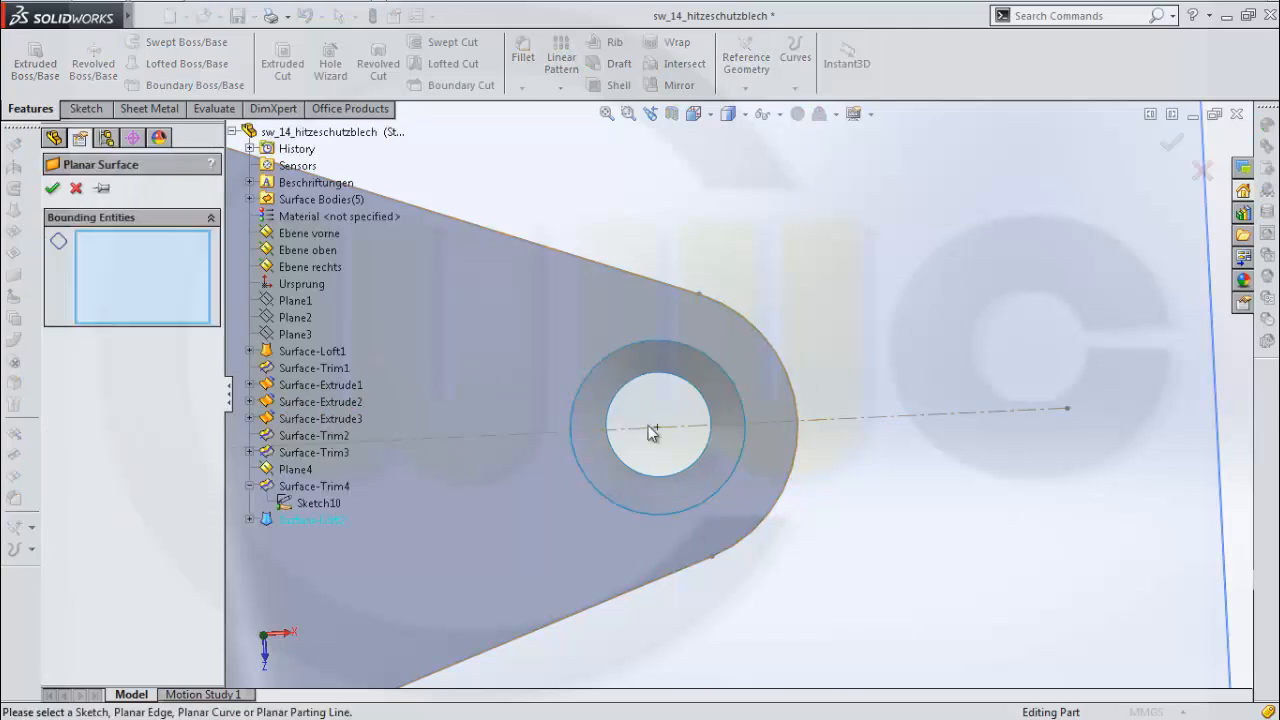
{"action": "left_click", "coordinate": [634, 398]}
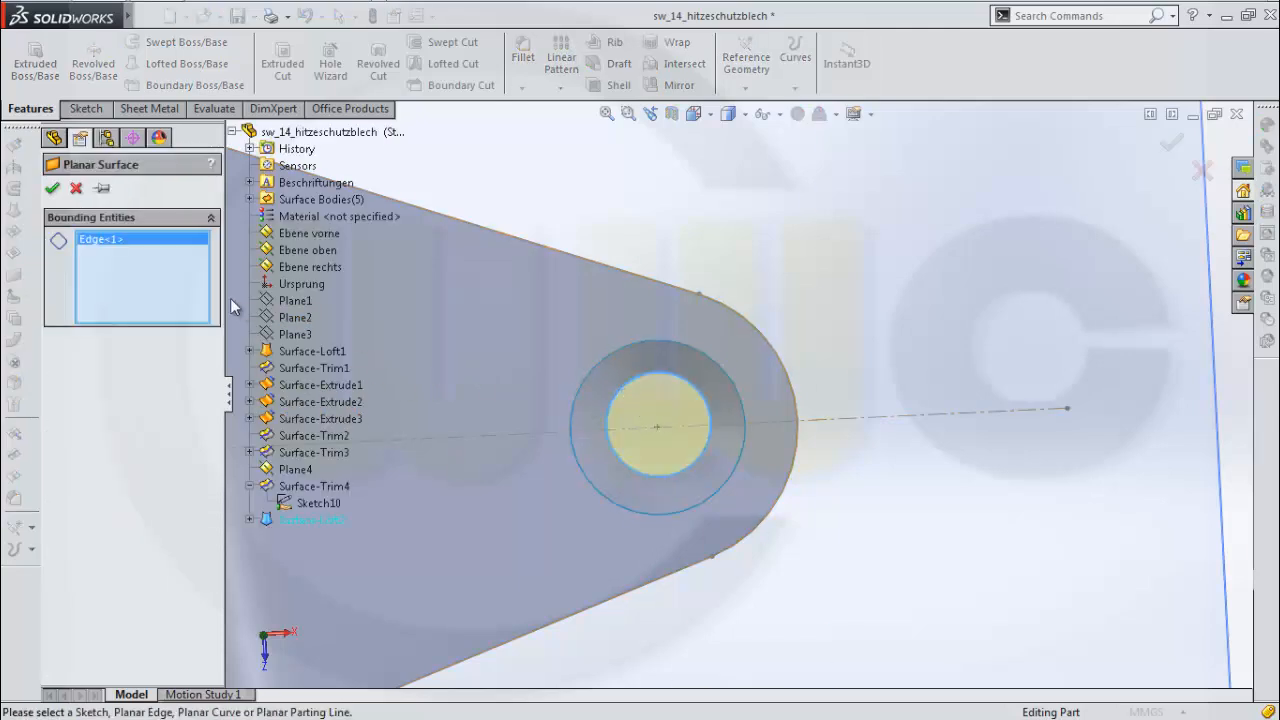
{"action": "left_click", "coordinate": [55, 190]}
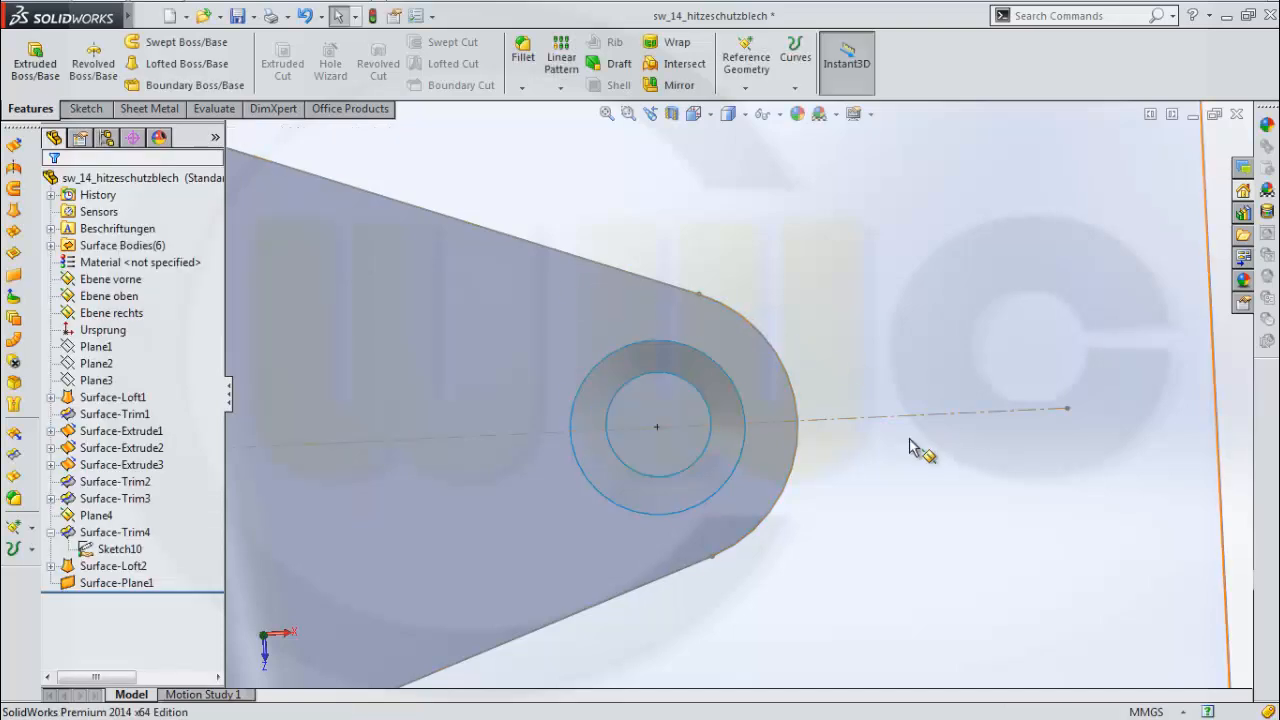
Start a sketch on Plane4 and draw a circle about 45.5 mm in radius beside the larger tab, centred near X 537, Y 114 mm
{"action": "middle_click_drag", "start_coordinate": [884, 480], "coordinate": [857, 449]}
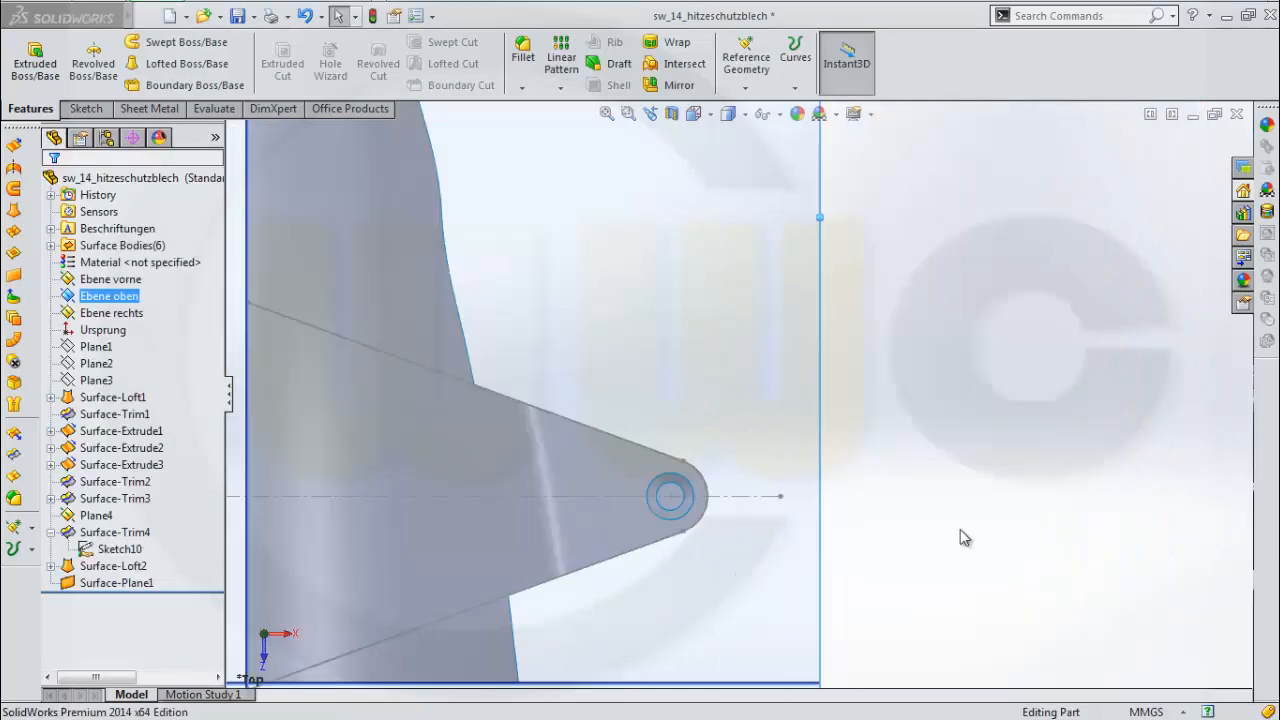
{"action": "middle_click_drag", "start_coordinate": [929, 546], "coordinate": [831, 537]}
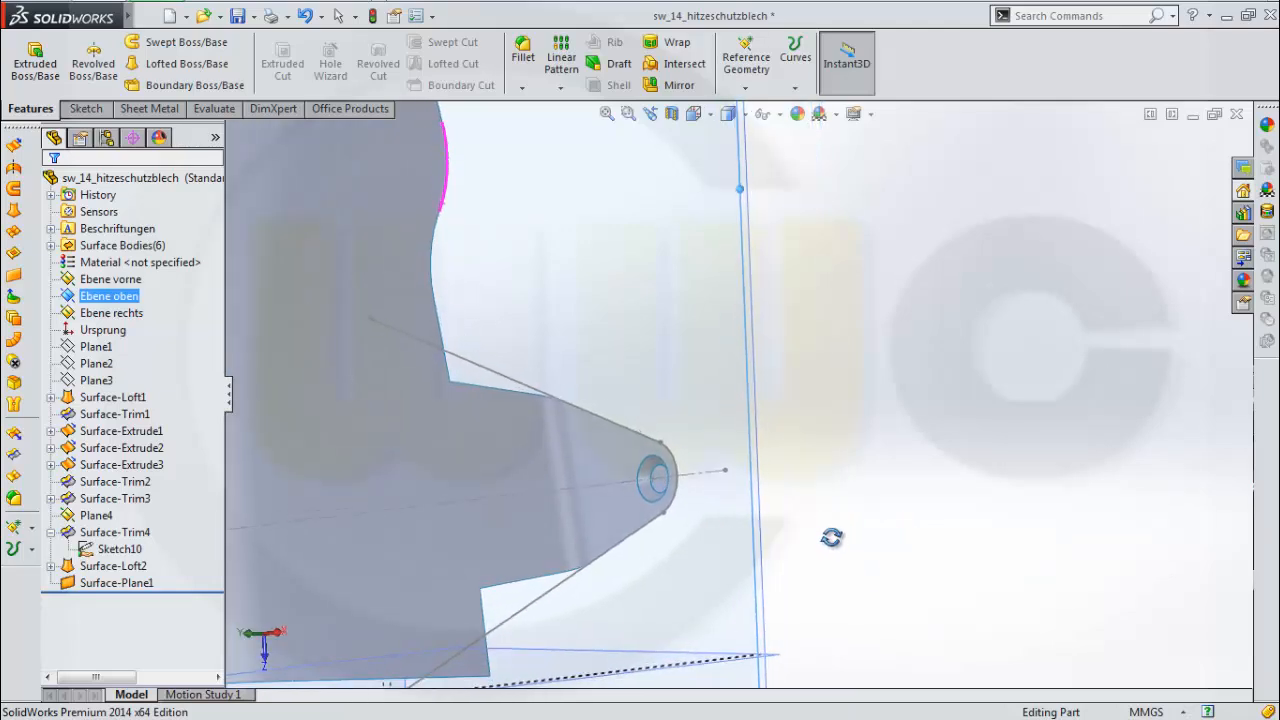
{"action": "left_click", "coordinate": [761, 521]}
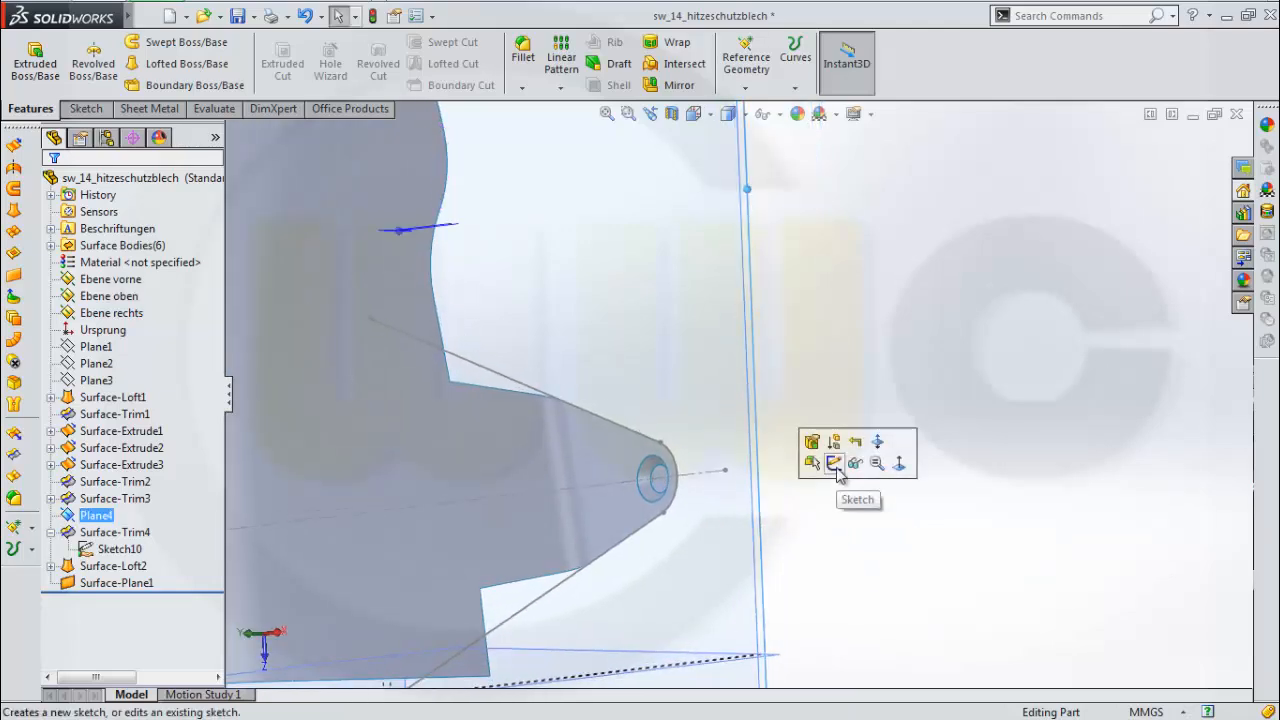
{"action": "left_click", "coordinate": [833, 463]}
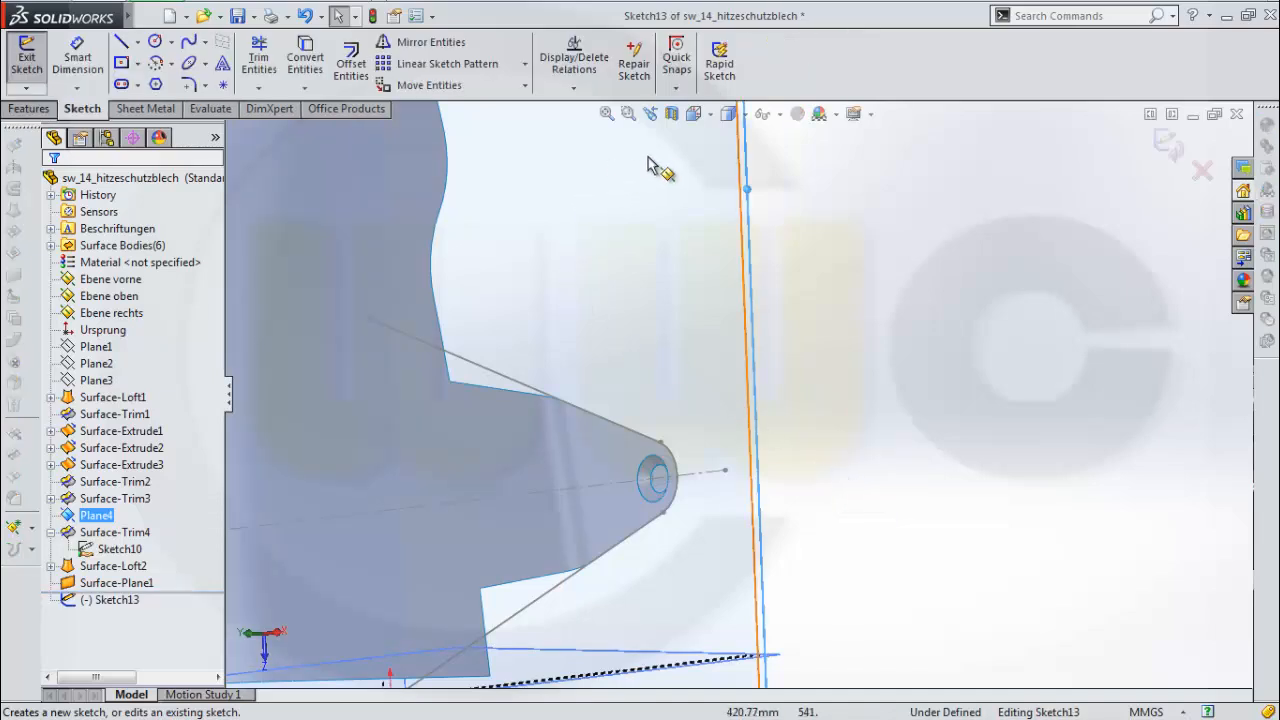
{"action": "left_click", "coordinate": [711, 114]}
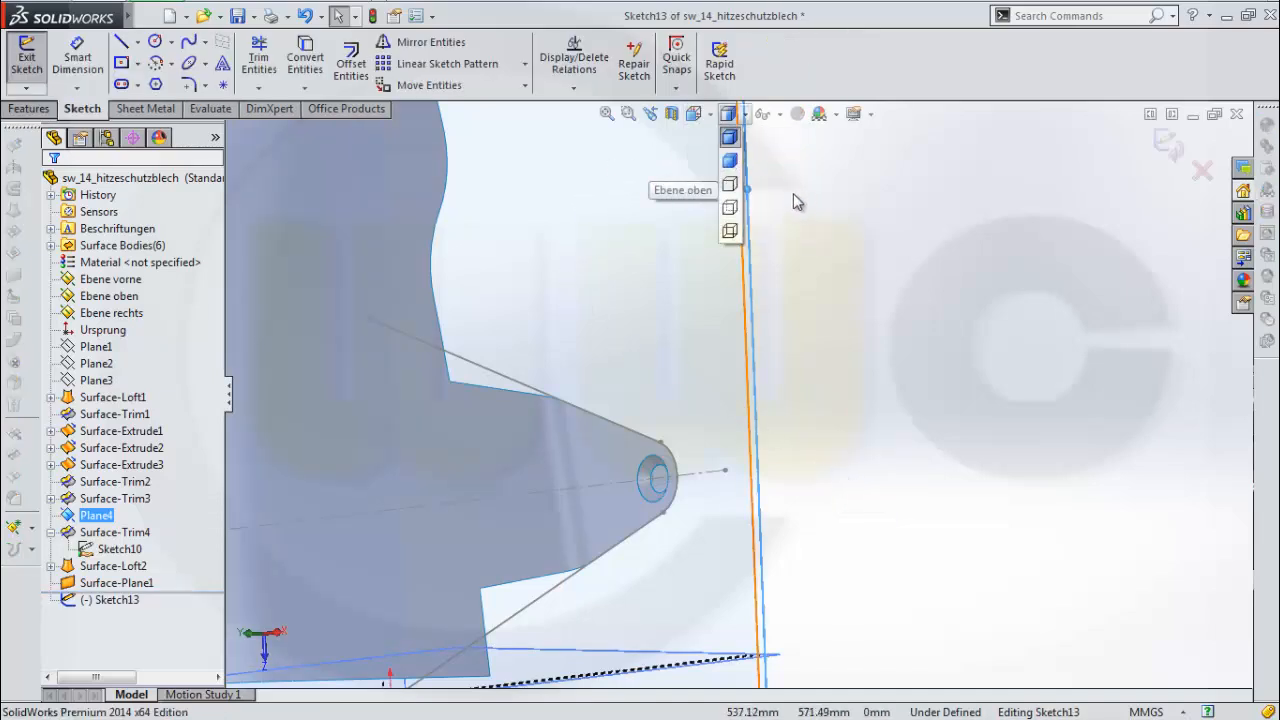
{"action": "left_click", "coordinate": [789, 207]}
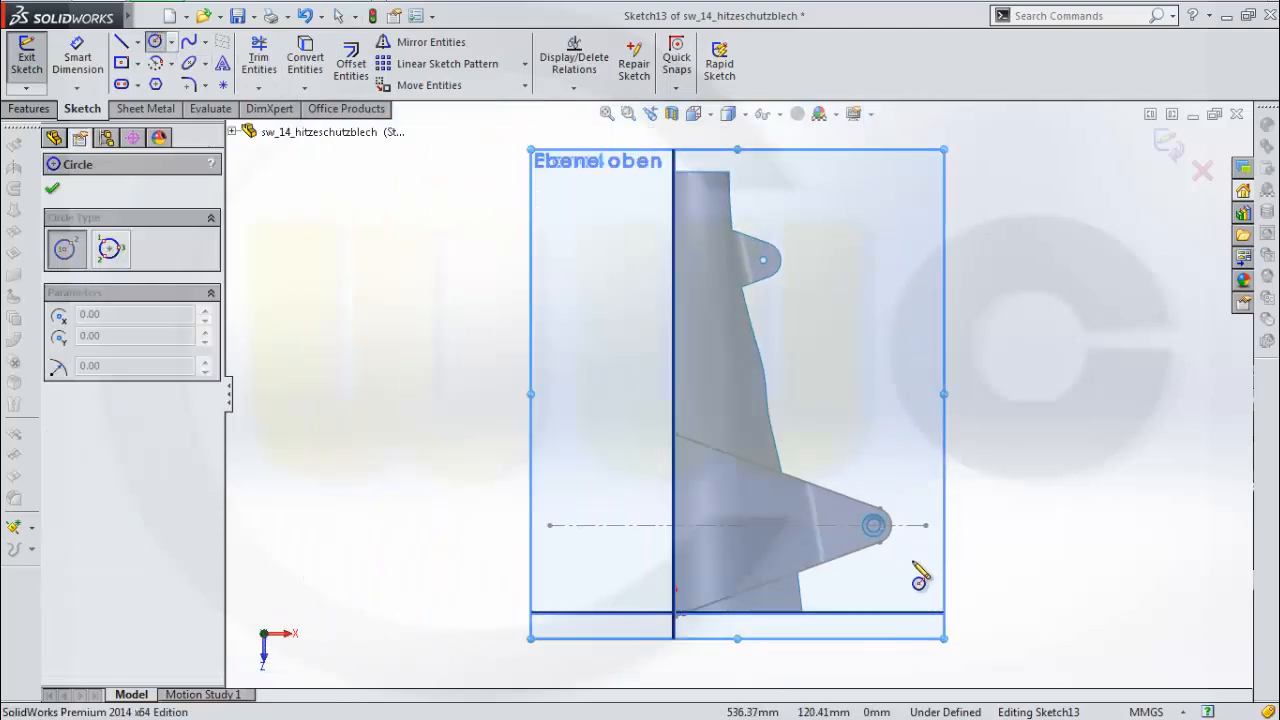
{"action": "scroll", "coordinate": [913, 565], "scroll_direction": "down", "scroll_amount": 3}
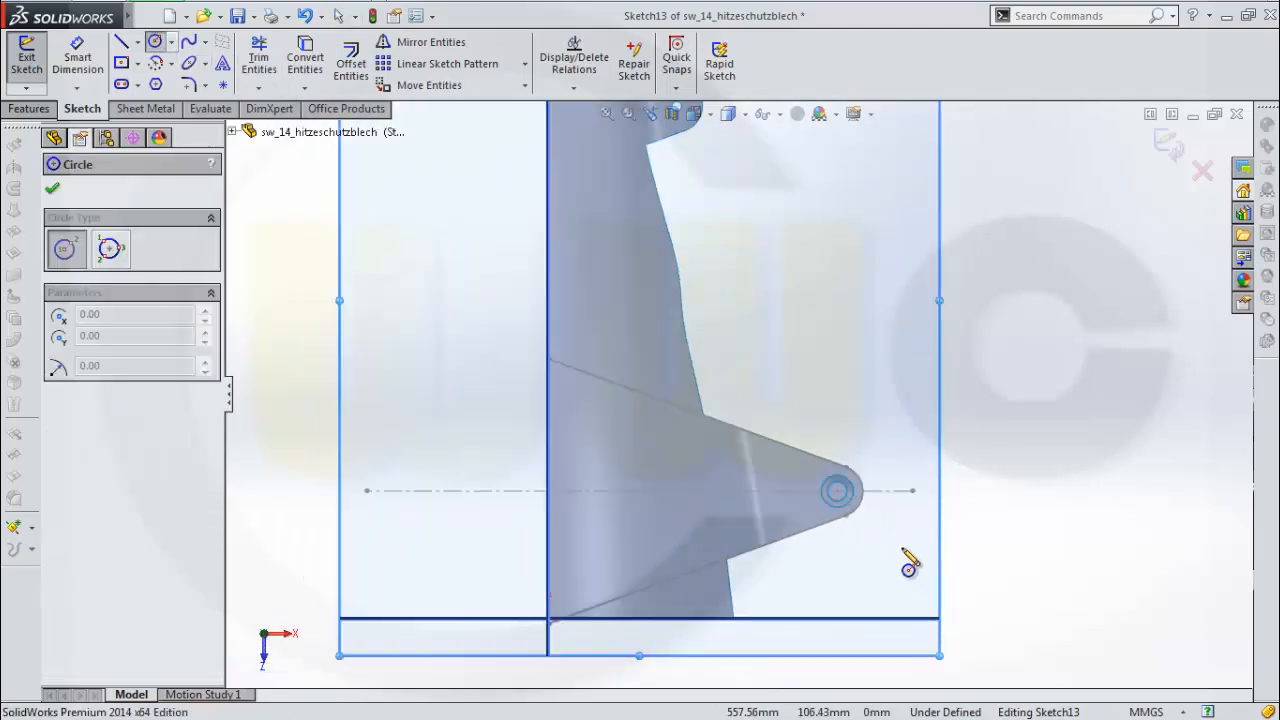
{"action": "left_click", "coordinate": [893, 548]}
{"action": "left_click", "coordinate": [920, 589]}
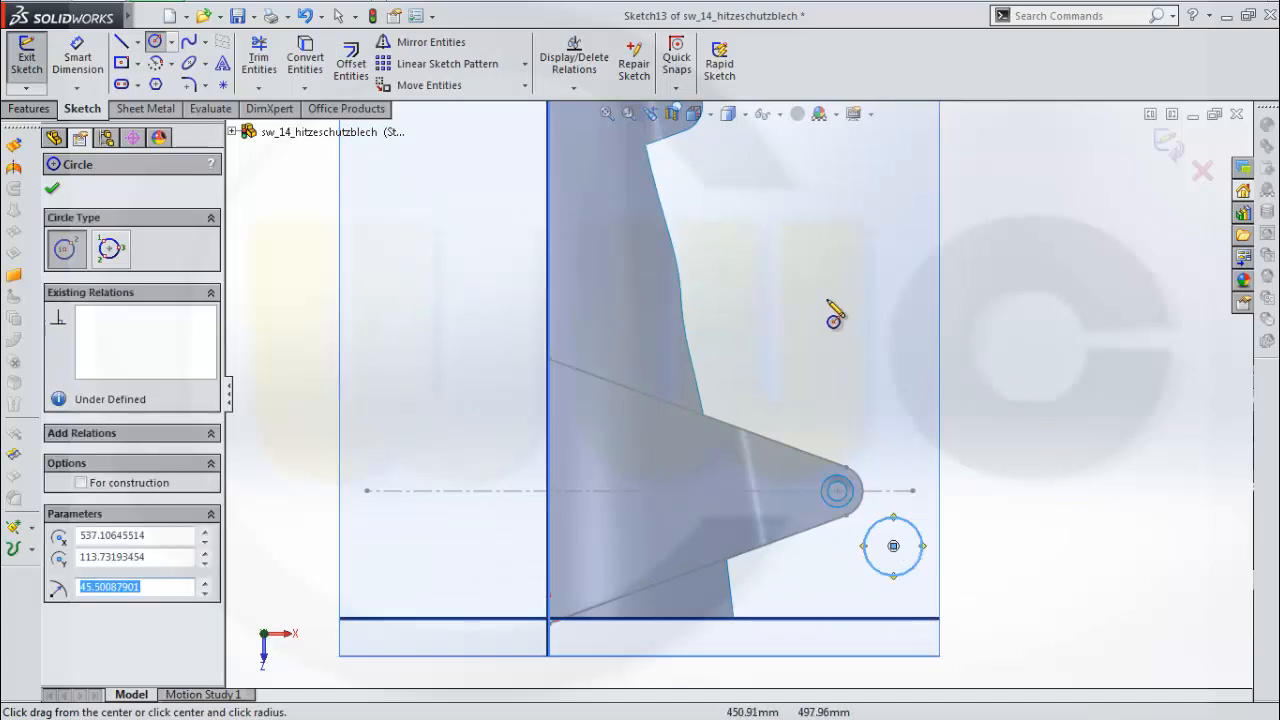
{"action": "key", "text": "Escape"}
Make the new circle's centre coincident with the centre point of the larger tab's hole
{"action": "left_click", "coordinate": [574, 89]}
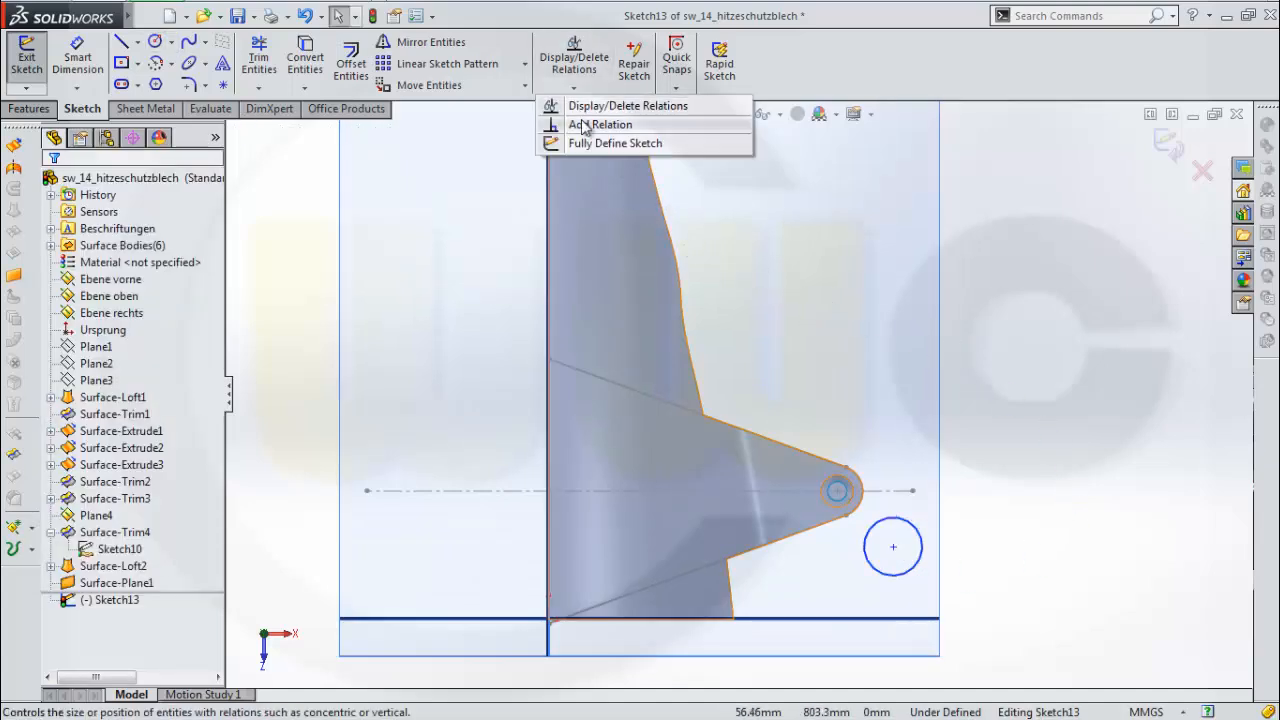
{"action": "left_click", "coordinate": [596, 124]}
{"action": "left_click", "coordinate": [838, 492]}
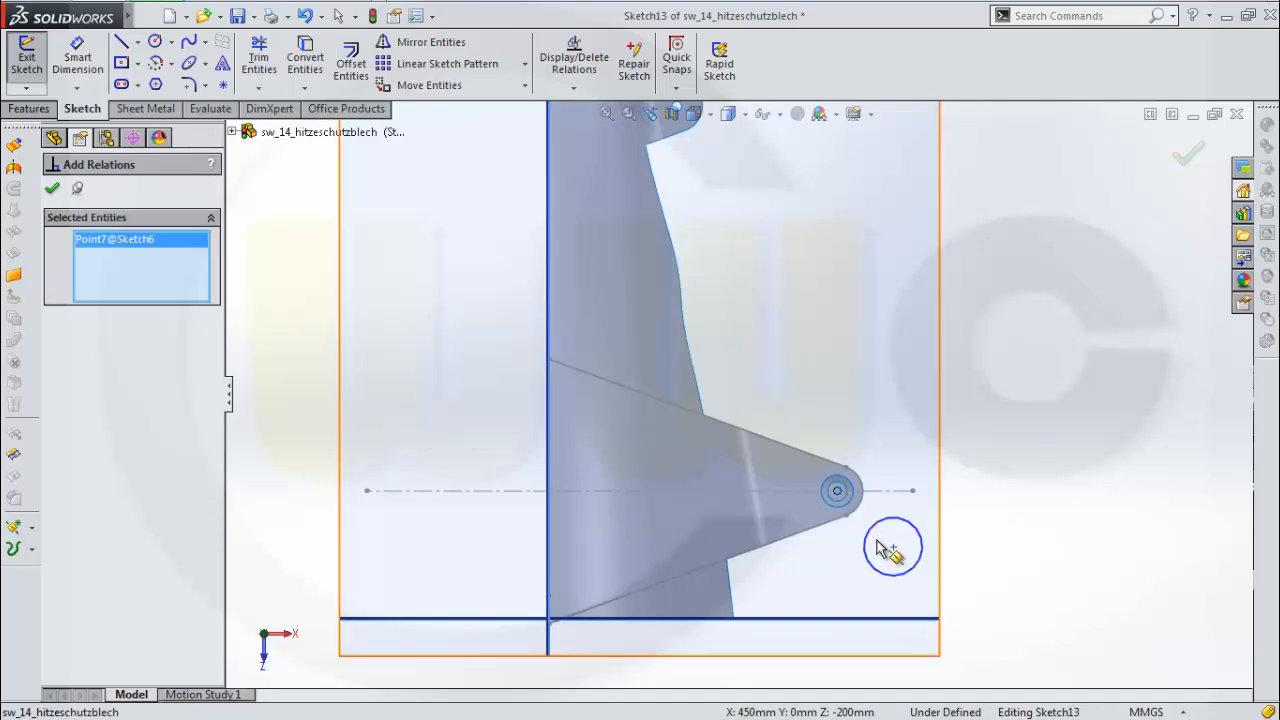
{"action": "left_click", "coordinate": [893, 546]}
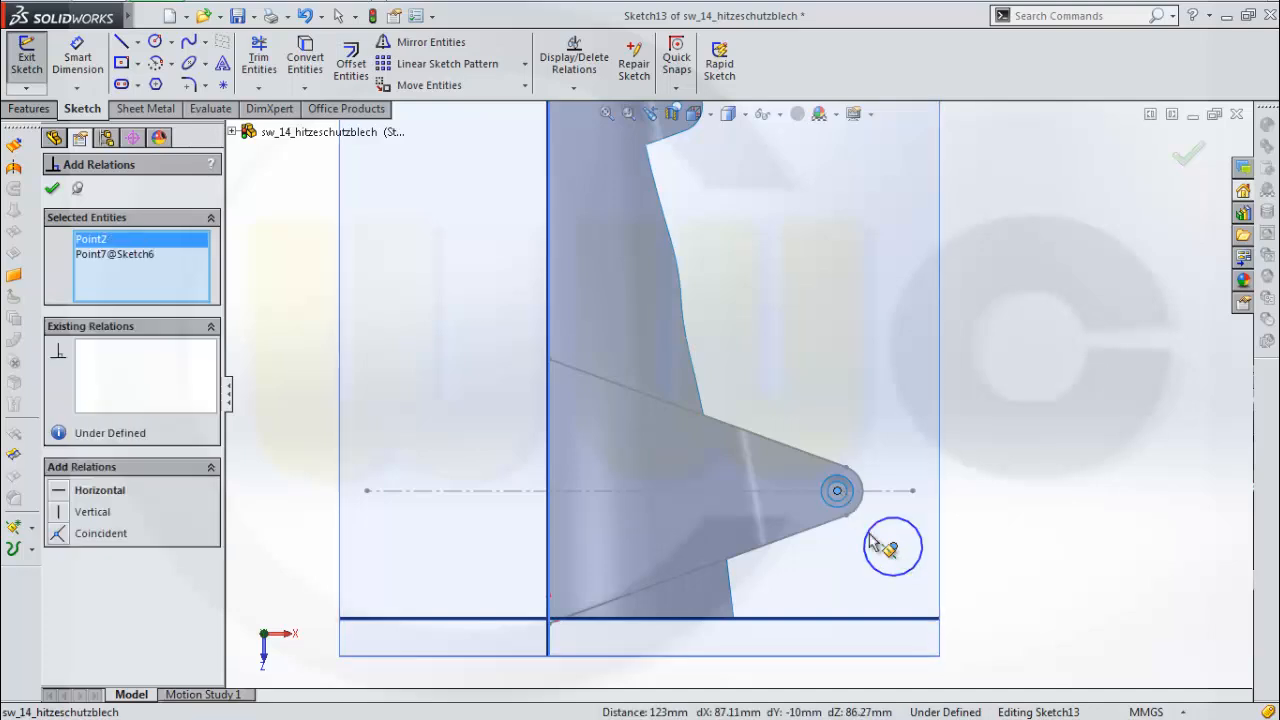
{"action": "left_click", "coordinate": [58, 534]}
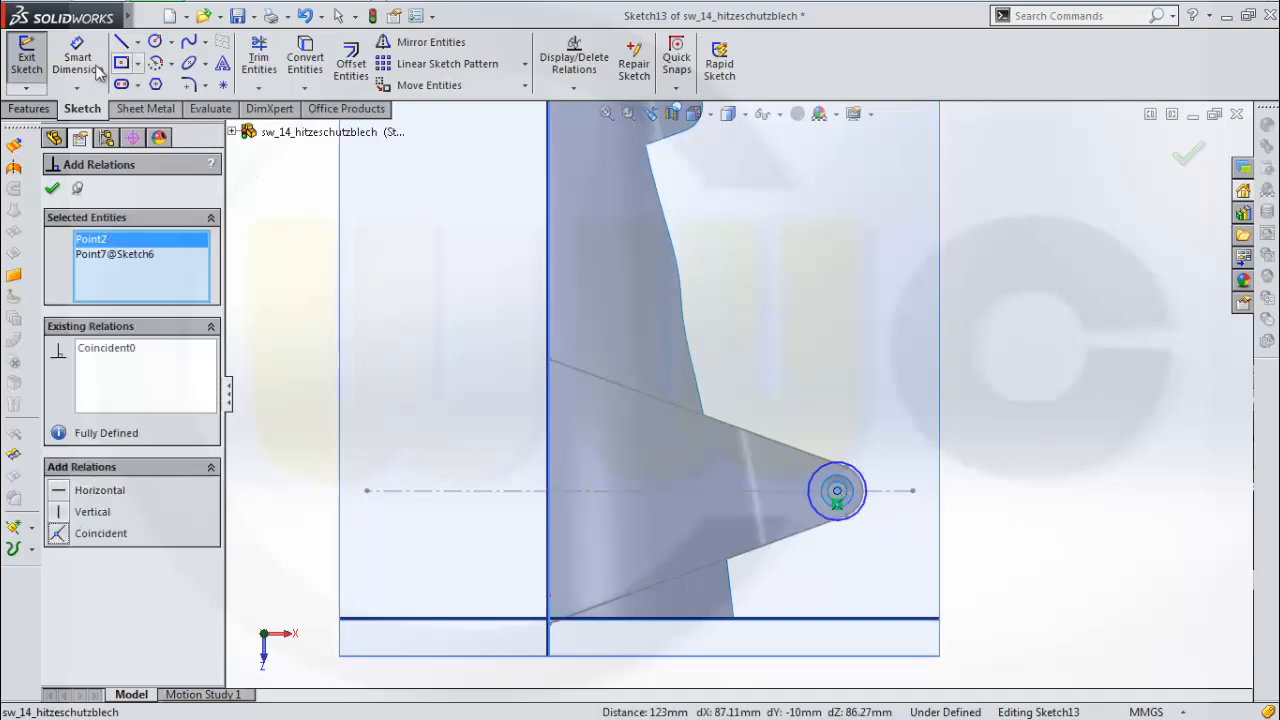
Dimension the new circle at the larger tab's hole with a 15 mm diameter and finish the sketch
{"action": "left_click", "coordinate": [97, 66]}
{"action": "left_click", "coordinate": [865, 482]}
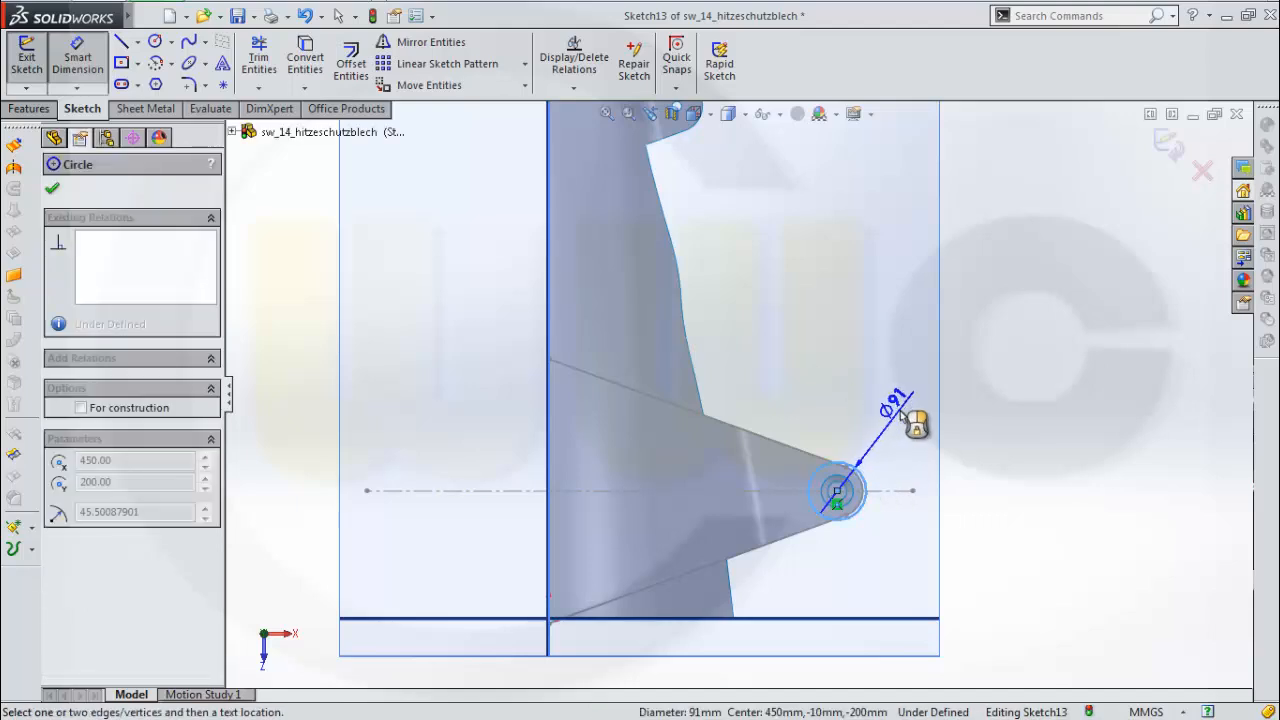
{"action": "left_click", "coordinate": [903, 413]}
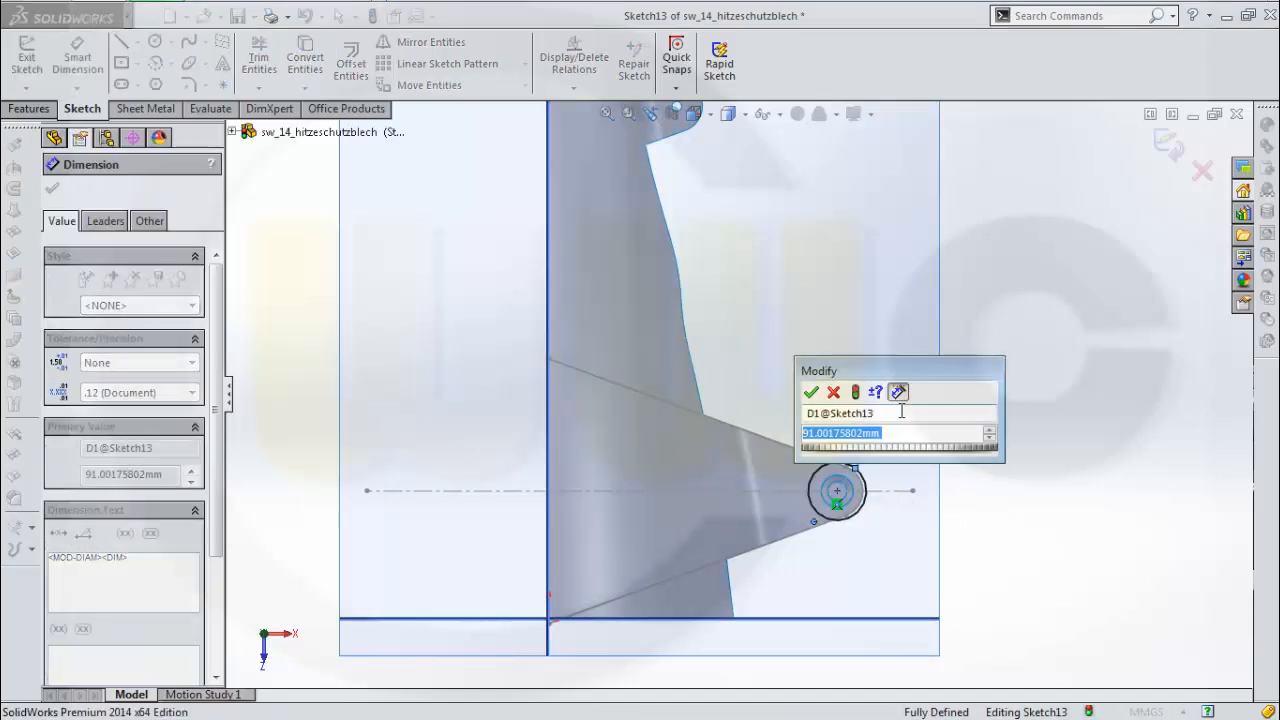
{"action": "type", "text": "15"}
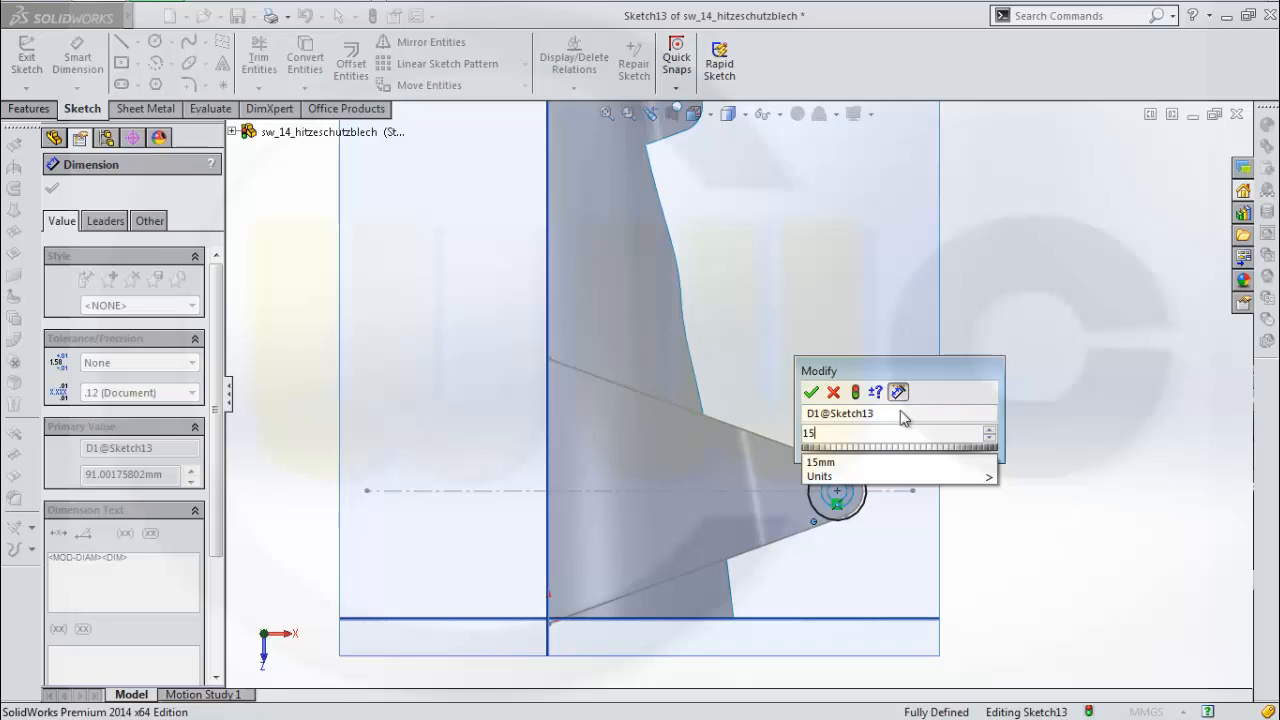
{"action": "key", "text": "Return"}
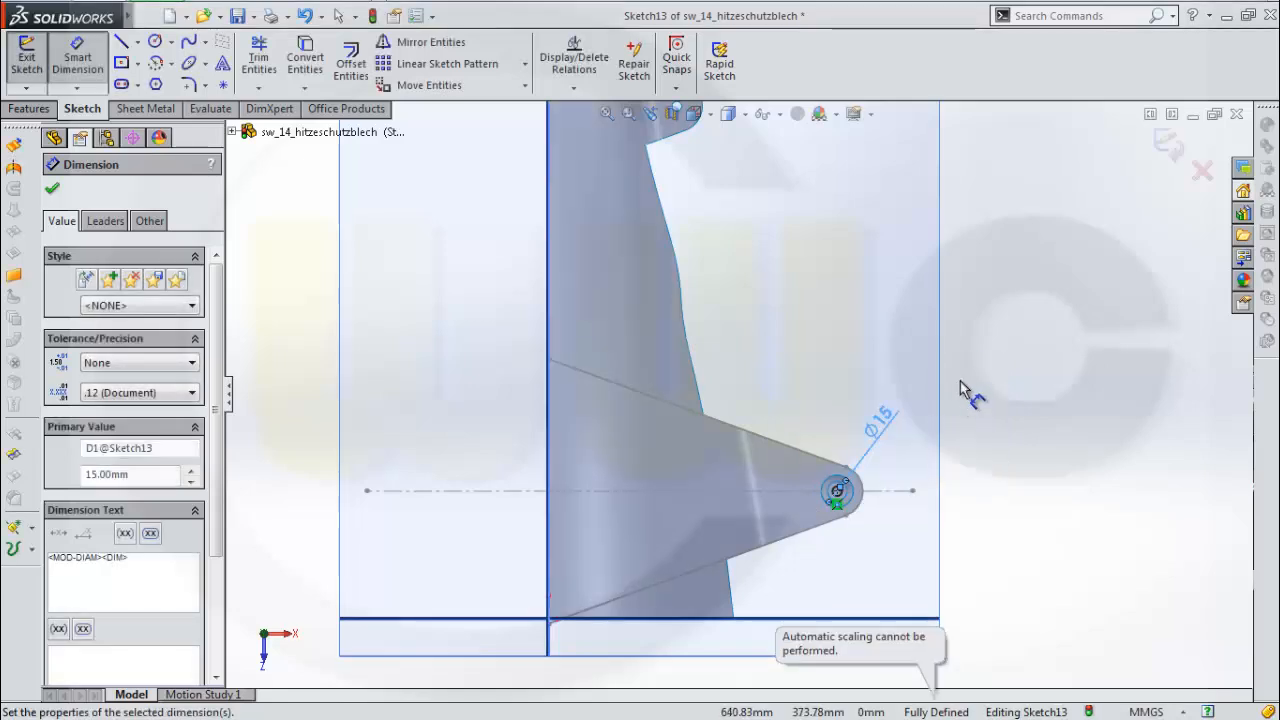
{"action": "left_click", "coordinate": [52, 191]}
{"action": "key", "text": "Escape"}
{"action": "mouse_move", "coordinate": [868, 553]}
{"action": "middle_mouse_down"}
{"action": "mouse_move", "coordinate": [851, 519]}
{"action": "mouse_move", "coordinate": [914, 429]}
{"action": "middle_mouse_up"}
{"action": "scroll", "coordinate": [848, 510], "scroll_direction": "down", "scroll_amount": 3}
{"action": "left_click", "coordinate": [1167, 143]}
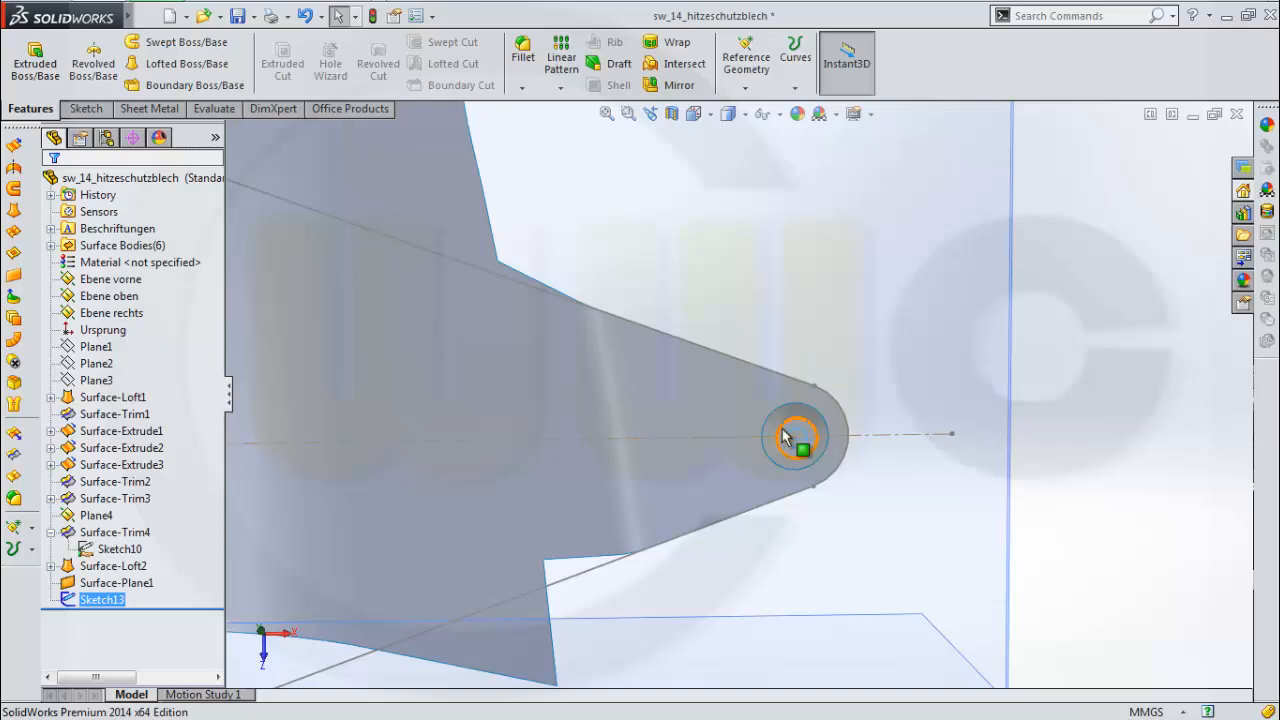
Trim the planar surface in the larger tab's recess with the 15 mm circle sketch, keeping the outer ring
{"action": "scroll", "coordinate": [785, 437], "scroll_direction": "down", "scroll_amount": 5}
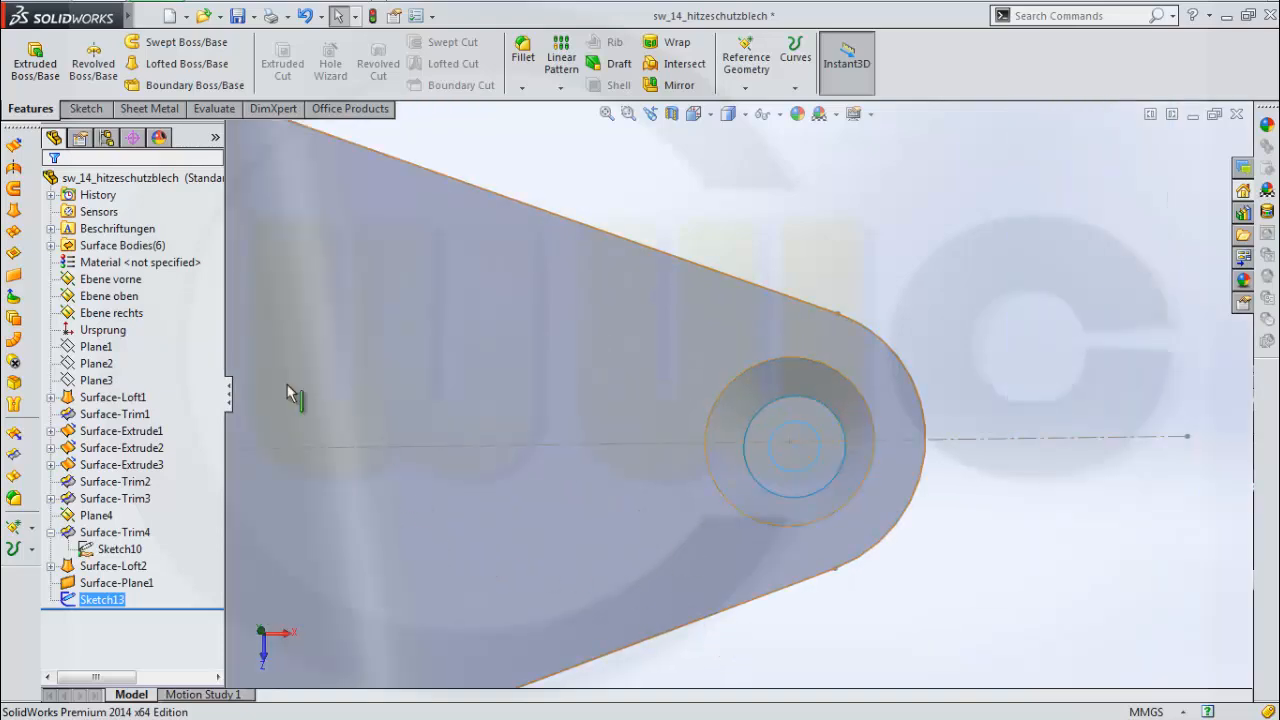
{"action": "left_click", "coordinate": [14, 458]}
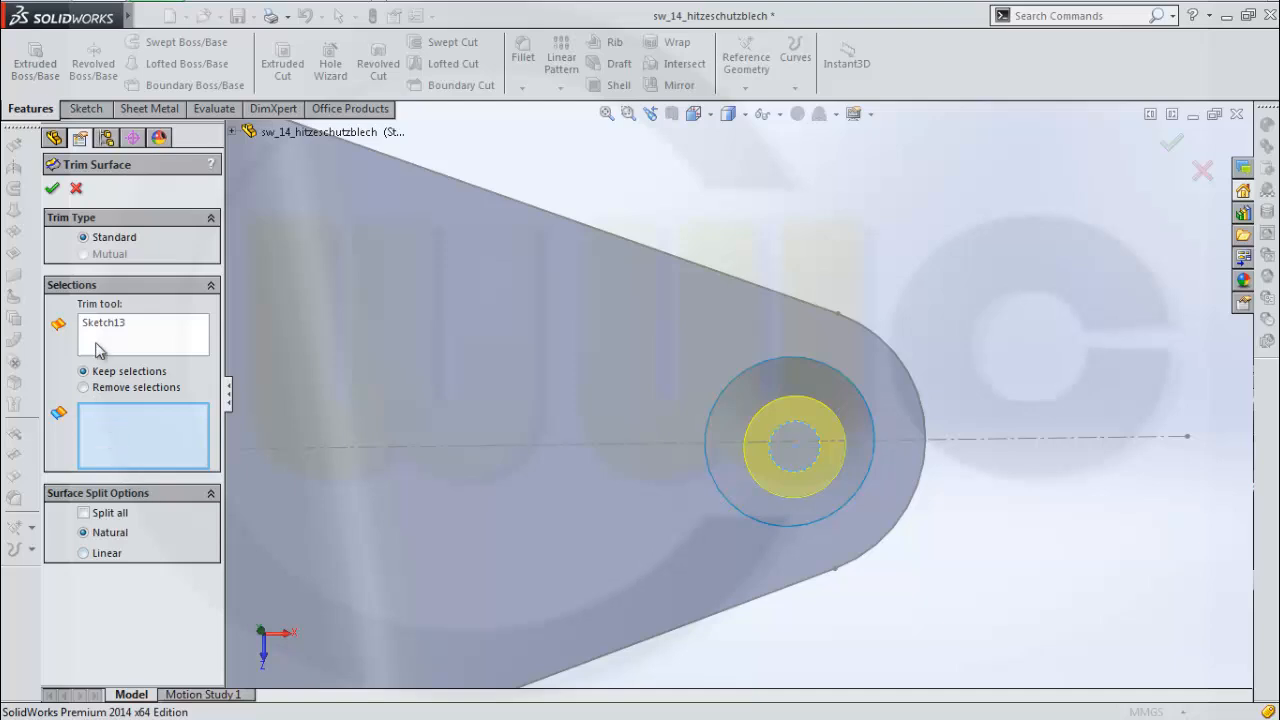
{"action": "left_click", "coordinate": [795, 490]}
{"action": "left_click", "coordinate": [52, 189]}
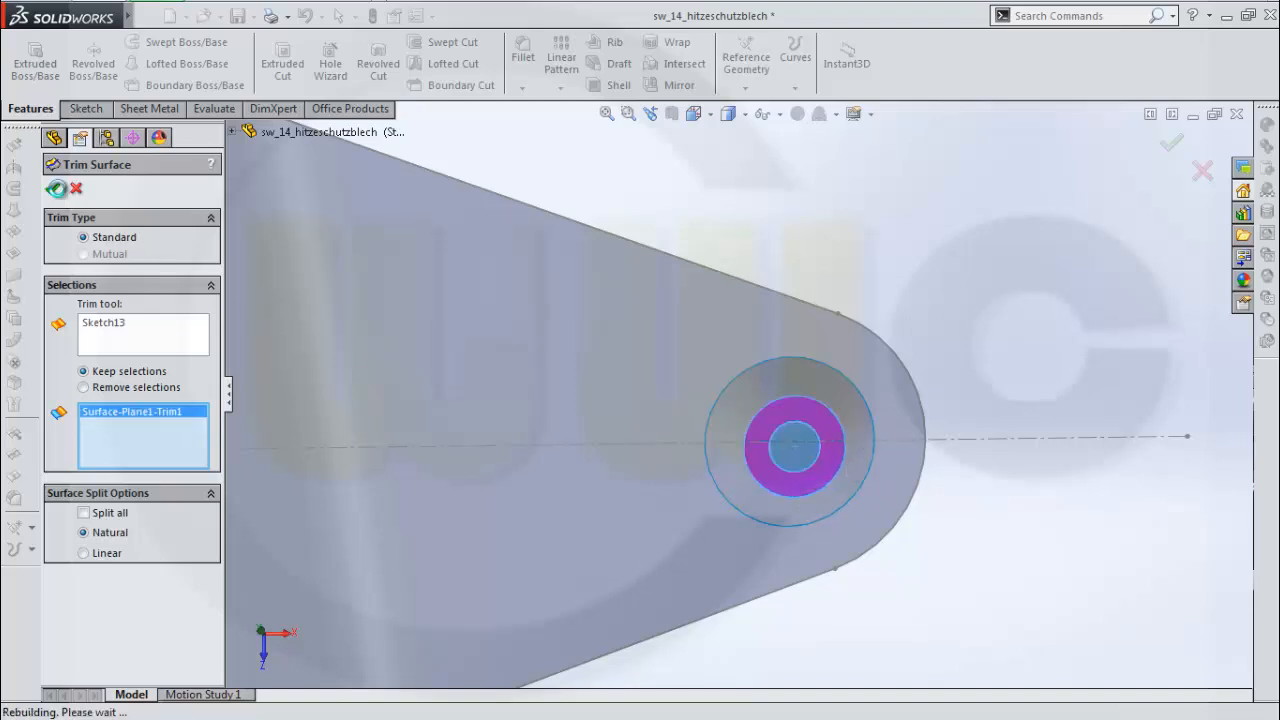
Knit the main trimmed sheet surface, the lofted recess wall and the recess's trimmed floor ring into one surface
{"action": "scroll", "coordinate": [914, 510], "scroll_direction": "up", "scroll_amount": 9}
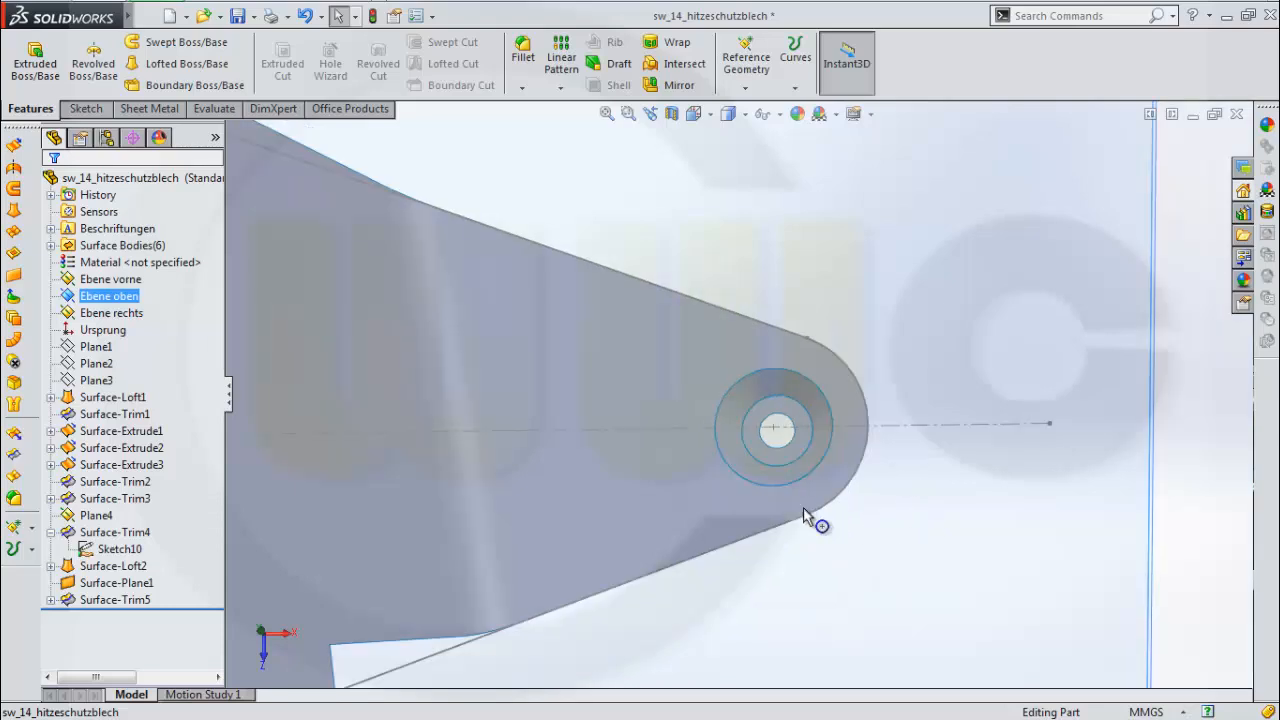
{"action": "scroll", "coordinate": [637, 222], "scroll_direction": "down", "scroll_amount": 1}
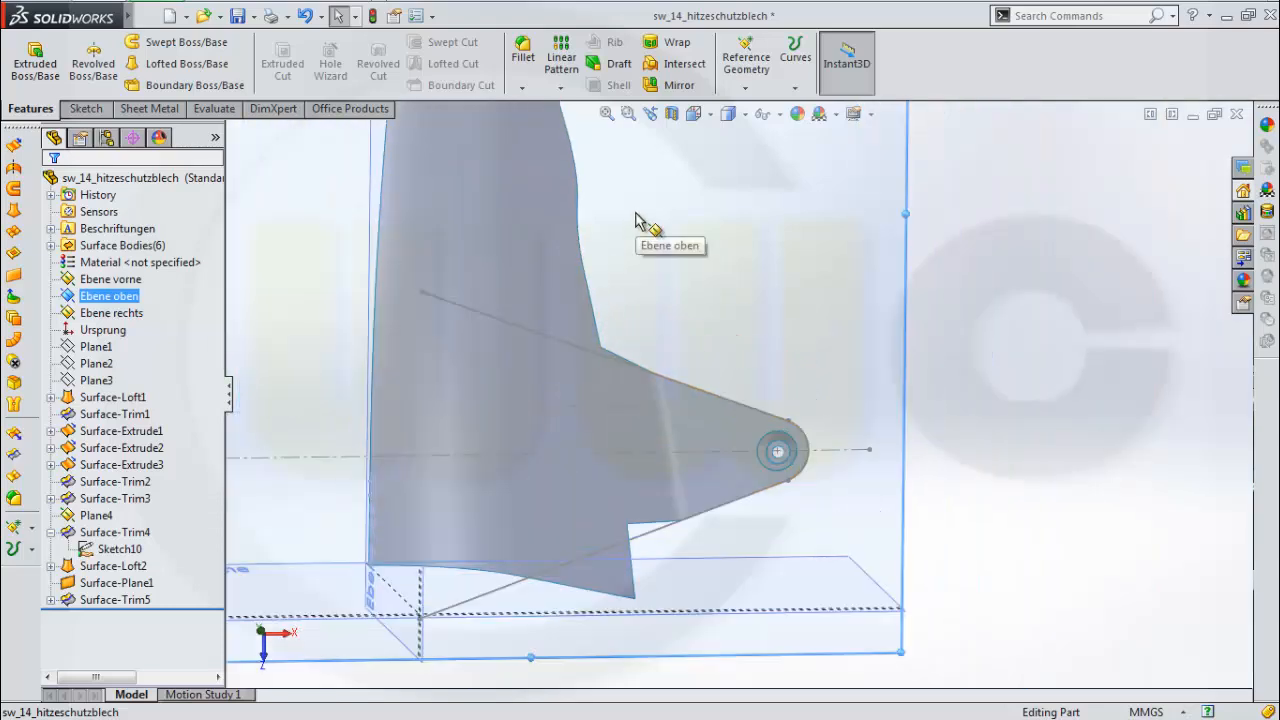
{"action": "middle_click_drag", "start_coordinate": [637, 222], "coordinate": [737, 397]}
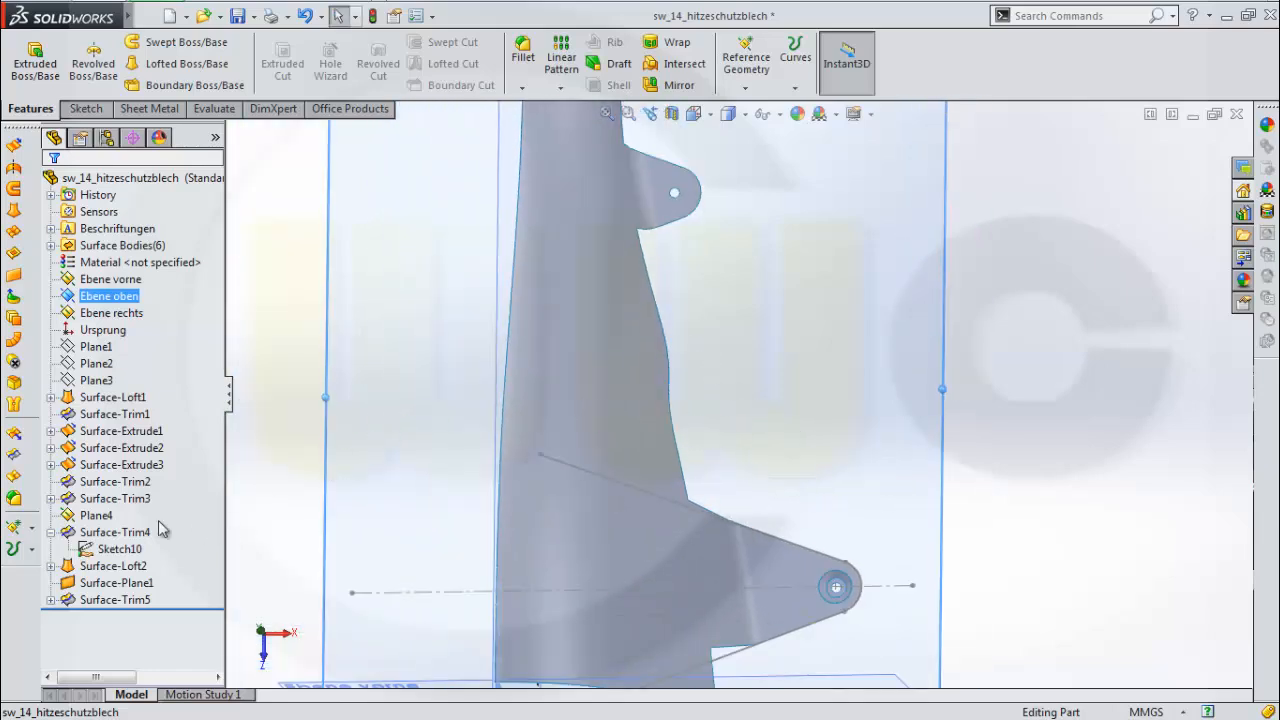
{"action": "left_click", "coordinate": [16, 404]}
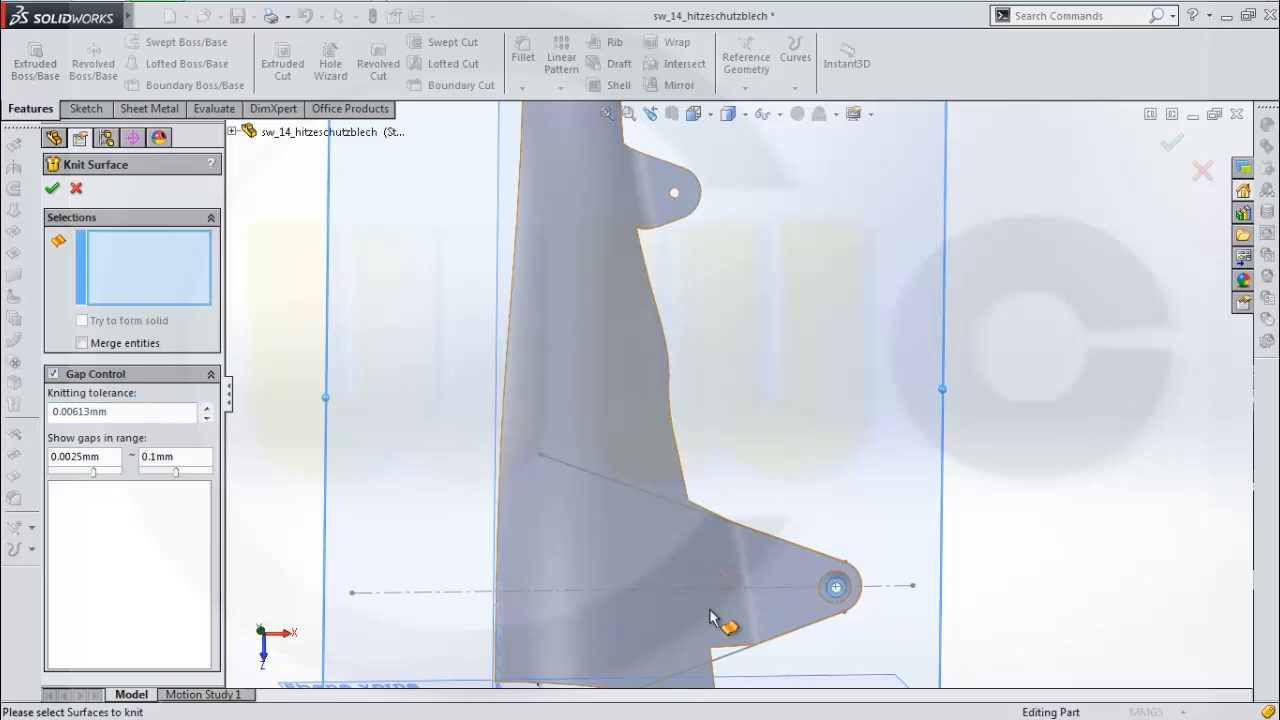
{"action": "left_click", "coordinate": [628, 441]}
{"action": "scroll", "coordinate": [880, 612], "scroll_direction": "down", "scroll_amount": 4}
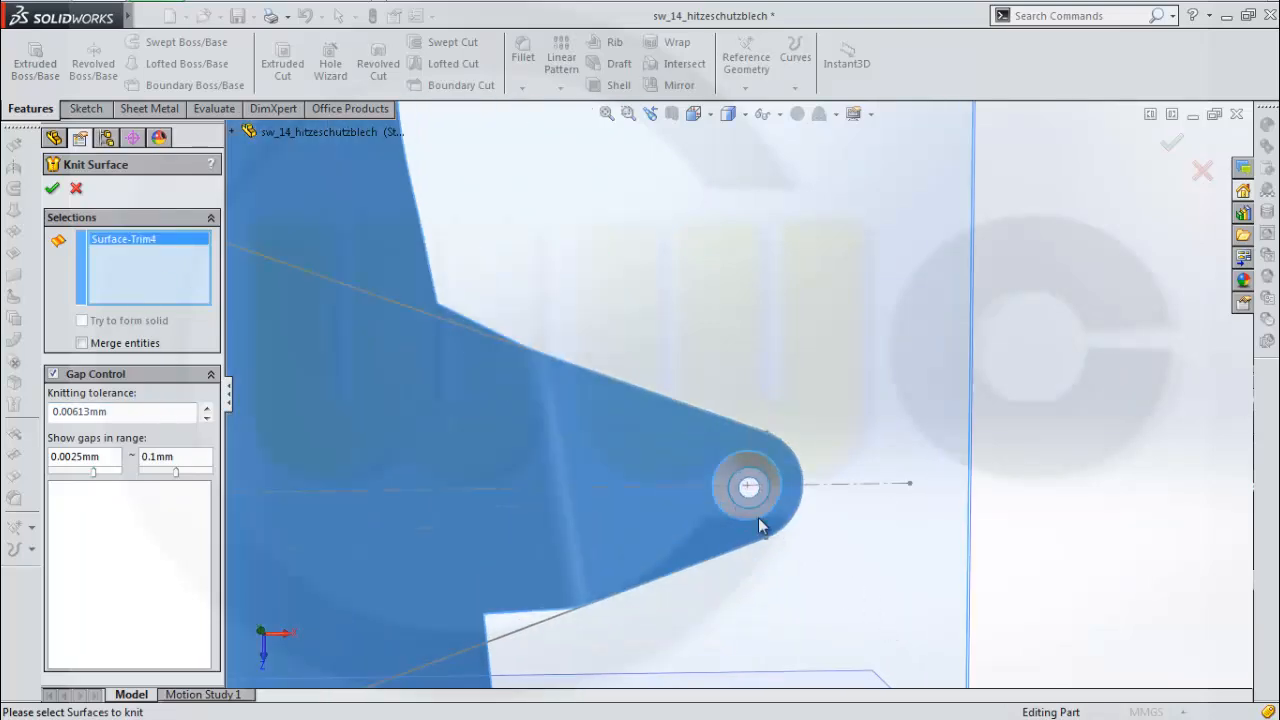
{"action": "left_click", "coordinate": [745, 486]}
{"action": "left_click", "coordinate": [757, 490]}
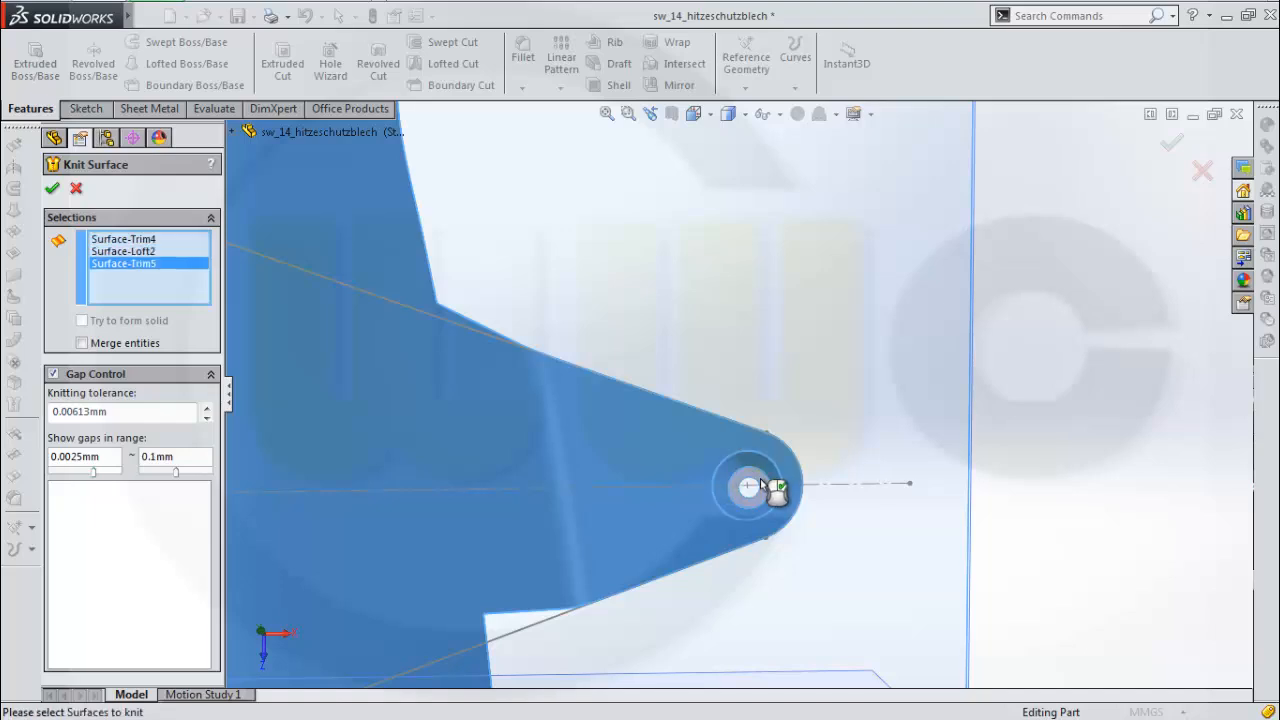
{"action": "left_click", "coordinate": [53, 189]}
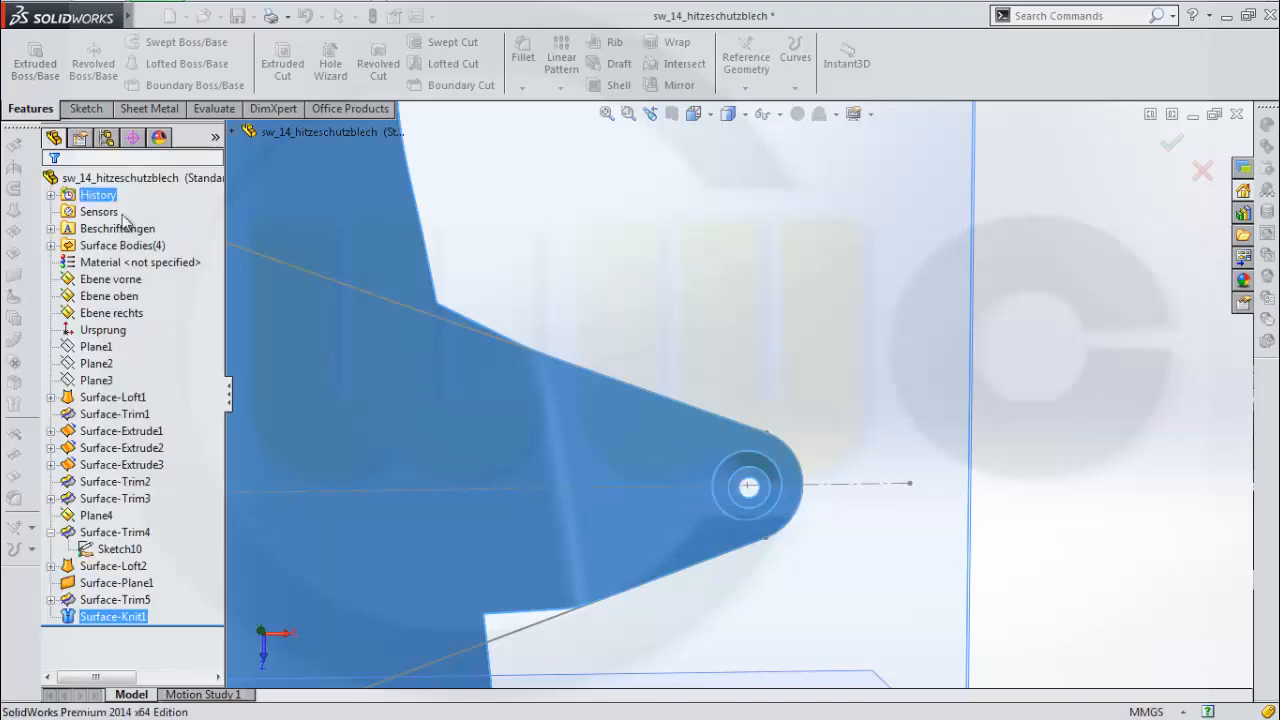
Examine the whole knitted half of the heat shield with both tabs from above
{"action": "scroll", "coordinate": [625, 364], "scroll_direction": "up", "scroll_amount": 4}
{"action": "scroll", "coordinate": [665, 262], "scroll_direction": "up", "scroll_amount": 2}
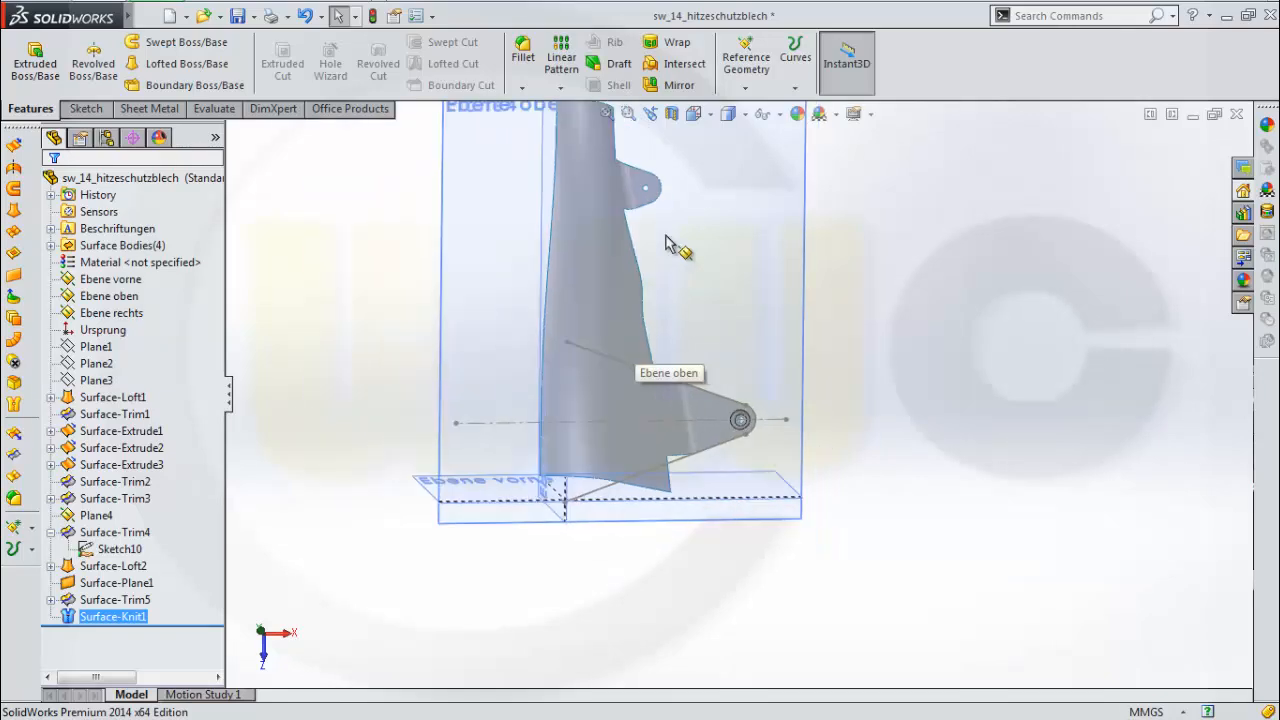
{"action": "middle_click_drag", "start_coordinate": [676, 243], "coordinate": [684, 226]}
{"action": "left_click", "coordinate": [683, 232]}
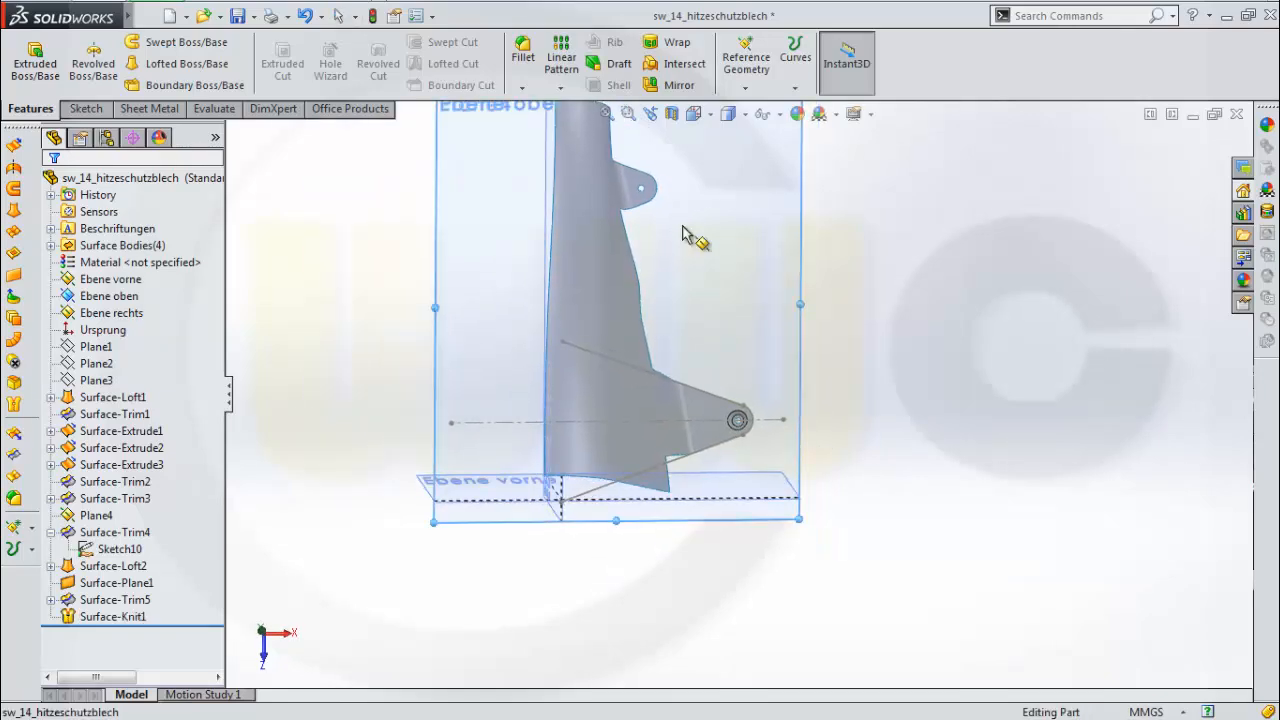
{"action": "right_click", "coordinate": [683, 233]}
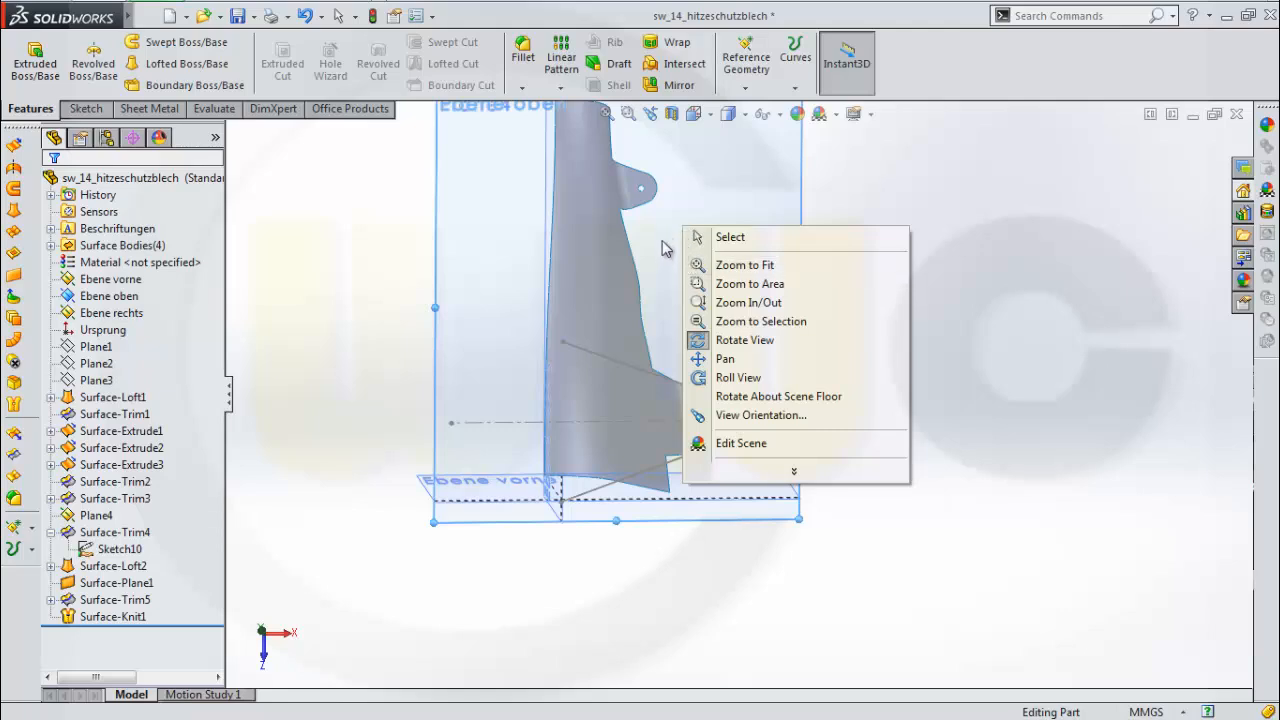
{"action": "left_click", "coordinate": [662, 239]}
{"action": "middle_click_drag", "start_coordinate": [663, 237], "coordinate": [723, 374]}
{"action": "key", "text": "z"}
{"action": "key", "text": "z"}
{"action": "scroll", "coordinate": [715, 387], "scroll_direction": "down", "scroll_amount": 4}
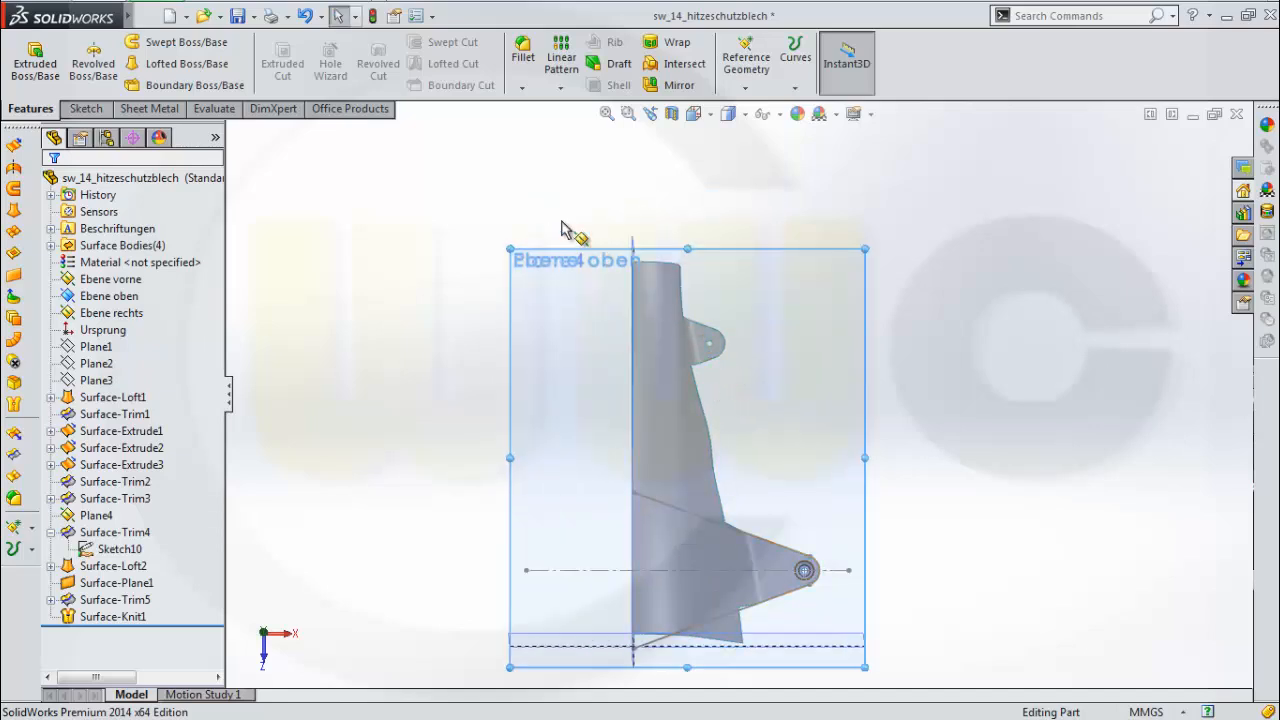
Mirror the knitted surface body about the Ebene rechts plane with the Knit surfaces option enabled
{"action": "left_click", "coordinate": [560, 87]}
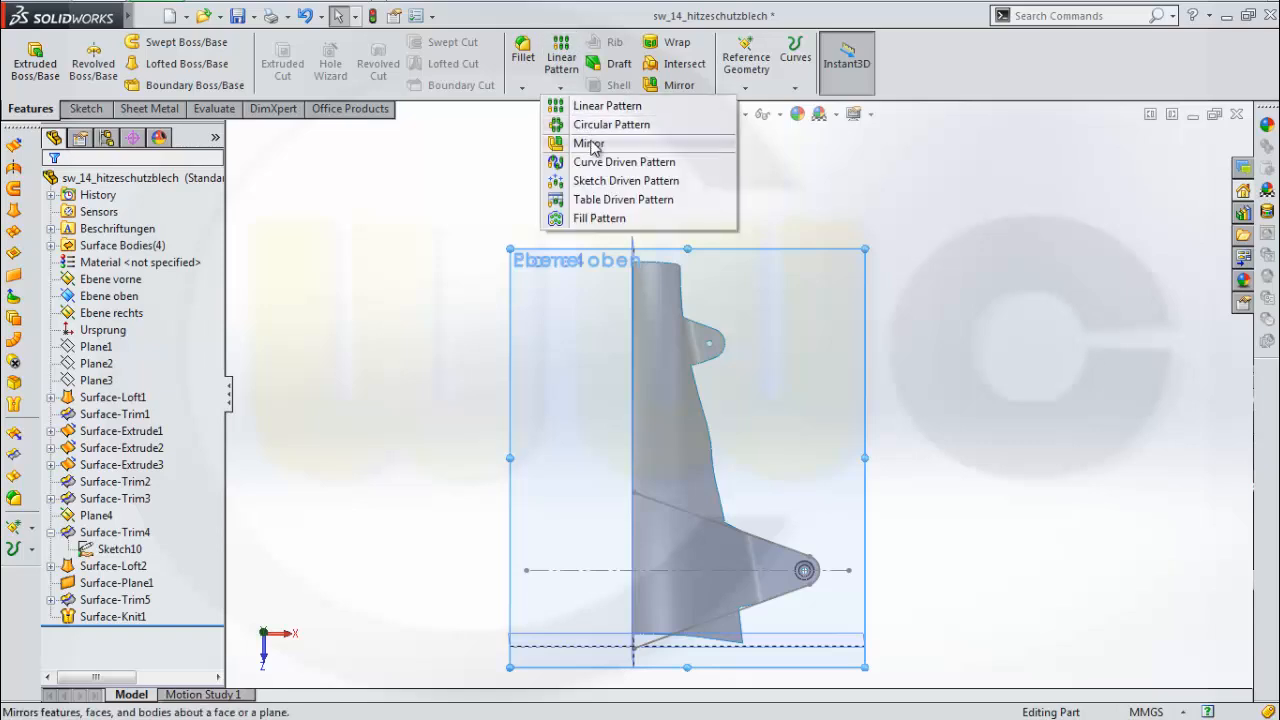
{"action": "left_click", "coordinate": [580, 140]}
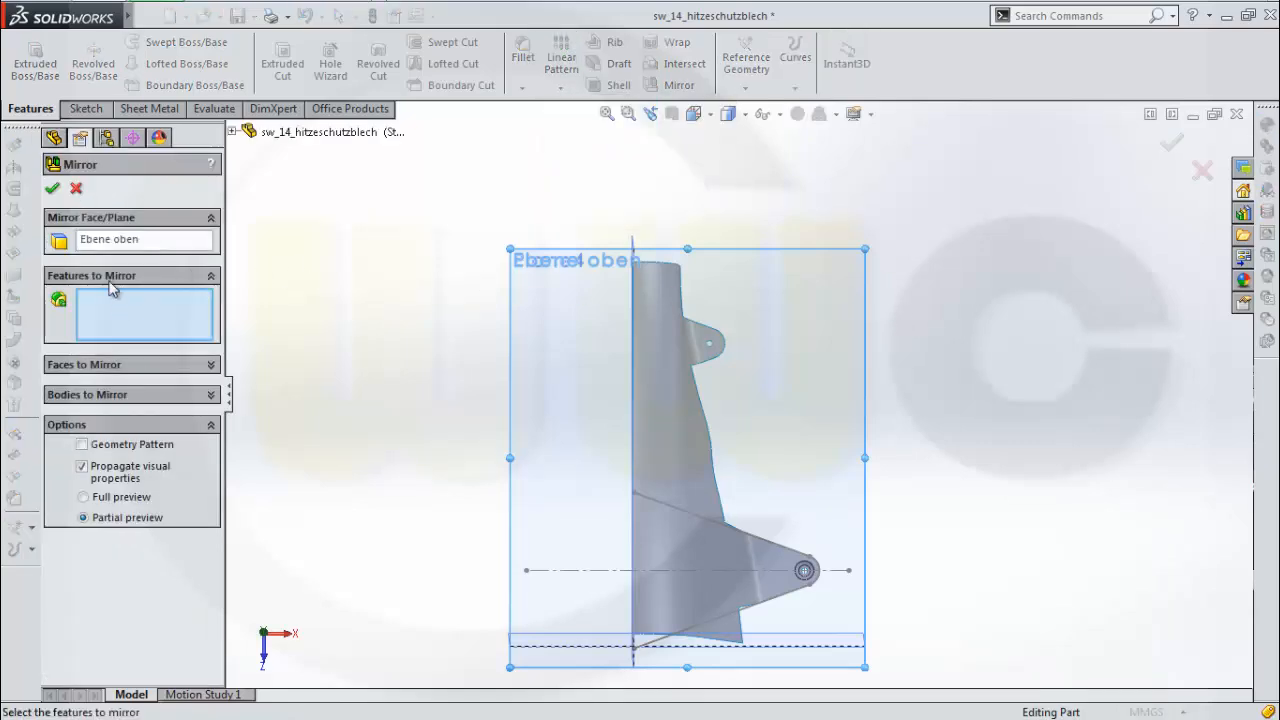
{"action": "left_click", "coordinate": [110, 248]}
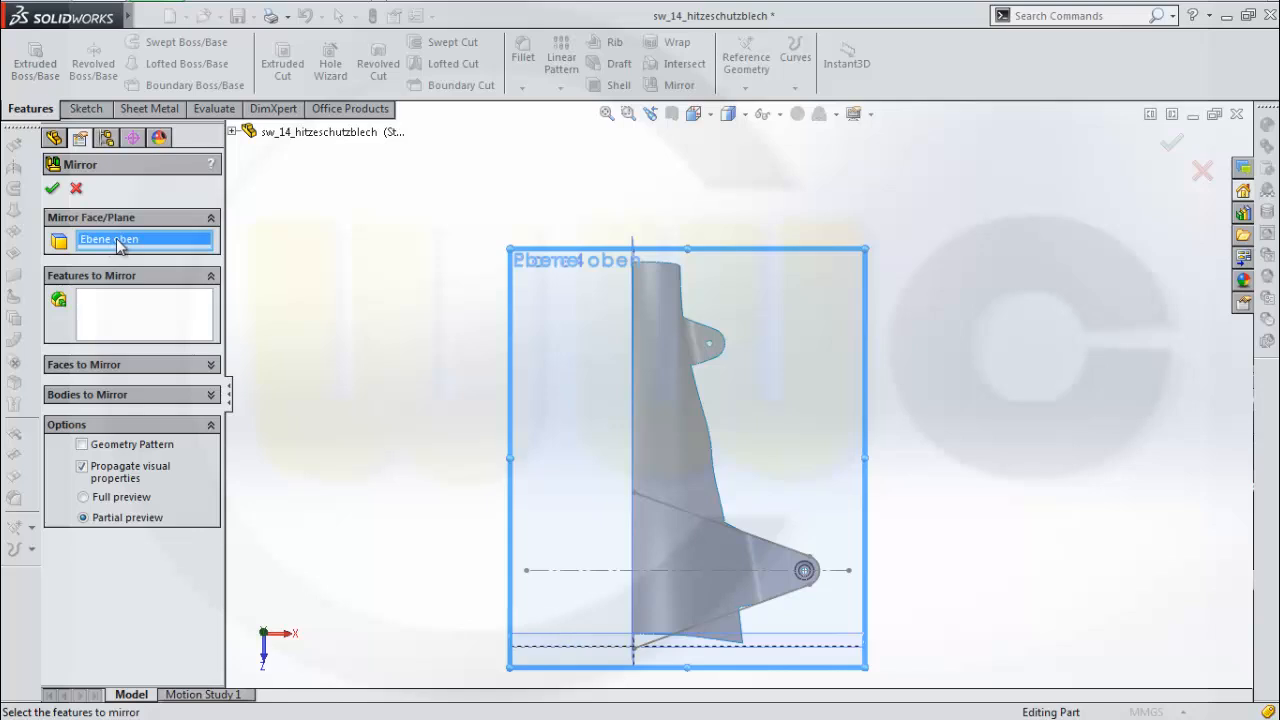
{"action": "middle_click_drag", "start_coordinate": [385, 415], "coordinate": [434, 417]}
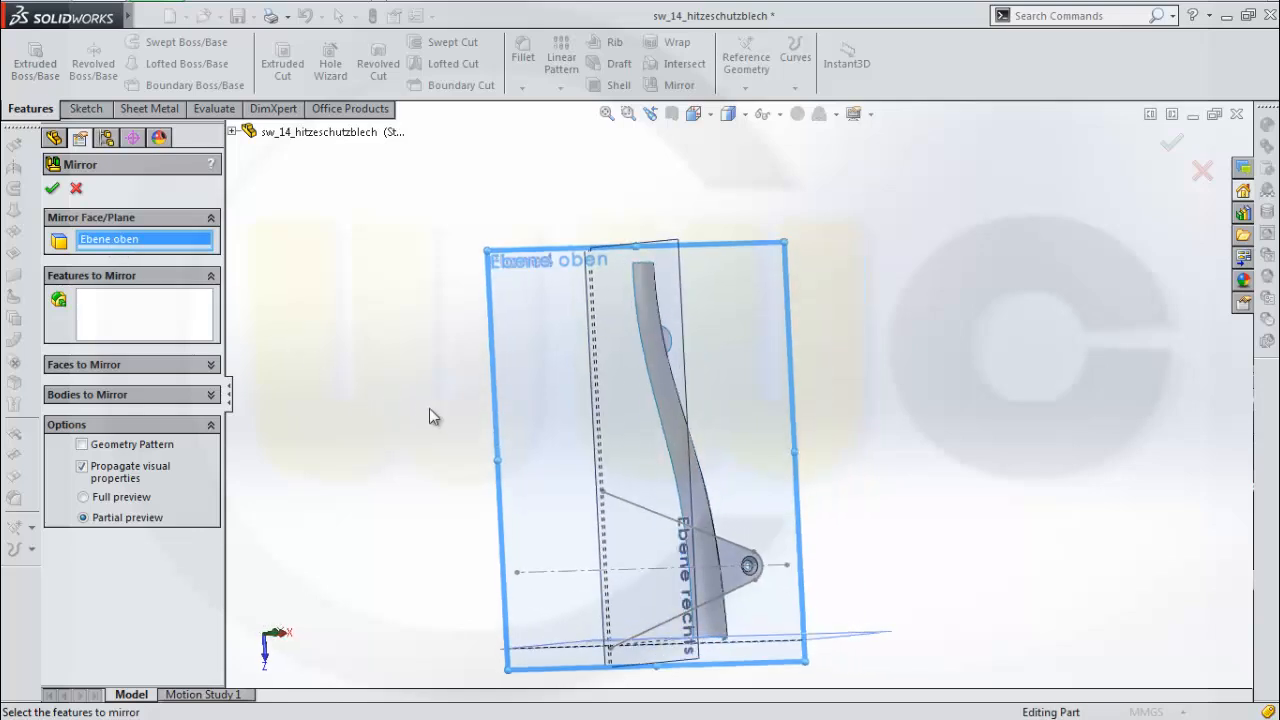
{"action": "left_click", "coordinate": [683, 318]}
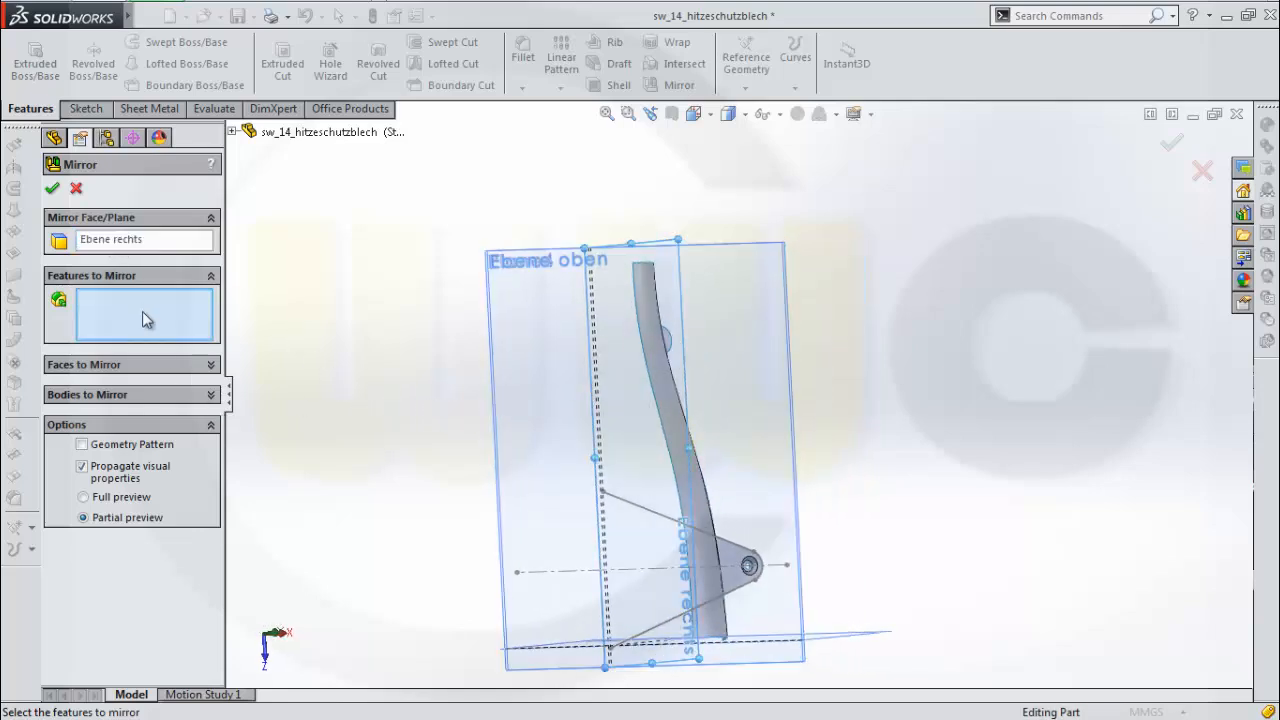
{"action": "left_click", "coordinate": [138, 394]}
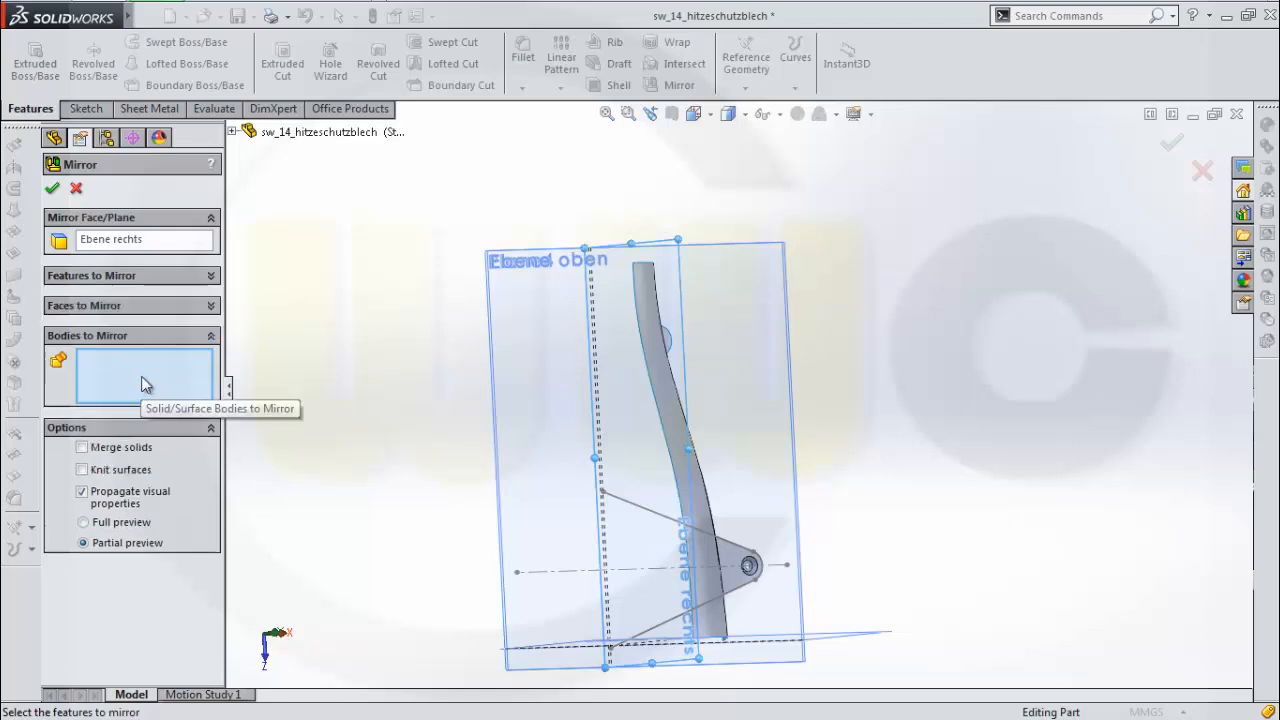
{"action": "middle_click_drag", "start_coordinate": [742, 533], "coordinate": [895, 530]}
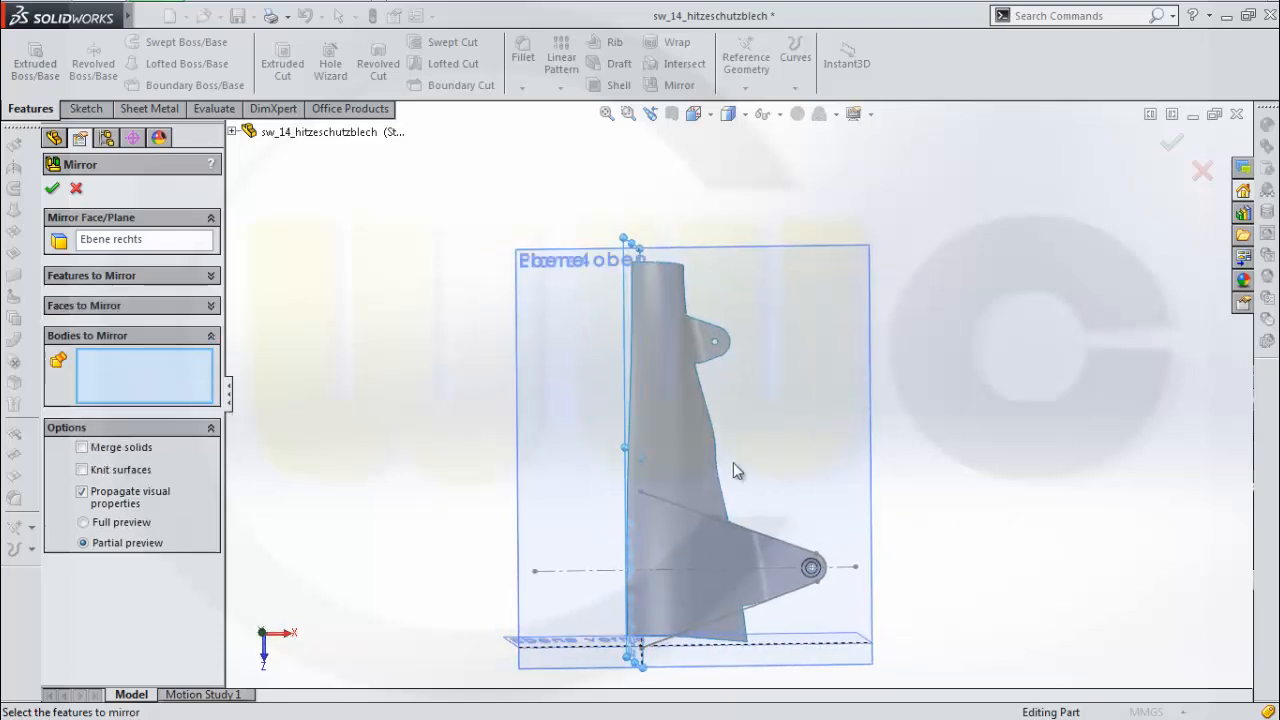
{"action": "left_click", "coordinate": [685, 452]}
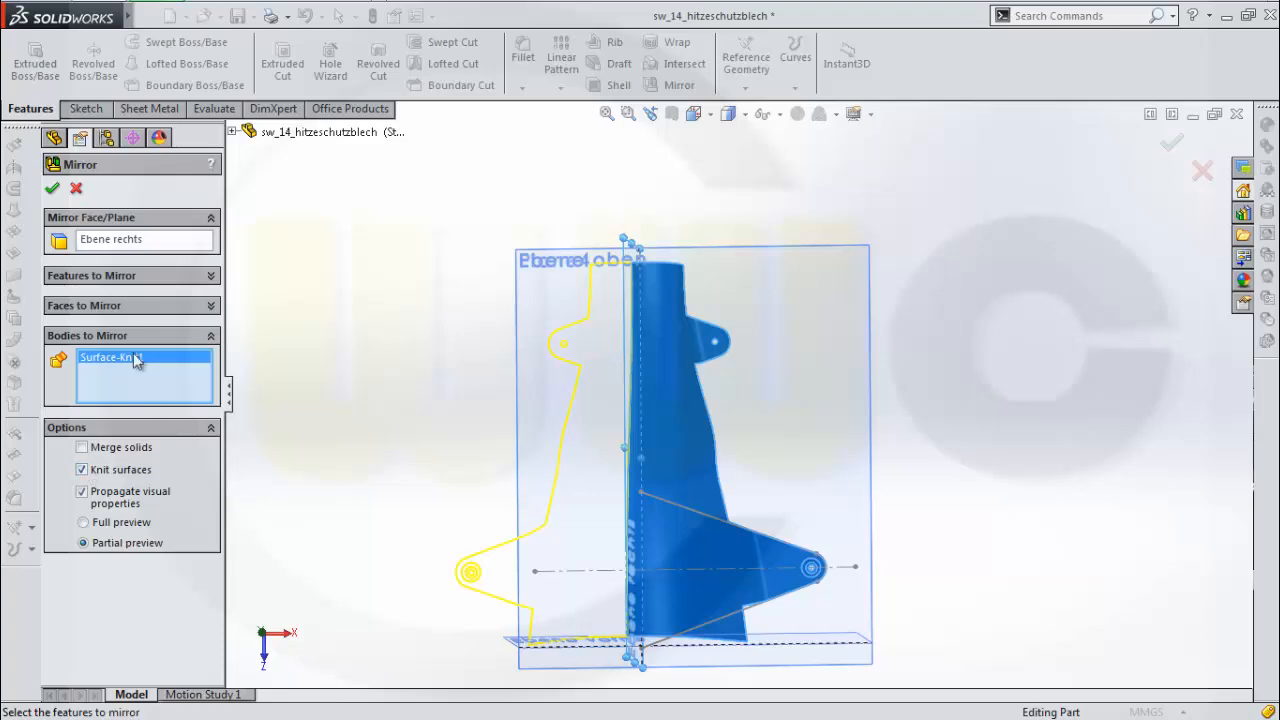
{"action": "left_click", "coordinate": [53, 189]}
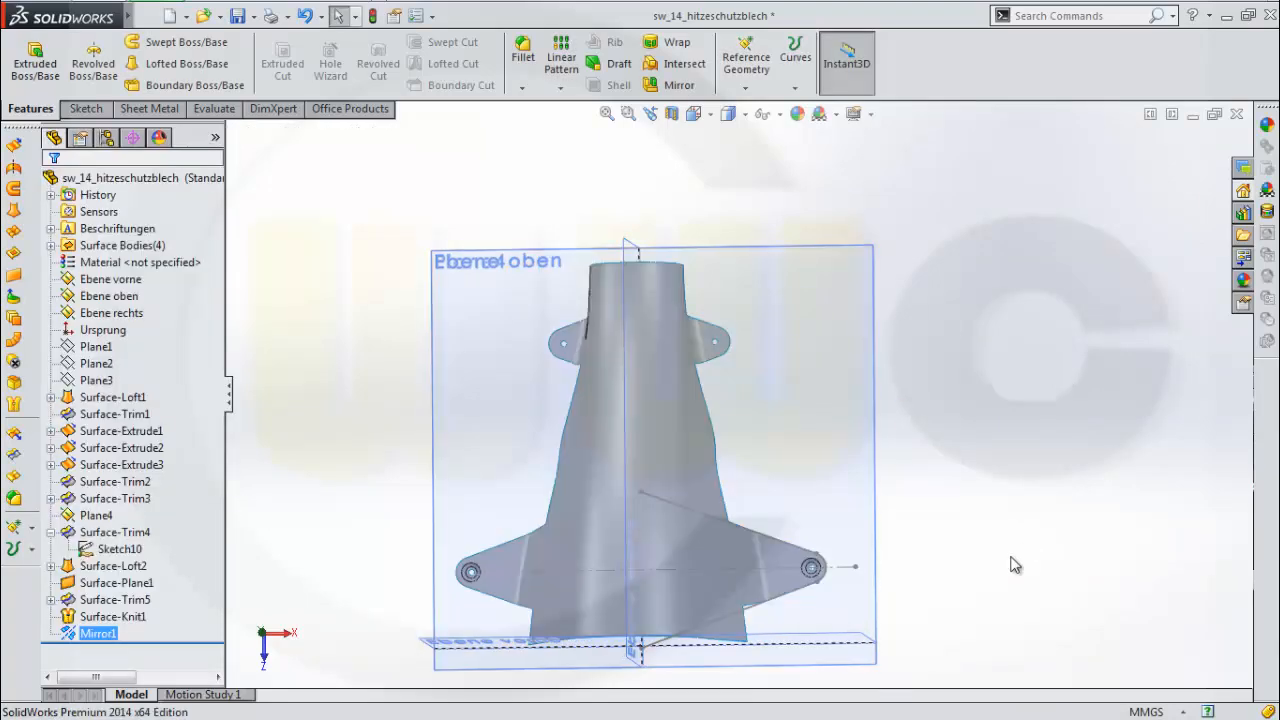
{"action": "middle_click_drag", "start_coordinate": [1009, 563], "coordinate": [905, 420]}
{"action": "scroll", "coordinate": [525, 452], "scroll_direction": "up", "scroll_amount": 2}
{"action": "scroll", "coordinate": [525, 452], "scroll_direction": "down", "scroll_amount": 3}
{"action": "middle_click_drag", "start_coordinate": [648, 449], "coordinate": [781, 456]}
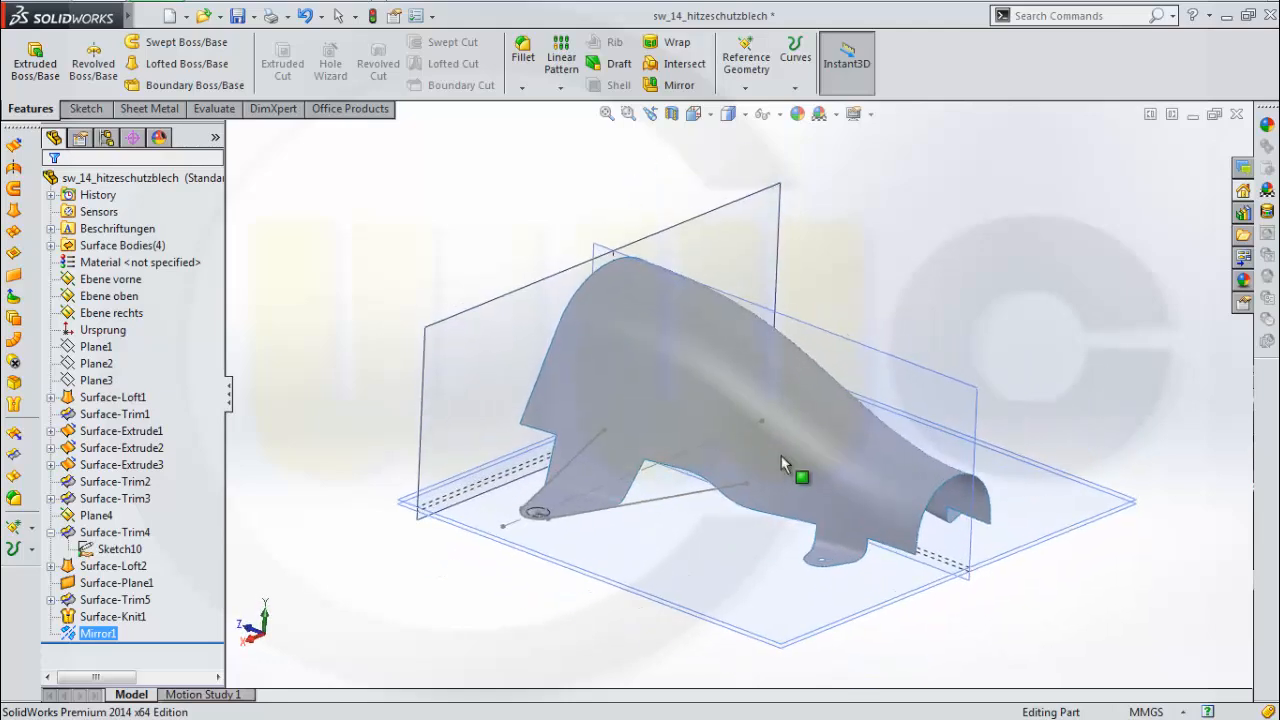